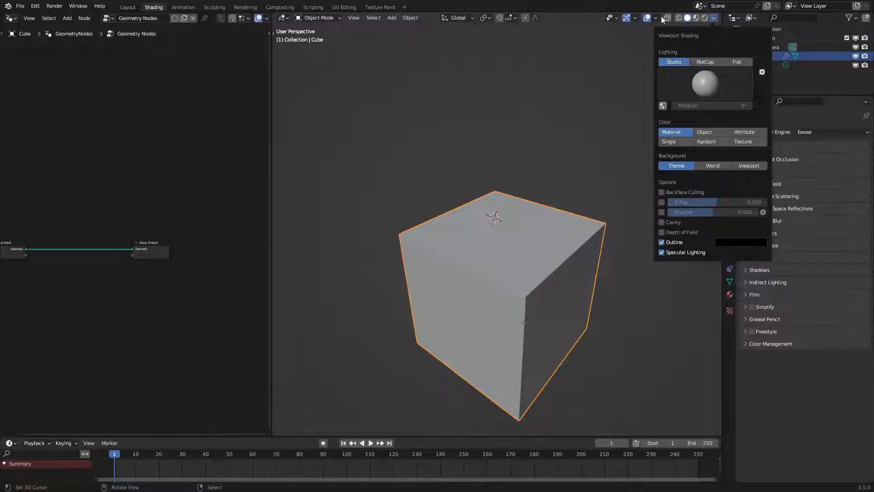
Step: Show the axis lines in the viewport overlays and widen the node editor so the whole node tree is visible
{"action": "left_click", "coordinate": [656, 18]}
{"action": "left_click", "coordinate": [696, 63]}
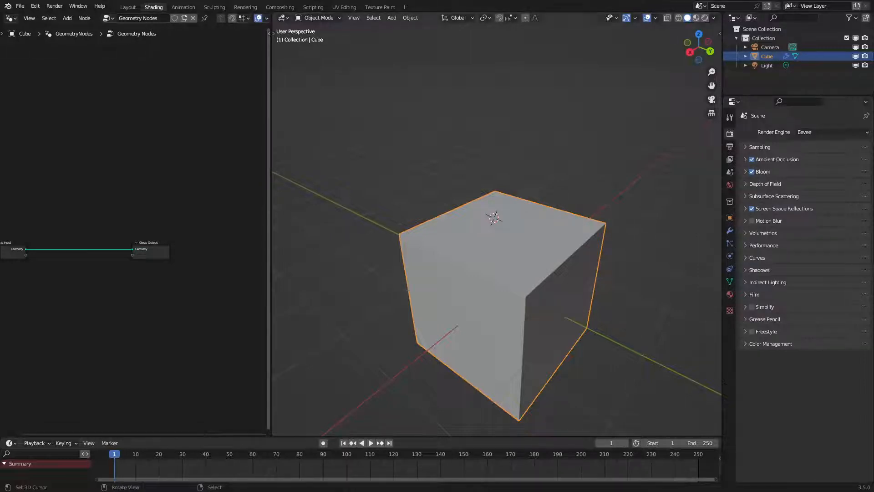
{"action": "left_click_drag", "start_coordinate": [269, 234], "coordinate": [351, 234]}
{"action": "middle_click_drag", "start_coordinate": [186, 256], "coordinate": [258, 238]}
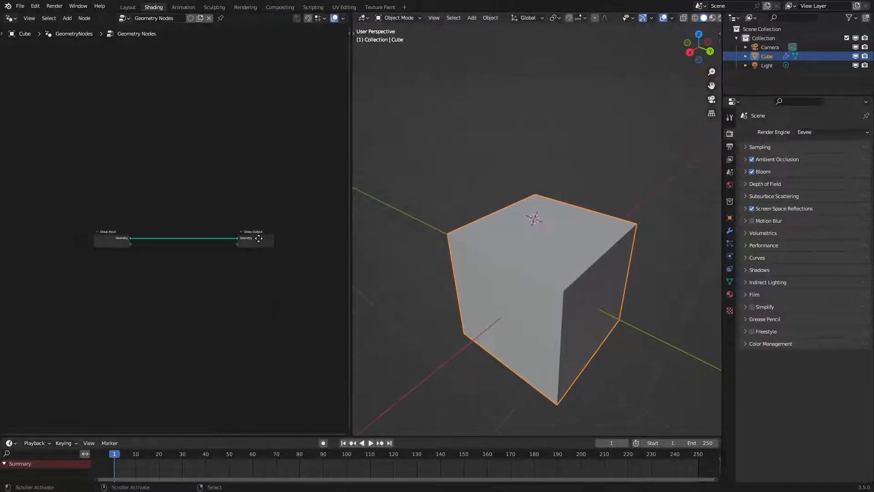
{"action": "middle_click_drag", "start_coordinate": [488, 237], "coordinate": [455, 241]}
{"action": "scroll", "coordinate": [455, 242], "scroll_direction": "down", "scroll_amount": 3}
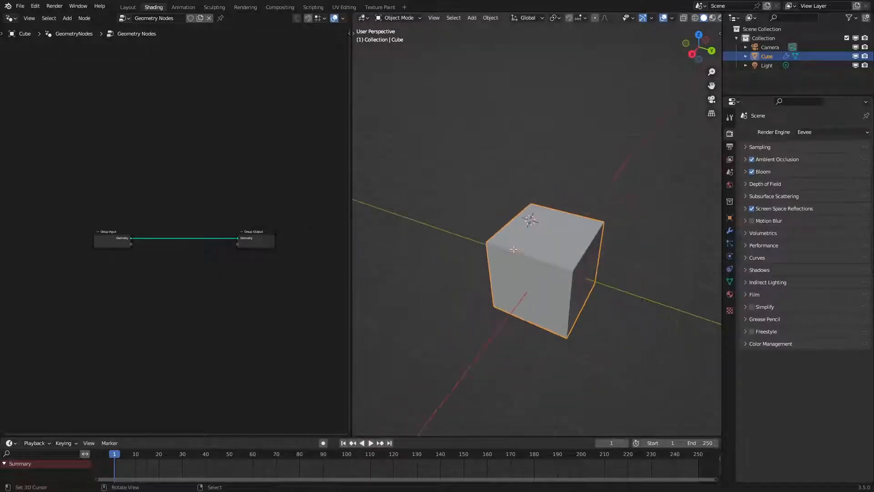
Step: In Edit Mode with face selection, extrude one side face of the cube outward to form a second block
{"action": "key", "text": "Tab"}
{"action": "middle_click_drag", "start_coordinate": [511, 250], "coordinate": [570, 251]}
{"action": "key", "text": "alt+a"}
{"action": "key", "text": "3"}
{"action": "right_click", "coordinate": [549, 262]}
{"action": "key", "text": "e"}
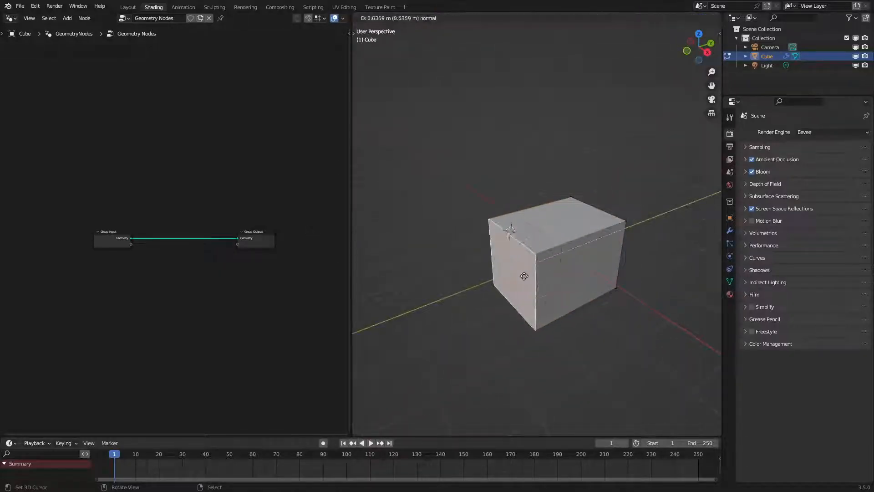
{"action": "left_click", "coordinate": [480, 298]}
Step: Extrude the top face of the new block 2 m up along Z and return to Object Mode
{"action": "right_click", "coordinate": [516, 281]}
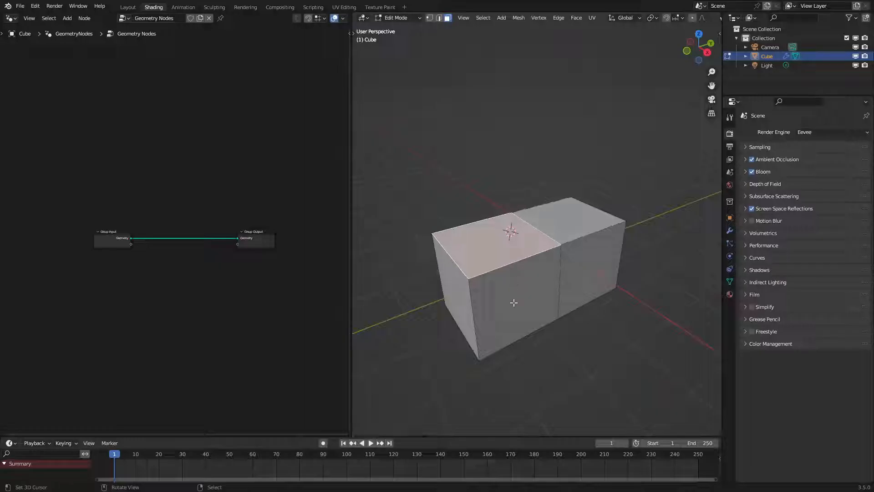
{"action": "key", "text": "g"}
{"action": "key", "text": "z"}
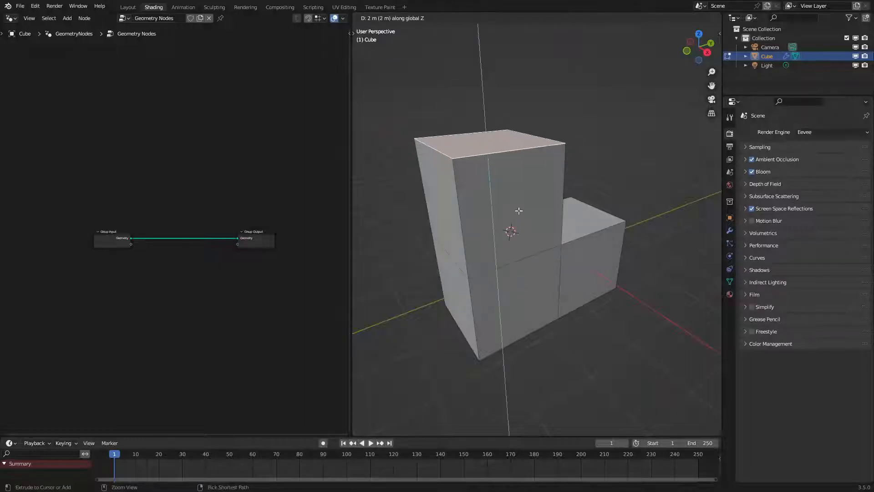
{"action": "left_click", "coordinate": [518, 210], "text": "ctrl"}
{"action": "middle_click_drag", "start_coordinate": [654, 267], "coordinate": [573, 275]}
{"action": "key", "text": "Tab"}
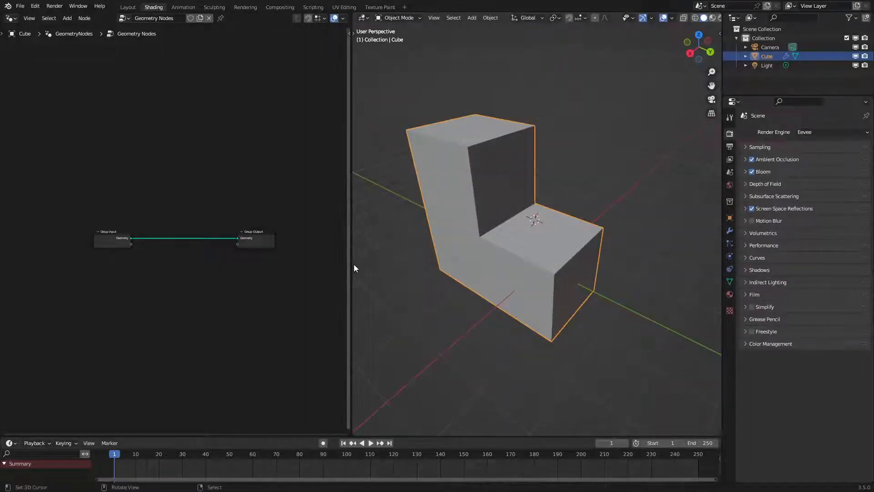
{"action": "left_click_drag", "start_coordinate": [353, 264], "coordinate": [364, 264]}
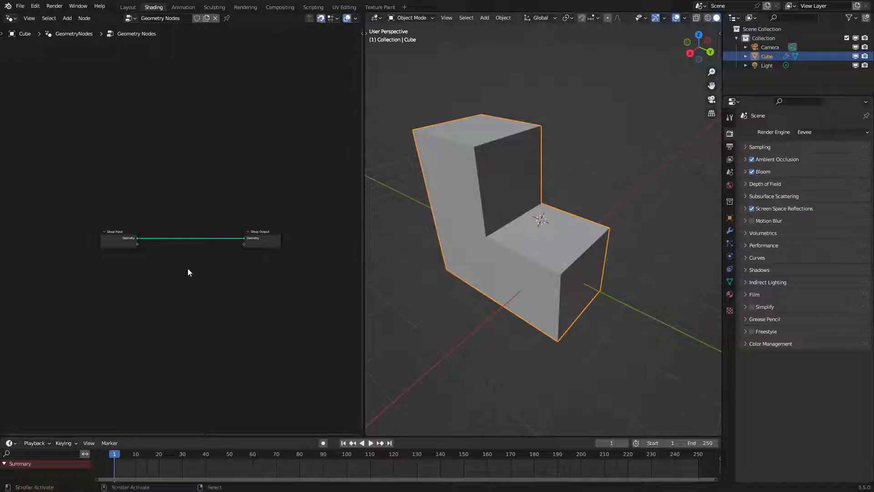
{"action": "scroll", "coordinate": [189, 272], "scroll_direction": "up", "scroll_amount": 2}
{"action": "key", "text": "shift+a"}
{"action": "left_click", "coordinate": [161, 261]}
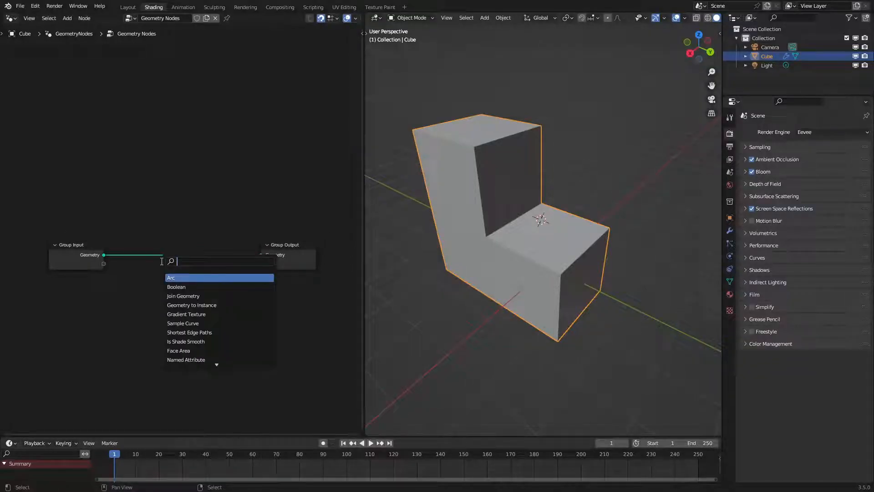
{"action": "key", "text": "Escape"}
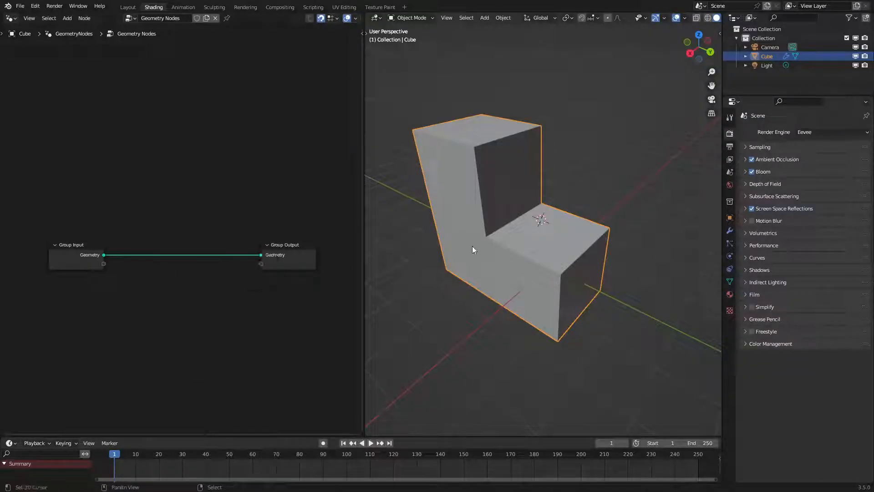
{"action": "middle_click_drag", "start_coordinate": [472, 246], "coordinate": [545, 258]}
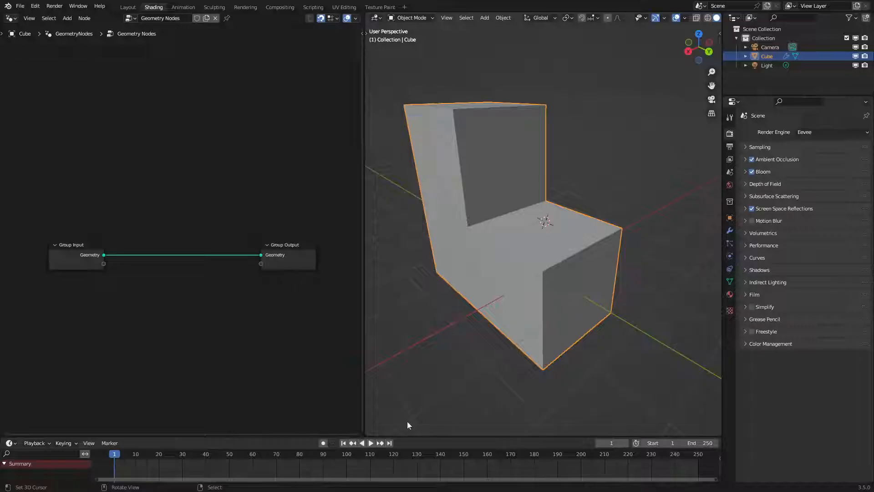
{"action": "scroll", "coordinate": [110, 255], "scroll_direction": "up", "scroll_amount": 2}
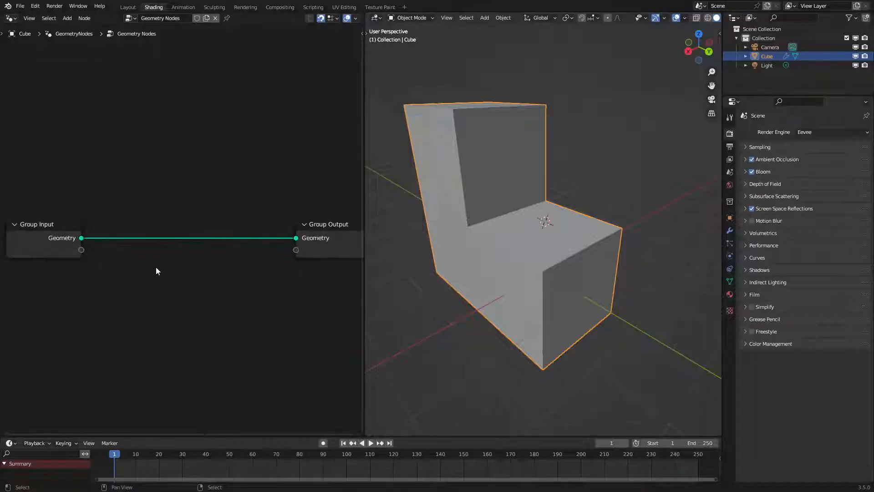
Step: Enable Cavity in the viewport shading options and set its type to Both
{"action": "left_click", "coordinate": [685, 18]}
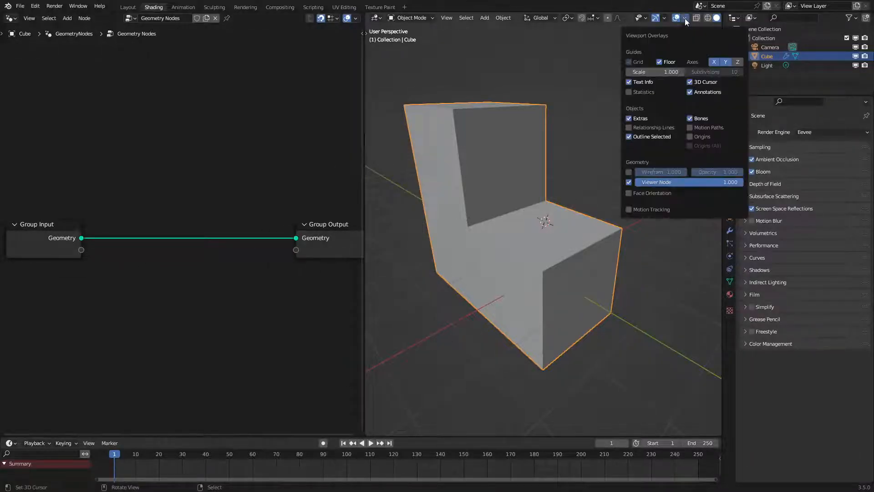
{"action": "scroll", "coordinate": [713, 18], "scroll_direction": "down", "scroll_amount": 2}
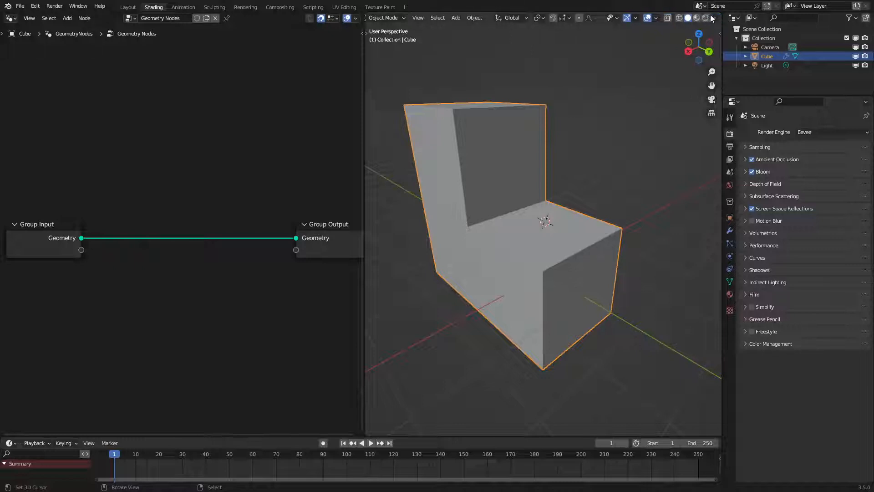
{"action": "left_click", "coordinate": [713, 18]}
{"action": "left_click", "coordinate": [663, 222]}
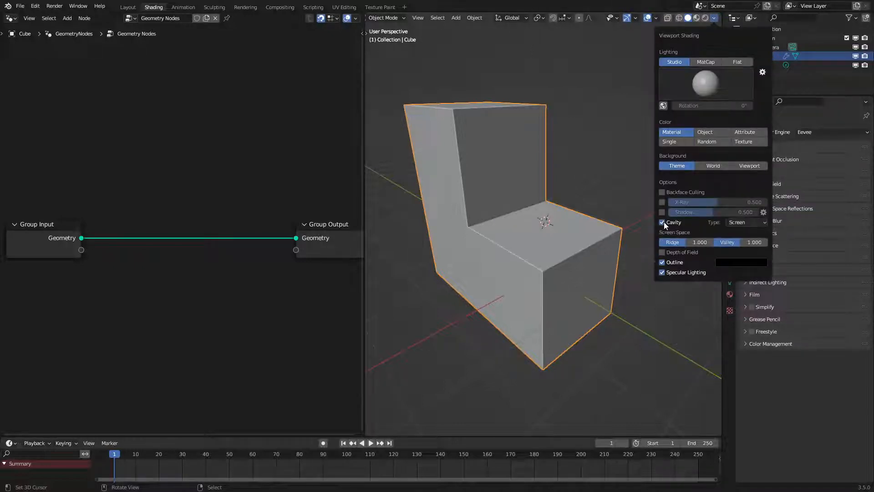
{"action": "left_click", "coordinate": [746, 223]}
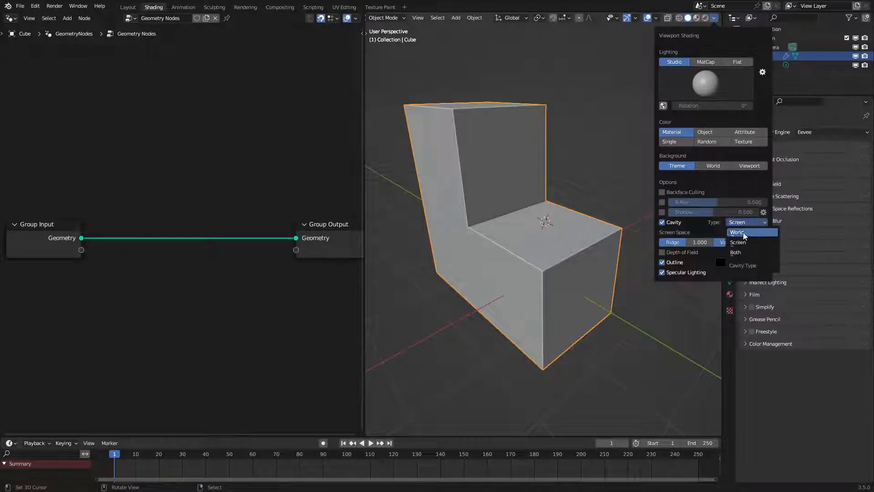
{"action": "left_click", "coordinate": [737, 233]}
{"action": "left_click", "coordinate": [752, 225]}
{"action": "left_click", "coordinate": [751, 254]}
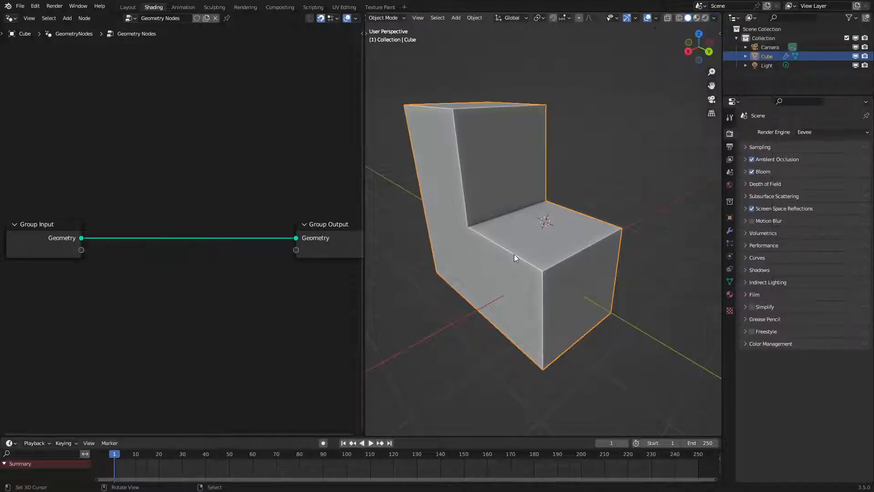
Step: Add a Mesh to Volume node below the Group Input node
{"action": "key", "text": "shift+a"}
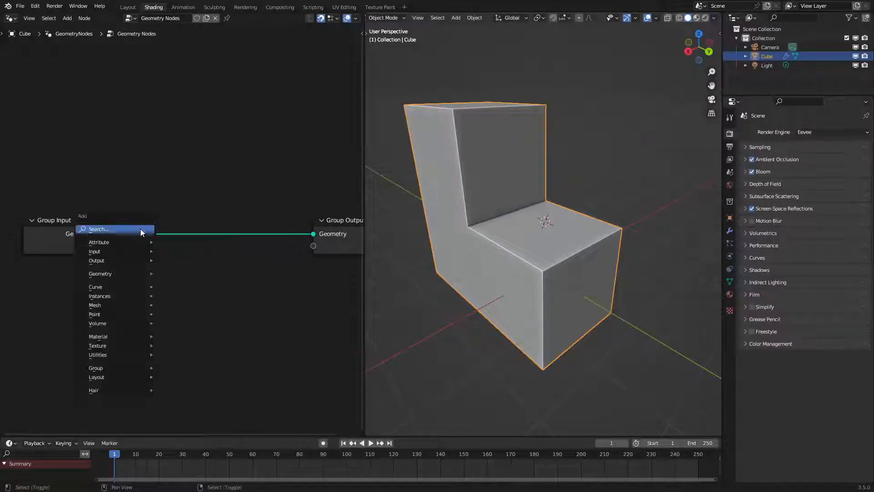
{"action": "left_click", "coordinate": [141, 229]}
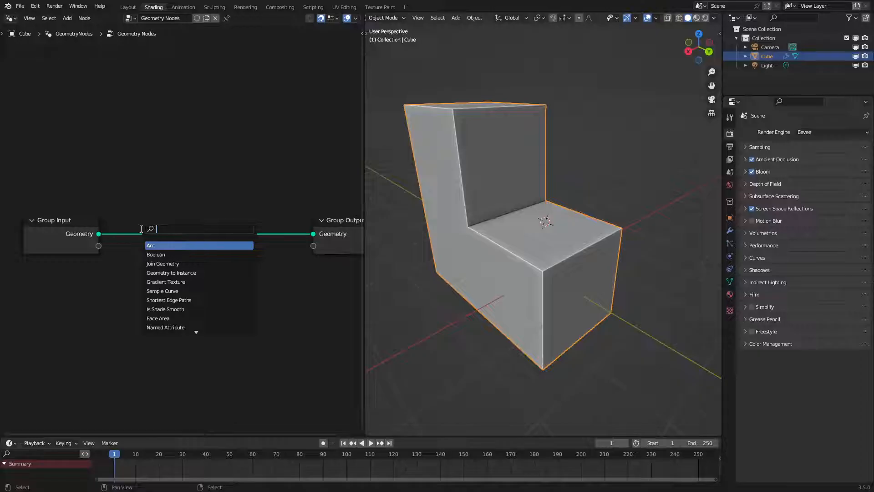
{"action": "type", "text": "t"}
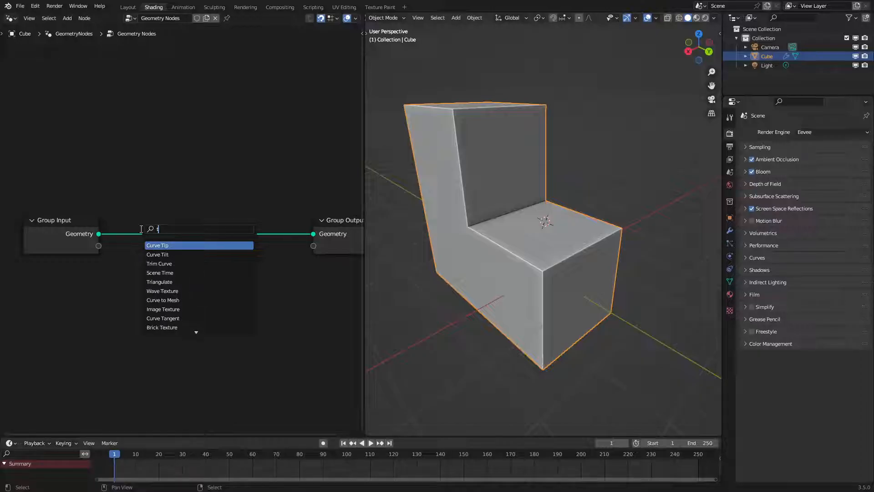
{"action": "key", "text": "BackSpace"}
{"action": "type", "text": "mesh to"}
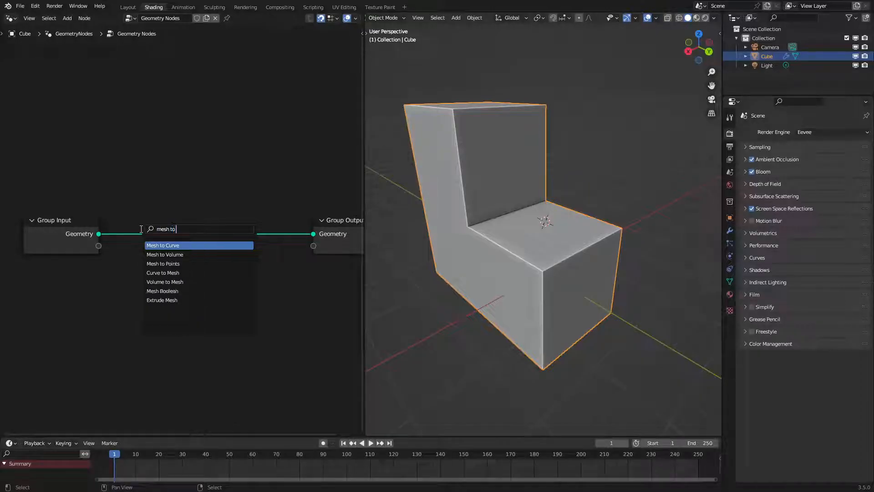
{"action": "key", "text": "Down"}
{"action": "key", "text": "Return"}
{"action": "left_click", "coordinate": [69, 304]}
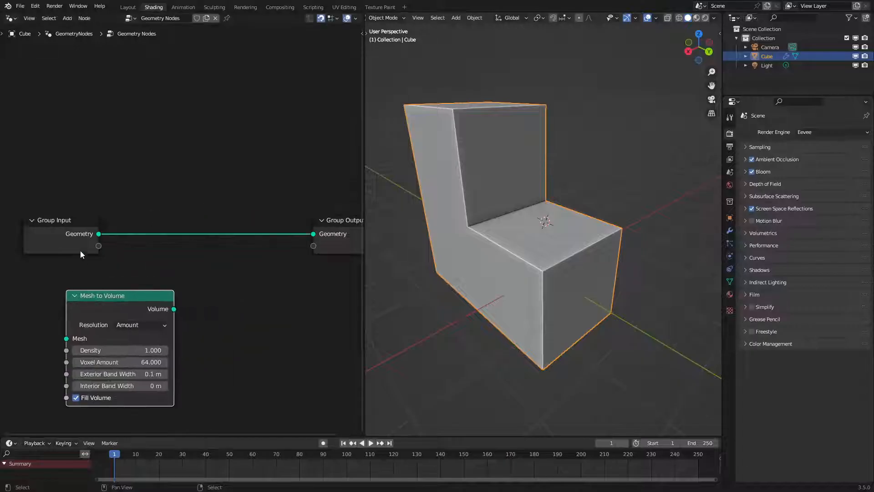
Step: Connect the Group Input's Geometry to the Mesh input of Mesh to Volume and reposition that node beneath the Group Input
{"action": "left_click_drag", "start_coordinate": [98, 233], "coordinate": [66, 338]}
{"action": "scroll", "coordinate": [92, 314], "scroll_direction": "down", "scroll_amount": 2}
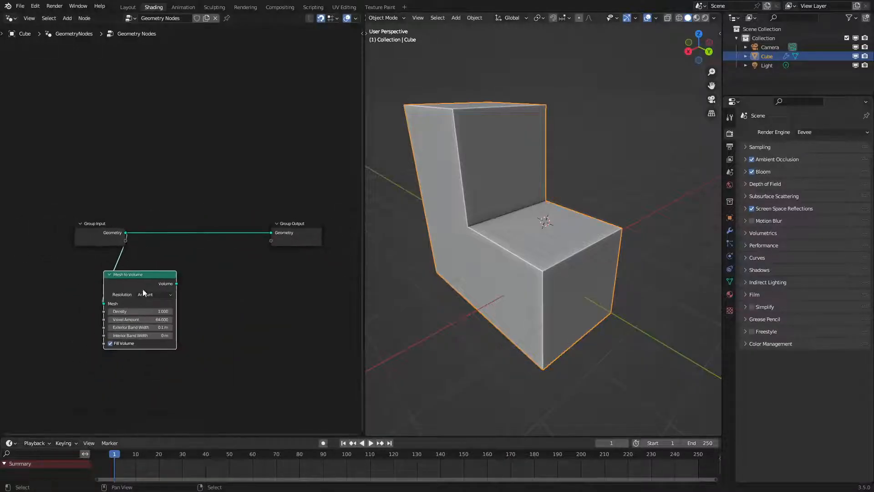
{"action": "middle_click_drag", "start_coordinate": [143, 292], "coordinate": [152, 254]}
{"action": "scroll", "coordinate": [153, 255], "scroll_direction": "up", "scroll_amount": 2}
{"action": "key", "text": "g"}
{"action": "left_click", "coordinate": [151, 300]}
Step: Add a Volume to Mesh node fed by the Volume output of Mesh to Volume
{"action": "left_click_drag", "start_coordinate": [148, 301], "coordinate": [177, 299]}
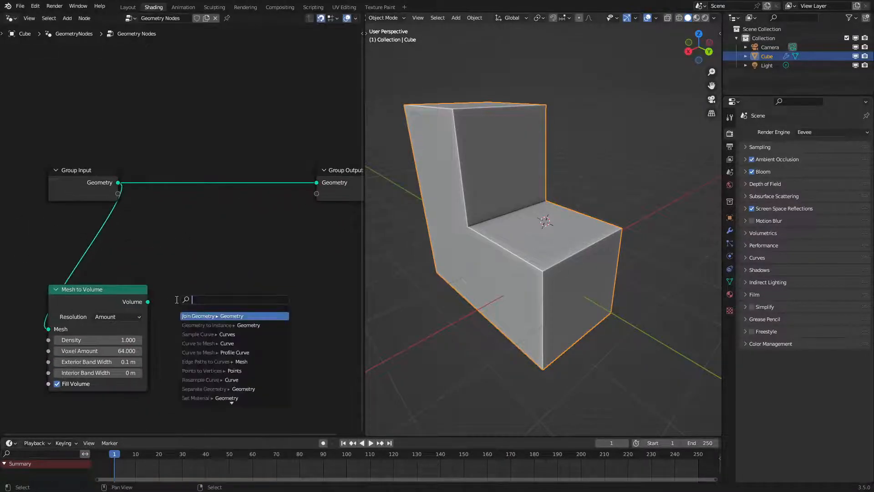
{"action": "type", "text": "to"}
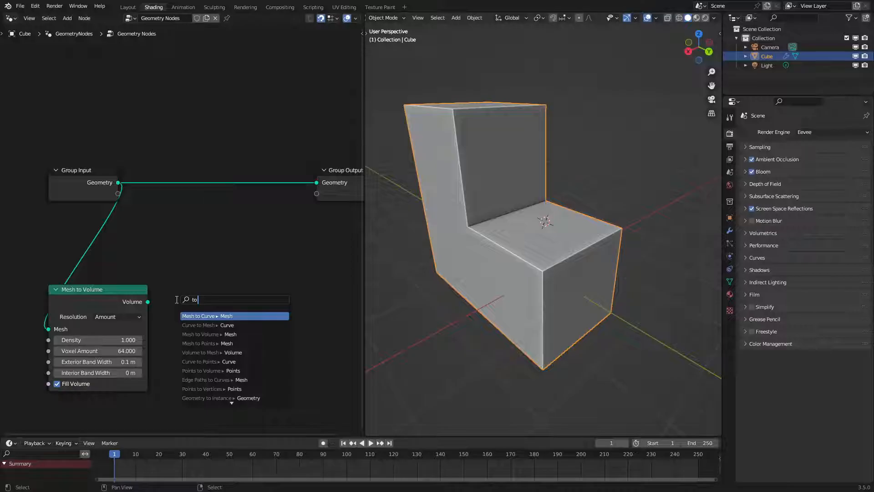
{"action": "key", "text": "BackSpace"}
{"action": "key", "text": "BackSpace"}
{"action": "type", "text": "volume yto"}
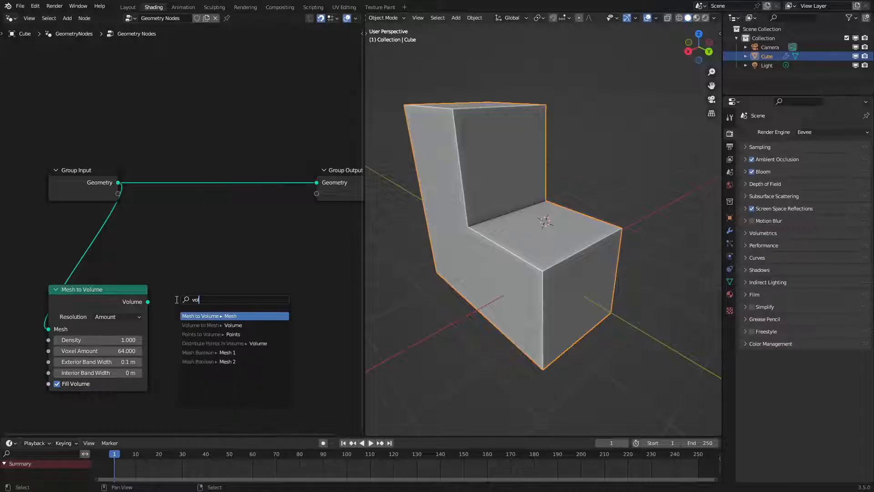
{"action": "key", "text": "BackSpace"}
{"action": "key", "text": "BackSpace"}
{"action": "key", "text": "BackSpace"}
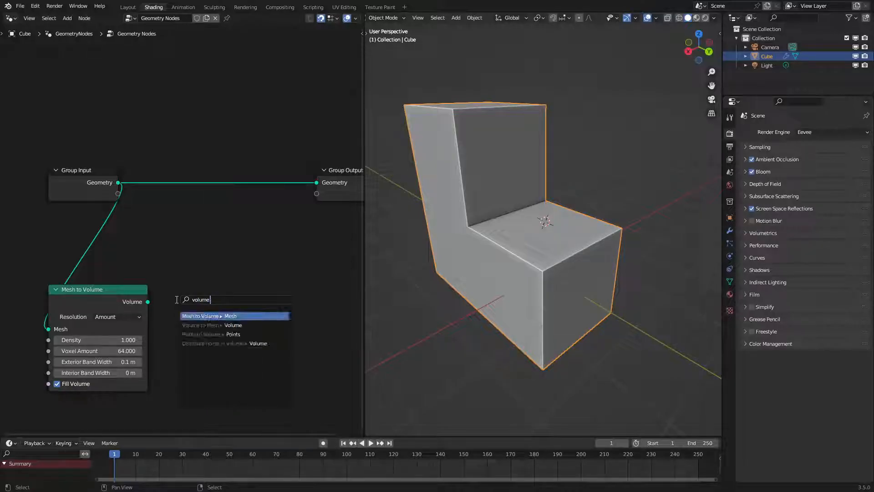
{"action": "type", "text": "to"}
{"action": "key", "text": "Return"}
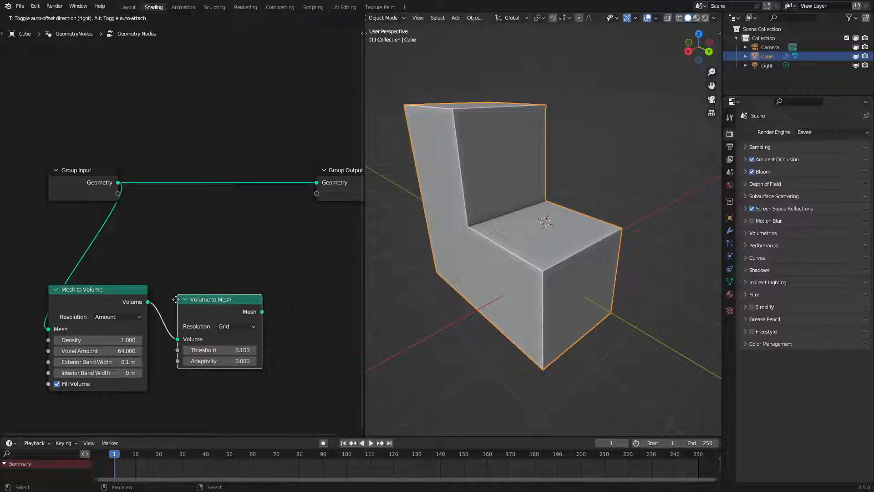
{"action": "left_click", "coordinate": [175, 300]}
Step: Connect the Mesh output of Volume to Mesh to the Group Output's Geometry and move the Group Input away from the other nodes
{"action": "left_click_drag", "start_coordinate": [262, 312], "coordinate": [316, 182]}
{"action": "mouse_move", "coordinate": [537, 278]}
{"action": "middle_mouse_down"}
{"action": "mouse_move", "coordinate": [559, 268]}
{"action": "mouse_move", "coordinate": [539, 274]}
{"action": "middle_mouse_up"}
{"action": "scroll", "coordinate": [539, 274], "scroll_direction": "down", "scroll_amount": 1}
{"action": "scroll", "coordinate": [90, 177], "scroll_direction": "down", "scroll_amount": 3}
{"action": "left_click", "coordinate": [88, 185]}
{"action": "key", "text": "g"}
{"action": "left_click", "coordinate": [59, 221]}
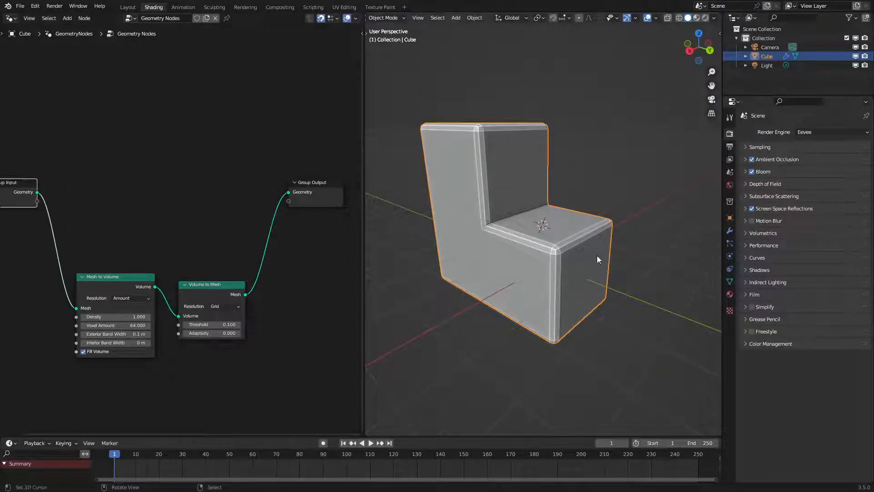
{"action": "key", "text": "alt+z"}
{"action": "middle_click_drag", "start_coordinate": [597, 255], "coordinate": [502, 245]}
{"action": "key", "text": "alt+z"}
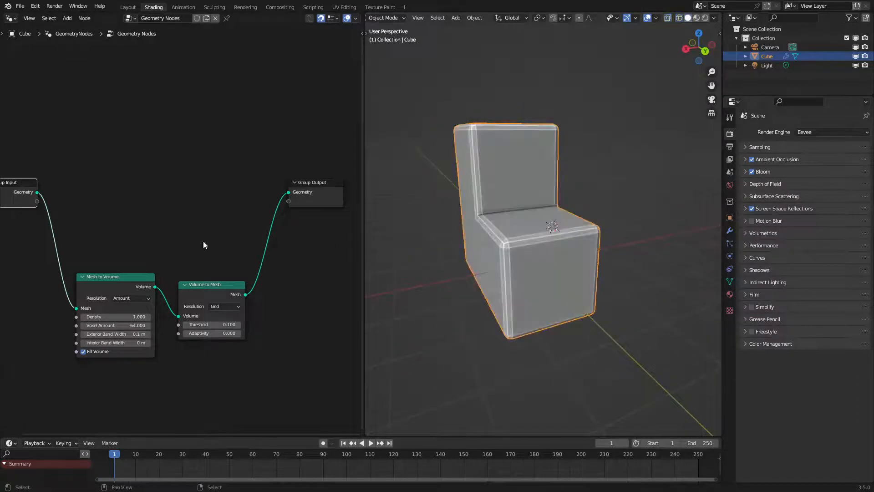
Step: Move the Mesh to Volume and Volume to Mesh nodes together, closer beneath the Group Input
{"action": "scroll", "coordinate": [201, 246], "scroll_direction": "up", "scroll_amount": 5, "text": "ctrl"}
{"action": "left_click_drag", "start_coordinate": [195, 248], "coordinate": [276, 357]}
{"action": "key", "text": "g"}
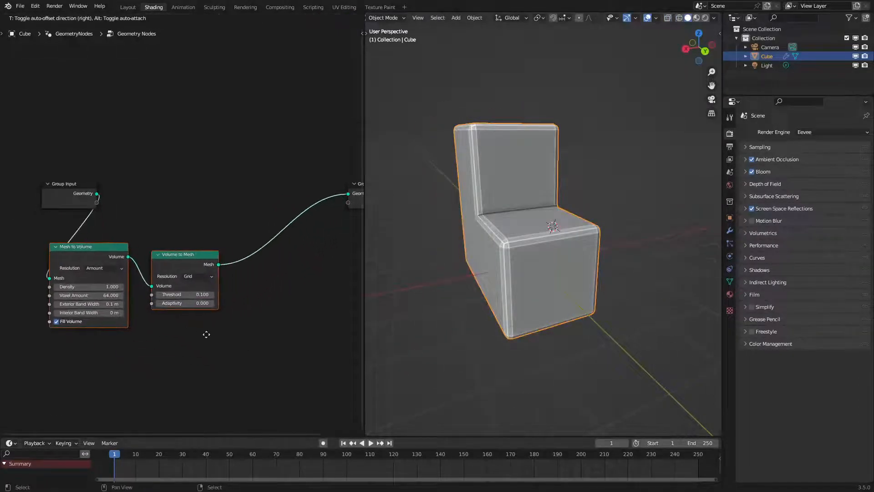
{"action": "left_click", "coordinate": [206, 335]}
Step: Examine the remeshed object's topology in wireframe shading and return to solid shading
{"action": "key", "text": "alt+z"}
{"action": "mouse_move", "coordinate": [431, 284]}
{"action": "middle_mouse_down"}
{"action": "mouse_move", "coordinate": [487, 260]}
{"action": "mouse_move", "coordinate": [433, 285]}
{"action": "middle_mouse_up"}
{"action": "key", "text": "z"}
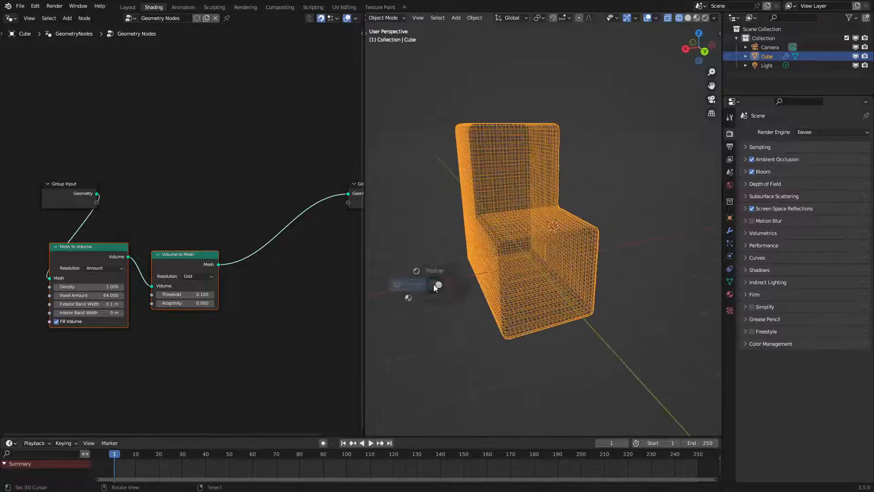
{"action": "left_click", "coordinate": [438, 284]}
{"action": "middle_click_drag", "start_coordinate": [563, 260], "coordinate": [575, 267]}
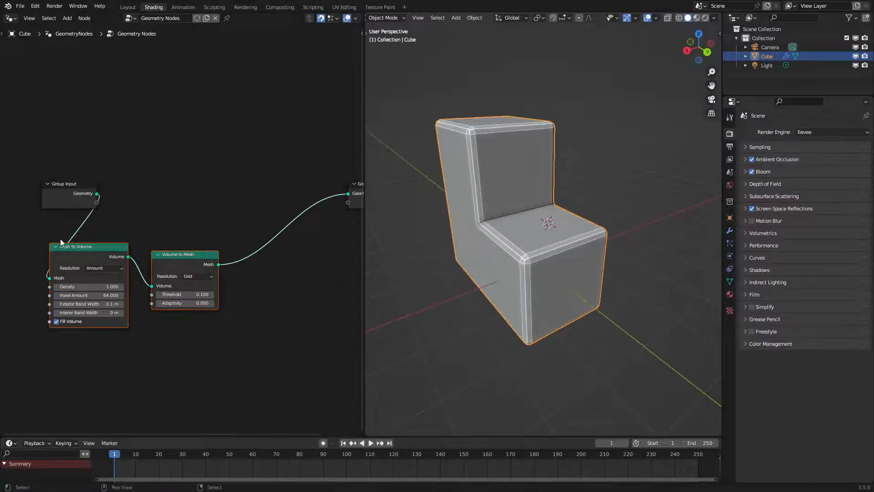
Step: Shift both volume conversion nodes farther from the Group Output to free up space ahead of it
{"action": "left_click_drag", "start_coordinate": [60, 239], "coordinate": [178, 328]}
{"action": "key", "text": "g"}
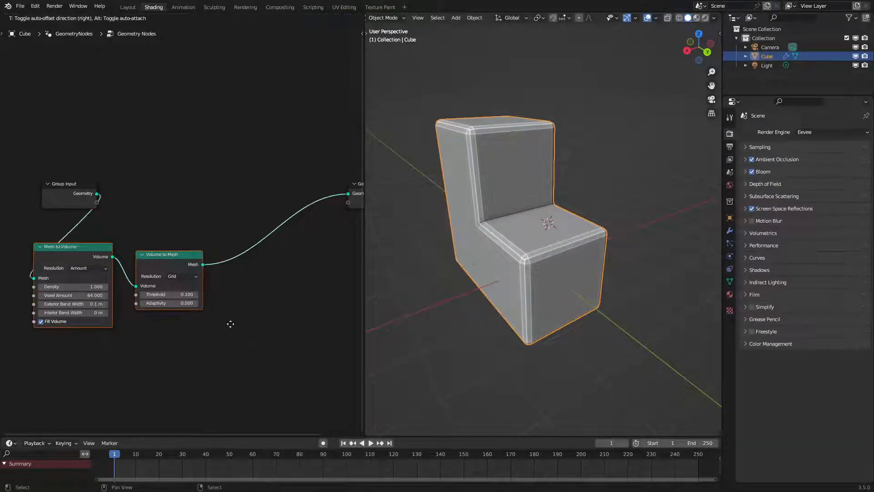
{"action": "left_click", "coordinate": [214, 324]}
{"action": "middle_click_drag", "start_coordinate": [162, 231], "coordinate": [157, 291]}
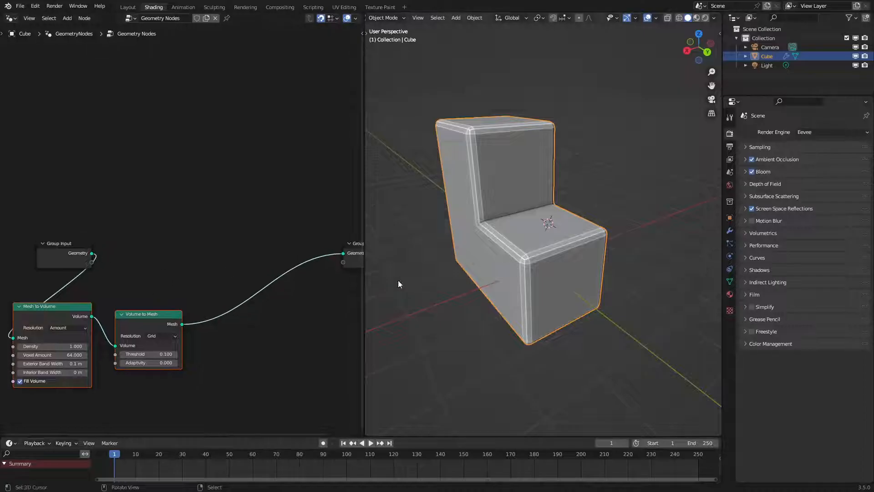
Step: Insert a Set Position node on the link between Volume to Mesh and the Group Output
{"action": "middle_click_drag", "start_coordinate": [398, 280], "coordinate": [553, 272]}
{"action": "key", "text": "shift+a"}
{"action": "left_click", "coordinate": [141, 255]}
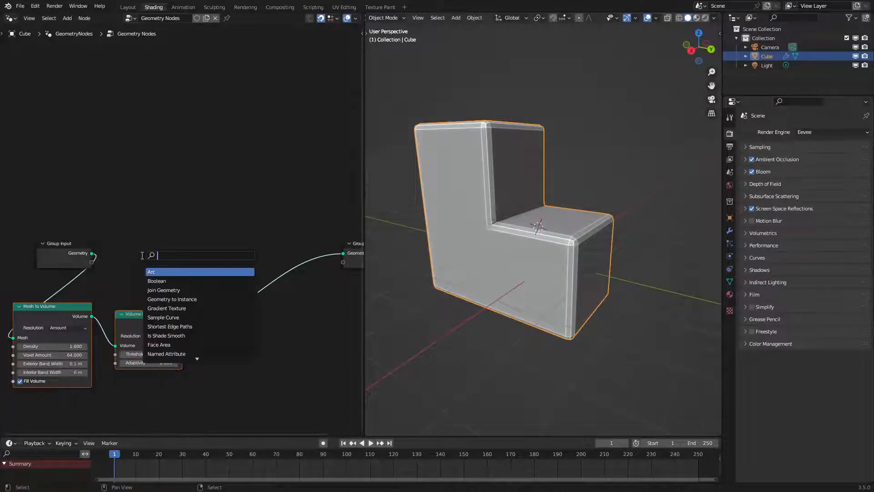
{"action": "type", "text": "set po"}
{"action": "left_click", "coordinate": [185, 272]}
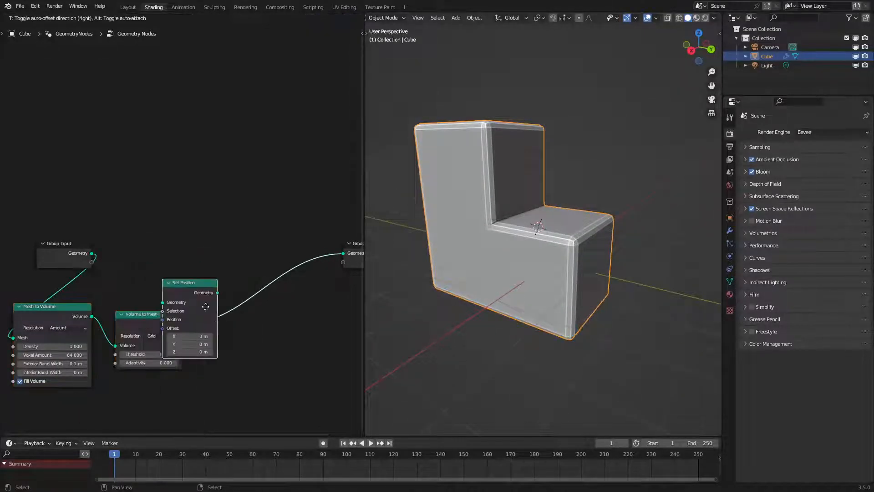
{"action": "left_click", "coordinate": [239, 330]}
{"action": "middle_click_drag", "start_coordinate": [232, 326], "coordinate": [257, 250]}
{"action": "scroll", "coordinate": [257, 251], "scroll_direction": "up", "scroll_amount": 3}
{"action": "left_click_drag", "start_coordinate": [252, 287], "coordinate": [194, 358]}
{"action": "key", "text": "Escape"}
{"action": "middle_click_drag", "start_coordinate": [193, 356], "coordinate": [212, 346]}
Step: Add a Noise Texture node beneath the volume conversion nodes
{"action": "key", "text": "shift+a"}
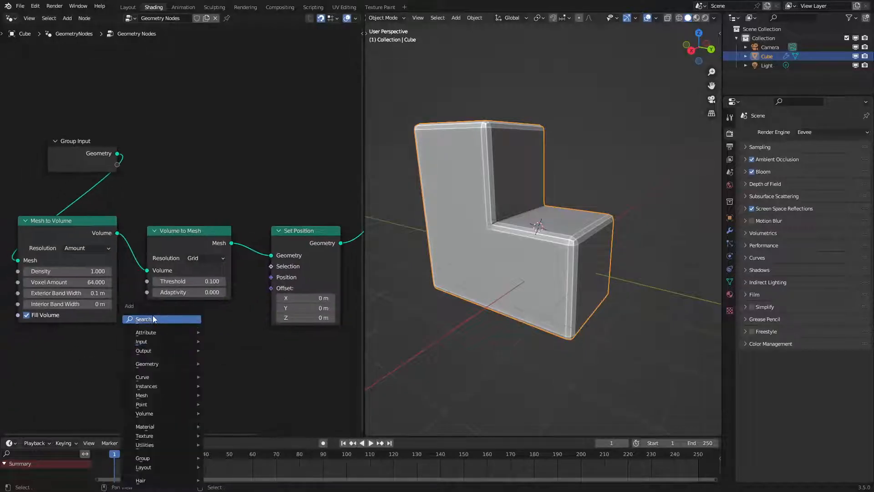
{"action": "left_click", "coordinate": [152, 315]}
{"action": "type", "text": "noise"}
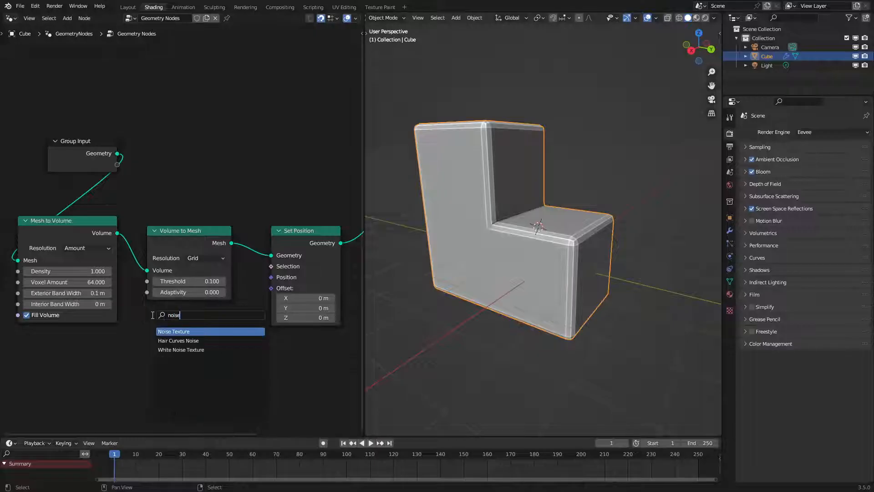
{"action": "key", "text": "Return"}
{"action": "left_click", "coordinate": [66, 359]}
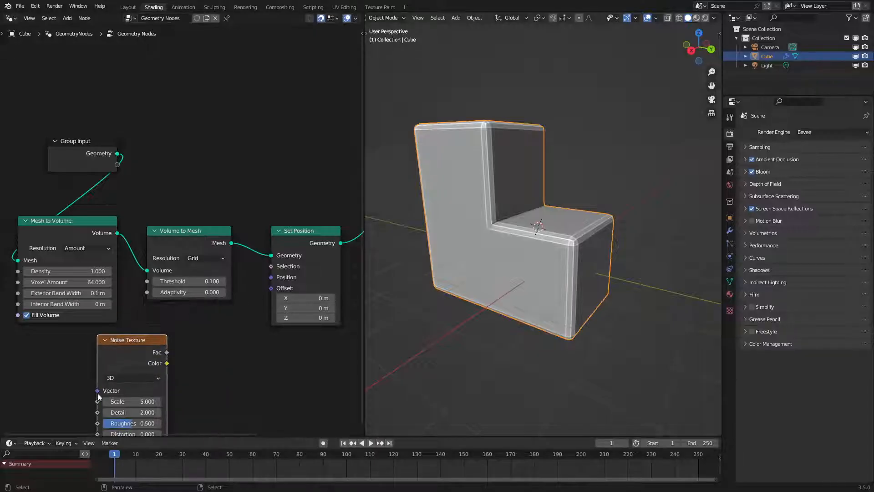
Step: Feed a new Position node into the Noise Texture's Vector input and move both nodes farther below the volume nodes
{"action": "left_click_drag", "start_coordinate": [97, 391], "coordinate": [58, 385]}
{"action": "type", "text": "po"}
{"action": "key", "text": "Return"}
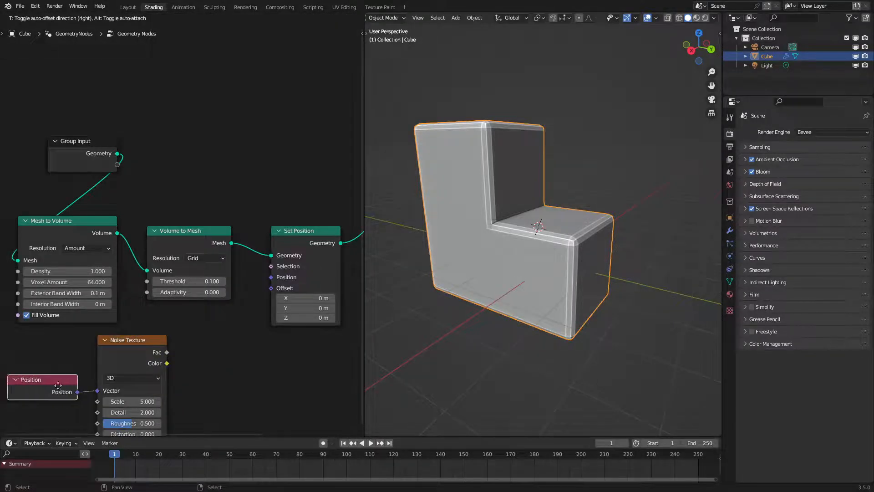
{"action": "left_click", "coordinate": [57, 385]}
{"action": "middle_click_drag", "start_coordinate": [110, 358], "coordinate": [115, 263]}
{"action": "left_click_drag", "start_coordinate": [18, 251], "coordinate": [113, 372]}
{"action": "left_click_drag", "start_coordinate": [117, 260], "coordinate": [108, 299]}
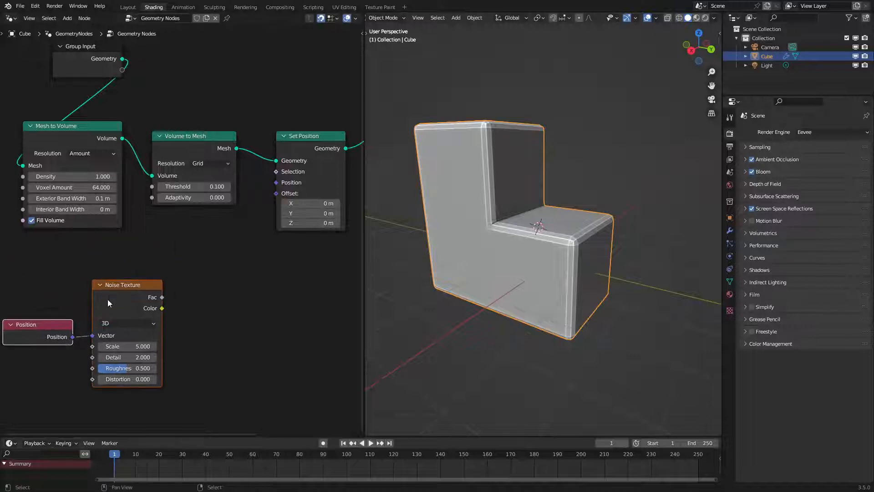
Step: Add a vector Subtract node fed by the Noise Texture's Color output, subtracting 0.5 on all three axes
{"action": "left_click_drag", "start_coordinate": [162, 308], "coordinate": [202, 302]}
{"action": "type", "text": "subtr"}
{"action": "left_click", "coordinate": [211, 339]}
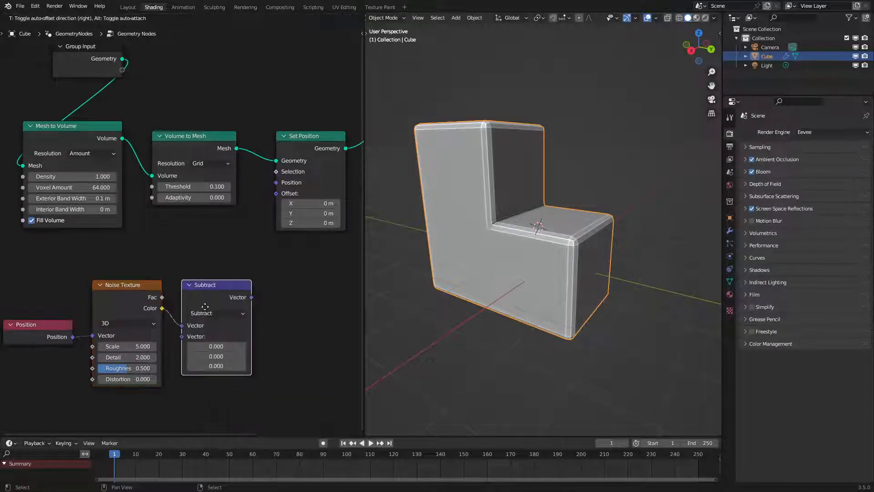
{"action": "left_click_drag", "start_coordinate": [218, 336], "coordinate": [218, 357]}
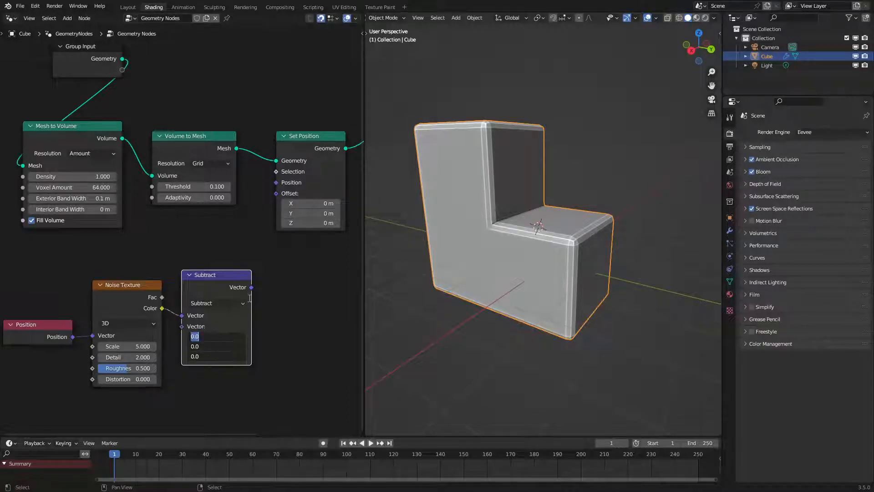
{"action": "type", "text": ".5"}
{"action": "key", "text": "Return"}
Step: Add a vector Scale node after Subtract and connect its output to Set Position's Offset input
{"action": "left_click_drag", "start_coordinate": [251, 287], "coordinate": [276, 193]}
{"action": "type", "text": "sc"}
{"action": "left_click", "coordinate": [334, 302]}
{"action": "left_click", "coordinate": [314, 288]}
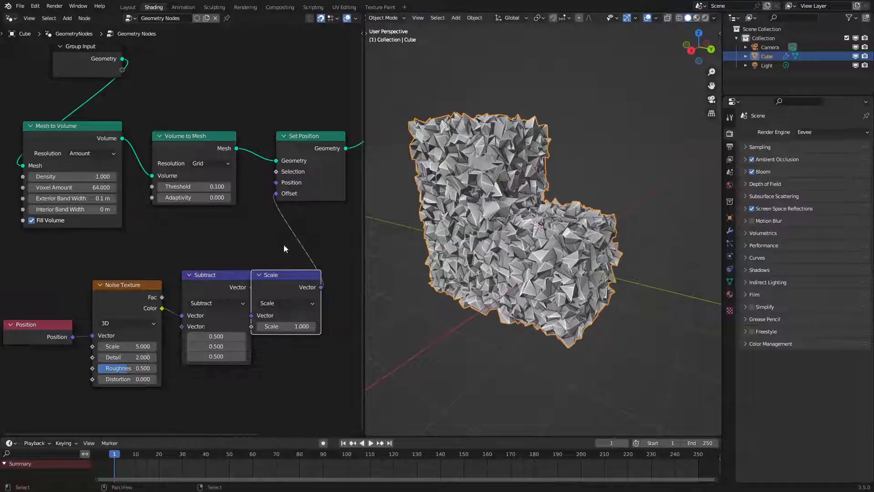
Step: Set the Noise Texture's Scale to 1 and inspect the displaced block
{"action": "left_click", "coordinate": [127, 346]}
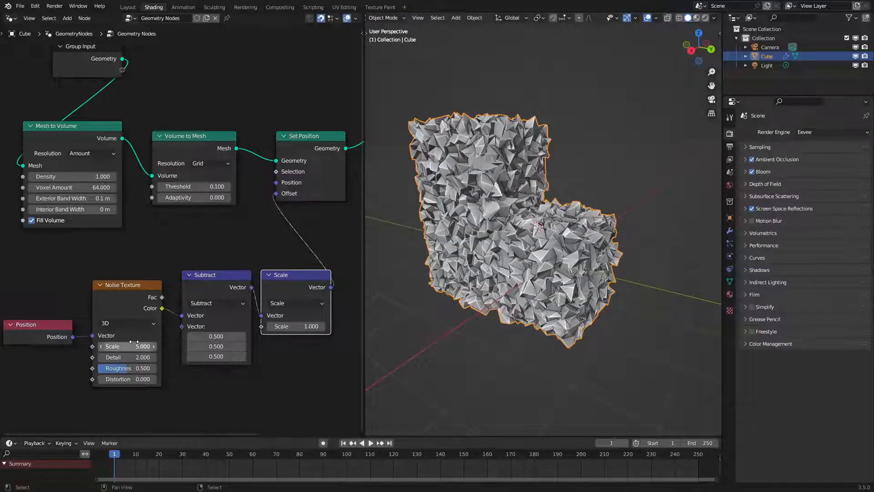
{"action": "type", "text": "1"}
{"action": "key", "text": "Return"}
{"action": "left_click_drag", "start_coordinate": [137, 358], "coordinate": [91, 357]}
{"action": "right_click", "coordinate": [136, 357]}
{"action": "middle_click_drag", "start_coordinate": [510, 237], "coordinate": [542, 227]}
{"action": "scroll", "coordinate": [542, 226], "scroll_direction": "down", "scroll_amount": 3}
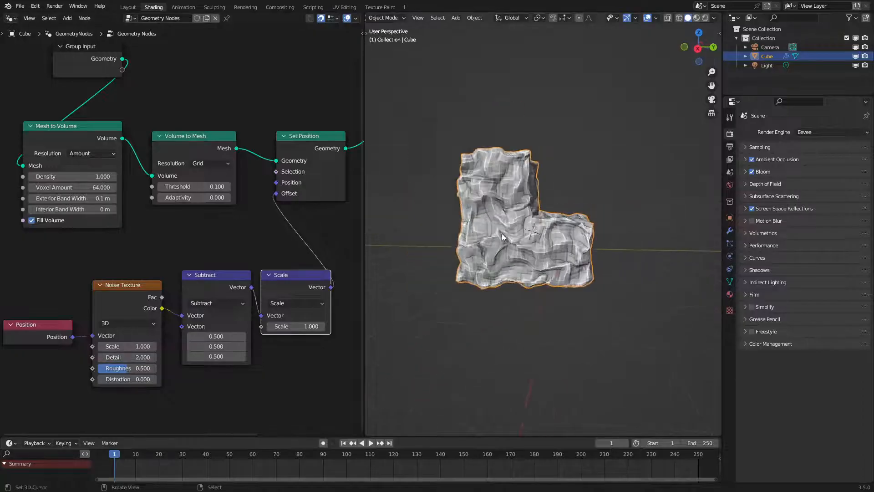
{"action": "scroll", "coordinate": [63, 268], "scroll_direction": "down", "scroll_amount": 1}
Step: Move the noise, Subtract and Scale nodes lower and add a Normal node in the space above them
{"action": "left_click_drag", "start_coordinate": [64, 269], "coordinate": [296, 376]}
{"action": "key", "text": "g"}
{"action": "left_click", "coordinate": [204, 424]}
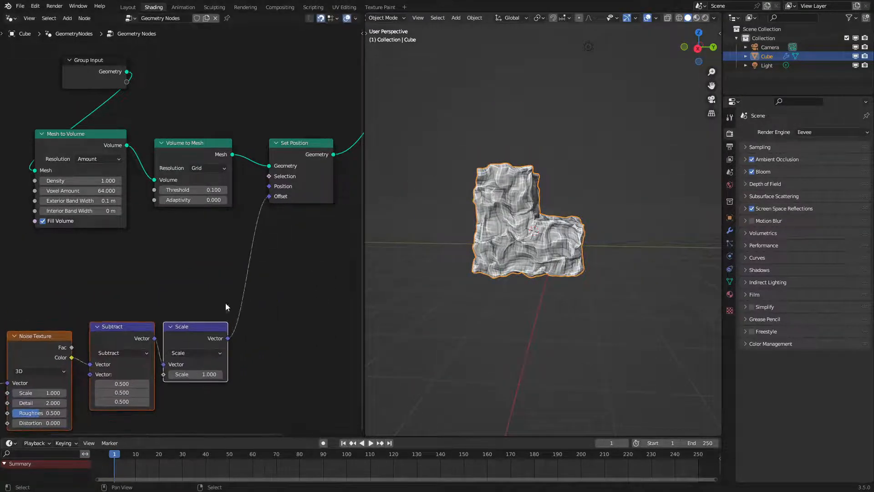
{"action": "key", "text": "shift+a"}
{"action": "left_click", "coordinate": [234, 219]}
{"action": "type", "text": "normal"}
{"action": "key", "text": "Return"}
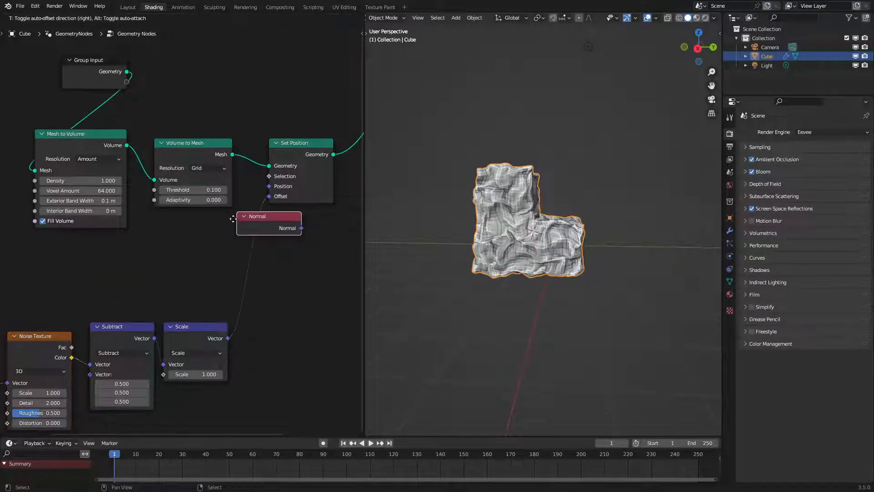
{"action": "left_click", "coordinate": [169, 272]}
Step: Add a second Scale node fed by Normal, drive its Scale with the first Scale node's output, and connect its Vector to Set Position's Offset
{"action": "scroll", "coordinate": [561, 219], "scroll_direction": "up", "scroll_amount": 4}
{"action": "middle_click_drag", "start_coordinate": [562, 219], "coordinate": [569, 224]}
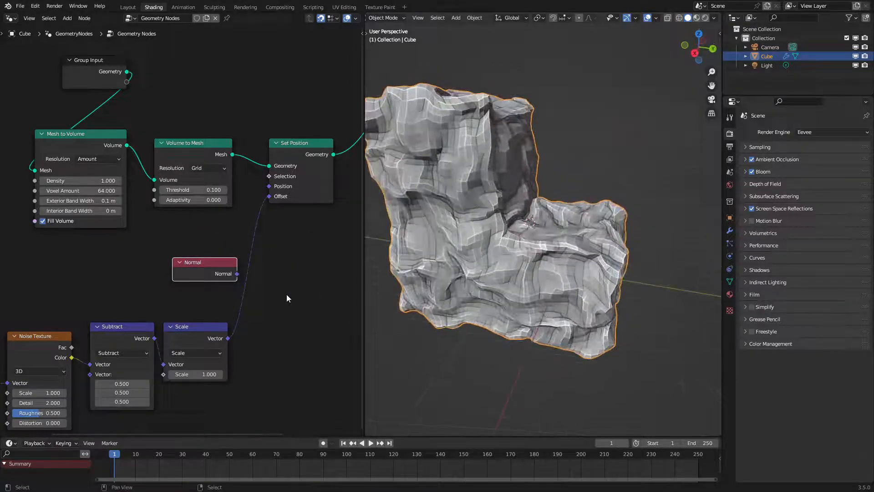
{"action": "left_click_drag", "start_coordinate": [237, 274], "coordinate": [269, 280]}
{"action": "type", "text": "scale"}
{"action": "key", "text": "Return"}
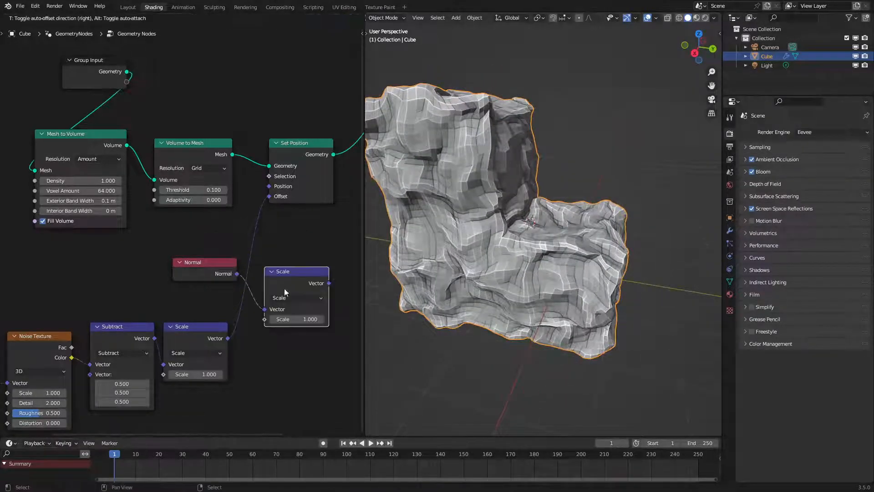
{"action": "left_click", "coordinate": [290, 289]}
{"action": "left_click_drag", "start_coordinate": [228, 338], "coordinate": [264, 319]}
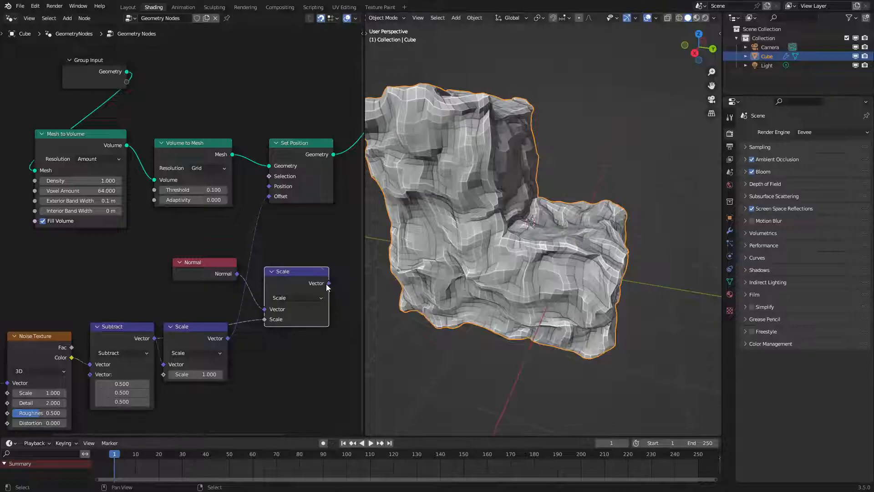
{"action": "left_click_drag", "start_coordinate": [328, 282], "coordinate": [263, 195]}
{"action": "left_click_drag", "start_coordinate": [228, 338], "coordinate": [266, 322]}
Step: Run the Noise Texture's Fac through new math nodes, Subtract 0.5 and Multiply 0.5, into the Scale input of the Normal's Scale node
{"action": "middle_click_drag", "start_coordinate": [147, 362], "coordinate": [192, 325]}
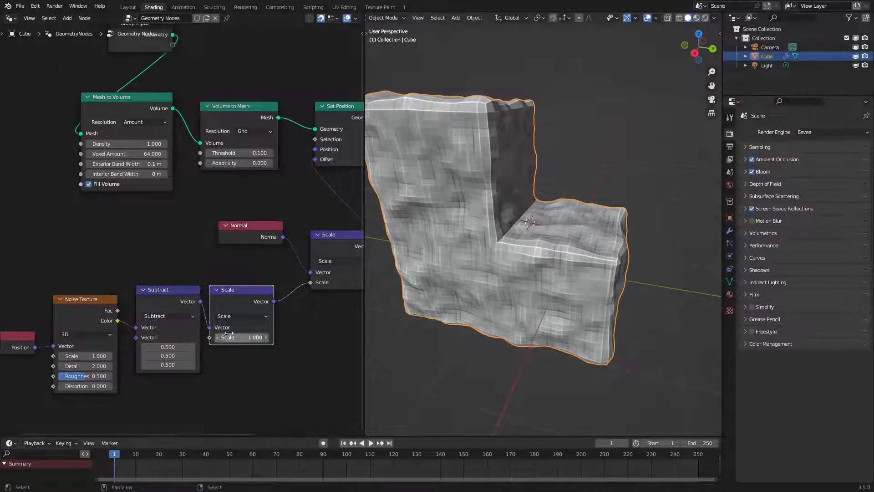
{"action": "mouse_move", "coordinate": [253, 337]}
{"action": "left_mouse_down", "text": "shift"}
{"action": "mouse_move", "coordinate": [182, 337]}
{"action": "mouse_move", "coordinate": [253, 337]}
{"action": "left_mouse_up", "text": "shift"}
{"action": "middle_click_drag", "start_coordinate": [127, 321], "coordinate": [156, 278]}
{"action": "left_click_drag", "start_coordinate": [146, 268], "coordinate": [275, 351]}
{"action": "type", "text": "subtr"}
{"action": "key", "text": "Return"}
{"action": "type", "text": "mult"}
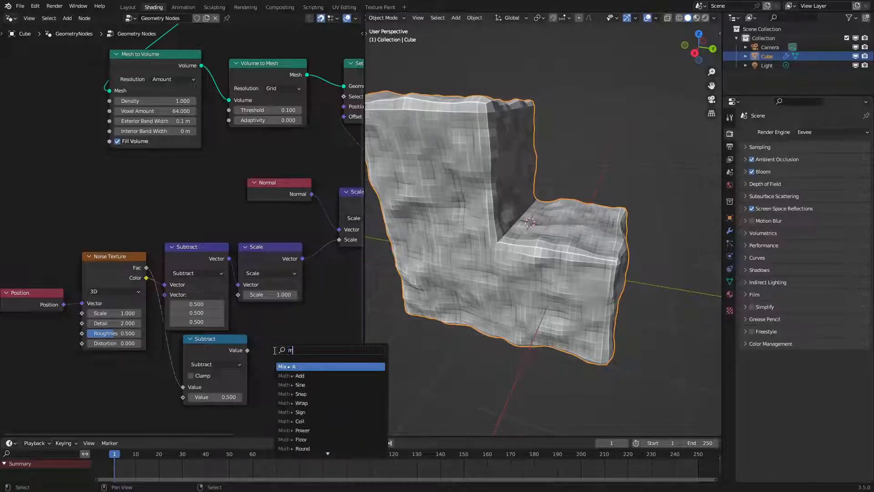
{"action": "key", "text": "Return"}
{"action": "left_click_drag", "start_coordinate": [330, 350], "coordinate": [345, 241]}
Step: Delete the vector Subtract and first Scale nodes and move the math Subtract and Multiply nodes into their place
{"action": "left_click_drag", "start_coordinate": [187, 228], "coordinate": [271, 310]}
{"action": "key", "text": "x"}
{"action": "left_click_drag", "start_coordinate": [190, 308], "coordinate": [295, 381]}
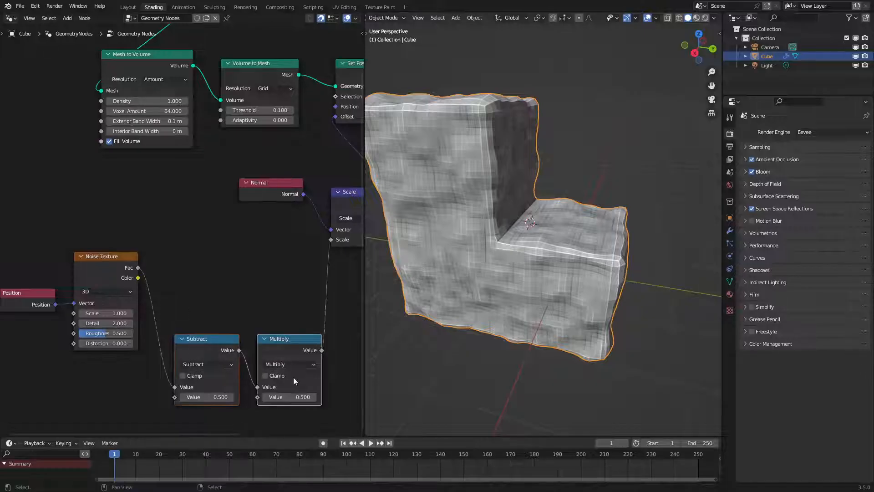
{"action": "key", "text": "g"}
{"action": "left_click", "coordinate": [256, 278]}
Step: Group the Position, Noise Texture, Subtract and Multiply nodes together in a frame
{"action": "scroll", "coordinate": [185, 254], "scroll_direction": "down", "scroll_amount": 6}
{"action": "left_click_drag", "start_coordinate": [60, 234], "coordinate": [255, 330]}
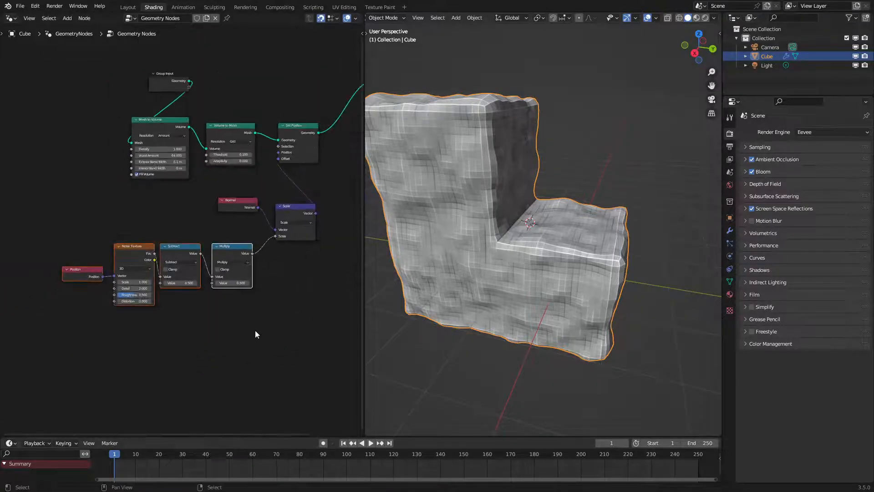
{"action": "key", "text": "ctrl+j"}
{"action": "scroll", "coordinate": [255, 330], "scroll_direction": "up", "scroll_amount": 1}
{"action": "scroll", "coordinate": [255, 330], "scroll_direction": "up", "scroll_amount": 2}
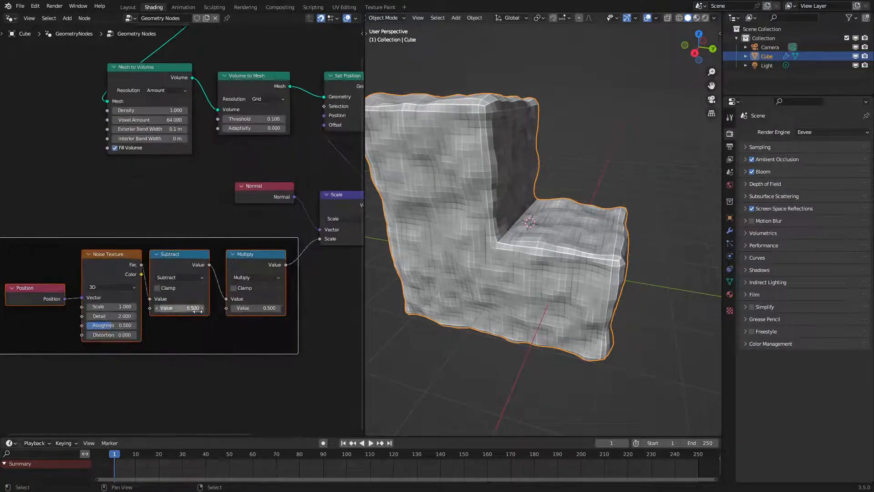
{"action": "mouse_move", "coordinate": [184, 309]}
{"action": "left_mouse_down"}
{"action": "mouse_move", "coordinate": [162, 308]}
{"action": "mouse_move", "coordinate": [210, 308]}
{"action": "mouse_move", "coordinate": [191, 309]}
{"action": "left_mouse_up"}
{"action": "right_click", "coordinate": [184, 309]}
Step: Output the Group Input's original geometry directly and move all the remesh and noise nodes lower, away from the Group Input
{"action": "middle_click_drag", "start_coordinate": [256, 232], "coordinate": [181, 306]}
{"action": "middle_click_drag", "start_coordinate": [287, 177], "coordinate": [287, 205]}
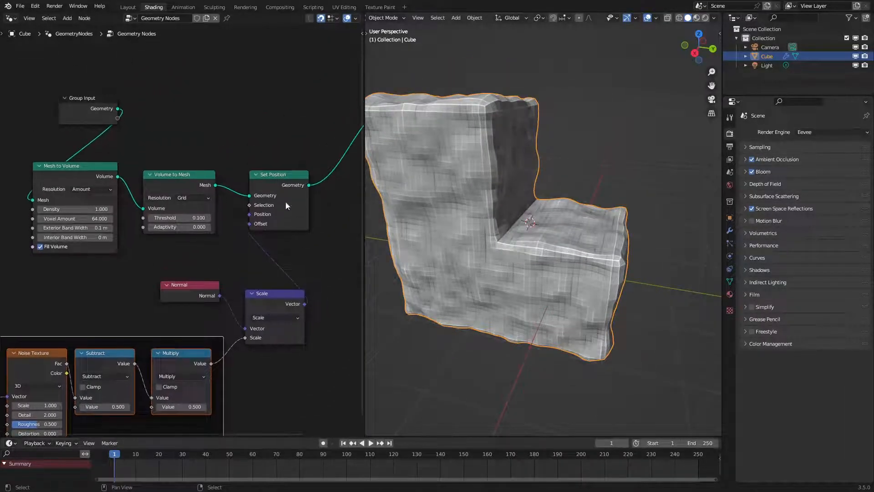
{"action": "scroll", "coordinate": [286, 205], "scroll_direction": "down", "scroll_amount": 4}
{"action": "left_click", "coordinate": [111, 138], "text": "ctrl+shift"}
{"action": "scroll", "coordinate": [209, 197], "scroll_direction": "down", "scroll_amount": 2}
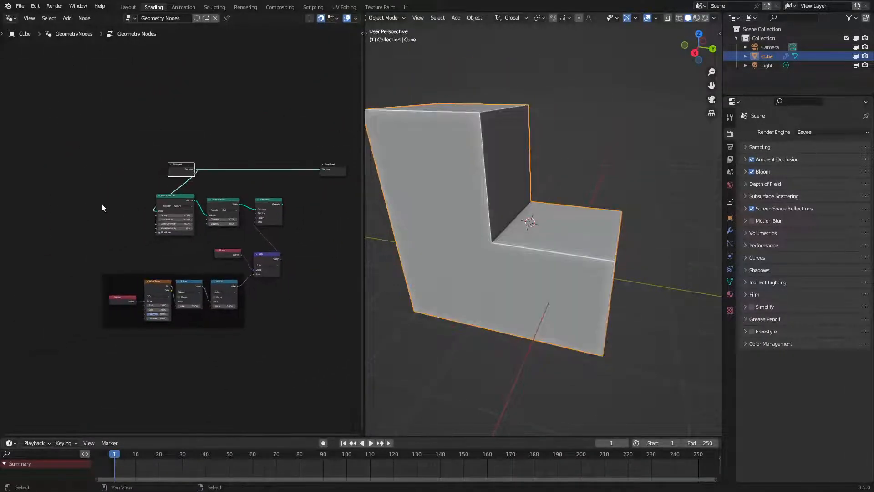
{"action": "left_click_drag", "start_coordinate": [102, 203], "coordinate": [331, 344]}
{"action": "key", "text": "g"}
{"action": "left_click", "coordinate": [248, 348]}
Step: Add a Mesh Boolean node with the Group Input geometry as Mesh 1 and the Set Position geometry as Mesh 2
{"action": "scroll", "coordinate": [238, 192], "scroll_direction": "up", "scroll_amount": 6}
{"action": "middle_click_drag", "start_coordinate": [238, 192], "coordinate": [182, 279]}
{"action": "scroll", "coordinate": [145, 242], "scroll_direction": "up", "scroll_amount": 3}
{"action": "left_click_drag", "start_coordinate": [87, 245], "coordinate": [188, 273]}
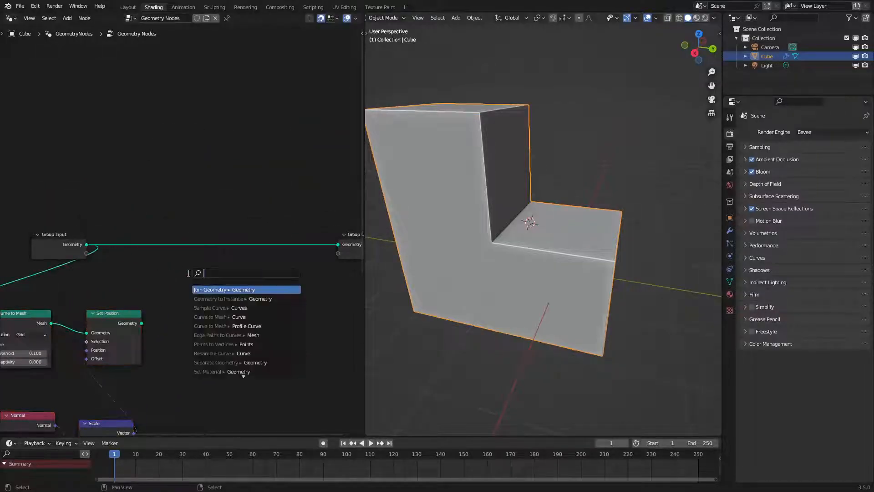
{"action": "type", "text": "bool"}
{"action": "key", "text": "Return"}
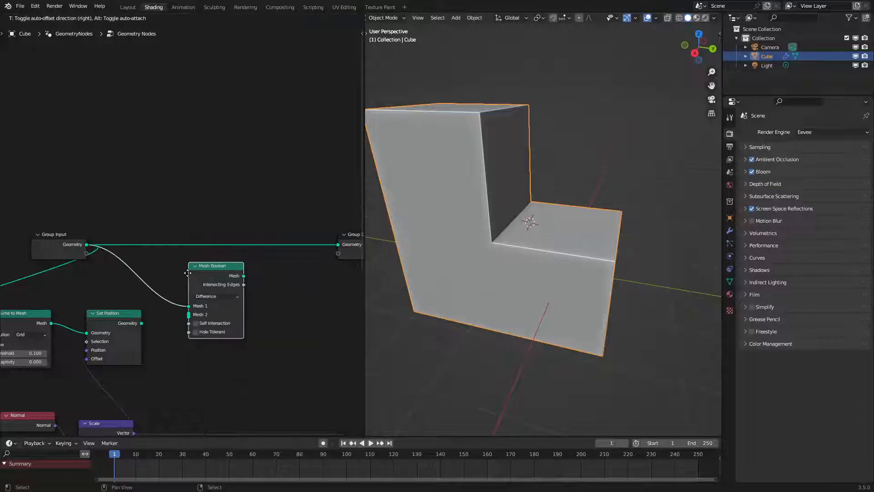
{"action": "left_click_drag", "start_coordinate": [141, 323], "coordinate": [188, 314]}
Step: Connect Mesh Boolean to the Group Output, set its operation to Intersect, and link the Group Input geometry into its Mesh input
{"action": "left_click", "coordinate": [220, 268], "text": "ctrl+shift"}
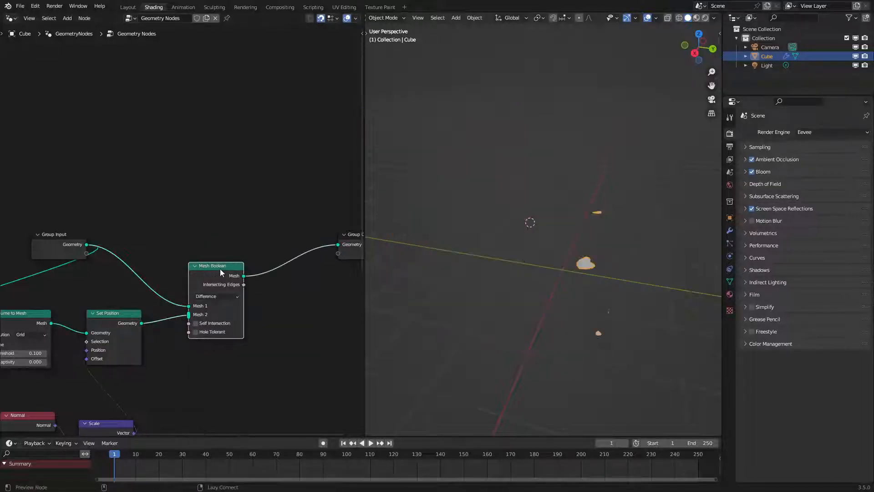
{"action": "left_click", "coordinate": [219, 296]}
{"action": "left_click", "coordinate": [217, 305]}
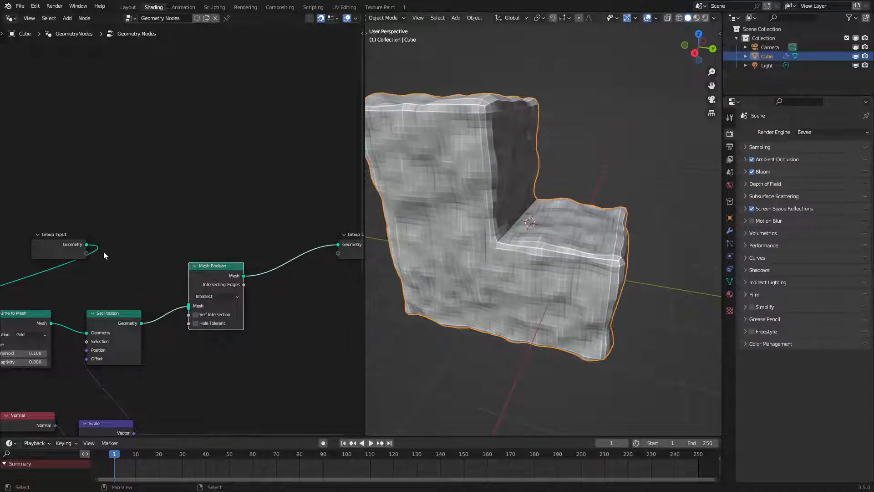
{"action": "left_click_drag", "start_coordinate": [103, 255], "coordinate": [188, 305]}
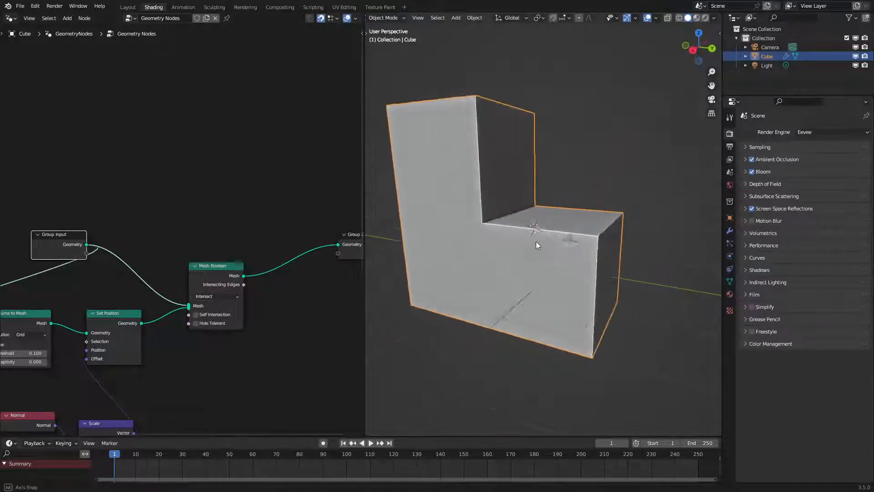
{"action": "middle_click_drag", "start_coordinate": [536, 246], "coordinate": [508, 238]}
Step: Set the Subtract node's value to 0.670 and inspect the chipped block from several sides
{"action": "middle_click_drag", "start_coordinate": [129, 357], "coordinate": [243, 244]}
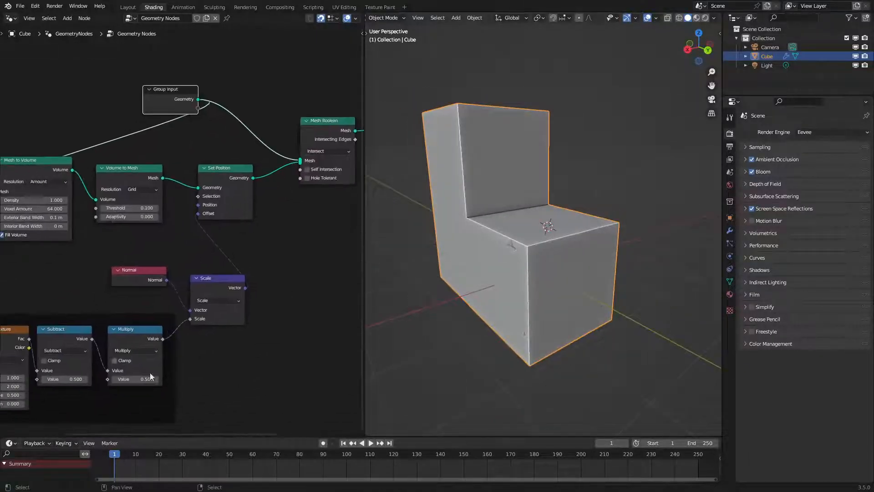
{"action": "left_click_drag", "start_coordinate": [83, 379], "coordinate": [109, 380]}
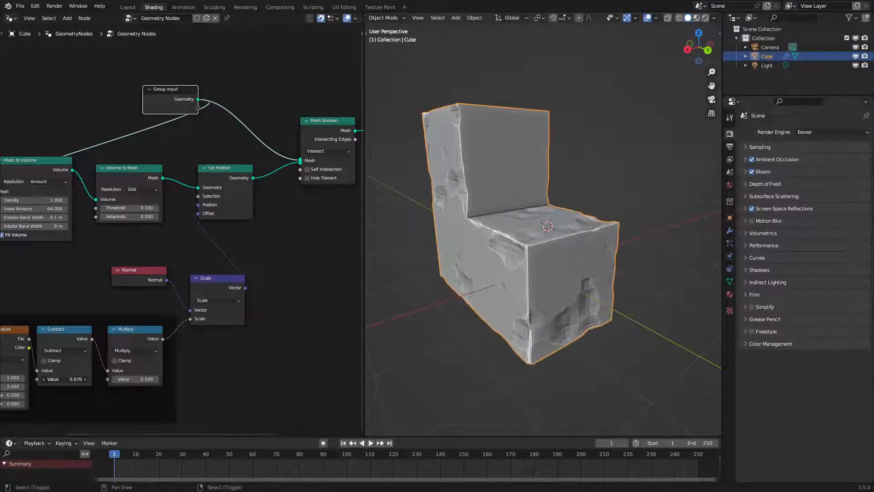
{"action": "middle_click_drag", "start_coordinate": [433, 289], "coordinate": [546, 288]}
{"action": "middle_click_drag", "start_coordinate": [534, 294], "coordinate": [498, 282]}
Step: Duplicate the Group Input node, place the copy ahead of Mesh to Volume and connect it to the Mesh input
{"action": "scroll", "coordinate": [105, 182], "scroll_direction": "down", "scroll_amount": 4}
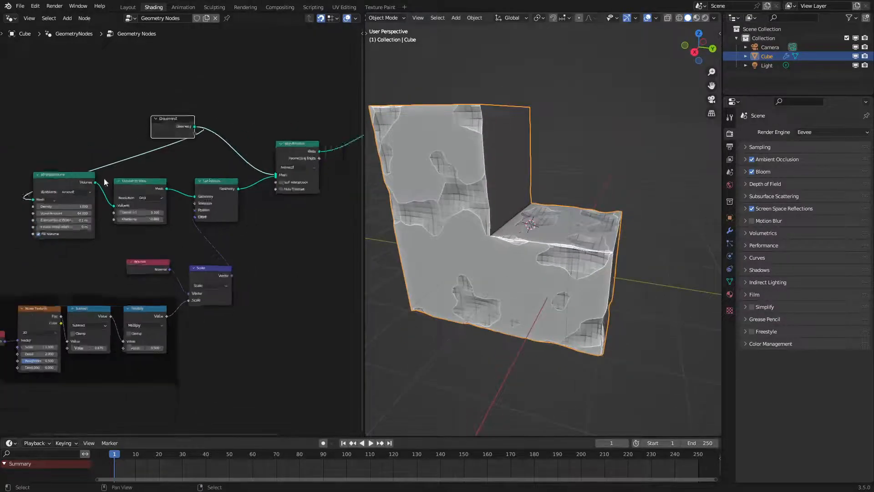
{"action": "middle_click_drag", "start_coordinate": [101, 176], "coordinate": [176, 192]}
{"action": "key", "text": "shift+d"}
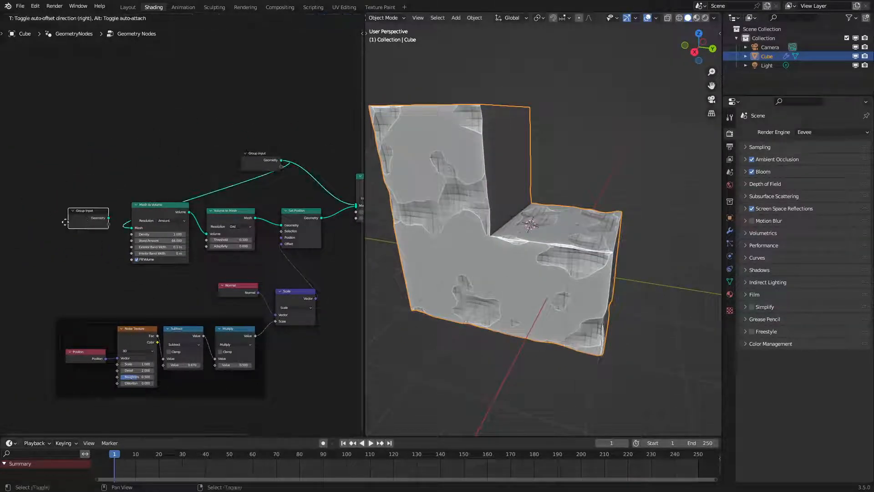
{"action": "left_click", "coordinate": [62, 233]}
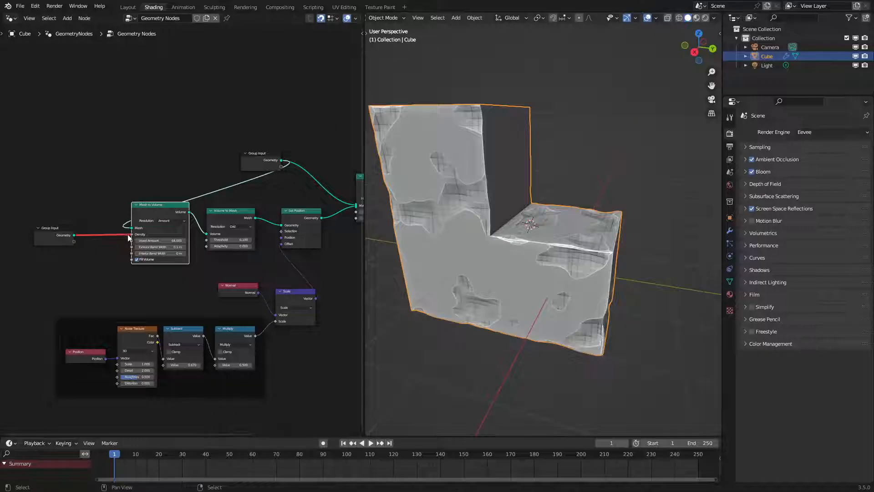
Step: Move the Group Input, Mesh to Volume and Volume to Mesh nodes away from Set Position to open a gap
{"action": "left_click_drag", "start_coordinate": [28, 203], "coordinate": [243, 254]}
{"action": "key", "text": "g"}
{"action": "left_click", "coordinate": [168, 243]}
{"action": "left_click_drag", "start_coordinate": [60, 166], "coordinate": [182, 253]}
{"action": "key", "text": "g"}
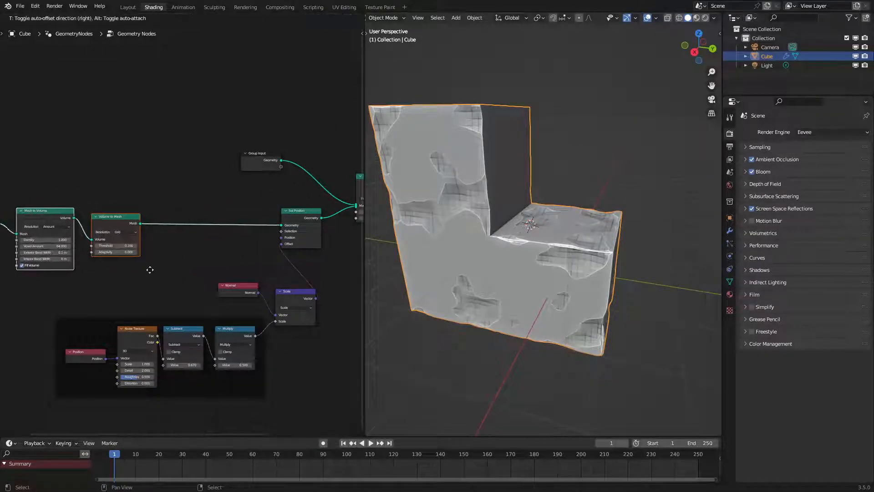
{"action": "left_click", "coordinate": [138, 265]}
Step: Insert another Set Position node on the link between Volume to Mesh and the existing Set Position
{"action": "key", "text": "shift+a"}
{"action": "left_click", "coordinate": [208, 205]}
{"action": "type", "text": "boolean"}
{"action": "key", "text": "Return"}
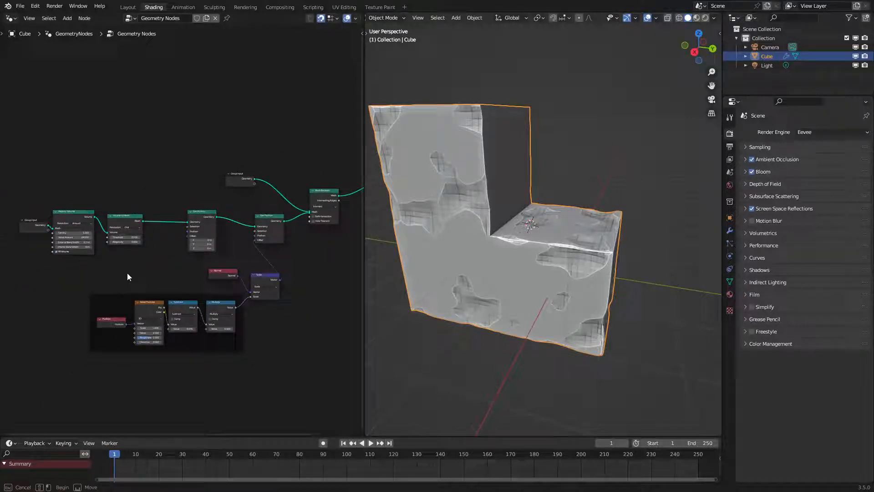
Step: Move the framed noise nodes together with the Normal and Scale nodes farther below the main node chain
{"action": "left_click_drag", "start_coordinate": [127, 277], "coordinate": [278, 330]}
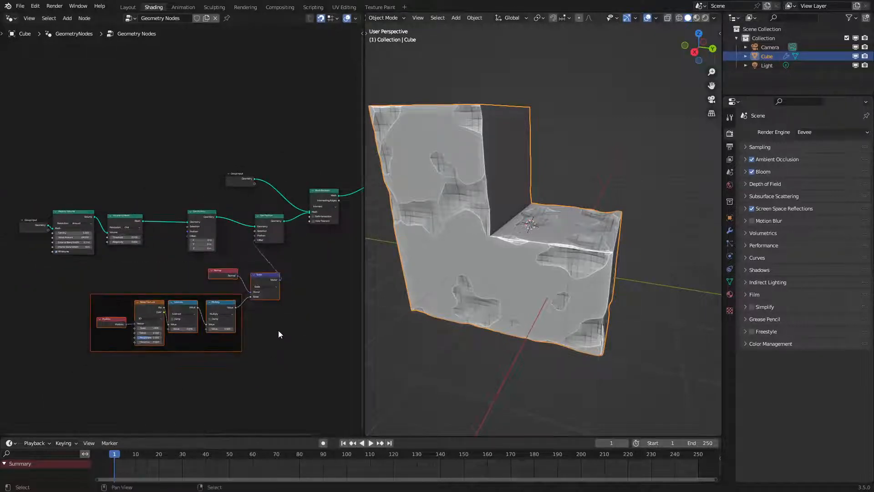
{"action": "key", "text": "g"}
{"action": "left_click", "coordinate": [277, 365]}
Step: Frame Mesh to Volume and Volume to Mesh together, and move the frame and its Group Input farther from the new Set Position
{"action": "middle_click_drag", "start_coordinate": [11, 183], "coordinate": [64, 203]}
{"action": "left_click_drag", "start_coordinate": [127, 219], "coordinate": [184, 287]}
{"action": "key", "text": "ctrl+j"}
{"action": "scroll", "coordinate": [184, 288], "scroll_direction": "up", "scroll_amount": 4}
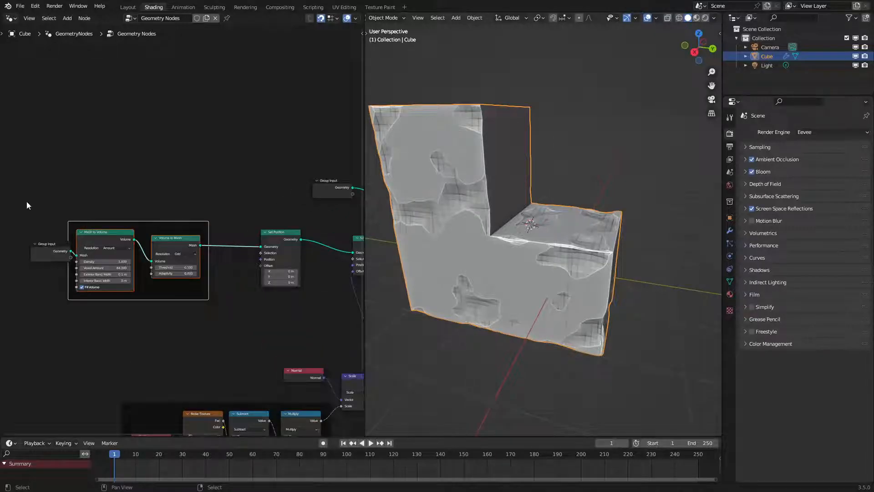
{"action": "left_click_drag", "start_coordinate": [26, 201], "coordinate": [254, 317]}
{"action": "key", "text": "g"}
{"action": "left_click", "coordinate": [130, 343]}
{"action": "scroll", "coordinate": [160, 324], "scroll_direction": "up", "scroll_amount": 4}
Step: Add a Position node, feed it through a vector Blur Attribute node, and connect the result to the new Set Position's Position input
{"action": "key", "text": "shift+a"}
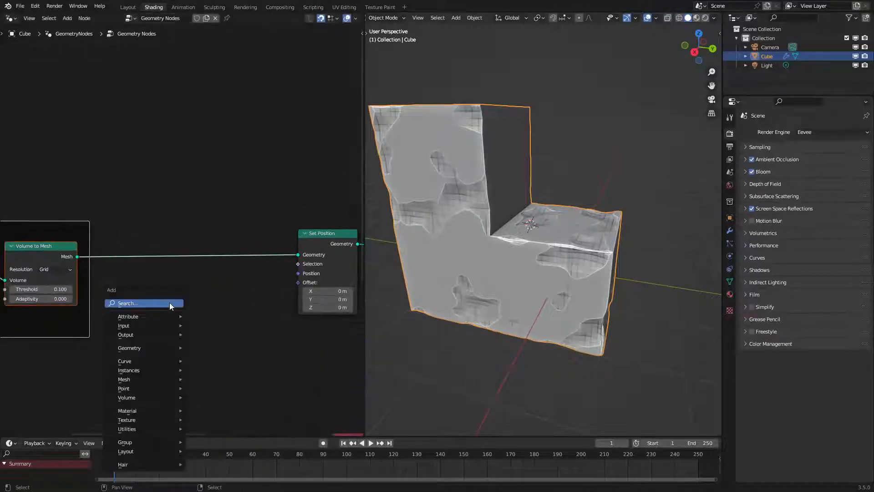
{"action": "type", "text": "po"}
{"action": "left_click", "coordinate": [188, 327]}
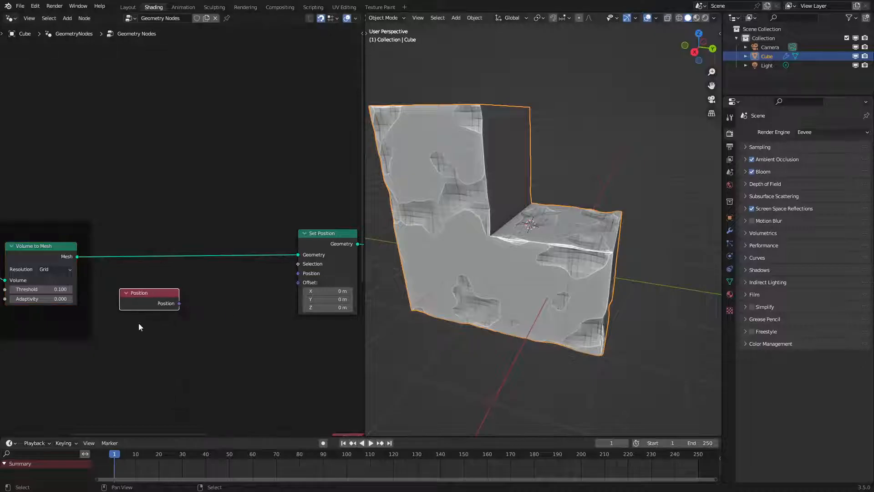
{"action": "left_click_drag", "start_coordinate": [179, 306], "coordinate": [206, 311]}
{"action": "type", "text": "blu"}
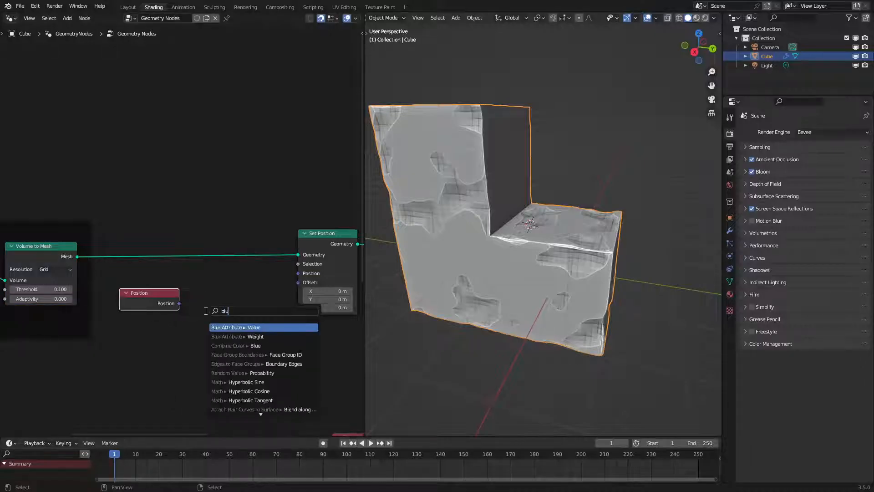
{"action": "key", "text": "Return"}
{"action": "left_click", "coordinate": [188, 298]}
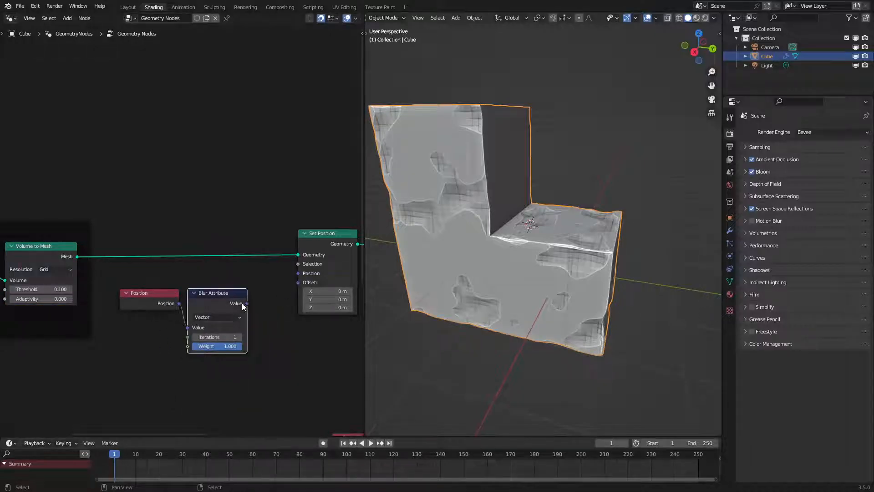
{"action": "left_click_drag", "start_coordinate": [299, 272], "coordinate": [299, 273]}
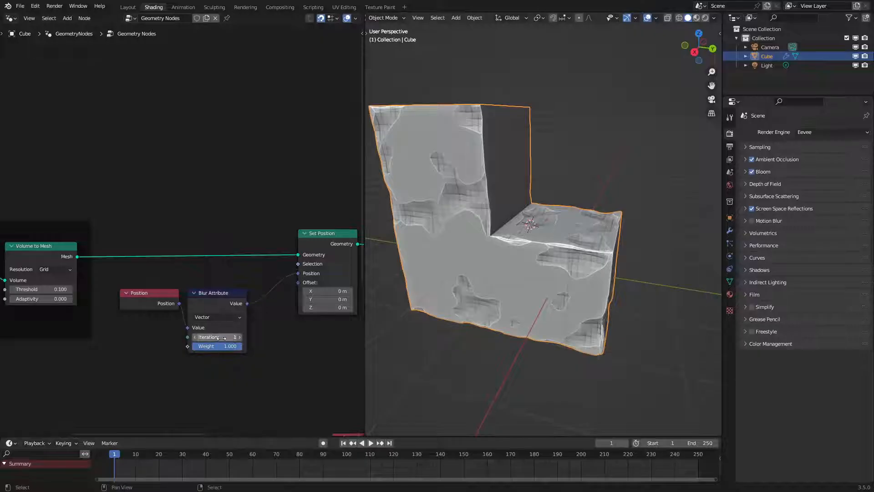
Step: Set the Blur Attribute iterations to 28 to round off the remeshed copy
{"action": "mouse_move", "coordinate": [228, 337]}
{"action": "left_mouse_down"}
{"action": "mouse_move", "coordinate": [262, 337]}
{"action": "mouse_move", "coordinate": [243, 337]}
{"action": "left_mouse_up"}
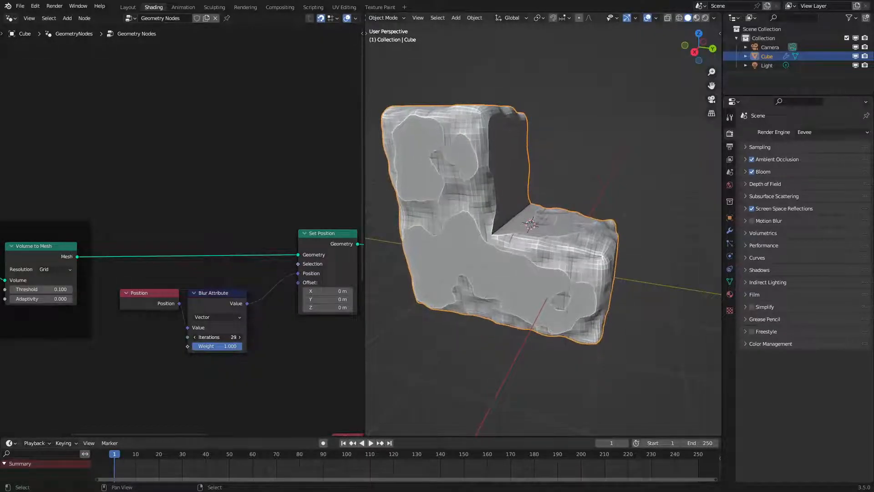
{"action": "middle_click_drag", "start_coordinate": [619, 314], "coordinate": [662, 317]}
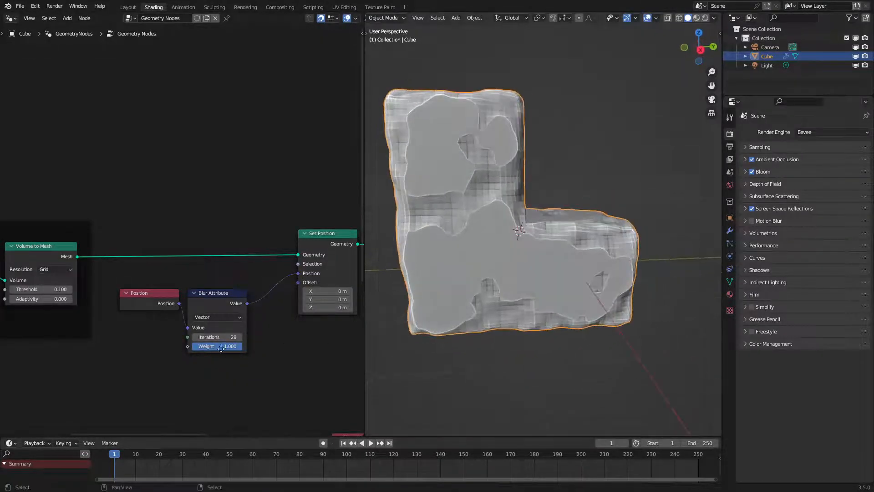
{"action": "middle_click_drag", "start_coordinate": [220, 348], "coordinate": [68, 238]}
{"action": "middle_click_drag", "start_coordinate": [240, 365], "coordinate": [263, 308]}
Step: Set the Subtract node's value to 0.530 and the Noise Texture's detail to 5.000
{"action": "left_click_drag", "start_coordinate": [152, 387], "coordinate": [91, 387], "text": "shift"}
{"action": "middle_click_drag", "start_coordinate": [591, 296], "coordinate": [450, 313]}
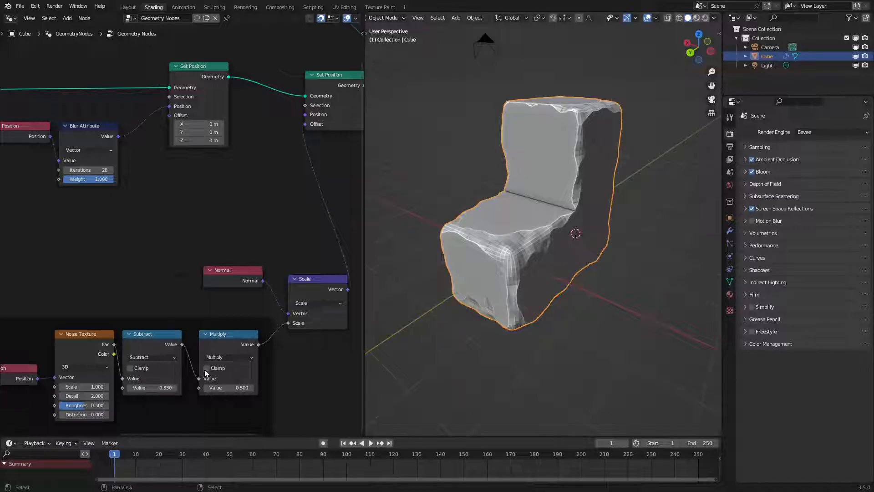
{"action": "middle_click_drag", "start_coordinate": [83, 417], "coordinate": [171, 353]}
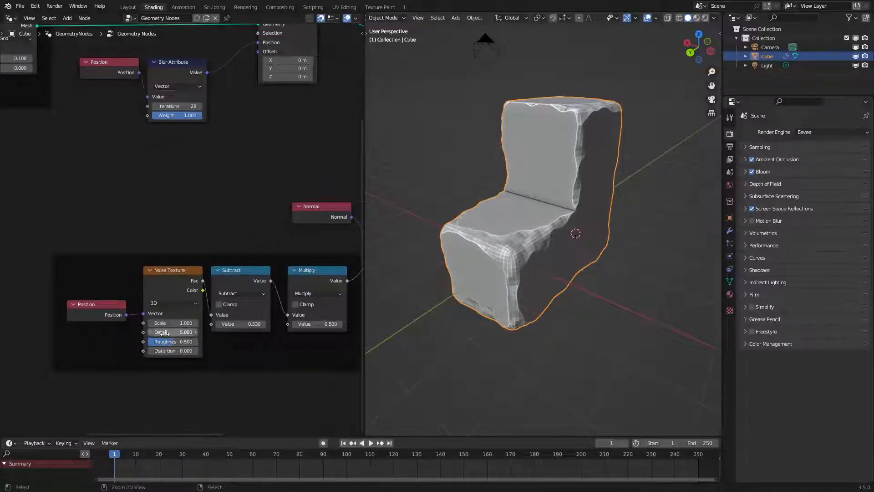
{"action": "middle_click_drag", "start_coordinate": [370, 315], "coordinate": [566, 304]}
{"action": "scroll", "coordinate": [228, 194], "scroll_direction": "down", "scroll_amount": 5}
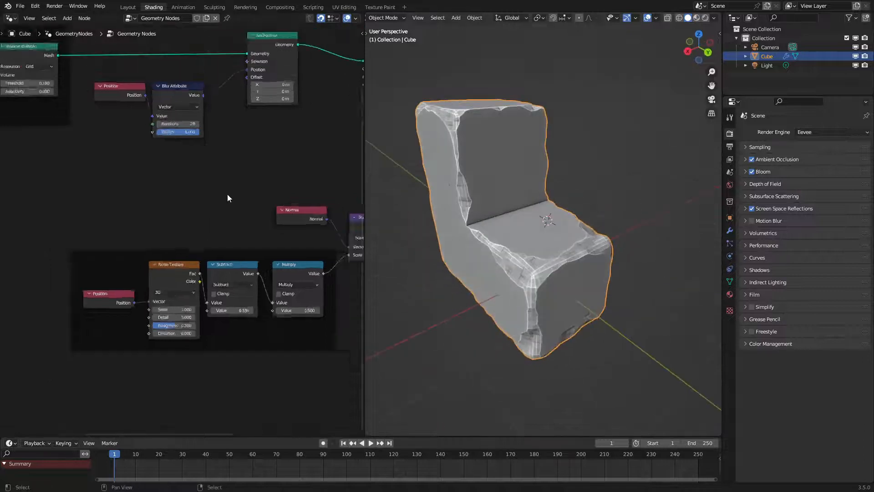
Step: Insert a Set Shade Smooth node after Volume to Mesh and move the Position and Blur Attribute nodes clear of it
{"action": "middle_click_drag", "start_coordinate": [241, 178], "coordinate": [244, 271]}
{"action": "key", "text": "shift+a"}
{"action": "left_click", "coordinate": [189, 174]}
{"action": "type", "text": "set s"}
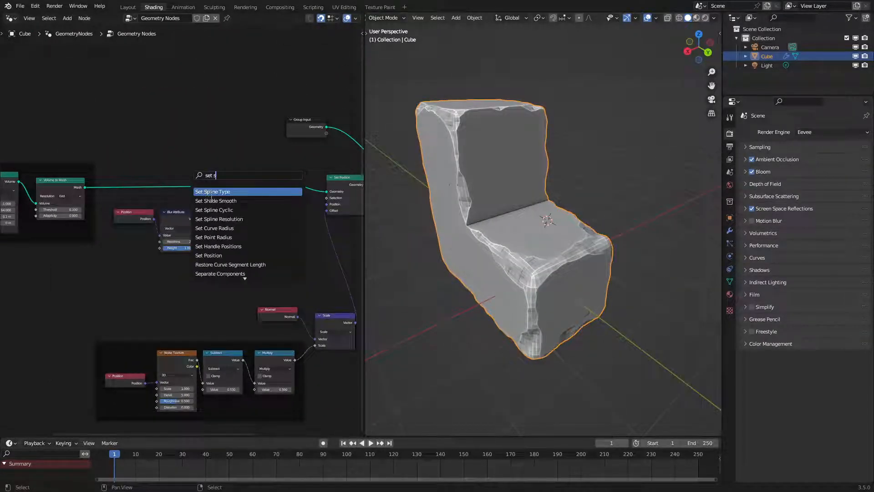
{"action": "left_click", "coordinate": [213, 201]}
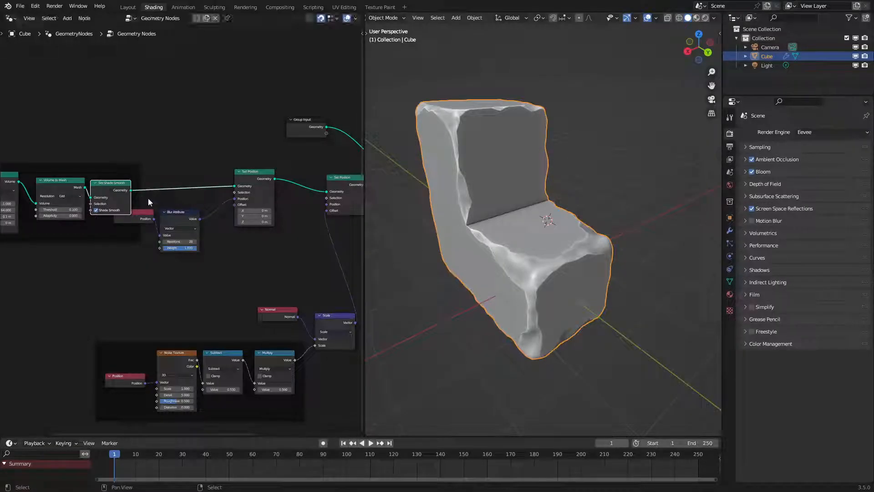
{"action": "left_click_drag", "start_coordinate": [148, 243], "coordinate": [179, 217]}
{"action": "key", "text": "g"}
{"action": "left_click", "coordinate": [208, 238]}
Step: Examine the chipped block's topology in wireframe and its smooth-shaded edges from several sides, along with the noise nodes
{"action": "middle_click_drag", "start_coordinate": [578, 259], "coordinate": [492, 234]}
{"action": "key", "text": "shift+z"}
{"action": "scroll", "coordinate": [490, 244], "scroll_direction": "up", "scroll_amount": 3}
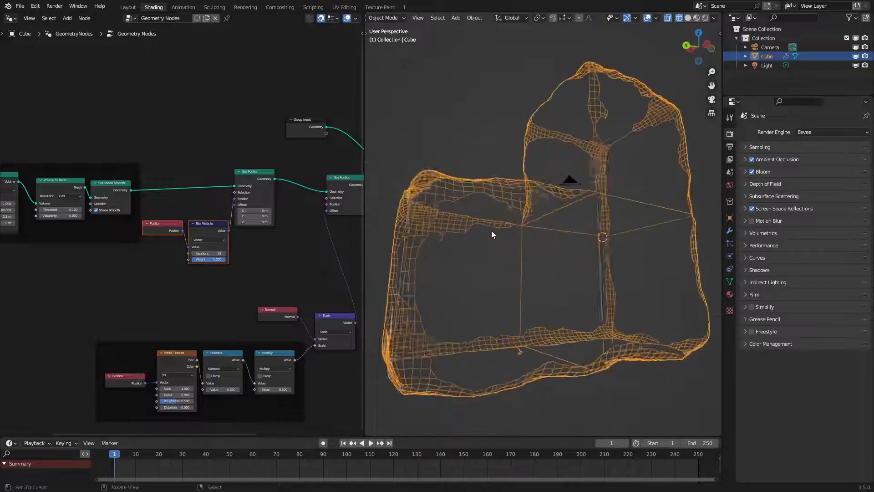
{"action": "key", "text": "shift+z"}
{"action": "middle_click_drag", "start_coordinate": [562, 256], "coordinate": [607, 293]}
{"action": "middle_click_drag", "start_coordinate": [228, 382], "coordinate": [233, 310]}
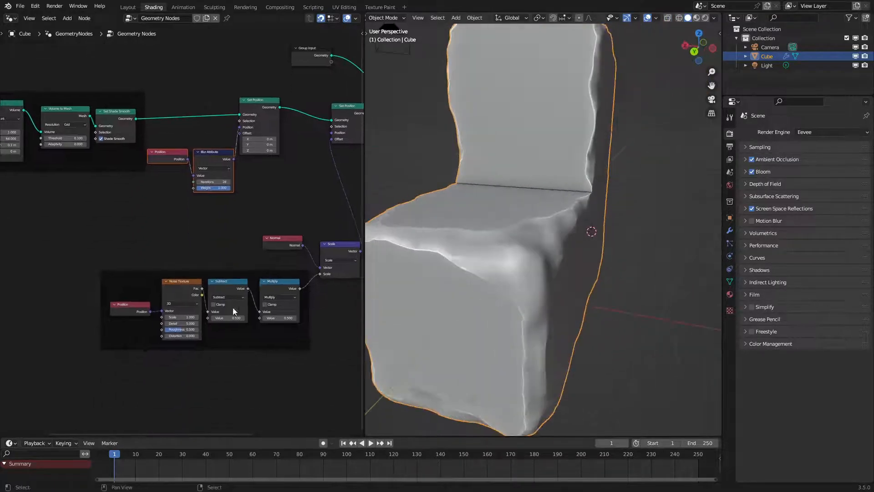
{"action": "scroll", "coordinate": [233, 311], "scroll_direction": "up", "scroll_amount": 2}
{"action": "middle_click_drag", "start_coordinate": [219, 364], "coordinate": [193, 305]}
{"action": "scroll", "coordinate": [193, 305], "scroll_direction": "down", "scroll_amount": 1}
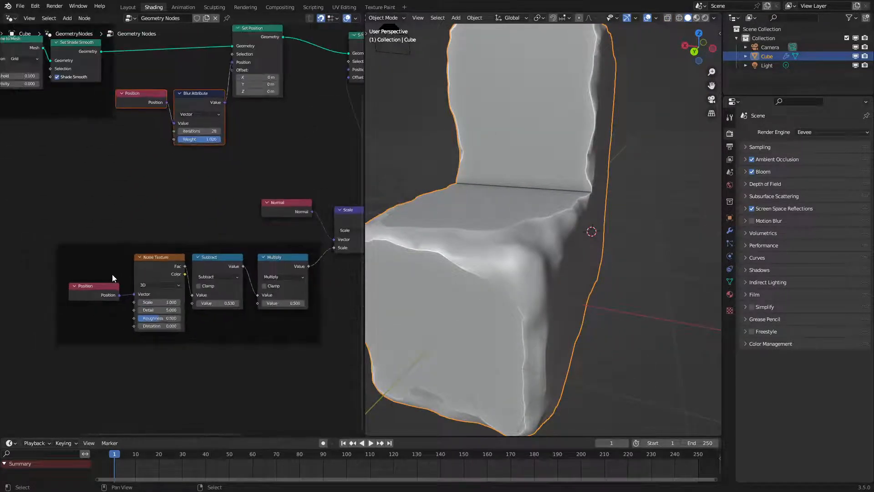
{"action": "middle_click_drag", "start_coordinate": [190, 270], "coordinate": [144, 265]}
{"action": "scroll", "coordinate": [526, 228], "scroll_direction": "down", "scroll_amount": 3}
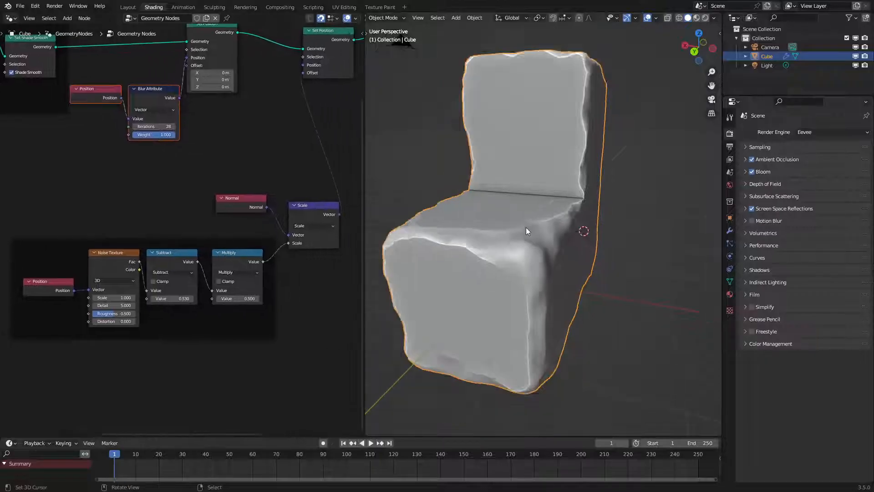
{"action": "middle_click_drag", "start_coordinate": [526, 227], "coordinate": [571, 236]}
Step: Shift the noise branch's Position and Noise Texture nodes slightly and set the Subtract value to 0.500
{"action": "left_click", "coordinate": [113, 264]}
{"action": "middle_click_drag", "start_coordinate": [114, 263], "coordinate": [190, 263]}
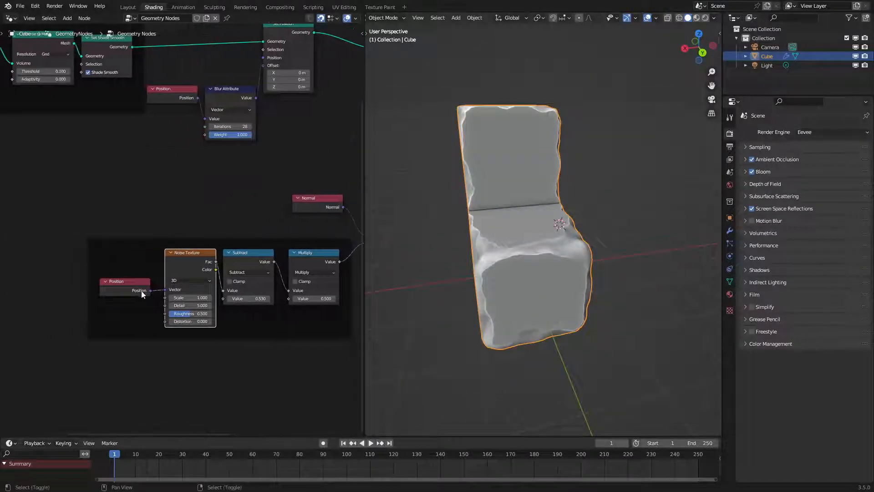
{"action": "left_click", "coordinate": [141, 291], "text": "shift"}
{"action": "mouse_move", "coordinate": [187, 284]}
{"action": "left_mouse_down"}
{"action": "mouse_move", "coordinate": [133, 285]}
{"action": "mouse_move", "coordinate": [183, 285]}
{"action": "left_mouse_up"}
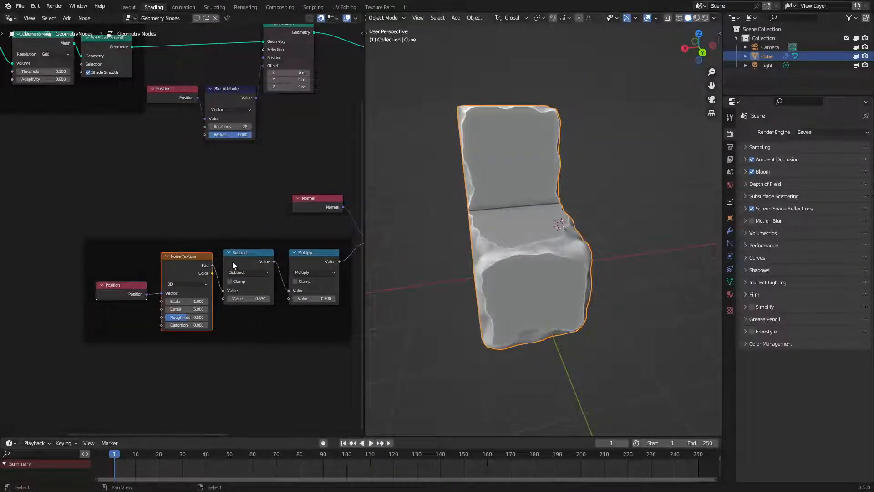
{"action": "key", "text": "Return"}
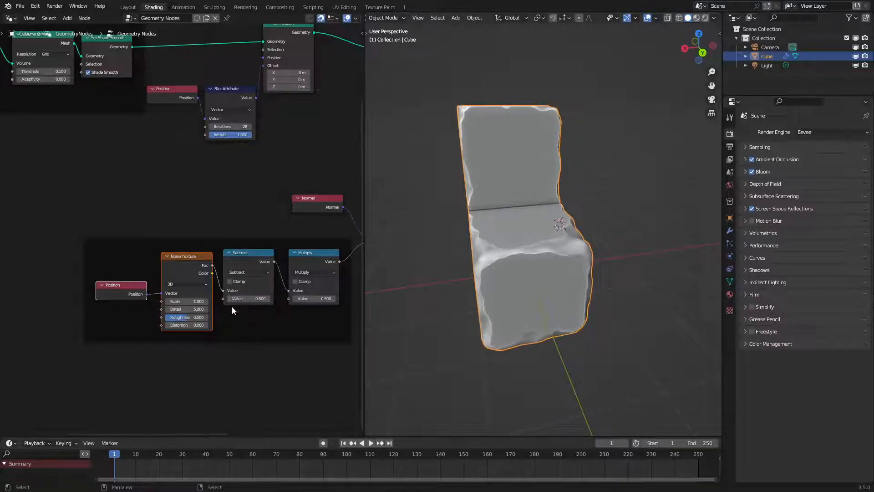
{"action": "scroll", "coordinate": [553, 233], "scroll_direction": "up", "scroll_amount": 2}
{"action": "middle_click_drag", "start_coordinate": [553, 234], "coordinate": [608, 242]}
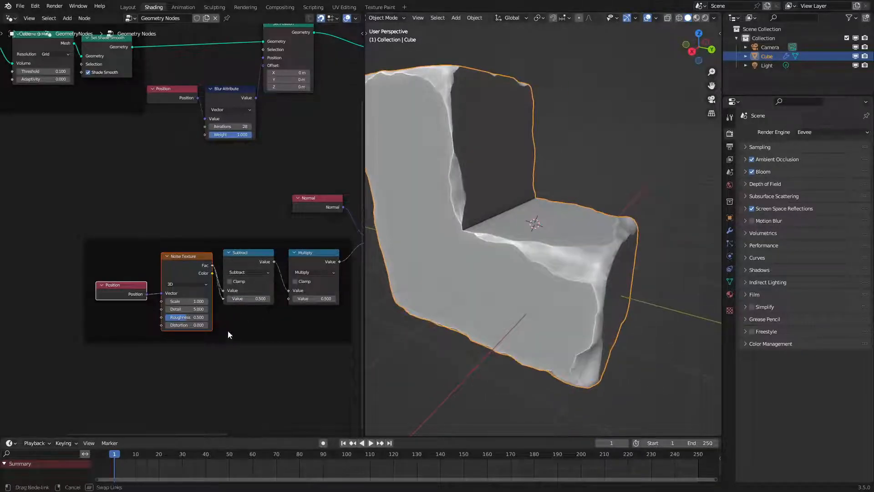
Step: Add a Map Range node fed by the Noise Texture's Fac output and connect its Result to the Subtract node's first value
{"action": "left_click_drag", "start_coordinate": [254, 387], "coordinate": [255, 387]}
{"action": "type", "text": "map"}
{"action": "key", "text": "Return"}
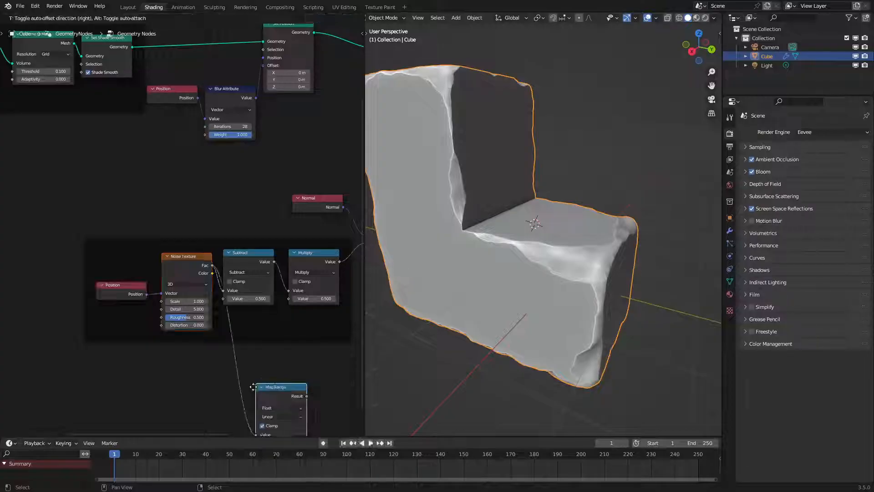
{"action": "left_click", "coordinate": [214, 346]}
{"action": "scroll", "coordinate": [241, 318], "scroll_direction": "up", "scroll_amount": 3}
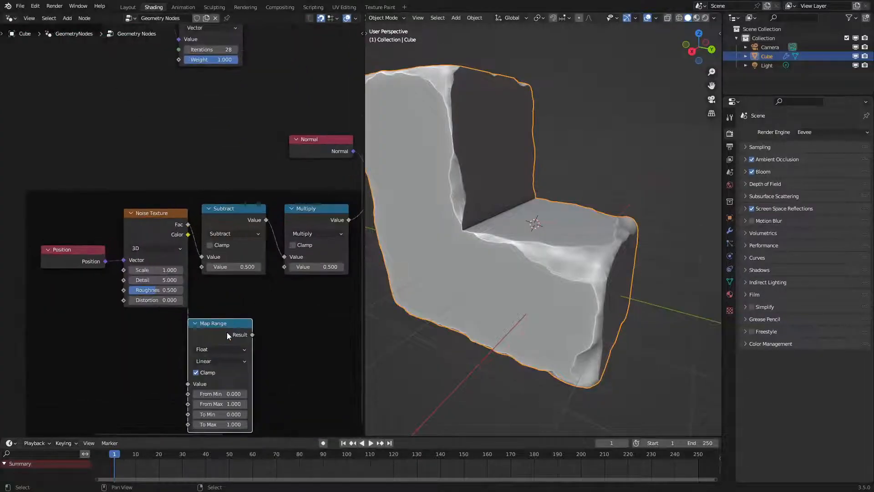
{"action": "left_click_drag", "start_coordinate": [201, 256], "coordinate": [203, 261]}
{"action": "left_click_drag", "start_coordinate": [230, 388], "coordinate": [239, 349]}
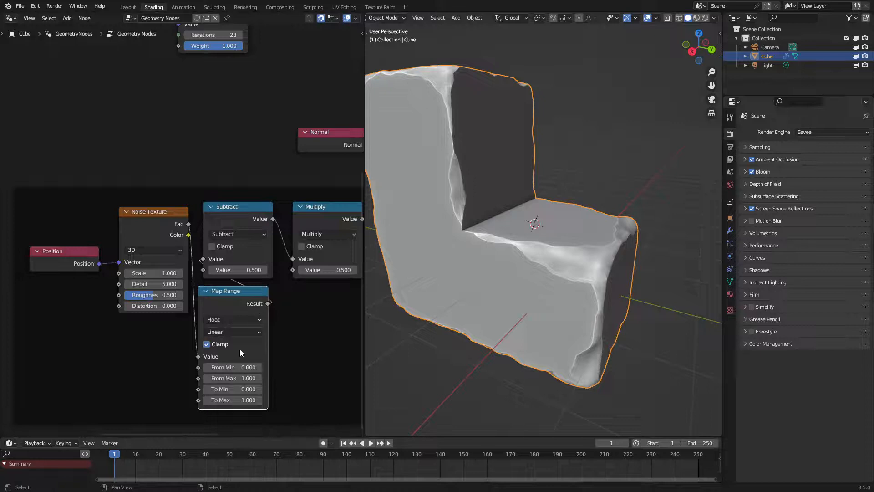
Step: Set Map Range's From Max to 0.800 and From Min to 0.200, and check the chipping from several sides
{"action": "left_click", "coordinate": [205, 378]}
{"action": "left_click", "coordinate": [205, 378]}
{"action": "left_click", "coordinate": [258, 367]}
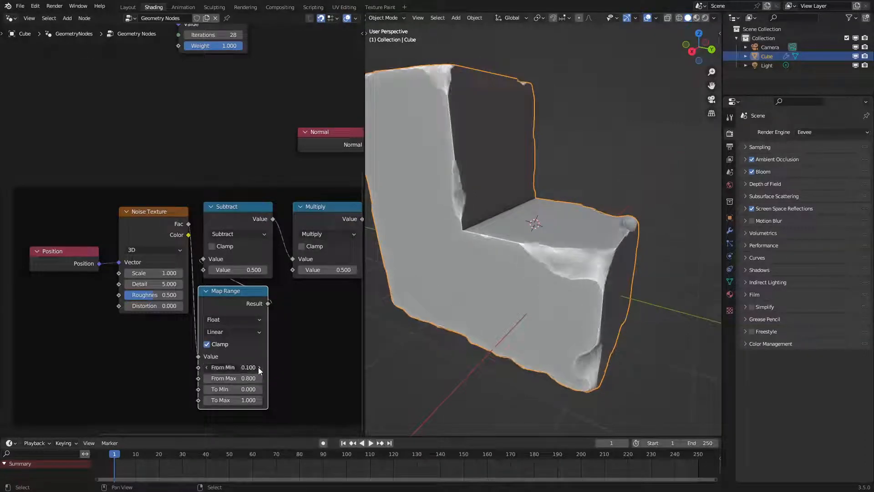
{"action": "left_click", "coordinate": [259, 367]}
{"action": "middle_click_drag", "start_coordinate": [401, 315], "coordinate": [634, 291]}
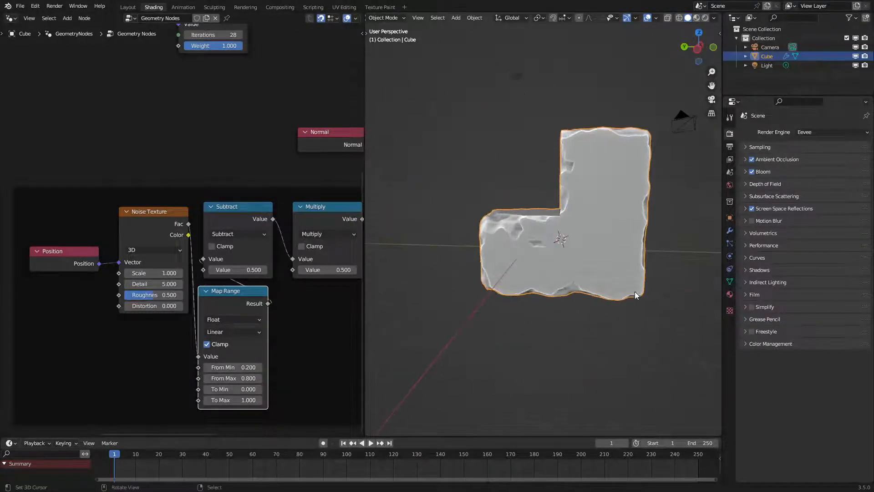
{"action": "middle_click_drag", "start_coordinate": [542, 223], "coordinate": [561, 282]}
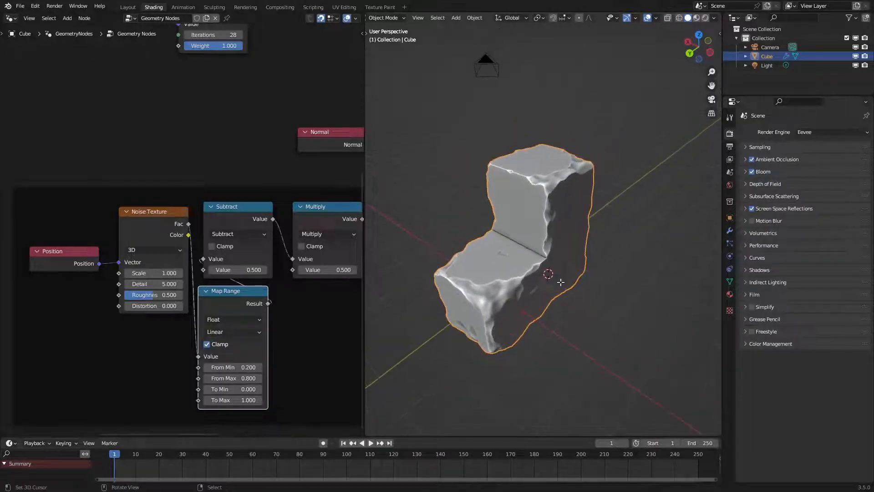
Step: Extend the base mesh in Edit Mode with a third arm projecting sideways from the block's inner corner
{"action": "key", "text": "Tab"}
{"action": "middle_click_drag", "start_coordinate": [628, 304], "coordinate": [641, 268]}
{"action": "key", "text": "Tab"}
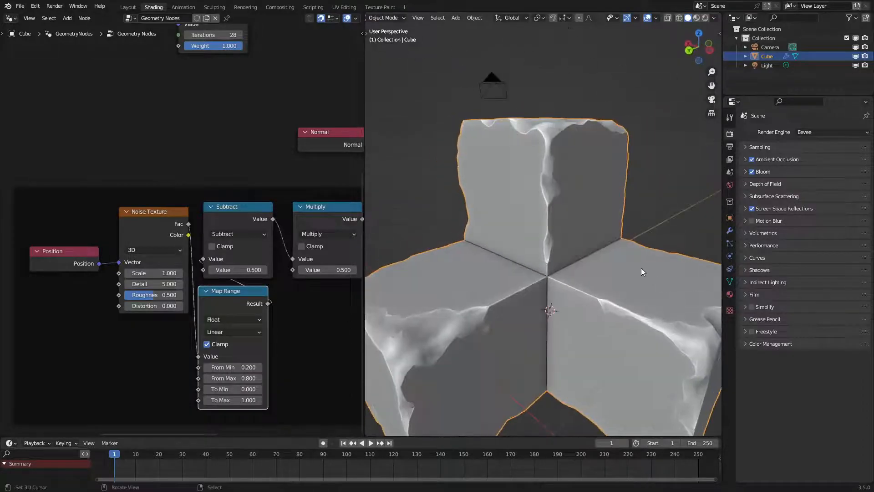
{"action": "middle_click_drag", "start_coordinate": [569, 266], "coordinate": [551, 244]}
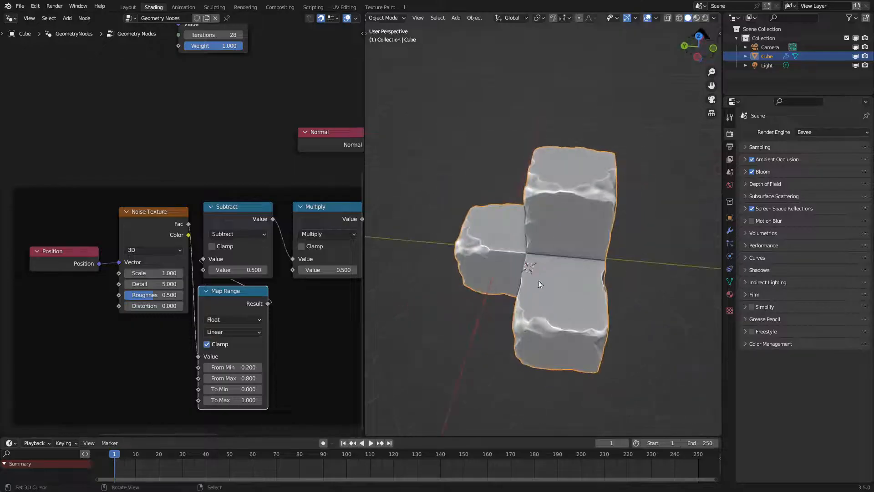
Step: Lower Mesh to Volume's voxel amount to 40.700, show the block in wireframe, and set the exterior band width to 0 m
{"action": "middle_click_drag", "start_coordinate": [538, 280], "coordinate": [627, 254]}
{"action": "scroll", "coordinate": [67, 228], "scroll_direction": "down", "scroll_amount": 5}
{"action": "middle_click_drag", "start_coordinate": [68, 217], "coordinate": [228, 371]}
{"action": "scroll", "coordinate": [182, 273], "scroll_direction": "up", "scroll_amount": 5}
{"action": "middle_click_drag", "start_coordinate": [150, 234], "coordinate": [223, 310]}
{"action": "scroll", "coordinate": [174, 242], "scroll_direction": "up", "scroll_amount": 4}
{"action": "mouse_move", "coordinate": [141, 281]}
{"action": "left_mouse_down"}
{"action": "mouse_move", "coordinate": [9, 282]}
{"action": "mouse_move", "coordinate": [102, 281]}
{"action": "left_mouse_up"}
{"action": "key", "text": "shift+z"}
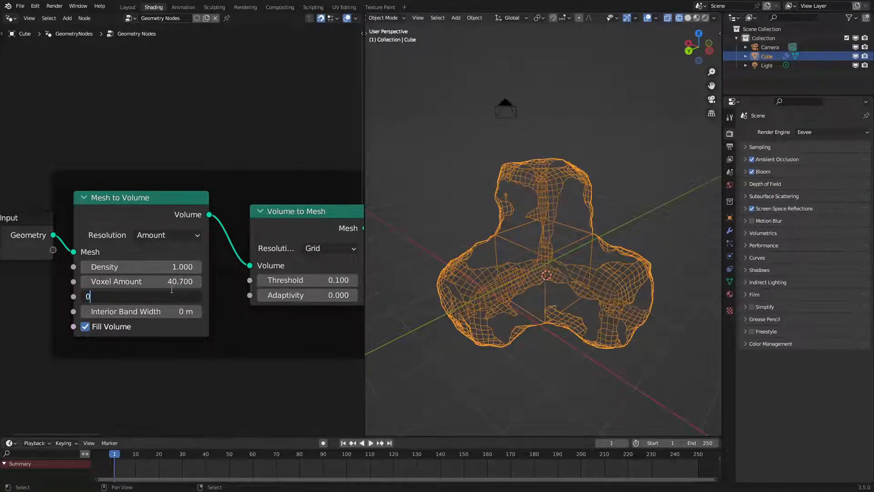
{"action": "key", "text": "Escape"}
Step: Return to solid shading, set the voxel amount to 50 and lower the Volume to Mesh threshold to 0.000
{"action": "mouse_move", "coordinate": [171, 283]}
{"action": "left_mouse_down"}
{"action": "mouse_move", "coordinate": [143, 283]}
{"action": "mouse_move", "coordinate": [153, 284]}
{"action": "left_mouse_up"}
{"action": "key", "text": "shift+z"}
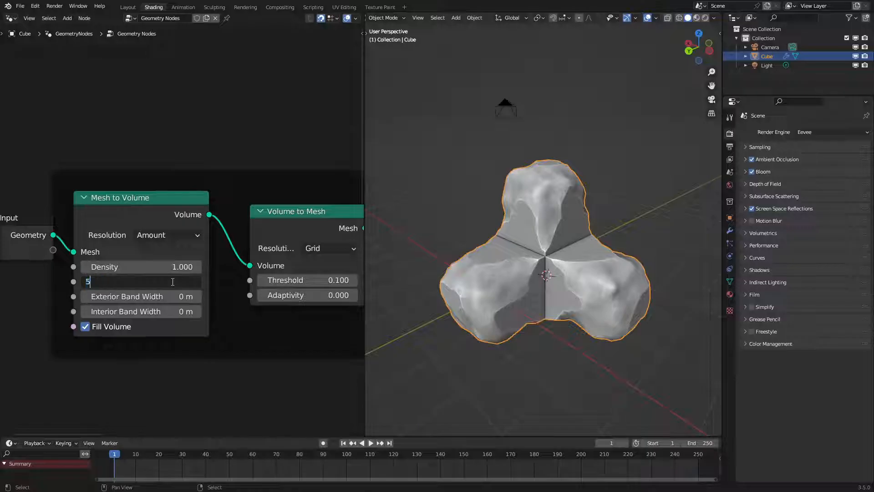
{"action": "key", "text": "Return"}
{"action": "mouse_move", "coordinate": [486, 269]}
{"action": "middle_mouse_down"}
{"action": "mouse_move", "coordinate": [559, 250]}
{"action": "mouse_move", "coordinate": [490, 267]}
{"action": "mouse_move", "coordinate": [522, 269]}
{"action": "mouse_move", "coordinate": [538, 247]}
{"action": "mouse_move", "coordinate": [482, 270]}
{"action": "middle_mouse_up"}
{"action": "left_click", "coordinate": [262, 280]}
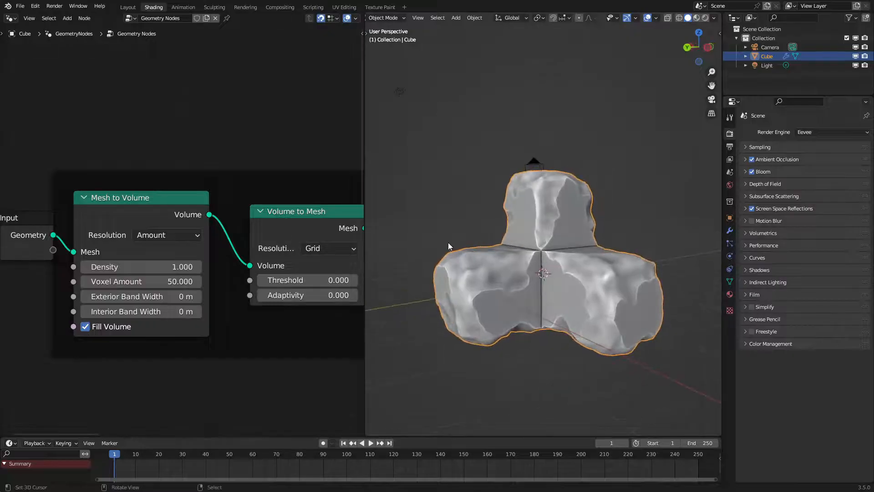
Step: Lower the Blur Attribute node's iterations to 0 and check the block's chipped edges
{"action": "middle_click_drag", "start_coordinate": [449, 242], "coordinate": [574, 255]}
{"action": "scroll", "coordinate": [221, 276], "scroll_direction": "down", "scroll_amount": 11}
{"action": "middle_click_drag", "start_coordinate": [220, 276], "coordinate": [1, 176]}
{"action": "scroll", "coordinate": [191, 268], "scroll_direction": "up", "scroll_amount": 2}
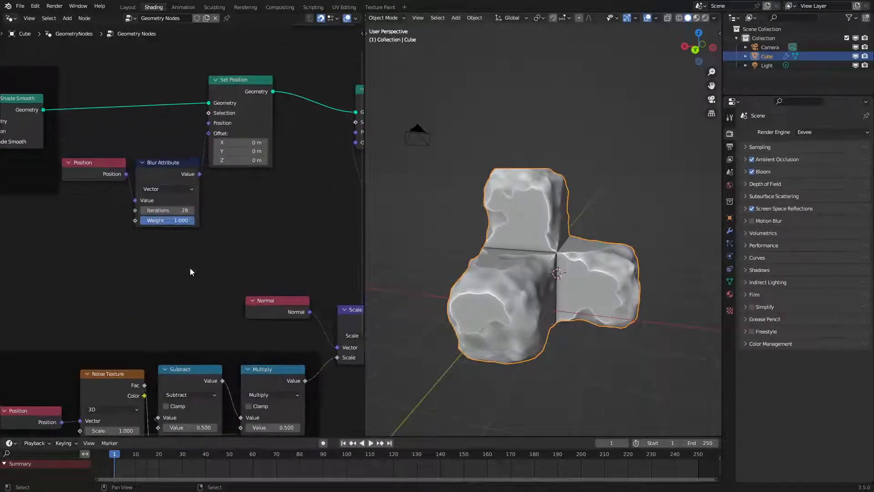
{"action": "left_click_drag", "start_coordinate": [172, 212], "coordinate": [136, 212]}
{"action": "middle_click_drag", "start_coordinate": [613, 260], "coordinate": [595, 260]}
Step: Move the noise nodes' frame aside and insert an Add math node between Multiply and the normal's Scale node, with value -0.040
{"action": "middle_click_drag", "start_coordinate": [342, 326], "coordinate": [195, 273]}
{"action": "scroll", "coordinate": [187, 275], "scroll_direction": "up", "scroll_amount": 2}
{"action": "middle_click_drag", "start_coordinate": [139, 265], "coordinate": [283, 223]}
{"action": "scroll", "coordinate": [166, 273], "scroll_direction": "down", "scroll_amount": 3}
{"action": "left_click_drag", "start_coordinate": [246, 239], "coordinate": [99, 246]}
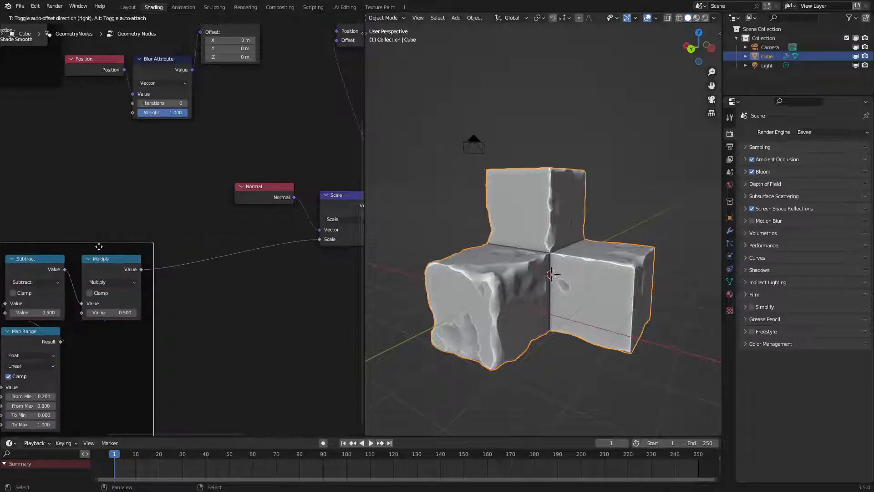
{"action": "left_click_drag", "start_coordinate": [141, 271], "coordinate": [214, 305]}
{"action": "left_click", "coordinate": [227, 309]}
{"action": "left_click", "coordinate": [261, 293]}
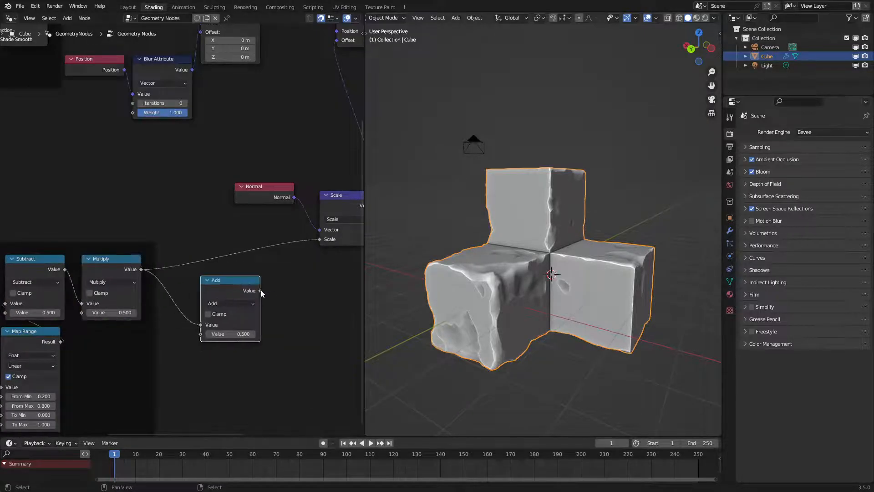
{"action": "left_click_drag", "start_coordinate": [318, 242], "coordinate": [214, 144]}
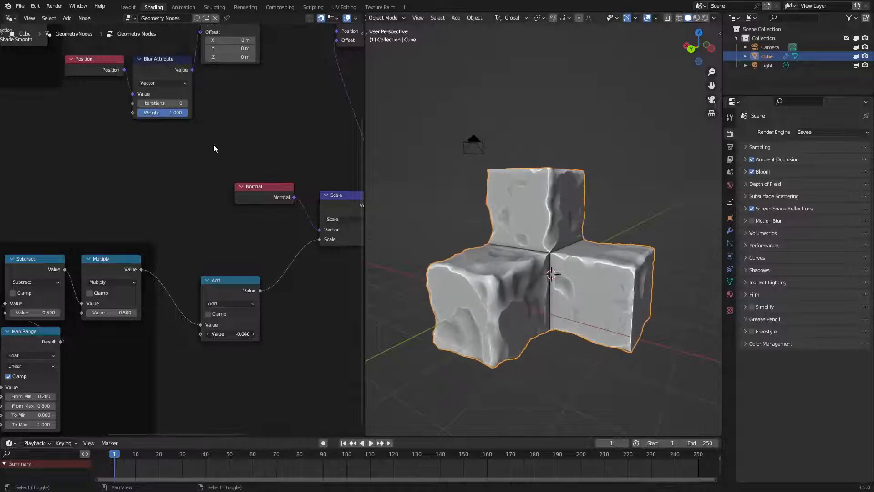
Step: Set the Blur Attribute iterations to 25 and the Add node's value to 0.210
{"action": "type", "text": "25"}
{"action": "key", "text": "Return"}
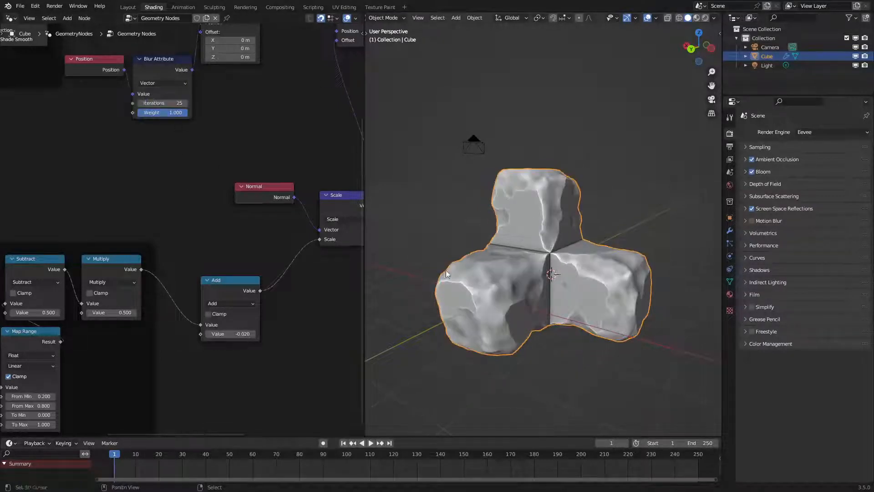
{"action": "left_click_drag", "start_coordinate": [223, 334], "coordinate": [251, 333]}
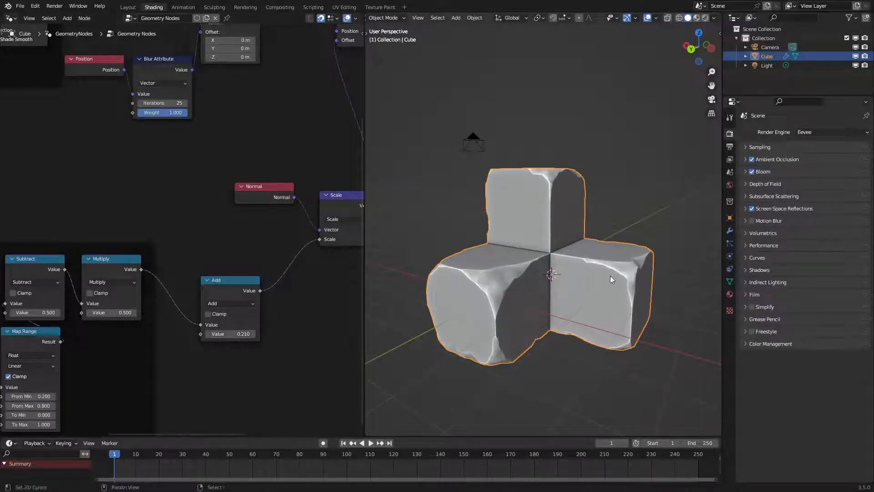
{"action": "middle_click_drag", "start_coordinate": [610, 275], "coordinate": [643, 239]}
Step: Raise the Noise Texture's roughness to about 0.700 and check the edges from another side
{"action": "middle_click_drag", "start_coordinate": [200, 278], "coordinate": [302, 286]}
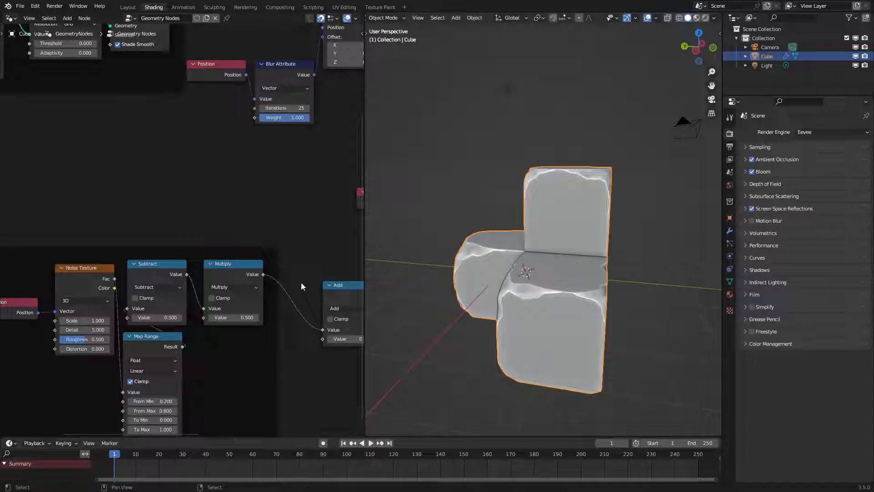
{"action": "middle_click_drag", "start_coordinate": [93, 322], "coordinate": [226, 300]}
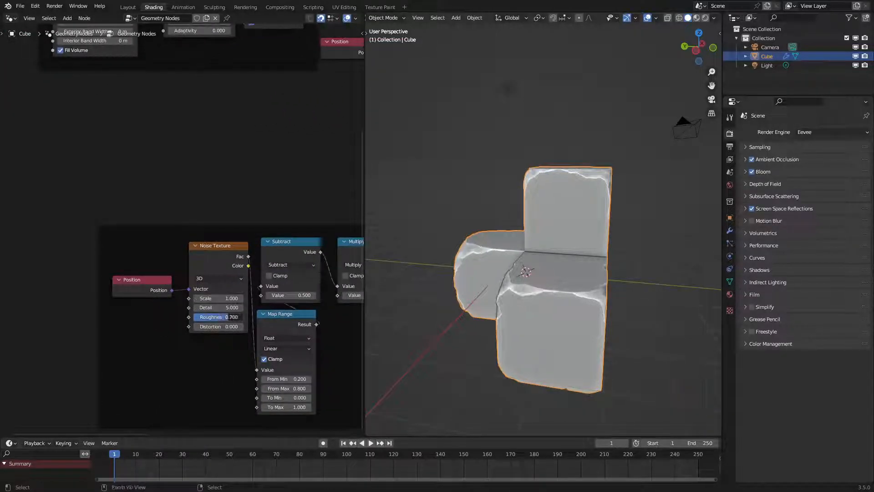
{"action": "middle_click_drag", "start_coordinate": [482, 270], "coordinate": [550, 266]}
Step: Set Mesh to Volume's voxel amount to 150
{"action": "scroll", "coordinate": [150, 155], "scroll_direction": "down", "scroll_amount": 5}
{"action": "middle_click_drag", "start_coordinate": [147, 154], "coordinate": [218, 315]}
{"action": "scroll", "coordinate": [214, 266], "scroll_direction": "up", "scroll_amount": 6}
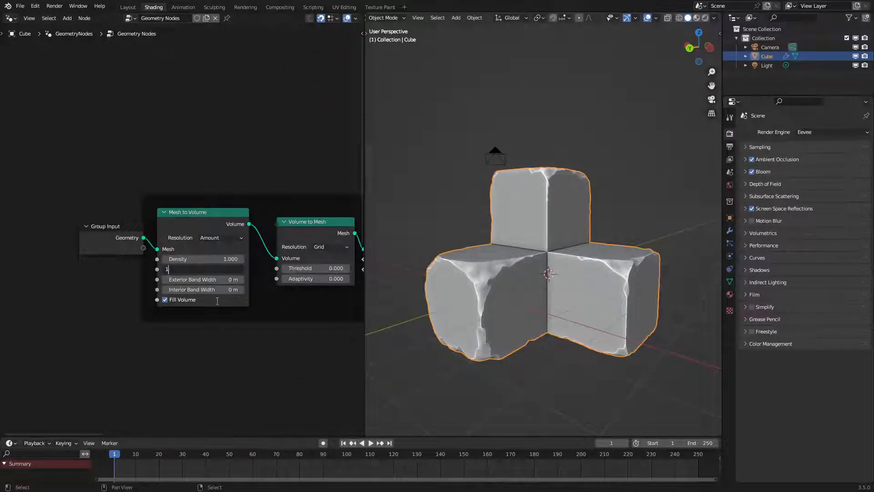
{"action": "key", "text": "Return"}
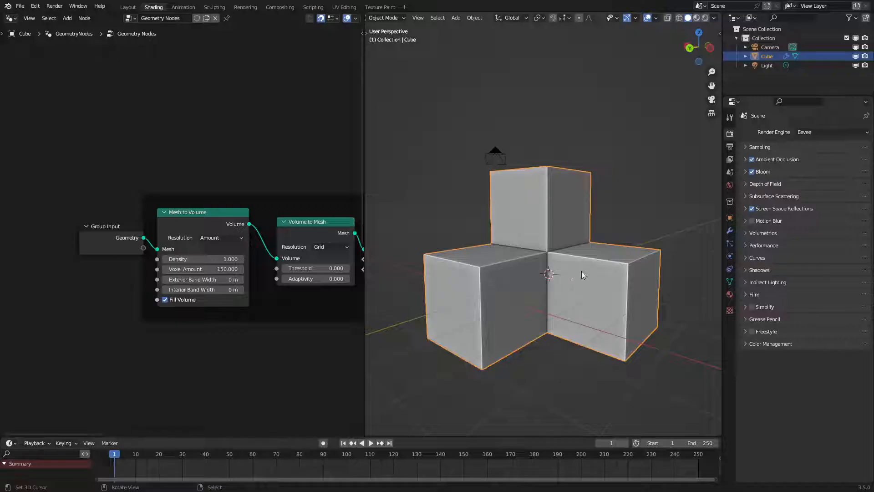
Step: Preview the Volume to Mesh node's output on its own, checking its mesh density in wireframe before returning to solid shading
{"action": "key", "text": "shift+z"}
{"action": "middle_click_drag", "start_coordinate": [310, 237], "coordinate": [215, 233]}
{"action": "left_click", "coordinate": [215, 232]}
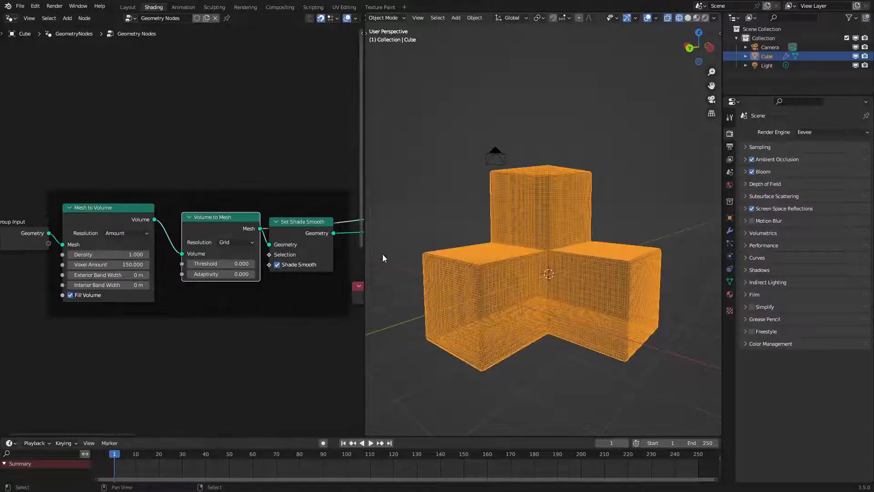
{"action": "key", "text": "shift+z"}
{"action": "mouse_move", "coordinate": [128, 264]}
{"action": "left_mouse_down"}
{"action": "mouse_move", "coordinate": [86, 264]}
{"action": "mouse_move", "coordinate": [133, 259]}
{"action": "left_mouse_up"}
Step: Switch Mesh to Volume's resolution to Size with a voxel size of 0.1 m and inspect the beveled edges up close
{"action": "left_click", "coordinate": [126, 234]}
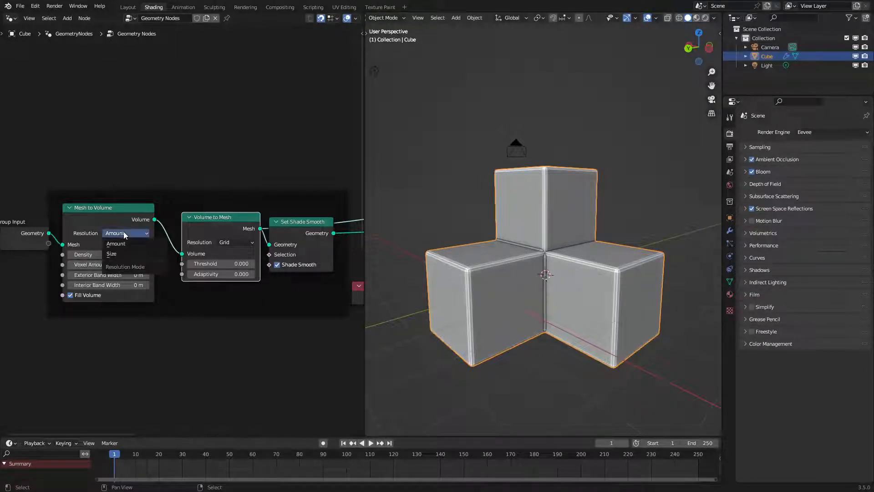
{"action": "left_click", "coordinate": [121, 257]}
{"action": "middle_click_drag", "start_coordinate": [112, 269], "coordinate": [169, 273]}
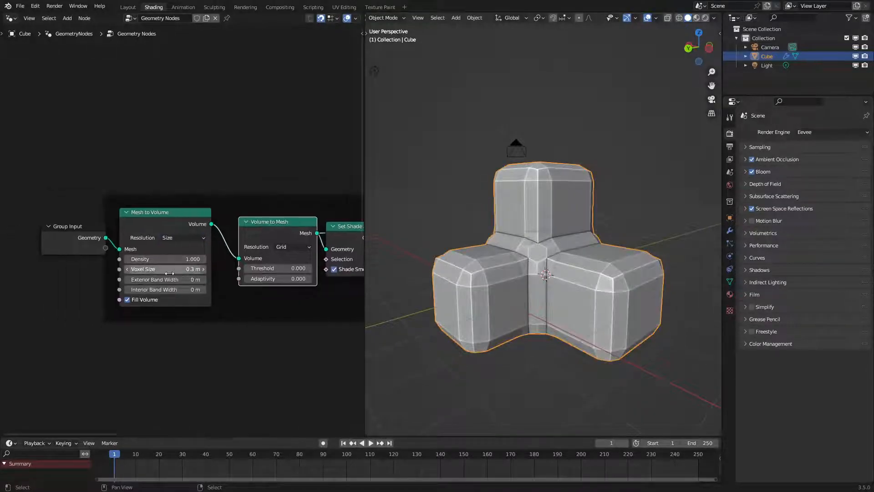
{"action": "key", "text": "Return"}
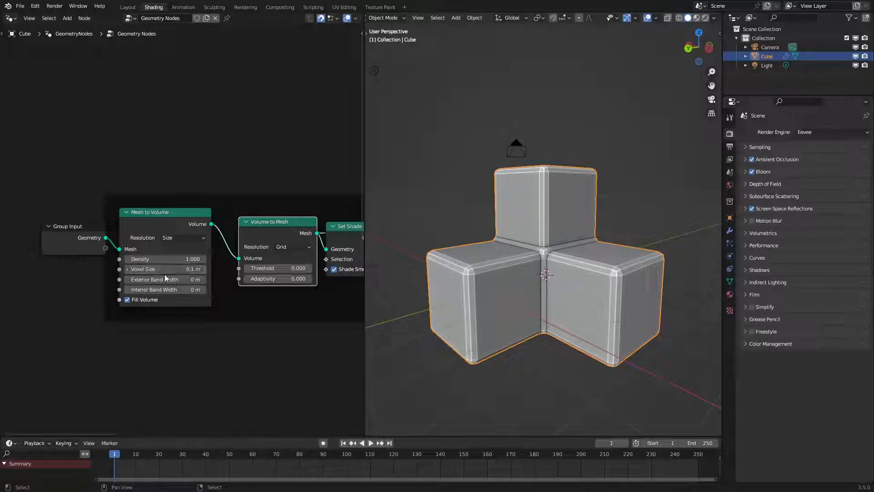
{"action": "scroll", "coordinate": [503, 209], "scroll_direction": "up", "scroll_amount": 2}
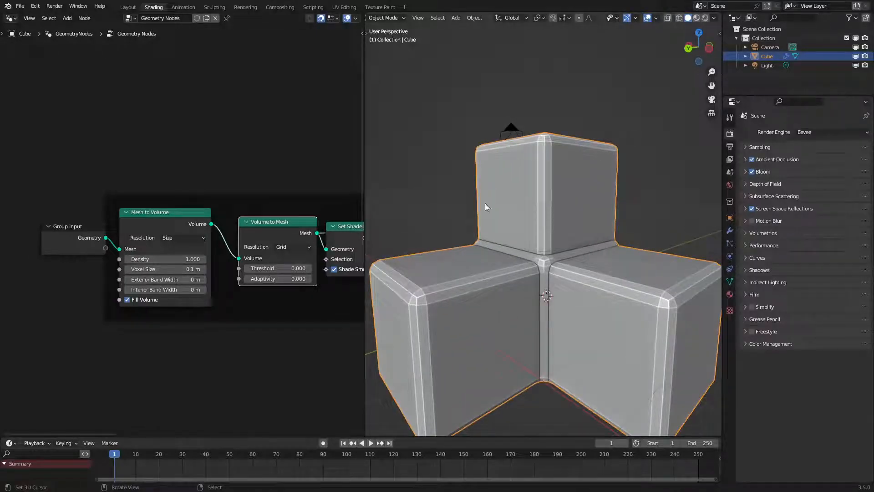
{"action": "middle_click_drag", "start_coordinate": [481, 240], "coordinate": [522, 239]}
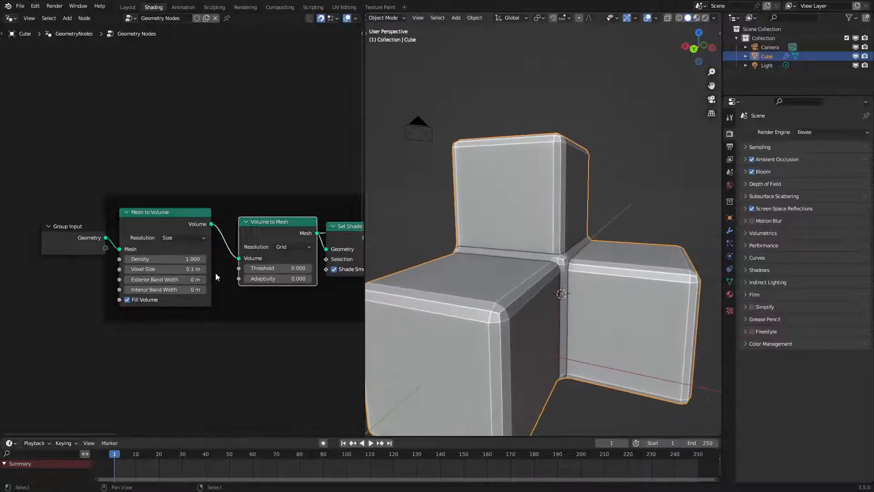
{"action": "left_click_drag", "start_coordinate": [165, 269], "coordinate": [225, 266], "text": "shift"}
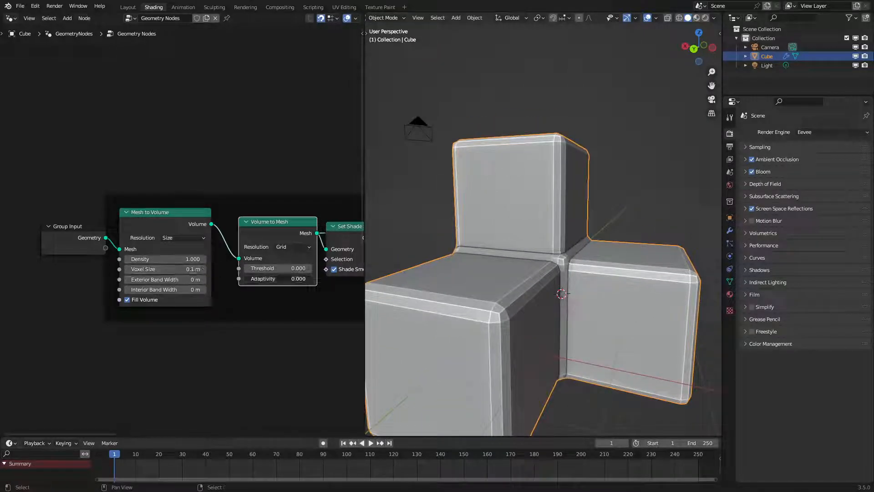
Step: Raise the Volume to Mesh threshold to 0.770 and try a different voxel size
{"action": "left_click_drag", "start_coordinate": [279, 269], "coordinate": [275, 269], "text": "shift"}
{"action": "left_click_drag", "start_coordinate": [277, 269], "coordinate": [304, 269]}
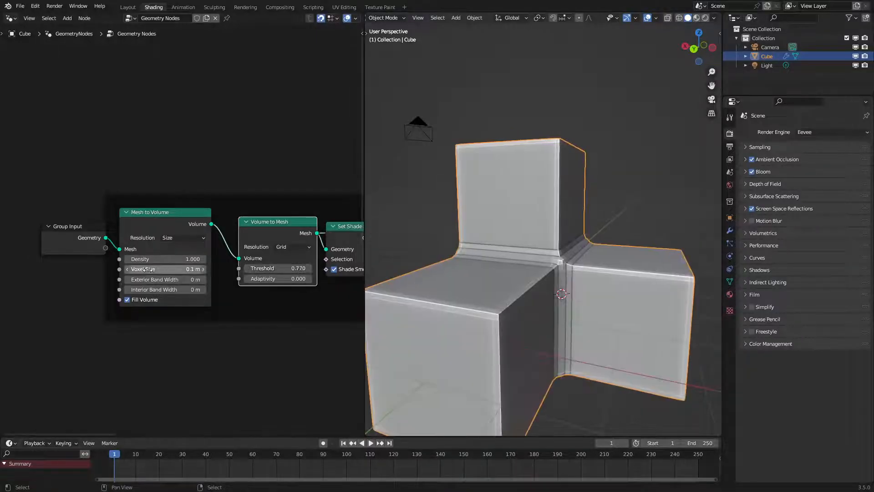
{"action": "left_click_drag", "start_coordinate": [147, 269], "coordinate": [182, 269]}
{"action": "key", "text": "ctrl+z"}
{"action": "key", "text": "Escape"}
Step: Set the Volume to Mesh threshold to 0.200 and switch Mesh to Volume's resolution back to Amount at 150
{"action": "left_click_drag", "start_coordinate": [278, 268], "coordinate": [279, 268]}
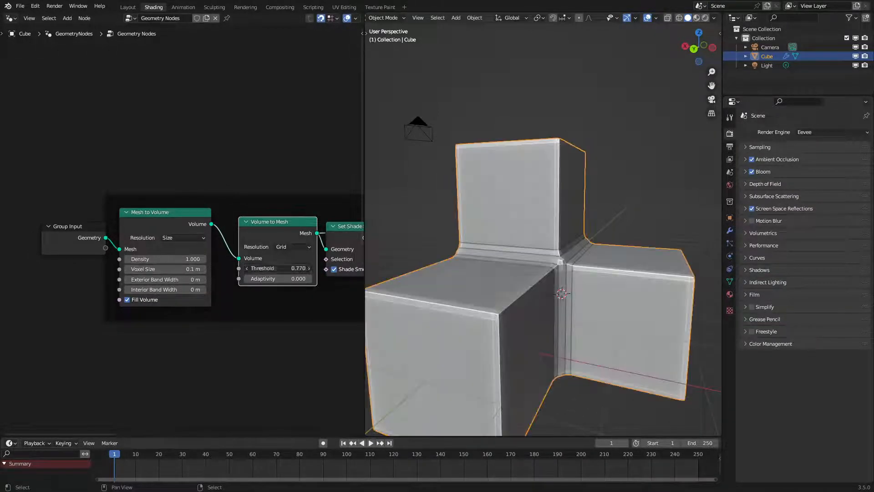
{"action": "type", "text": "0.2"}
{"action": "key", "text": "Return"}
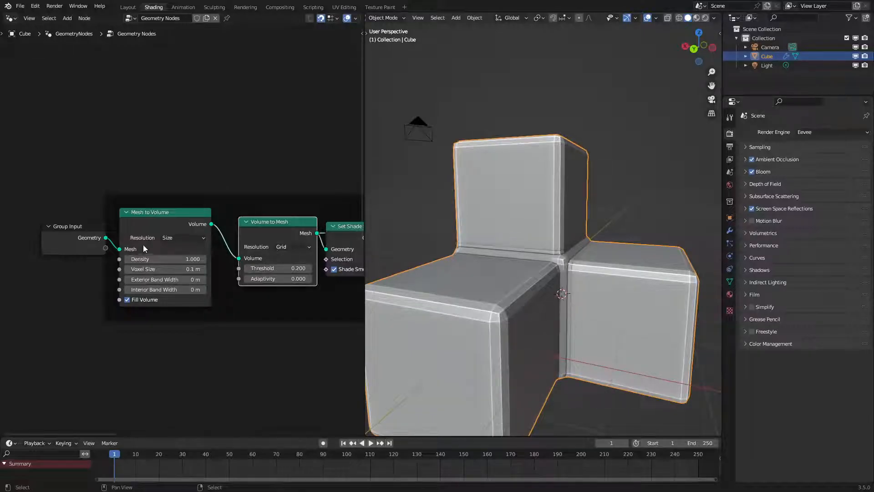
{"action": "left_click", "coordinate": [171, 238]}
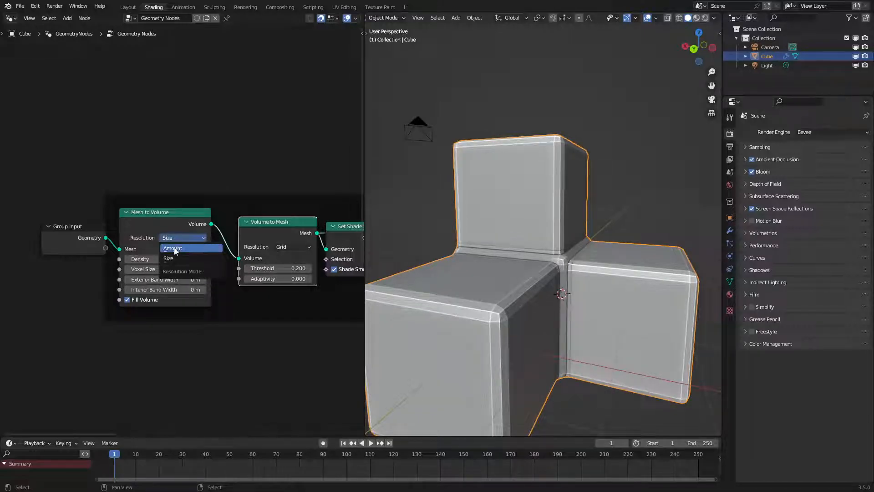
{"action": "left_click", "coordinate": [174, 247]}
{"action": "left_click_drag", "start_coordinate": [187, 269], "coordinate": [163, 268]}
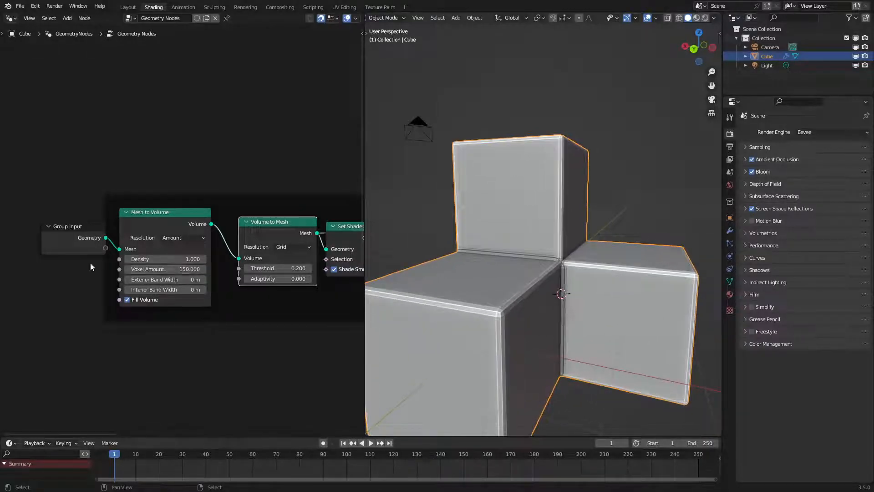
Step: Move the Group Input node away from the remesh frame and add a Bounding Box node fed by its geometry
{"action": "middle_click_drag", "start_coordinate": [71, 237], "coordinate": [235, 231]}
{"action": "left_click", "coordinate": [232, 230]}
{"action": "key", "text": "g"}
{"action": "key", "text": "x"}
{"action": "left_click", "coordinate": [94, 233]}
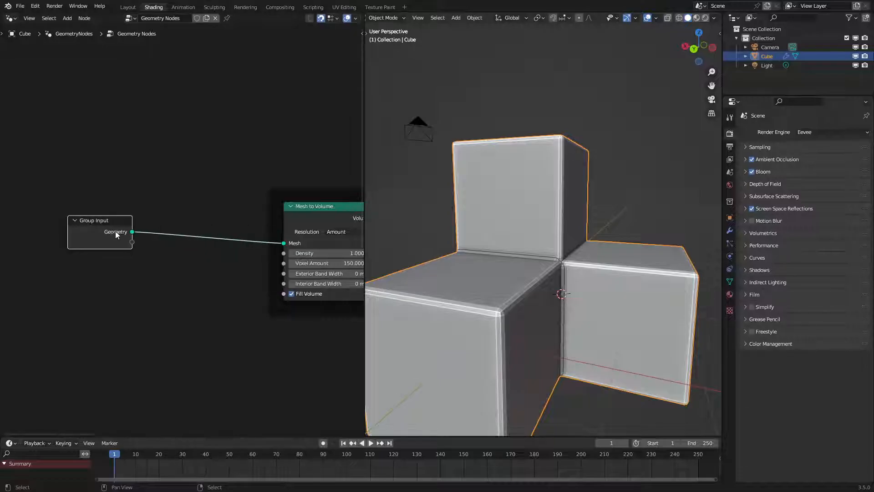
{"action": "left_click_drag", "start_coordinate": [178, 296], "coordinate": [179, 294]}
{"action": "type", "text": "boun"}
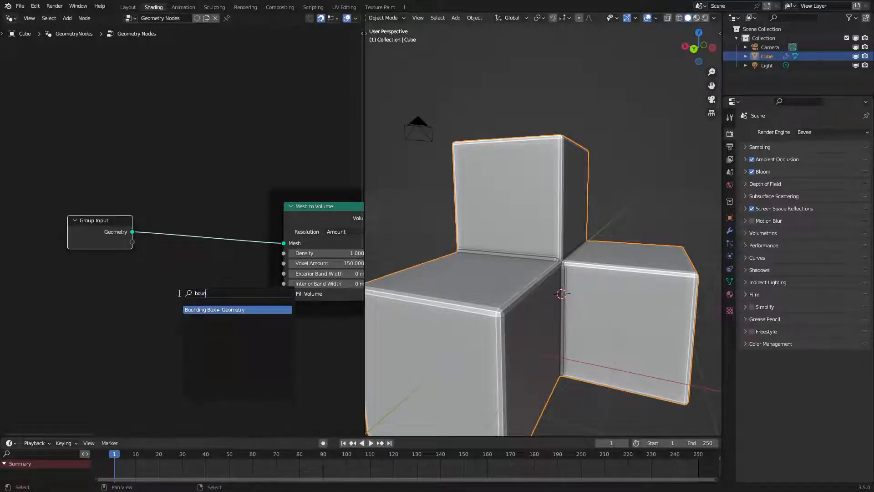
{"action": "key", "text": "Return"}
{"action": "left_click", "coordinate": [91, 283]}
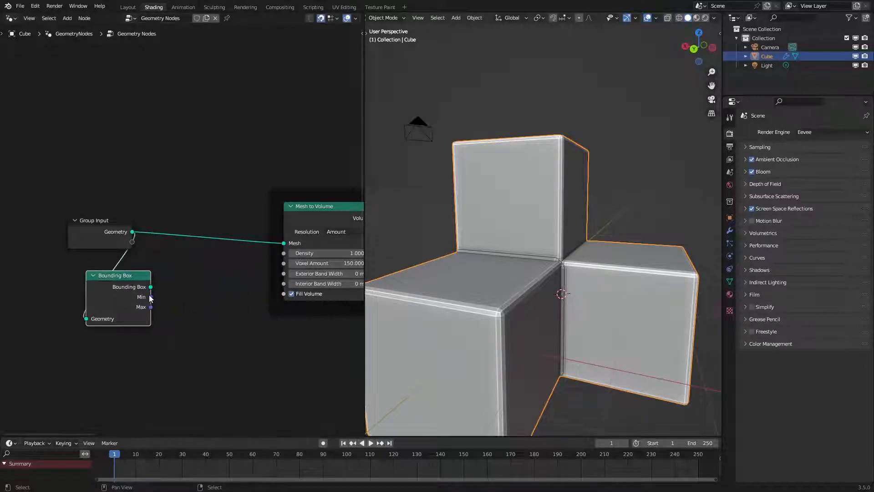
Step: Add a Distance vector math node between the Bounding Box's Min and Max, and collapse it
{"action": "left_click_drag", "start_coordinate": [150, 297], "coordinate": [187, 298]}
{"action": "type", "text": "dist"}
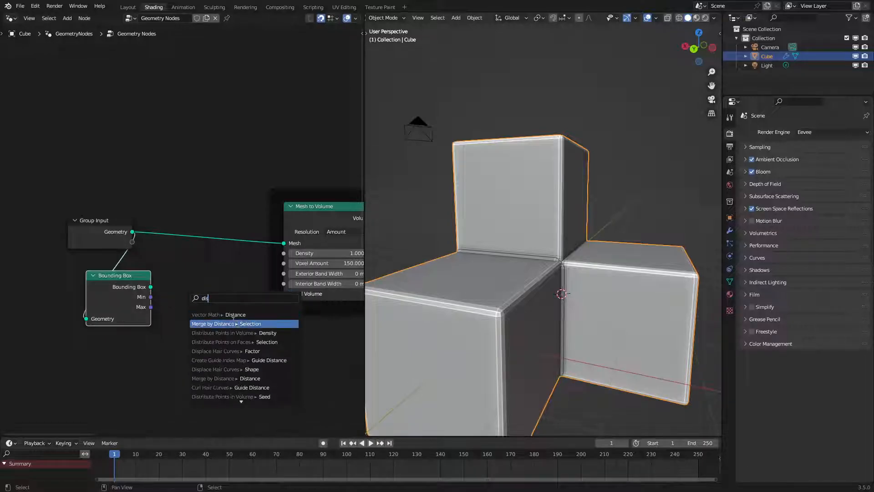
{"action": "key", "text": "Return"}
{"action": "left_click", "coordinate": [186, 300]}
{"action": "left_click_drag", "start_coordinate": [150, 307], "coordinate": [173, 330]}
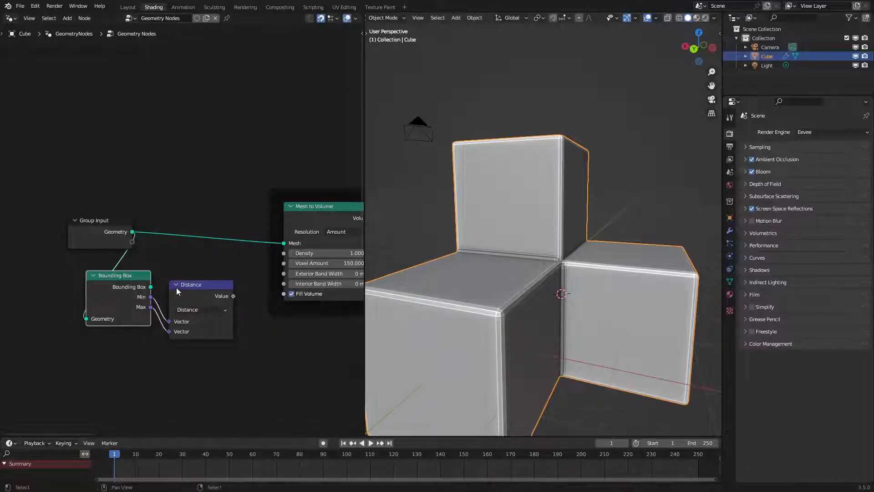
{"action": "left_click", "coordinate": [176, 287]}
{"action": "key", "text": "h"}
{"action": "key", "text": "g"}
{"action": "left_click", "coordinate": [176, 294]}
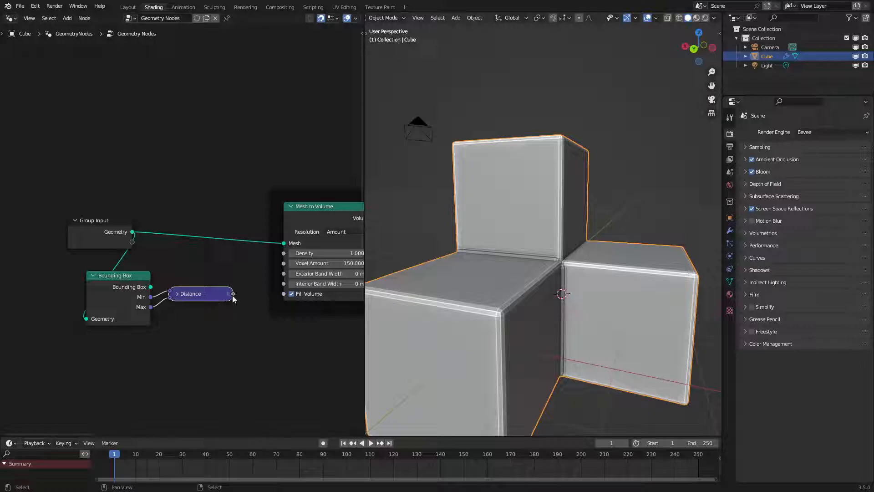
Step: Feed the distance into Mesh to Volume's voxel amount through a Multiply node with value 10
{"action": "left_click_drag", "start_coordinate": [233, 294], "coordinate": [283, 263]}
{"action": "type", "text": "mul"}
{"action": "key", "text": "Return"}
{"action": "left_click", "coordinate": [249, 331]}
{"action": "left_click_drag", "start_coordinate": [219, 370], "coordinate": [251, 370]}
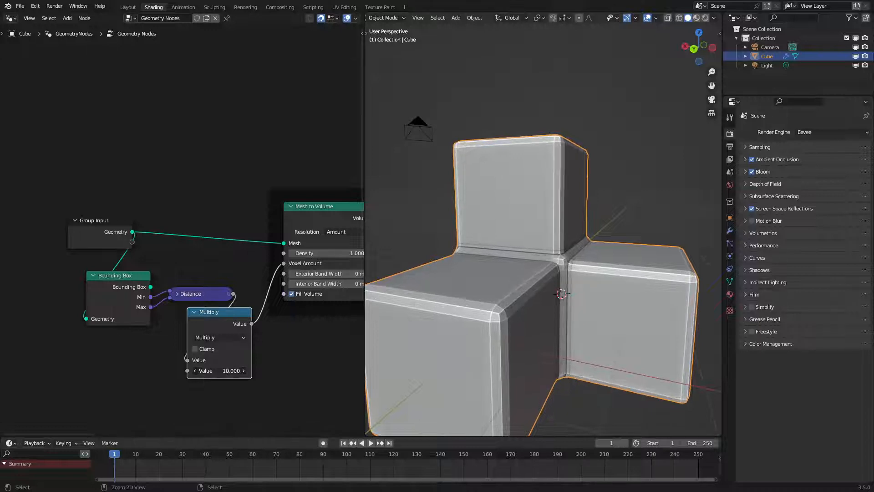
Step: In Edit Mode, extrude the end face of the arm along the red axis outward and rotate the new end face
{"action": "scroll", "coordinate": [640, 276], "scroll_direction": "down", "scroll_amount": 3}
{"action": "key", "text": "Tab"}
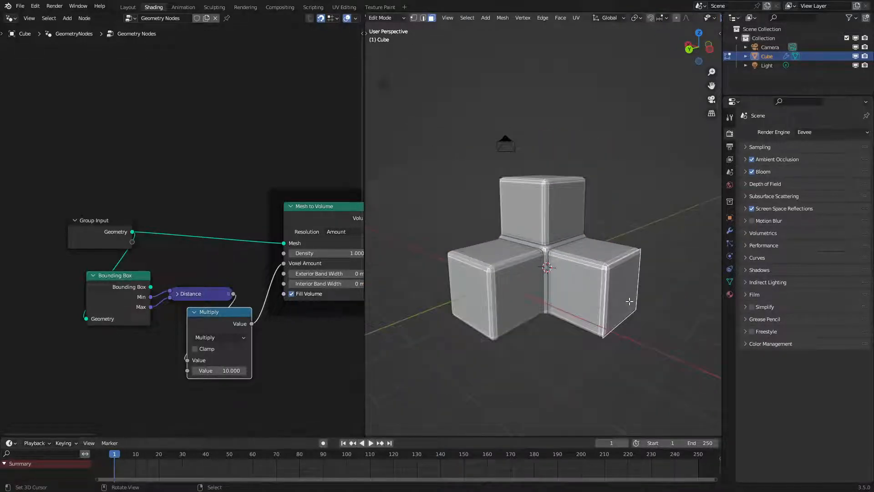
{"action": "key", "text": "r"}
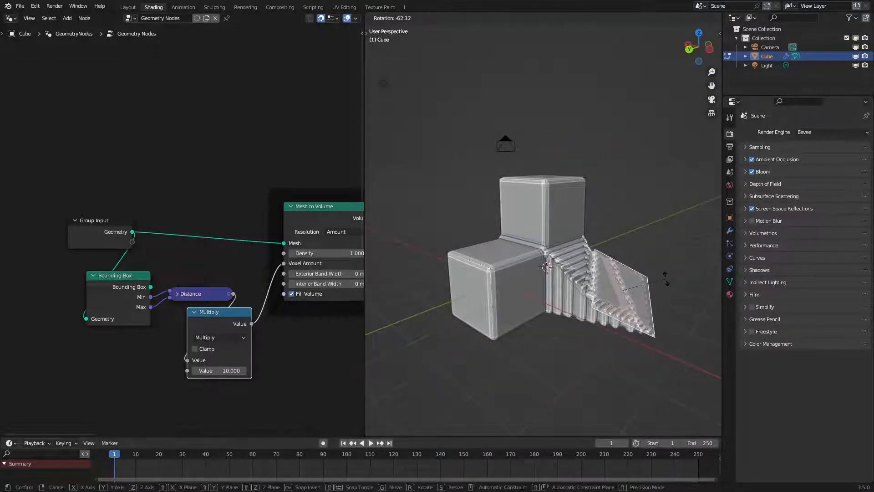
{"action": "right_click", "coordinate": [621, 299]}
{"action": "key", "text": "e"}
{"action": "left_click", "coordinate": [696, 327]}
{"action": "middle_click_drag", "start_coordinate": [203, 284], "coordinate": [8, 270]}
{"action": "key", "text": "r"}
{"action": "left_click", "coordinate": [674, 365]}
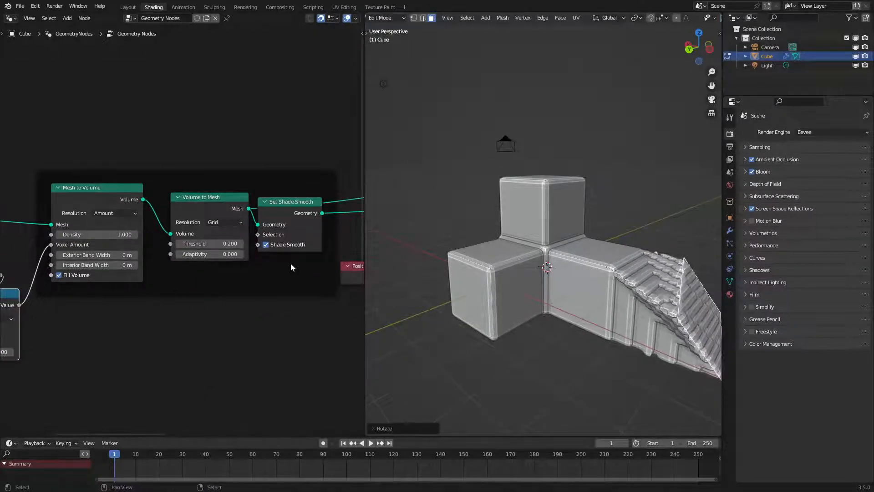
Step: Set the Volume to Mesh threshold to 0 and check the result in Object Mode before returning to Edit Mode
{"action": "left_click", "coordinate": [199, 245]}
{"action": "type", "text": "0"}
{"action": "key", "text": "Return"}
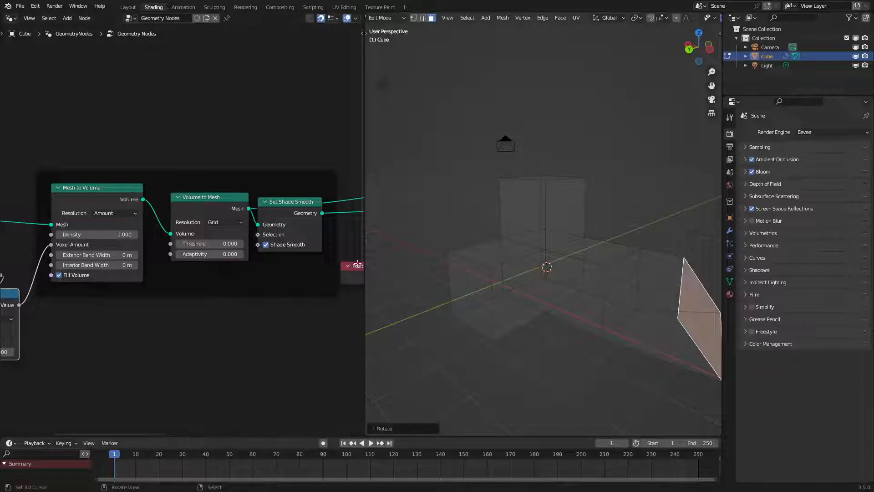
{"action": "mouse_move", "coordinate": [569, 274]}
{"action": "middle_mouse_down"}
{"action": "mouse_move", "coordinate": [586, 269]}
{"action": "mouse_move", "coordinate": [562, 274]}
{"action": "middle_mouse_up"}
{"action": "key", "text": "Tab"}
{"action": "key", "text": "Tab"}
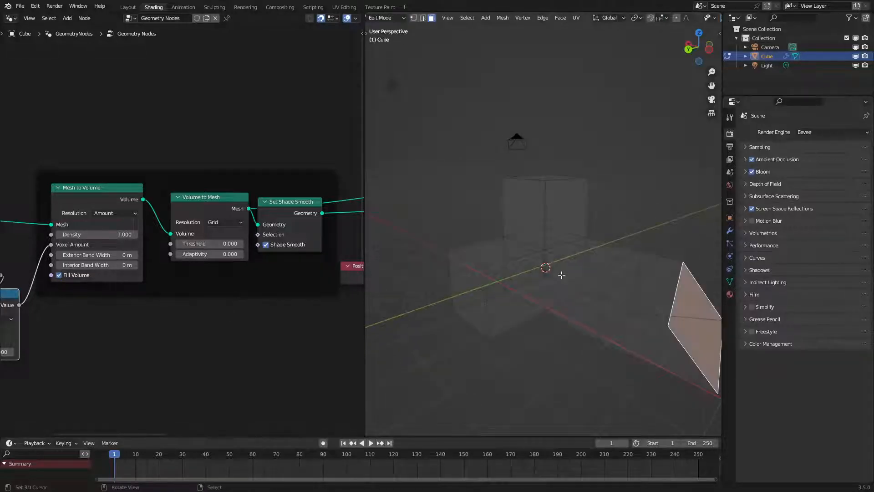
Step: Raise the Volume to Mesh threshold to 0.600
{"action": "left_click_drag", "start_coordinate": [200, 243], "coordinate": [237, 243]}
{"action": "left_click", "coordinate": [203, 244]}
{"action": "type", "text": ".5"}
{"action": "key", "text": "Return"}
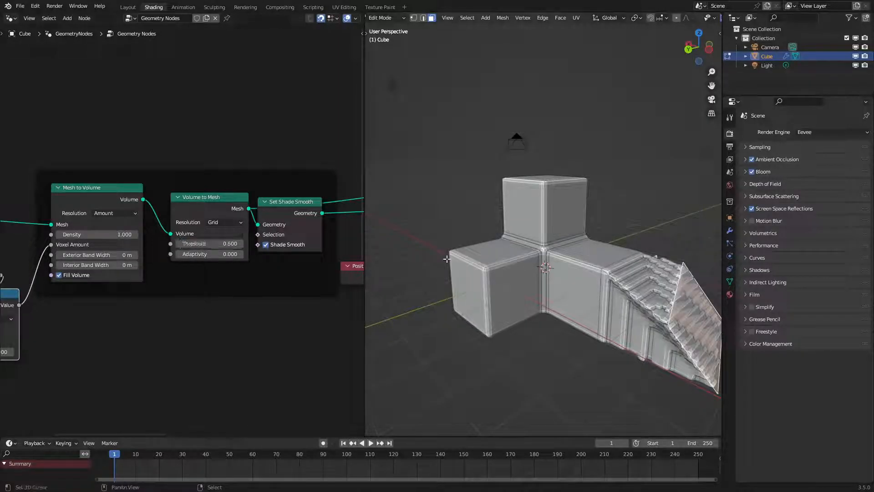
Step: Disconnect the Multiply node from Mesh to Volume's voxel amount and preview the Mesh Boolean result in Object Mode
{"action": "mouse_move", "coordinate": [513, 239]}
{"action": "middle_mouse_down"}
{"action": "mouse_move", "coordinate": [540, 231]}
{"action": "mouse_move", "coordinate": [503, 242]}
{"action": "middle_mouse_up"}
{"action": "key", "text": "Tab"}
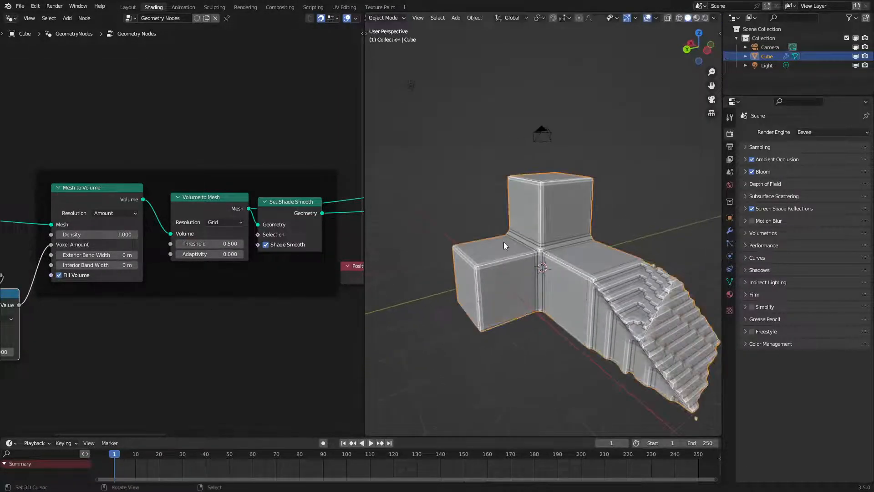
{"action": "middle_click_drag", "start_coordinate": [2, 254], "coordinate": [107, 257]}
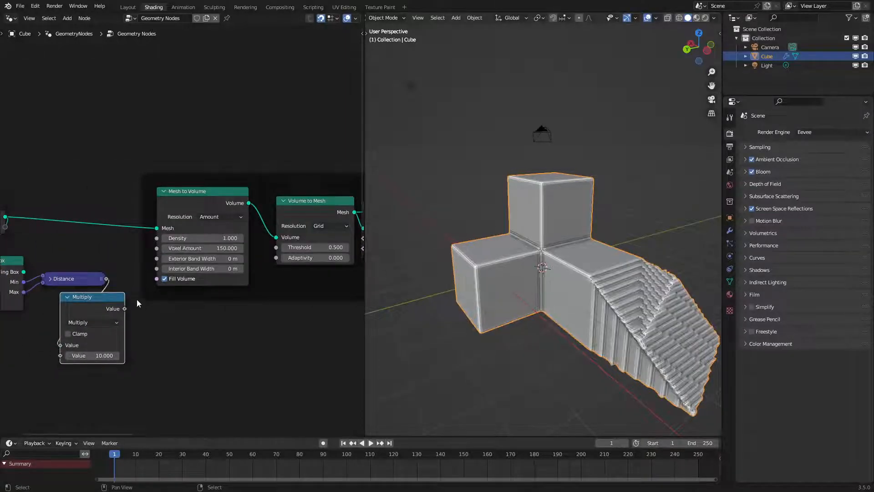
{"action": "scroll", "coordinate": [166, 284], "scroll_direction": "down", "scroll_amount": 2}
{"action": "middle_click_drag", "start_coordinate": [214, 280], "coordinate": [25, 247]}
{"action": "scroll", "coordinate": [240, 237], "scroll_direction": "up", "scroll_amount": 1}
{"action": "middle_click_drag", "start_coordinate": [239, 236], "coordinate": [40, 272]}
{"action": "left_click", "coordinate": [305, 169], "text": "ctrl+shift"}
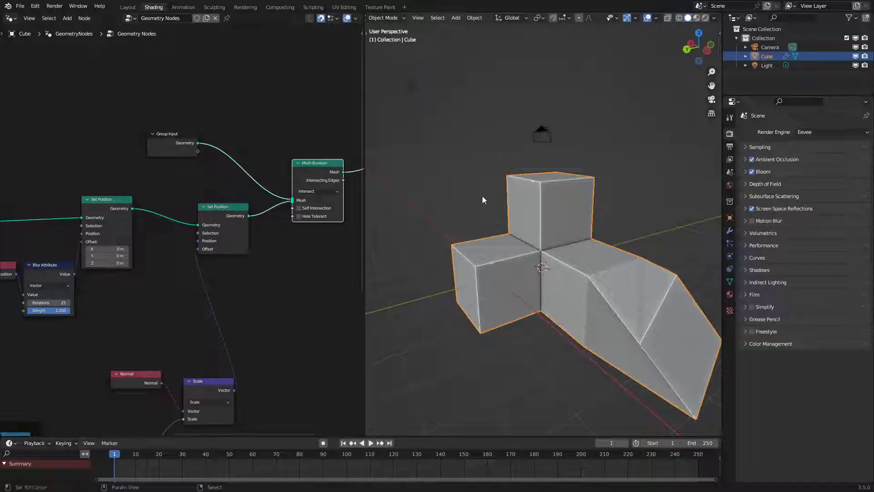
Step: Fine-tune the value of the Add node between the noise Multiply and the Scale node
{"action": "scroll", "coordinate": [253, 203], "scroll_direction": "down", "scroll_amount": 3}
{"action": "middle_click_drag", "start_coordinate": [84, 268], "coordinate": [144, 228]}
{"action": "scroll", "coordinate": [144, 228], "scroll_direction": "up", "scroll_amount": 3}
{"action": "left_click", "coordinate": [144, 232]}
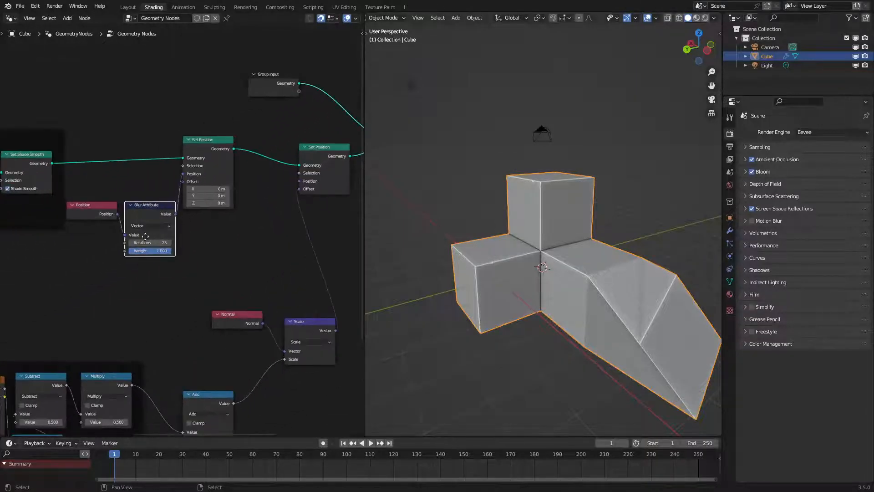
{"action": "middle_click_drag", "start_coordinate": [248, 387], "coordinate": [254, 300]}
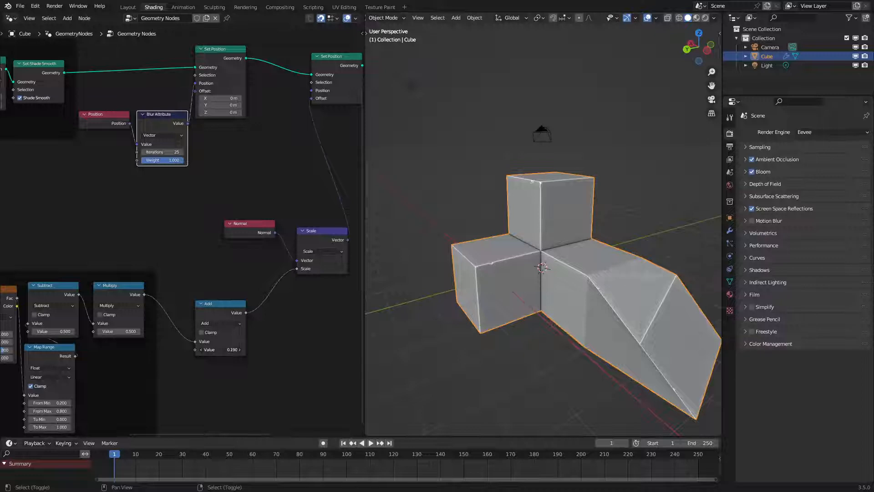
{"action": "left_click_drag", "start_coordinate": [220, 349], "coordinate": [227, 349], "text": "shift"}
Step: Delete the Bounding Box, Distance and Multiply nodes and move the Group Input next to Mesh to Volume
{"action": "middle_click_drag", "start_coordinate": [167, 238], "coordinate": [419, 355]}
{"action": "middle_click_drag", "start_coordinate": [29, 252], "coordinate": [132, 287]}
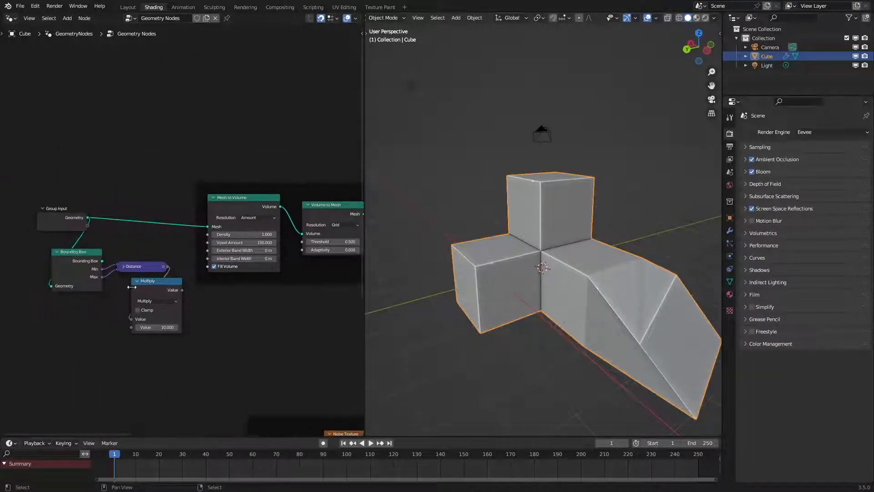
{"action": "scroll", "coordinate": [131, 287], "scroll_direction": "up", "scroll_amount": 1}
{"action": "left_click_drag", "start_coordinate": [31, 259], "coordinate": [171, 343]}
{"action": "key", "text": "x"}
{"action": "left_click_drag", "start_coordinate": [71, 213], "coordinate": [148, 218]}
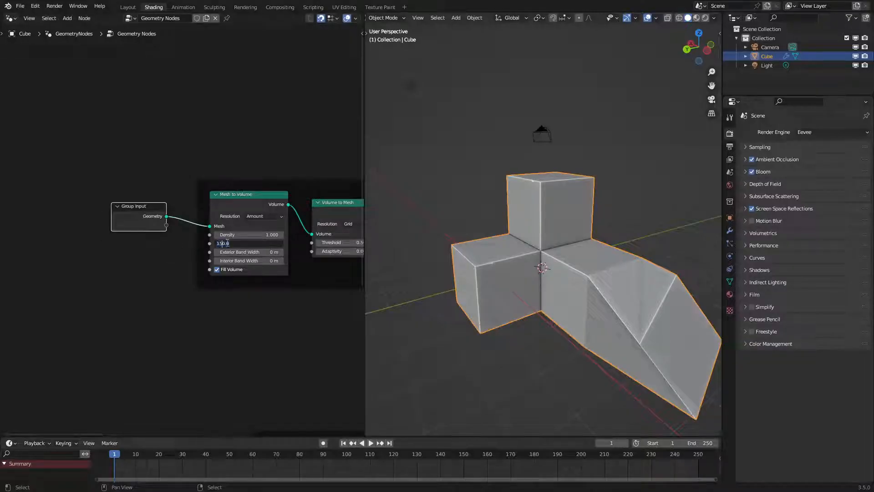
Step: Set Mesh to Volume's voxel amount to 100 and inspect the chipped edges in wireframe and shaded views
{"action": "key", "text": "Return"}
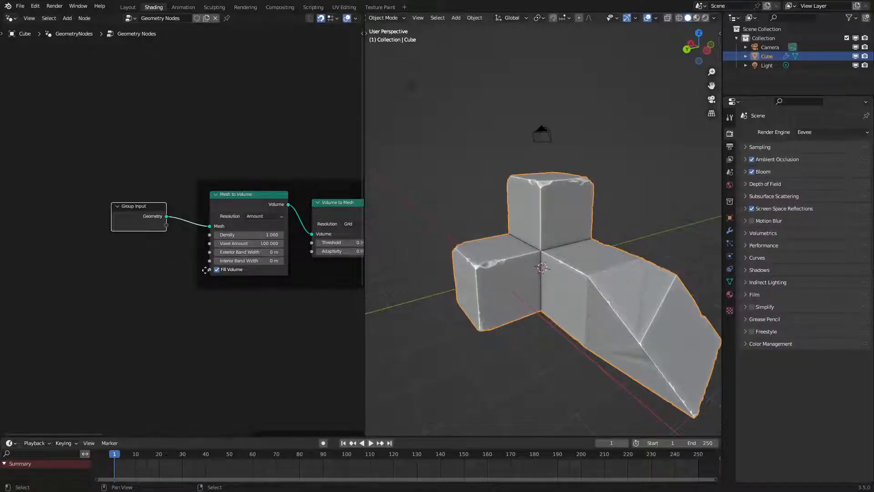
{"action": "middle_click_drag", "start_coordinate": [205, 269], "coordinate": [1, 138]}
{"action": "scroll", "coordinate": [519, 146], "scroll_direction": "up", "scroll_amount": 3}
{"action": "middle_click_drag", "start_coordinate": [512, 161], "coordinate": [567, 171]}
{"action": "key", "text": "shift+z"}
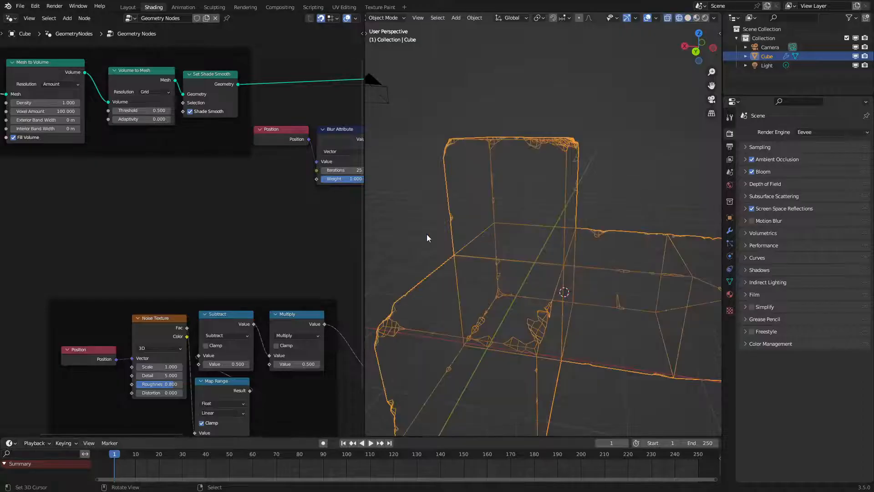
{"action": "middle_click_drag", "start_coordinate": [427, 234], "coordinate": [466, 233]}
{"action": "key", "text": "z"}
{"action": "left_click", "coordinate": [475, 258]}
{"action": "key", "text": "z"}
{"action": "left_click", "coordinate": [522, 252]}
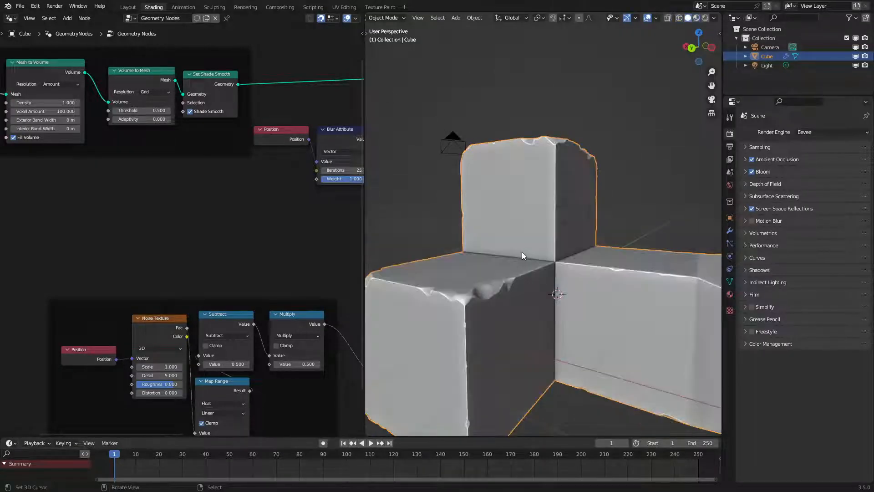
{"action": "key", "text": "z"}
{"action": "left_click", "coordinate": [471, 359]}
{"action": "middle_click_drag", "start_coordinate": [474, 287], "coordinate": [460, 318]}
Step: Set the Add node's value to 0.210 and view the block from several sides in solid shading
{"action": "middle_click_drag", "start_coordinate": [192, 330], "coordinate": [135, 240]}
{"action": "scroll", "coordinate": [211, 265], "scroll_direction": "up", "scroll_amount": 2}
{"action": "middle_click_drag", "start_coordinate": [235, 267], "coordinate": [164, 288]}
{"action": "mouse_move", "coordinate": [303, 308]}
{"action": "left_mouse_down", "text": "shift"}
{"action": "mouse_move", "coordinate": [274, 308]}
{"action": "mouse_move", "coordinate": [313, 310]}
{"action": "left_mouse_up", "text": "shift"}
{"action": "mouse_move", "coordinate": [460, 212]}
{"action": "middle_mouse_down"}
{"action": "mouse_move", "coordinate": [505, 205]}
{"action": "mouse_move", "coordinate": [490, 213]}
{"action": "middle_mouse_up"}
{"action": "key", "text": "z"}
{"action": "left_click", "coordinate": [651, 214]}
{"action": "mouse_move", "coordinate": [651, 219]}
{"action": "middle_mouse_down"}
{"action": "mouse_move", "coordinate": [601, 259]}
{"action": "mouse_move", "coordinate": [535, 242]}
{"action": "middle_mouse_up"}
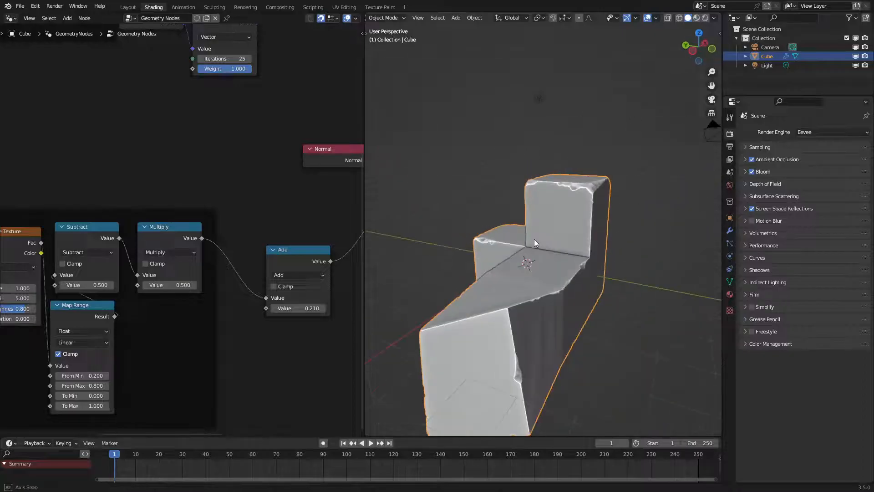
Step: In Edit Mode, delete the slanted end section of the long arm and fill the open edge loop with a face
{"action": "key", "text": "Tab"}
{"action": "key", "text": "x"}
{"action": "left_click", "coordinate": [473, 369]}
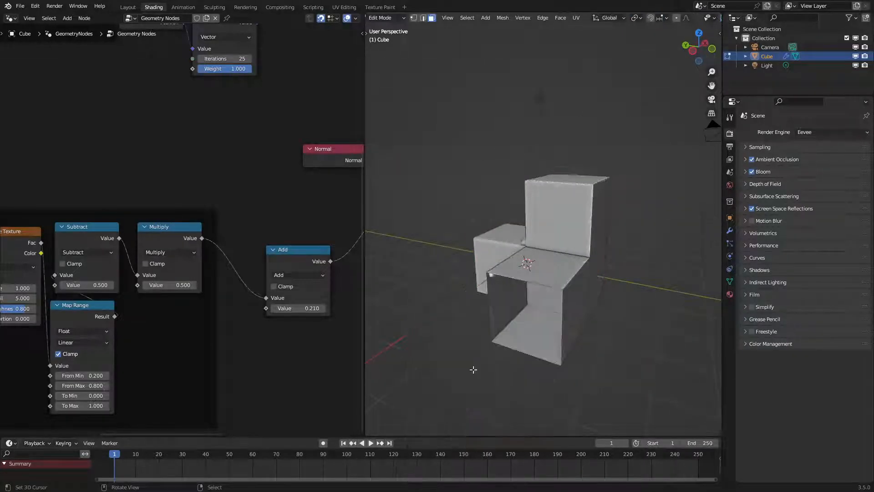
{"action": "key", "text": "2"}
{"action": "right_click", "coordinate": [505, 348], "text": "alt"}
{"action": "key", "text": "f"}
{"action": "key", "text": "Tab"}
Step: Set the Add node's value to 0.150 and line up Map Range, Subtract and Multiply after the Noise Texture
{"action": "middle_click_drag", "start_coordinate": [507, 346], "coordinate": [563, 330]}
{"action": "mouse_move", "coordinate": [297, 309]}
{"action": "left_mouse_down", "text": "shift"}
{"action": "mouse_move", "coordinate": [224, 308]}
{"action": "mouse_move", "coordinate": [311, 308]}
{"action": "left_mouse_up", "text": "shift"}
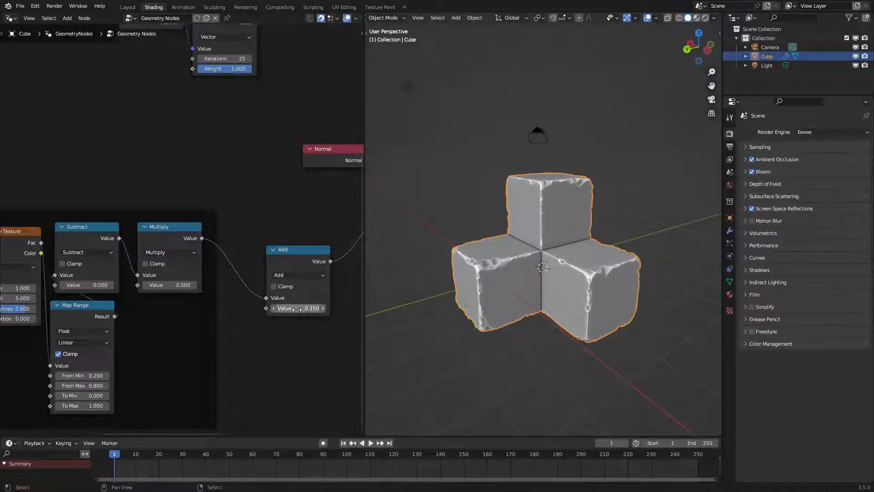
{"action": "middle_click_drag", "start_coordinate": [88, 311], "coordinate": [212, 295]}
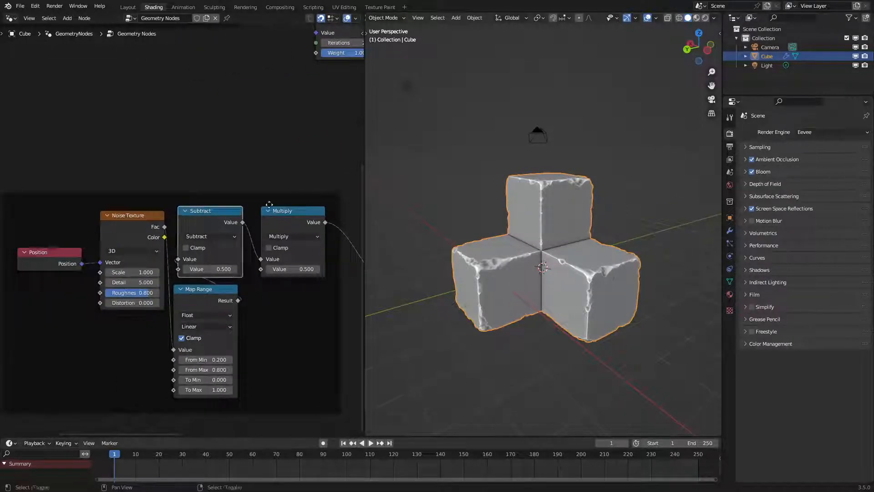
{"action": "left_click", "coordinate": [280, 226], "text": "shift"}
{"action": "left_click_drag", "start_coordinate": [280, 226], "coordinate": [352, 303]}
{"action": "left_click", "coordinate": [209, 310], "text": "shift"}
{"action": "left_click_drag", "start_coordinate": [209, 310], "coordinate": [215, 235]}
Step: Set the Noise Texture's detail to 7 and its roughness to 0.600
{"action": "left_click", "coordinate": [252, 196]}
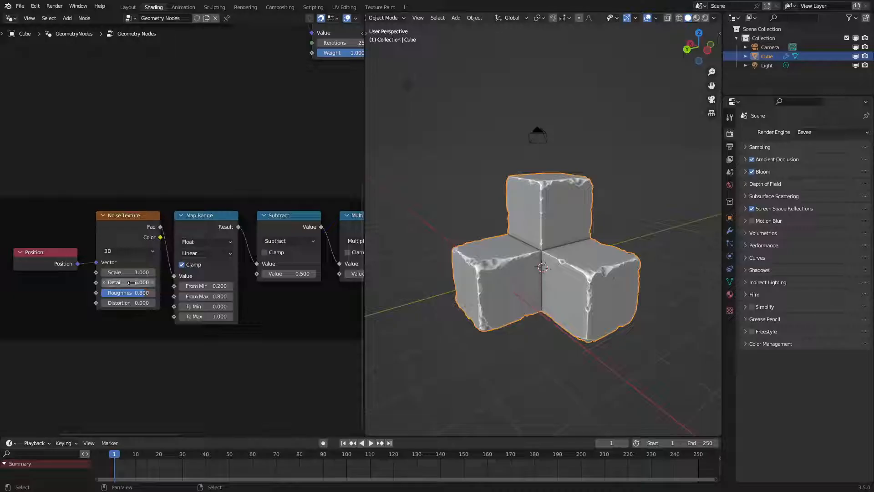
{"action": "mouse_move", "coordinate": [135, 292]}
{"action": "left_mouse_down"}
{"action": "mouse_move", "coordinate": [128, 292]}
{"action": "mouse_move", "coordinate": [137, 295]}
{"action": "left_mouse_up"}
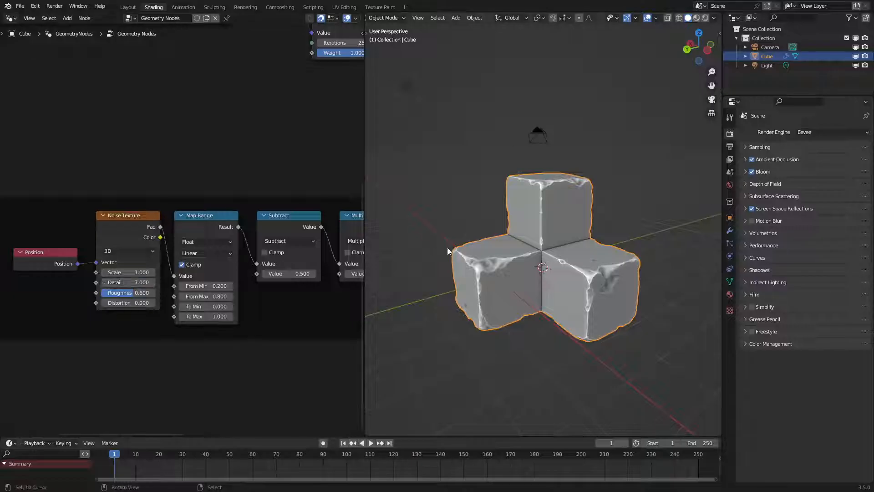
{"action": "middle_click_drag", "start_coordinate": [448, 247], "coordinate": [492, 242]}
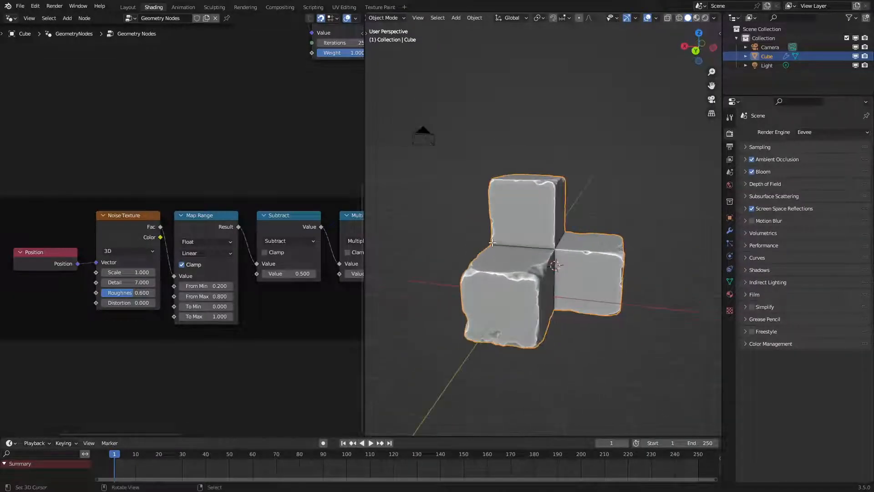
Step: In Edit Mode, try a torus placed beside the blocks, check its chipping in Object Mode, and delete it
{"action": "scroll", "coordinate": [492, 243], "scroll_direction": "down", "scroll_amount": 2}
{"action": "key", "text": "Tab"}
{"action": "key", "text": "shift+a"}
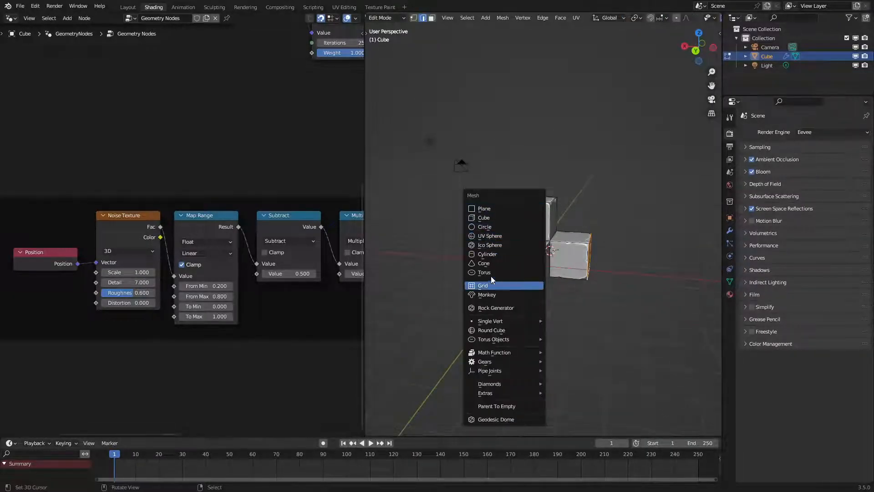
{"action": "key", "text": "Return"}
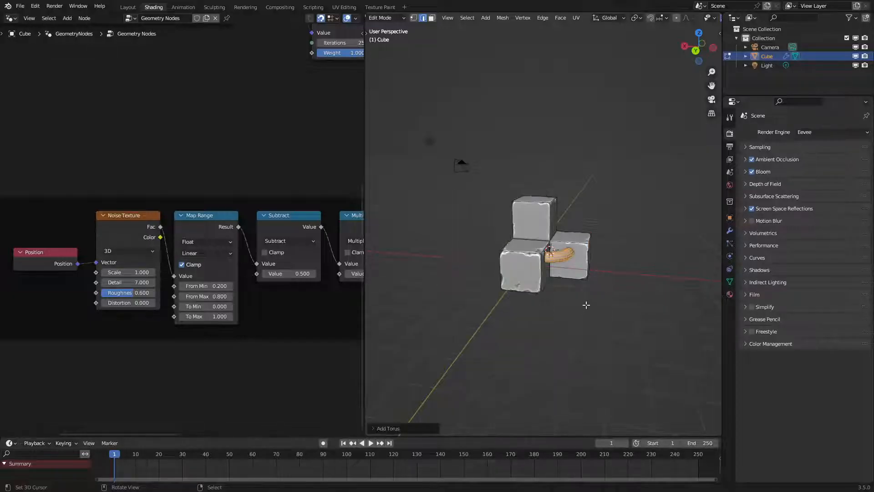
{"action": "key", "text": "g"}
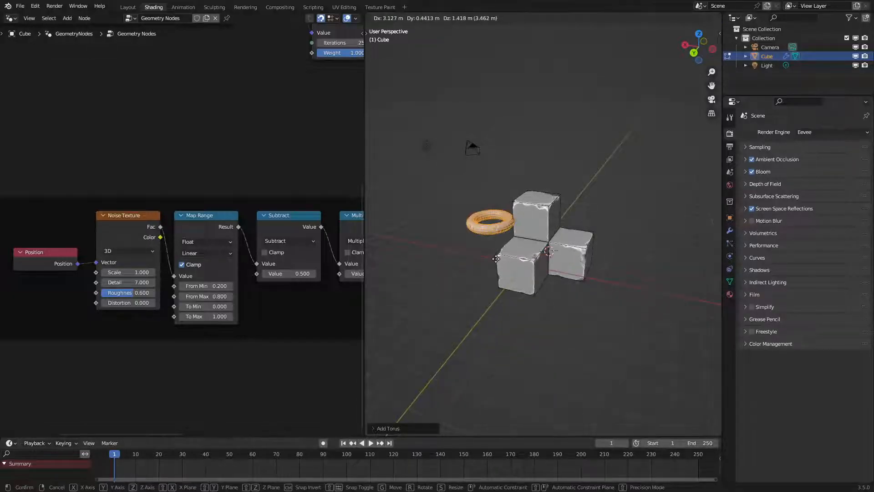
{"action": "left_click", "coordinate": [494, 257]}
{"action": "scroll", "coordinate": [505, 258], "scroll_direction": "up", "scroll_amount": 5}
{"action": "scroll", "coordinate": [504, 258], "scroll_direction": "down", "scroll_amount": 2}
{"action": "middle_click_drag", "start_coordinate": [505, 258], "coordinate": [563, 273], "text": "shift"}
{"action": "key", "text": "Tab"}
{"action": "scroll", "coordinate": [602, 252], "scroll_direction": "up", "scroll_amount": 2}
{"action": "key", "text": "Tab"}
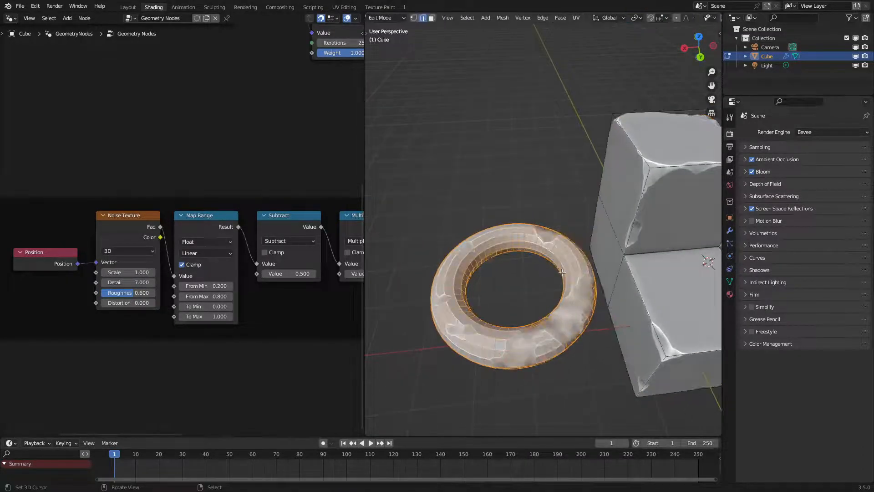
{"action": "key", "text": "x"}
{"action": "left_click", "coordinate": [562, 272]}
Step: Add a cylinder to the mesh, move it clear of the blocks, and return to Object Mode
{"action": "key", "text": "shift+a"}
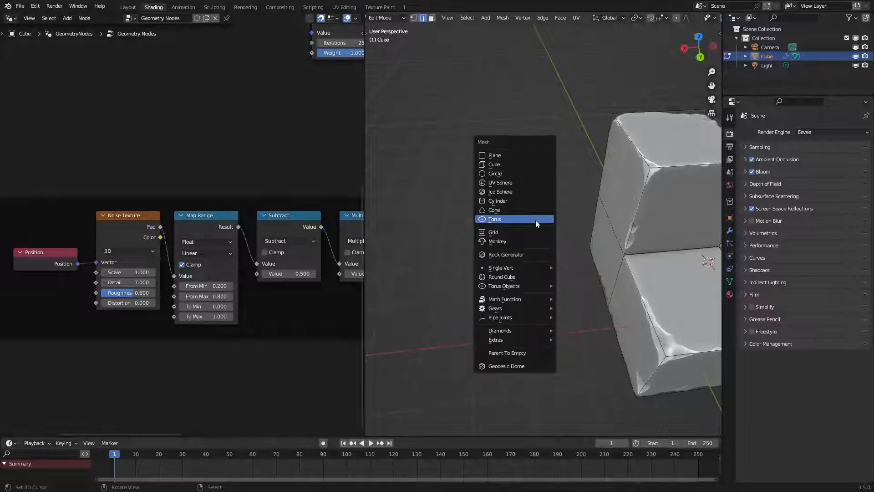
{"action": "left_click", "coordinate": [523, 202]}
{"action": "middle_click_drag", "start_coordinate": [638, 265], "coordinate": [453, 286]}
{"action": "key", "text": "g"}
{"action": "left_click", "coordinate": [560, 234]}
{"action": "key", "text": "Tab"}
Step: Collapse the Scale and Normal nodes and move the Add node directly beneath Scale
{"action": "scroll", "coordinate": [195, 282], "scroll_direction": "down", "scroll_amount": 12}
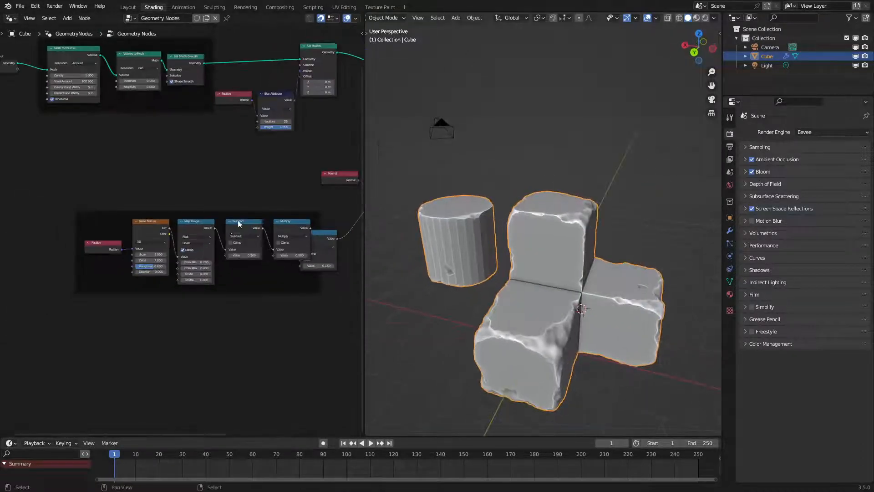
{"action": "middle_click_drag", "start_coordinate": [238, 222], "coordinate": [172, 236]}
{"action": "scroll", "coordinate": [219, 231], "scroll_direction": "up", "scroll_amount": 7}
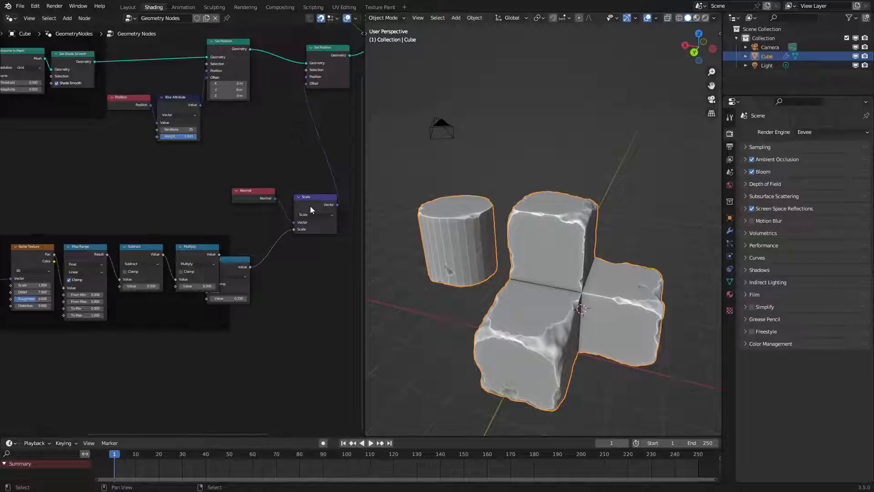
{"action": "left_click", "coordinate": [299, 199]}
{"action": "key", "text": "h"}
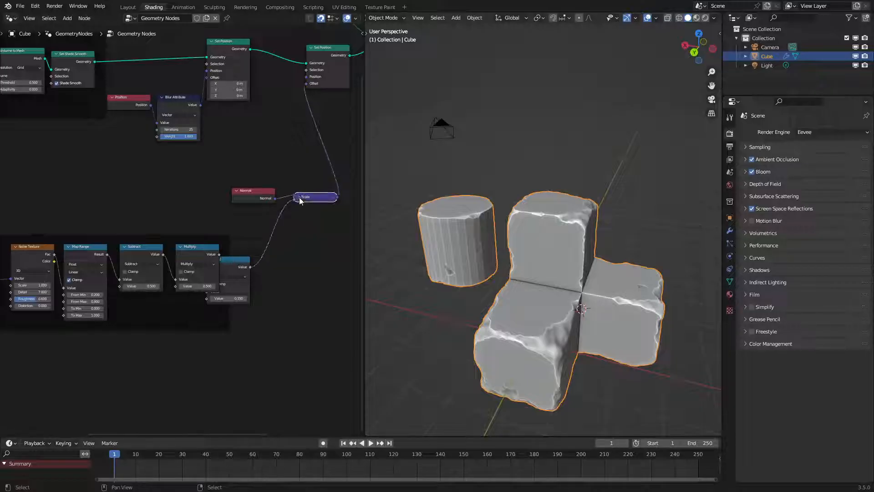
{"action": "left_click", "coordinate": [239, 190]}
{"action": "key", "text": "h"}
{"action": "left_click_drag", "start_coordinate": [245, 266], "coordinate": [333, 216]}
Step: Join the Normal, Scale and Add nodes in a frame and reposition the noise frame beside it
{"action": "left_click_drag", "start_coordinate": [266, 195], "coordinate": [340, 295]}
{"action": "key", "text": "ctrl+j"}
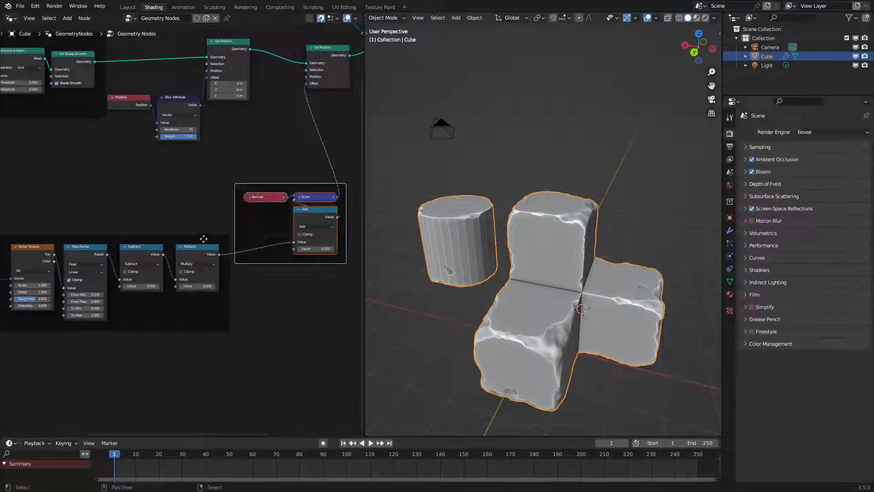
{"action": "left_click_drag", "start_coordinate": [203, 236], "coordinate": [203, 221]}
Step: Try a different iteration count on the Blur Attribute node and view the blocks from another side
{"action": "middle_click_drag", "start_coordinate": [191, 153], "coordinate": [254, 301]}
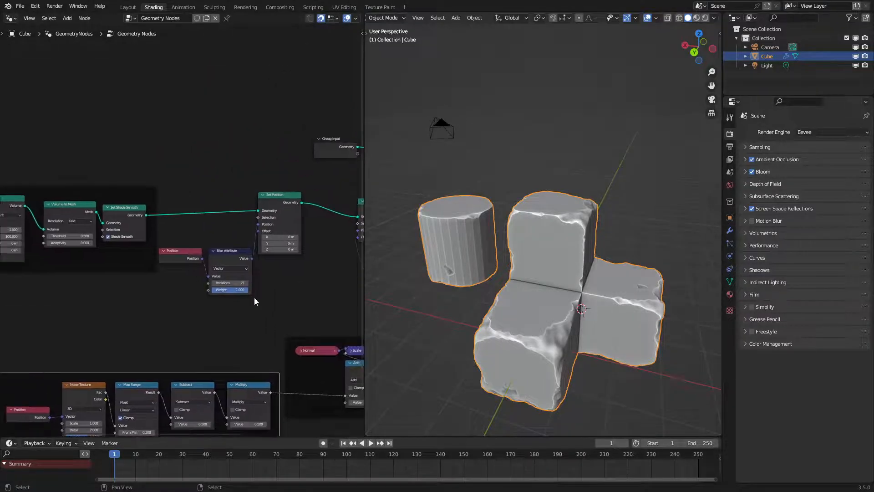
{"action": "left_click_drag", "start_coordinate": [230, 283], "coordinate": [305, 283]}
{"action": "right_click", "coordinate": [242, 282]}
{"action": "middle_click_drag", "start_coordinate": [429, 330], "coordinate": [410, 314]}
Step: Space out the Mesh to Volume, Volume to Mesh and Set Shade Smooth nodes evenly inside their frame
{"action": "middle_click_drag", "start_coordinate": [95, 249], "coordinate": [219, 273]}
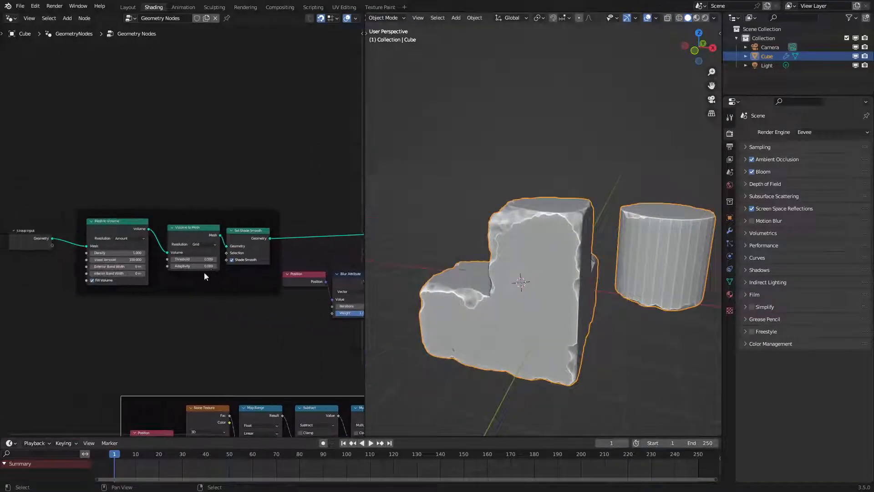
{"action": "scroll", "coordinate": [203, 268], "scroll_direction": "up", "scroll_amount": 3}
{"action": "left_click", "coordinate": [197, 234]}
{"action": "left_click", "coordinate": [263, 245], "text": "shift"}
{"action": "key", "text": "g"}
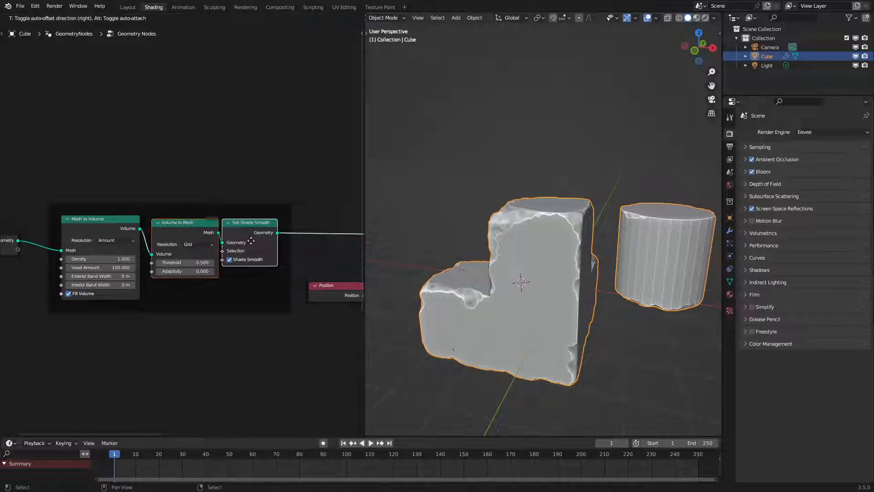
{"action": "left_click", "coordinate": [249, 241]}
{"action": "left_click", "coordinate": [250, 240]}
{"action": "key", "text": "g"}
{"action": "left_click", "coordinate": [262, 238]}
{"action": "left_click", "coordinate": [135, 234]}
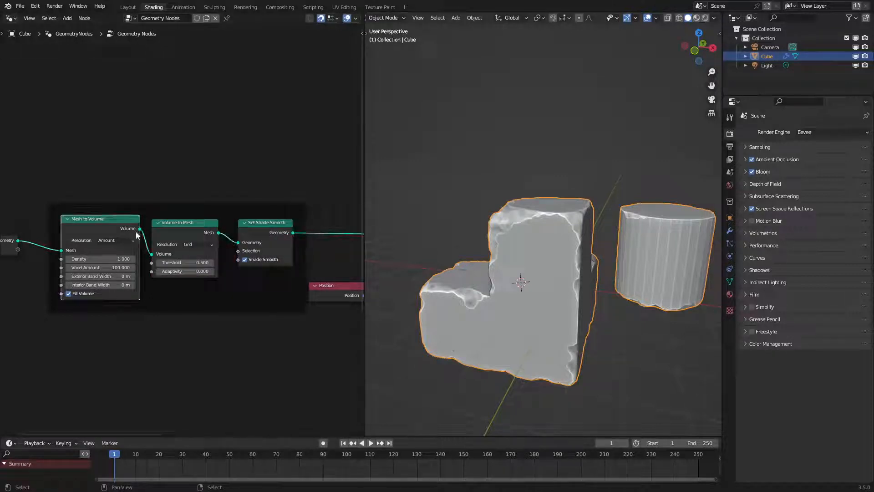
{"action": "key", "text": "g"}
{"action": "left_click", "coordinate": [121, 231]}
Step: Switch the viewport to wireframe and examine the mesh density of the chipped areas
{"action": "mouse_move", "coordinate": [642, 312]}
{"action": "middle_mouse_down"}
{"action": "mouse_move", "coordinate": [664, 324]}
{"action": "mouse_move", "coordinate": [611, 321]}
{"action": "middle_mouse_up"}
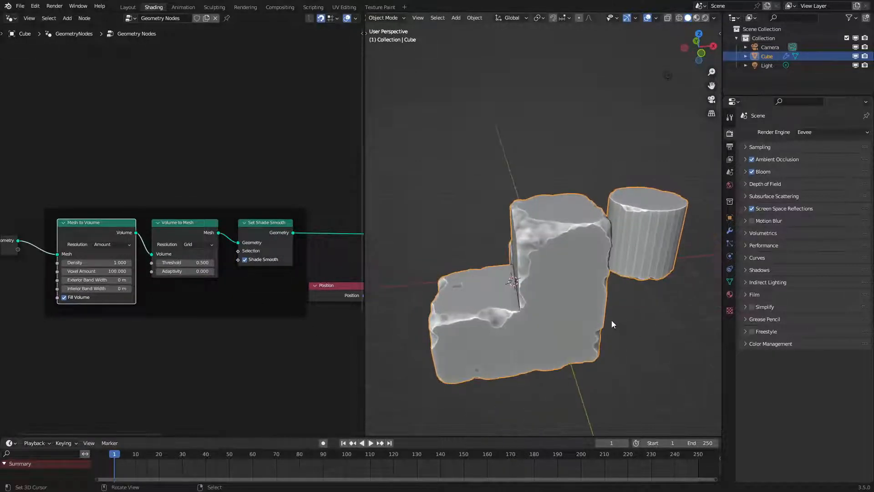
{"action": "key", "text": "z"}
{"action": "left_click", "coordinate": [590, 307]}
{"action": "key", "text": "z"}
{"action": "left_click", "coordinate": [555, 291]}
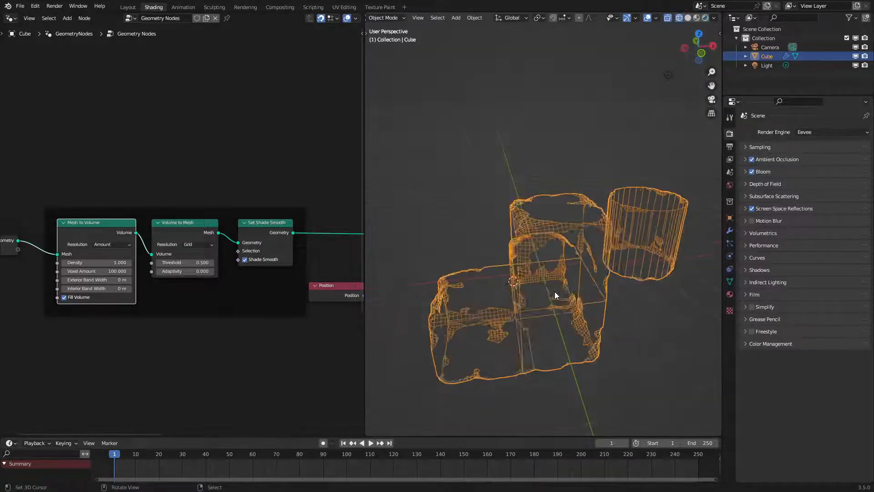
{"action": "mouse_move", "coordinate": [555, 291]}
{"action": "middle_mouse_down"}
{"action": "mouse_move", "coordinate": [601, 282]}
{"action": "mouse_move", "coordinate": [569, 292]}
{"action": "mouse_move", "coordinate": [373, 264]}
{"action": "middle_mouse_up"}
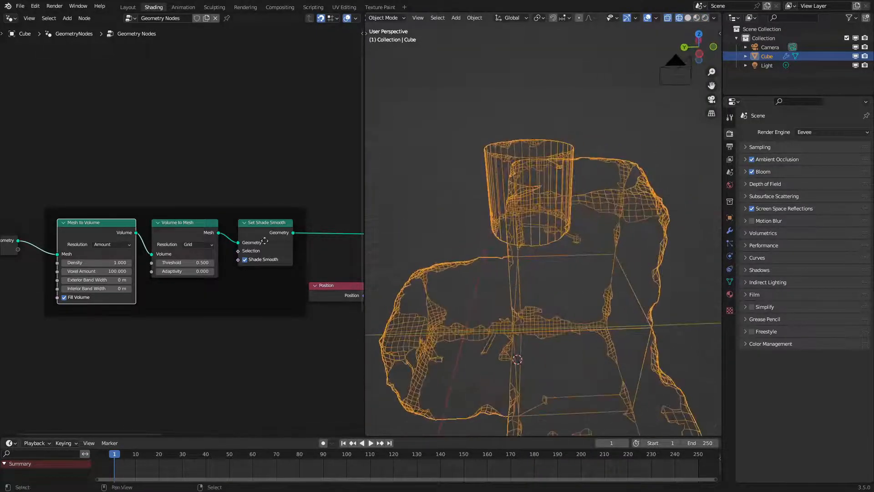
Step: Add a Domain Size node above the remeshing frame
{"action": "middle_click_drag", "start_coordinate": [257, 151], "coordinate": [238, 190]}
{"action": "key", "text": "shift+a"}
{"action": "type", "text": "d"}
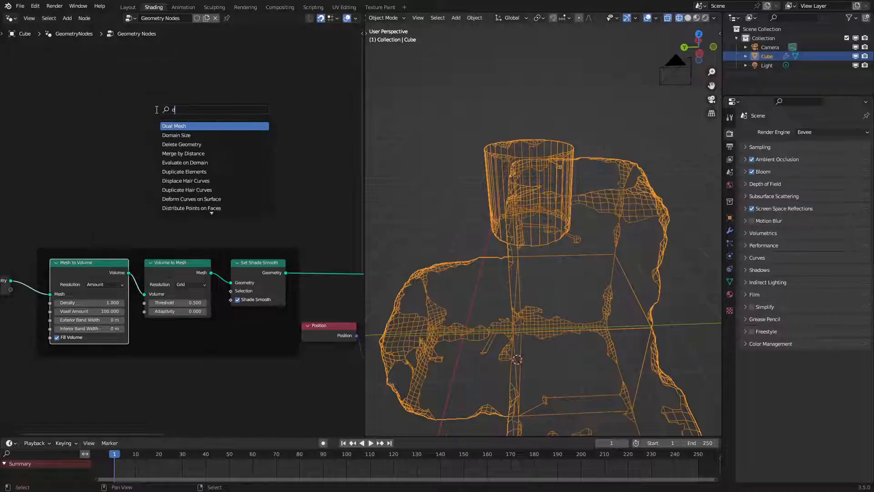
{"action": "left_click", "coordinate": [182, 135]}
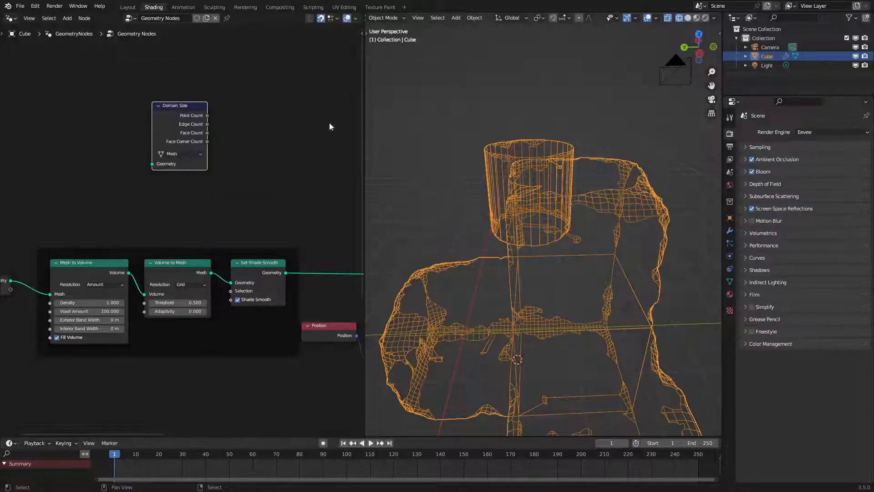
Step: Return the viewport to solid shading and add a Delete Geometry node beside Domain Size
{"action": "key", "text": "shift+z"}
{"action": "middle_click_drag", "start_coordinate": [184, 174], "coordinate": [203, 171]}
{"action": "key", "text": "shift+a"}
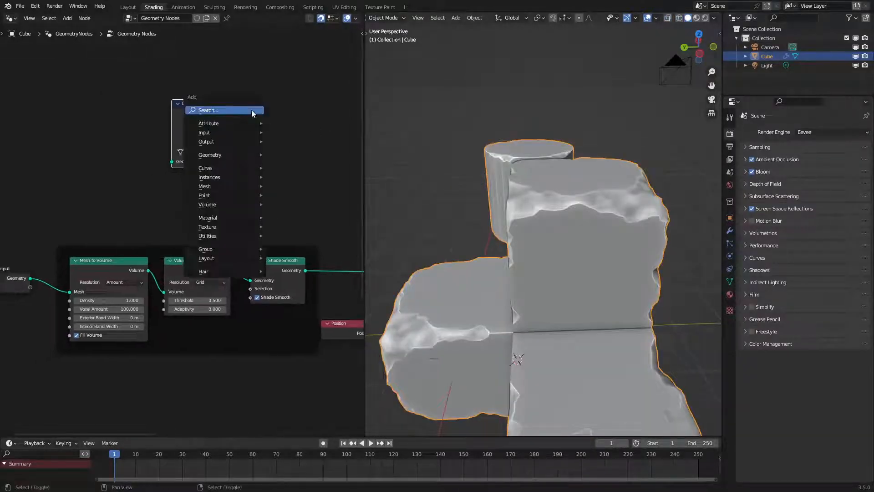
{"action": "type", "text": "de"}
{"action": "left_click", "coordinate": [274, 131]}
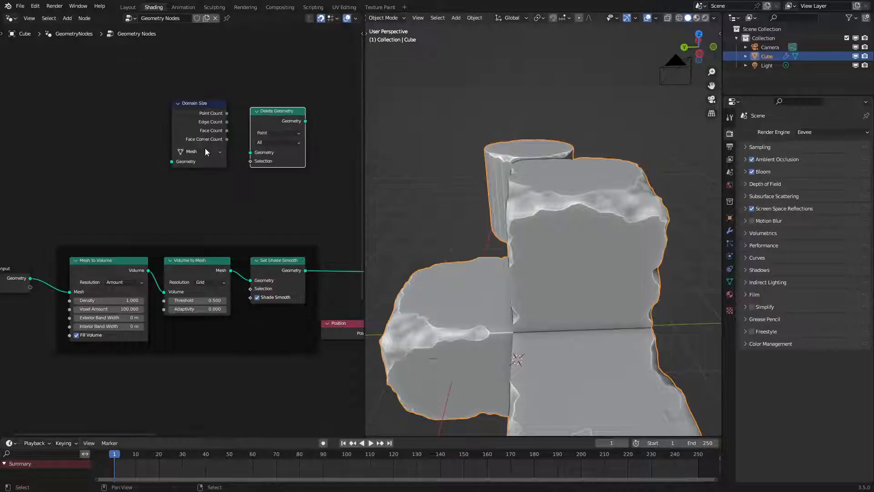
Step: Compare the Point Count with an integer Greater Than node using a B value of 500000, and feed its result into Delete Geometry's Selection
{"action": "left_click_drag", "start_coordinate": [227, 114], "coordinate": [251, 153]}
{"action": "left_click_drag", "start_coordinate": [226, 114], "coordinate": [263, 185]}
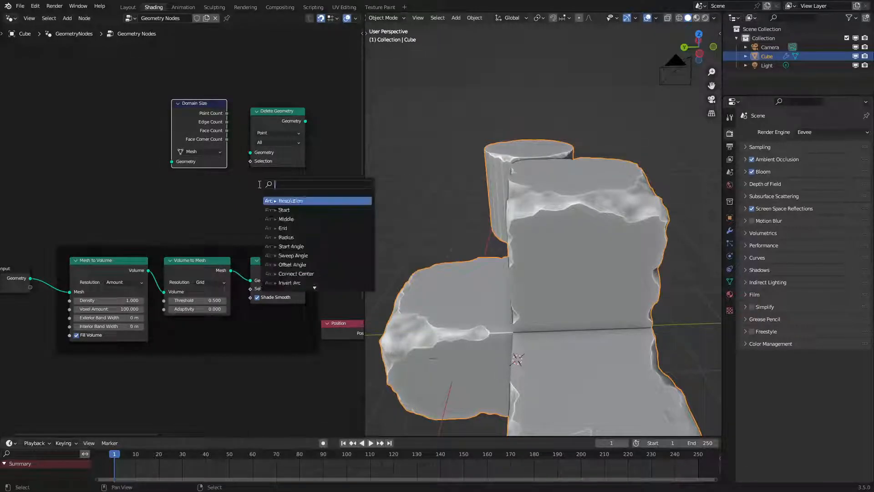
{"action": "type", "text": "gr"}
{"action": "left_click", "coordinate": [285, 211]}
{"action": "left_click", "coordinate": [273, 207]}
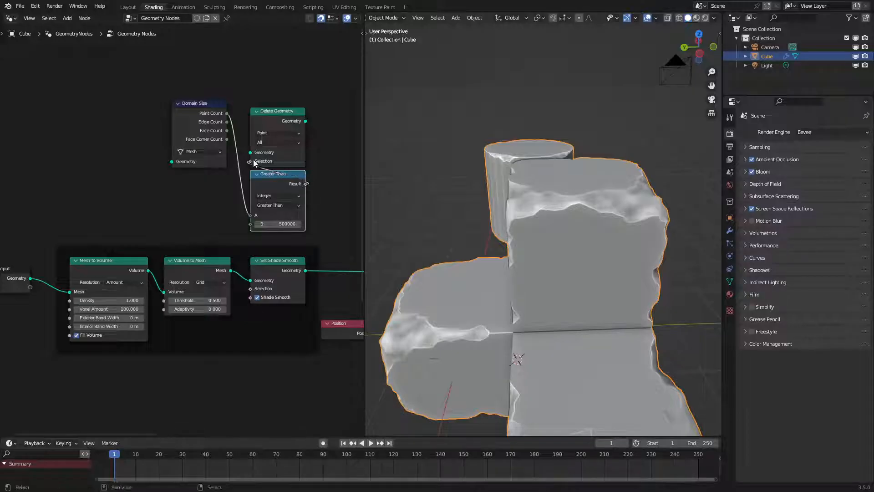
Step: Route the Volume to Mesh output through Delete Geometry into Set Shade Smooth, and reposition the three new nodes above the remeshing frame
{"action": "left_click_drag", "start_coordinate": [148, 271], "coordinate": [251, 153]}
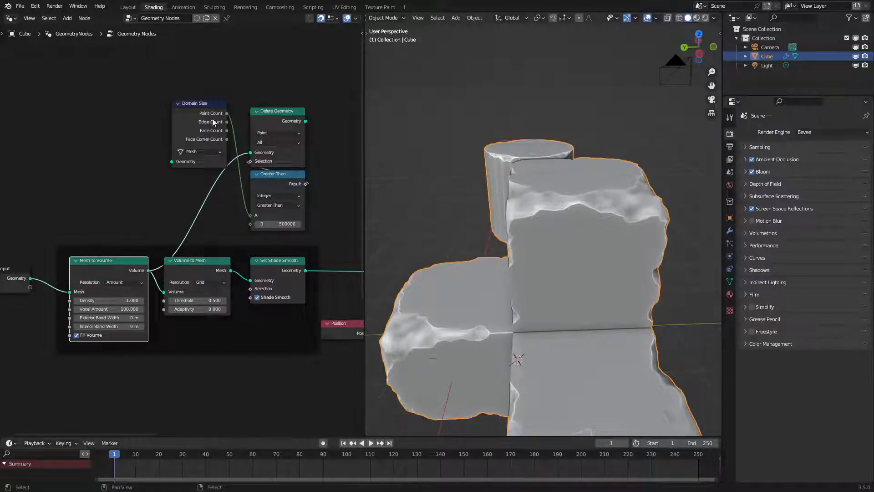
{"action": "left_click_drag", "start_coordinate": [213, 122], "coordinate": [222, 189]}
{"action": "left_click_drag", "start_coordinate": [231, 270], "coordinate": [258, 158]}
{"action": "left_click_drag", "start_coordinate": [167, 111], "coordinate": [294, 182]}
{"action": "key", "text": "g"}
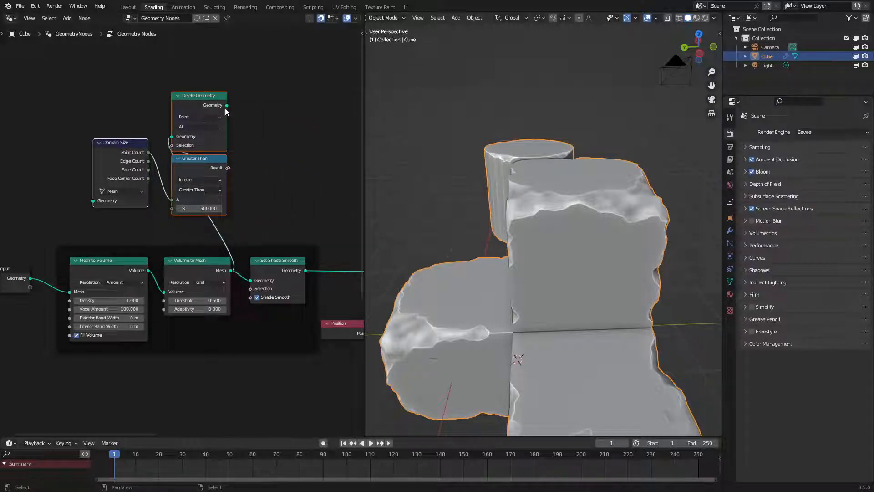
{"action": "left_click_drag", "start_coordinate": [226, 106], "coordinate": [250, 280]}
Step: Stack Greater Than above Domain Size, and feed the Volume to Mesh output to Domain Size and Delete Geometry through a shared reroute
{"action": "left_click_drag", "start_coordinate": [203, 174], "coordinate": [122, 92]}
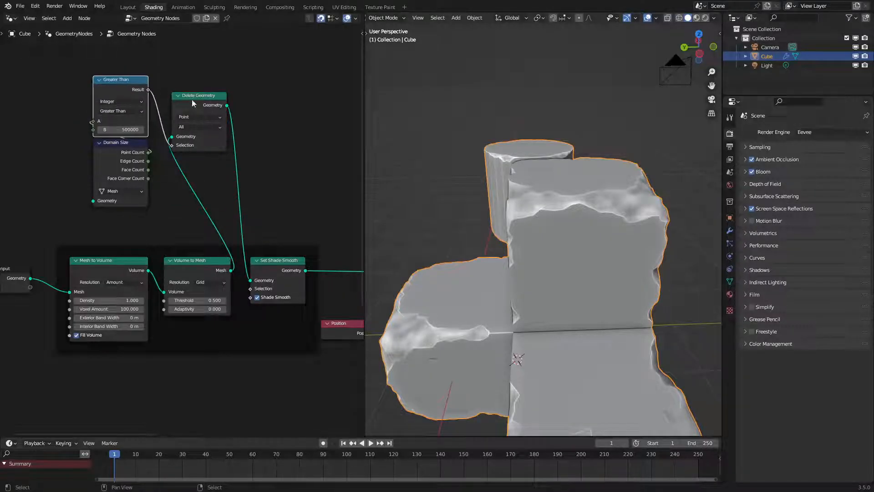
{"action": "left_click_drag", "start_coordinate": [193, 97], "coordinate": [193, 81]}
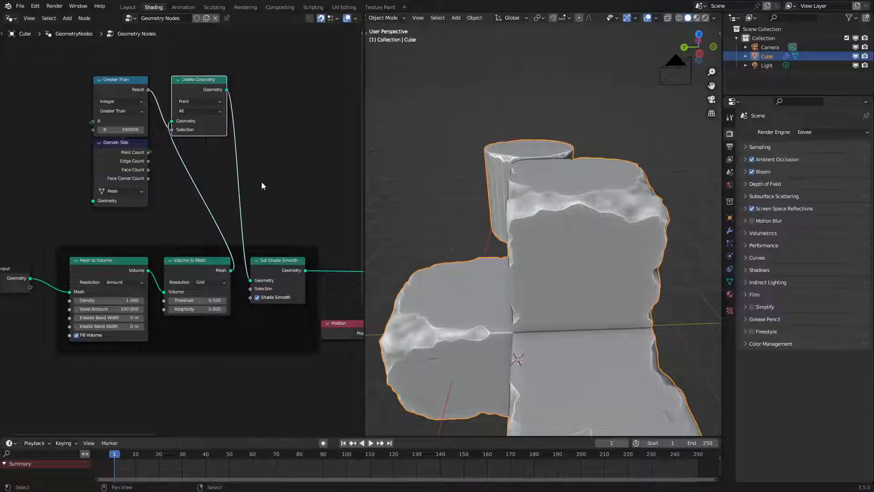
{"action": "key", "text": "space"}
{"action": "left_click", "coordinate": [146, 271]}
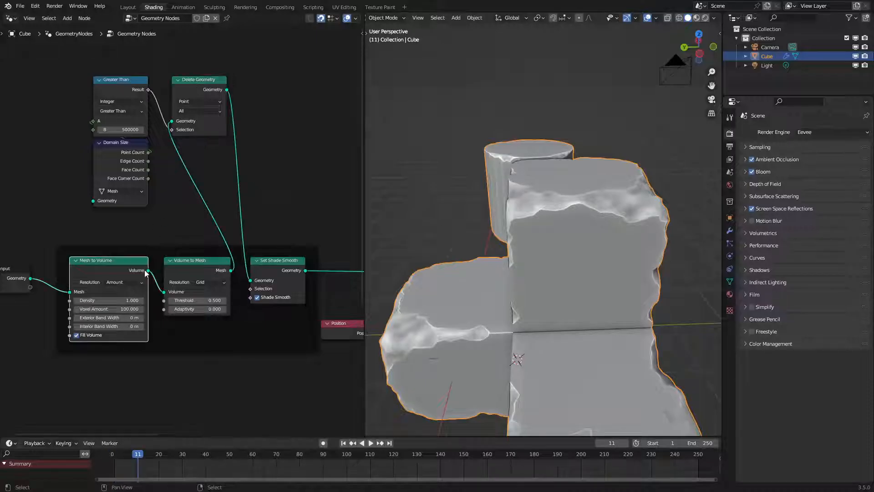
{"action": "left_click_drag", "start_coordinate": [231, 270], "coordinate": [93, 200]}
{"action": "right_click_drag", "start_coordinate": [211, 203], "coordinate": [123, 229], "text": "shift"}
{"action": "left_click_drag", "start_coordinate": [172, 221], "coordinate": [67, 205]}
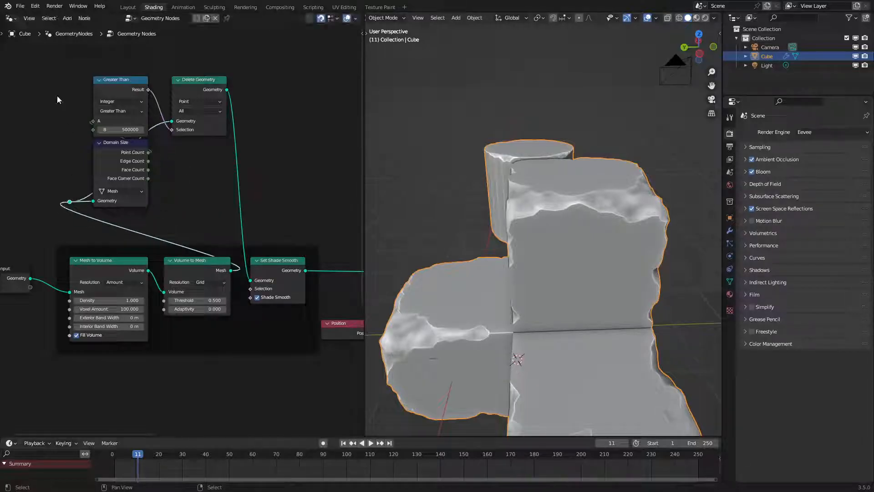
Step: Group the Greater Than, Domain Size and Delete Geometry nodes in a frame and place it above the remeshing frame
{"action": "left_click_drag", "start_coordinate": [56, 94], "coordinate": [307, 189]}
{"action": "key", "text": "ctrl+j"}
{"action": "left_click", "coordinate": [201, 116]}
Step: Try a Greater Than limit of 100000 by temporarily raising the Mesh to Volume node's Voxel Amount to about 417
{"action": "left_click", "coordinate": [201, 112]}
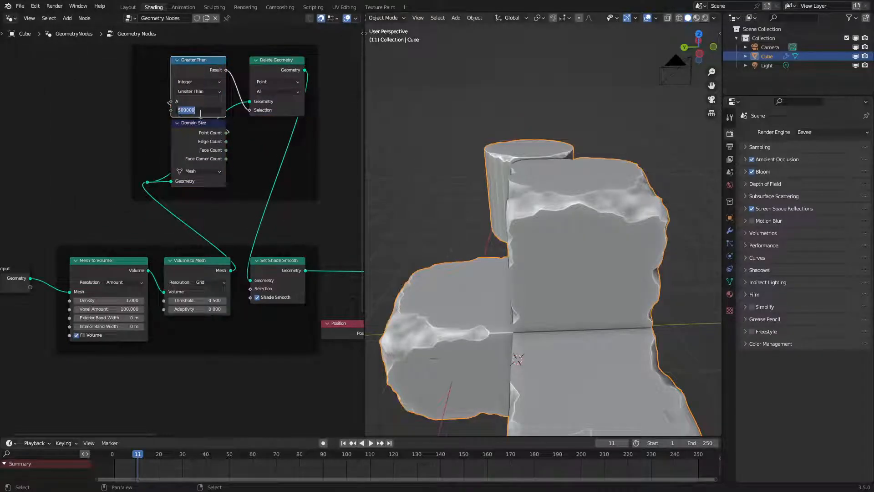
{"action": "key", "text": "Return"}
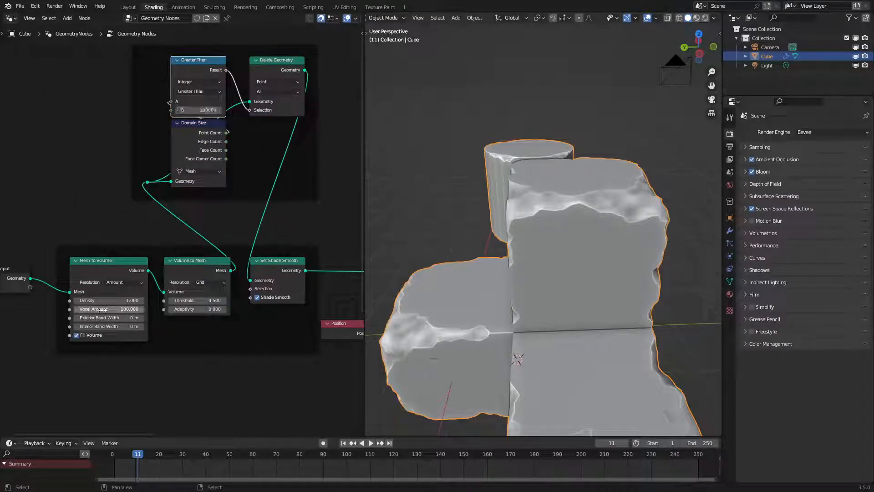
{"action": "left_click_drag", "start_coordinate": [109, 308], "coordinate": [203, 308]}
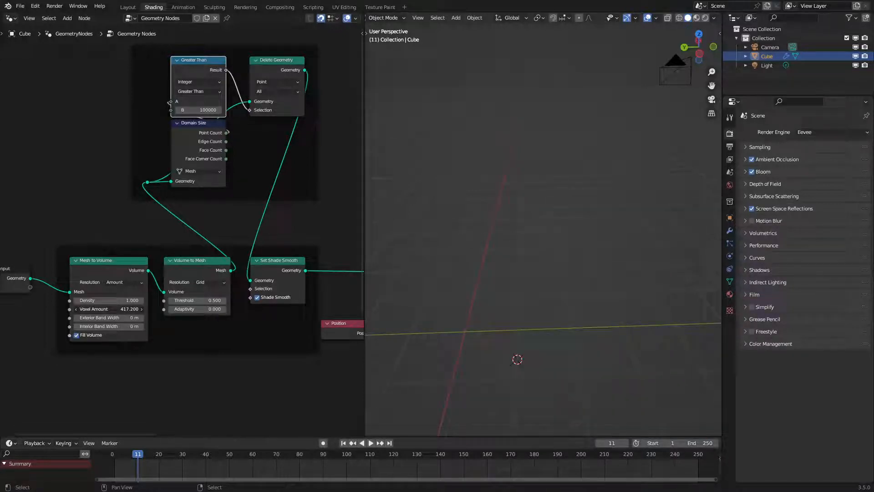
{"action": "key", "text": "Escape"}
Step: Set the Greater Than limit to 250000 and move the reroute closer beneath the Domain Size node
{"action": "left_click", "coordinate": [203, 109]}
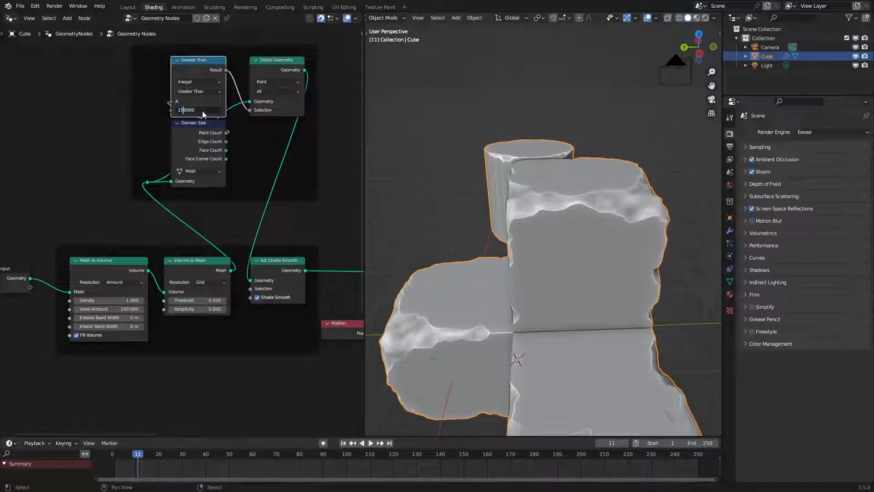
{"action": "key", "text": "Return"}
{"action": "middle_click_drag", "start_coordinate": [448, 229], "coordinate": [499, 236]}
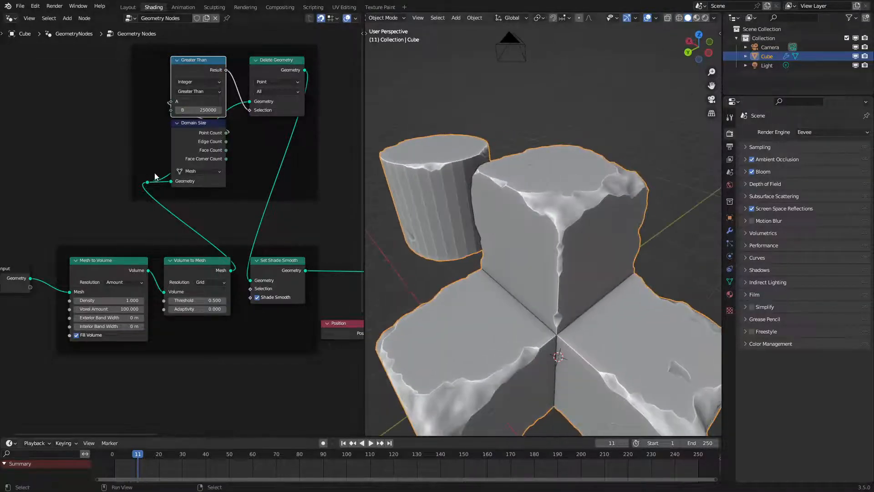
{"action": "left_click_drag", "start_coordinate": [147, 182], "coordinate": [164, 194]}
Step: Try Face Count as the value compared by Greater Than and view the blocks from another side
{"action": "left_click_drag", "start_coordinate": [227, 149], "coordinate": [171, 102]}
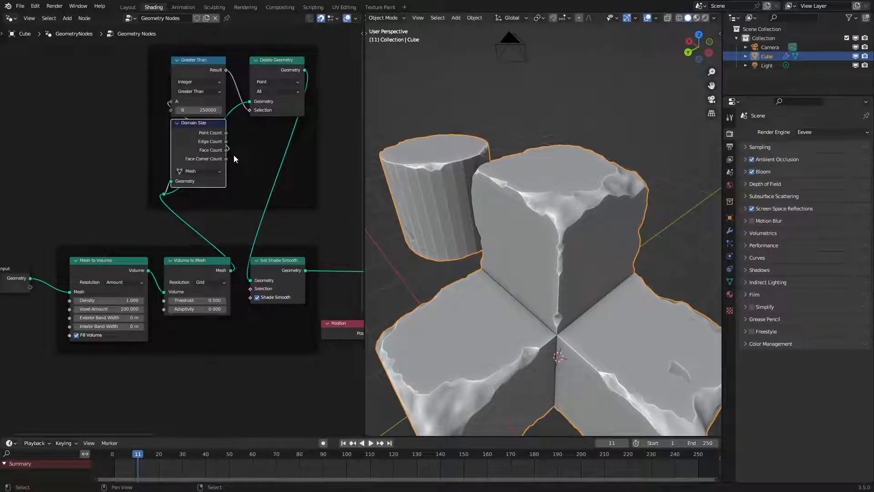
{"action": "mouse_move", "coordinate": [504, 184]}
{"action": "middle_mouse_down"}
{"action": "mouse_move", "coordinate": [477, 191]}
{"action": "mouse_move", "coordinate": [434, 182]}
{"action": "mouse_move", "coordinate": [450, 208]}
{"action": "mouse_move", "coordinate": [565, 221]}
{"action": "mouse_move", "coordinate": [527, 223]}
{"action": "mouse_move", "coordinate": [602, 204]}
{"action": "mouse_move", "coordinate": [503, 235]}
{"action": "middle_mouse_up"}
{"action": "scroll", "coordinate": [503, 234], "scroll_direction": "down", "scroll_amount": 4}
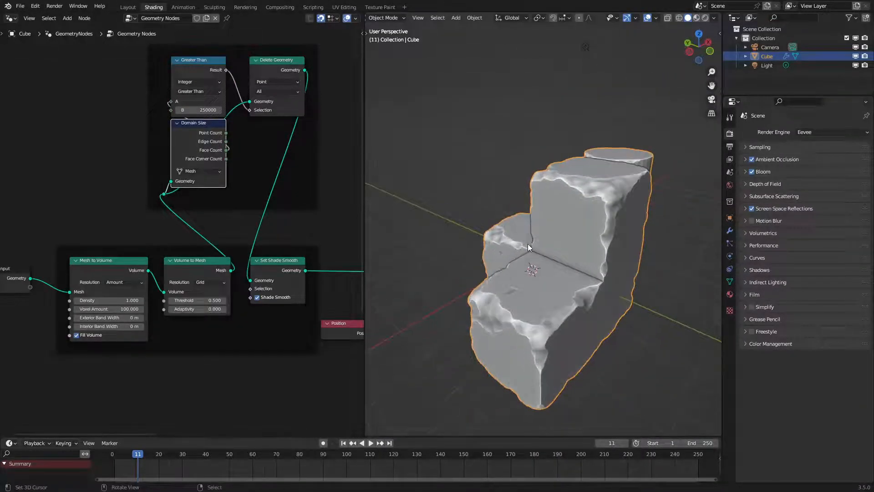
Step: Try the Point Cloud component on Domain Size, then restore Mesh and relink Point Count to the Greater Than node
{"action": "left_click", "coordinate": [198, 171]}
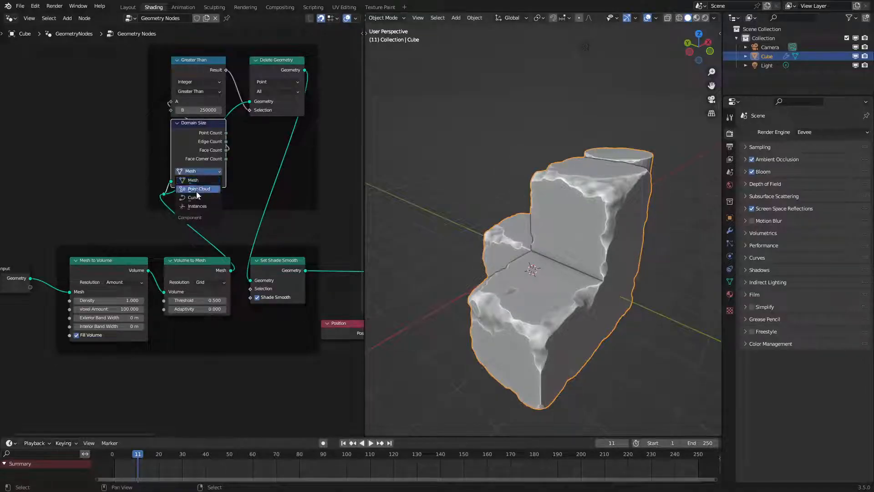
{"action": "left_click", "coordinate": [196, 191]}
{"action": "left_click", "coordinate": [205, 144]}
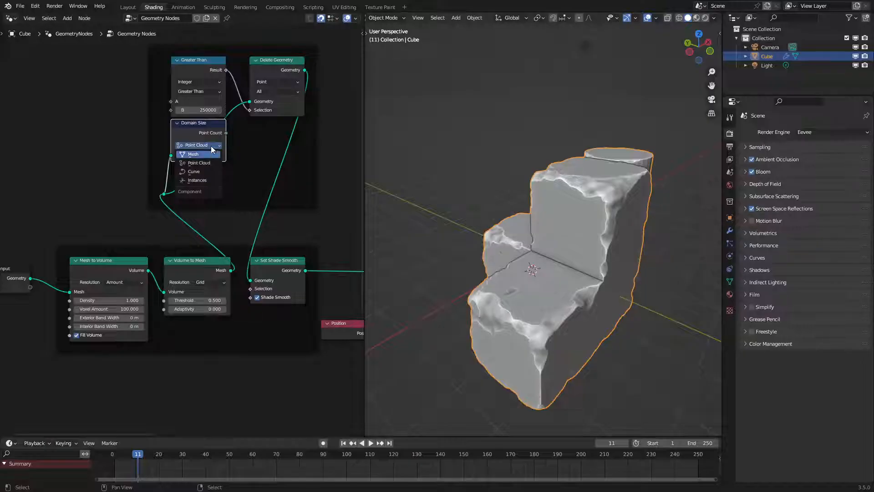
{"action": "left_click", "coordinate": [207, 154]}
{"action": "left_click_drag", "start_coordinate": [225, 133], "coordinate": [171, 98]}
{"action": "key", "text": "Escape"}
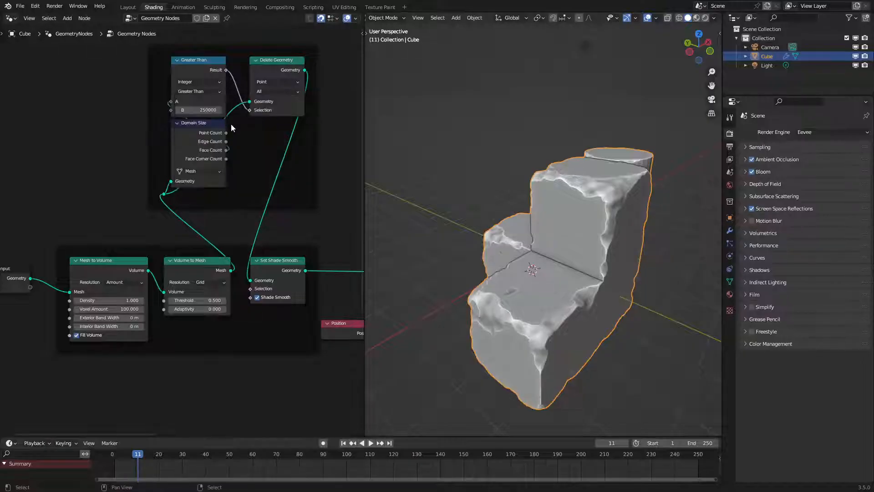
{"action": "left_click_drag", "start_coordinate": [226, 133], "coordinate": [210, 112]}
Step: Raise the top face of the tallest block by about 1.4 m along Z in Edit Mode and return to Object Mode
{"action": "middle_click_drag", "start_coordinate": [438, 162], "coordinate": [482, 187]}
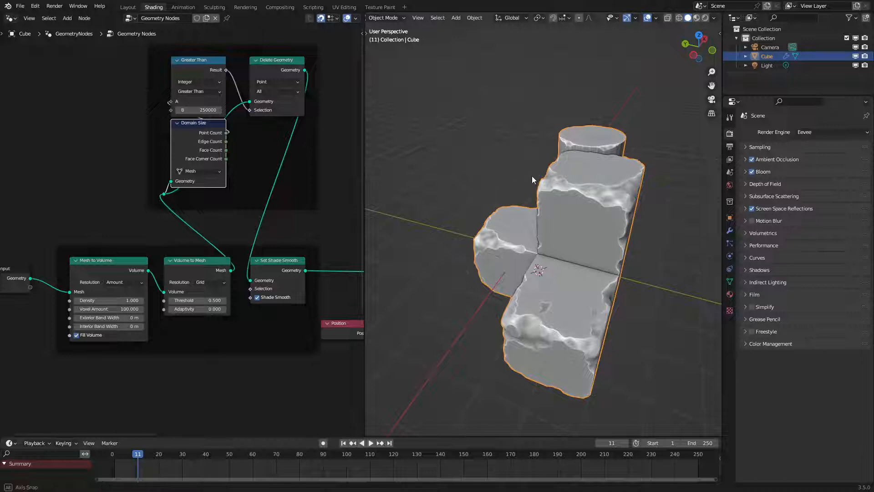
{"action": "middle_click_drag", "start_coordinate": [532, 176], "coordinate": [601, 189]}
{"action": "key", "text": "Tab"}
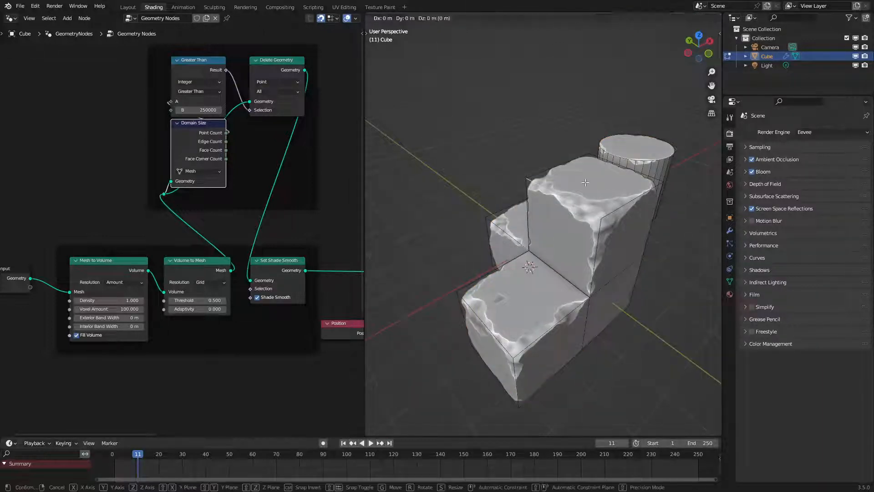
{"action": "key", "text": "3"}
{"action": "left_click", "coordinate": [594, 185]}
{"action": "key", "text": "g"}
{"action": "key", "text": "z"}
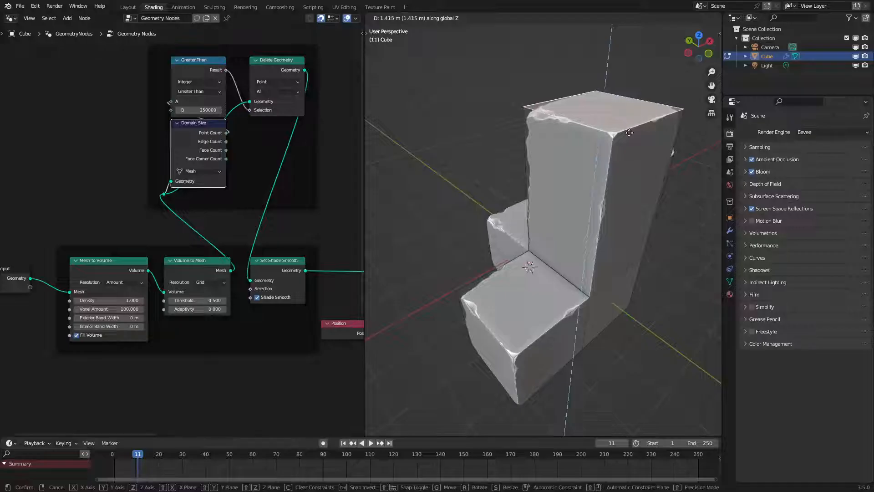
{"action": "left_click", "coordinate": [628, 132]}
{"action": "middle_click_drag", "start_coordinate": [553, 176], "coordinate": [522, 168]}
{"action": "key", "text": "Tab"}
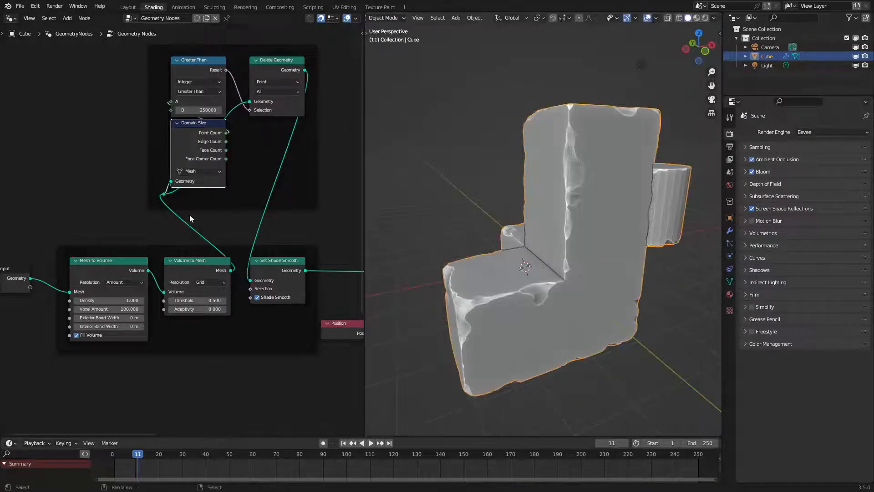
Step: Add a Volume Cube node below the remeshing frame
{"action": "middle_click_drag", "start_coordinate": [191, 216], "coordinate": [273, 180]}
{"action": "key", "text": "shift+a"}
{"action": "left_click", "coordinate": [274, 178]}
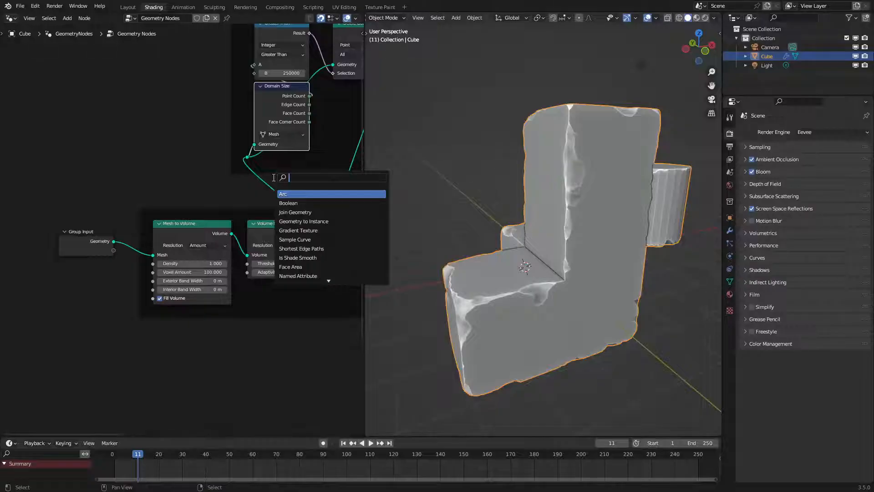
{"action": "type", "text": "volume cube"}
{"action": "key", "text": "Return"}
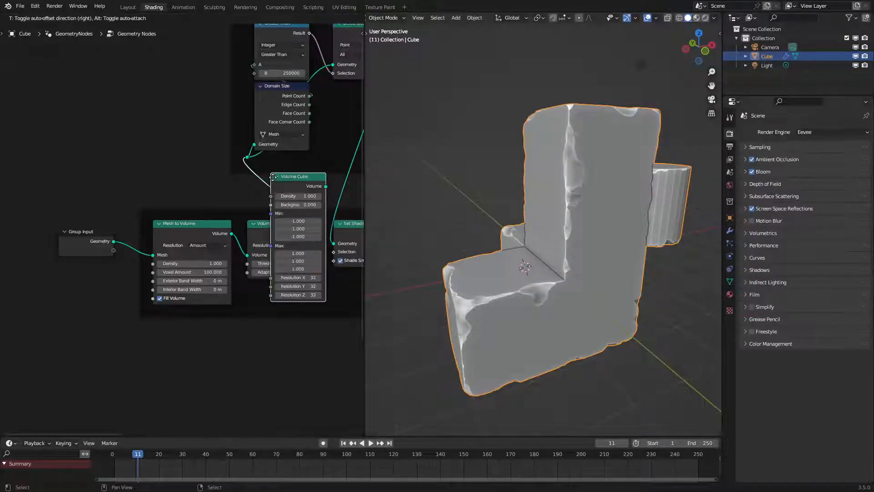
{"action": "left_click", "coordinate": [170, 353]}
Step: Reposition the Volume Cube node and shift the Group Input and remeshing frame to sit above it
{"action": "middle_click_drag", "start_coordinate": [182, 331], "coordinate": [190, 255]}
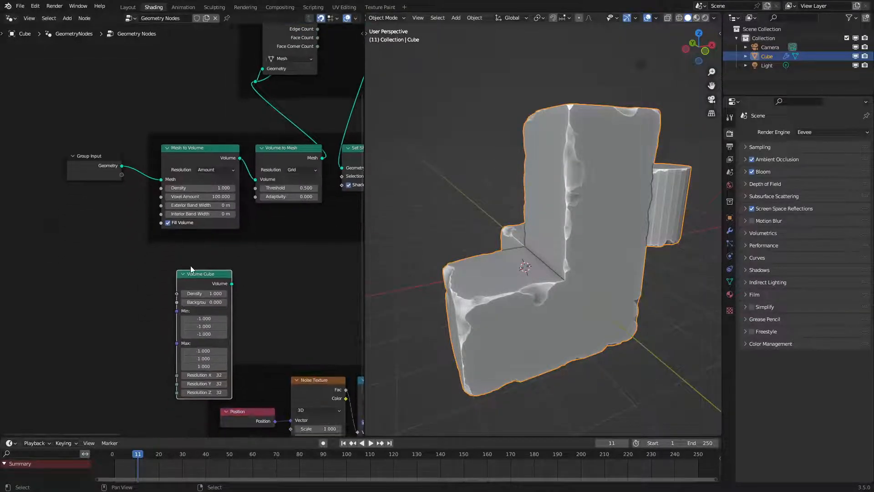
{"action": "left_click_drag", "start_coordinate": [186, 272], "coordinate": [123, 249]}
{"action": "left_click_drag", "start_coordinate": [73, 123], "coordinate": [240, 211]}
{"action": "key", "text": "g"}
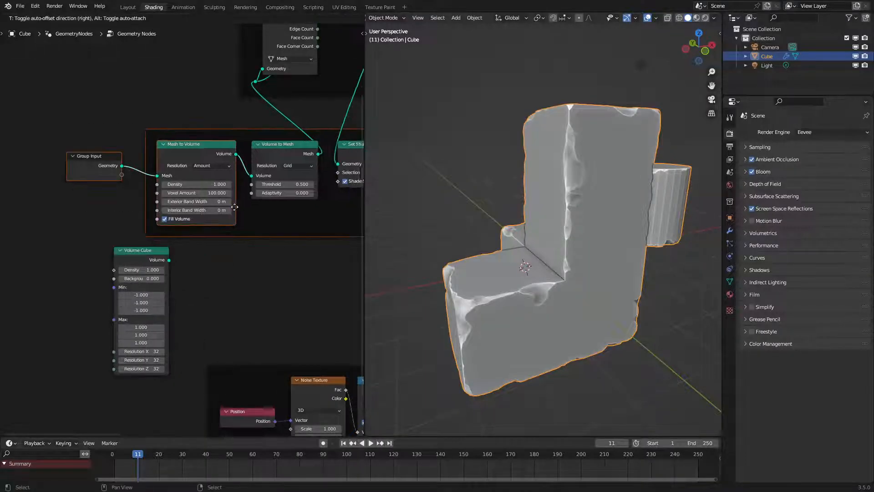
{"action": "left_click", "coordinate": [160, 189]}
Step: Add a Join Geometry node that combines the Mesh to Volume and Volume Cube outputs
{"action": "left_click_drag", "start_coordinate": [169, 260], "coordinate": [243, 269]}
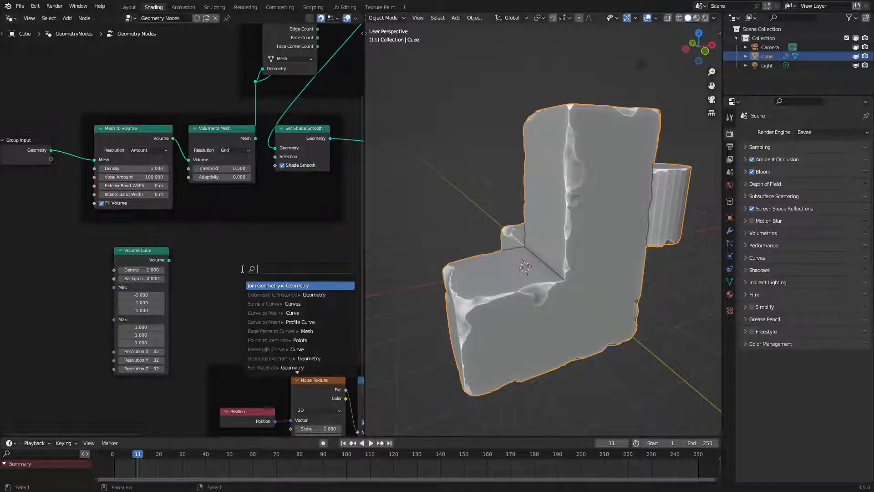
{"action": "type", "text": "join"}
{"action": "key", "text": "Return"}
{"action": "left_click", "coordinate": [242, 269]}
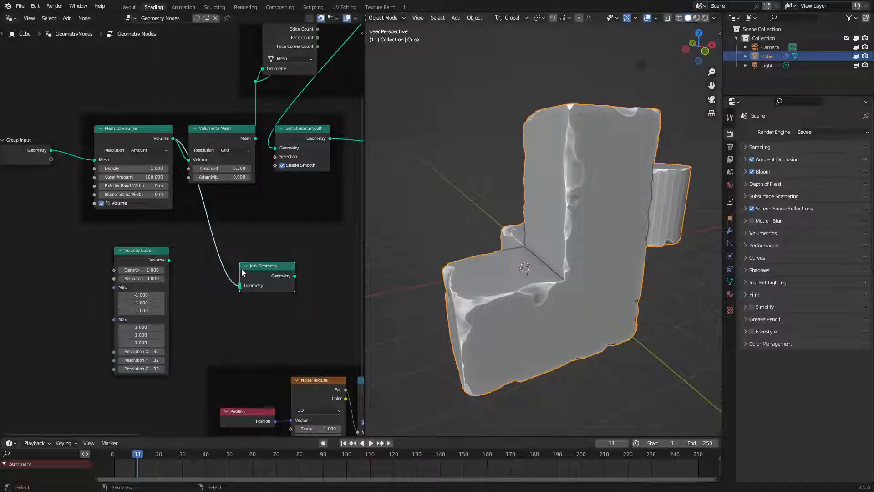
{"action": "left_click_drag", "start_coordinate": [168, 260], "coordinate": [239, 285]}
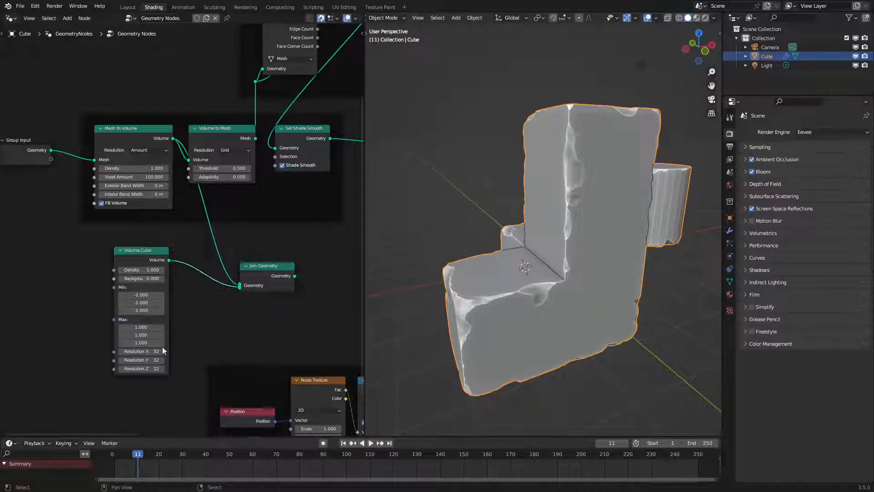
Step: Set the Volume Cube's X, Y and Z resolution to 2
{"action": "left_click_drag", "start_coordinate": [145, 351], "coordinate": [145, 368]}
{"action": "type", "text": "2"}
{"action": "key", "text": "Return"}
Step: Feed the joined volumes into Volume to Mesh and preview that node's output in the viewport
{"action": "left_click_drag", "start_coordinate": [294, 275], "coordinate": [195, 163]}
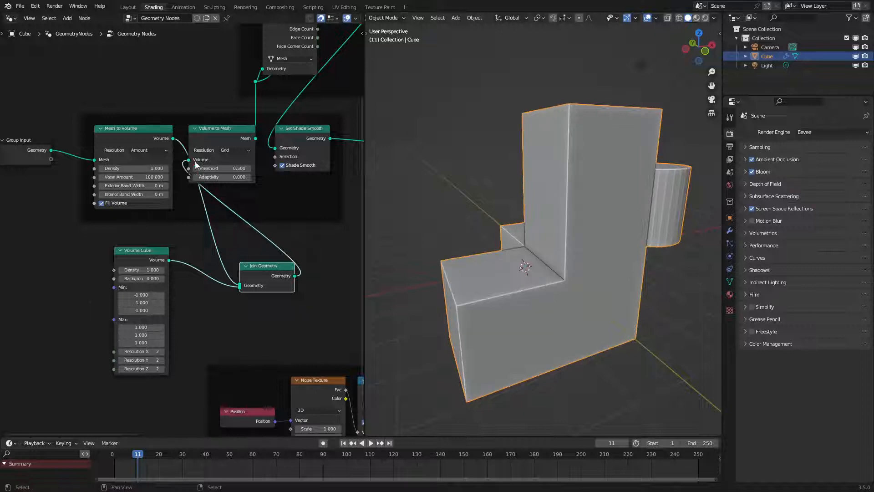
{"action": "left_click", "coordinate": [245, 148]}
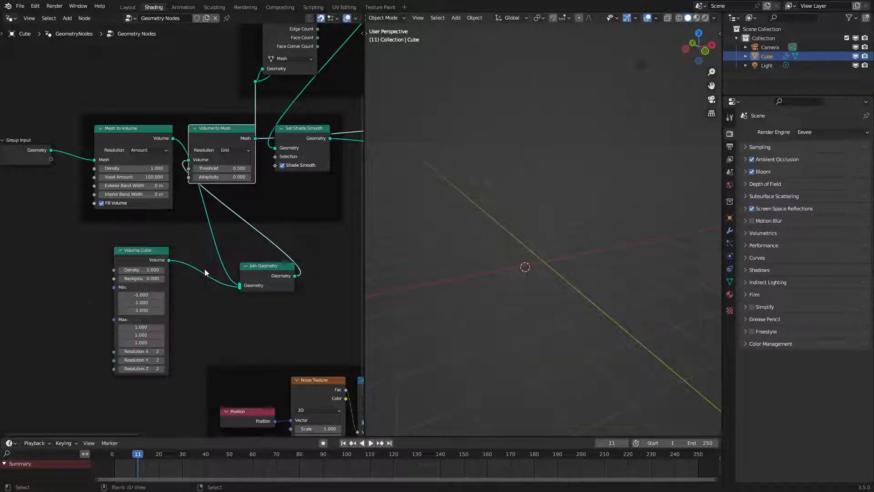
{"action": "right_click_drag", "start_coordinate": [204, 269], "coordinate": [207, 308], "text": "ctrl"}
{"action": "key", "text": "ctrl+z"}
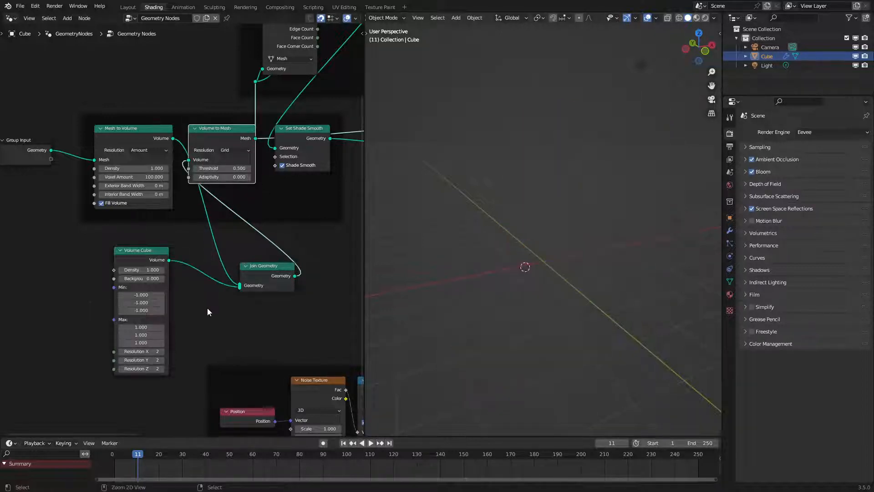
Step: Link the Mesh to Volume output directly to Volume to Mesh in place of the joined volumes
{"action": "left_click_drag", "start_coordinate": [147, 270], "coordinate": [120, 327]}
{"action": "right_click", "coordinate": [143, 299]}
{"action": "left_click_drag", "start_coordinate": [173, 139], "coordinate": [194, 171]}
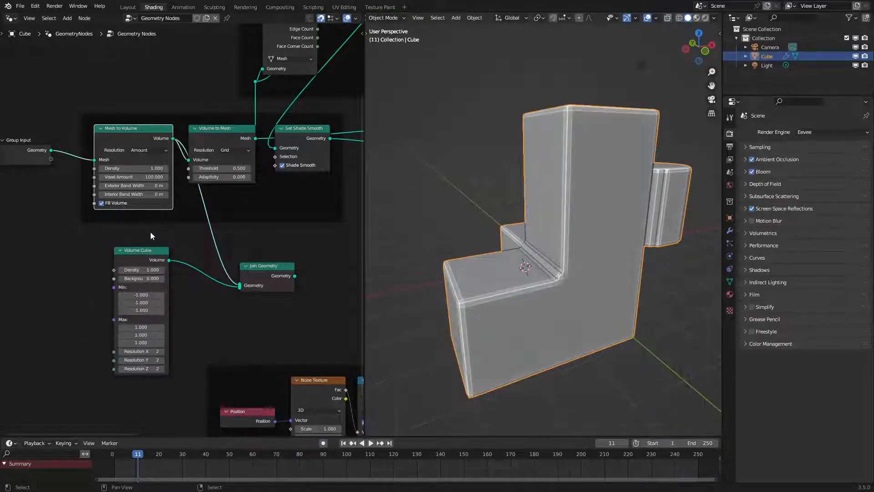
Step: Delete the Volume Cube and Join Geometry nodes
{"action": "left_click_drag", "start_coordinate": [150, 231], "coordinate": [311, 319]}
{"action": "key", "text": "x"}
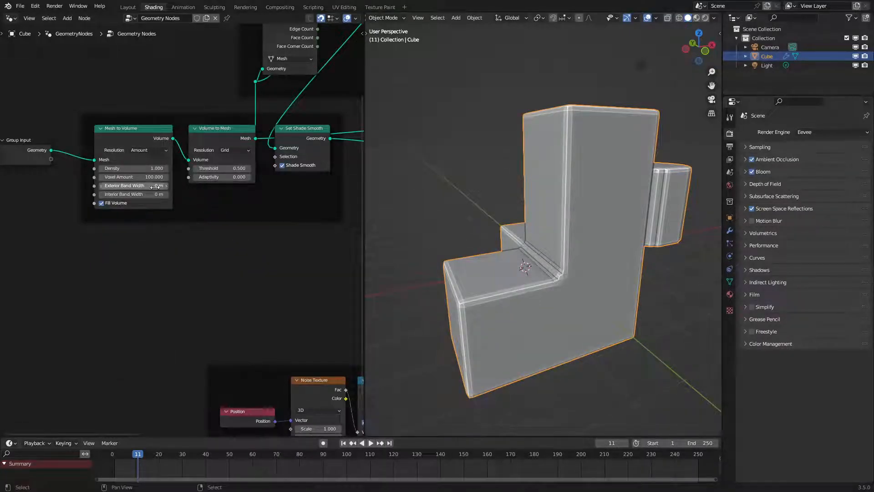
{"action": "left_click_drag", "start_coordinate": [156, 186], "coordinate": [143, 169]}
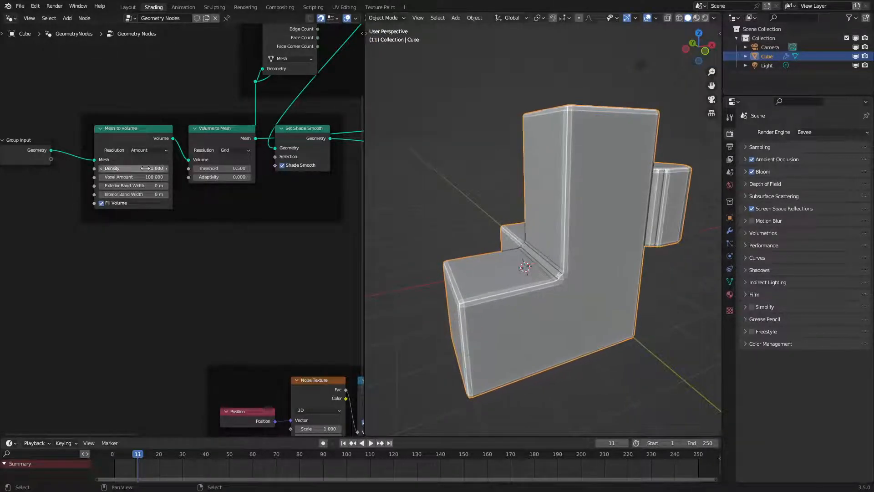
Step: Move the frame holding the Greater Than, Domain Size and Delete Geometry nodes closer above the volume nodes and label it "Safeguard"
{"action": "scroll", "coordinate": [278, 220], "scroll_direction": "down", "scroll_amount": 3}
{"action": "middle_click_drag", "start_coordinate": [278, 220], "coordinate": [192, 223]}
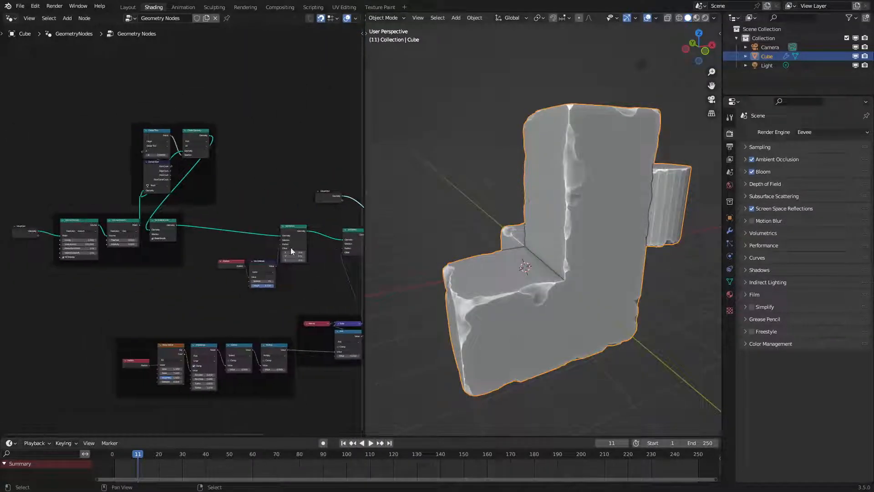
{"action": "scroll", "coordinate": [211, 185], "scroll_direction": "up", "scroll_amount": 2}
{"action": "middle_click_drag", "start_coordinate": [211, 185], "coordinate": [288, 273]}
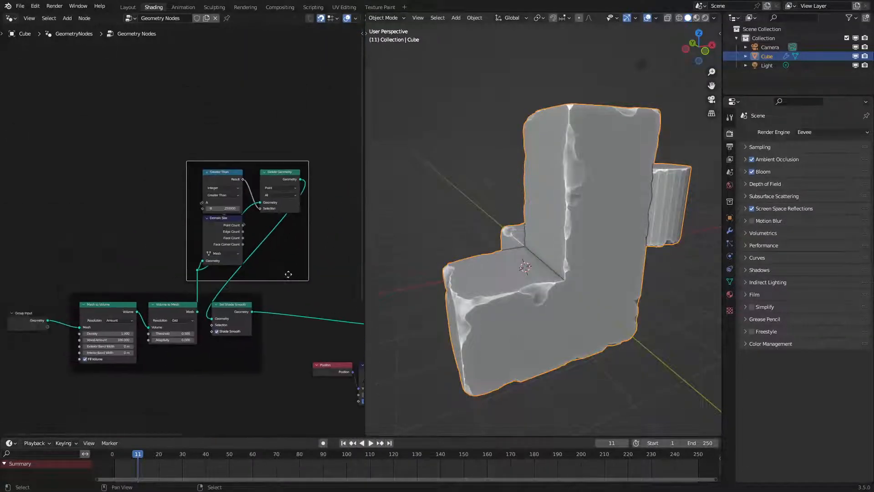
{"action": "left_click_drag", "start_coordinate": [289, 273], "coordinate": [223, 271]}
{"action": "scroll", "coordinate": [237, 252], "scroll_direction": "up", "scroll_amount": 2}
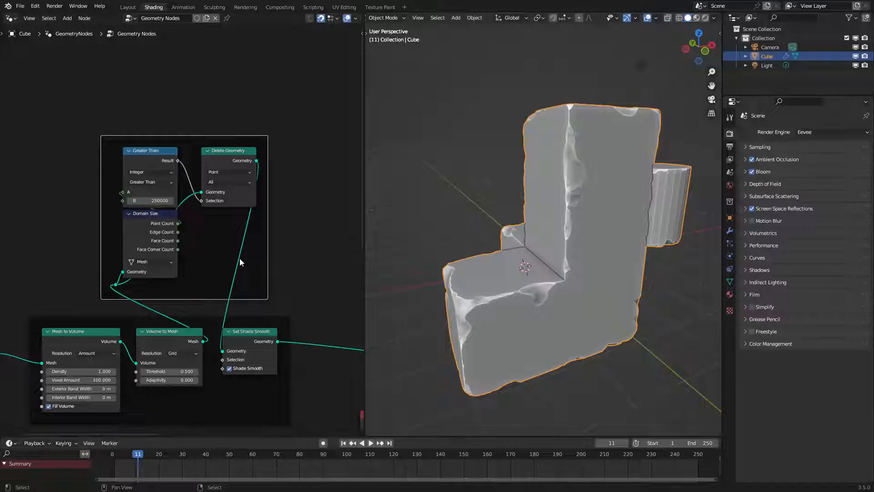
{"action": "key", "text": "F2"}
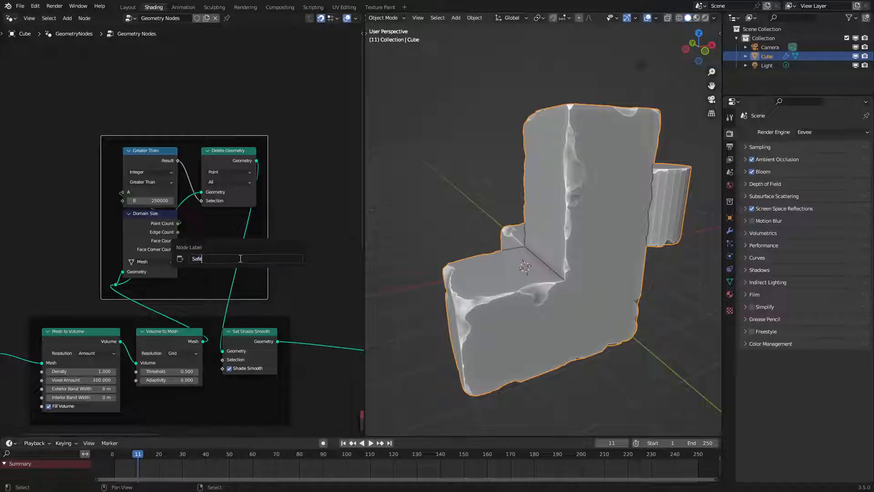
{"action": "type", "text": "SafeGu"}
{"action": "key", "text": "BackSpace"}
{"action": "key", "text": "BackSpace"}
{"action": "type", "text": "guard"}
{"action": "key", "text": "Return"}
Step: Label the frame around Mesh to Volume, Volume to Mesh and Set Shade Smooth "Remesh"
{"action": "left_click", "coordinate": [262, 314]}
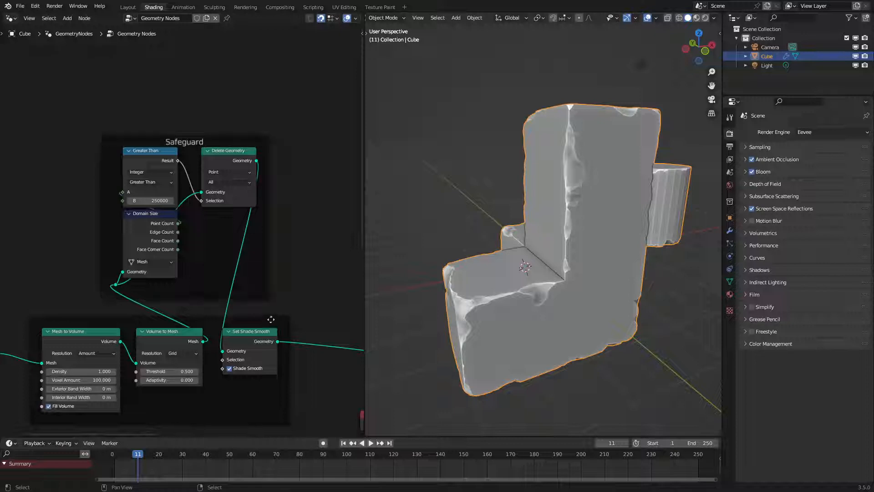
{"action": "left_click", "coordinate": [271, 320]}
{"action": "key", "text": "F2"}
{"action": "type", "text": "Remesh"}
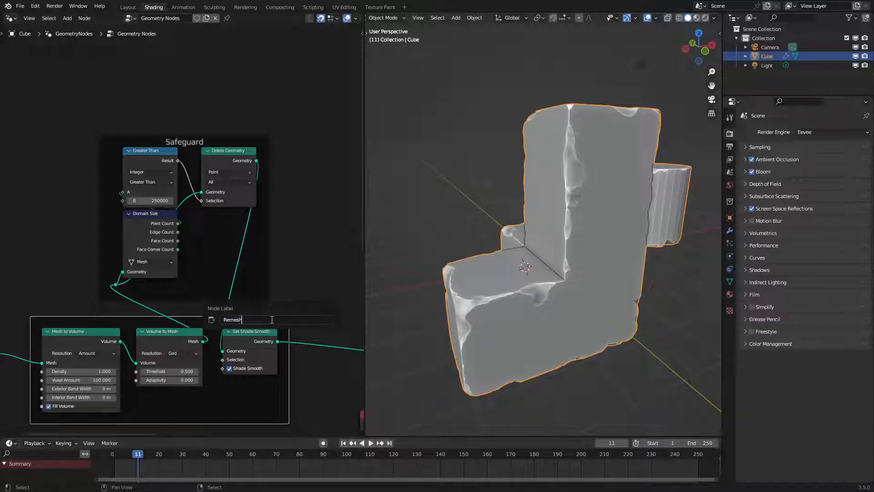
{"action": "key", "text": "Return"}
Step: Join the Position, Blur Attribute and first Set Position nodes in a frame labelled "Smooth Mesh"
{"action": "scroll", "coordinate": [320, 316], "scroll_direction": "down", "scroll_amount": 6}
{"action": "middle_click_drag", "start_coordinate": [320, 316], "coordinate": [76, 240]}
{"action": "scroll", "coordinate": [23, 236], "scroll_direction": "up", "scroll_amount": 5}
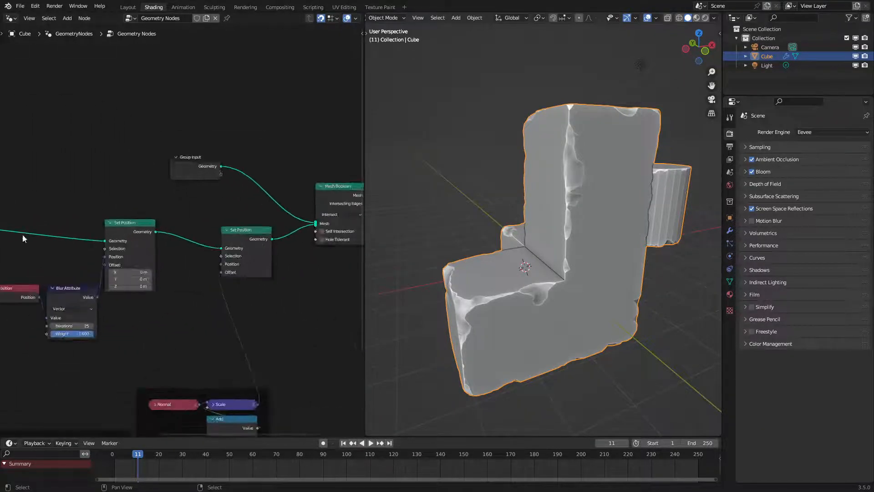
{"action": "middle_click_drag", "start_coordinate": [23, 234], "coordinate": [130, 242]}
{"action": "left_click_drag", "start_coordinate": [91, 217], "coordinate": [318, 351]}
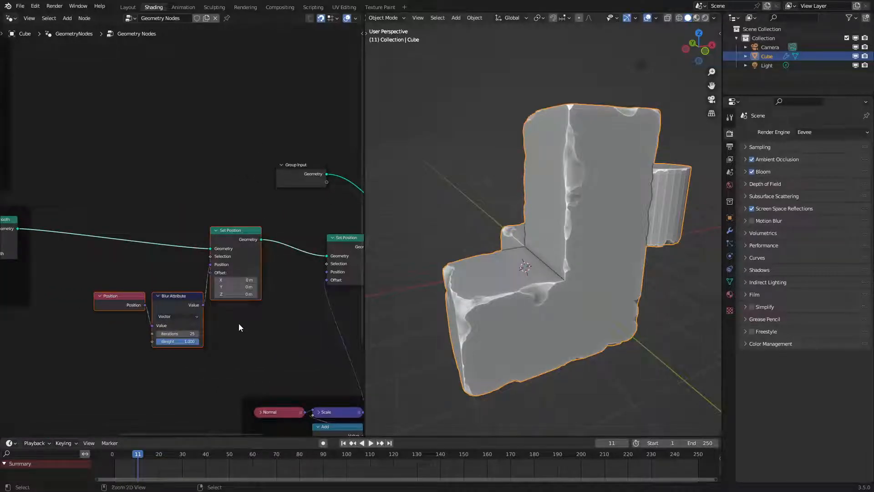
{"action": "key", "text": "ctrl+j"}
{"action": "key", "text": "F2"}
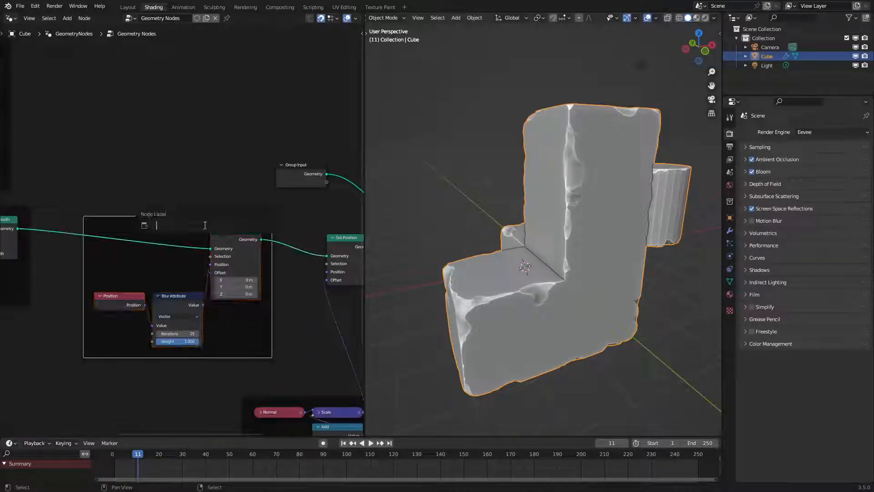
{"action": "type", "text": "Smo"}
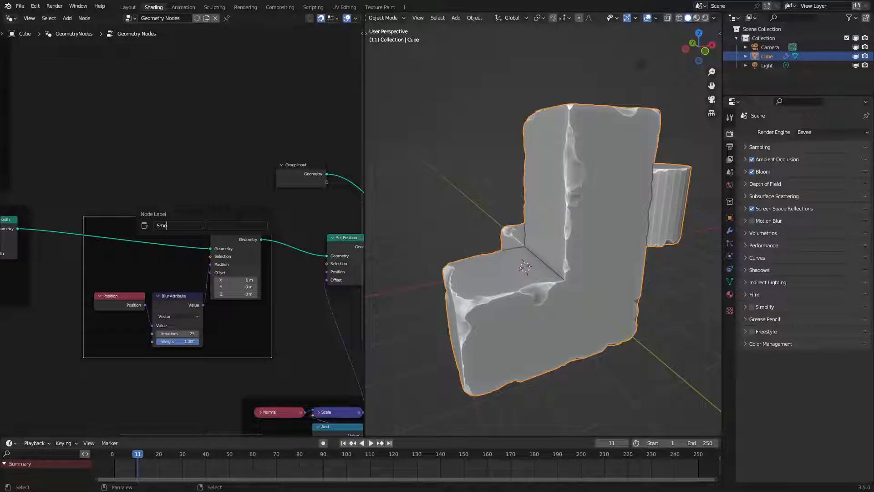
{"action": "type", "text": "oth Mesh"}
{"action": "key", "text": "Return"}
Step: Tuck the Position and Blur Attribute nodes beneath Set Position and move the Smooth Mesh frame nearer to Set Shade Smooth
{"action": "left_click", "coordinate": [197, 304]}
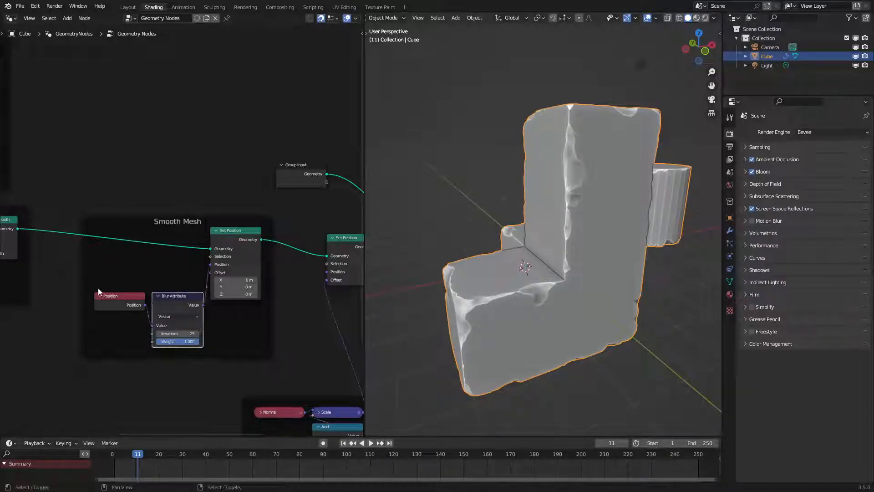
{"action": "left_click", "coordinate": [115, 302], "text": "shift"}
{"action": "left_click_drag", "start_coordinate": [116, 302], "coordinate": [174, 316]}
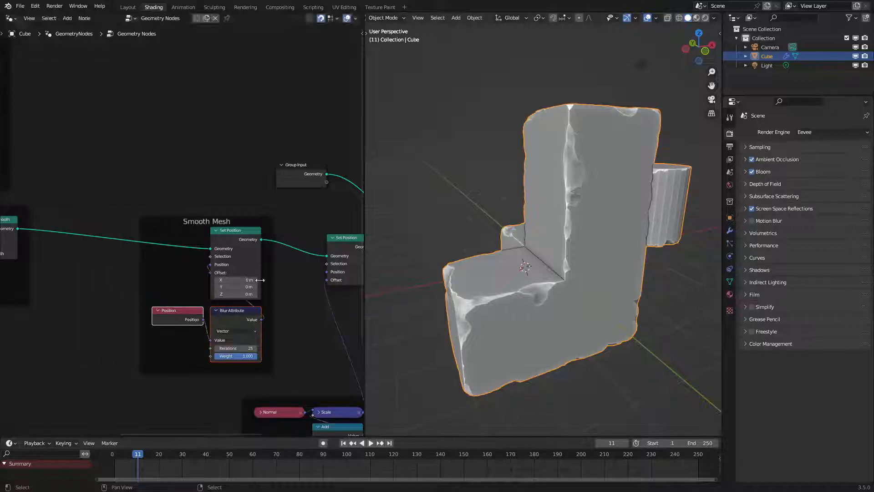
{"action": "left_click_drag", "start_coordinate": [265, 280], "coordinate": [189, 269]}
Step: Label the frame around the Noise Texture, Map Range, Subtract and Multiply nodes "Noise Displace"
{"action": "scroll", "coordinate": [219, 282], "scroll_direction": "down", "scroll_amount": 2}
{"action": "middle_click_drag", "start_coordinate": [246, 298], "coordinate": [276, 198]}
{"action": "scroll", "coordinate": [211, 284], "scroll_direction": "up", "scroll_amount": 1}
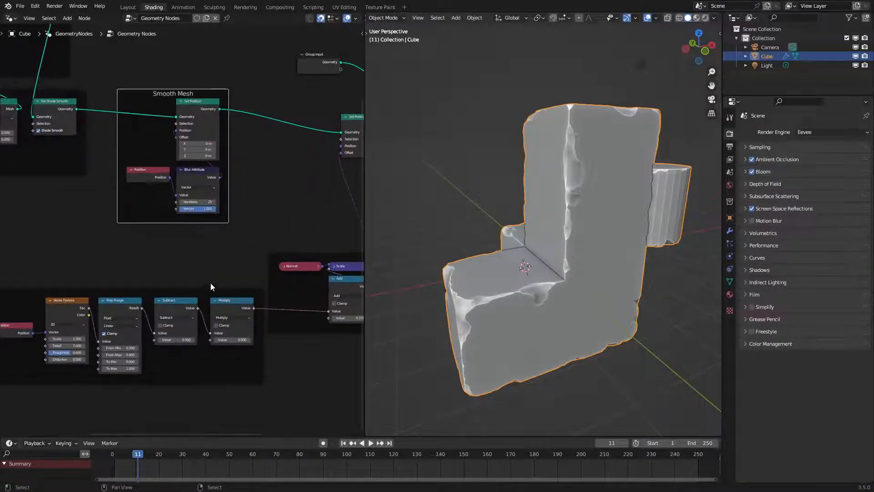
{"action": "left_click", "coordinate": [184, 293]}
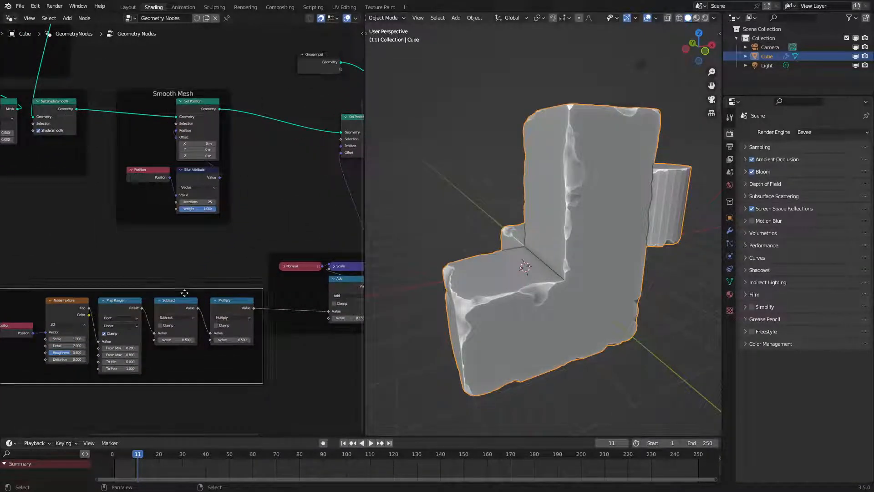
{"action": "key", "text": "F2"}
{"action": "type", "text": "Noise Displac"}
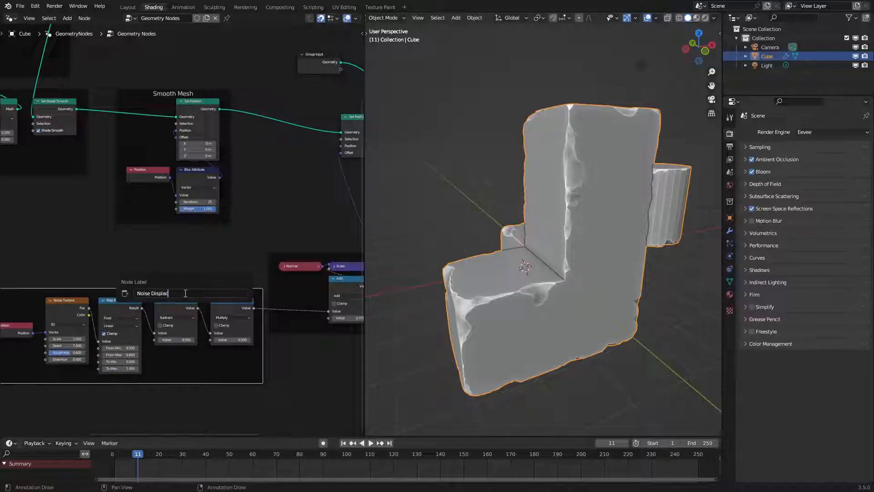
{"action": "type", "text": "e"}
{"action": "key", "text": "Return"}
Step: Move the second Set Position node closer to the Smooth Mesh frame and put the Mesh Boolean node in its own frame
{"action": "middle_click_drag", "start_coordinate": [205, 253], "coordinate": [77, 282]}
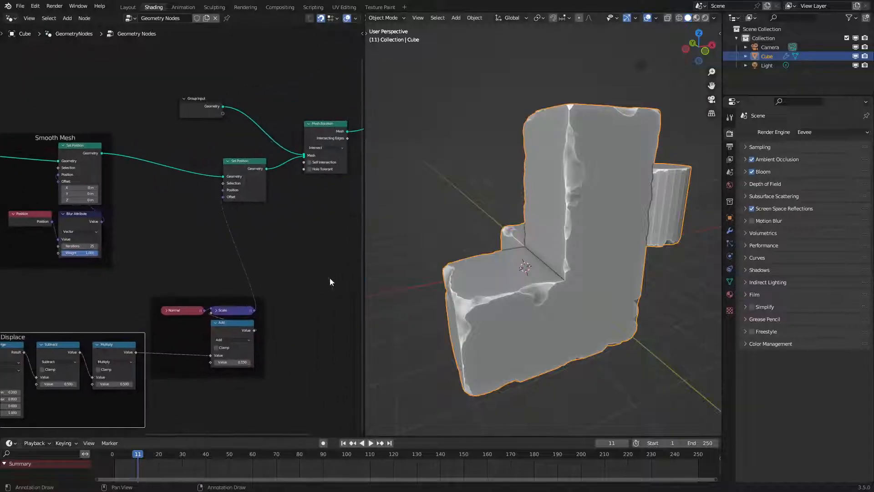
{"action": "left_click_drag", "start_coordinate": [236, 165], "coordinate": [199, 153]}
{"action": "left_click_drag", "start_coordinate": [283, 107], "coordinate": [346, 203]}
{"action": "key", "text": "ctrl+j"}
Step: Move the second Group Input node nearer to Mesh Boolean and shift the Mesh Boolean frame to make room for it
{"action": "middle_click_drag", "start_coordinate": [223, 69], "coordinate": [149, 184]}
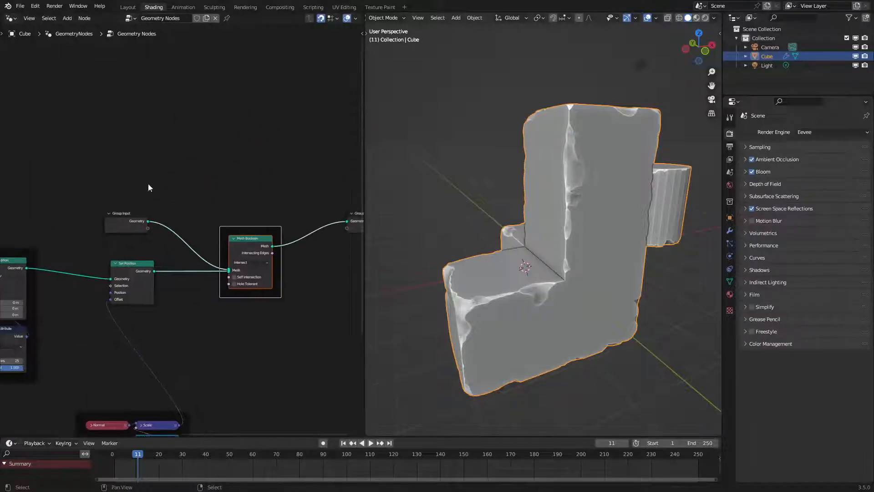
{"action": "left_click_drag", "start_coordinate": [115, 212], "coordinate": [191, 212]}
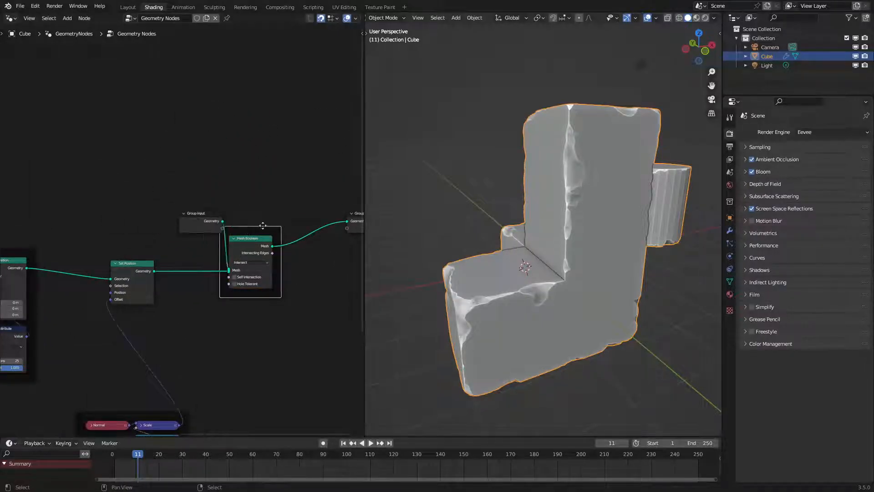
{"action": "left_click_drag", "start_coordinate": [255, 230], "coordinate": [283, 214]}
{"action": "scroll", "coordinate": [287, 282], "scroll_direction": "up", "scroll_amount": 2}
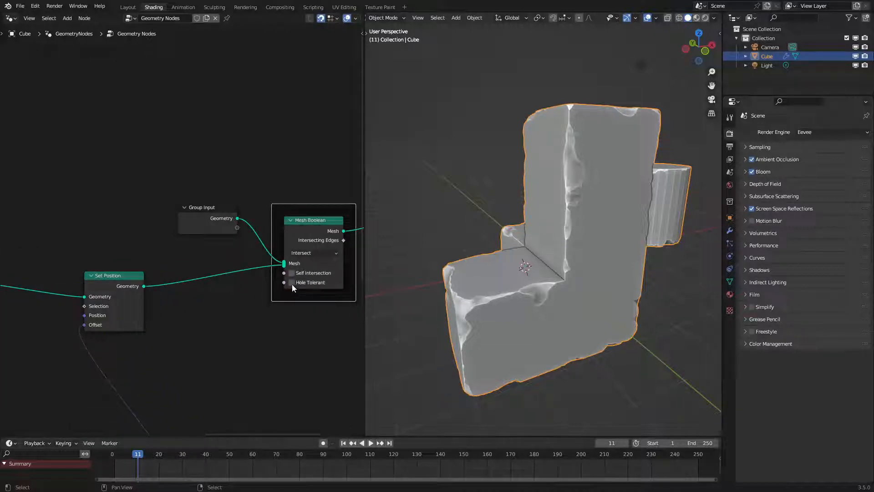
{"action": "left_click", "coordinate": [292, 284]}
{"action": "scroll", "coordinate": [170, 305], "scroll_direction": "down", "scroll_amount": 6}
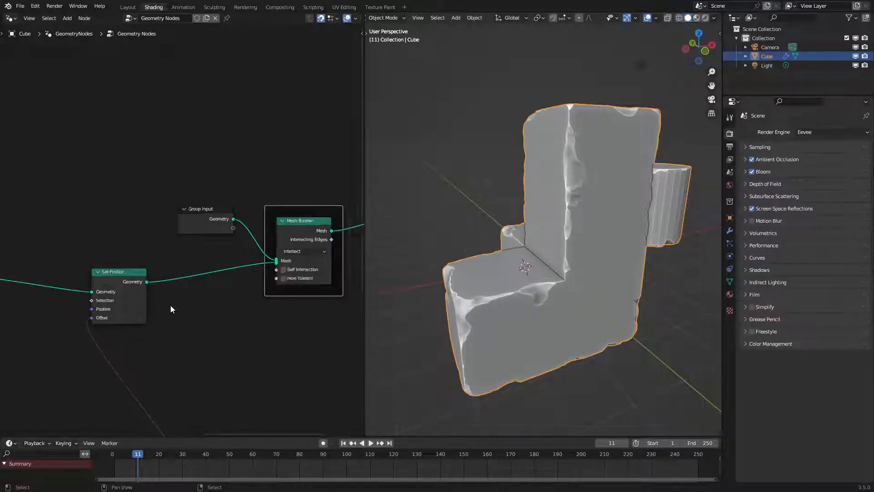
Step: Show the object in Material Preview shading and set its material's base color to a saturated red
{"action": "key", "text": "z"}
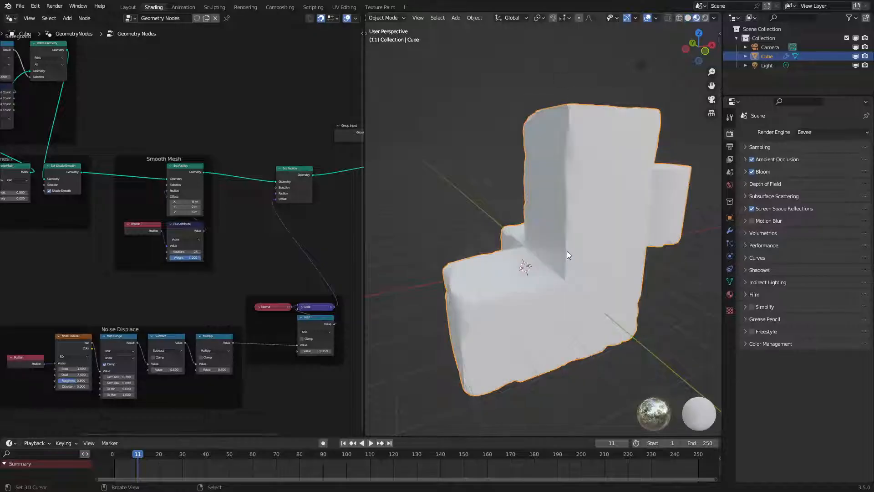
{"action": "left_click", "coordinate": [730, 294]}
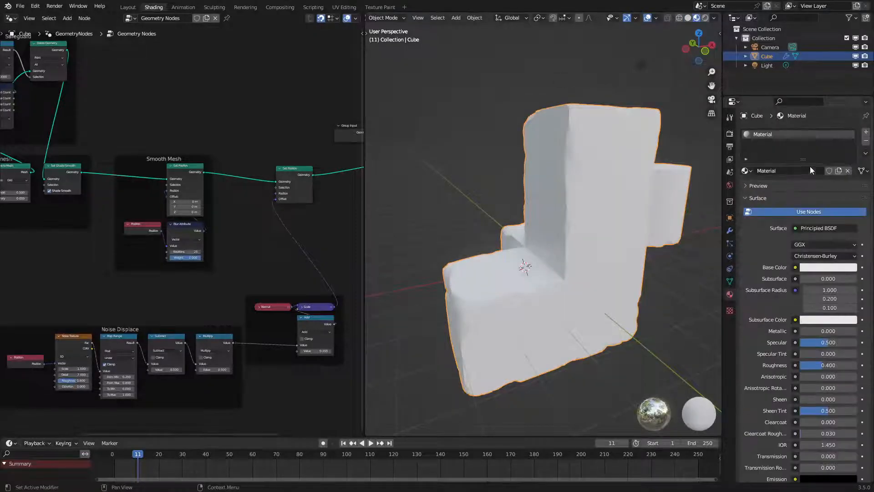
{"action": "left_click", "coordinate": [832, 266]}
{"action": "left_click_drag", "start_coordinate": [826, 192], "coordinate": [802, 205]}
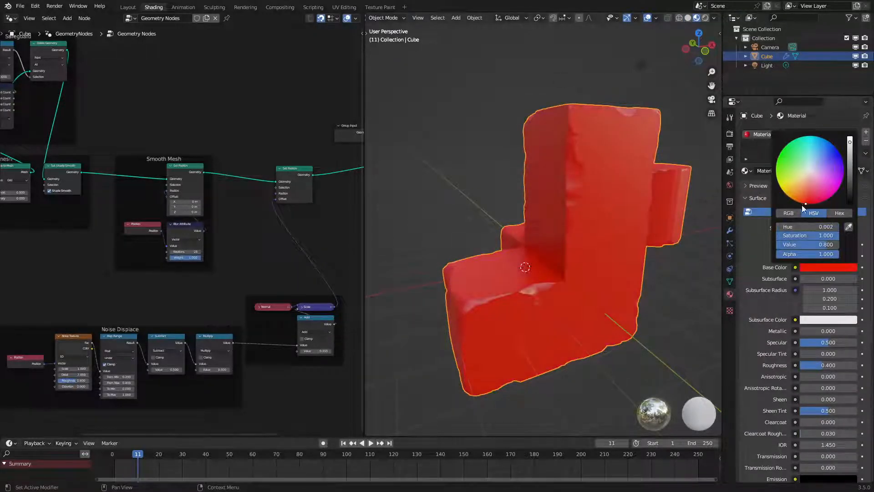
Step: Switch the node editor to the Shader Editor and bring the material's nodes into view
{"action": "left_click", "coordinate": [11, 19]}
{"action": "left_click", "coordinate": [37, 109]}
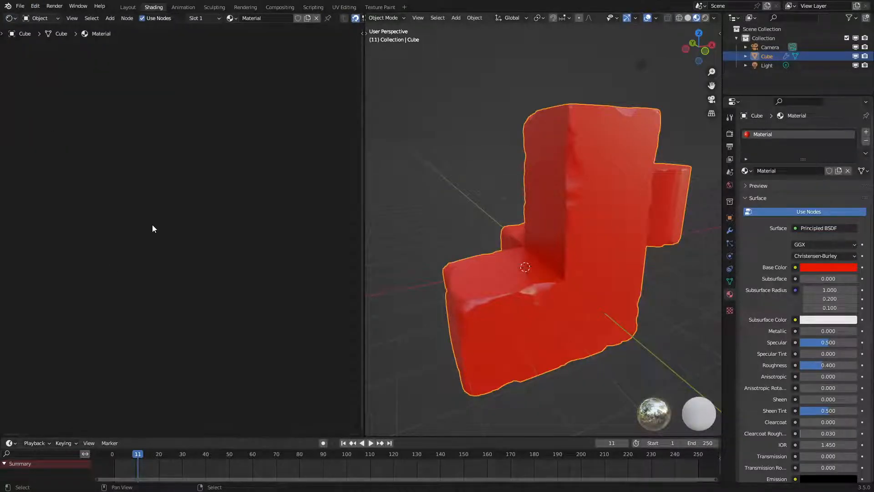
{"action": "key", "text": "Home"}
{"action": "scroll", "coordinate": [76, 173], "scroll_direction": "up", "scroll_amount": 2}
{"action": "middle_click_drag", "start_coordinate": [76, 173], "coordinate": [159, 199]}
{"action": "key", "text": "shift+a"}
{"action": "left_click", "coordinate": [184, 198]}
{"action": "type", "text": "d"}
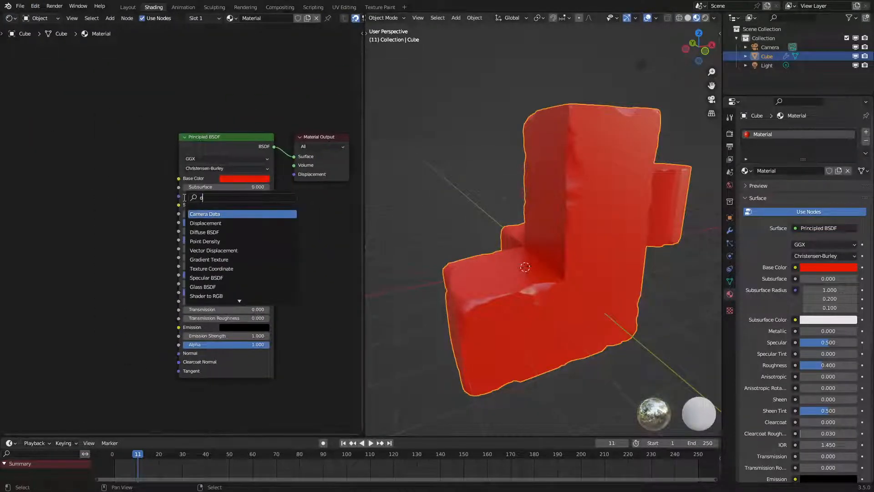
{"action": "type", "text": "ua"}
{"action": "key", "text": "Escape"}
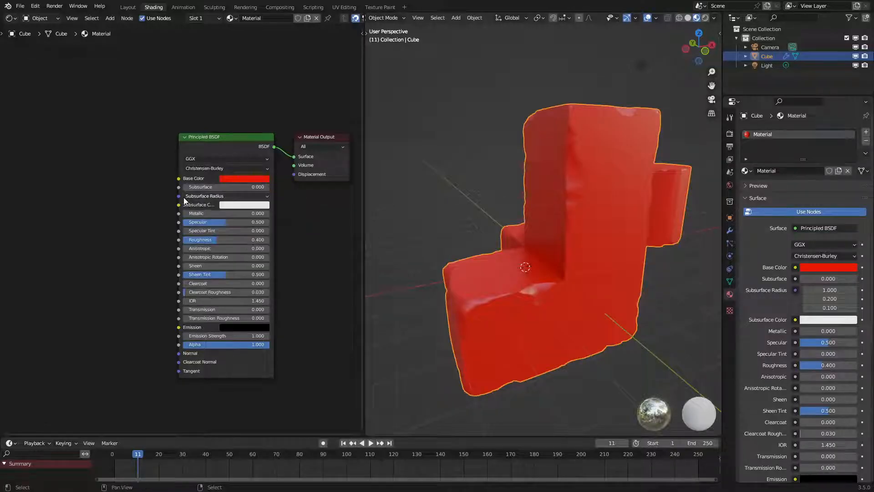
Step: Add a UV Map node beside the Principled BSDF
{"action": "key", "text": "shift+a"}
{"action": "left_click", "coordinate": [185, 201]}
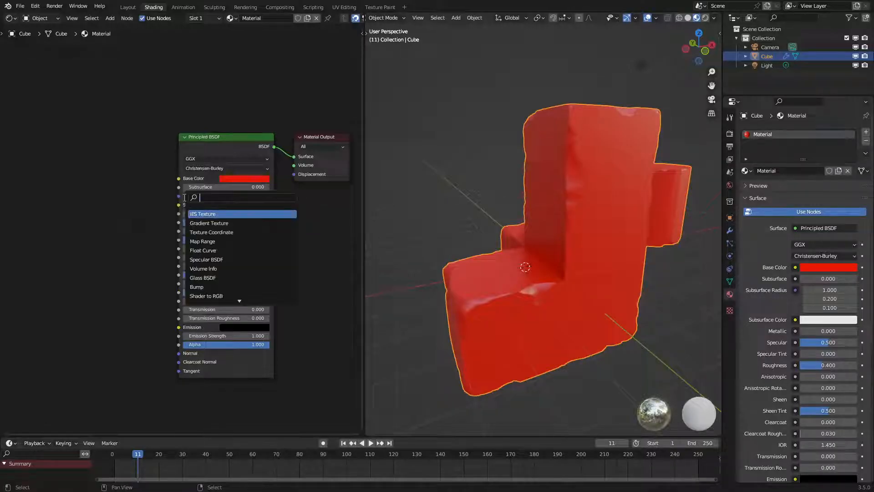
{"action": "type", "text": "u"}
{"action": "left_click", "coordinate": [204, 215]}
{"action": "left_click", "coordinate": [124, 232]}
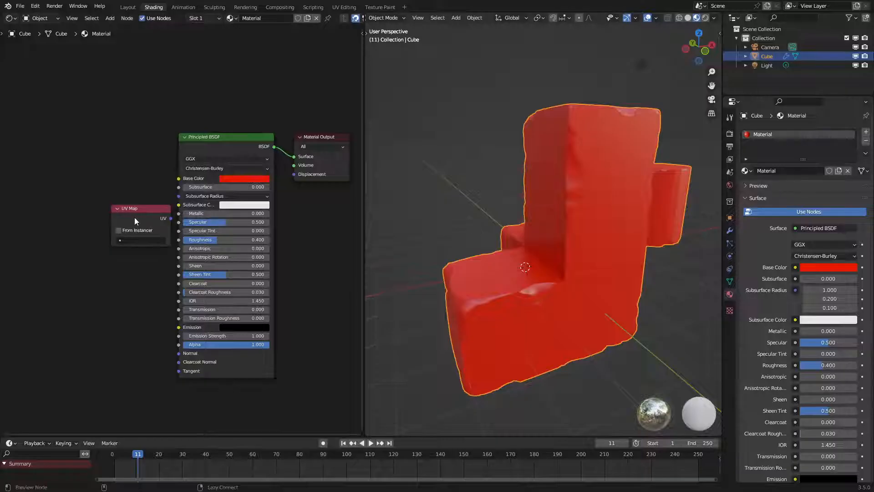
Step: Preview the UV Map node on the material surface, select the UVMap layer for it, and inspect the chipped edges from other sides
{"action": "middle_click_drag", "start_coordinate": [145, 223], "coordinate": [199, 262]}
{"action": "left_click", "coordinate": [197, 262], "text": "ctrl+shift"}
{"action": "left_click_drag", "start_coordinate": [199, 262], "coordinate": [132, 219]}
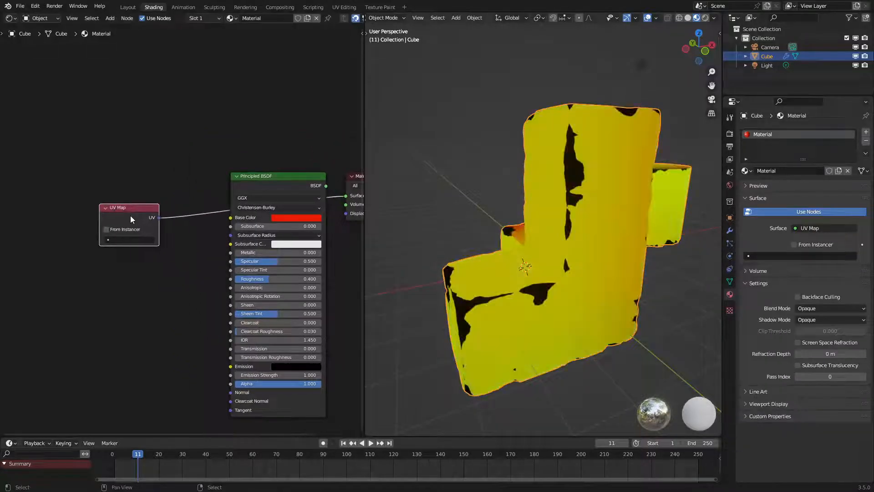
{"action": "left_click", "coordinate": [135, 242]}
{"action": "left_click", "coordinate": [134, 255]}
{"action": "middle_click_drag", "start_coordinate": [419, 244], "coordinate": [518, 263]}
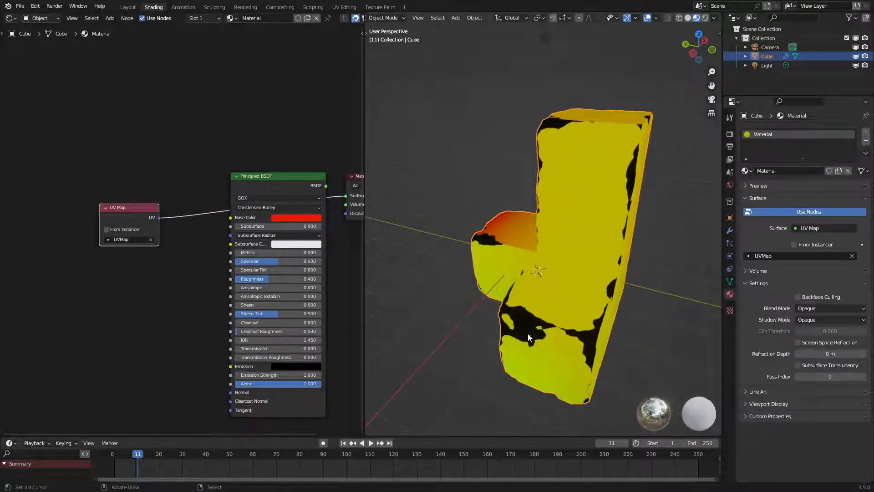
{"action": "middle_click_drag", "start_coordinate": [528, 337], "coordinate": [499, 237]}
{"action": "middle_click_drag", "start_coordinate": [166, 228], "coordinate": [210, 243]}
{"action": "left_click_drag", "start_coordinate": [201, 235], "coordinate": [127, 273]}
{"action": "type", "text": "disp"}
{"action": "key", "text": "Return"}
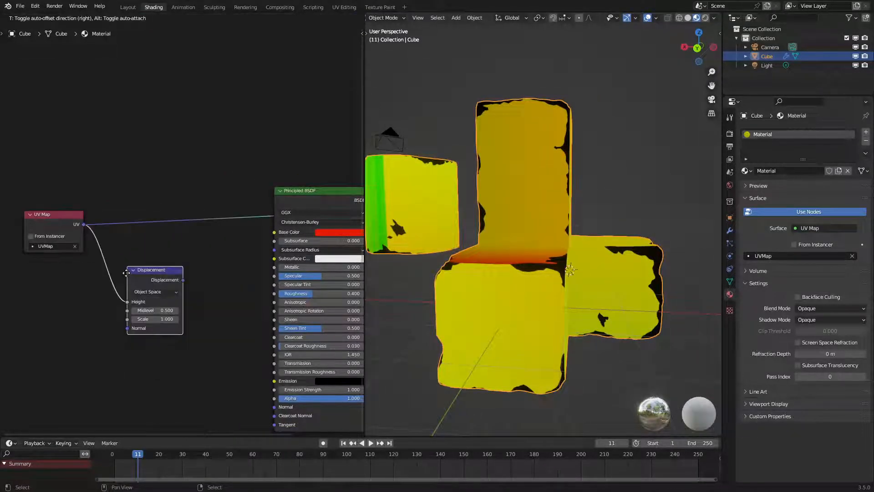
{"action": "key", "text": "Escape"}
Step: Add a Vector Math node set to Distance, fed by the UV Map output
{"action": "left_click_drag", "start_coordinate": [84, 224], "coordinate": [144, 282]}
{"action": "type", "text": "dis"}
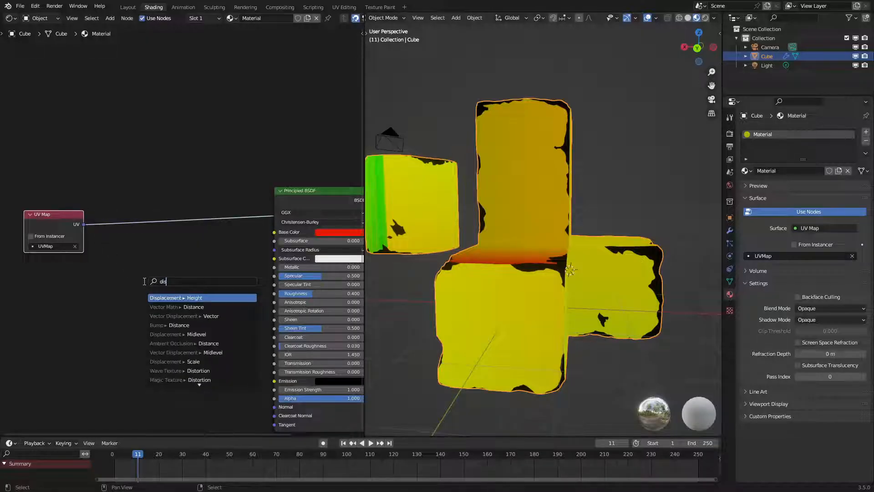
{"action": "type", "text": "t"}
{"action": "key", "text": "Return"}
{"action": "left_click", "coordinate": [104, 266]}
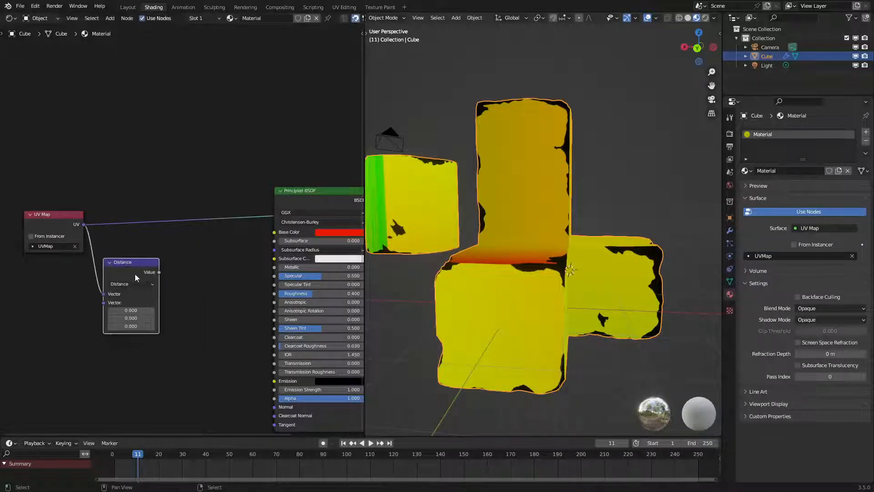
Step: Add a Math node set to Greater Than, fed by the Distance value, and preview it on the material surface
{"action": "left_click_drag", "start_coordinate": [159, 273], "coordinate": [183, 285]}
{"action": "type", "text": "gr"}
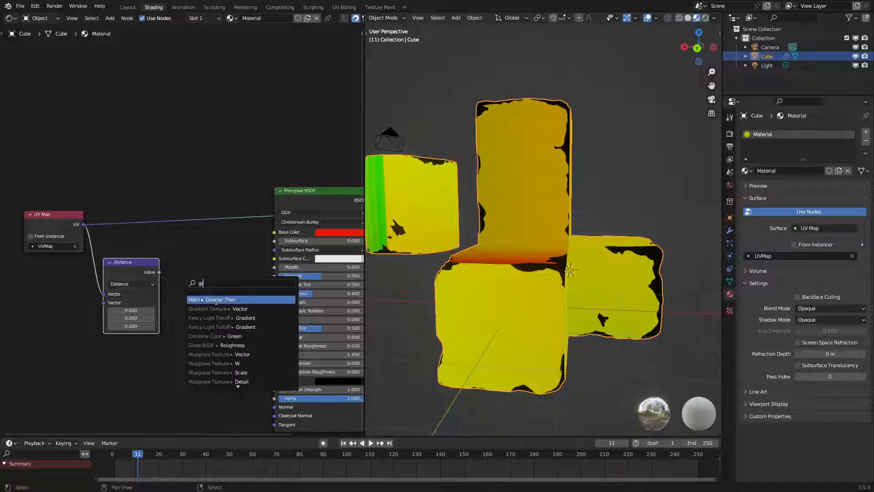
{"action": "left_click", "coordinate": [217, 301]}
{"action": "left_click", "coordinate": [206, 292]}
{"action": "left_click", "coordinate": [206, 293]}
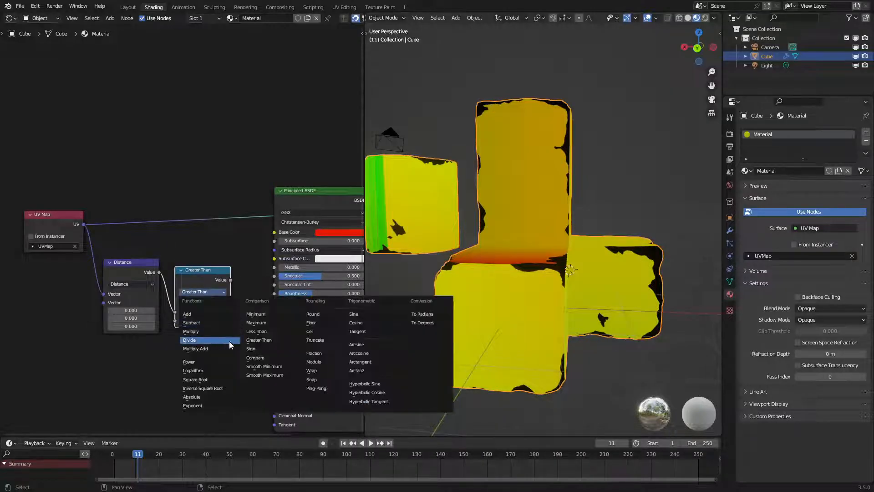
{"action": "left_click", "coordinate": [206, 283], "text": "ctrl+shift"}
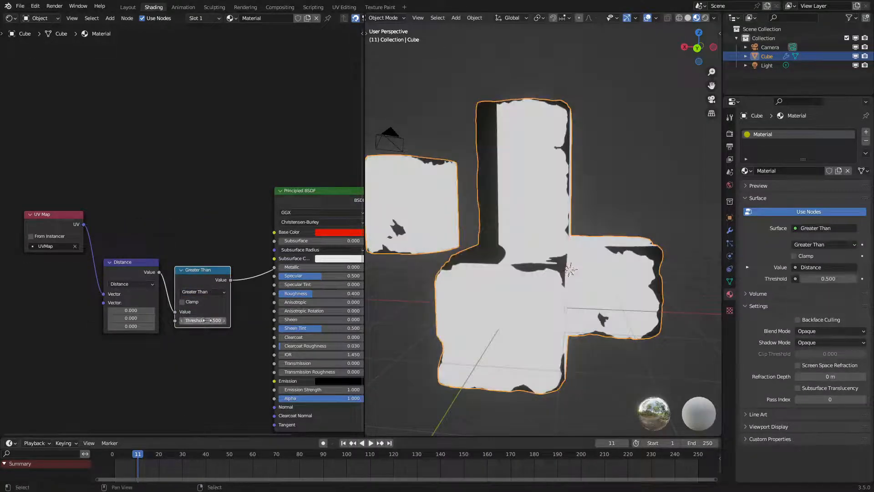
Step: Set the Greater Than threshold to 0 and view the resulting chip mask from another side of the model
{"action": "left_click_drag", "start_coordinate": [203, 320], "coordinate": [185, 320]}
{"action": "left_click", "coordinate": [203, 320]}
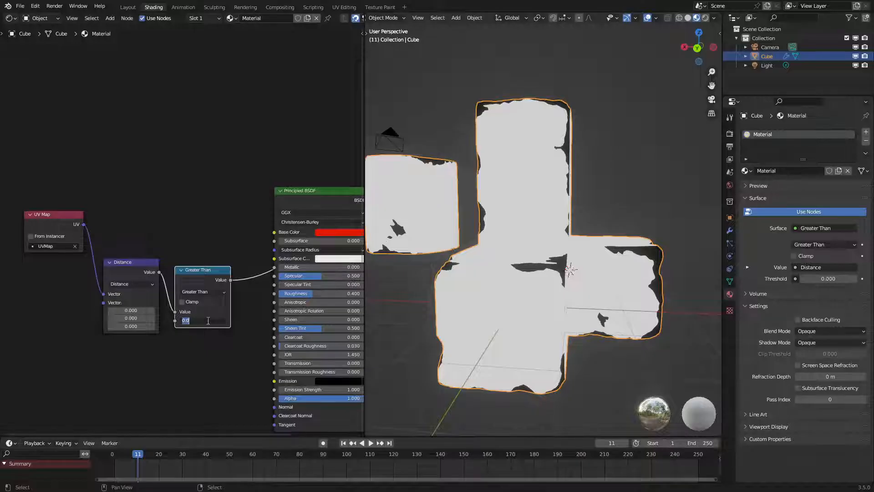
{"action": "type", "text": "0"}
{"action": "key", "text": "Return"}
{"action": "middle_click_drag", "start_coordinate": [534, 272], "coordinate": [619, 292]}
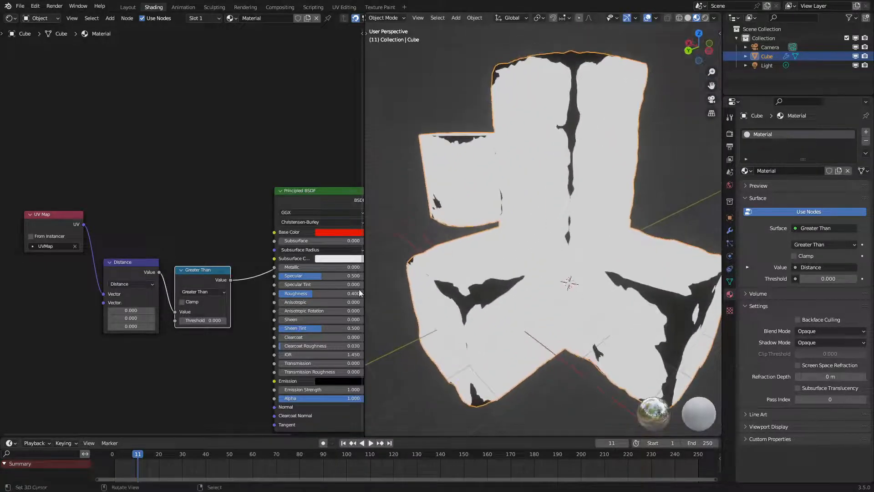
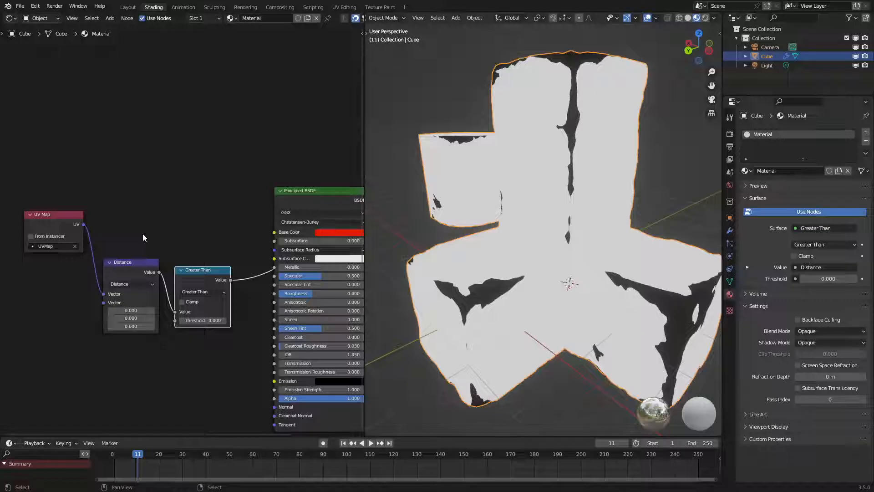
Step: Review the geometry node tree around the Mesh Boolean alongside the chipped model, and return to the Shader Editor in material preview
{"action": "middle_click_drag", "start_coordinate": [549, 209], "coordinate": [546, 260]}
{"action": "left_click", "coordinate": [11, 18]}
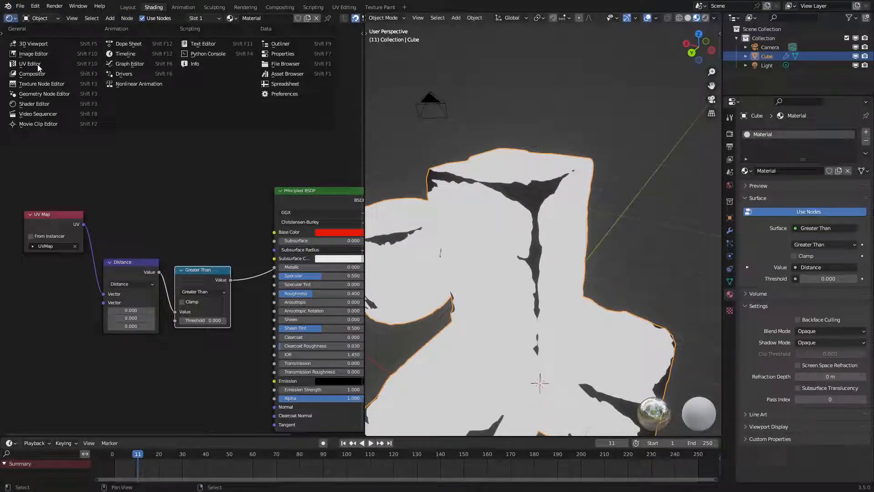
{"action": "left_click", "coordinate": [51, 104]}
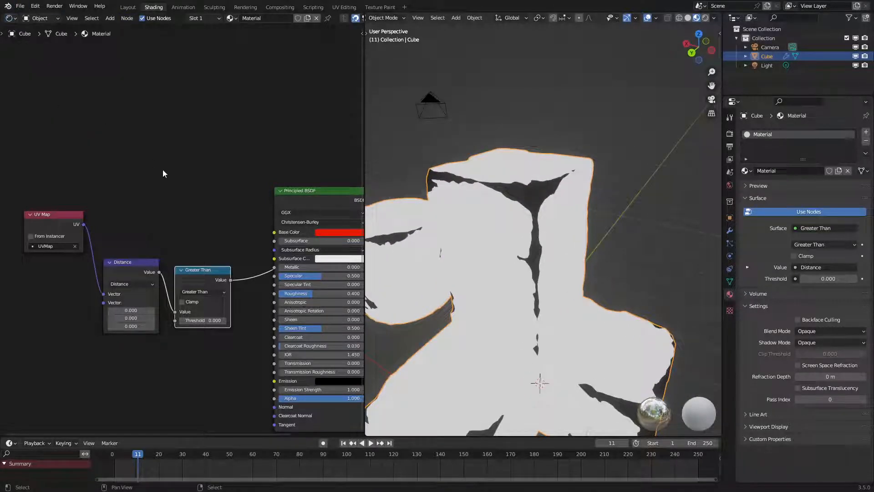
{"action": "left_click", "coordinate": [9, 18]}
{"action": "left_click", "coordinate": [64, 94]}
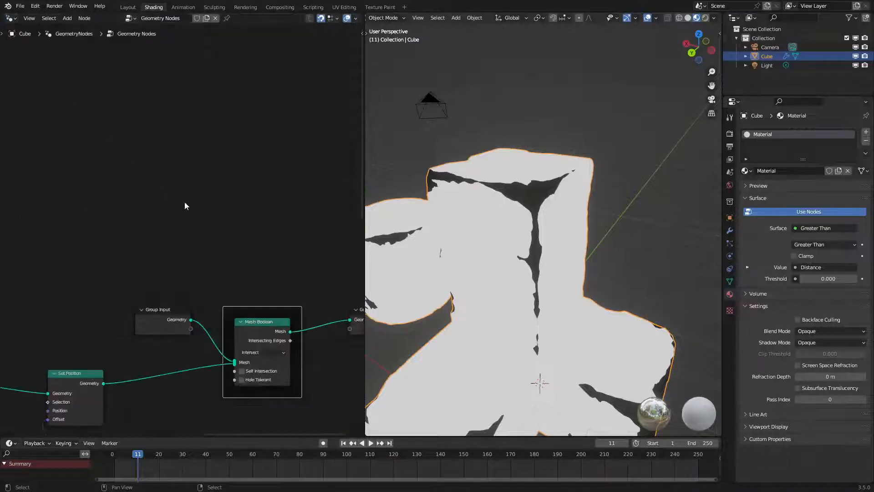
{"action": "scroll", "coordinate": [185, 201], "scroll_direction": "down", "scroll_amount": 3}
{"action": "scroll", "coordinate": [510, 178], "scroll_direction": "down", "scroll_amount": 5}
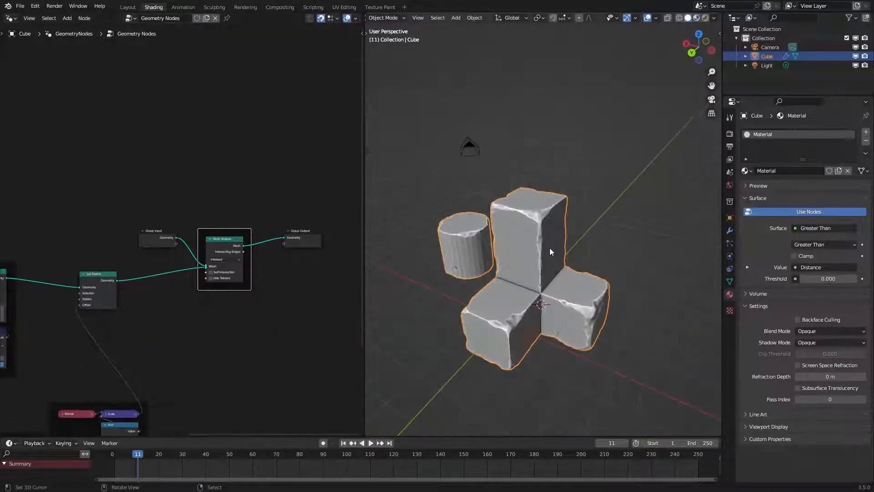
{"action": "key", "text": "z"}
{"action": "mouse_move", "coordinate": [589, 271]}
{"action": "middle_mouse_down"}
{"action": "mouse_move", "coordinate": [649, 244]}
{"action": "mouse_move", "coordinate": [609, 254]}
{"action": "middle_mouse_up"}
{"action": "left_click", "coordinate": [10, 18]}
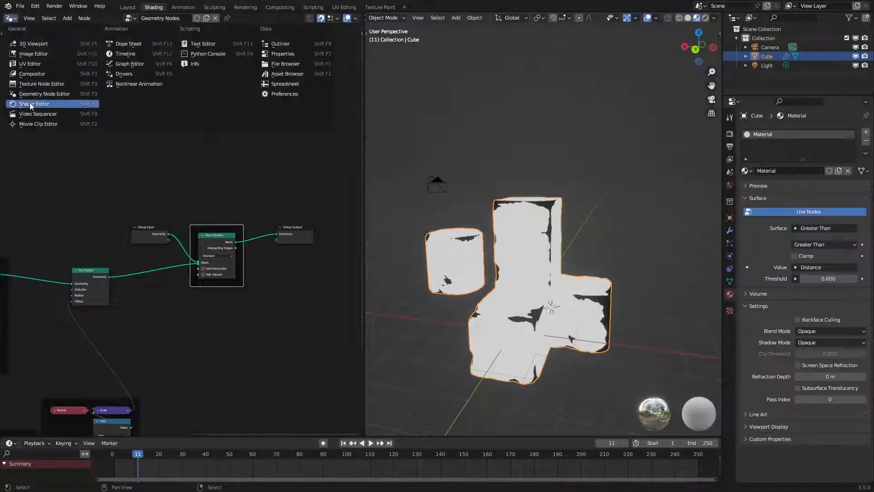
{"action": "left_click", "coordinate": [29, 102]}
Step: Add a Checker Texture driven by the UV Map output and connect its color to the Principled BSDF's Base Color
{"action": "left_click_drag", "start_coordinate": [91, 169], "coordinate": [146, 153]}
{"action": "type", "text": "check"}
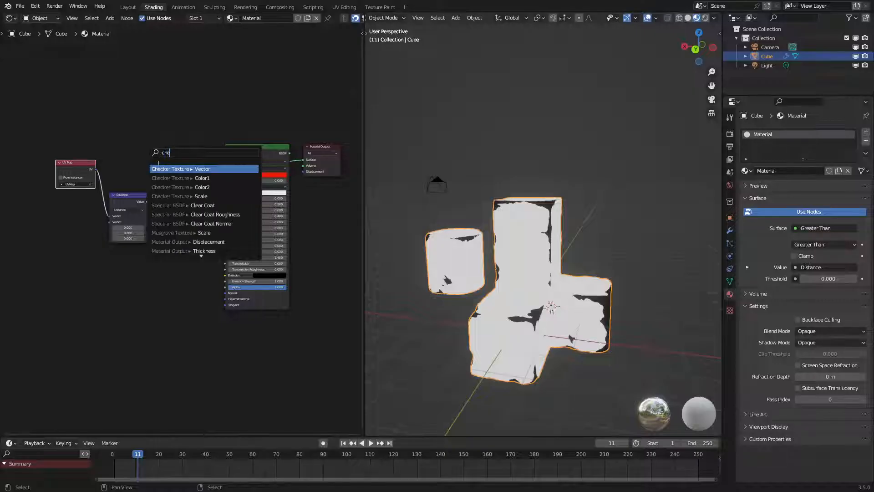
{"action": "key", "text": "Return"}
{"action": "left_click_drag", "start_coordinate": [180, 143], "coordinate": [225, 175]}
Step: Show the Principled BSDF on the material output again and raise the Checker Texture's scale to 39
{"action": "left_click", "coordinate": [245, 160]}
{"action": "left_click", "coordinate": [246, 152], "text": "ctrl+shift"}
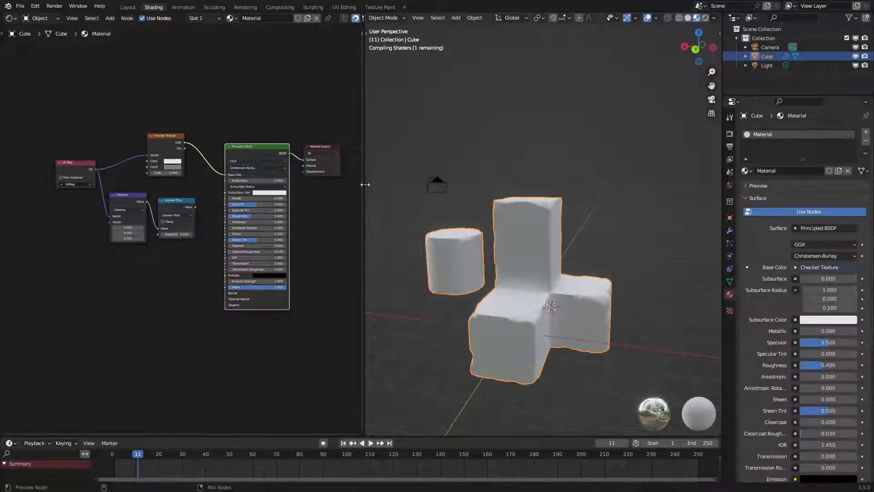
{"action": "left_click_drag", "start_coordinate": [158, 172], "coordinate": [211, 172], "text": "ctrl"}
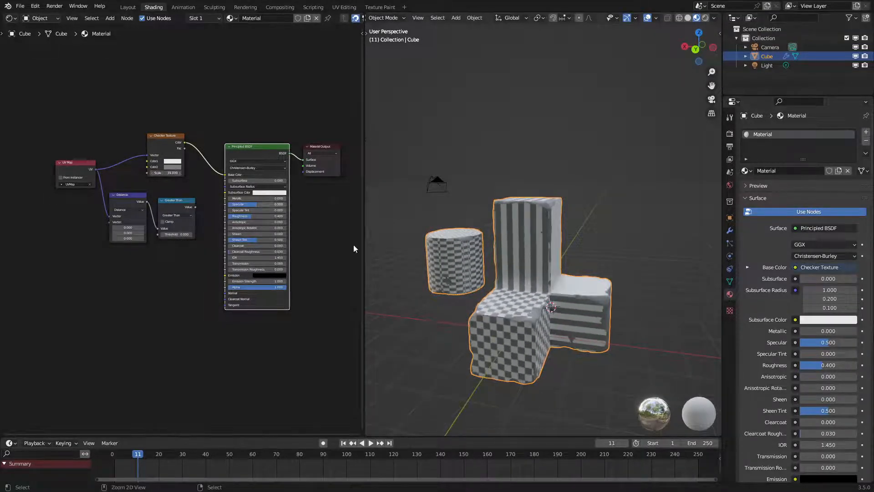
Step: Unwrap the whole mesh with Cube Projection and inspect the checker pattern around the chipped edges
{"action": "key", "text": "Tab"}
{"action": "key", "text": "u"}
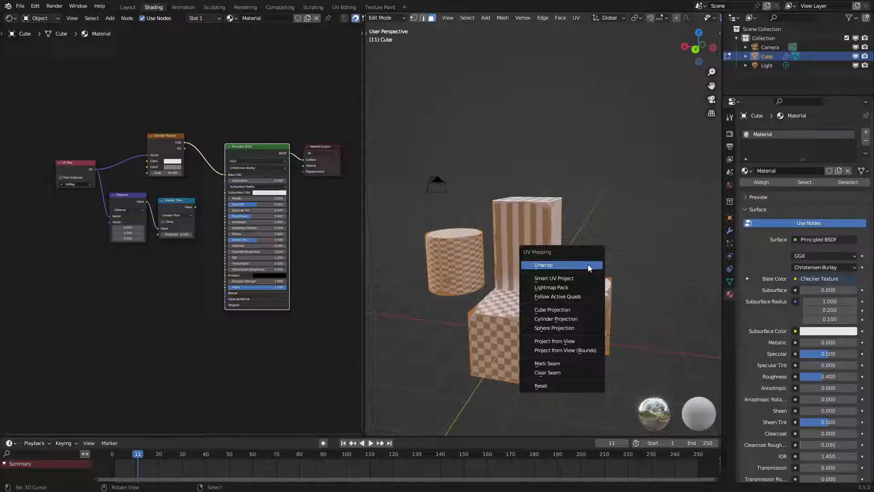
{"action": "left_click", "coordinate": [570, 302]}
{"action": "key", "text": "Tab"}
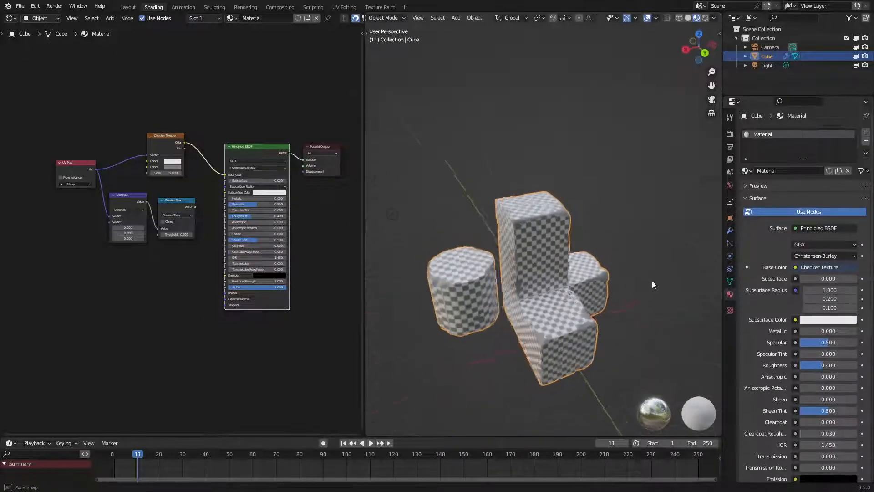
{"action": "scroll", "coordinate": [652, 281], "scroll_direction": "up", "scroll_amount": 5}
{"action": "middle_click_drag", "start_coordinate": [657, 294], "coordinate": [407, 292]}
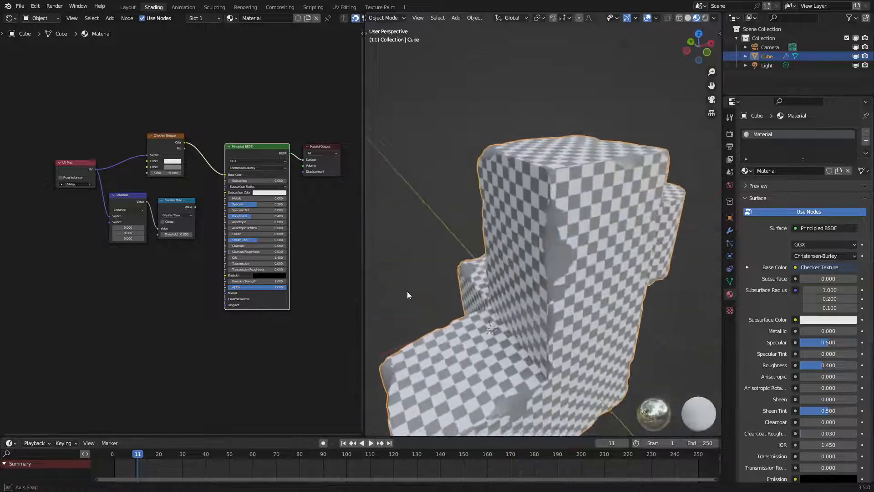
Step: Darken the Checker Texture's Color1 to a value of 0.104 and set its scale to 15
{"action": "scroll", "coordinate": [159, 180], "scroll_direction": "up", "scroll_amount": 6}
{"action": "middle_click_drag", "start_coordinate": [159, 166], "coordinate": [225, 296]}
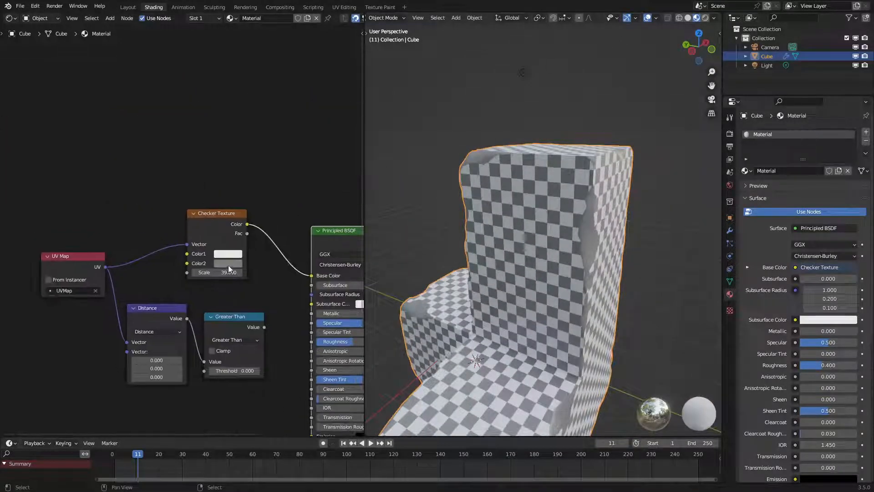
{"action": "left_click", "coordinate": [228, 249]}
{"action": "left_click", "coordinate": [227, 252]}
{"action": "scroll", "coordinate": [239, 183], "scroll_direction": "down", "scroll_amount": 3}
{"action": "scroll", "coordinate": [238, 183], "scroll_direction": "down", "scroll_amount": 3}
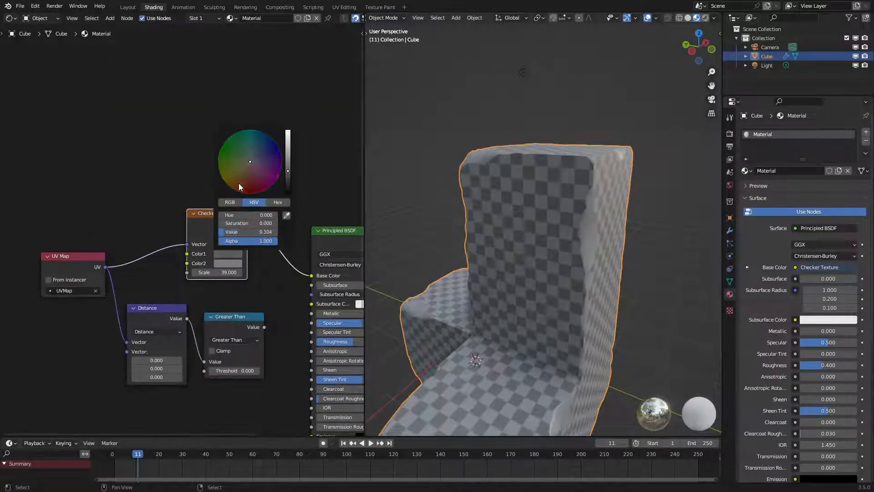
{"action": "left_click", "coordinate": [219, 272]}
{"action": "type", "text": "15"}
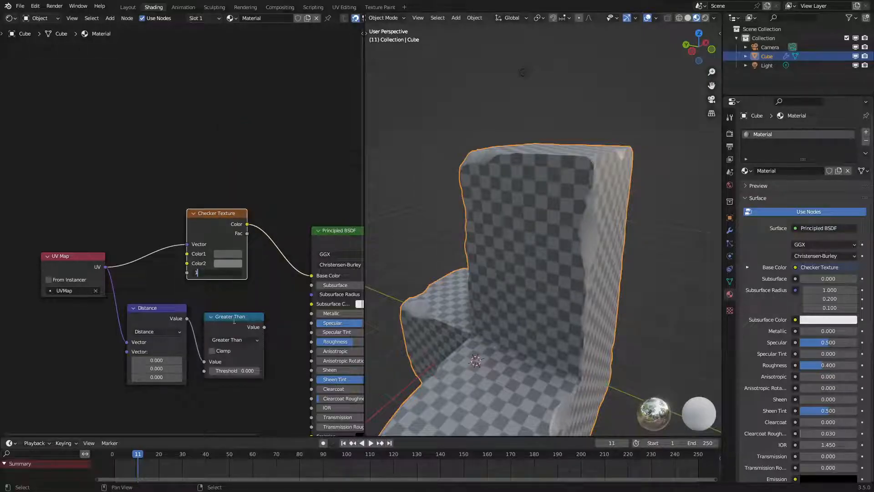
{"action": "key", "text": "Return"}
Step: Add a Monkey mesh inside the object, move it up beside the tall block, and inspect it up close in Object Mode
{"action": "scroll", "coordinate": [619, 267], "scroll_direction": "down", "scroll_amount": 4}
{"action": "middle_click_drag", "start_coordinate": [427, 306], "coordinate": [545, 260]}
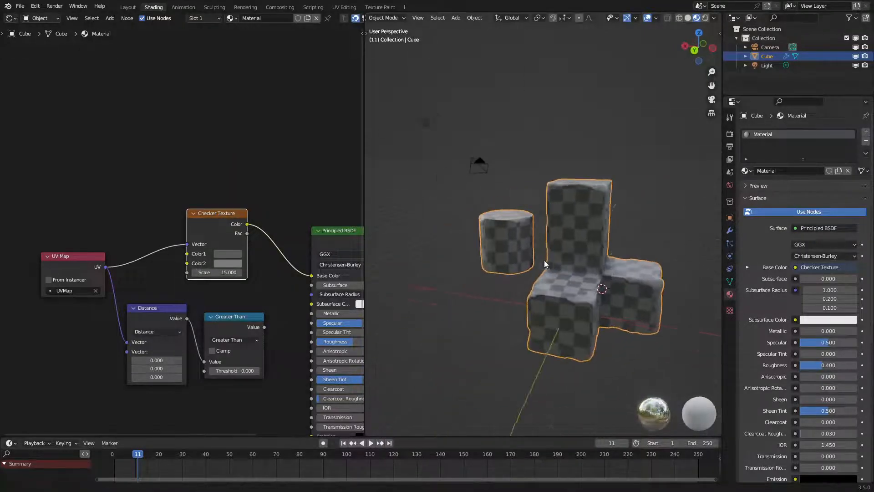
{"action": "key", "text": "Tab"}
{"action": "key", "text": "shift+a"}
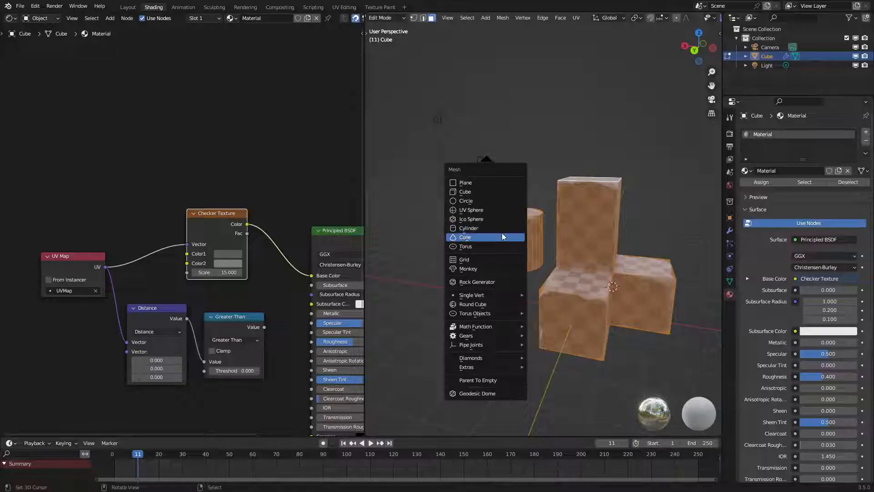
{"action": "left_click", "coordinate": [485, 270]}
{"action": "key", "text": "g"}
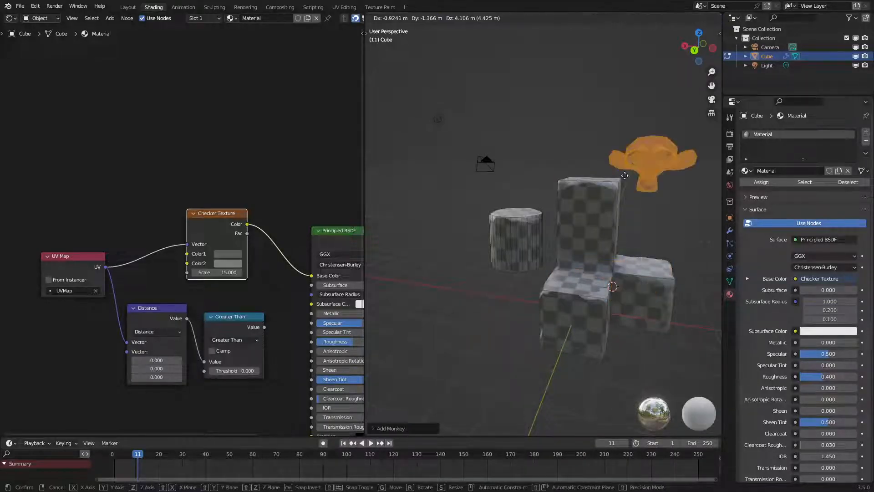
{"action": "left_click", "coordinate": [625, 175]}
{"action": "key", "text": "Tab"}
{"action": "middle_click_drag", "start_coordinate": [645, 195], "coordinate": [550, 230]}
{"action": "scroll", "coordinate": [550, 231], "scroll_direction": "up", "scroll_amount": 5}
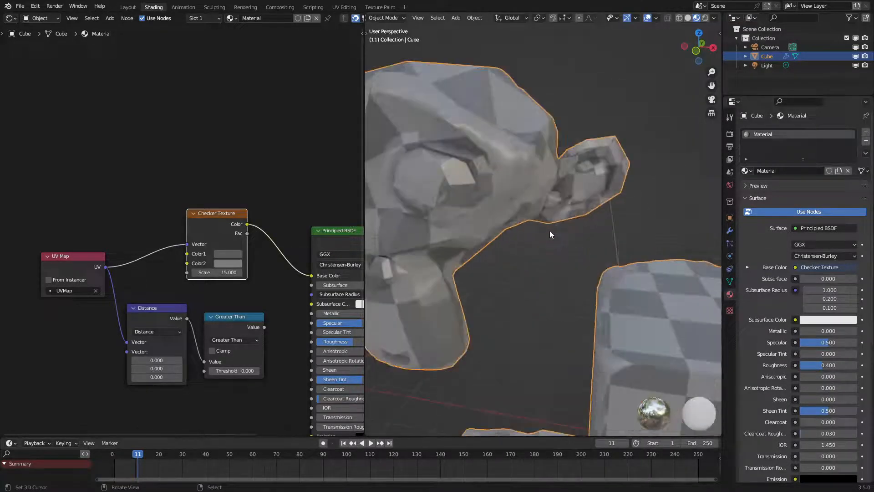
Step: Move the UV Map, Checker Texture and math nodes away from the Principled BSDF and change the Distance operation to Length
{"action": "left_click_drag", "start_coordinate": [43, 204], "coordinate": [250, 329]}
{"action": "key", "text": "g"}
{"action": "left_click", "coordinate": [187, 316]}
{"action": "left_click", "coordinate": [105, 338]}
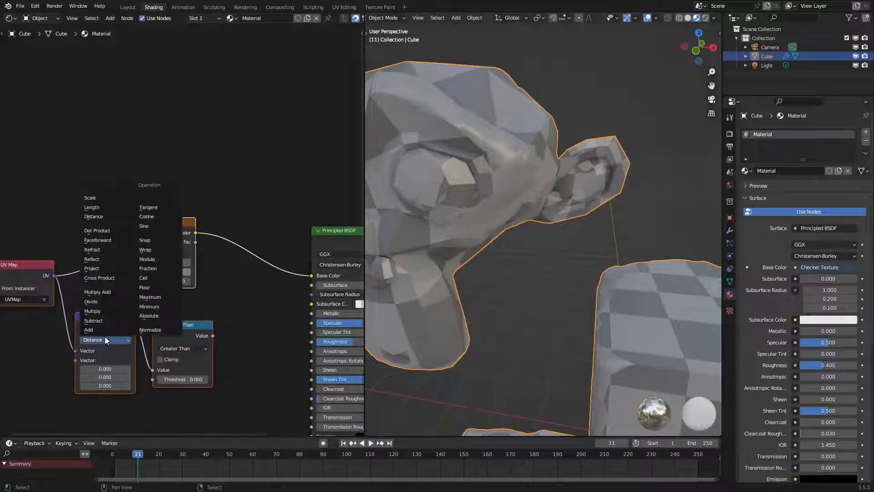
{"action": "left_click", "coordinate": [89, 206]}
Step: Insert a color Mix node between the Checker Texture and the Principled BSDF's Base Color
{"action": "key", "text": "shift+a"}
{"action": "left_click", "coordinate": [247, 237]}
{"action": "type", "text": "mbg"}
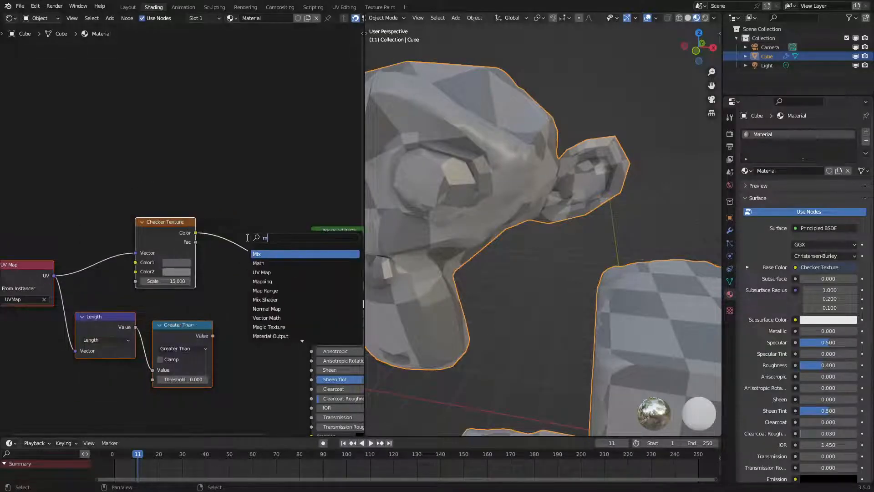
{"action": "key", "text": "Escape"}
{"action": "key", "text": "q"}
{"action": "left_click", "coordinate": [252, 250]}
{"action": "left_click", "coordinate": [254, 253]}
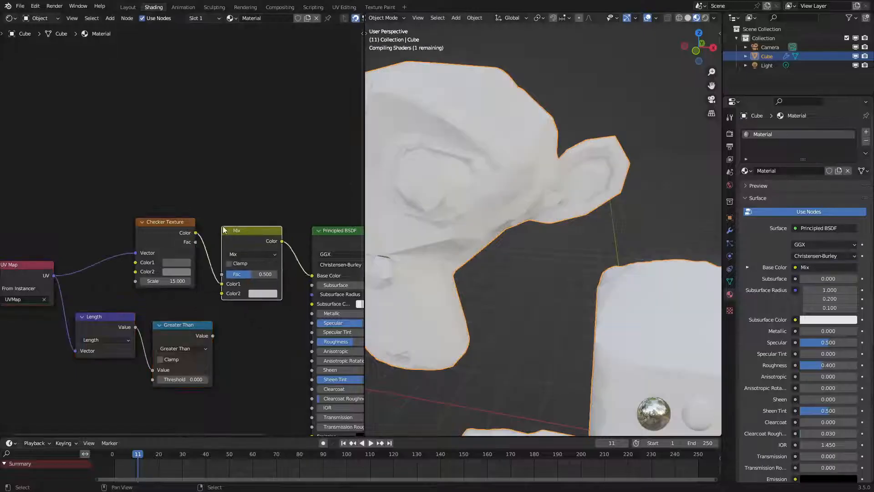
Step: Drive the Mix node's factor with the Greater Than output and set Color2 to white
{"action": "left_click_drag", "start_coordinate": [213, 336], "coordinate": [237, 275]}
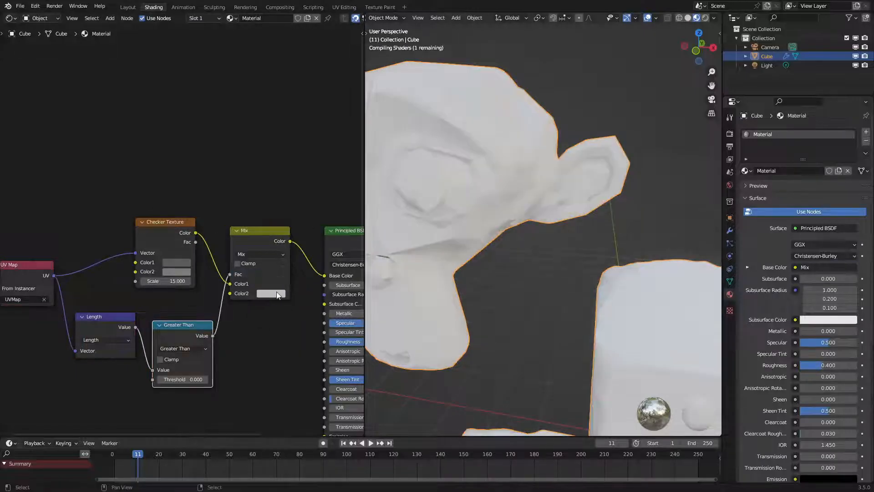
{"action": "left_click", "coordinate": [277, 291]}
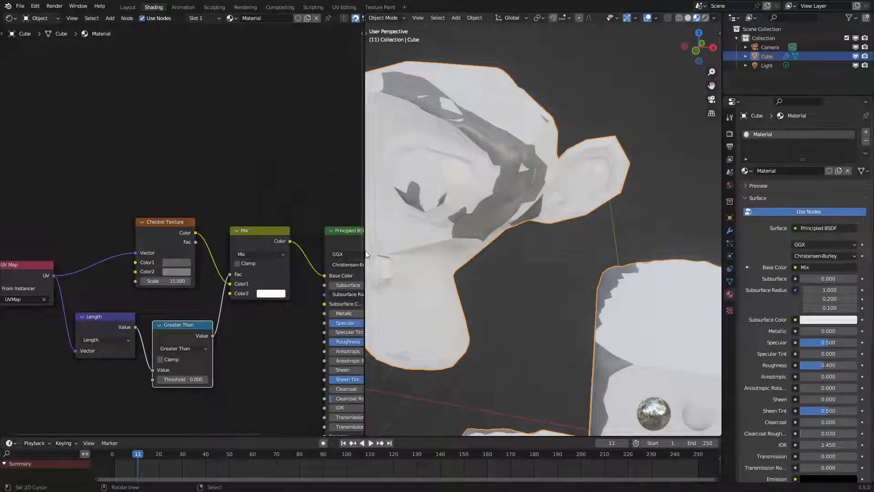
Step: Try Less Than as the math comparison, place the node next to Length, and check the effect on the model
{"action": "left_click", "coordinate": [196, 349]}
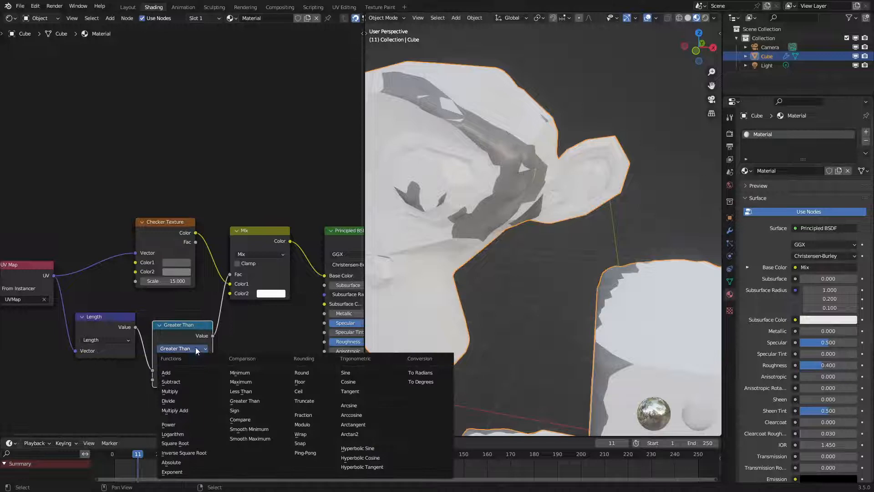
{"action": "left_click", "coordinate": [241, 391]}
{"action": "left_click_drag", "start_coordinate": [178, 334], "coordinate": [169, 325]}
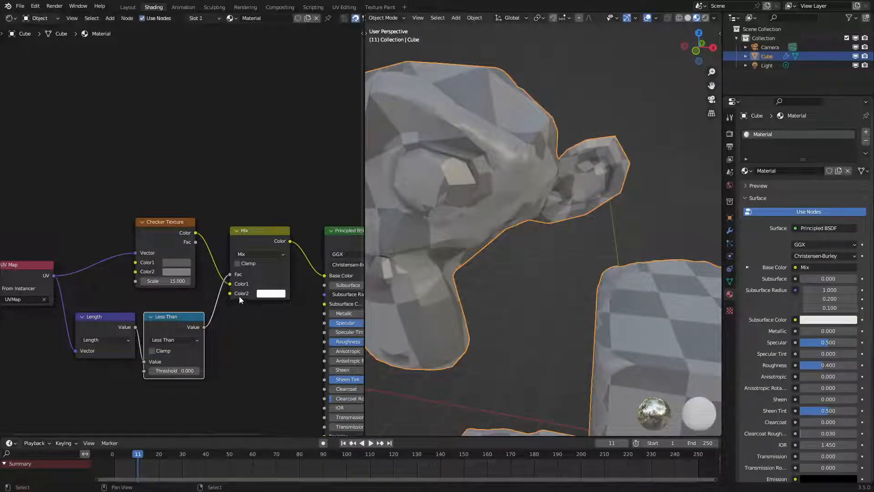
{"action": "scroll", "coordinate": [556, 243], "scroll_direction": "down", "scroll_amount": 6}
{"action": "middle_click_drag", "start_coordinate": [556, 243], "coordinate": [557, 266]}
{"action": "scroll", "coordinate": [556, 266], "scroll_direction": "up", "scroll_amount": 3}
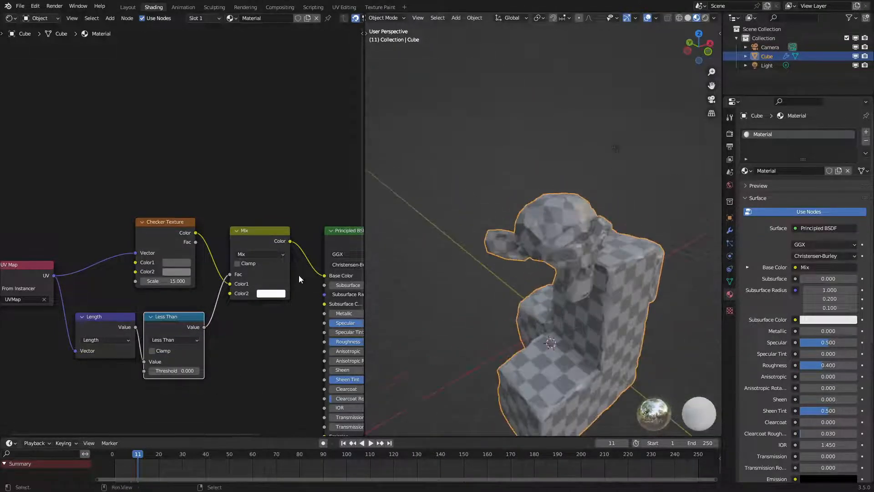
Step: Set the math node feeding the Mix factor back to Greater Than
{"action": "left_click", "coordinate": [271, 293]}
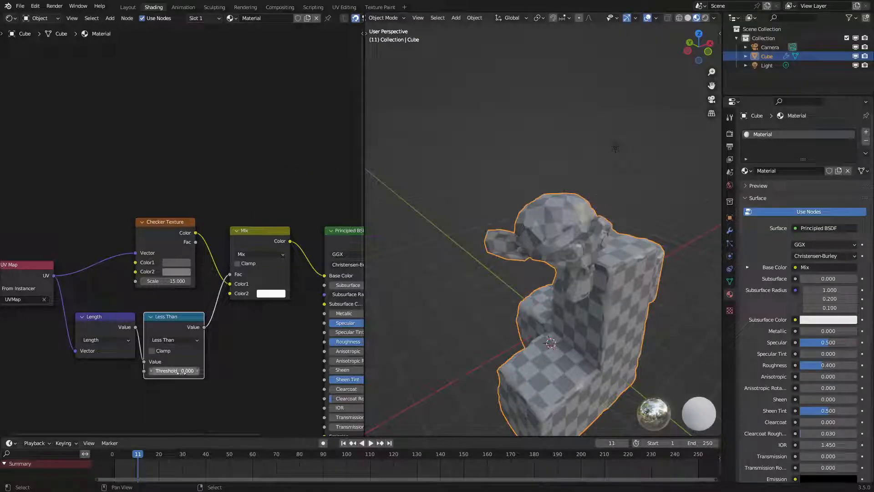
{"action": "left_click", "coordinate": [173, 341]}
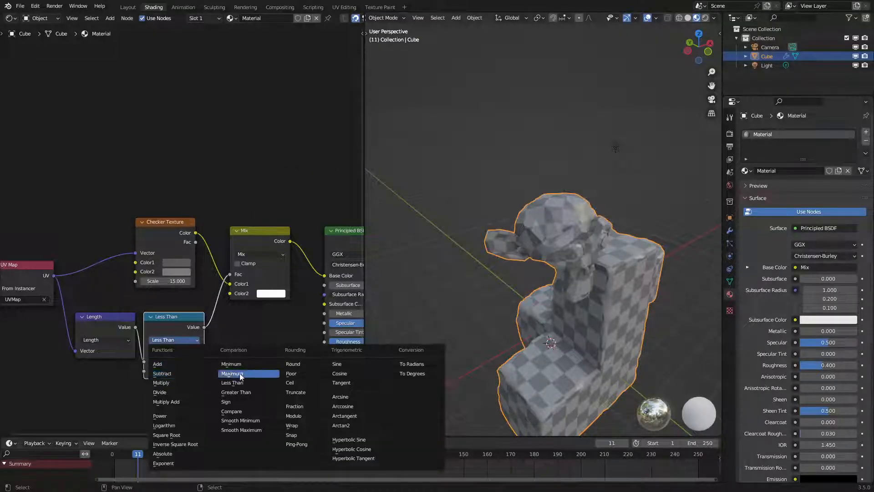
{"action": "left_click", "coordinate": [235, 392]}
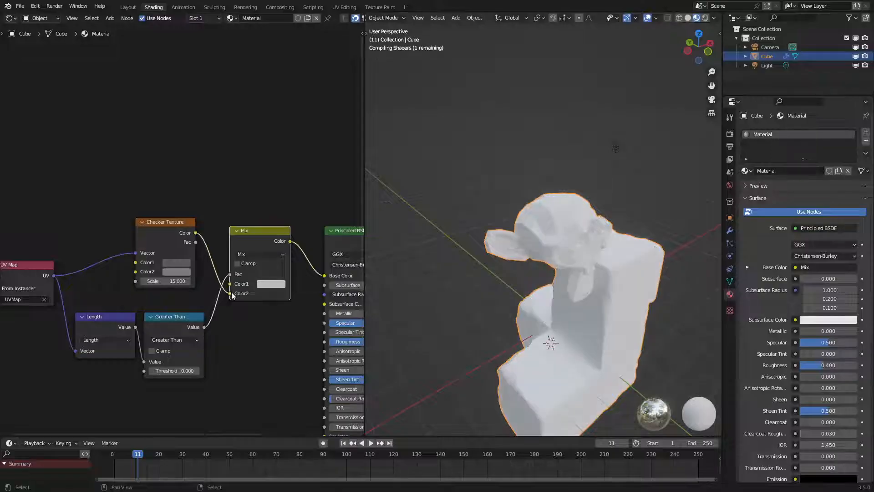
Step: Set the Mix node's Color1 to a fully saturated orange at value 1.000 to highlight the chipped areas
{"action": "middle_click_drag", "start_coordinate": [606, 261], "coordinate": [420, 289]}
{"action": "left_click", "coordinate": [262, 285]}
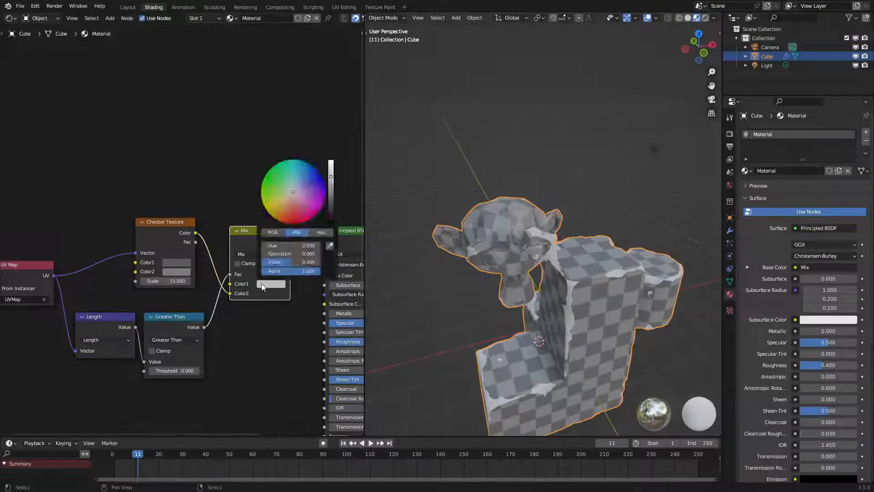
{"action": "scroll", "coordinate": [270, 230], "scroll_direction": "up", "scroll_amount": 6}
{"action": "middle_click_drag", "start_coordinate": [596, 241], "coordinate": [509, 227]}
{"action": "left_click", "coordinate": [271, 284]}
{"action": "scroll", "coordinate": [270, 211], "scroll_direction": "down", "scroll_amount": 7}
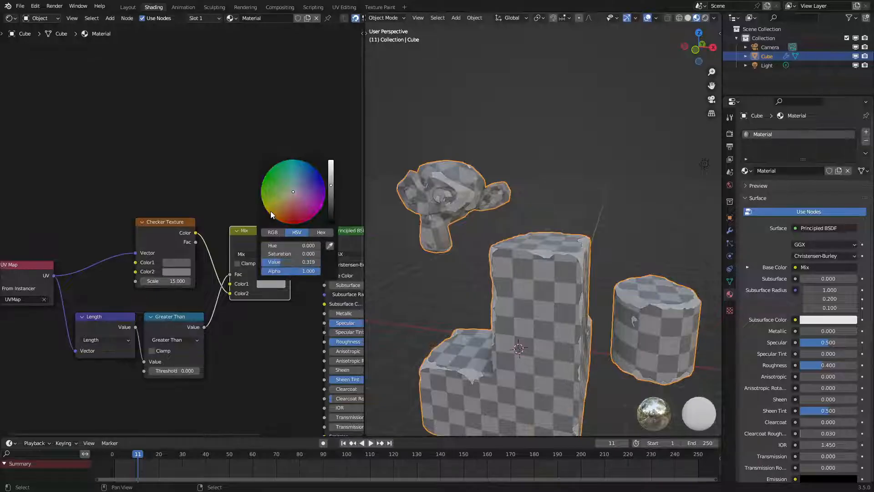
{"action": "scroll", "coordinate": [271, 211], "scroll_direction": "down", "scroll_amount": 3}
{"action": "scroll", "coordinate": [270, 211], "scroll_direction": "up", "scroll_amount": 10}
{"action": "left_click_drag", "start_coordinate": [270, 211], "coordinate": [282, 223]}
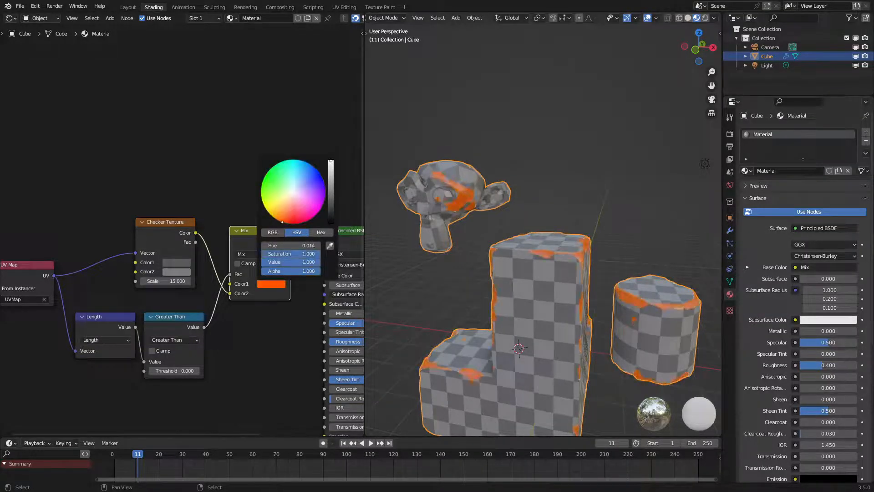
{"action": "middle_click_drag", "start_coordinate": [460, 264], "coordinate": [531, 246]}
{"action": "left_click", "coordinate": [678, 250]}
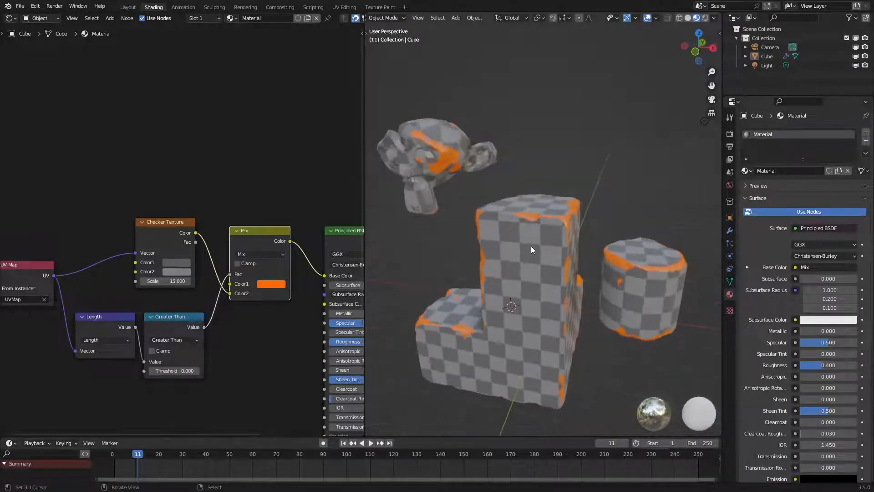
Step: In Edit Mode, select the whole cylinder and move it to the opposite side of the L-shaped block
{"action": "scroll", "coordinate": [531, 246], "scroll_direction": "up", "scroll_amount": 3}
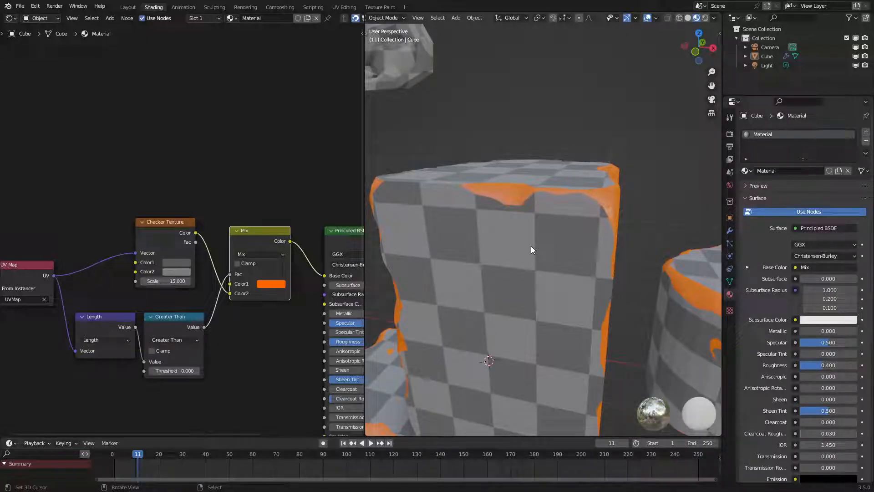
{"action": "left_click", "coordinate": [531, 246]}
{"action": "scroll", "coordinate": [533, 201], "scroll_direction": "down", "scroll_amount": 3}
{"action": "middle_click_drag", "start_coordinate": [534, 202], "coordinate": [528, 223]}
{"action": "middle_click_drag", "start_coordinate": [585, 264], "coordinate": [612, 279]}
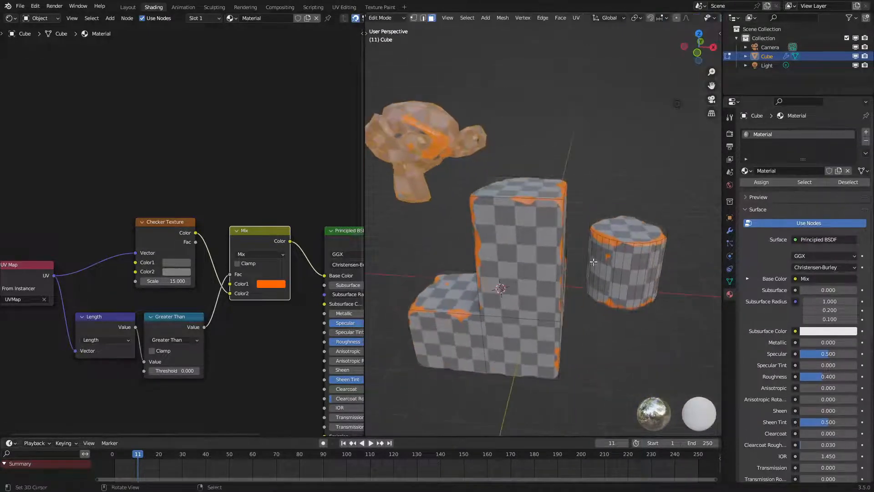
{"action": "key", "text": "Tab"}
{"action": "key", "text": "l"}
{"action": "key", "text": "g"}
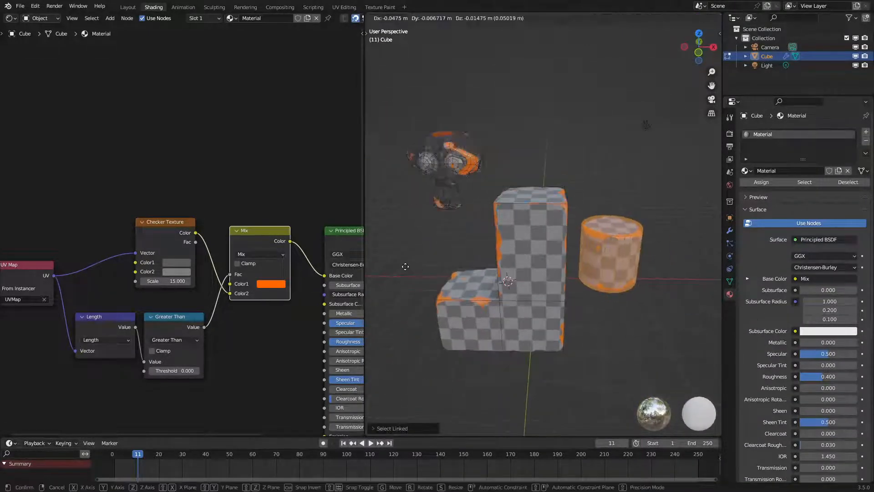
{"action": "left_click", "coordinate": [403, 266]}
{"action": "middle_click_drag", "start_coordinate": [482, 242], "coordinate": [564, 284], "text": "shift"}
{"action": "key", "text": "g"}
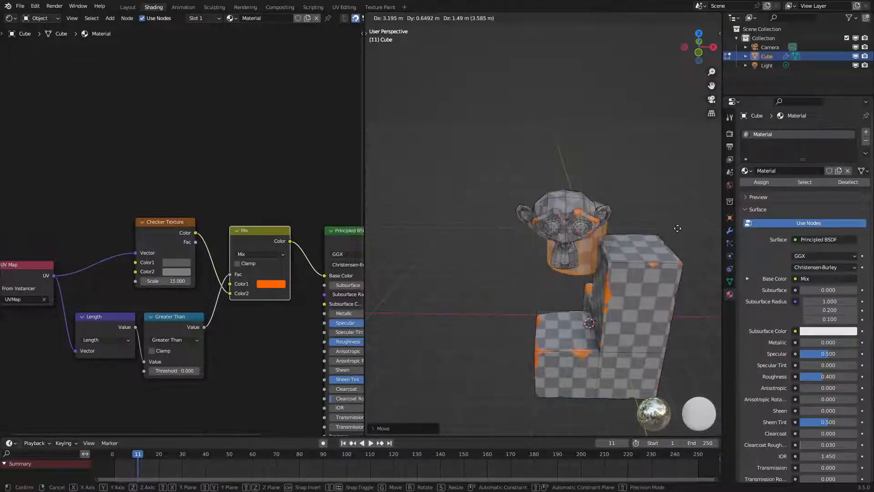
{"action": "key", "text": "Escape"}
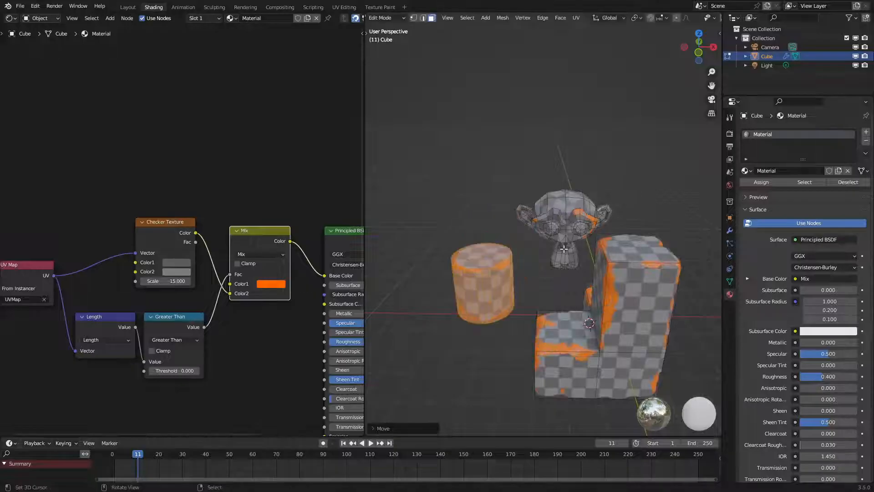
{"action": "key", "text": "Tab"}
Step: Show the geometry nodes in the node editor and enable Hole Tolerant on the Mesh Boolean node
{"action": "left_click", "coordinate": [10, 18]}
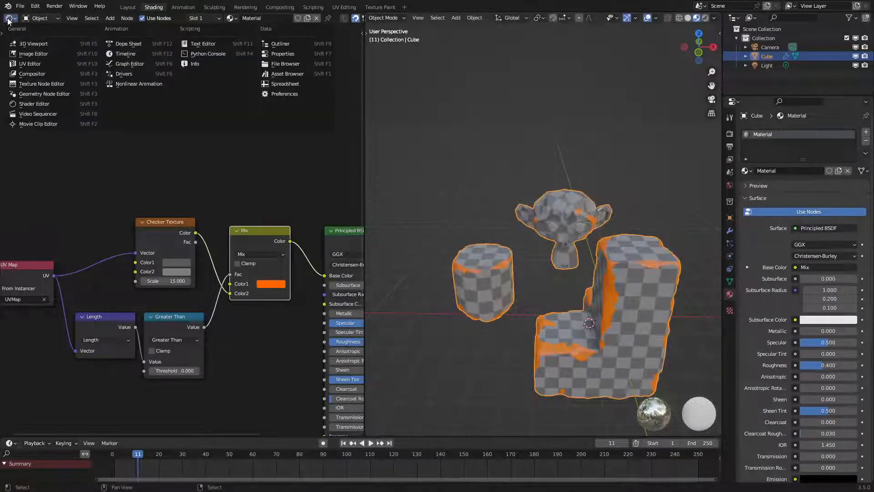
{"action": "left_click", "coordinate": [37, 94]}
{"action": "scroll", "coordinate": [196, 325], "scroll_direction": "down", "scroll_amount": 4}
{"action": "middle_click_drag", "start_coordinate": [196, 317], "coordinate": [206, 242]}
{"action": "scroll", "coordinate": [225, 273], "scroll_direction": "up", "scroll_amount": 6}
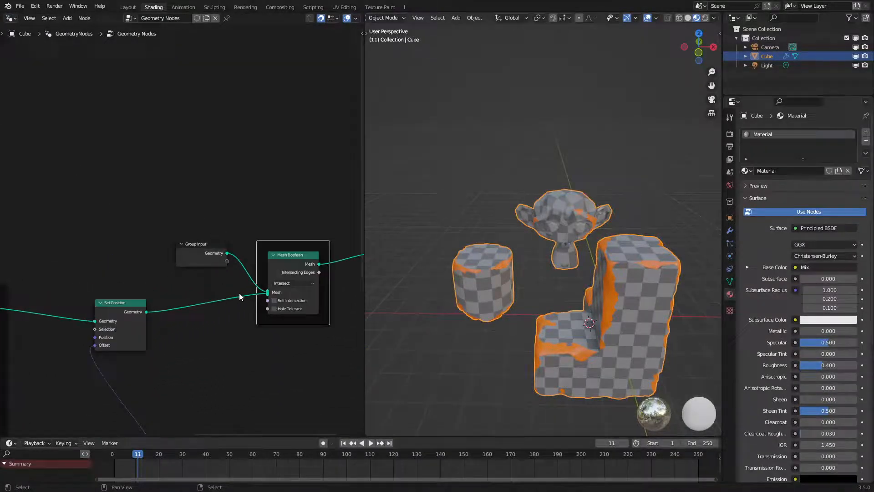
{"action": "left_click", "coordinate": [295, 286]}
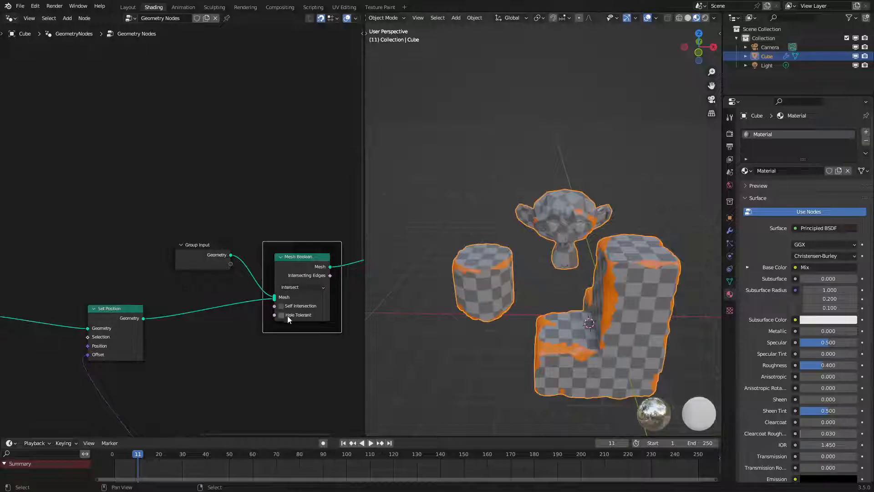
{"action": "left_click", "coordinate": [281, 315]}
Step: Try moving the cylinder behind the monkey head in Edit Mode to test the Hole Tolerant boolean
{"action": "key", "text": "Tab"}
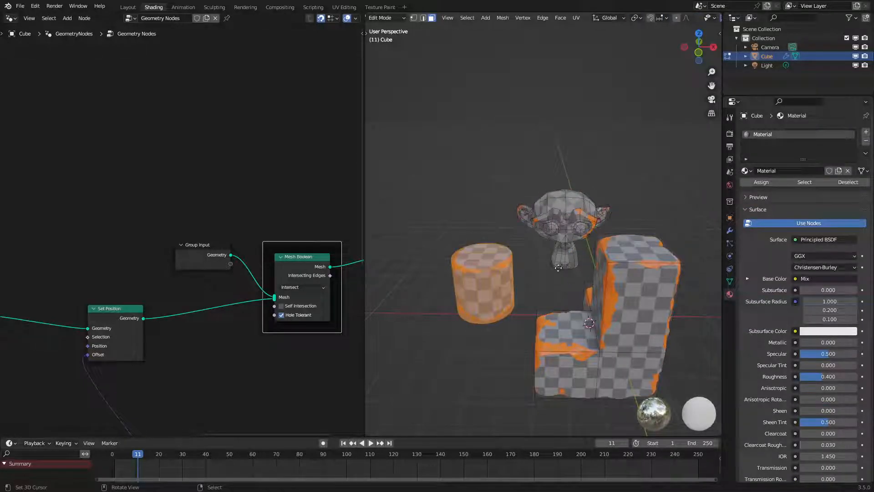
{"action": "key", "text": "g"}
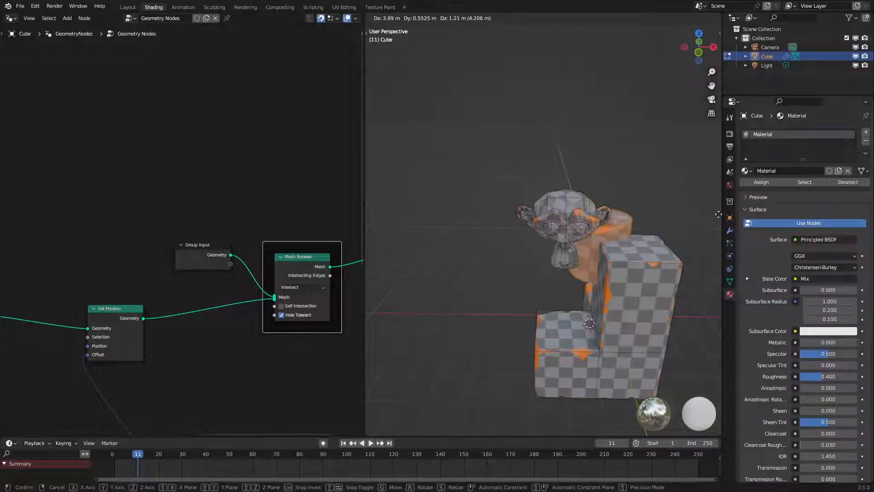
{"action": "right_click", "coordinate": [502, 224]}
{"action": "middle_click_drag", "start_coordinate": [279, 201], "coordinate": [255, 215]}
{"action": "key", "text": "Tab"}
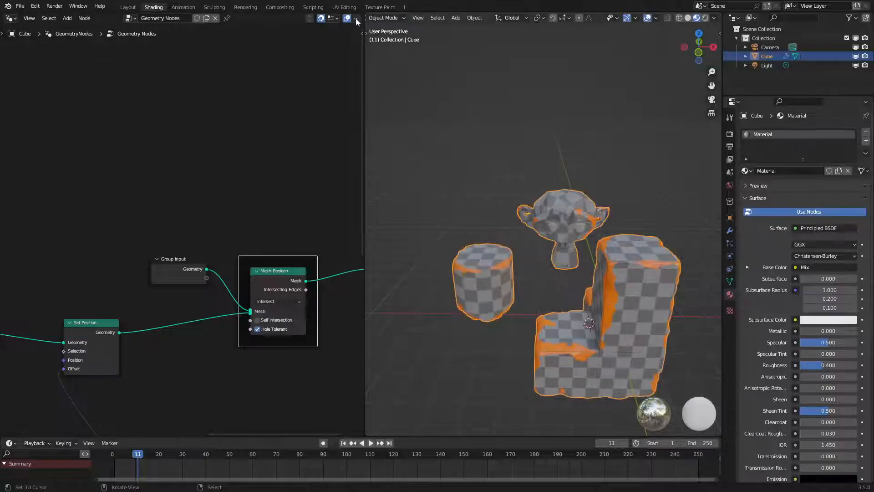
Step: Turn on the node timings overlay in the geometry node editor and check the Remesh section
{"action": "left_click", "coordinate": [355, 19]}
{"action": "left_click", "coordinate": [348, 91]}
{"action": "middle_click_drag", "start_coordinate": [241, 252], "coordinate": [326, 211]}
{"action": "scroll", "coordinate": [119, 294], "scroll_direction": "down", "scroll_amount": 6}
{"action": "scroll", "coordinate": [203, 255], "scroll_direction": "up", "scroll_amount": 2}
{"action": "middle_click_drag", "start_coordinate": [201, 255], "coordinate": [333, 310]}
{"action": "scroll", "coordinate": [317, 304], "scroll_direction": "up", "scroll_amount": 3}
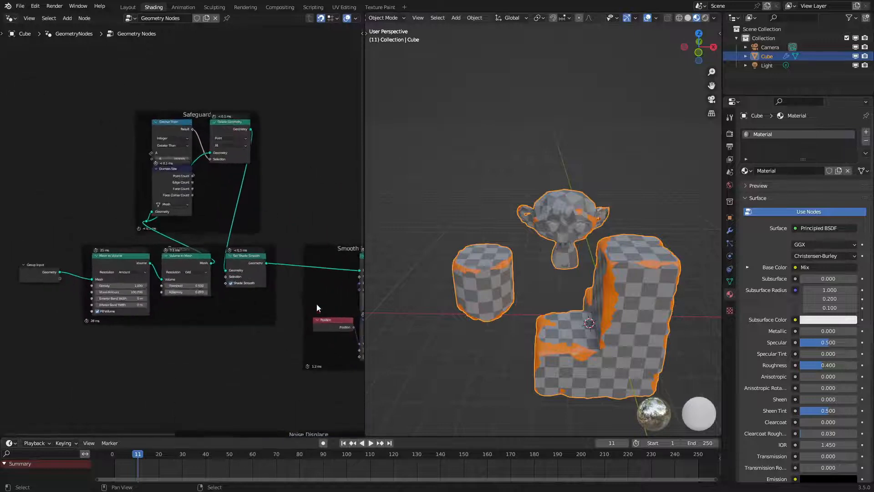
{"action": "scroll", "coordinate": [246, 266], "scroll_direction": "up", "scroll_amount": 1}
Step: Take the Set Shade Smooth node out of the Remesh frame, unlinked, and place the Safeguard frame directly after Remesh
{"action": "left_click", "coordinate": [247, 267]}
{"action": "key", "text": "shift+d"}
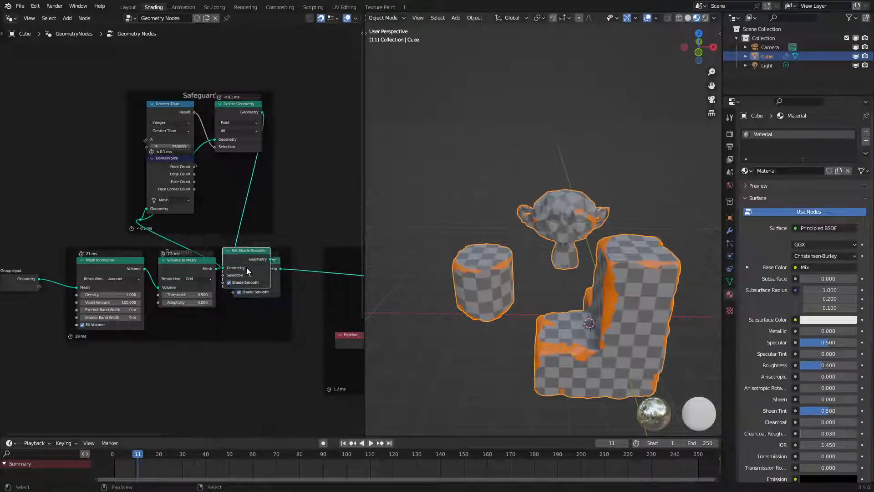
{"action": "left_click", "coordinate": [248, 267]}
{"action": "key", "text": "x"}
{"action": "middle_click_drag", "start_coordinate": [248, 267], "coordinate": [149, 259], "text": "ctrl"}
{"action": "left_click_drag", "start_coordinate": [58, 300], "coordinate": [205, 285]}
{"action": "key", "text": "g"}
{"action": "left_click", "coordinate": [119, 257]}
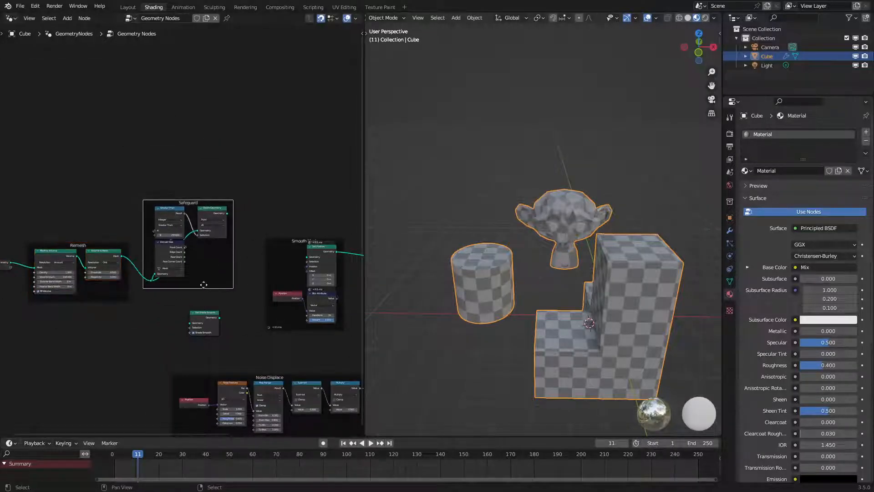
Step: Tidy the Safeguard frame by raising the reroute point and placing the Greater Than node below Delete Geometry
{"action": "scroll", "coordinate": [203, 283], "scroll_direction": "up", "scroll_amount": 3}
{"action": "scroll", "coordinate": [137, 294], "scroll_direction": "up", "scroll_amount": 1}
{"action": "left_click", "coordinate": [142, 298]}
{"action": "left_click_drag", "start_coordinate": [138, 298], "coordinate": [132, 228]}
{"action": "scroll", "coordinate": [171, 211], "scroll_direction": "up", "scroll_amount": 2}
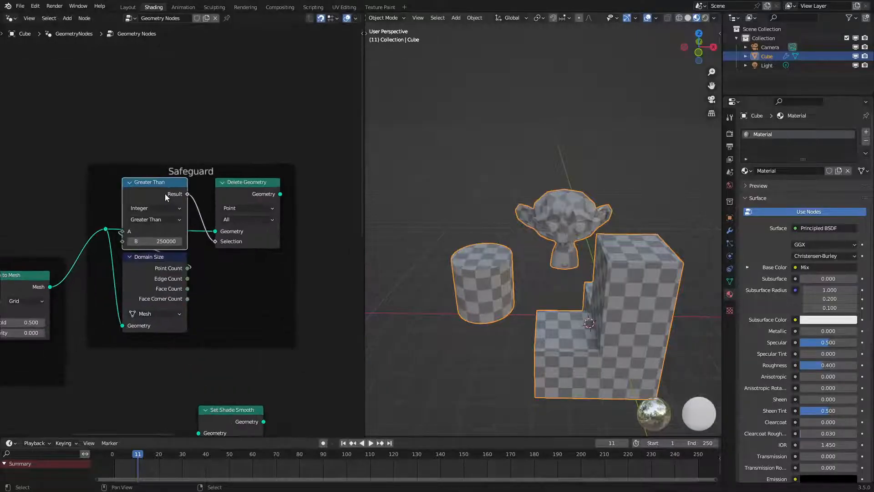
{"action": "left_click_drag", "start_coordinate": [164, 193], "coordinate": [258, 270]}
Step: Hide the Domain Size node's unused outputs and move Delete Geometry and Greater Than closer to it
{"action": "left_click", "coordinate": [173, 279]}
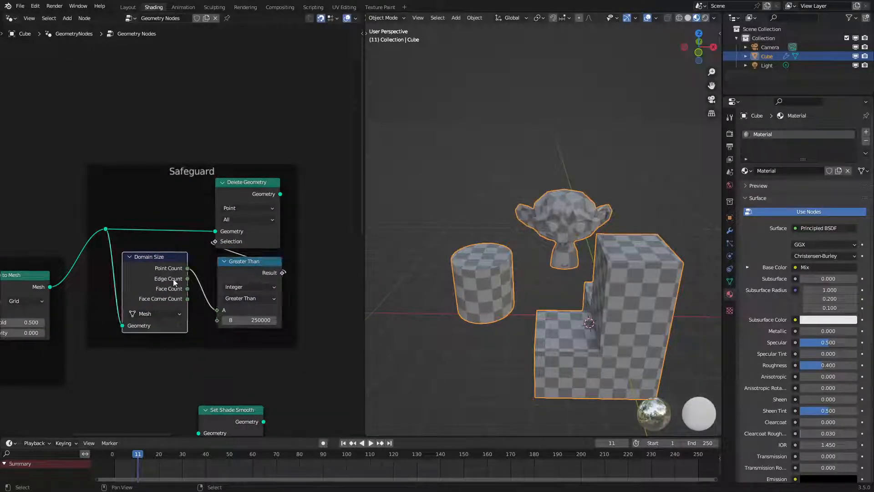
{"action": "key", "text": "ctrl+h"}
{"action": "left_click", "coordinate": [264, 274]}
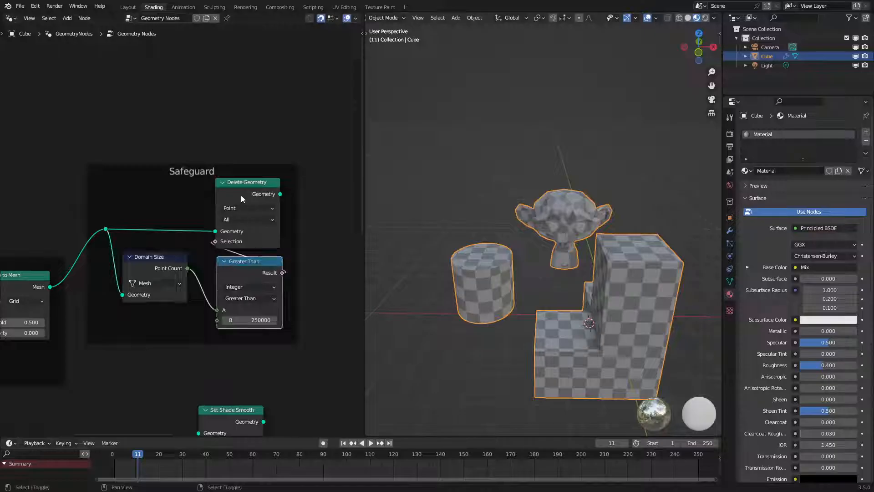
{"action": "left_click", "coordinate": [241, 195], "text": "shift"}
{"action": "key", "text": "g"}
{"action": "left_click", "coordinate": [221, 190]}
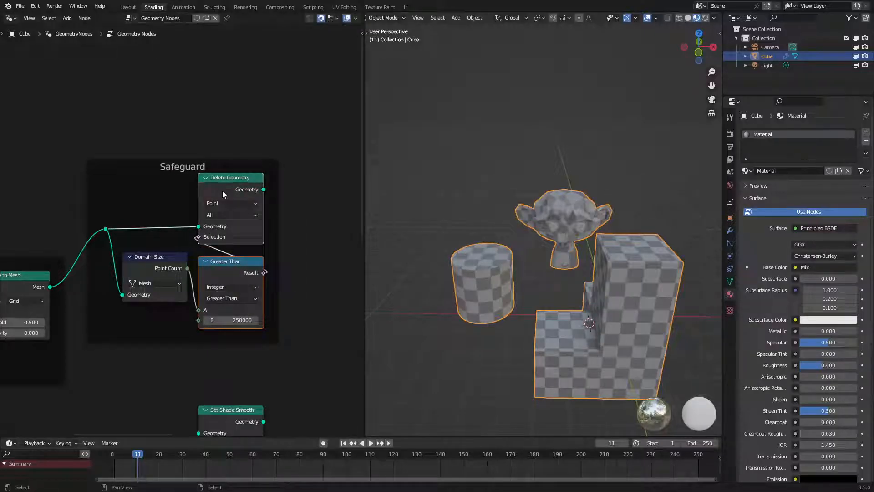
Step: Connect Set Shade Smooth between Delete Geometry and the Set Position node paired with Blur Attribute, placing it inside the smoothing frame
{"action": "middle_click_drag", "start_coordinate": [244, 216], "coordinate": [195, 215]}
{"action": "left_click_drag", "start_coordinate": [184, 409], "coordinate": [296, 177]}
{"action": "left_click_drag", "start_coordinate": [218, 183], "coordinate": [269, 194]}
{"action": "left_click_drag", "start_coordinate": [271, 175], "coordinate": [243, 175]}
{"action": "scroll", "coordinate": [289, 188], "scroll_direction": "down", "scroll_amount": 1}
{"action": "middle_click_drag", "start_coordinate": [288, 187], "coordinate": [219, 160]}
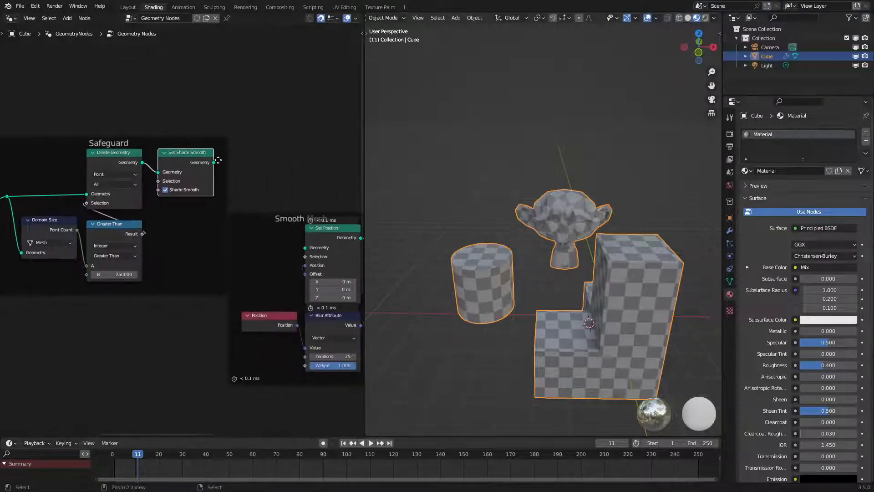
{"action": "left_click_drag", "start_coordinate": [210, 161], "coordinate": [266, 244]}
{"action": "middle_click_drag", "start_coordinate": [337, 282], "coordinate": [280, 281]}
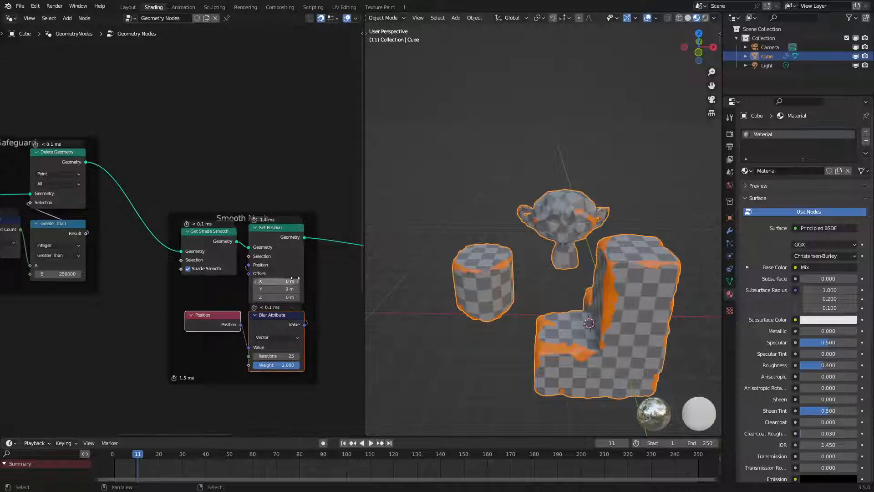
Step: Move the Safeguard frame next to the smoothing frame, and bring the Group Input and Remesh frame closer to it
{"action": "scroll", "coordinate": [321, 273], "scroll_direction": "down", "scroll_amount": 2}
{"action": "scroll", "coordinate": [320, 269], "scroll_direction": "down", "scroll_amount": 6}
{"action": "middle_click_drag", "start_coordinate": [100, 212], "coordinate": [217, 214]}
{"action": "scroll", "coordinate": [222, 201], "scroll_direction": "up", "scroll_amount": 5}
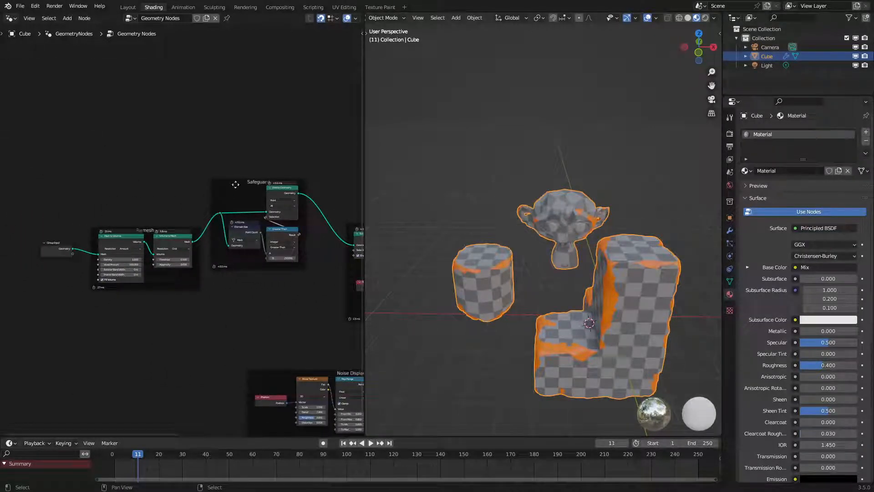
{"action": "left_click_drag", "start_coordinate": [235, 184], "coordinate": [270, 228]}
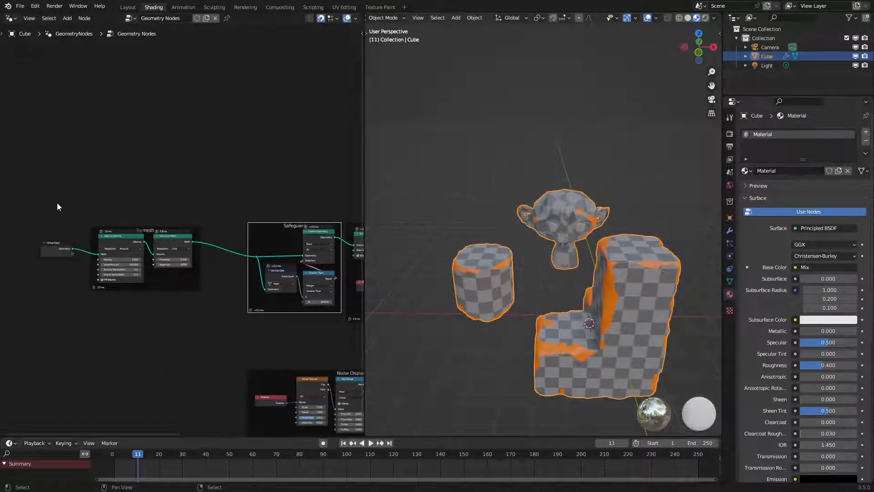
{"action": "left_click_drag", "start_coordinate": [57, 206], "coordinate": [203, 334]}
{"action": "key", "text": "g"}
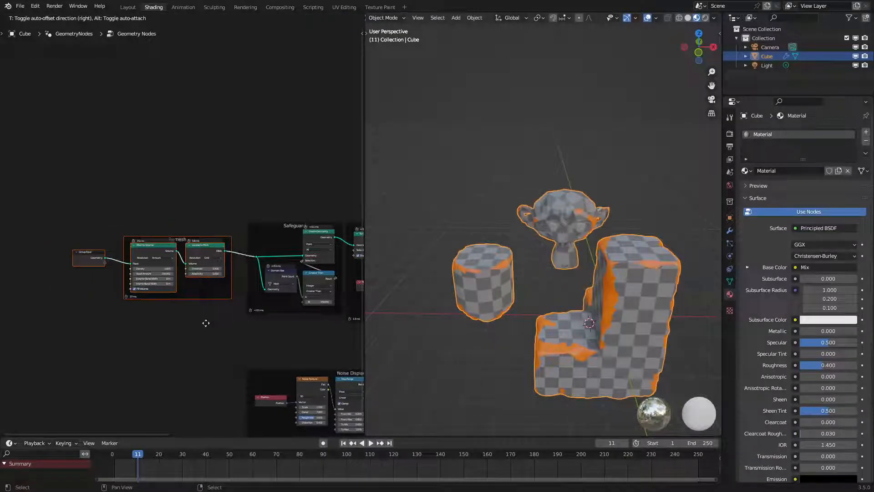
{"action": "left_click", "coordinate": [208, 323]}
{"action": "middle_click_drag", "start_coordinate": [234, 319], "coordinate": [136, 276]}
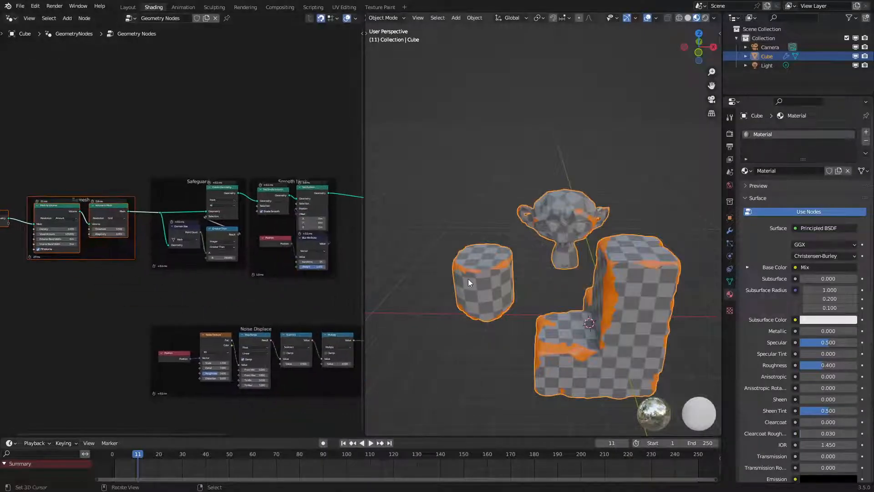
Step: Review the rest of the node tree, display the Cube's modifier properties, and inspect the chipped model
{"action": "scroll", "coordinate": [197, 269], "scroll_direction": "down", "scroll_amount": 3}
{"action": "middle_click_drag", "start_coordinate": [251, 262], "coordinate": [131, 244]}
{"action": "scroll", "coordinate": [177, 249], "scroll_direction": "up", "scroll_amount": 4}
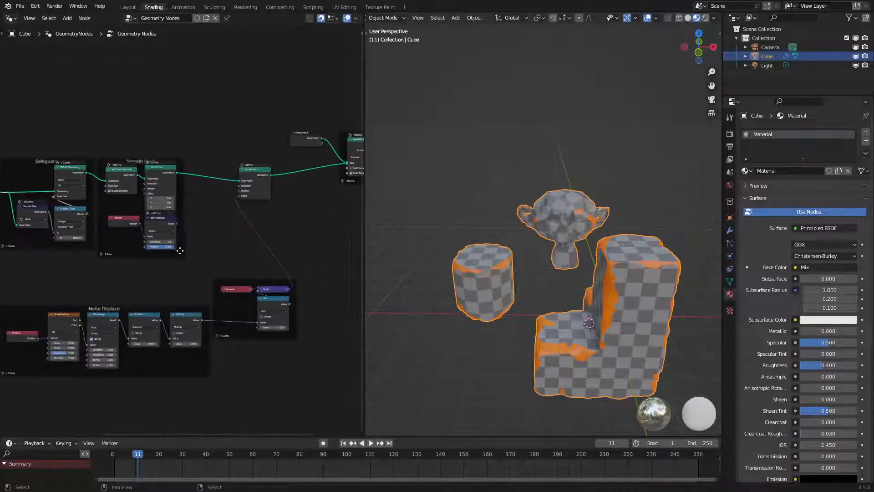
{"action": "middle_click_drag", "start_coordinate": [227, 235], "coordinate": [126, 293]}
{"action": "scroll", "coordinate": [126, 293], "scroll_direction": "up", "scroll_amount": 1}
{"action": "middle_click_drag", "start_coordinate": [605, 259], "coordinate": [496, 250]}
{"action": "scroll", "coordinate": [548, 242], "scroll_direction": "up", "scroll_amount": 2}
{"action": "left_click", "coordinate": [730, 230]}
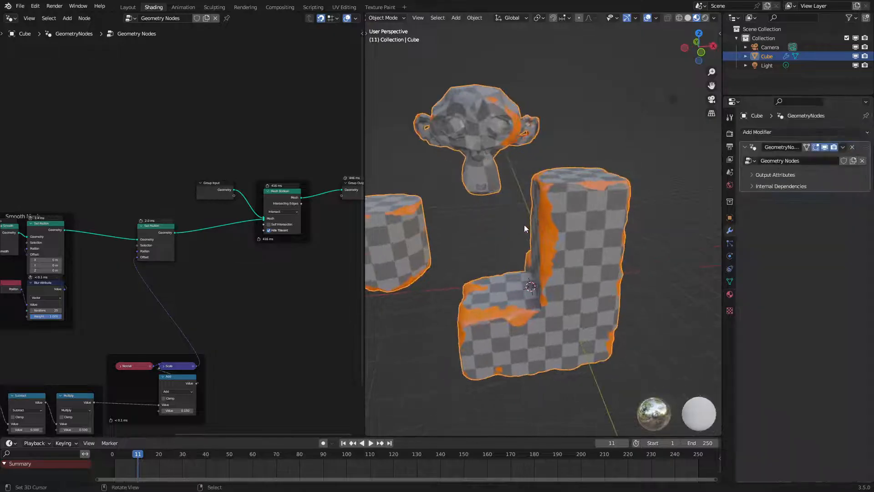
{"action": "middle_click_drag", "start_coordinate": [518, 203], "coordinate": [543, 195]}
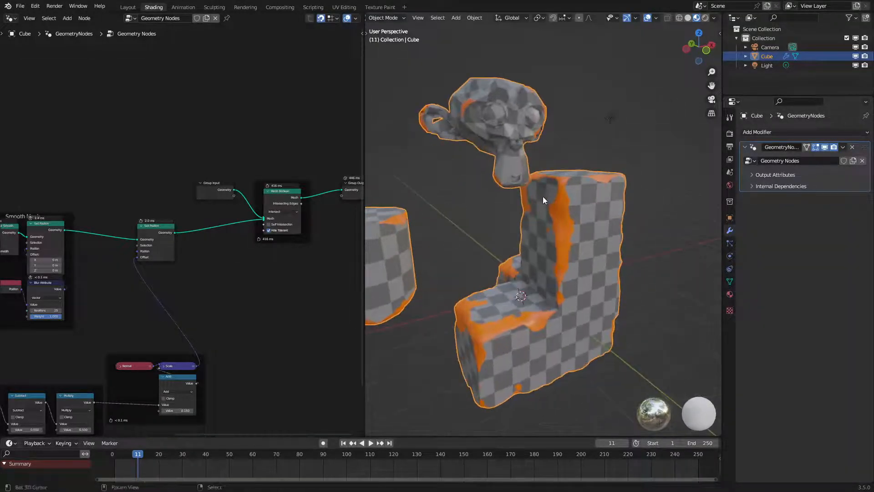
{"action": "middle_click_drag", "start_coordinate": [473, 244], "coordinate": [507, 292], "text": "shift"}
{"action": "key", "text": "alt+a"}
{"action": "right_click", "coordinate": [548, 214]}
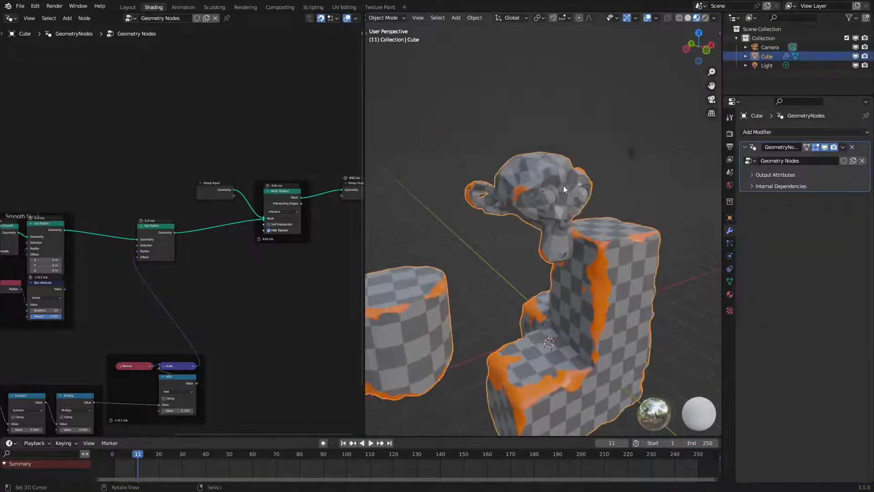
Step: Expose the Mesh to Volume node's Density and Voxel Amount as group inputs
{"action": "middle_click_drag", "start_coordinate": [213, 255], "coordinate": [271, 225]}
{"action": "scroll", "coordinate": [161, 250], "scroll_direction": "up", "scroll_amount": 3}
{"action": "scroll", "coordinate": [161, 250], "scroll_direction": "up", "scroll_amount": 1}
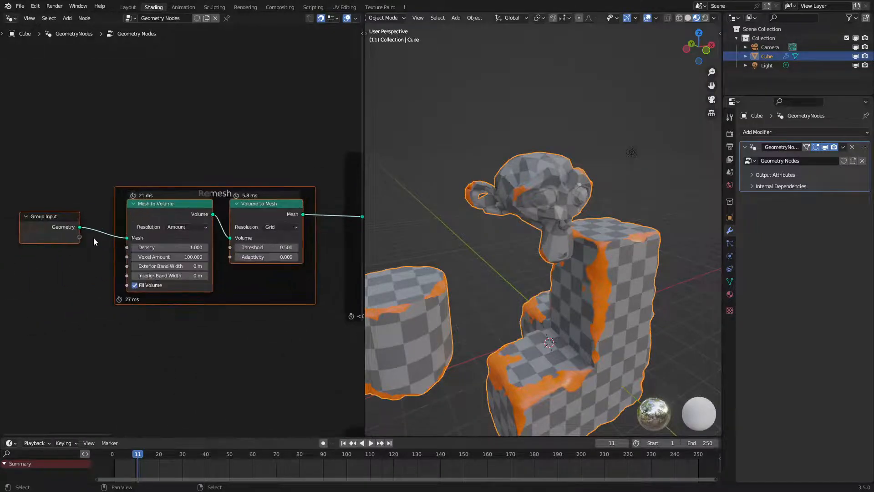
{"action": "left_click_drag", "start_coordinate": [77, 236], "coordinate": [71, 261]}
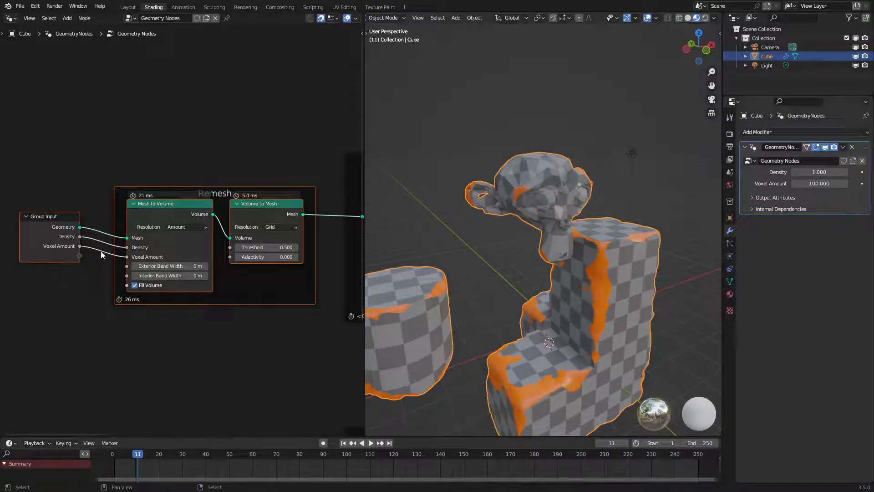
Step: Remove Density from the node group's inputs
{"action": "key", "text": "n"}
{"action": "left_click", "coordinate": [357, 93]}
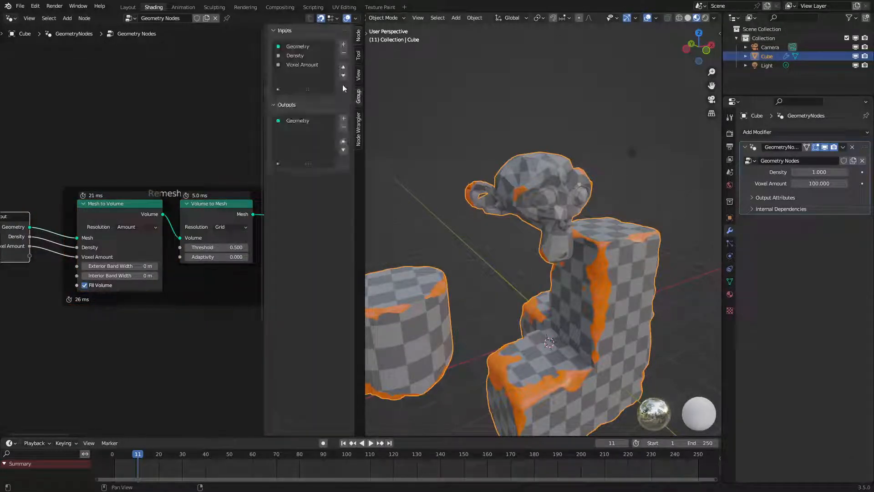
{"action": "left_click", "coordinate": [298, 55]}
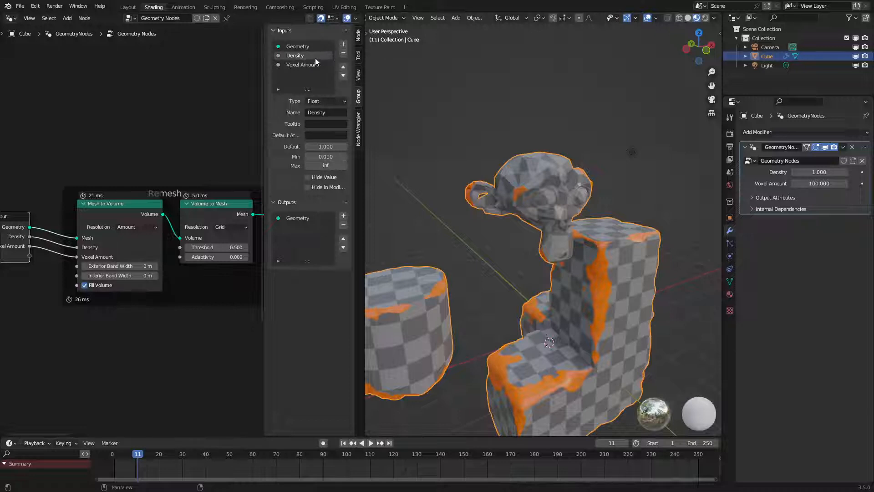
{"action": "left_click", "coordinate": [343, 54]}
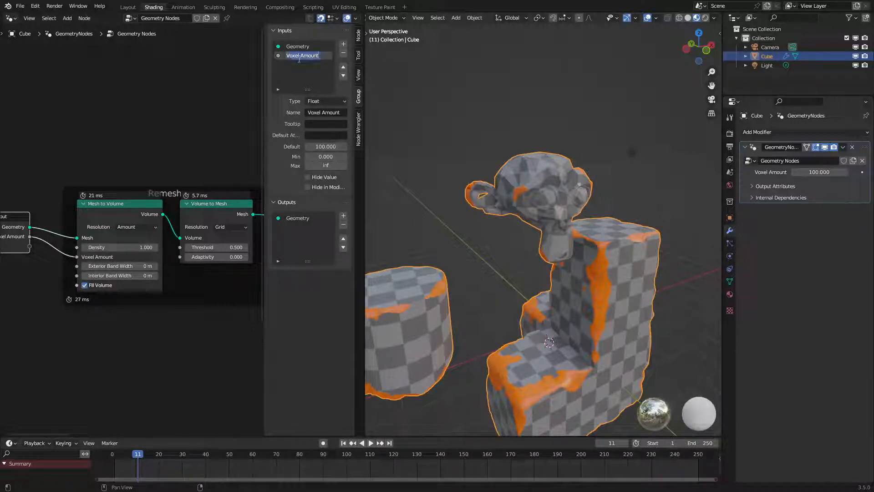
Step: Rename the group input Voxel Amount to "Remesh Voxel Amount"
{"action": "double_click", "coordinate": [299, 55]}
{"action": "key", "text": "Home"}
{"action": "type", "text": "Remesh"}
{"action": "key", "text": "Return"}
{"action": "key", "text": "n"}
{"action": "scroll", "coordinate": [158, 233], "scroll_direction": "down", "scroll_amount": 5}
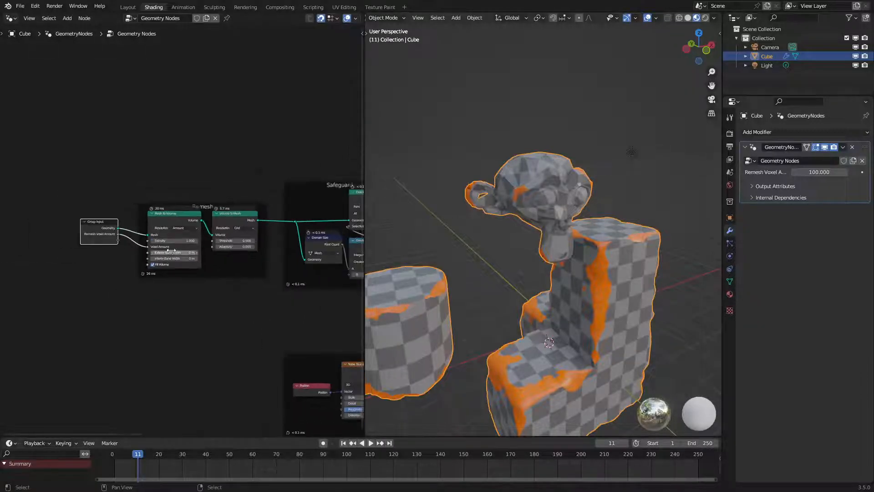
Step: Duplicate the Group Input node and place the copy just before the Noise Displace frame
{"action": "middle_click_drag", "start_coordinate": [166, 251], "coordinate": [107, 218]}
{"action": "left_click_drag", "start_coordinate": [42, 195], "coordinate": [235, 276]}
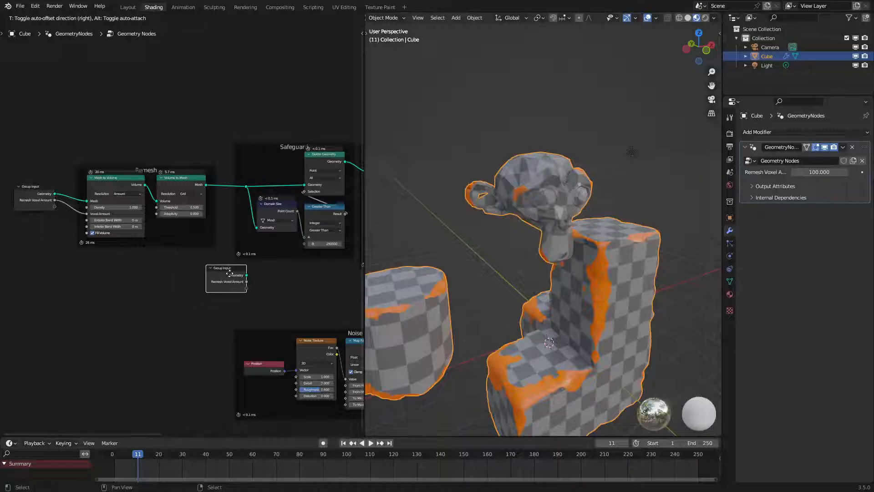
{"action": "middle_click_drag", "start_coordinate": [273, 290], "coordinate": [177, 219]}
{"action": "key", "text": "g"}
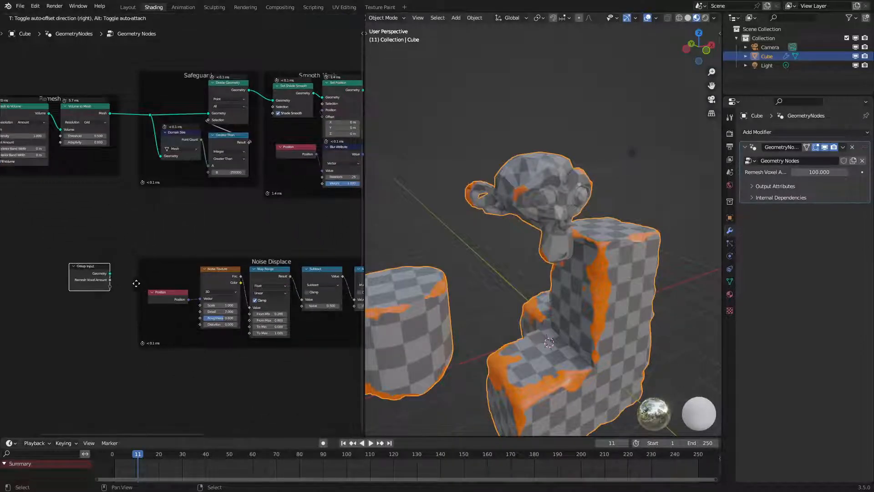
{"action": "left_click", "coordinate": [127, 288]}
Step: Add a Switch node below the duplicated Group Input node
{"action": "middle_click_drag", "start_coordinate": [83, 286], "coordinate": [167, 245]}
{"action": "key", "text": "shift+a"}
{"action": "left_click", "coordinate": [167, 245]}
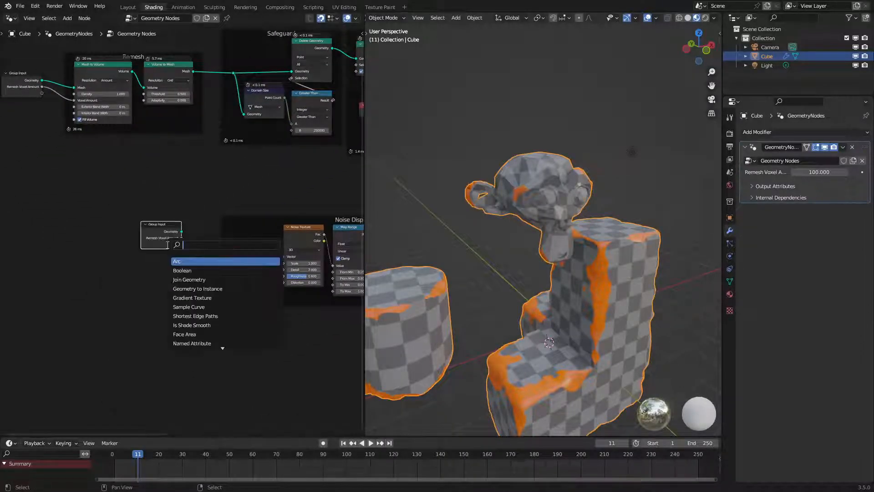
{"action": "type", "text": "sting"}
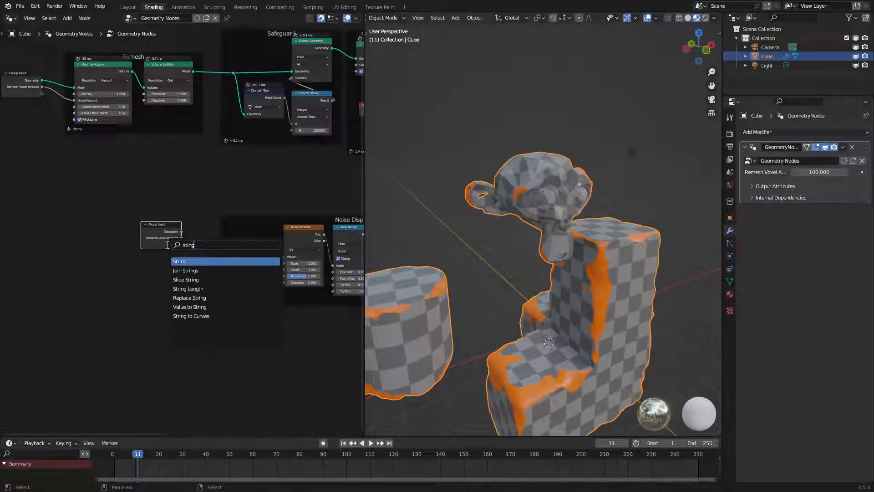
{"action": "key", "text": "BackSpace"}
{"action": "key", "text": "BackSpace"}
{"action": "key", "text": "BackSpace"}
{"action": "key", "text": "BackSpace"}
{"action": "key", "text": "BackSpace"}
{"action": "type", "text": "sw"}
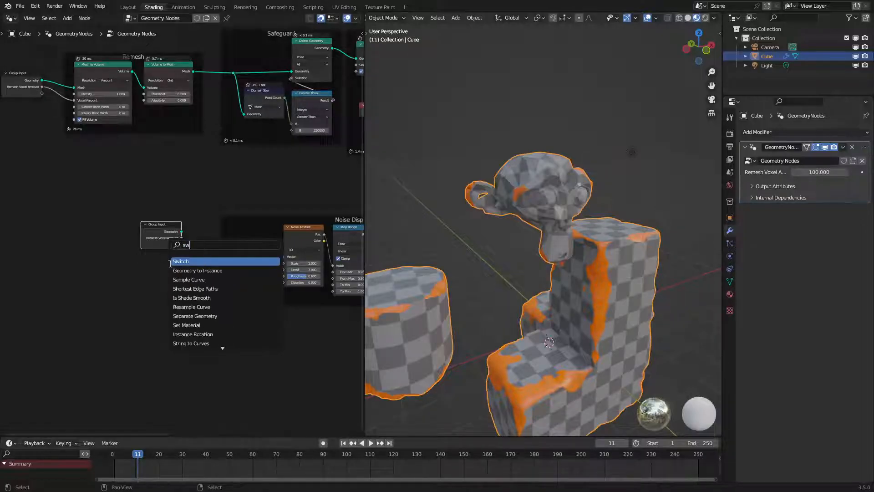
{"action": "left_click", "coordinate": [172, 262]}
{"action": "left_click", "coordinate": [156, 288]}
Step: Set the Switch node to String and expose its False socket as a group input, deleting the Switch node once the input exists
{"action": "scroll", "coordinate": [156, 292], "scroll_direction": "up", "scroll_amount": 5}
{"action": "left_click", "coordinate": [157, 306]}
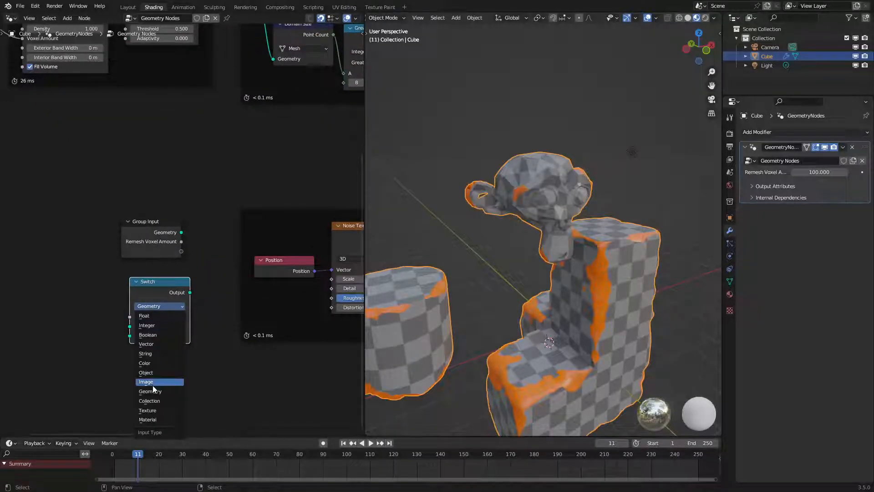
{"action": "left_click", "coordinate": [161, 354]}
{"action": "left_click_drag", "start_coordinate": [182, 251], "coordinate": [129, 326]}
{"action": "key", "text": "x"}
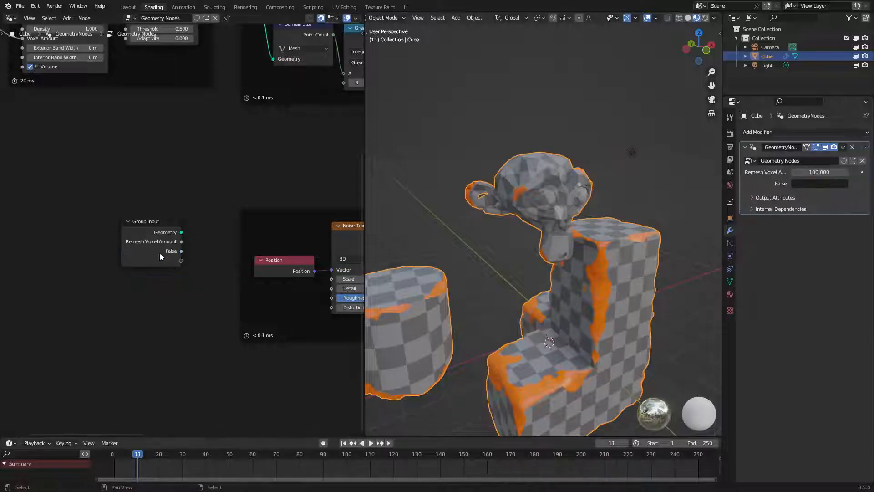
Step: Clear the name of the String group input False so it acts as a blank spacer
{"action": "left_click", "coordinate": [160, 256]}
{"action": "key", "text": "n"}
{"action": "left_click", "coordinate": [333, 102]}
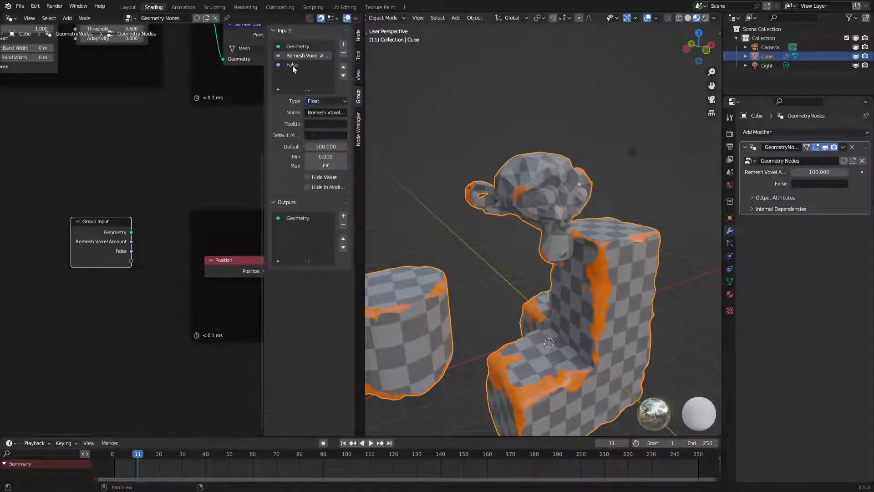
{"action": "left_click", "coordinate": [316, 64]}
{"action": "left_click", "coordinate": [326, 103]}
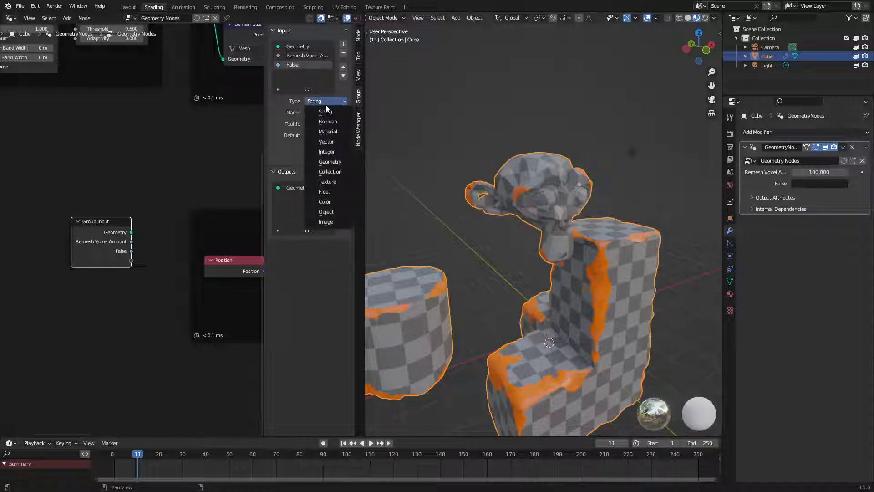
{"action": "left_click", "coordinate": [314, 113]}
{"action": "key", "text": "BackSpace"}
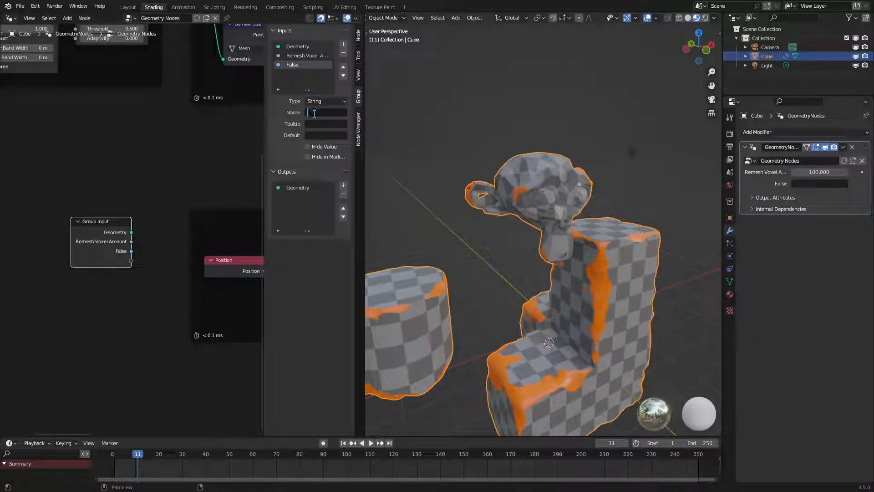
{"action": "key", "text": "Return"}
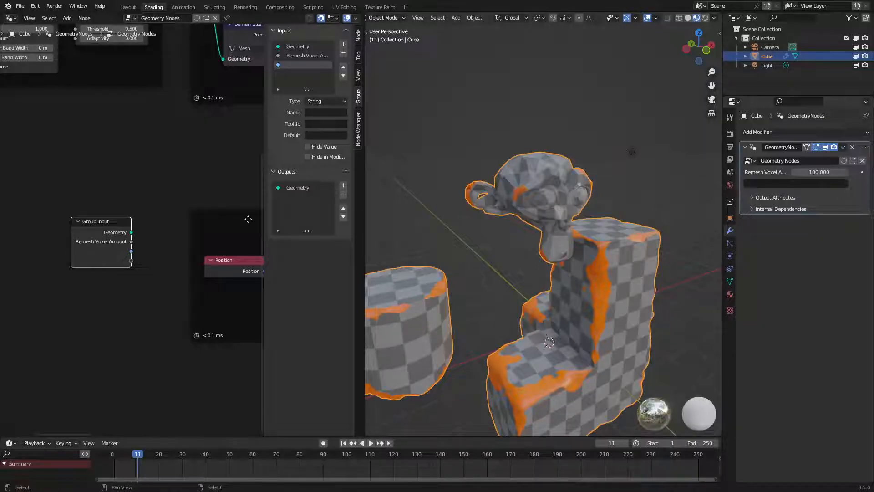
{"action": "key", "text": "n"}
Step: Expose the Noise Texture's Scale, Detail and Roughness as new group inputs by linking them from the duplicated Group Input node
{"action": "scroll", "coordinate": [162, 239], "scroll_direction": "down", "scroll_amount": 1}
{"action": "middle_click_drag", "start_coordinate": [170, 226], "coordinate": [94, 225]}
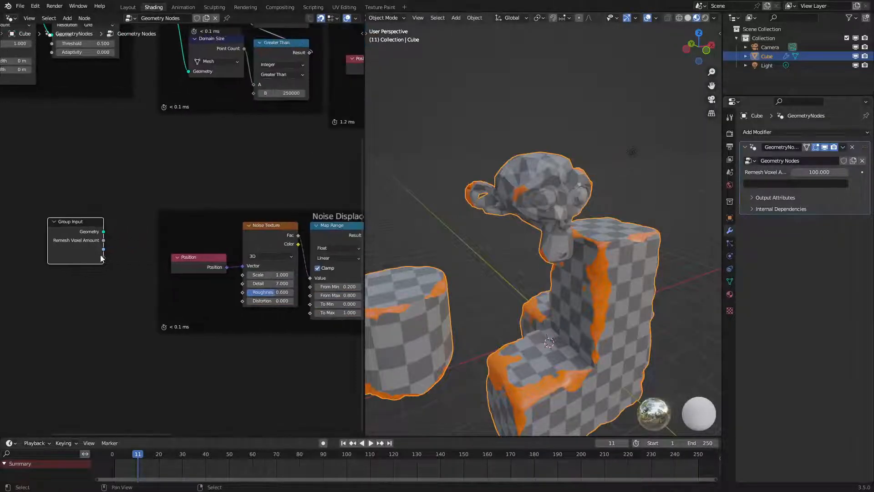
{"action": "left_click_drag", "start_coordinate": [104, 258], "coordinate": [251, 276]}
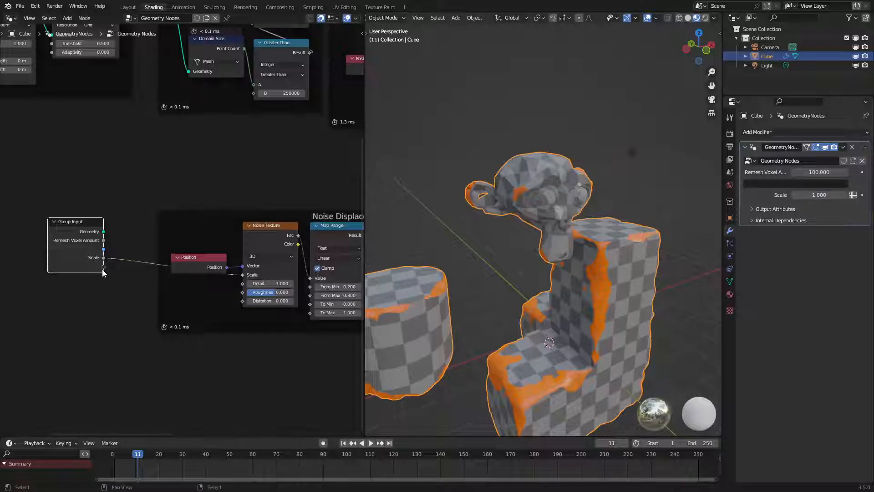
{"action": "left_click_drag", "start_coordinate": [104, 267], "coordinate": [240, 283]}
{"action": "left_click_drag", "start_coordinate": [108, 272], "coordinate": [106, 269]}
{"action": "left_click_drag", "start_coordinate": [103, 275], "coordinate": [242, 293]}
{"action": "middle_click_drag", "start_coordinate": [231, 242], "coordinate": [206, 251]}
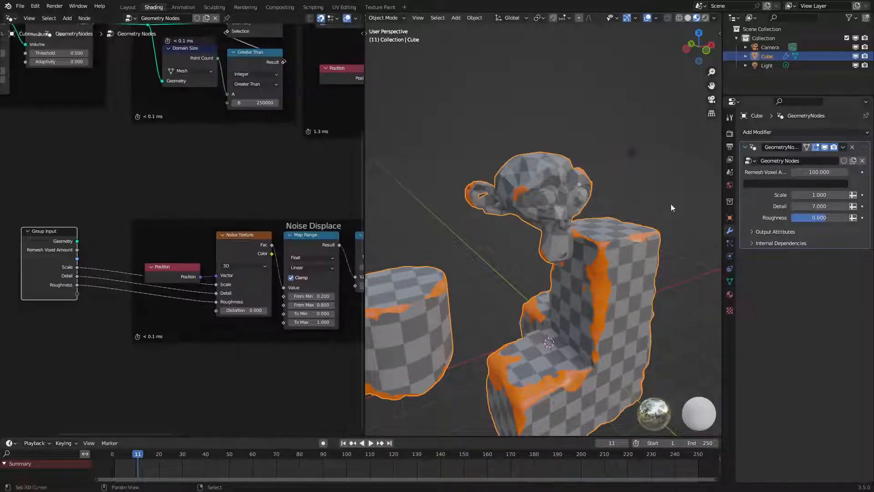
Step: Add three unnamed String group inputs below Roughness as blank spacers
{"action": "middle_click_drag", "start_coordinate": [108, 255], "coordinate": [162, 247]}
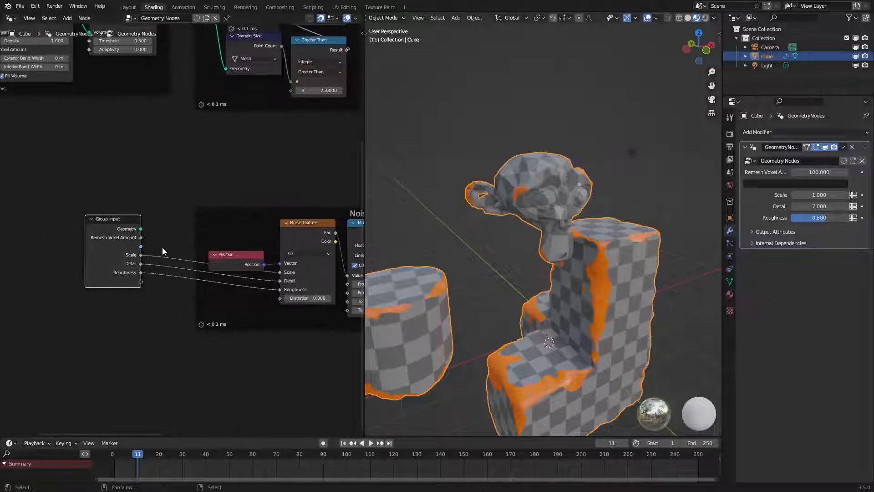
{"action": "key", "text": "n"}
{"action": "left_click", "coordinate": [304, 83]}
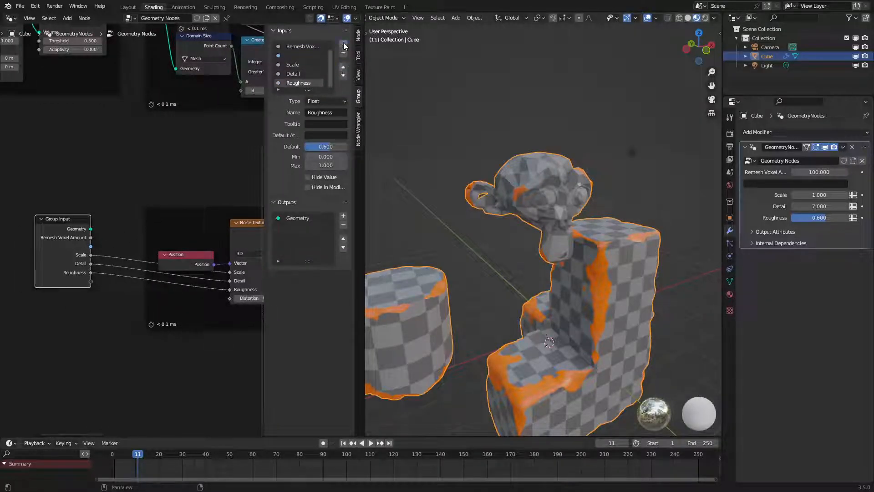
{"action": "left_click", "coordinate": [323, 102]}
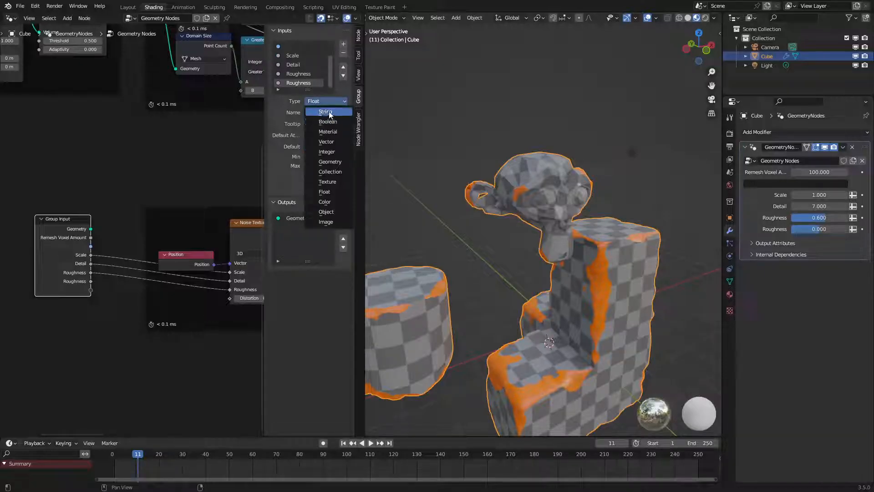
{"action": "left_click", "coordinate": [316, 143]}
{"action": "left_click", "coordinate": [331, 110]}
{"action": "key", "text": "BackSpace"}
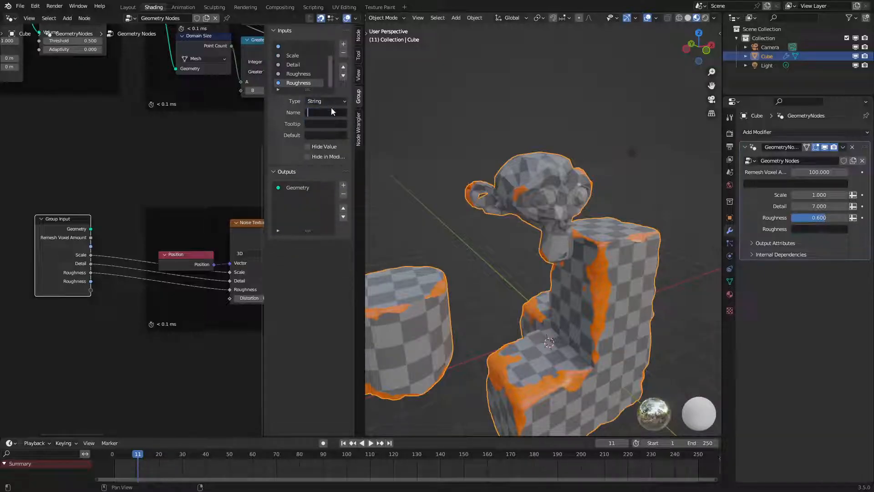
{"action": "key", "text": "Return"}
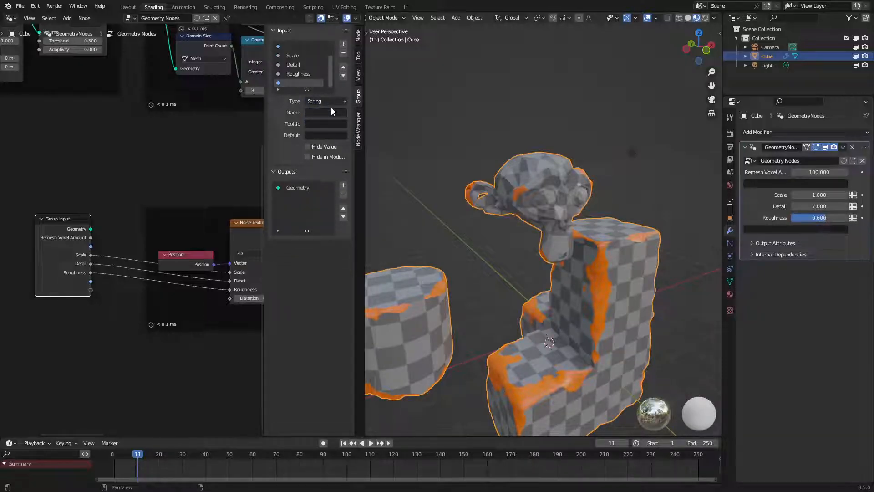
{"action": "left_click", "coordinate": [343, 44]}
{"action": "left_click", "coordinate": [343, 44]}
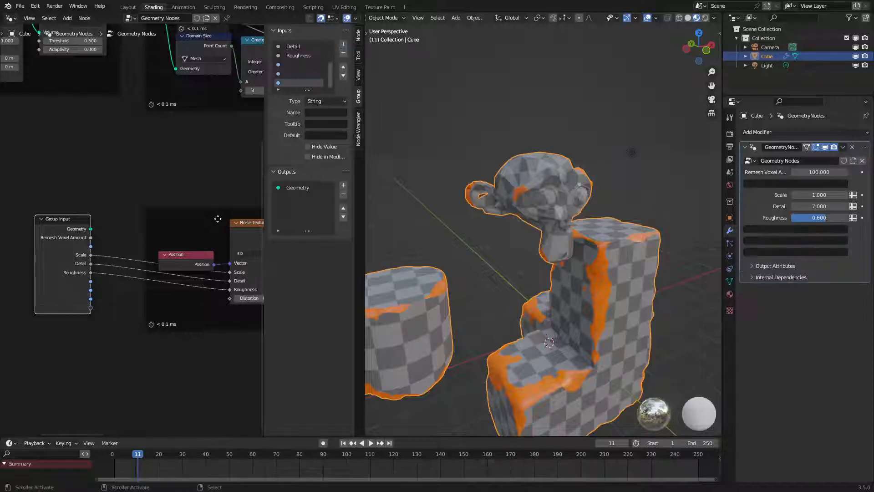
{"action": "key", "text": "m"}
{"action": "key", "text": "m"}
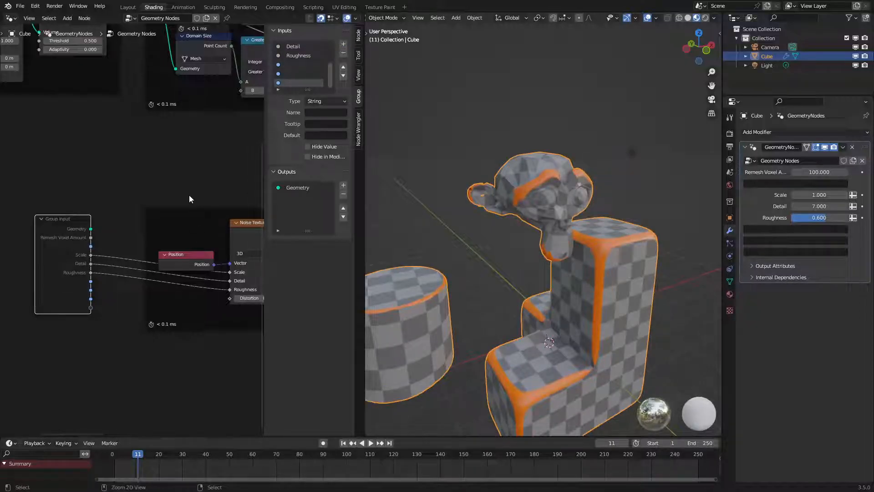
{"action": "middle_click_drag", "start_coordinate": [170, 183], "coordinate": [174, 204]}
{"action": "key", "text": "ctrl+z"}
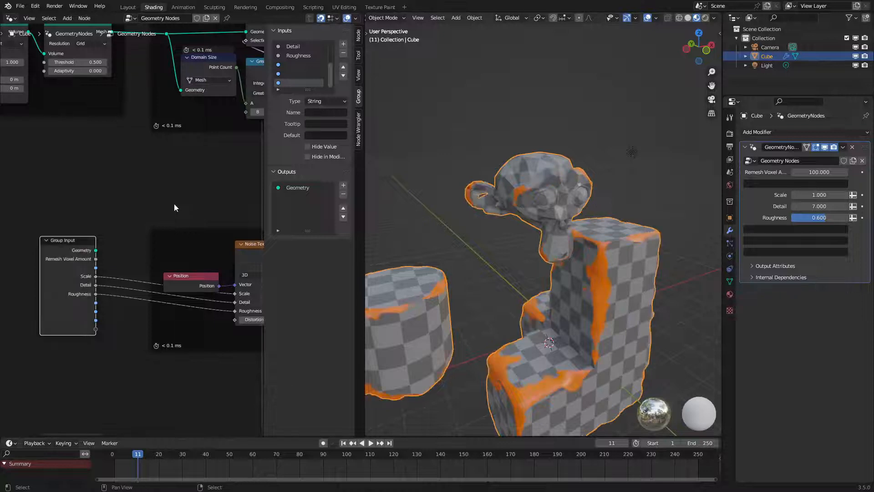
{"action": "key", "text": "b"}
{"action": "key", "text": "Escape"}
Step: Duplicate the Group Input node and place the copy below the Noise Displace frame, near the Subtract and Multiply nodes
{"action": "key", "text": "n"}
{"action": "middle_click_drag", "start_coordinate": [197, 240], "coordinate": [67, 205]}
{"action": "key", "text": "shift+d"}
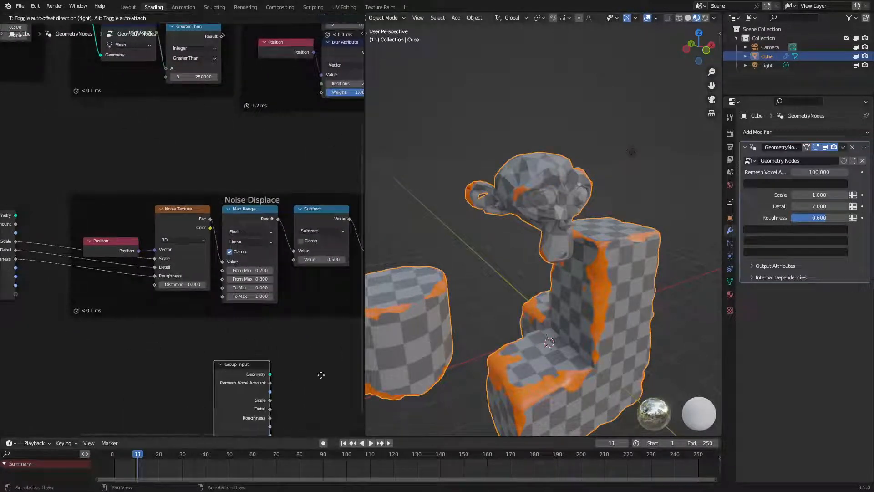
{"action": "left_click", "coordinate": [328, 359]}
{"action": "middle_click_drag", "start_coordinate": [286, 347], "coordinate": [178, 334]}
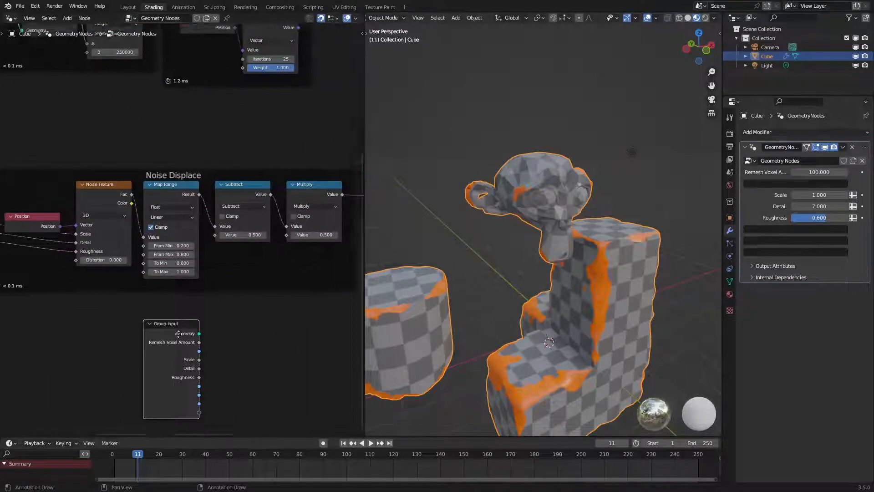
{"action": "key", "text": "g"}
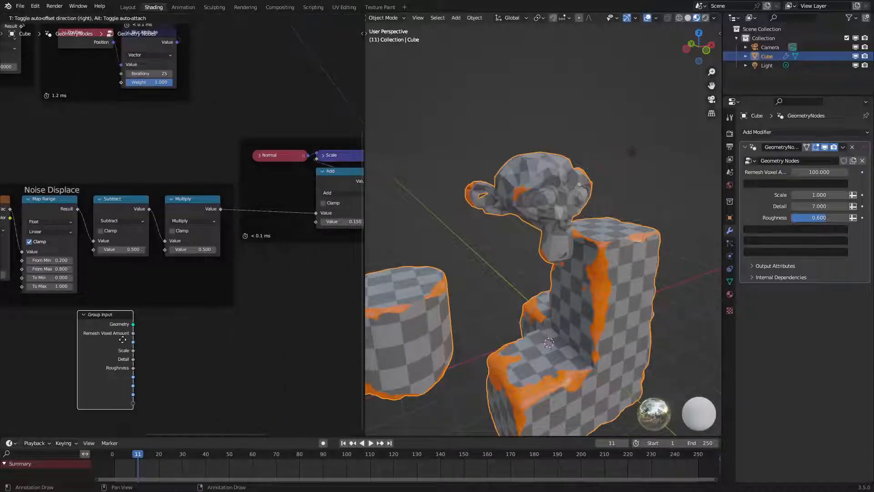
{"action": "left_click", "coordinate": [122, 339]}
Step: Expose the second Value of both the Multiply and Add nodes as group inputs, linked from the new Group Input copy
{"action": "left_click_drag", "start_coordinate": [133, 403], "coordinate": [165, 249]}
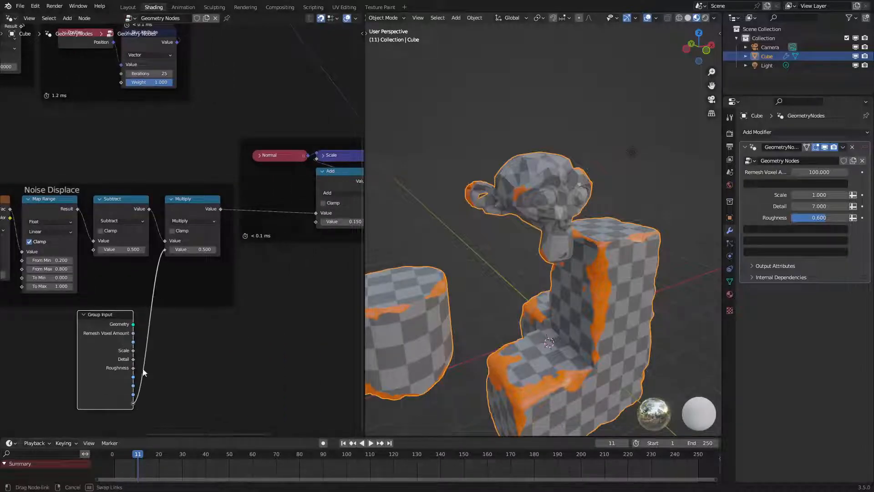
{"action": "left_click_drag", "start_coordinate": [132, 414], "coordinate": [324, 222]}
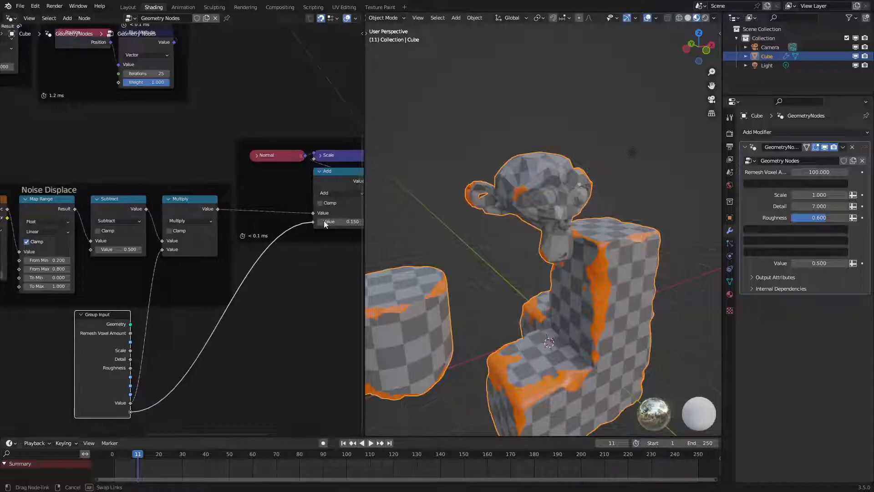
{"action": "left_click_drag", "start_coordinate": [291, 281], "coordinate": [282, 302]}
{"action": "scroll", "coordinate": [129, 401], "scroll_direction": "down", "scroll_amount": 4}
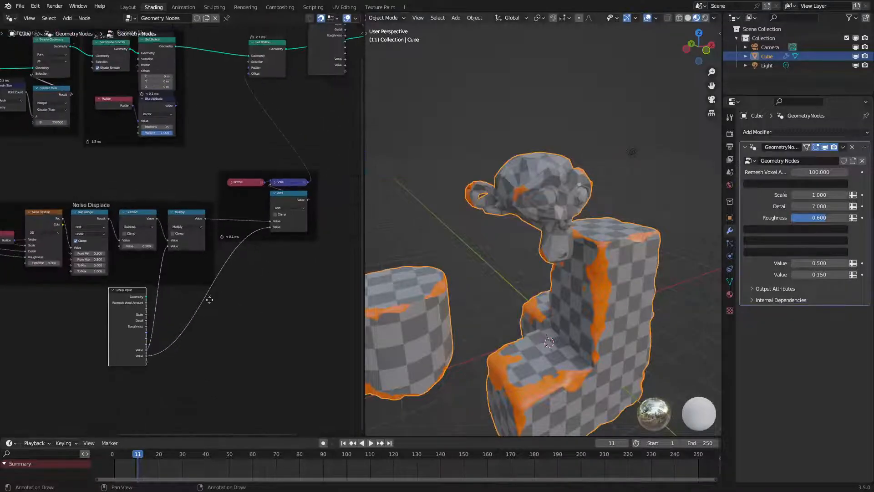
{"action": "middle_click_drag", "start_coordinate": [257, 226], "coordinate": [254, 296]}
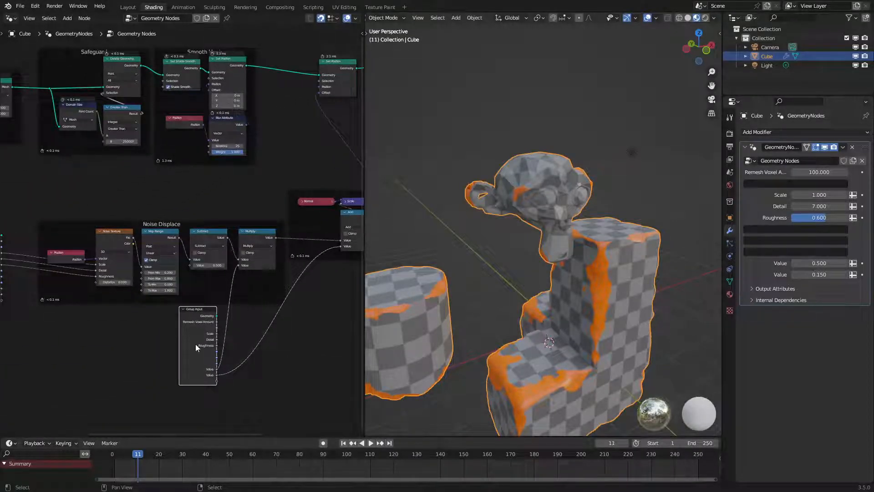
Step: Move both Value group inputs up two places each, directly below the first blank spacer after Roughness
{"action": "key", "text": "n"}
{"action": "scroll", "coordinate": [318, 71], "scroll_direction": "down", "scroll_amount": 2}
{"action": "left_click", "coordinate": [306, 74]}
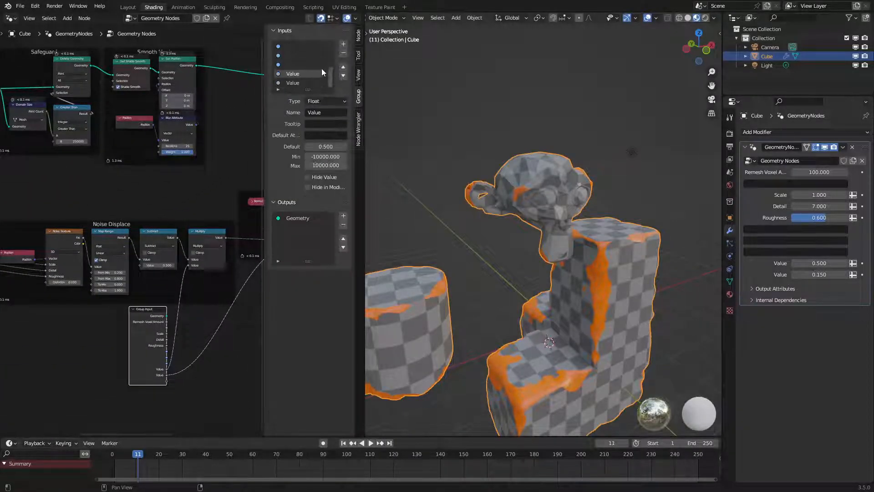
{"action": "left_click", "coordinate": [343, 68]}
{"action": "left_click", "coordinate": [344, 68]}
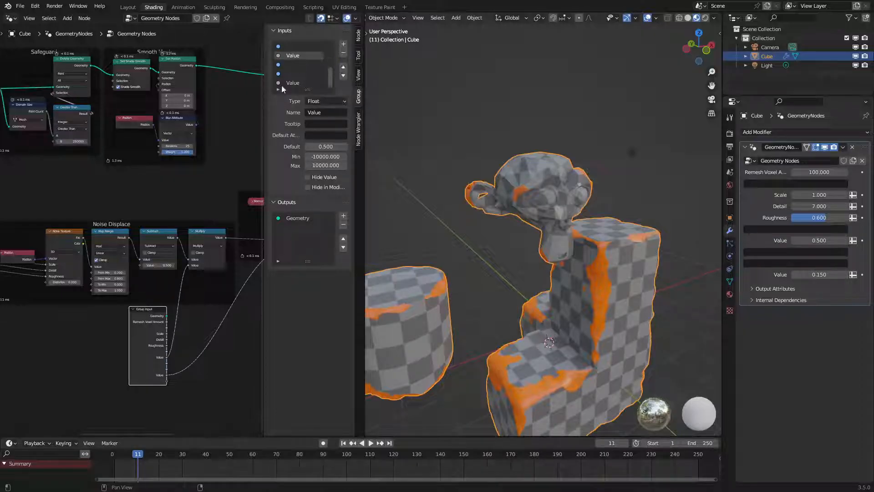
{"action": "left_click", "coordinate": [299, 83]}
{"action": "left_click", "coordinate": [343, 68]}
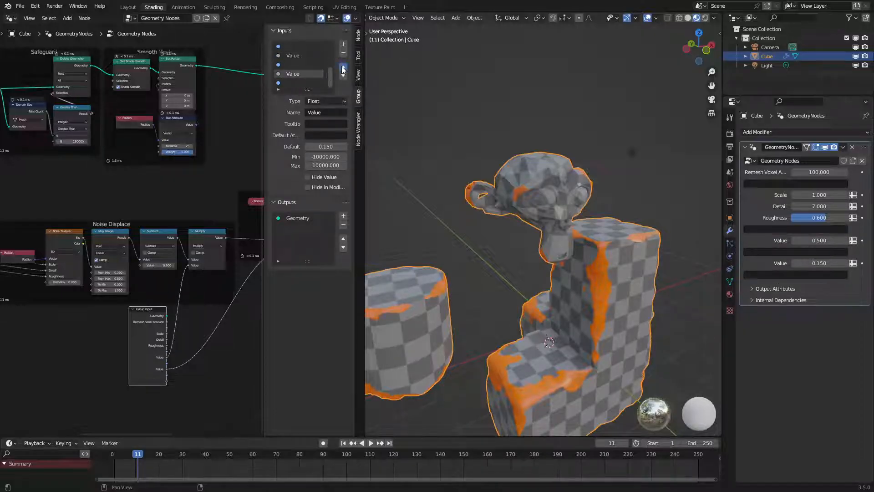
{"action": "left_click", "coordinate": [343, 68]}
Step: Rename the first Value group input, which drives the Multiply node, to "Noise Strngth"
{"action": "double_click", "coordinate": [295, 57]}
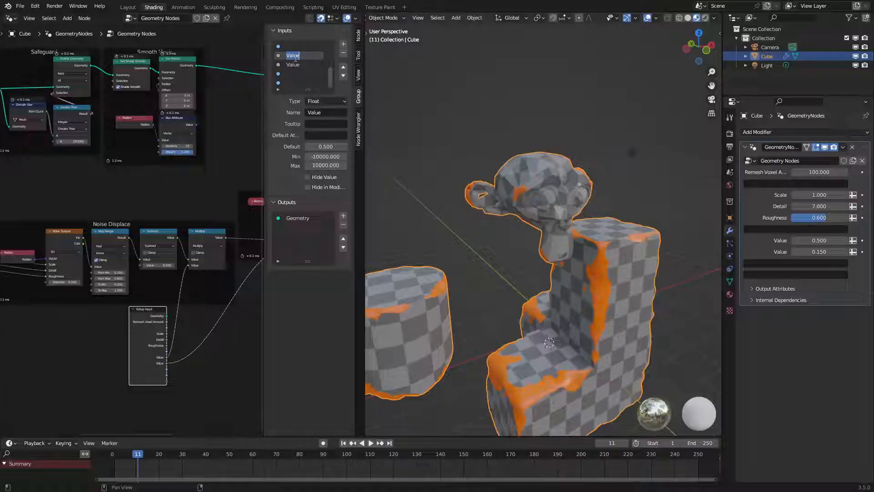
{"action": "type", "text": "NOise Amp"}
{"action": "key", "text": "shift+Right"}
{"action": "type", "text": "o"}
{"action": "key", "text": "End"}
{"action": "type", "text": "Strngth"}
{"action": "key", "text": "Return"}
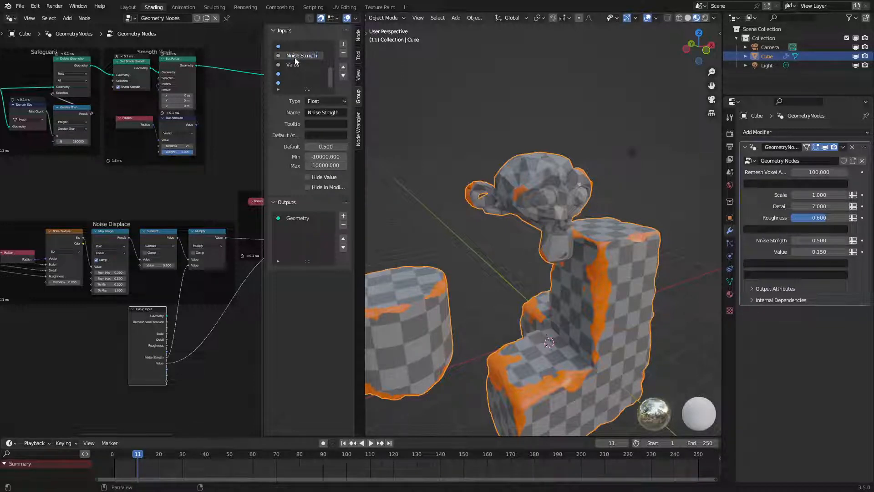
Step: Rename the remaining Value group input, directly below the noise strength input, to "Level Offset"
{"action": "double_click", "coordinate": [294, 64]}
{"action": "type", "text": "Off"}
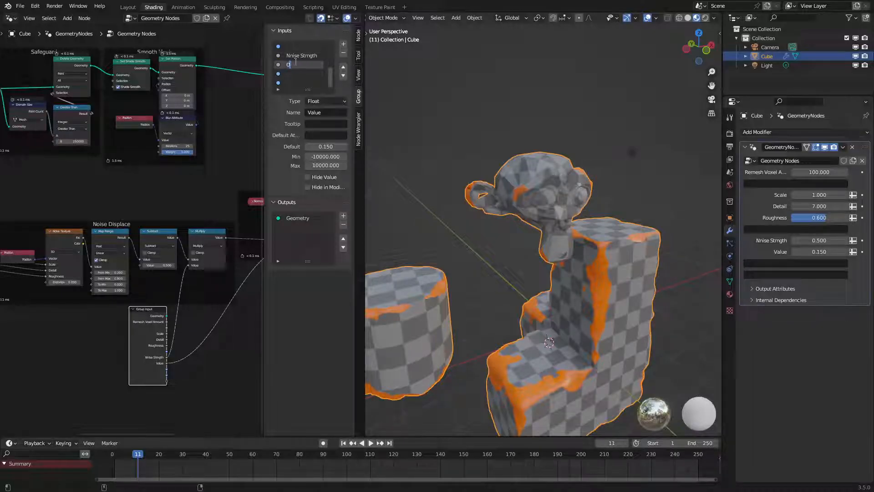
{"action": "key", "text": "Left"}
{"action": "key", "text": "Left"}
{"action": "key", "text": "Left"}
{"action": "key", "text": "Left"}
{"action": "key", "text": "Left"}
{"action": "type", "text": "Level"}
Step: Correct the spelling of the noise strength group input's name so its second word reads "Strength"
{"action": "double_click", "coordinate": [307, 56]}
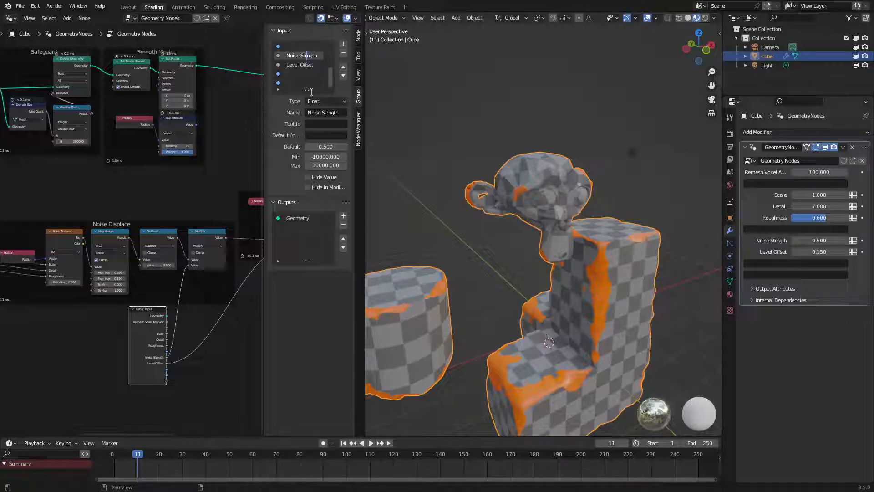
{"action": "type", "text": "e"}
{"action": "key", "text": "Return"}
{"action": "key", "text": "n"}
Step: Hide the unused sockets on the three Group Input nodes and move the one feeding the Noise Texture slightly closer to its frame
{"action": "scroll", "coordinate": [184, 154], "scroll_direction": "left", "scroll_amount": 6, "text": "ctrl"}
{"action": "key", "text": "ctrl+h"}
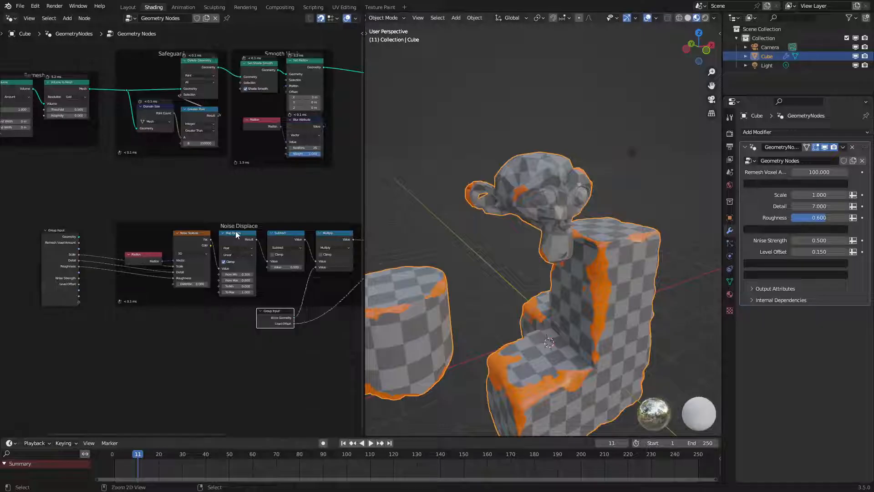
{"action": "left_click", "coordinate": [62, 232]}
{"action": "key", "text": "ctrl+h"}
{"action": "scroll", "coordinate": [73, 195], "scroll_direction": "down", "scroll_amount": 3}
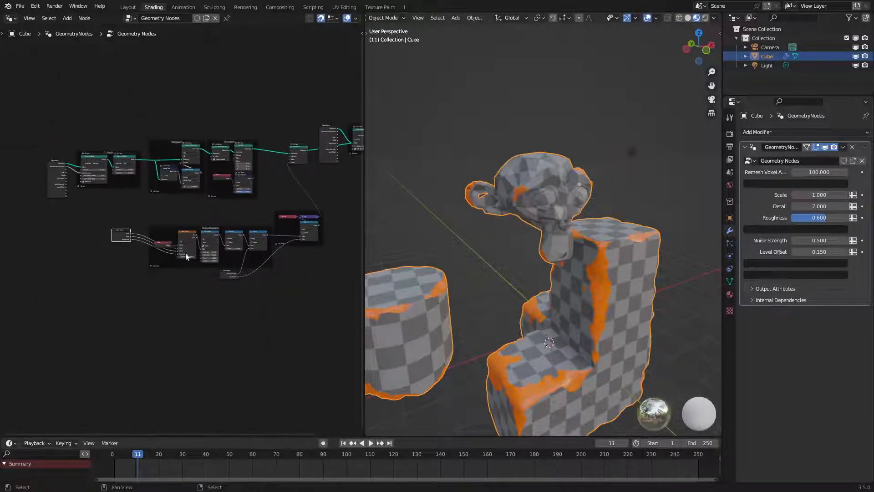
{"action": "left_click", "coordinate": [53, 185]}
{"action": "key", "text": "ctrl+h"}
{"action": "left_click_drag", "start_coordinate": [114, 235], "coordinate": [125, 254]}
{"action": "scroll", "coordinate": [149, 204], "scroll_direction": "up", "scroll_amount": 5}
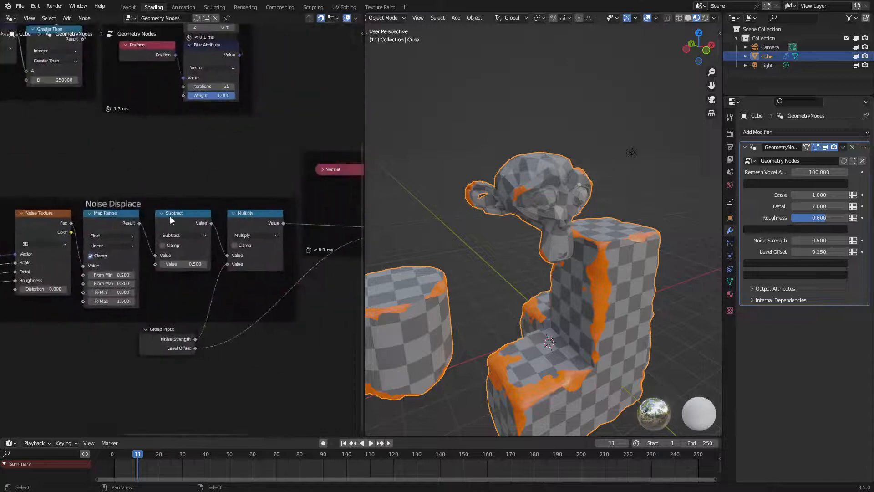
Step: Try 0 iterations on the Blur Attribute node in the Smooth Mesh frame and undo the change
{"action": "scroll", "coordinate": [170, 217], "scroll_direction": "down", "scroll_amount": 5}
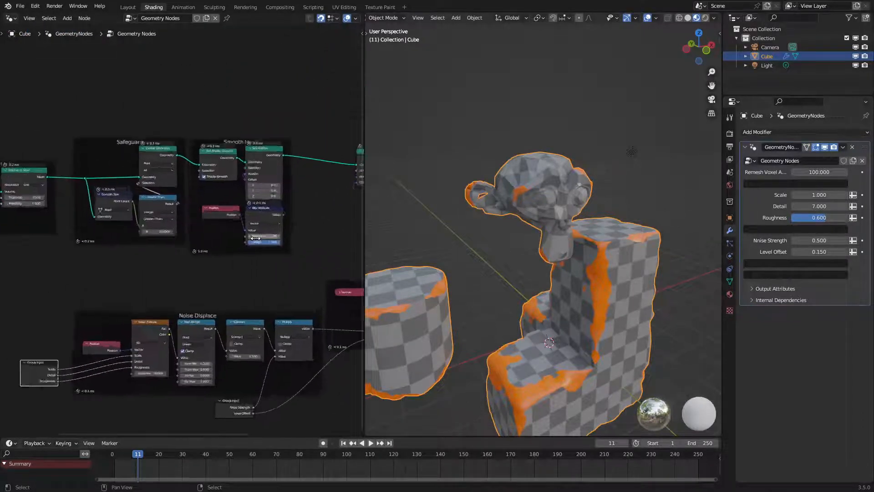
{"action": "scroll", "coordinate": [191, 229], "scroll_direction": "up", "scroll_amount": 2}
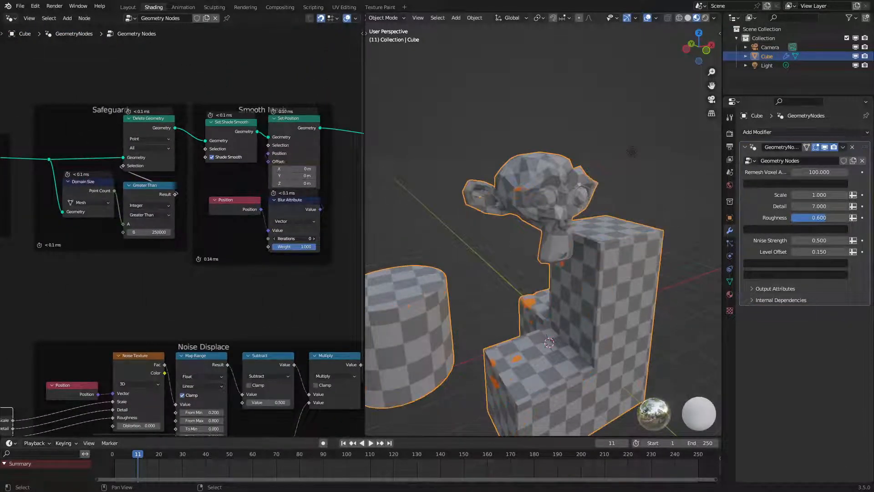
{"action": "key", "text": "ctrl+z"}
{"action": "middle_click_drag", "start_coordinate": [515, 207], "coordinate": [421, 202]}
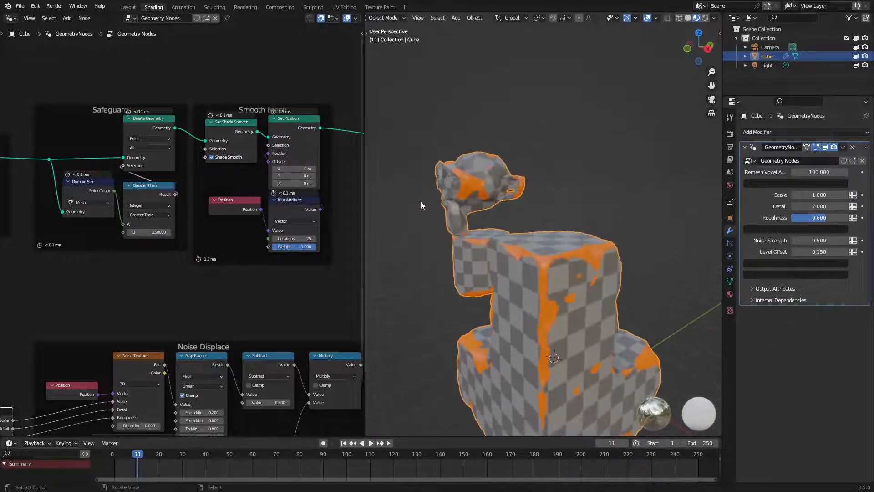
Step: Move the last blank spacer input up to directly above the Remesh Voxel Amount input
{"action": "key", "text": "n"}
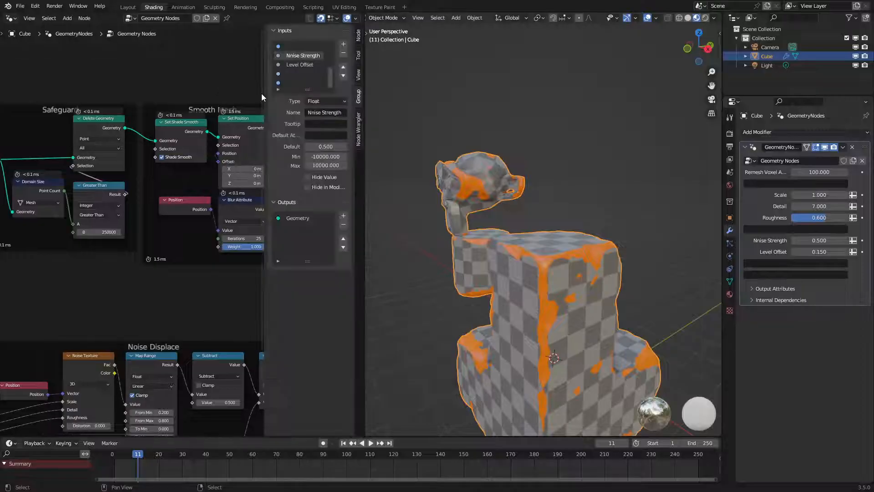
{"action": "left_click", "coordinate": [293, 81]}
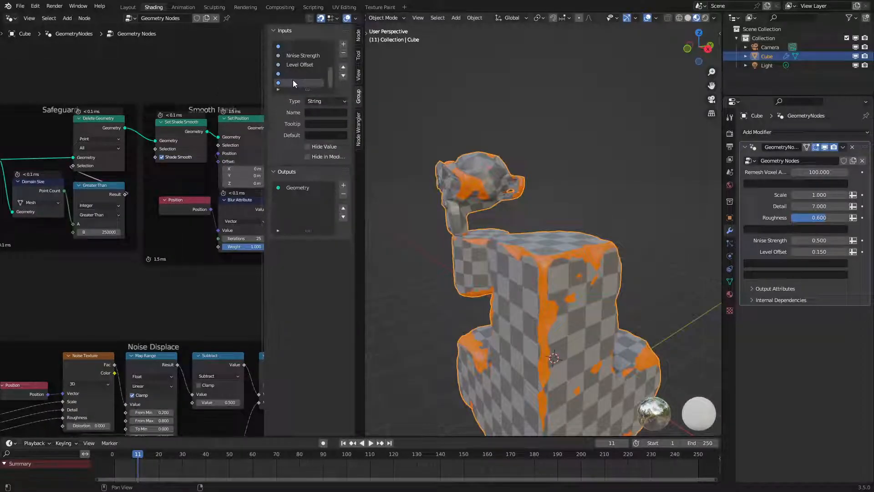
{"action": "left_click", "coordinate": [344, 70]}
{"action": "left_click", "coordinate": [344, 70]}
{"action": "left_click", "coordinate": [344, 70]}
{"action": "left_click", "coordinate": [344, 70]}
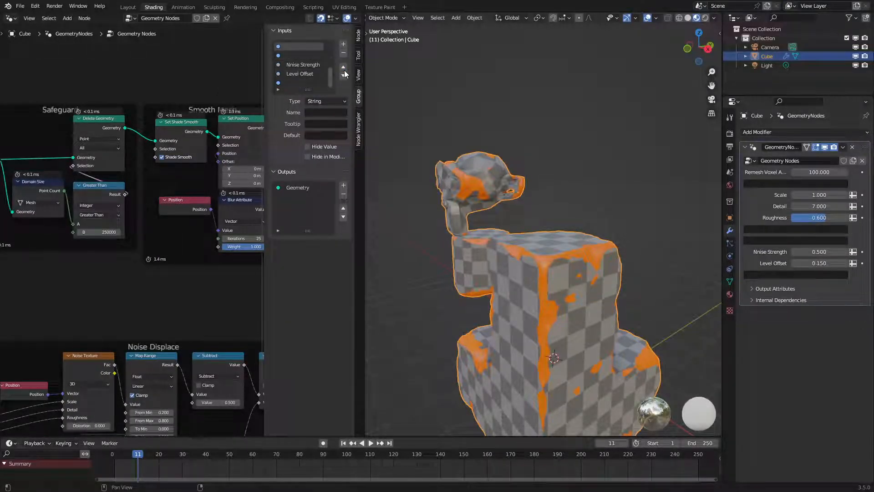
{"action": "left_click", "coordinate": [344, 71]}
{"action": "left_click", "coordinate": [344, 70]}
{"action": "left_click", "coordinate": [344, 70]}
{"action": "left_click", "coordinate": [344, 70]}
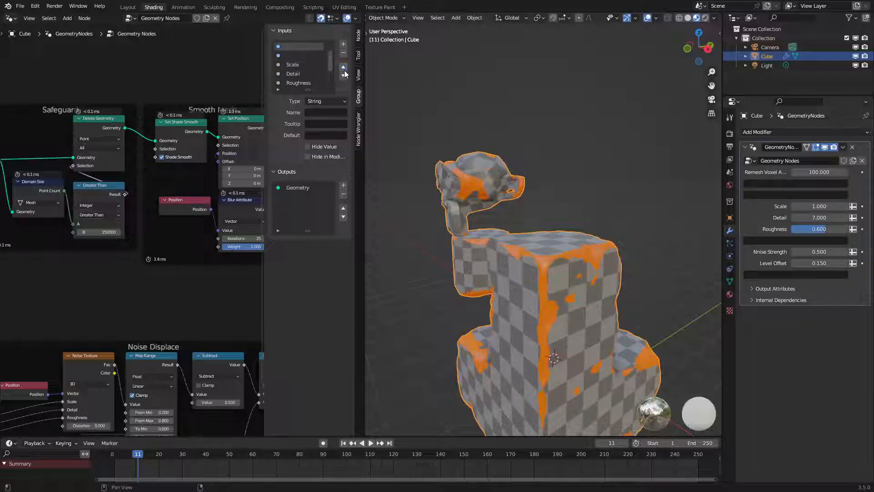
{"action": "left_click", "coordinate": [345, 72]}
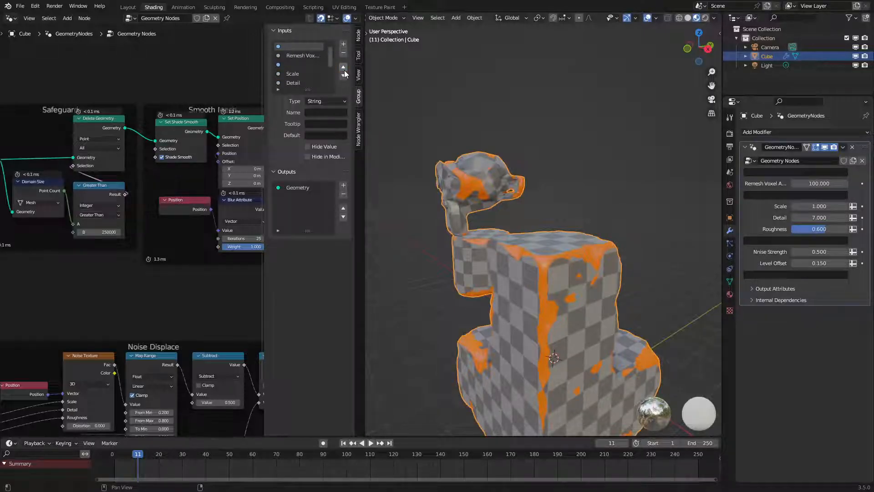
{"action": "key", "text": "n"}
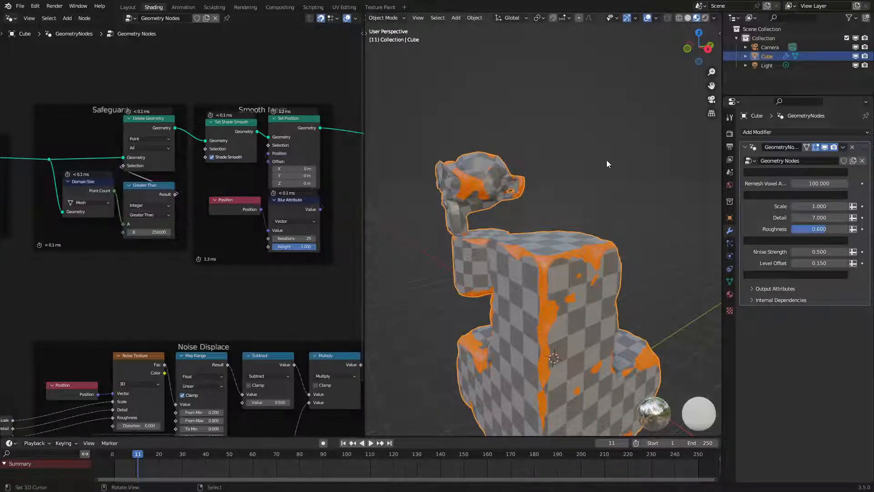
Step: Duplicate the Group Input node that feeds the Noise Texture and place the copy below the Safeguard frame
{"action": "middle_click_drag", "start_coordinate": [606, 160], "coordinate": [624, 178]}
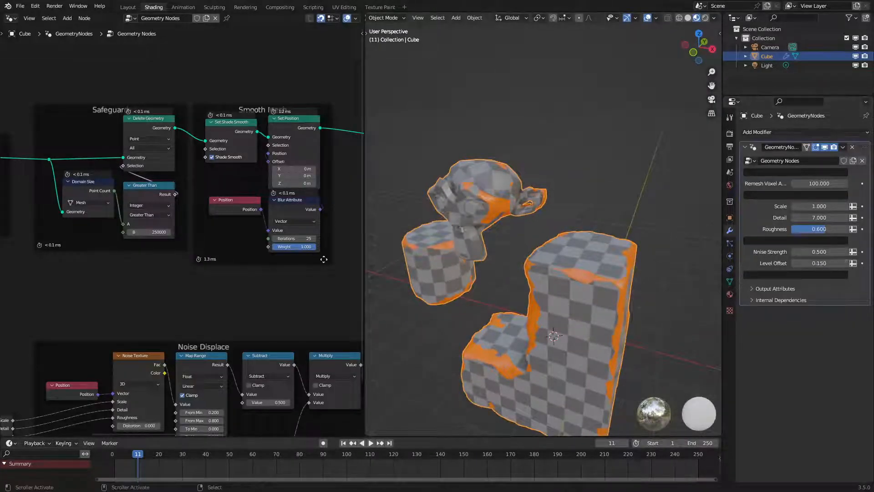
{"action": "scroll", "coordinate": [320, 259], "scroll_direction": "down", "scroll_amount": 8}
{"action": "scroll", "coordinate": [319, 259], "scroll_direction": "up", "scroll_amount": 6}
{"action": "scroll", "coordinate": [319, 259], "scroll_direction": "down", "scroll_amount": 2}
{"action": "middle_click_drag", "start_coordinate": [155, 343], "coordinate": [190, 322]}
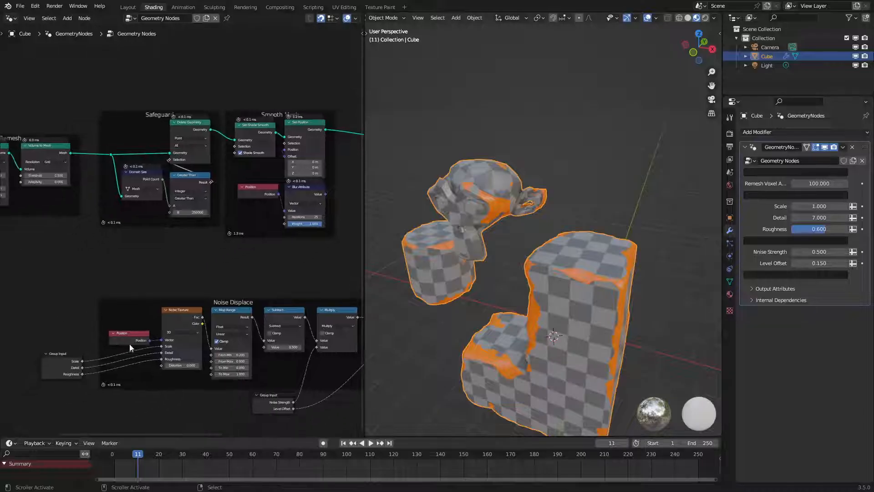
{"action": "left_click", "coordinate": [67, 372]}
{"action": "key", "text": "shift+d"}
{"action": "left_click", "coordinate": [153, 260]}
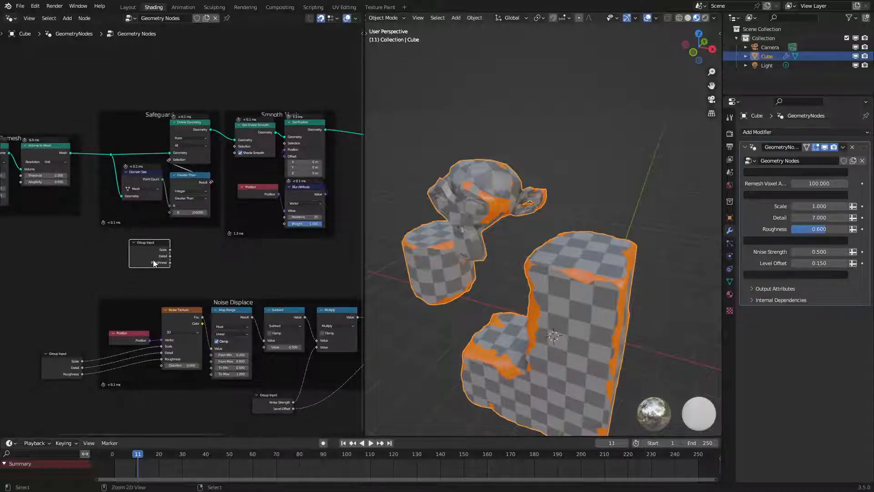
Step: Expose Blur Attribute's Iterations and Set Shade Smooth's Shade Smooth through the new Group Input copy, and hide its unused sockets
{"action": "key", "text": "ctrl+h"}
{"action": "left_click_drag", "start_coordinate": [170, 319], "coordinate": [285, 220]}
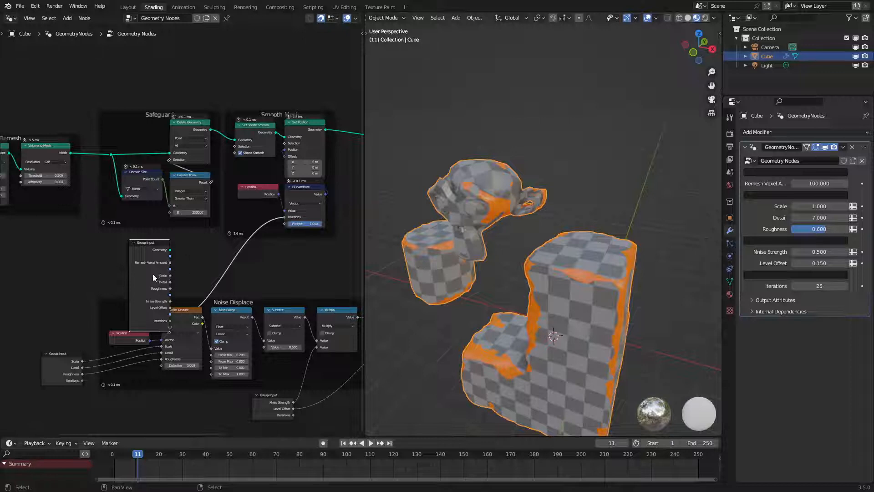
{"action": "left_click_drag", "start_coordinate": [170, 327], "coordinate": [182, 286]}
{"action": "key", "text": "ctrl+h"}
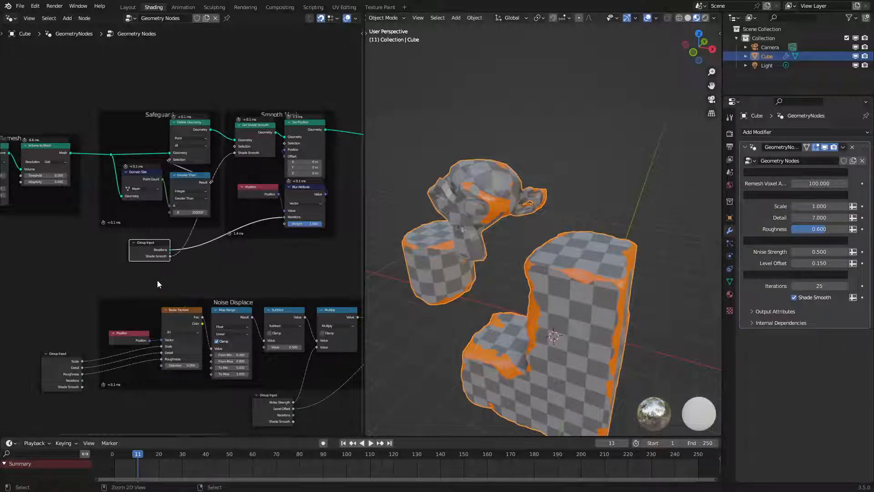
Step: Move the Iterations group input up to directly below Remesh Voxel Amount
{"action": "key", "text": "n"}
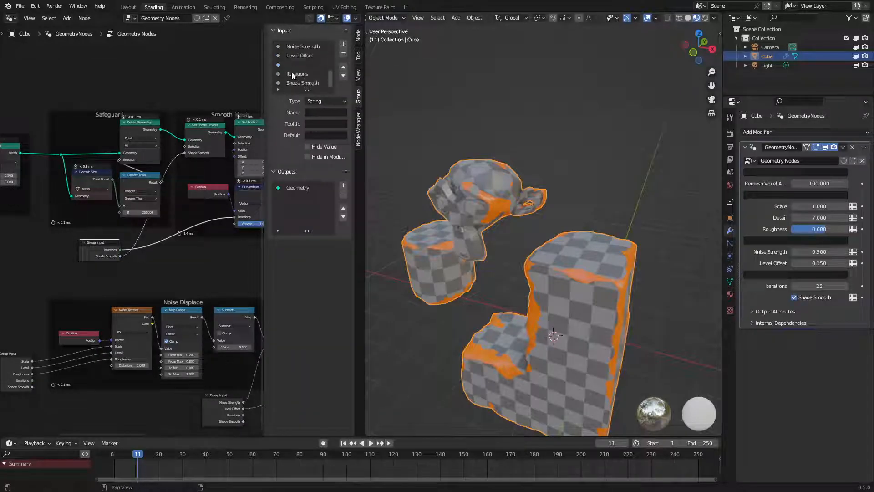
{"action": "left_click", "coordinate": [293, 82]}
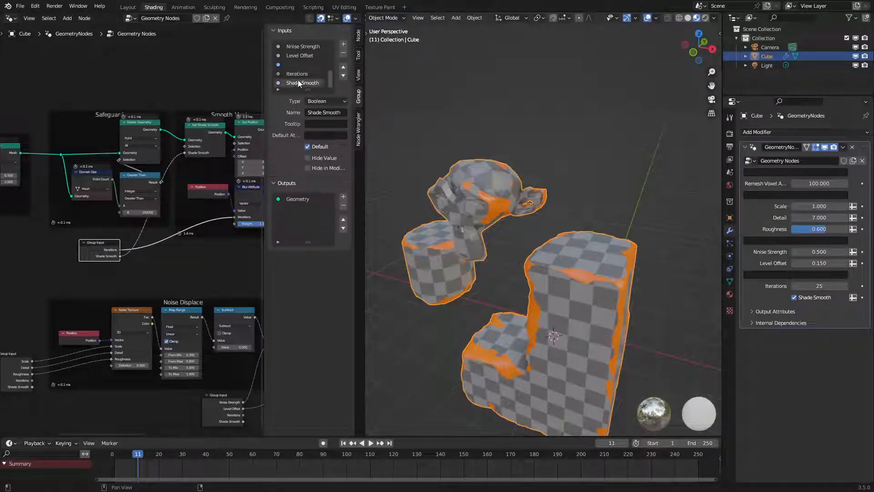
{"action": "left_click", "coordinate": [301, 74]}
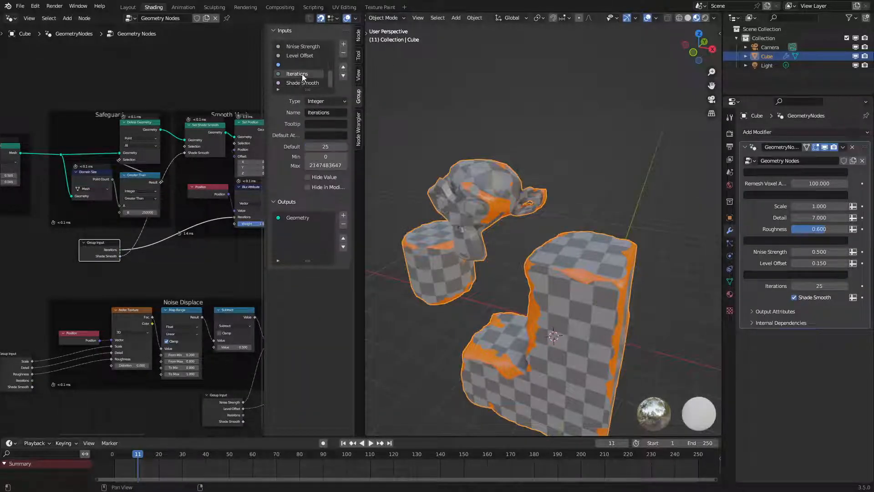
{"action": "left_click", "coordinate": [343, 67]}
{"action": "left_click", "coordinate": [344, 68]}
{"action": "left_click", "coordinate": [344, 68]}
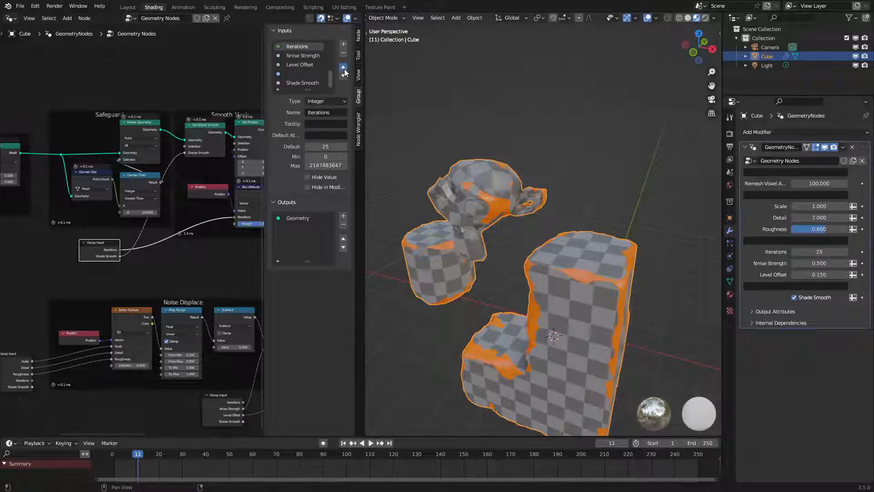
{"action": "left_click", "coordinate": [343, 67]}
{"action": "left_click", "coordinate": [343, 67]}
{"action": "left_click", "coordinate": [343, 68]}
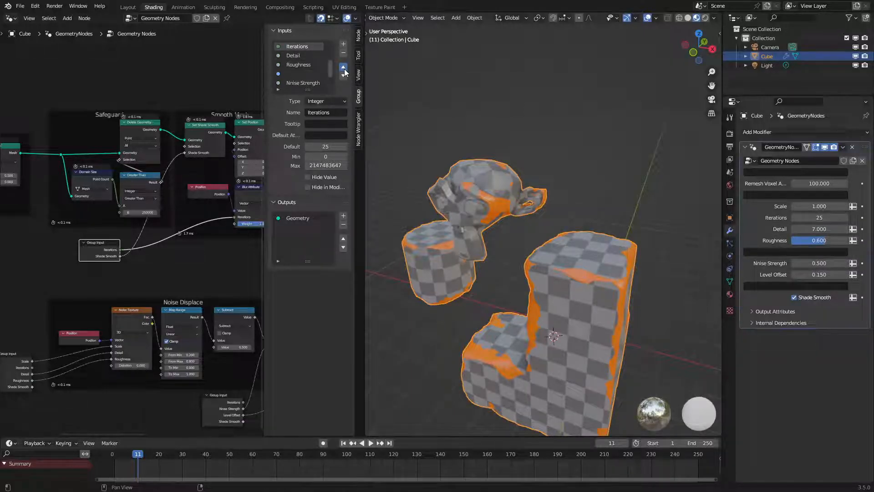
{"action": "left_click", "coordinate": [343, 67]}
{"action": "left_click", "coordinate": [343, 67]}
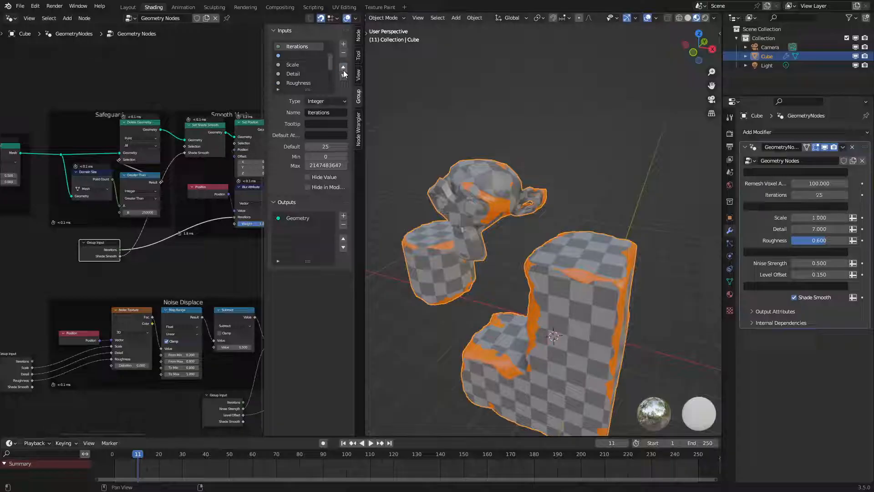
Step: Move the Shade Smooth group input up to directly below Iterations
{"action": "scroll", "coordinate": [305, 73], "scroll_direction": "down", "scroll_amount": 5}
{"action": "left_click", "coordinate": [300, 82]}
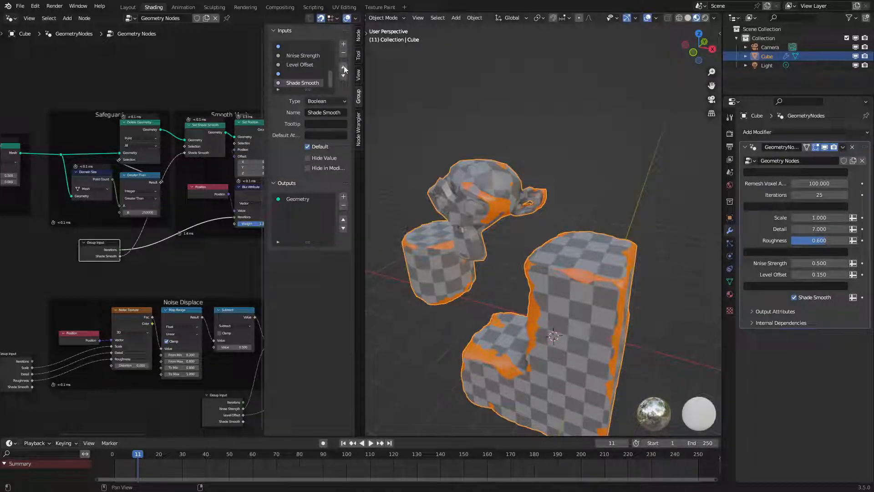
{"action": "left_click", "coordinate": [344, 67]}
{"action": "left_click", "coordinate": [344, 67]}
{"action": "left_click", "coordinate": [344, 67]}
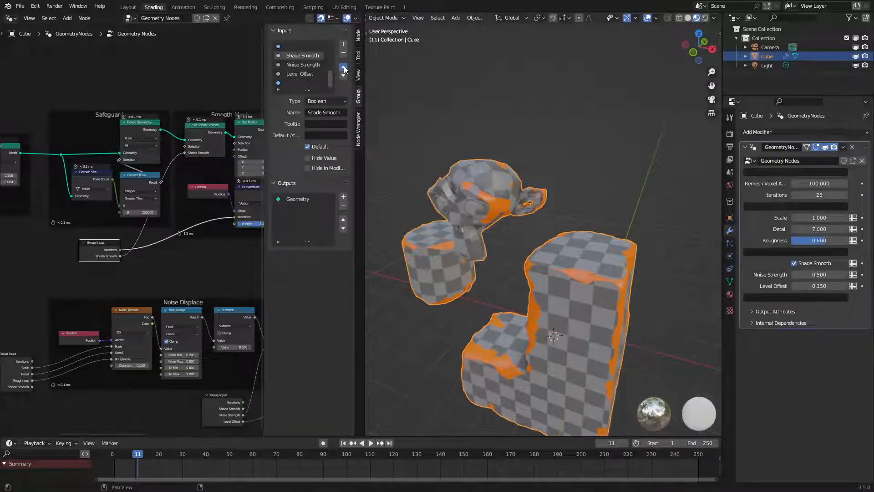
{"action": "left_click", "coordinate": [343, 67]}
{"action": "left_click", "coordinate": [343, 67]}
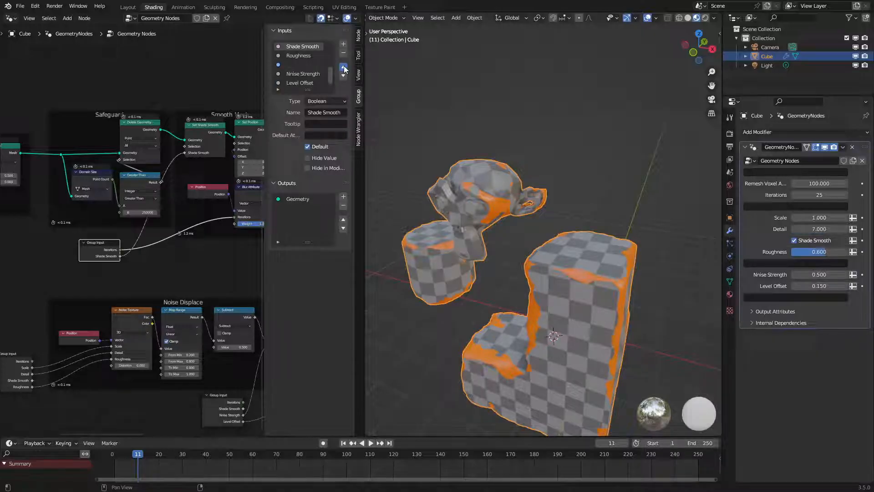
{"action": "left_click", "coordinate": [343, 68]}
{"action": "left_click", "coordinate": [343, 68]}
{"action": "left_click", "coordinate": [343, 67]}
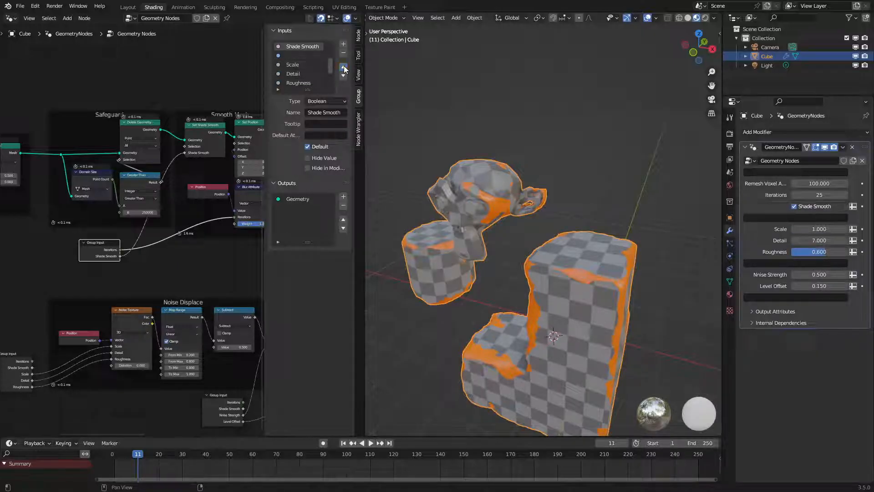
Step: Add another blank string spacer input and place it between Remesh Voxel Amount and Iterations
{"action": "scroll", "coordinate": [291, 54], "scroll_direction": "up", "scroll_amount": 4}
{"action": "left_click", "coordinate": [296, 55]}
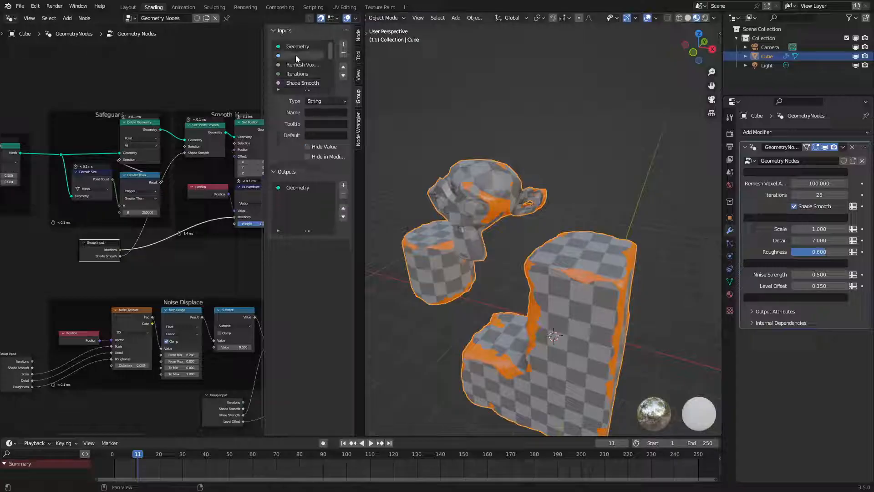
{"action": "left_click", "coordinate": [343, 45]}
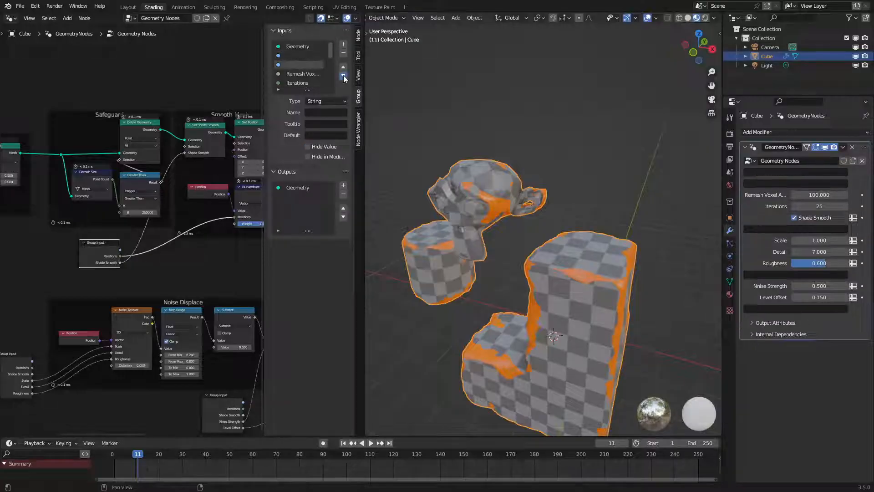
{"action": "left_click", "coordinate": [344, 76]}
{"action": "left_click", "coordinate": [343, 76]}
{"action": "scroll", "coordinate": [309, 64], "scroll_direction": "down", "scroll_amount": 3}
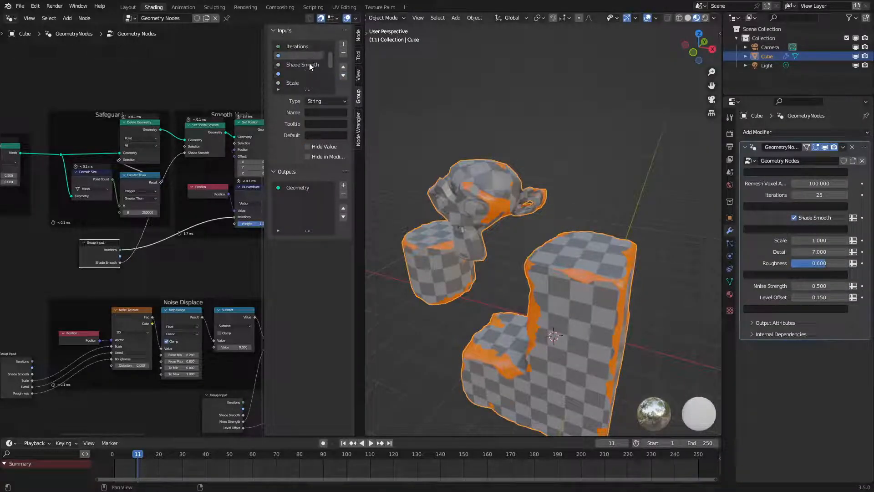
{"action": "left_click", "coordinate": [340, 62]}
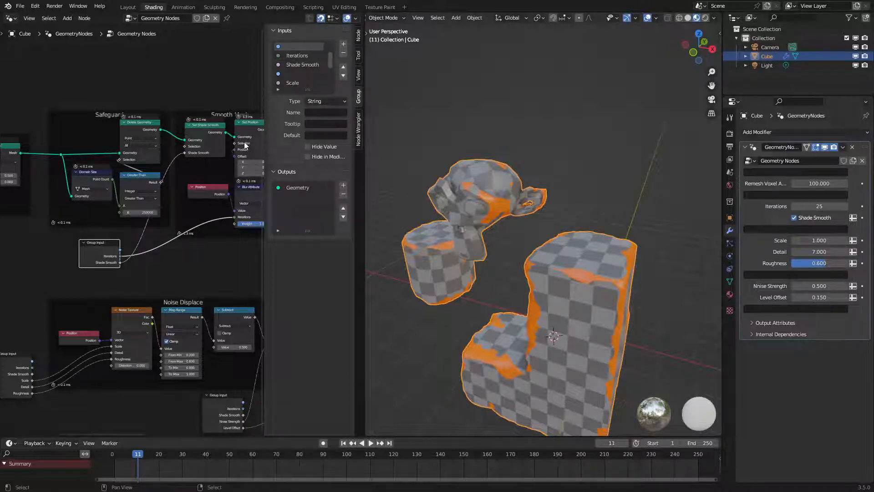
Step: Rename the Iterations group input to "Smooth Mesh Iterations"
{"action": "key", "text": "n"}
{"action": "key", "text": "n"}
{"action": "left_click", "coordinate": [295, 57]}
{"action": "double_click", "coordinate": [295, 58]}
{"action": "key", "text": "Home"}
{"action": "type", "text": "Sm"}
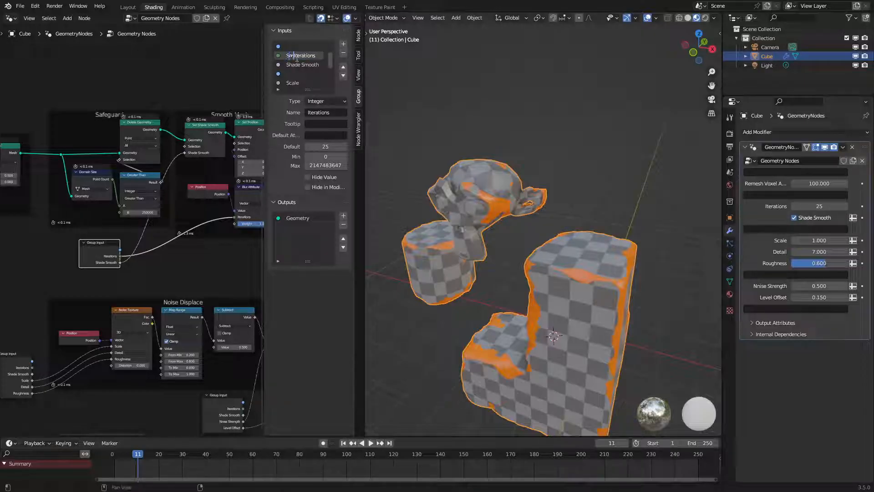
{"action": "type", "text": "ooth Mesh"}
{"action": "key", "text": "Return"}
{"action": "key", "text": "n"}
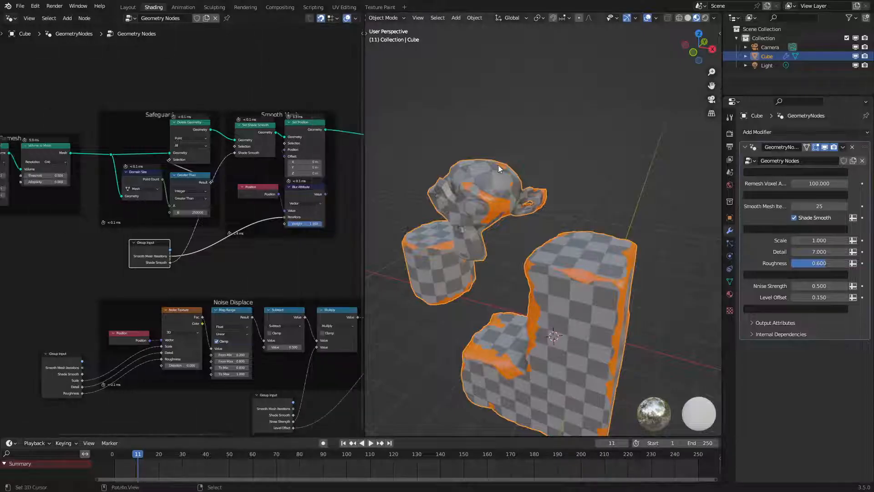
Step: Rename the geometry node group to "Mesh Edge Damage"
{"action": "middle_click_drag", "start_coordinate": [618, 151], "coordinate": [605, 137]}
{"action": "double_click", "coordinate": [821, 161]}
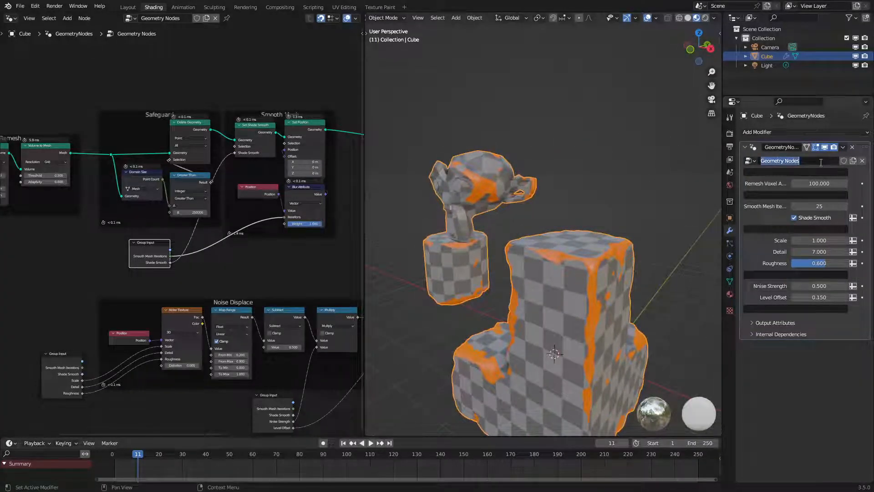
{"action": "type", "text": "M"}
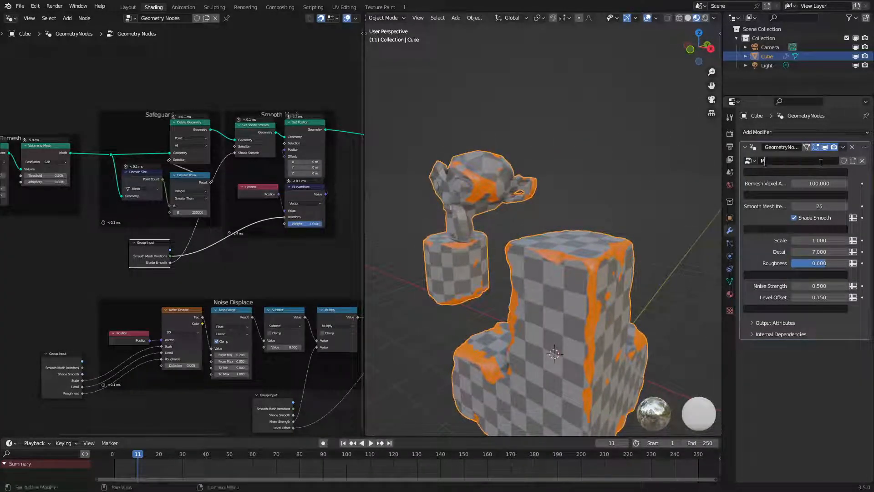
{"action": "type", "text": "esh Edge Damage"}
{"action": "key", "text": "Return"}
{"action": "middle_click_drag", "start_coordinate": [409, 230], "coordinate": [477, 225]}
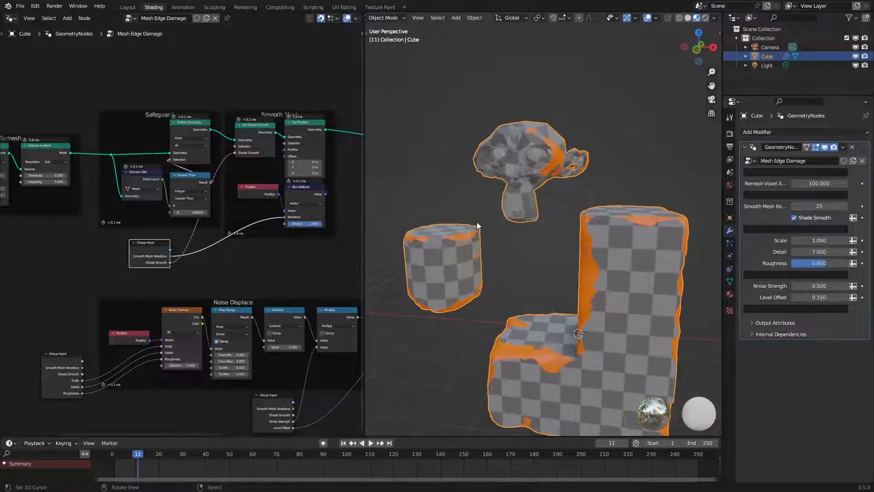
{"action": "middle_click_drag", "start_coordinate": [455, 231], "coordinate": [479, 255]}
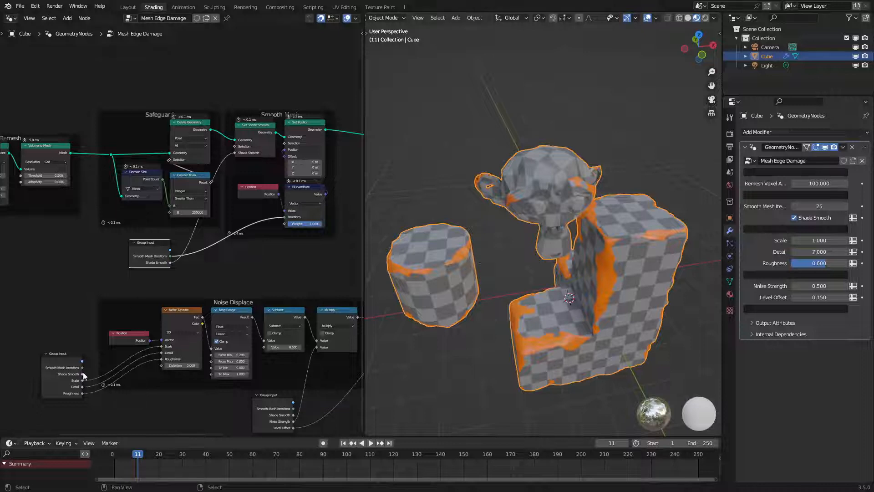
Step: Hide the unused sockets on the four Group Input nodes feeding the remesh, smoothing, noise texture and noise strength nodes
{"action": "left_click", "coordinate": [59, 353]}
{"action": "key", "text": "ctrl+h"}
{"action": "left_click", "coordinate": [258, 409]}
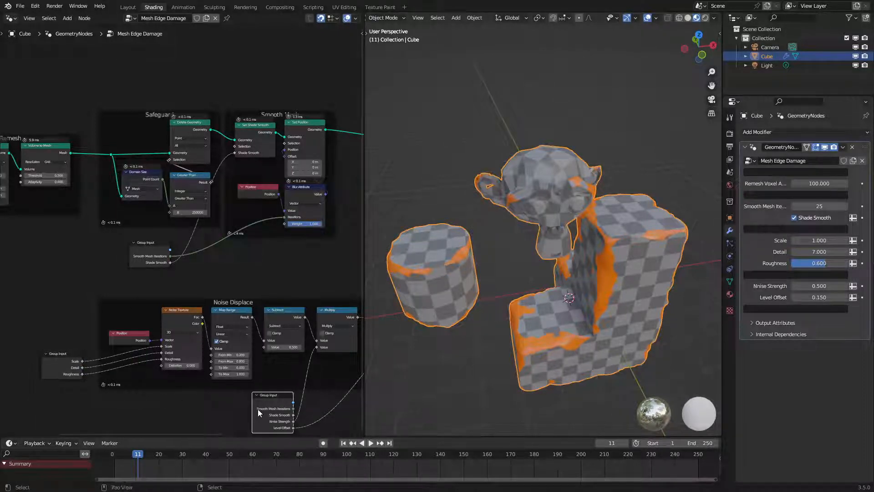
{"action": "key", "text": "ctrl+h"}
{"action": "left_click", "coordinate": [150, 247]}
{"action": "key", "text": "ctrl+h"}
{"action": "key", "text": "ctrl+h"}
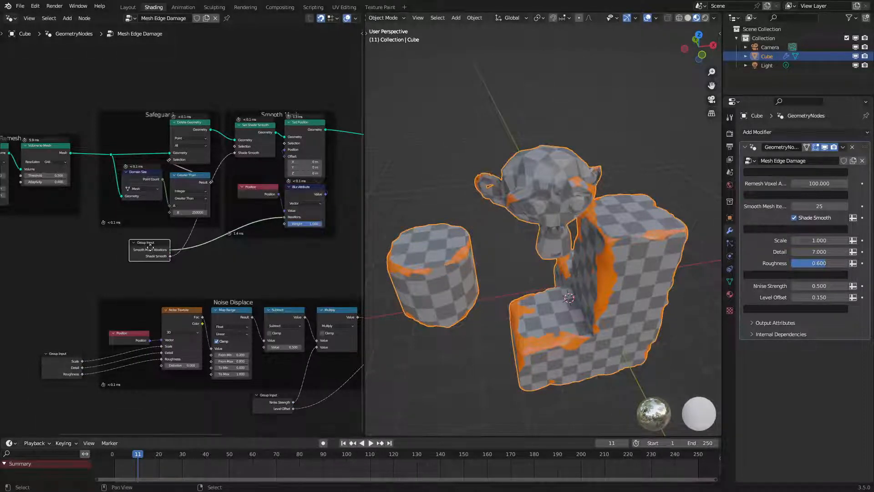
{"action": "middle_click_drag", "start_coordinate": [150, 247], "coordinate": [324, 293]}
{"action": "right_click", "coordinate": [91, 226]}
{"action": "left_click", "coordinate": [66, 224]}
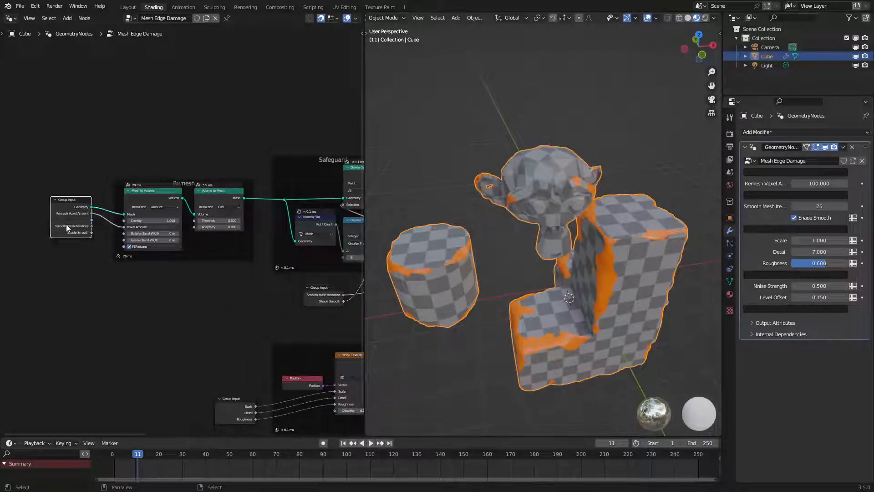
{"action": "key", "text": "ctrl+h"}
{"action": "key", "text": "ctrl+h"}
Step: Collapse the Position node in the Smooth Mesh frame and move the smoothing Group Input node into the frame above it
{"action": "scroll", "coordinate": [224, 252], "scroll_direction": "up", "scroll_amount": 8}
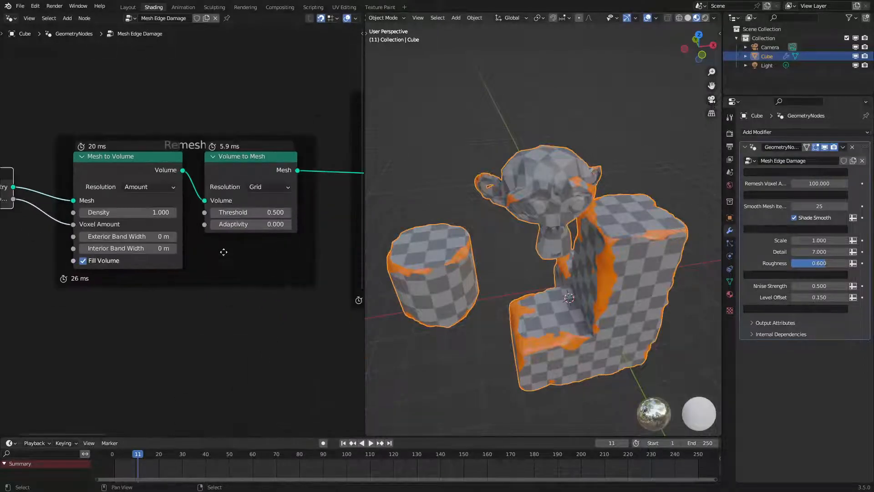
{"action": "scroll", "coordinate": [275, 216], "scroll_direction": "down", "scroll_amount": 6}
{"action": "middle_click_drag", "start_coordinate": [319, 232], "coordinate": [9, 217]}
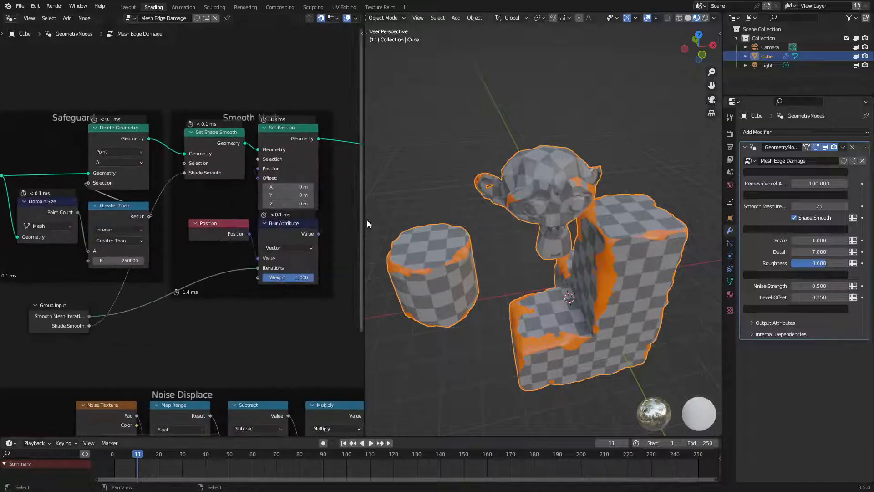
{"action": "scroll", "coordinate": [367, 220], "scroll_direction": "up", "scroll_amount": 1}
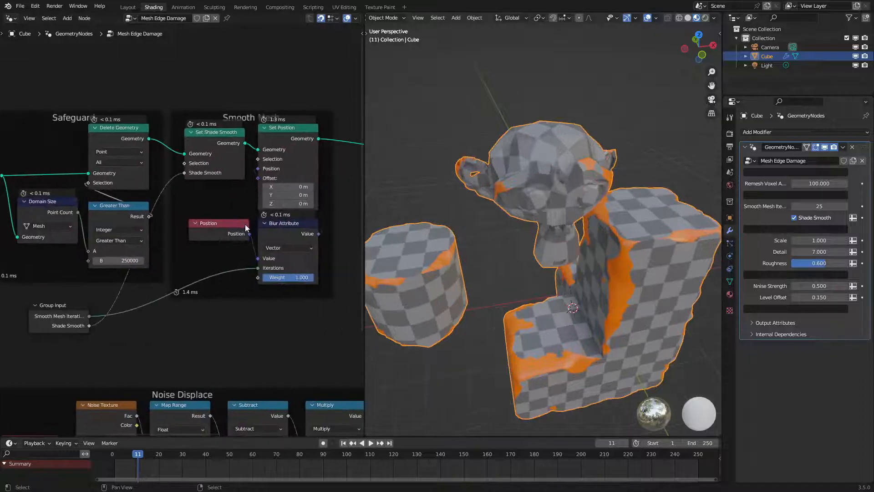
{"action": "left_click", "coordinate": [195, 223]}
{"action": "left_click_drag", "start_coordinate": [194, 223], "coordinate": [189, 253]}
{"action": "left_click", "coordinate": [54, 324]}
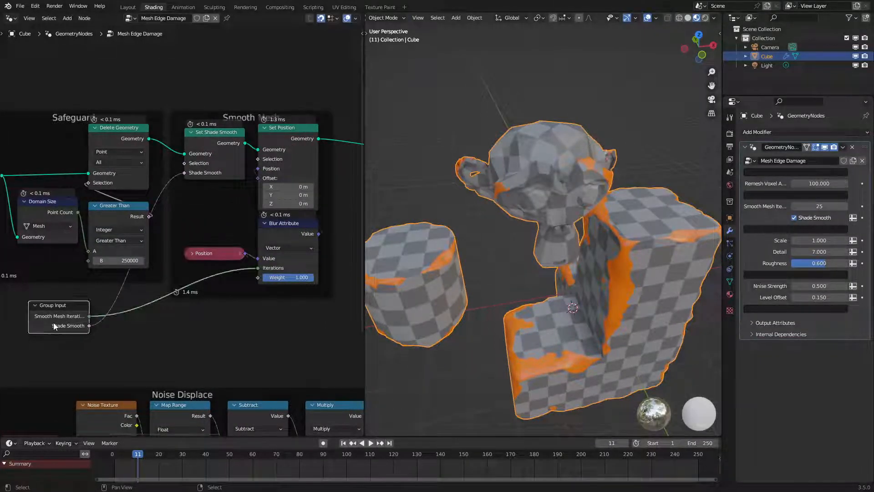
{"action": "left_click_drag", "start_coordinate": [53, 325], "coordinate": [210, 225]}
{"action": "left_click", "coordinate": [203, 348]}
Step: Examine the layout of the Smooth Mesh and Noise Displace node frames
{"action": "scroll", "coordinate": [198, 188], "scroll_direction": "down", "scroll_amount": 3}
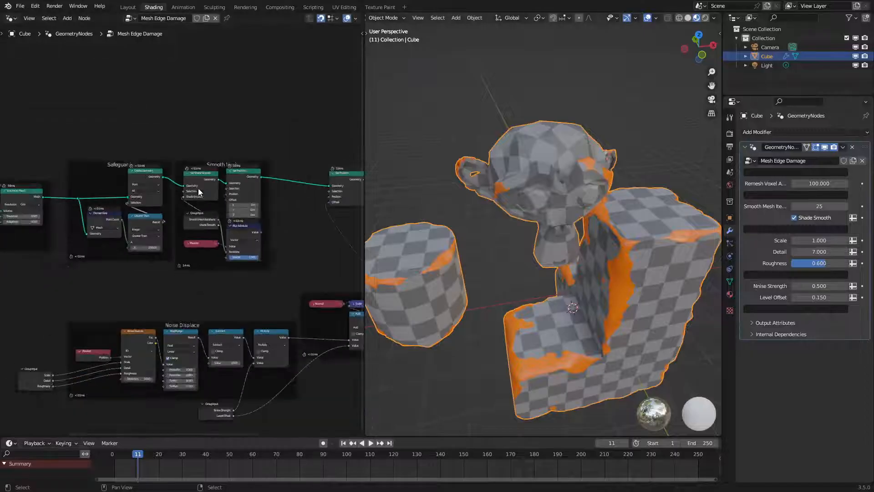
{"action": "scroll", "coordinate": [209, 215], "scroll_direction": "up", "scroll_amount": 5}
{"action": "scroll", "coordinate": [226, 222], "scroll_direction": "down", "scroll_amount": 6}
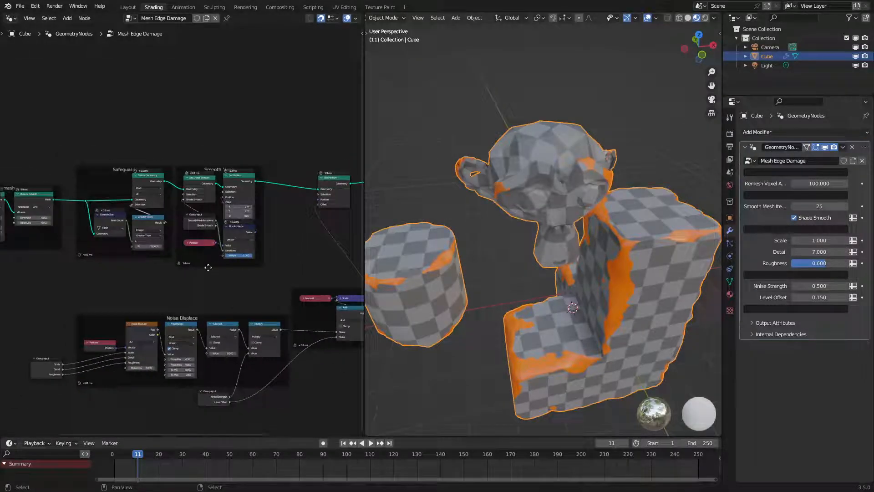
{"action": "middle_click_drag", "start_coordinate": [244, 331], "coordinate": [211, 299]}
{"action": "middle_click_drag", "start_coordinate": [210, 351], "coordinate": [160, 320]}
{"action": "scroll", "coordinate": [203, 269], "scroll_direction": "up", "scroll_amount": 2}
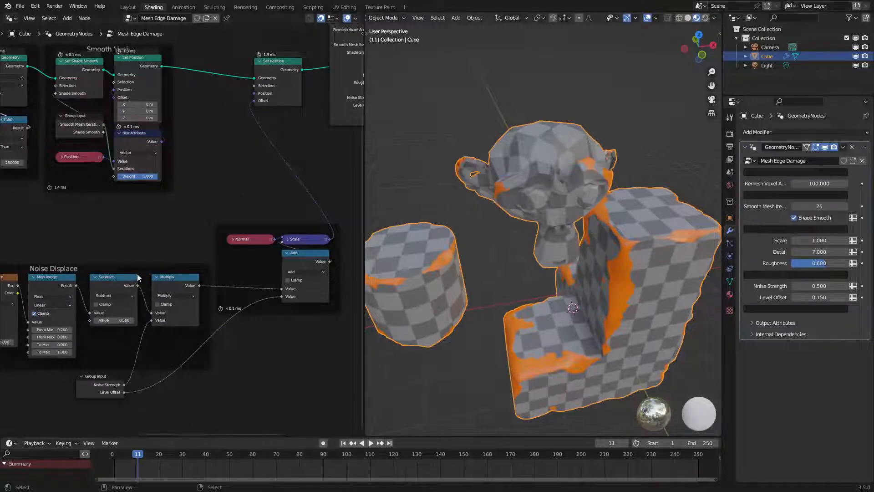
{"action": "middle_click_drag", "start_coordinate": [138, 277], "coordinate": [242, 247]}
{"action": "scroll", "coordinate": [150, 261], "scroll_direction": "up", "scroll_amount": 1}
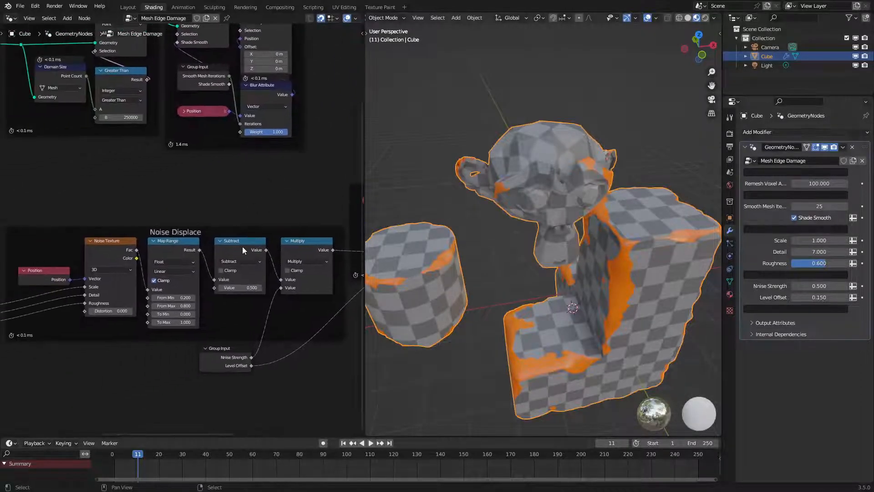
{"action": "left_click", "coordinate": [242, 246]}
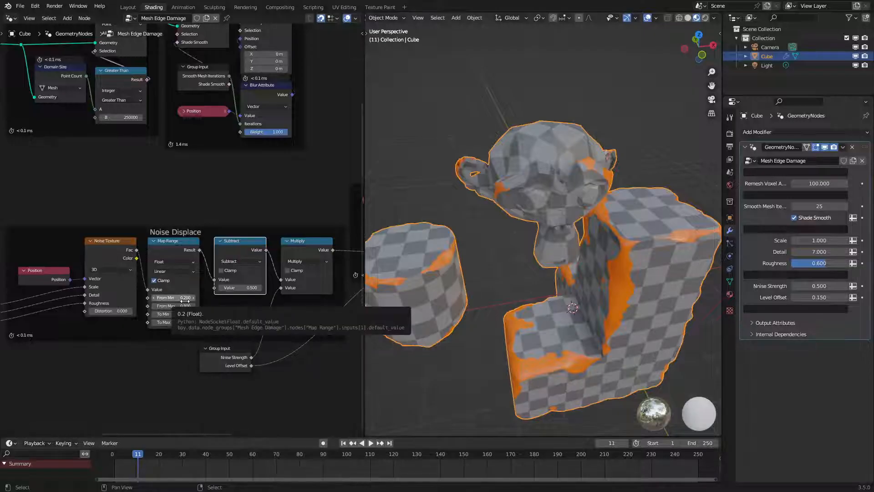
Step: Correct the misspelled noise strength group input name to "Noise Strength"
{"action": "key", "text": "n"}
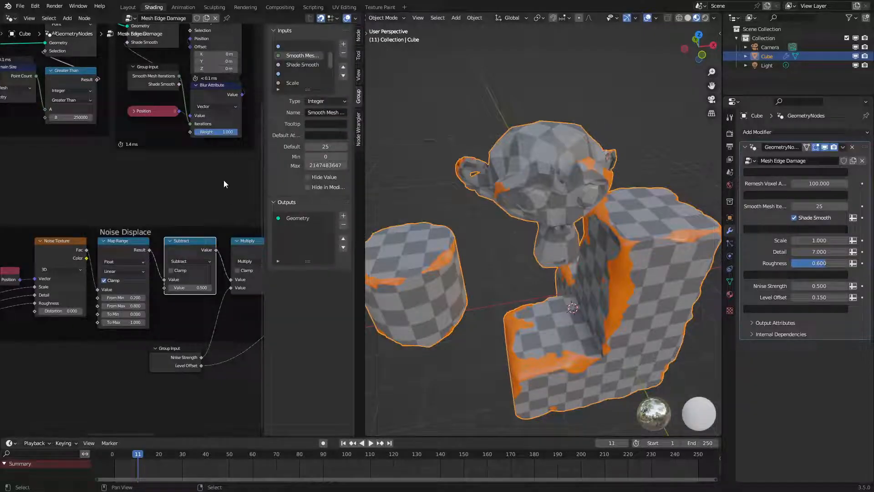
{"action": "scroll", "coordinate": [293, 68], "scroll_direction": "down", "scroll_amount": 6}
{"action": "double_click", "coordinate": [297, 65]}
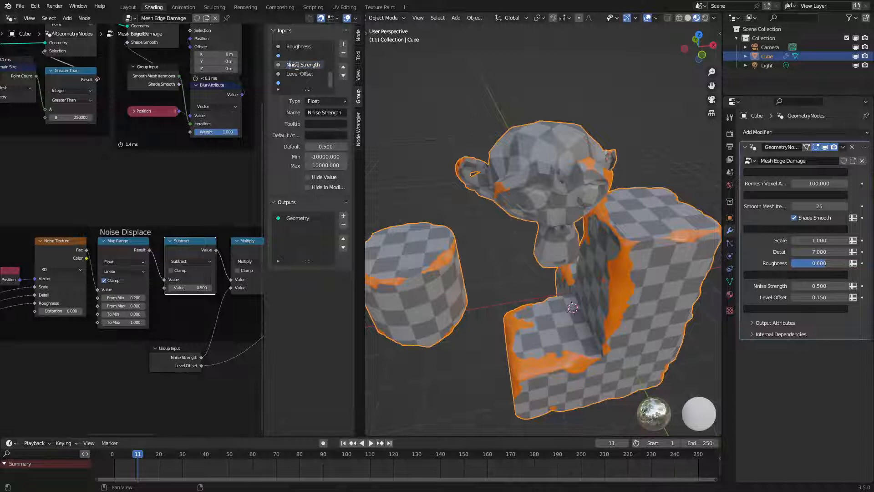
{"action": "key", "text": "Escape"}
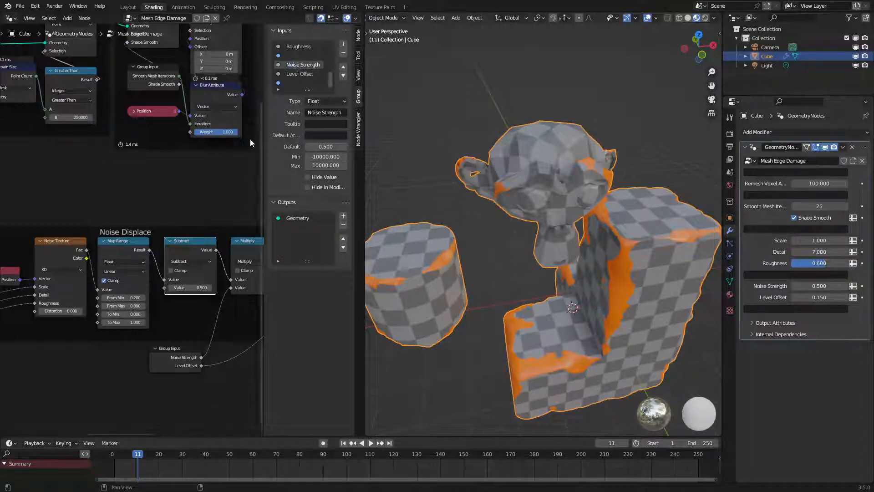
{"action": "key", "text": "n"}
{"action": "middle_click_drag", "start_coordinate": [655, 254], "coordinate": [610, 242]}
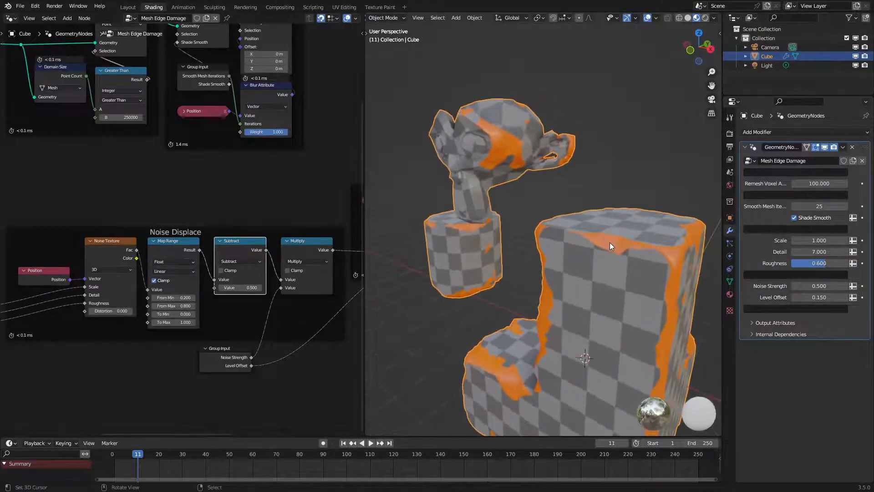
Step: Expose Map Range's From Min and From Max through the noise texture's Group Input node, leaving its unused sockets hidden
{"action": "middle_click_drag", "start_coordinate": [164, 251], "coordinate": [244, 231]}
{"action": "scroll", "coordinate": [247, 241], "scroll_direction": "up", "scroll_amount": 2}
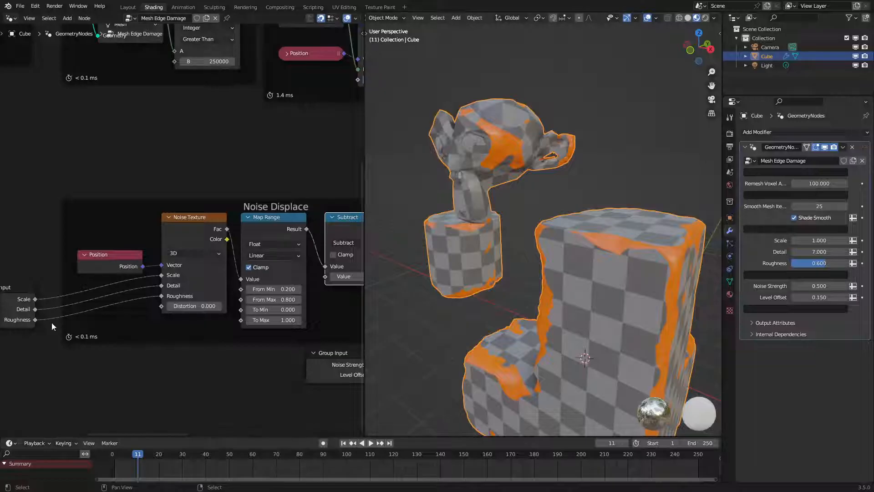
{"action": "middle_click_drag", "start_coordinate": [51, 322], "coordinate": [95, 305]}
{"action": "left_click", "coordinate": [34, 297]}
{"action": "key", "text": "ctrl+h"}
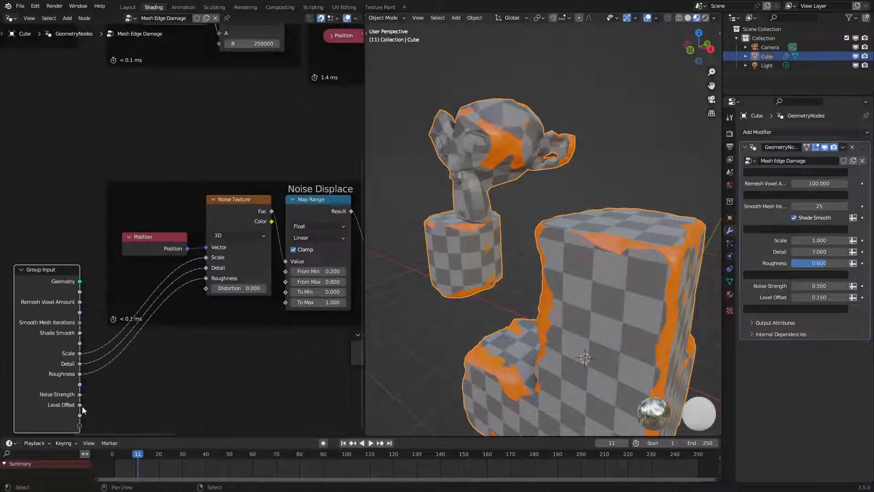
{"action": "middle_click_drag", "start_coordinate": [82, 406], "coordinate": [77, 372]}
{"action": "left_click_drag", "start_coordinate": [75, 391], "coordinate": [279, 237]}
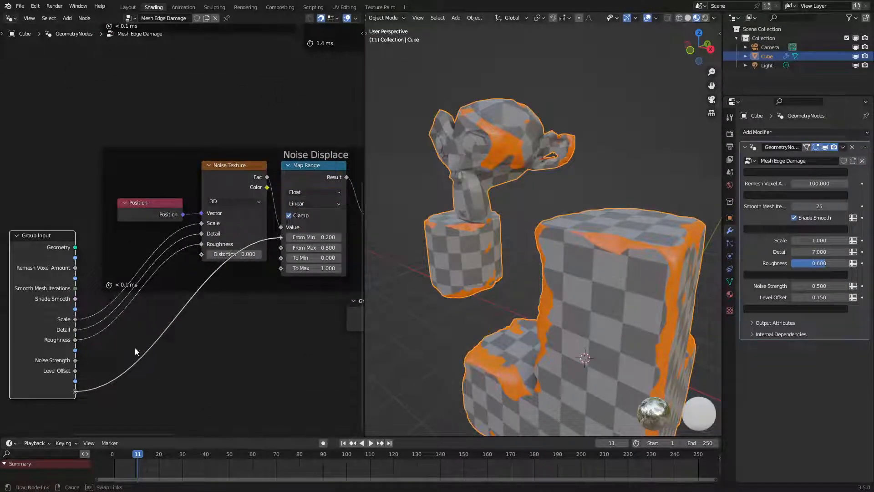
{"action": "left_click_drag", "start_coordinate": [236, 297], "coordinate": [289, 246]}
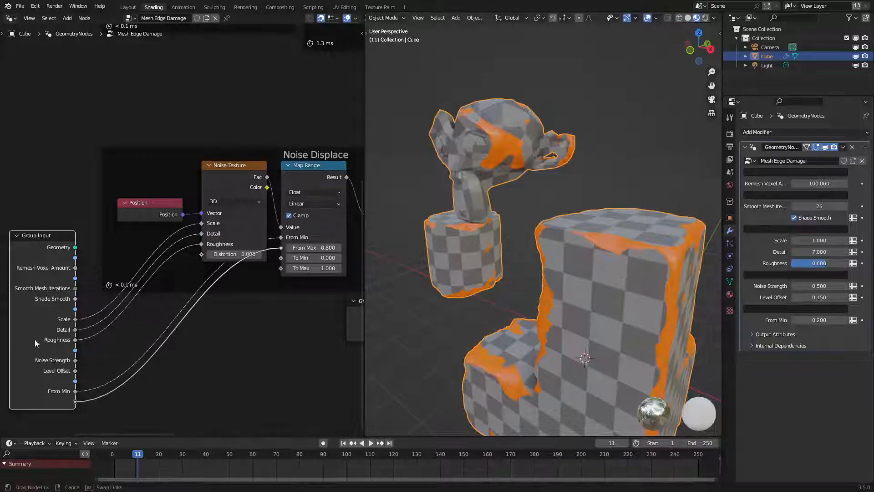
{"action": "left_click_drag", "start_coordinate": [35, 339], "coordinate": [35, 339]}
{"action": "key", "text": "ctrl+h"}
Step: Move the From Min and From Max group inputs up to directly below Level Offset, above the last blank spacer
{"action": "key", "text": "n"}
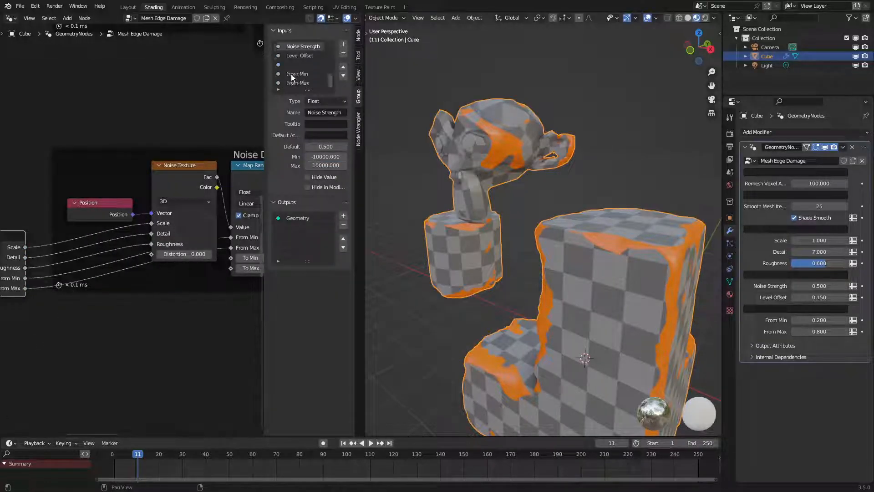
{"action": "left_click", "coordinate": [294, 74]}
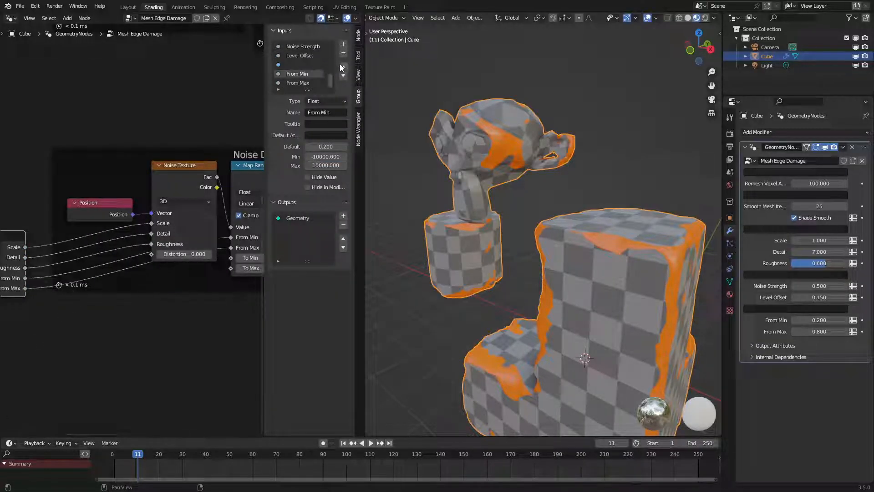
{"action": "left_click", "coordinate": [341, 67]}
{"action": "left_click", "coordinate": [306, 84]}
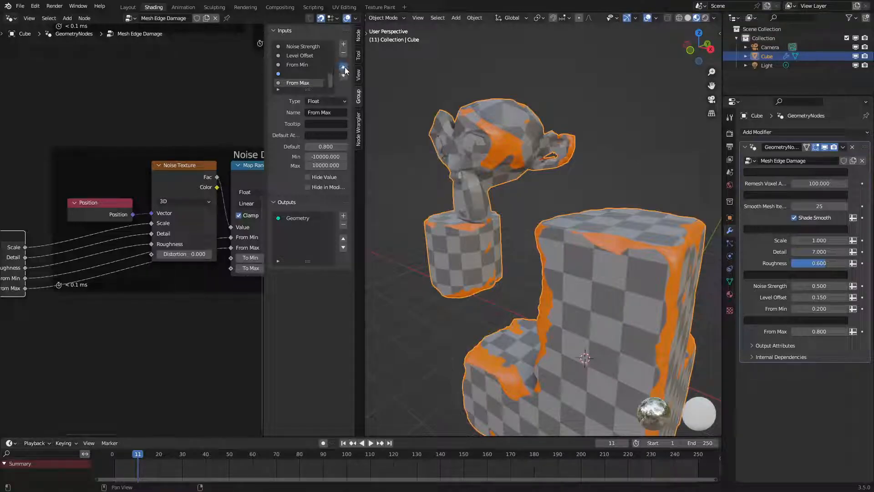
{"action": "left_click", "coordinate": [344, 68]}
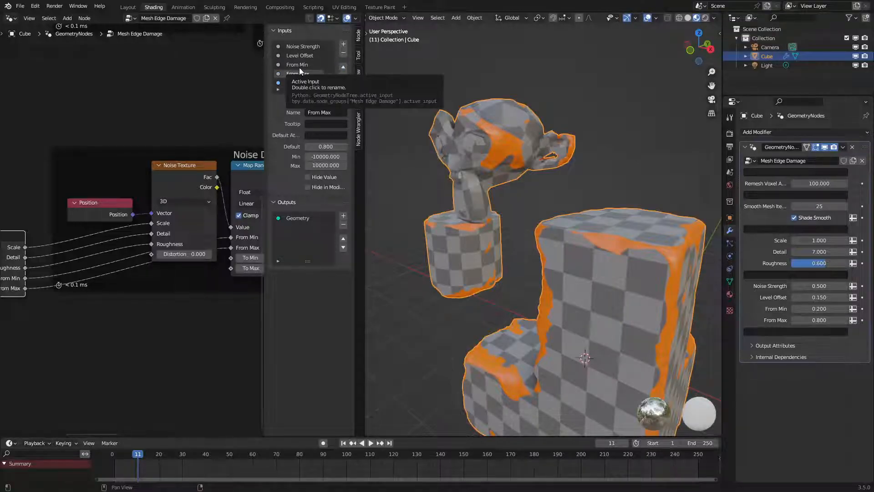
{"action": "key", "text": "n"}
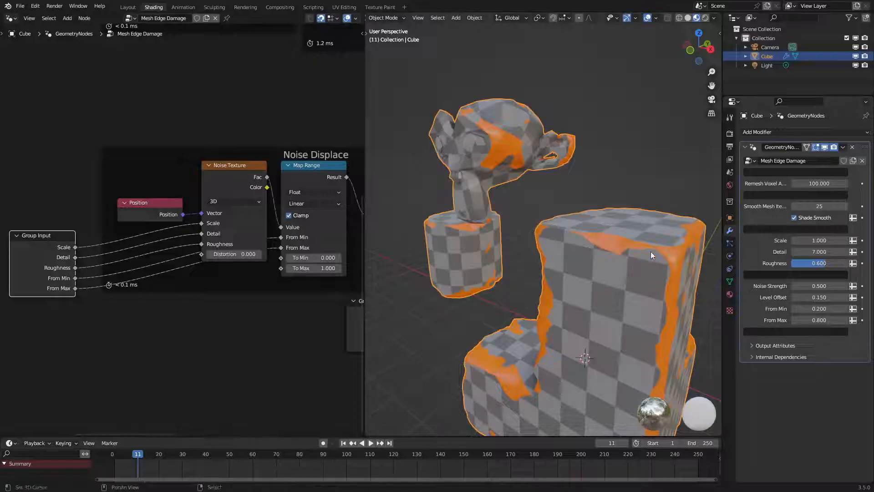
{"action": "mouse_move", "coordinate": [651, 251]}
{"action": "middle_mouse_down"}
{"action": "mouse_move", "coordinate": [686, 232]}
{"action": "mouse_move", "coordinate": [623, 256]}
{"action": "mouse_move", "coordinate": [648, 256]}
{"action": "middle_mouse_up"}
Step: Name the blank string spacer input directly below Geometry "Bollean Remesh"
{"action": "key", "text": "n"}
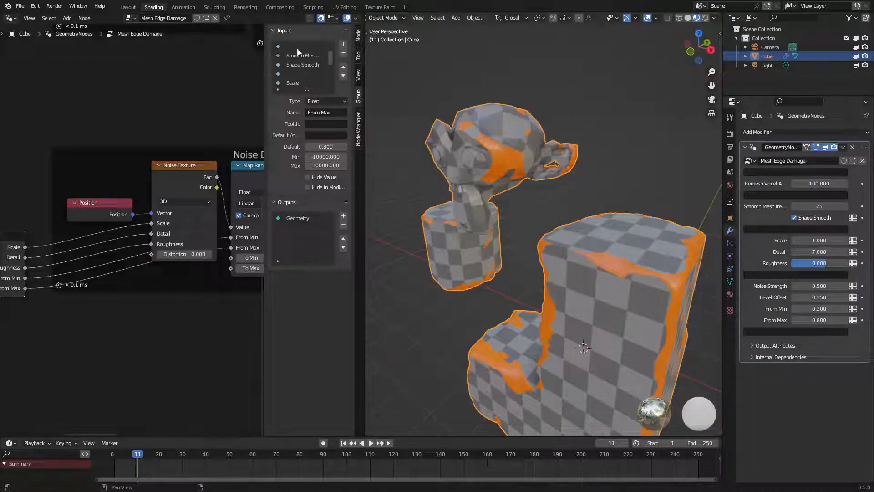
{"action": "scroll", "coordinate": [298, 51], "scroll_direction": "up", "scroll_amount": 3}
{"action": "left_click", "coordinate": [290, 55]}
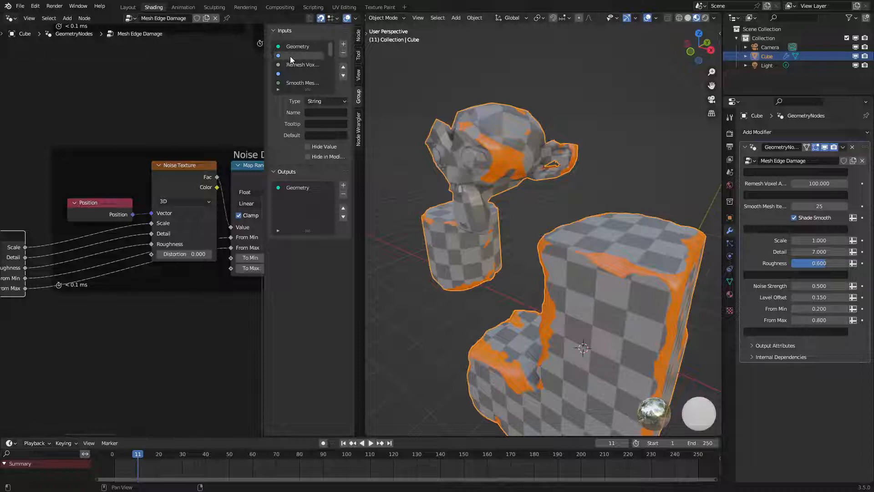
{"action": "double_click", "coordinate": [291, 56]}
{"action": "type", "text": "B"}
{"action": "key", "text": "BackSpace"}
{"action": "key", "text": "BackSpace"}
{"action": "type", "text": "Me"}
{"action": "key", "text": "BackSpace"}
{"action": "key", "text": "BackSpace"}
{"action": "key", "text": "BackSpace"}
{"action": "key", "text": "BackSpace"}
{"action": "type", "text": "Remesh"}
{"action": "key", "text": "Return"}
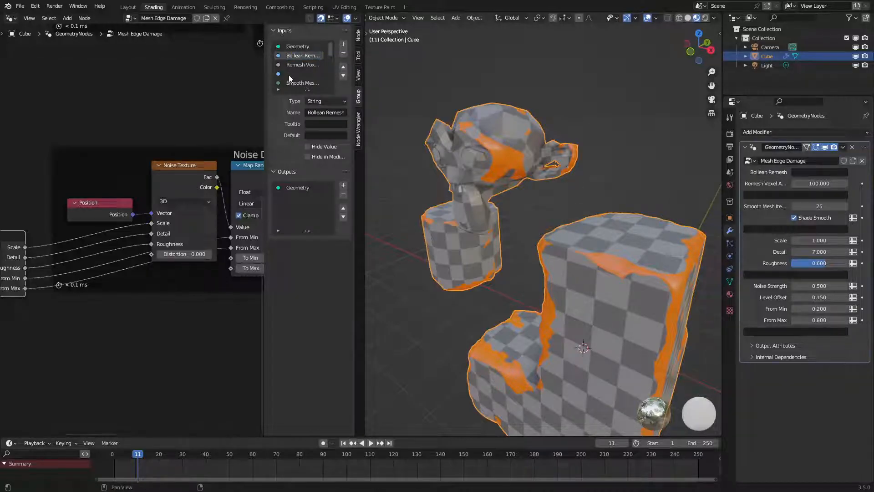
Step: Clear the first string spacer's name and set its default value to "Bollean Remesh"
{"action": "double_click", "coordinate": [316, 58]}
{"action": "key", "text": "ctrl+c"}
{"action": "key", "text": "BackSpace"}
{"action": "key", "text": "Return"}
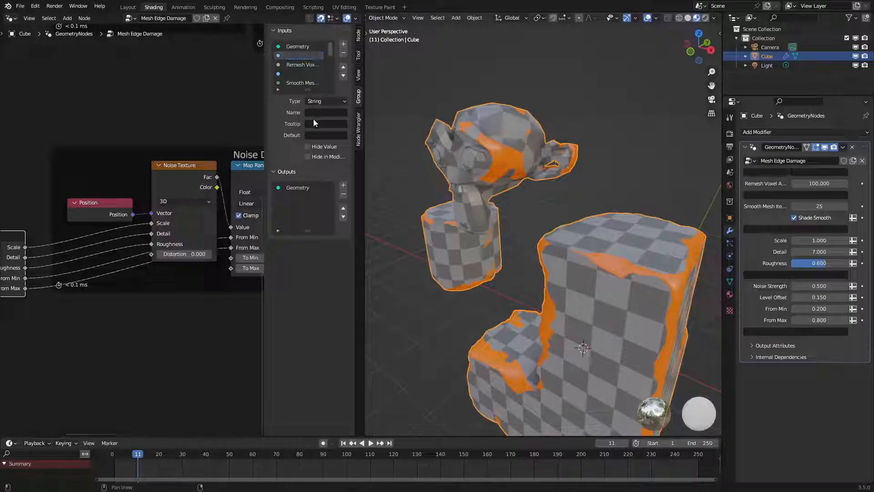
{"action": "left_click", "coordinate": [326, 134]}
{"action": "key", "text": "ctrl+v"}
{"action": "key", "text": "Return"}
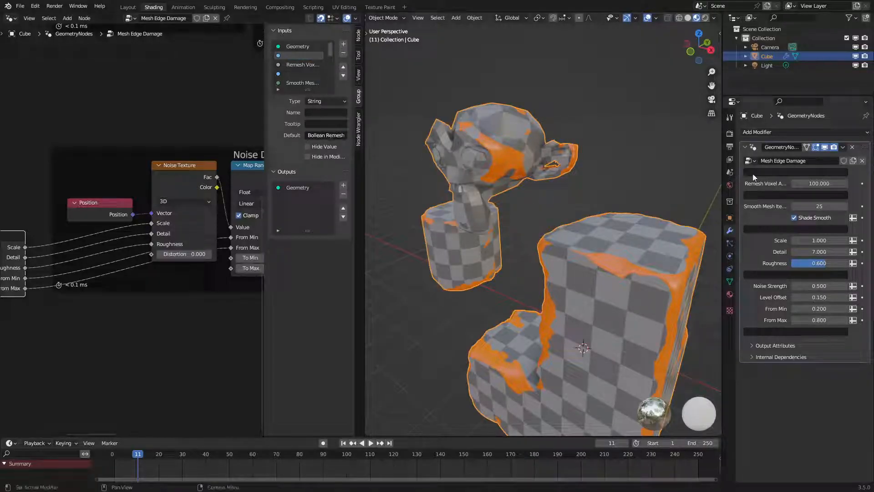
Step: Fill the modifier's string field above Remesh Voxel Amount with "Bollean Remesh"
{"action": "left_click", "coordinate": [756, 171]}
{"action": "key", "text": "ctrl+v"}
{"action": "key", "text": "Return"}
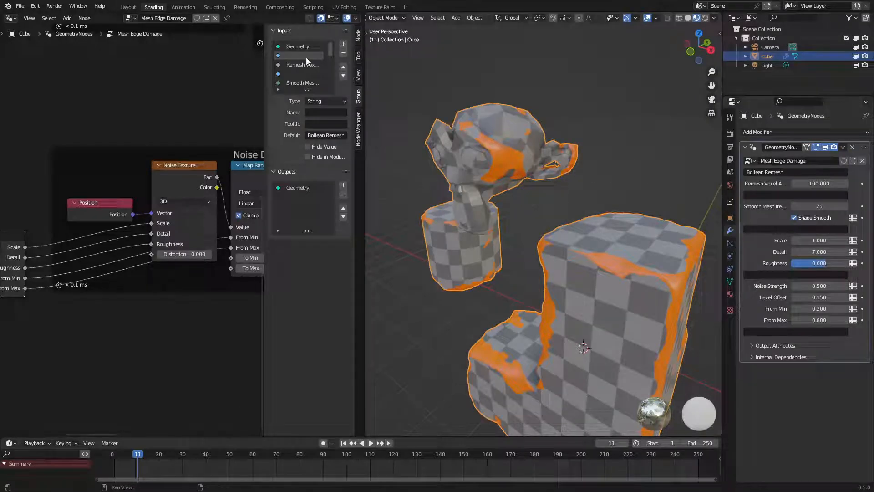
Step: Set the default value of the string spacer above Smooth Mesh Iterations to "Smooth Remesh"
{"action": "left_click", "coordinate": [299, 74]}
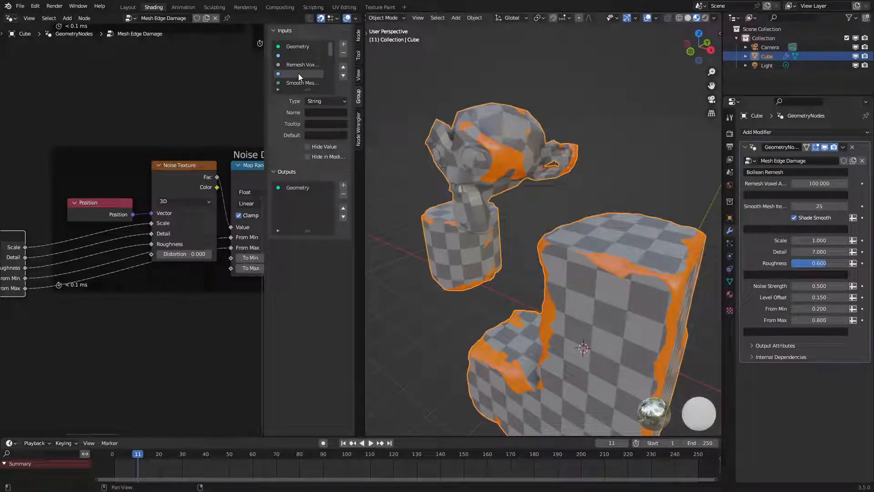
{"action": "left_click", "coordinate": [328, 135]}
{"action": "key", "text": "ctrl+v"}
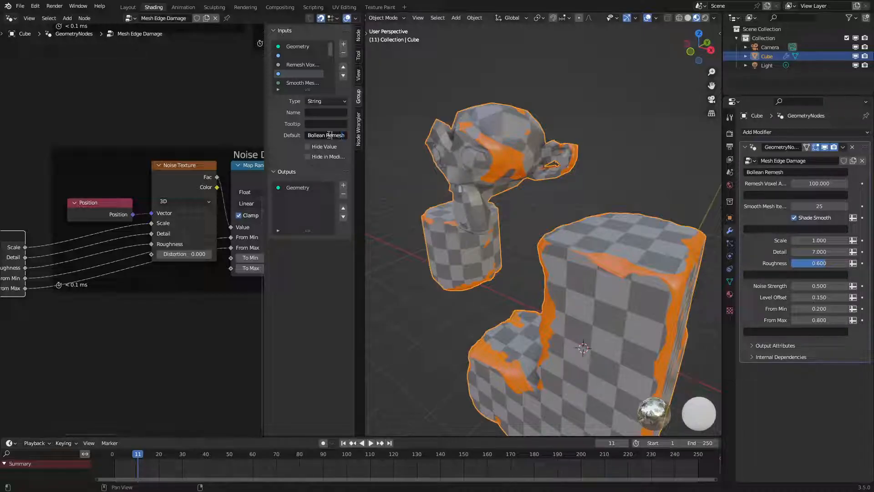
{"action": "key", "text": "BackSpace"}
{"action": "key", "text": "BackSpace"}
{"action": "key", "text": "BackSpace"}
{"action": "key", "text": "BackSpace"}
{"action": "key", "text": "BackSpace"}
{"action": "key", "text": "BackSpace"}
{"action": "key", "text": "BackSpace"}
{"action": "type", "text": "Mo"}
{"action": "key", "text": "BackSpace"}
{"action": "key", "text": "BackSpace"}
{"action": "type", "text": "Smooth"}
{"action": "key", "text": "Return"}
Step: Fill the modifier's string field above Smooth Mesh Iterations with "Smooth Remesh"
{"action": "type", "text": "Smooth Remesh"}
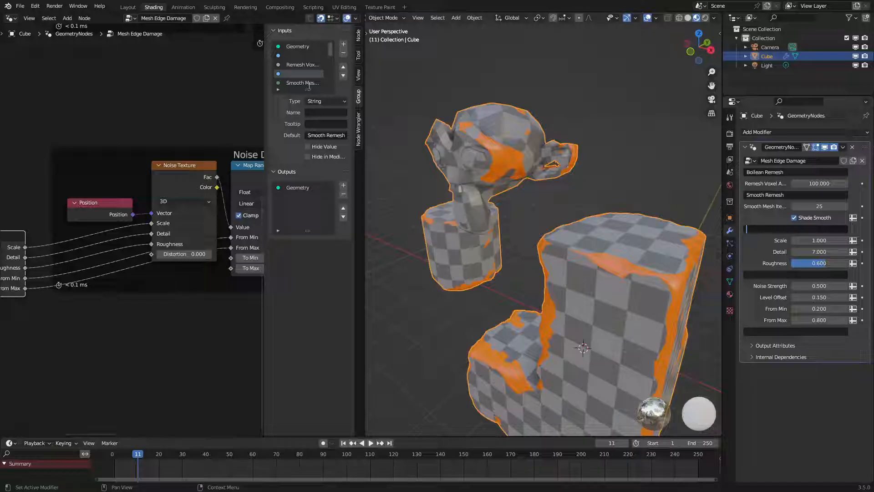
{"action": "left_click", "coordinate": [785, 196]}
{"action": "left_click", "coordinate": [786, 198]}
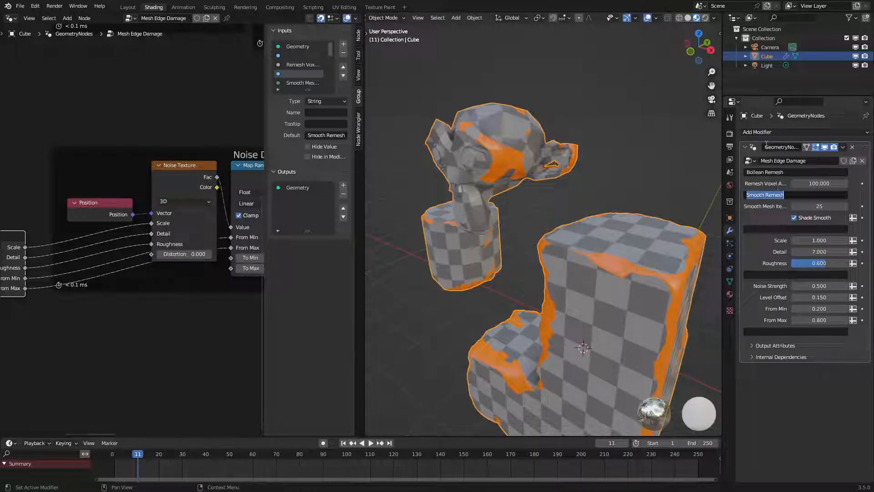
{"action": "left_click", "coordinate": [779, 137]}
Step: Add a mesh cube to the scene and move it up beside the monkey head
{"action": "key", "text": "alt+a"}
{"action": "middle_click_drag", "start_coordinate": [532, 223], "coordinate": [567, 211]}
{"action": "key", "text": "shift+a"}
{"action": "mouse_move", "coordinate": [568, 211]}
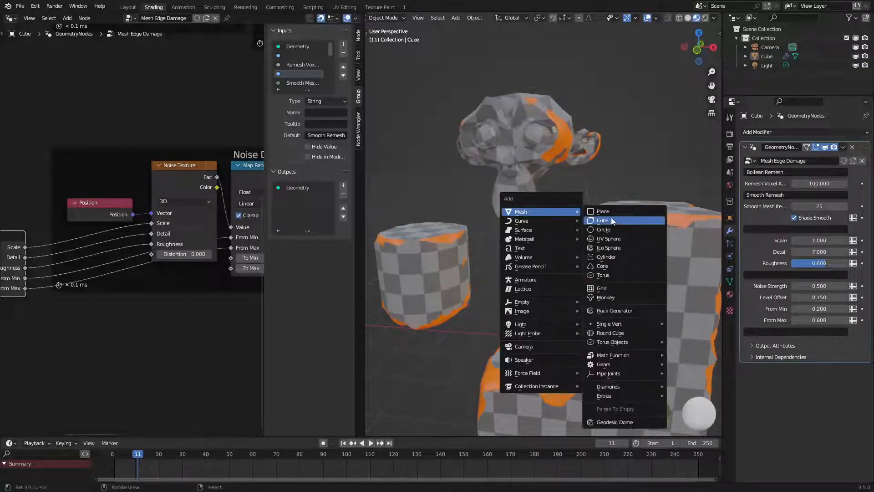
{"action": "left_click", "coordinate": [611, 220]}
{"action": "scroll", "coordinate": [603, 260], "scroll_direction": "down", "scroll_amount": 4}
{"action": "key", "text": "g"}
{"action": "left_click", "coordinate": [615, 179]}
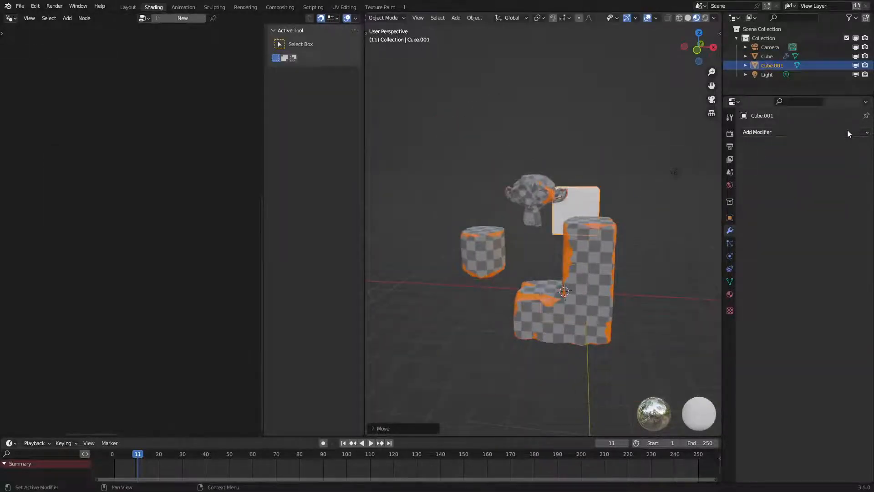
Step: Add a Mirror modifier to the new cube and inspect its Data section
{"action": "left_click", "coordinate": [848, 132]}
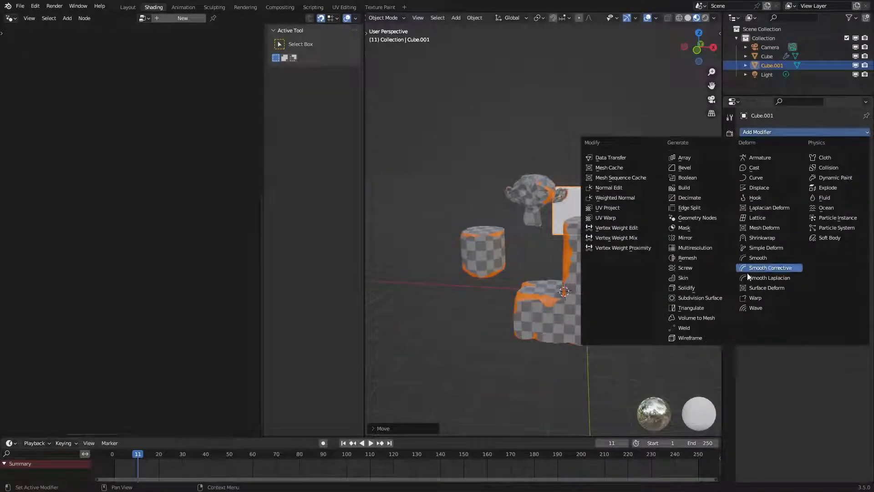
{"action": "left_click", "coordinate": [685, 238]}
{"action": "middle_click_drag", "start_coordinate": [546, 247], "coordinate": [567, 249]}
{"action": "scroll", "coordinate": [567, 250], "scroll_direction": "up", "scroll_amount": 5}
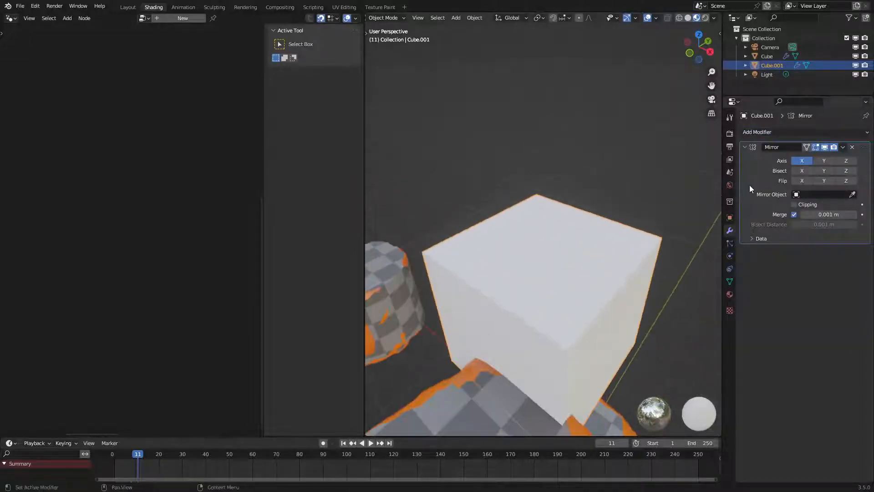
{"action": "left_click", "coordinate": [763, 239]}
{"action": "left_click", "coordinate": [763, 239]}
Step: Add a Solidify modifier to the new cube and remove its Mirror modifier
{"action": "left_click", "coordinate": [775, 132]}
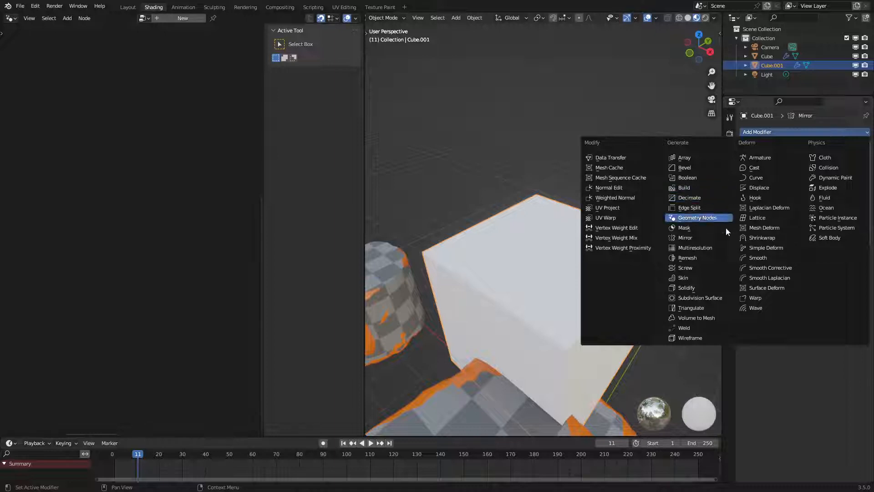
{"action": "left_click", "coordinate": [707, 286]}
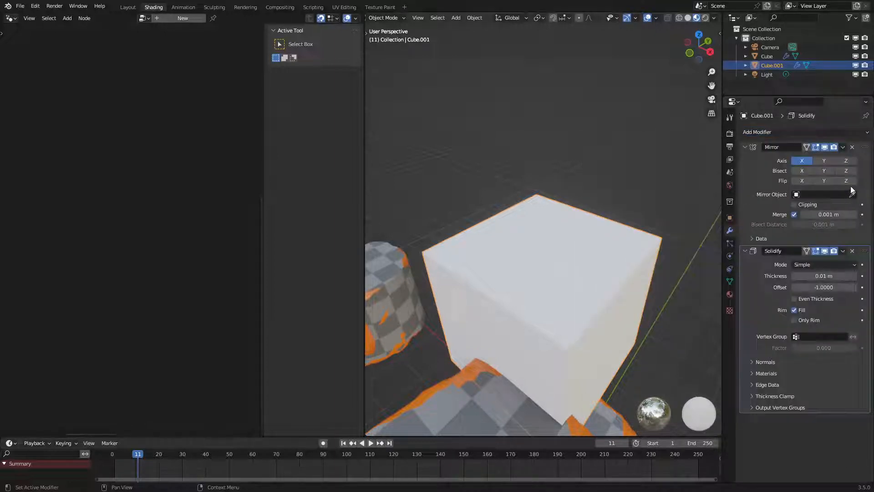
{"action": "left_click", "coordinate": [853, 147]}
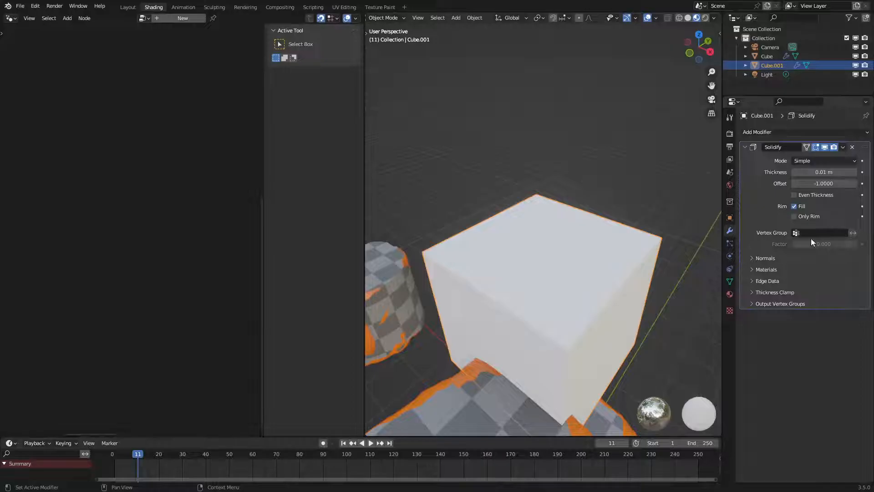
Step: Expand and collapse the Solidify modifier's Normals, Materials, Edge Data, Thickness Clamp and Output Vertex Groups sections to examine how its settings are grouped
{"action": "left_click", "coordinate": [754, 257]}
{"action": "left_click", "coordinate": [754, 258]}
{"action": "left_click", "coordinate": [754, 258]}
{"action": "left_click", "coordinate": [753, 295]}
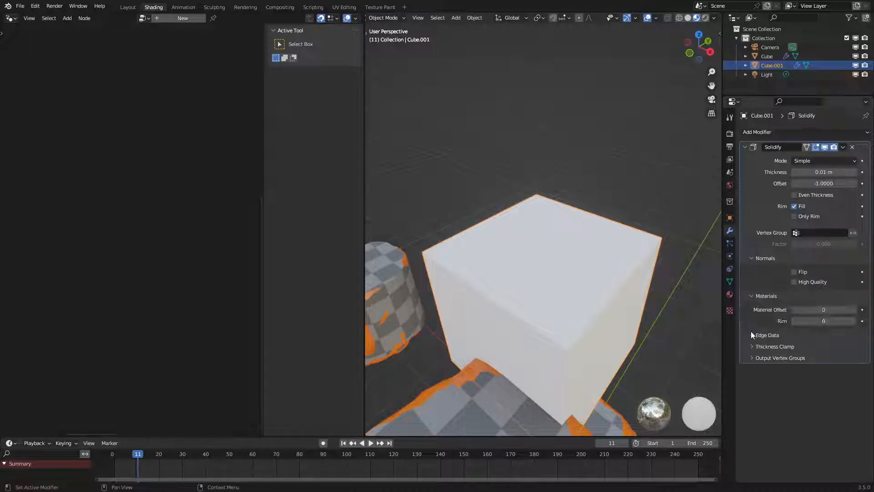
{"action": "left_click", "coordinate": [751, 335]}
{"action": "left_click", "coordinate": [752, 392]}
{"action": "left_click", "coordinate": [753, 430]}
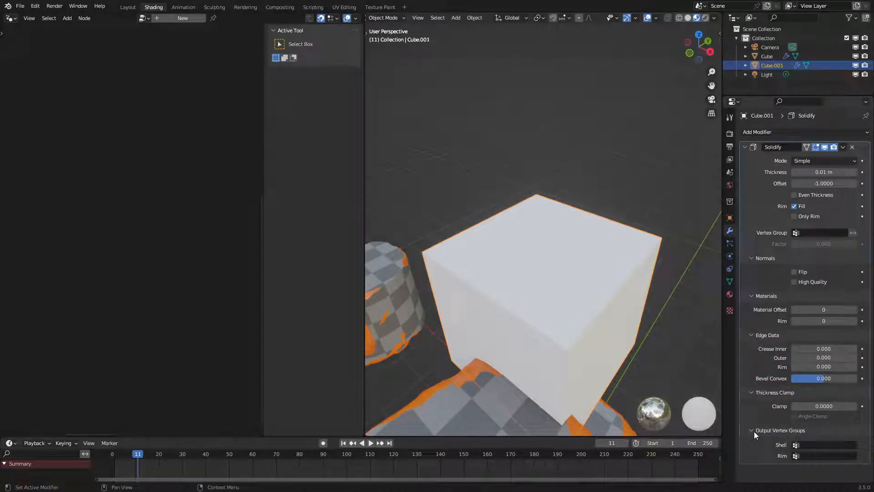
{"action": "left_click", "coordinate": [766, 258]}
{"action": "left_click", "coordinate": [761, 269]}
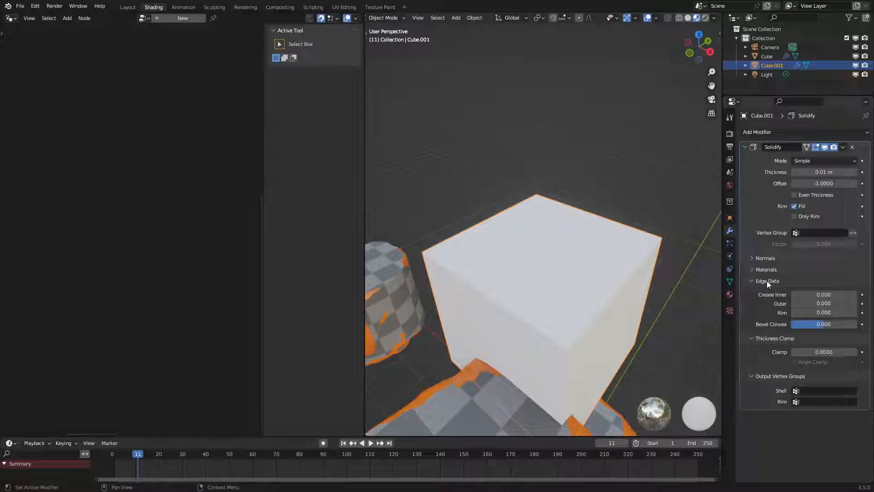
{"action": "left_click", "coordinate": [771, 268]}
{"action": "left_click", "coordinate": [770, 259]}
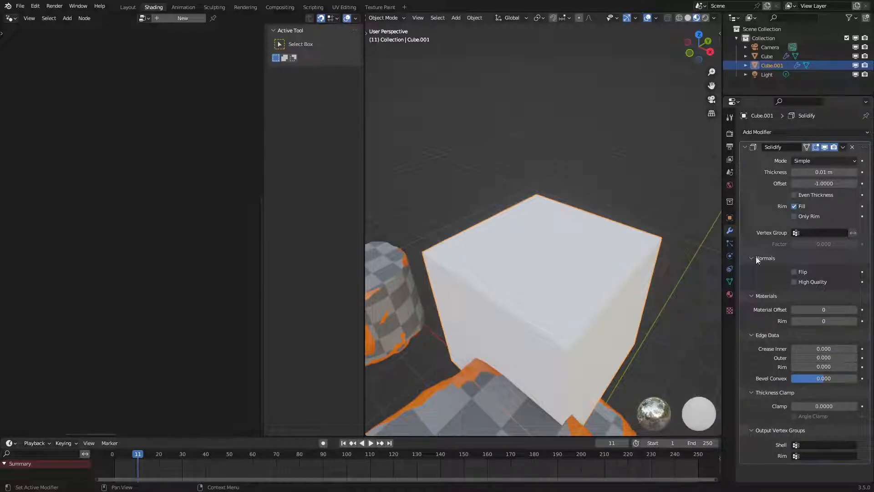
Step: Compare the layout of the damaged mesh's geometry nodes modifier with the plain cube's Solidify modifier by switching between the two objects
{"action": "scroll", "coordinate": [493, 351], "scroll_direction": "down", "scroll_amount": 7}
{"action": "right_click", "coordinate": [493, 351]}
{"action": "middle_click_drag", "start_coordinate": [576, 312], "coordinate": [592, 310]}
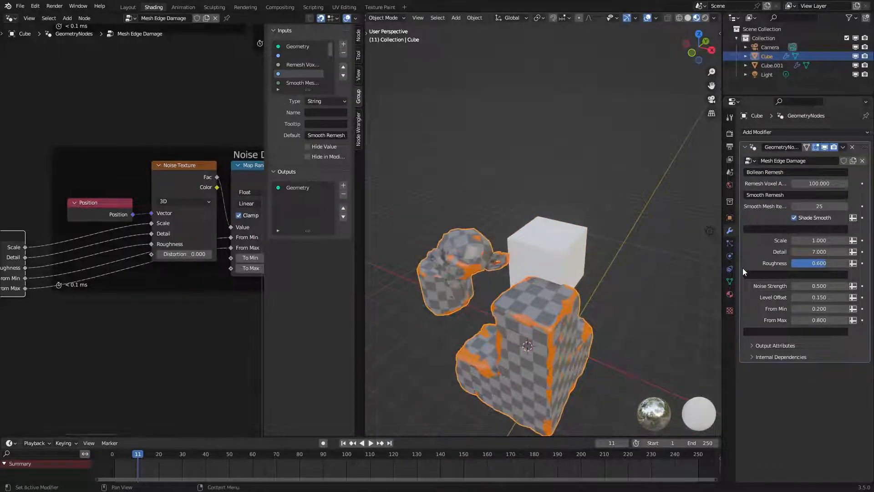
{"action": "right_click", "coordinate": [548, 249]}
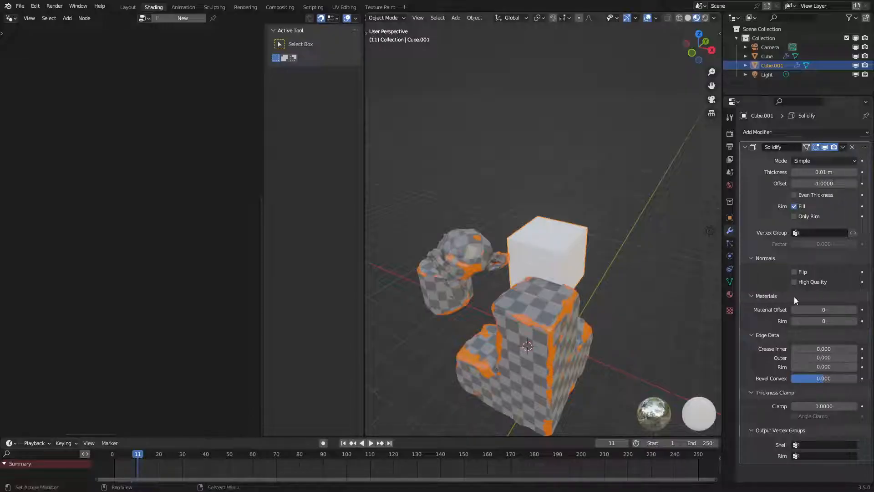
{"action": "right_click", "coordinate": [523, 335]}
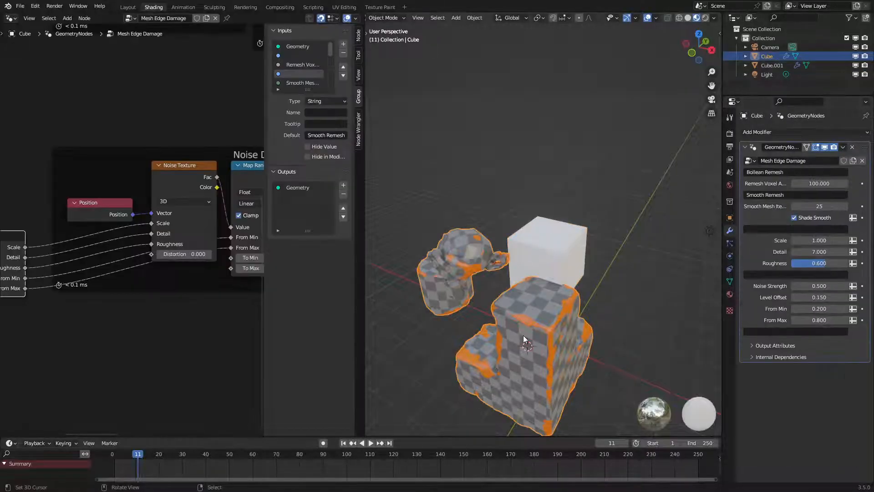
{"action": "middle_click_drag", "start_coordinate": [645, 278], "coordinate": [694, 214]}
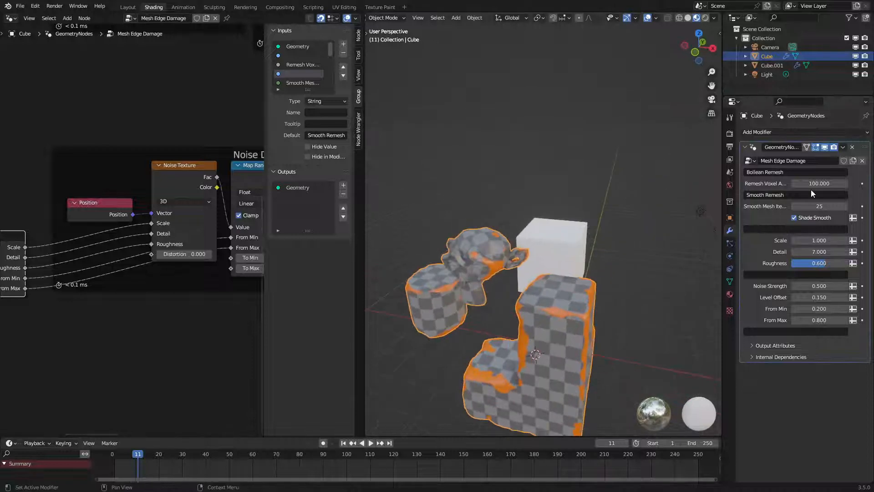
{"action": "left_click", "coordinate": [549, 256]}
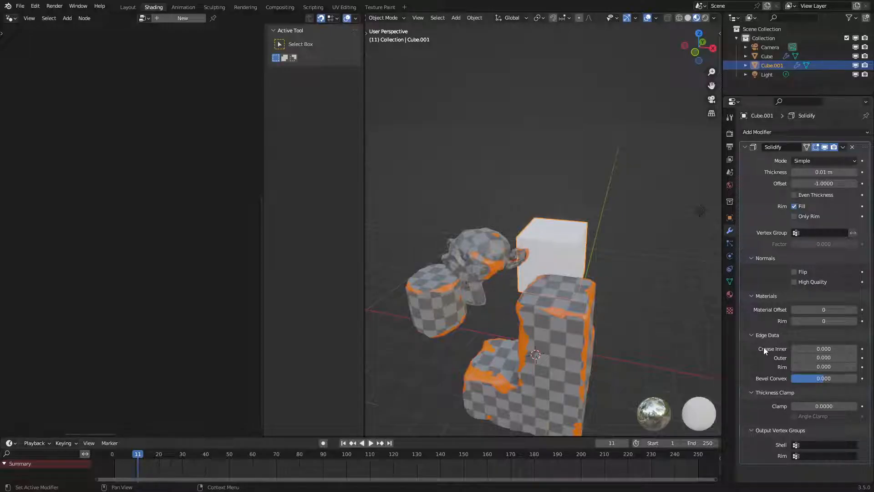
{"action": "left_click", "coordinate": [553, 343]}
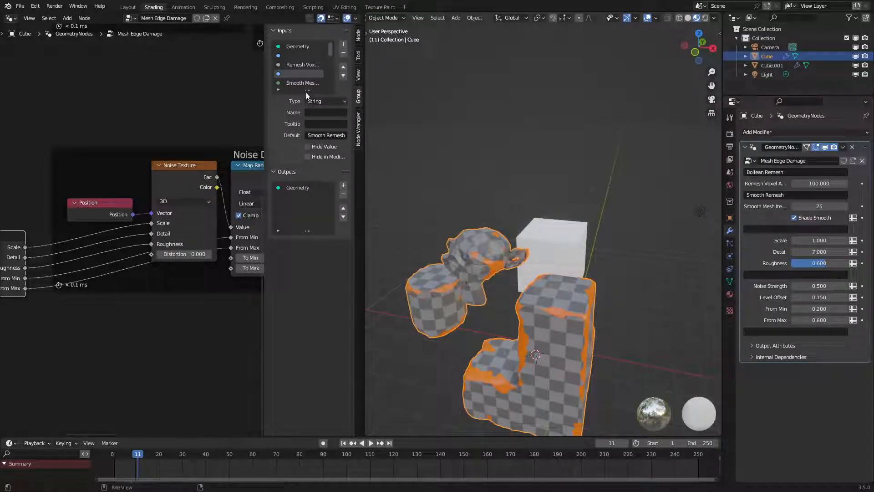
Step: Set the default value of the string spacer between Shade Smooth and Scale to "Noise Displace" and copy that text
{"action": "scroll", "coordinate": [301, 83], "scroll_direction": "down", "scroll_amount": 3}
{"action": "left_click", "coordinate": [293, 74]}
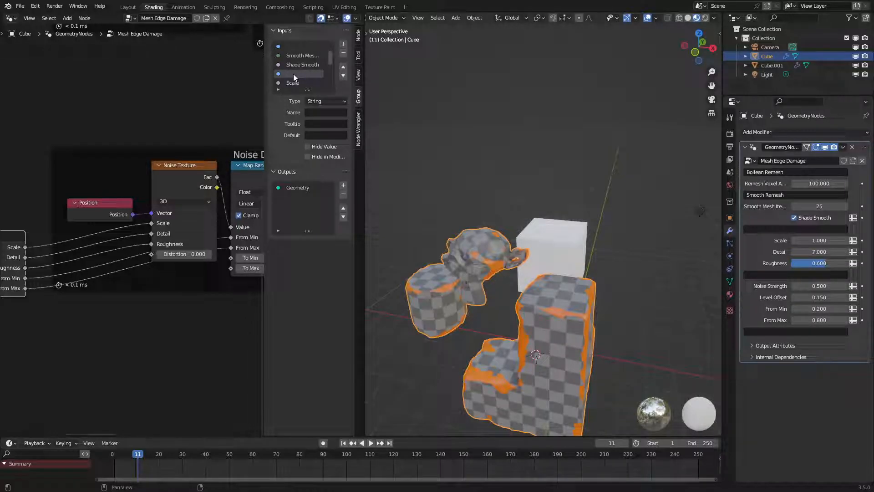
{"action": "type", "text": "Noise Displace"}
{"action": "key", "text": "ctrl+a"}
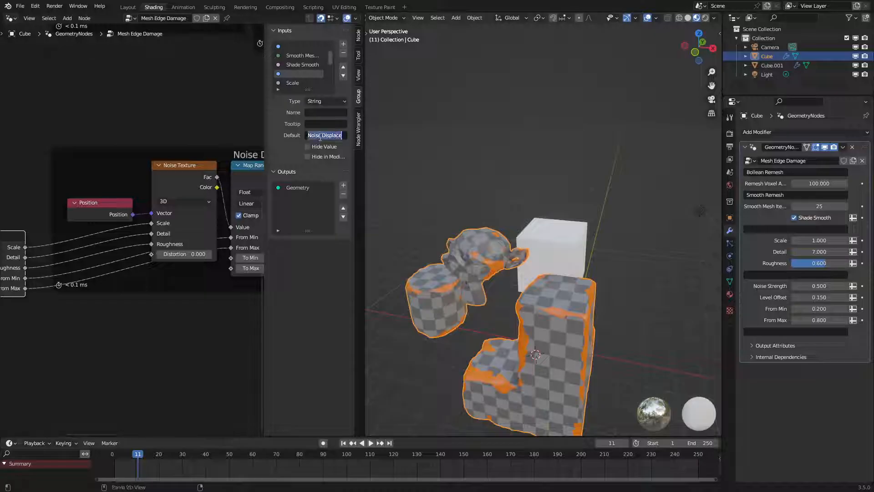
{"action": "key", "text": "Return"}
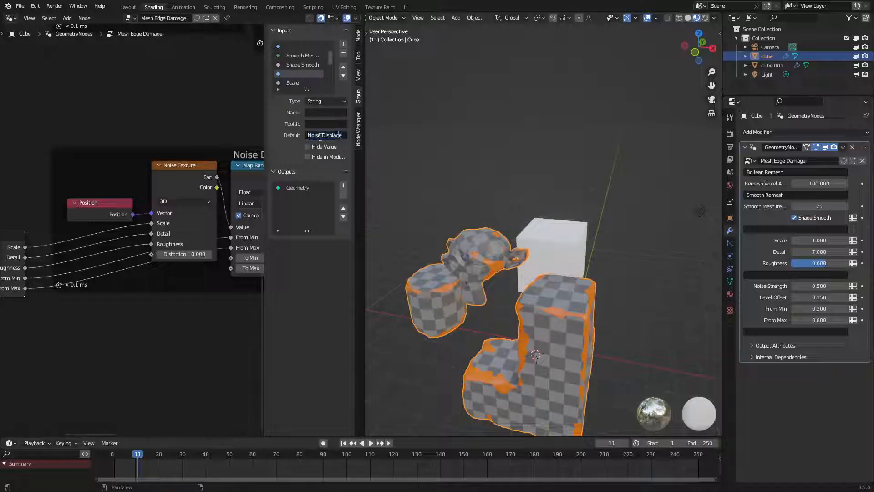
{"action": "key", "text": "ctrl+a"}
{"action": "key", "text": "ctrl+c"}
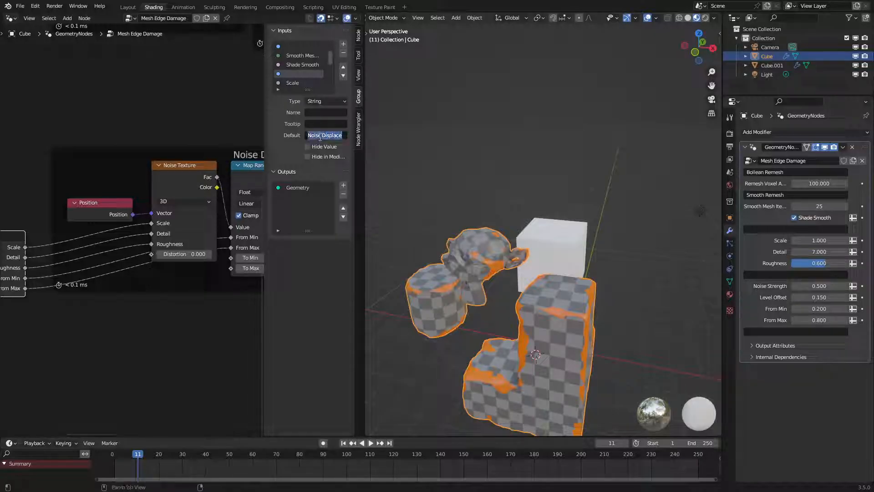
{"action": "key", "text": "Return"}
Step: Fill the modifier's string field above Scale with the copied "Noise Displace" text
{"action": "left_click", "coordinate": [790, 227]}
{"action": "key", "text": "ctrl+v"}
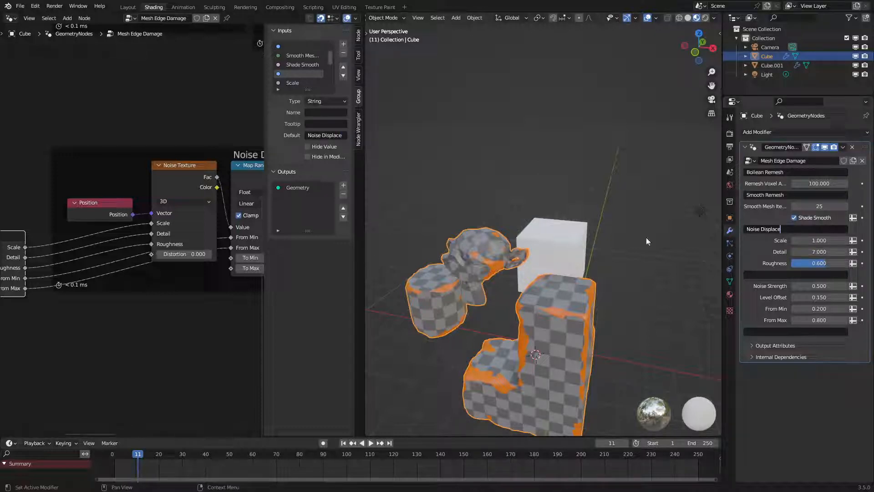
{"action": "key", "text": "Return"}
{"action": "scroll", "coordinate": [548, 266], "scroll_direction": "down", "scroll_amount": 4}
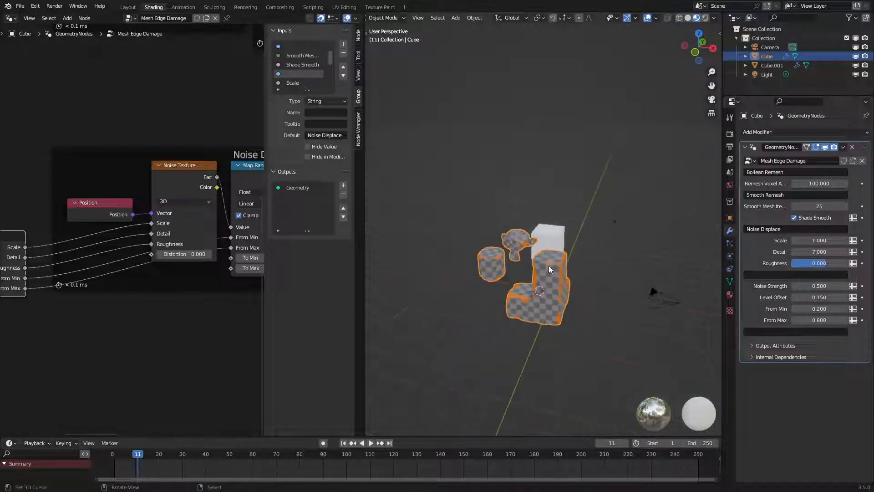
{"action": "middle_click_drag", "start_coordinate": [548, 266], "coordinate": [570, 268]}
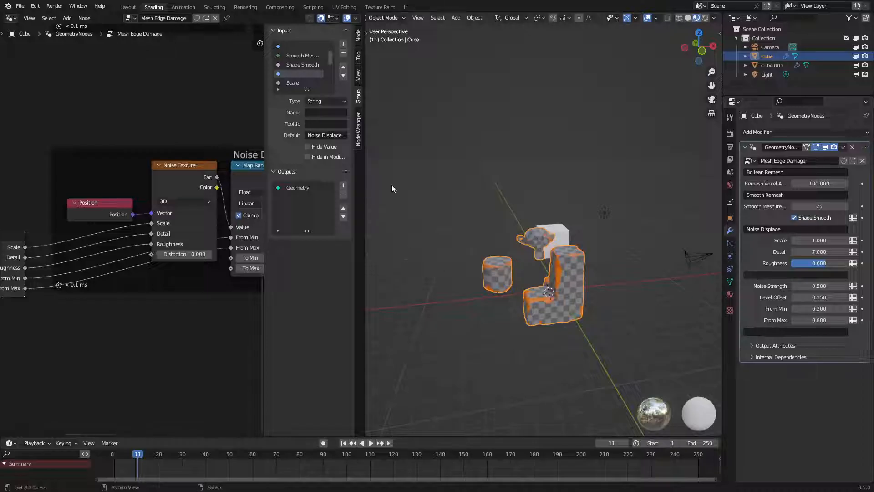
{"action": "scroll", "coordinate": [607, 308], "scroll_direction": "up", "scroll_amount": 5}
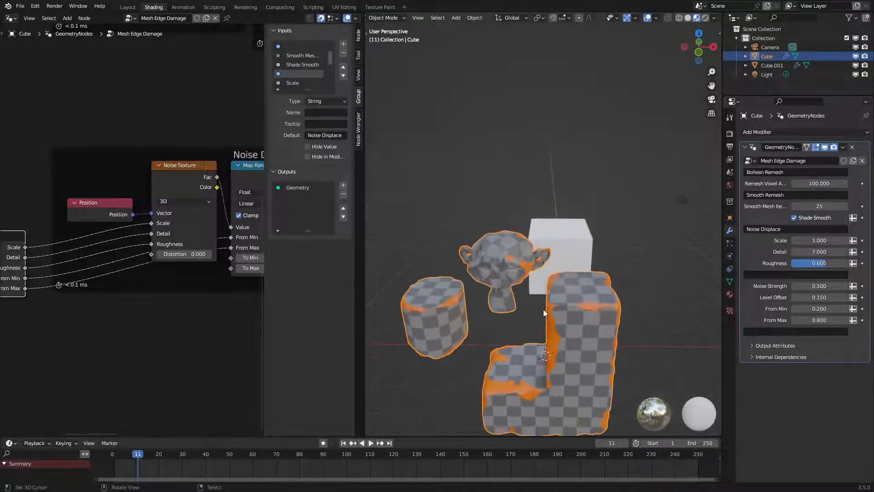
Step: Set the default value of the string spacer directly below Roughness to "Noise Remap"
{"action": "scroll", "coordinate": [307, 72], "scroll_direction": "down", "scroll_amount": 3}
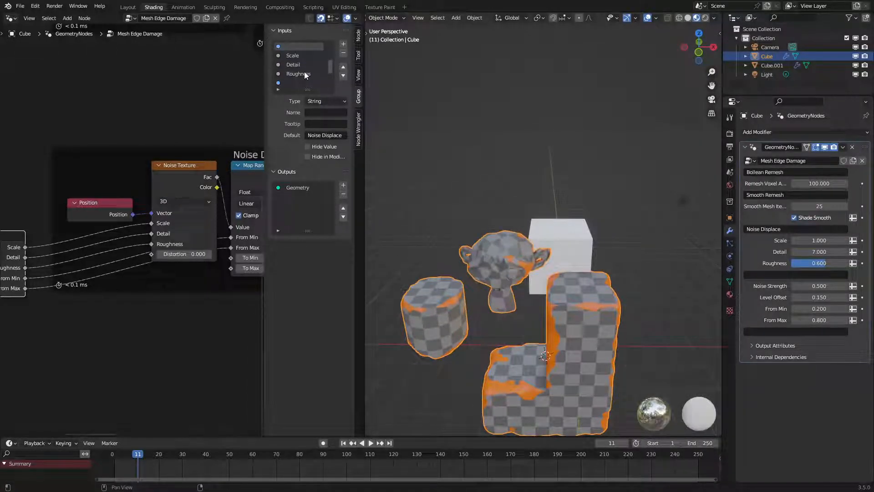
{"action": "left_click", "coordinate": [298, 81]}
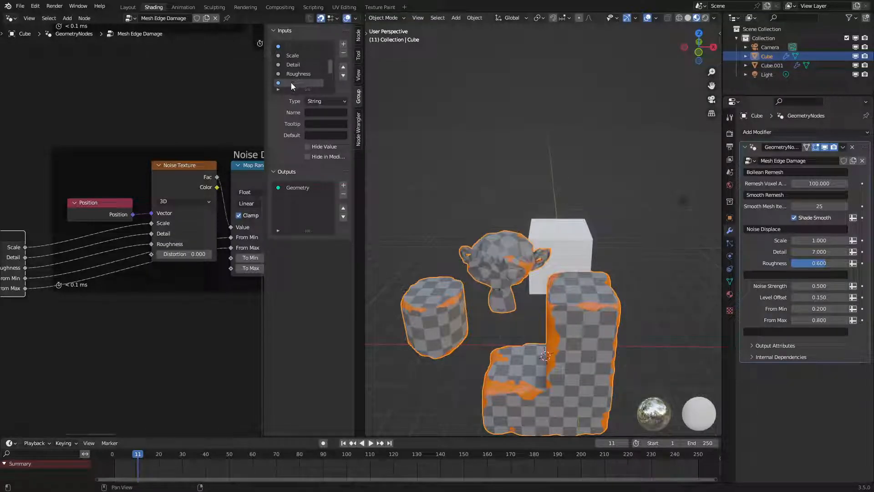
{"action": "left_click", "coordinate": [319, 135]}
{"action": "key", "text": "ctrl+v"}
{"action": "key", "text": "BackSpace"}
{"action": "key", "text": "shift+Right"}
{"action": "key", "text": "shift+Right"}
{"action": "key", "text": "shift+Right"}
{"action": "key", "text": "shift+Right"}
{"action": "key", "text": "shift+Right"}
{"action": "key", "text": "shift+Right"}
{"action": "key", "text": "shift+Right"}
{"action": "key", "text": "shift+Right"}
{"action": "type", "text": "Remap"}
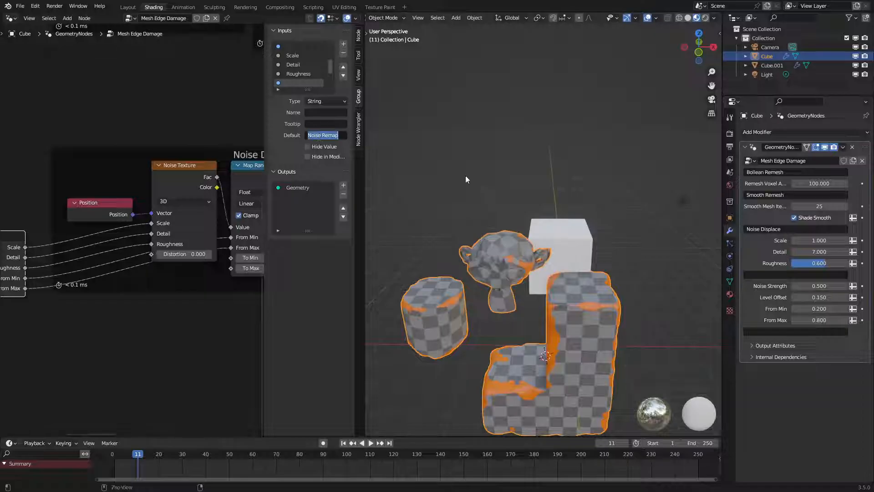
{"action": "key", "text": "Return"}
Step: Hide the node editor's sidebar and fill the modifier's string field above Noise Strength with "Noise Remap"
{"action": "key", "text": "n"}
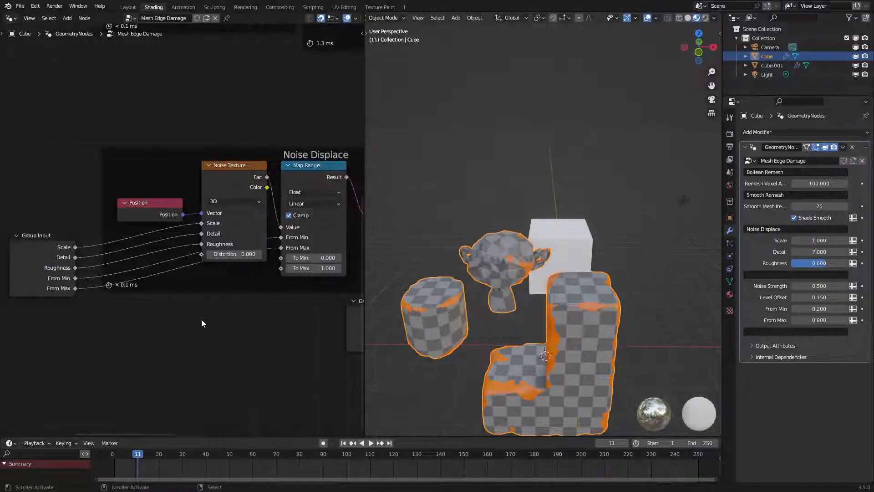
{"action": "type", "text": "Noise Remap"}
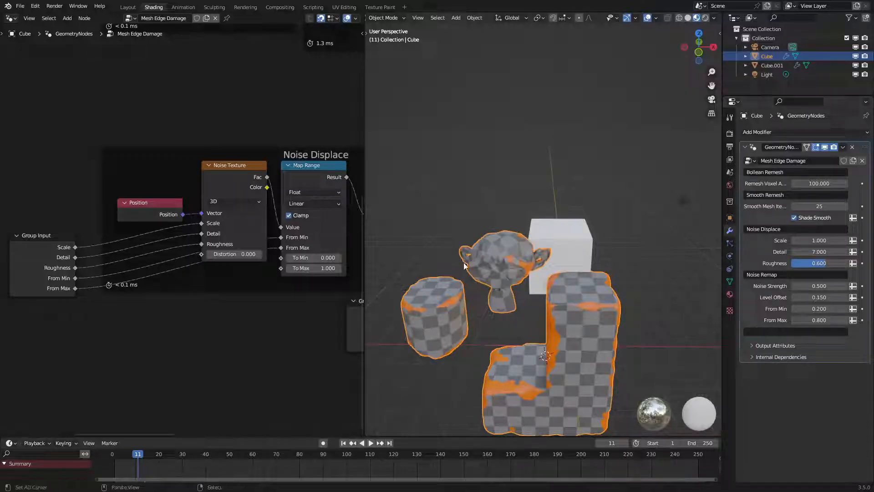
Step: Hide the unused sockets on the tall Group Input node below the Noise Displace frame
{"action": "scroll", "coordinate": [238, 200], "scroll_direction": "down", "scroll_amount": 3}
{"action": "left_click", "coordinate": [288, 285]}
{"action": "key", "text": "ctrl+h"}
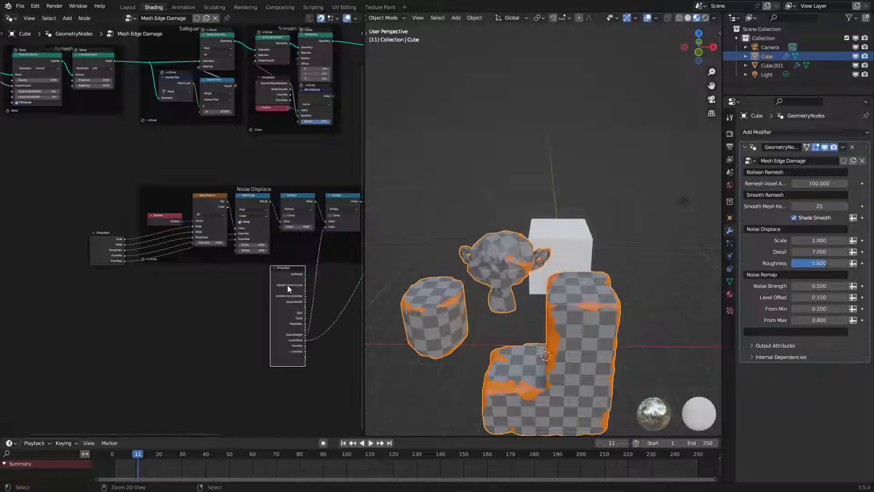
Step: Hide the unused sockets on the Group Input nodes supplying Noise Strength and Level Offset and the Smooth Mesh frame
{"action": "key", "text": "ctrl+h"}
{"action": "left_click", "coordinate": [269, 86]}
{"action": "key", "text": "ctrl+h"}
{"action": "left_click_drag", "start_coordinate": [267, 86], "coordinate": [83, 121]}
{"action": "key", "text": "ctrl+h"}
{"action": "middle_click_drag", "start_coordinate": [203, 207], "coordinate": [20, 222]}
{"action": "middle_click_drag", "start_coordinate": [268, 190], "coordinate": [174, 203]}
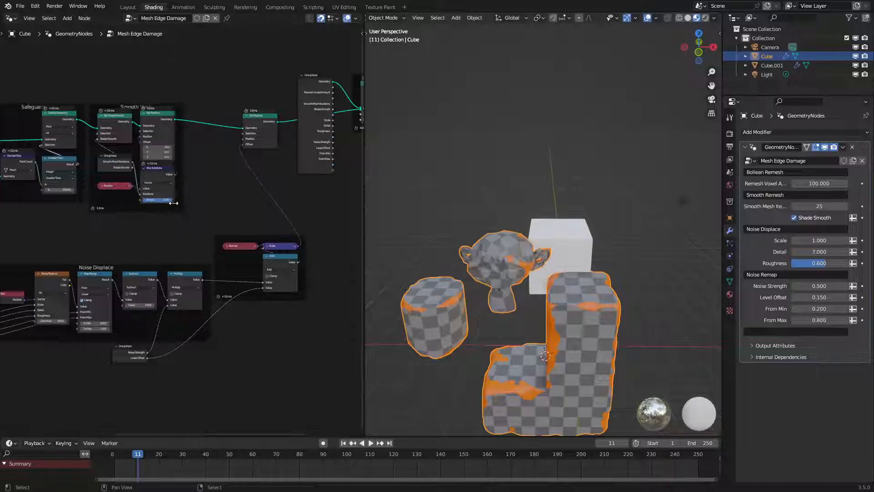
{"action": "scroll", "coordinate": [174, 228], "scroll_direction": "up", "scroll_amount": 4}
{"action": "middle_click_drag", "start_coordinate": [131, 230], "coordinate": [228, 177]}
{"action": "middle_click_drag", "start_coordinate": [128, 213], "coordinate": [221, 214]}
{"action": "mouse_move", "coordinate": [64, 301]}
{"action": "left_mouse_down"}
{"action": "mouse_move", "coordinate": [69, 295]}
{"action": "mouse_move", "coordinate": [67, 301]}
{"action": "left_mouse_up"}
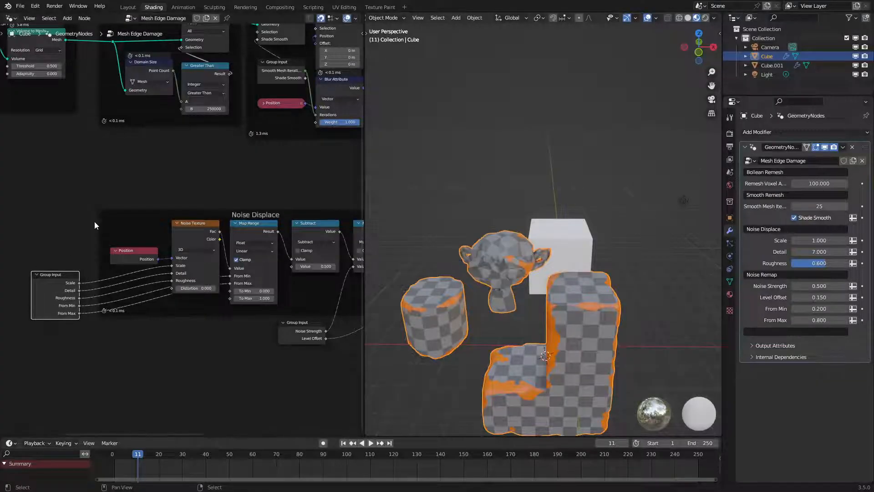
Step: Hide the unused sockets on the Group Input node that feeds the Mesh Boolean
{"action": "scroll", "coordinate": [151, 210], "scroll_direction": "down", "scroll_amount": 2}
{"action": "middle_click_drag", "start_coordinate": [298, 186], "coordinate": [76, 273]}
{"action": "left_click", "coordinate": [211, 168]}
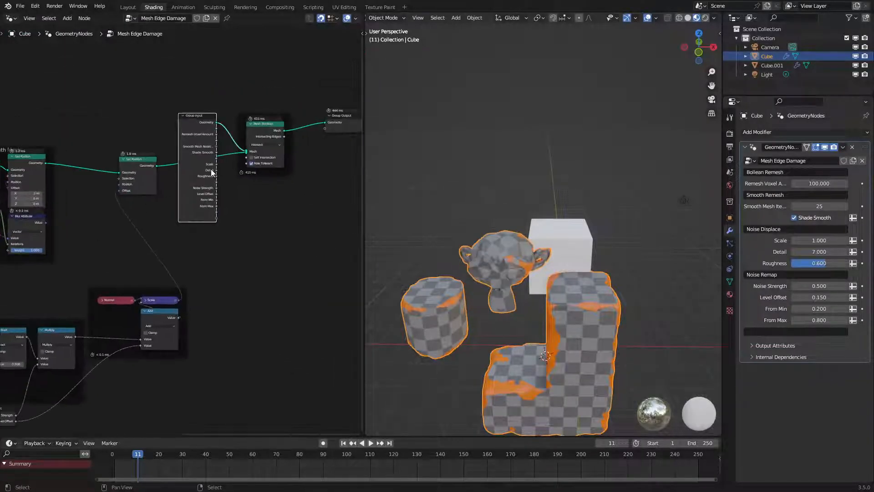
{"action": "key", "text": "ctrl+h"}
{"action": "scroll", "coordinate": [210, 164], "scroll_direction": "up", "scroll_amount": 3}
{"action": "middle_click_drag", "start_coordinate": [211, 163], "coordinate": [158, 291]}
{"action": "scroll", "coordinate": [231, 210], "scroll_direction": "up", "scroll_amount": 1}
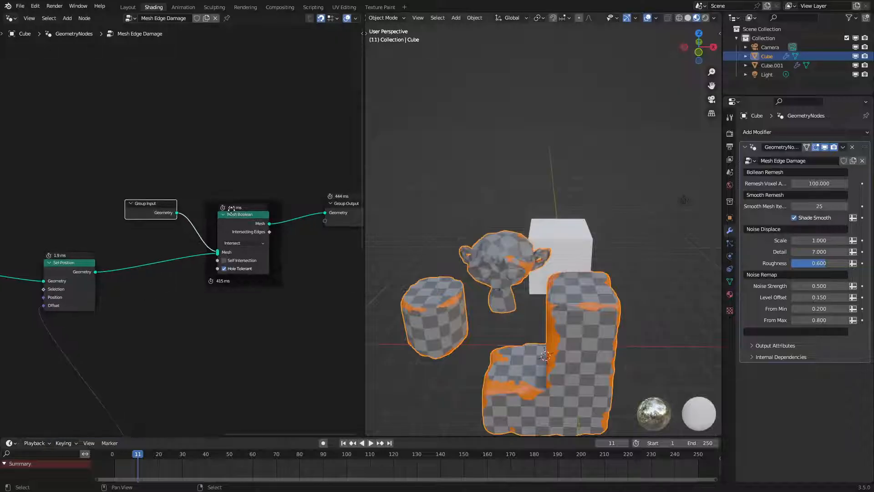
Step: Examine the damaged mesh's topology in wireframe alongside the Remesh nodes
{"action": "scroll", "coordinate": [539, 253], "scroll_direction": "down", "scroll_amount": 3}
{"action": "middle_click_drag", "start_coordinate": [539, 253], "coordinate": [548, 223]}
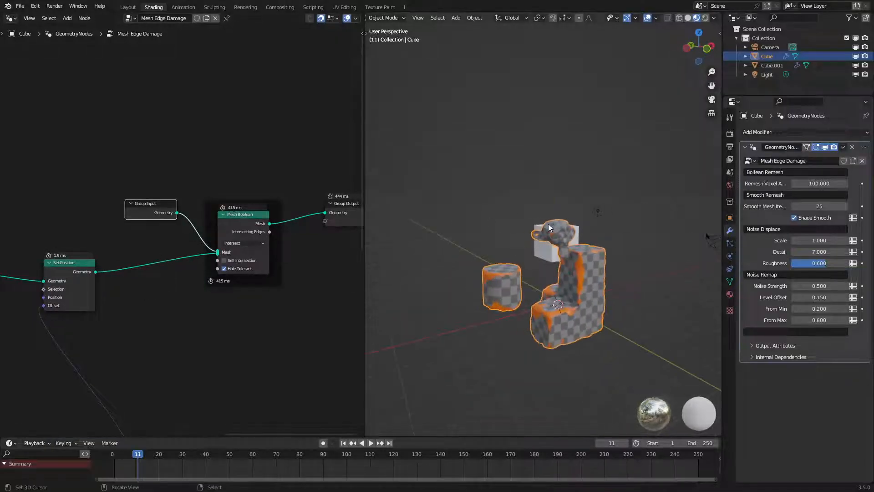
{"action": "scroll", "coordinate": [548, 228], "scroll_direction": "up", "scroll_amount": 5}
{"action": "middle_click_drag", "start_coordinate": [42, 264], "coordinate": [214, 233]}
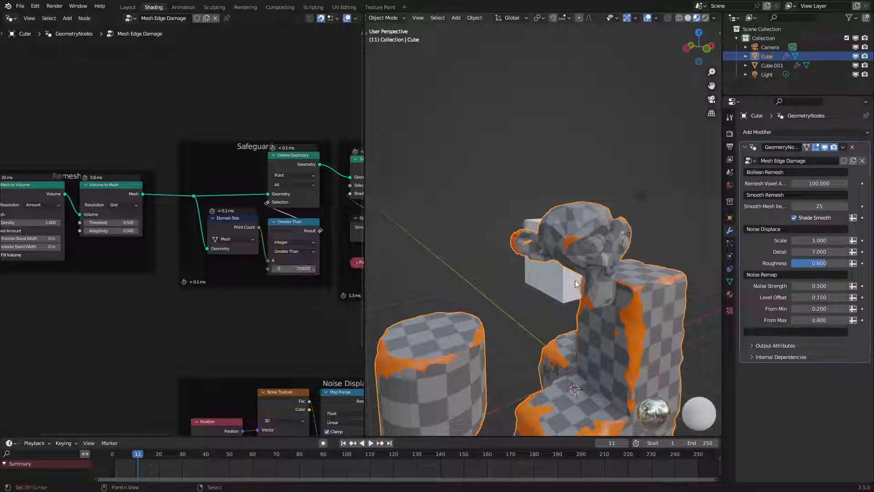
{"action": "key", "text": "shift+z"}
{"action": "mouse_move", "coordinate": [495, 293]}
{"action": "middle_mouse_down"}
{"action": "mouse_move", "coordinate": [403, 223]}
{"action": "mouse_move", "coordinate": [464, 212]}
{"action": "mouse_move", "coordinate": [489, 228]}
{"action": "mouse_move", "coordinate": [458, 212]}
{"action": "middle_mouse_up"}
{"action": "scroll", "coordinate": [465, 211], "scroll_direction": "up", "scroll_amount": 4}
{"action": "middle_click_drag", "start_coordinate": [50, 247], "coordinate": [158, 269]}
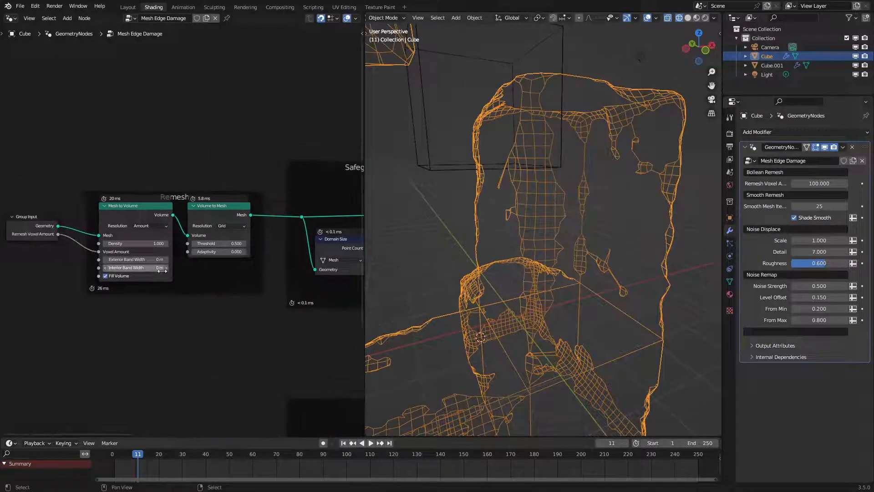
Step: Try a Remesh Voxel Amount of 200 on the modifier and view the edge damage in solid shading
{"action": "left_click", "coordinate": [819, 183]}
{"action": "type", "text": "200"}
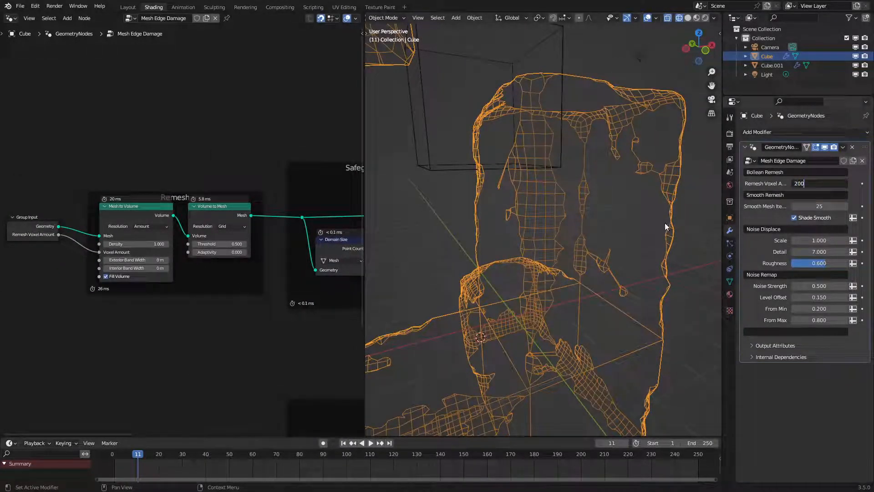
{"action": "key", "text": "Return"}
{"action": "mouse_move", "coordinate": [493, 252]}
{"action": "middle_mouse_down"}
{"action": "mouse_move", "coordinate": [536, 258]}
{"action": "mouse_move", "coordinate": [520, 261]}
{"action": "mouse_move", "coordinate": [547, 255]}
{"action": "mouse_move", "coordinate": [534, 257]}
{"action": "mouse_move", "coordinate": [528, 286]}
{"action": "mouse_move", "coordinate": [497, 288]}
{"action": "middle_mouse_up"}
{"action": "key", "text": "shift+z"}
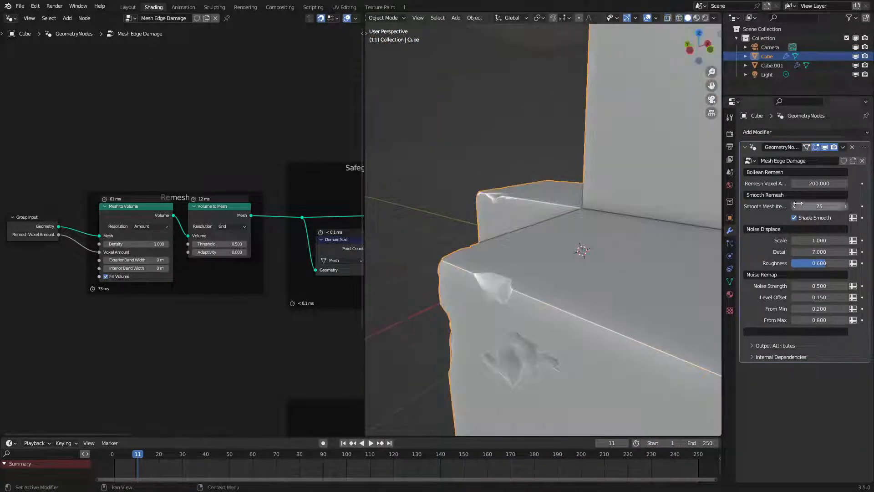
Step: Try a Remesh Voxel Amount of 400 on the modifier and check the damage on the objects
{"action": "left_click", "coordinate": [813, 183]}
{"action": "type", "text": "400"}
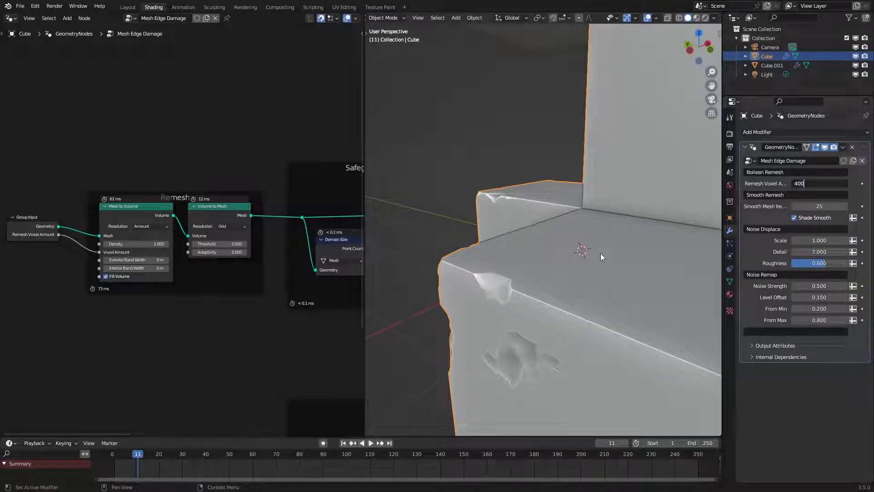
{"action": "key", "text": "Return"}
{"action": "scroll", "coordinate": [556, 259], "scroll_direction": "down", "scroll_amount": 8}
{"action": "middle_click_drag", "start_coordinate": [555, 259], "coordinate": [526, 288]}
{"action": "scroll", "coordinate": [575, 269], "scroll_direction": "up", "scroll_amount": 10}
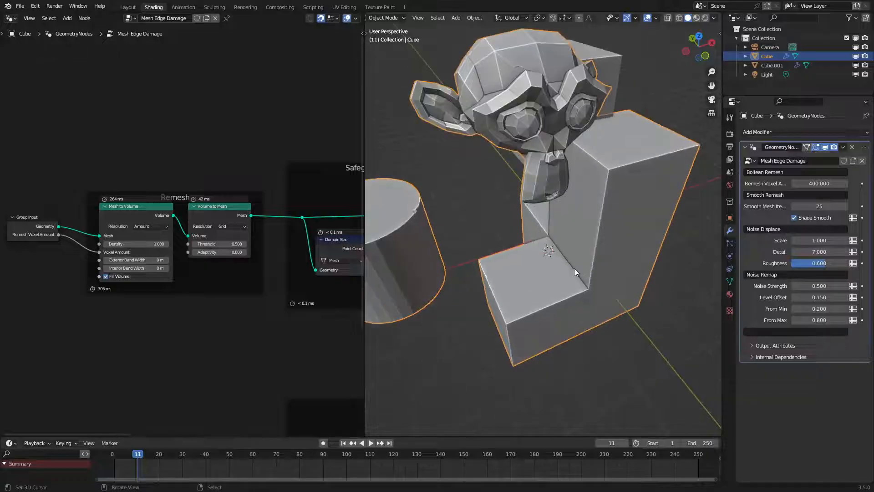
Step: Compare the damage on the cylinder's base in wireframe and material preview
{"action": "key", "text": "shift+z"}
{"action": "mouse_move", "coordinate": [562, 240]}
{"action": "middle_mouse_down"}
{"action": "mouse_move", "coordinate": [557, 313]}
{"action": "mouse_move", "coordinate": [544, 281]}
{"action": "mouse_move", "coordinate": [561, 233]}
{"action": "middle_mouse_up"}
{"action": "scroll", "coordinate": [556, 313], "scroll_direction": "down", "scroll_amount": 3}
{"action": "scroll", "coordinate": [563, 230], "scroll_direction": "up", "scroll_amount": 3}
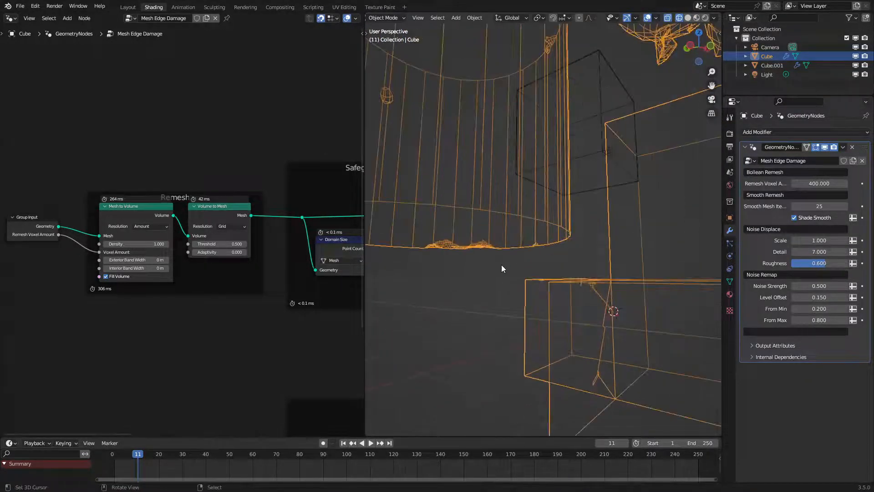
{"action": "scroll", "coordinate": [588, 251], "scroll_direction": "down", "scroll_amount": 4}
{"action": "mouse_move", "coordinate": [501, 266]}
{"action": "middle_mouse_down"}
{"action": "mouse_move", "coordinate": [588, 250]}
{"action": "mouse_move", "coordinate": [412, 283]}
{"action": "mouse_move", "coordinate": [464, 277]}
{"action": "middle_mouse_up"}
{"action": "key", "text": "z"}
{"action": "left_click", "coordinate": [533, 276]}
{"action": "scroll", "coordinate": [537, 275], "scroll_direction": "up", "scroll_amount": 4}
{"action": "mouse_move", "coordinate": [537, 274]}
{"action": "middle_mouse_down"}
{"action": "mouse_move", "coordinate": [605, 262]}
{"action": "mouse_move", "coordinate": [538, 257]}
{"action": "mouse_move", "coordinate": [611, 275]}
{"action": "middle_mouse_up"}
{"action": "key", "text": "z"}
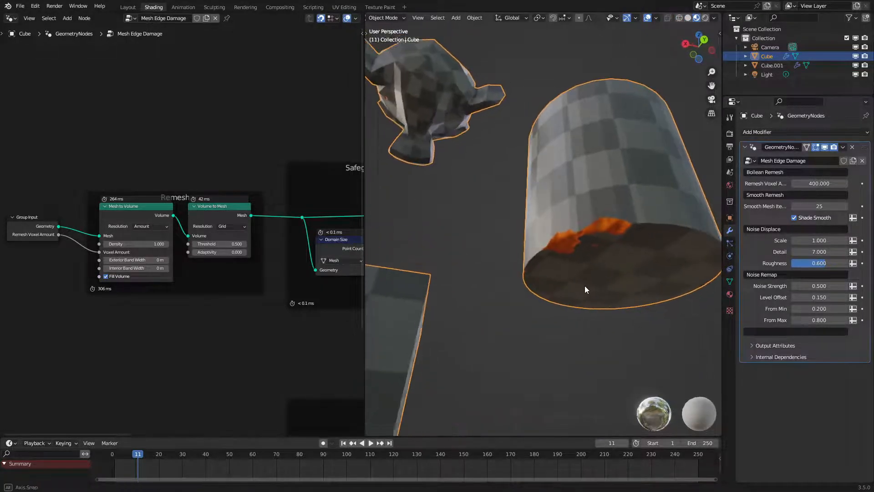
{"action": "key", "text": "z"}
{"action": "left_click", "coordinate": [493, 287]}
{"action": "scroll", "coordinate": [548, 282], "scroll_direction": "up", "scroll_amount": 3}
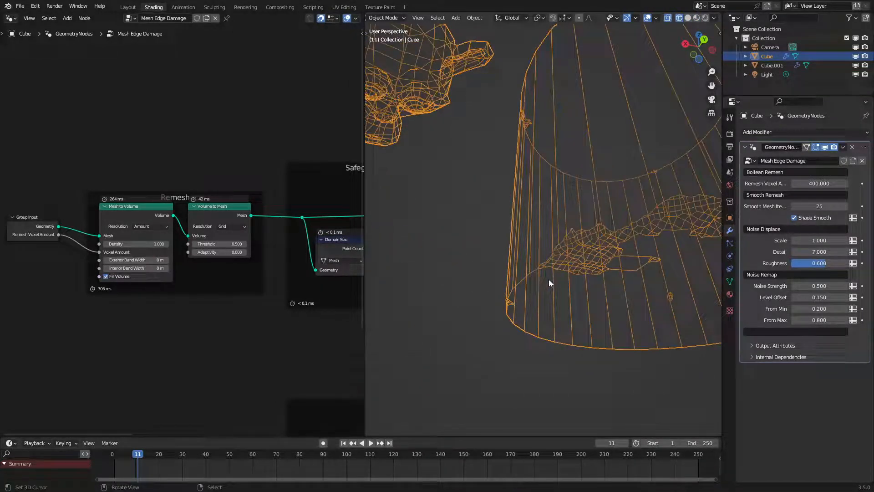
Step: Try a Remesh Voxel Amount of 600 on the modifier and view the scene in solid shading
{"action": "double_click", "coordinate": [819, 183]}
{"action": "type", "text": "6"}
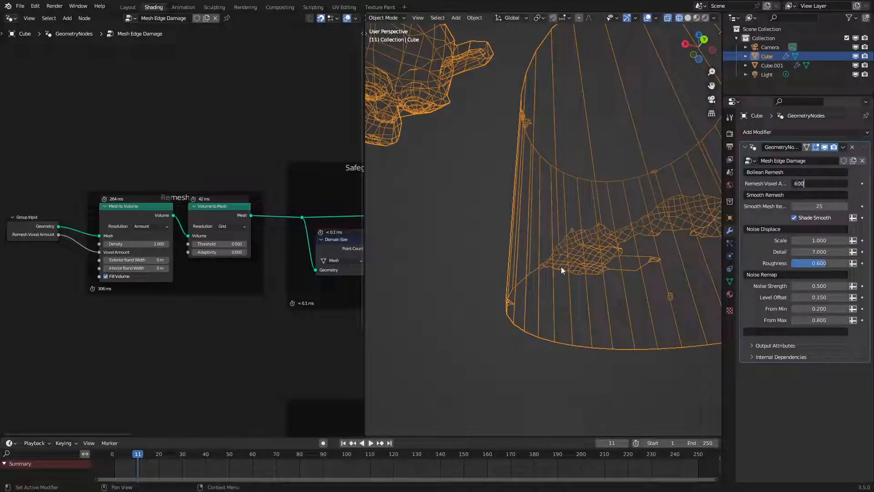
{"action": "type", "text": "00"}
{"action": "key", "text": "Return"}
{"action": "middle_click_drag", "start_coordinate": [561, 266], "coordinate": [496, 310]}
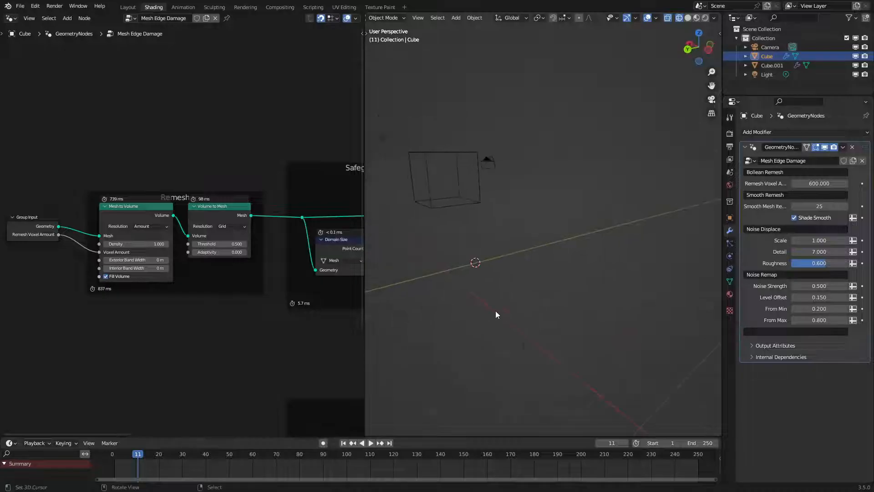
{"action": "key", "text": "z"}
Step: Set the modifier's Remesh Voxel Amount to 100 and view the objects in wireframe
{"action": "double_click", "coordinate": [819, 183]}
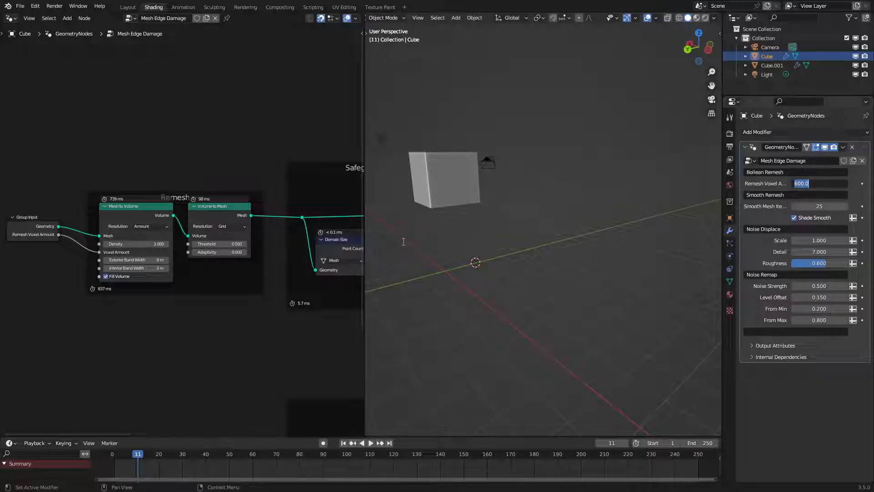
{"action": "type", "text": "100"}
{"action": "key", "text": "Return"}
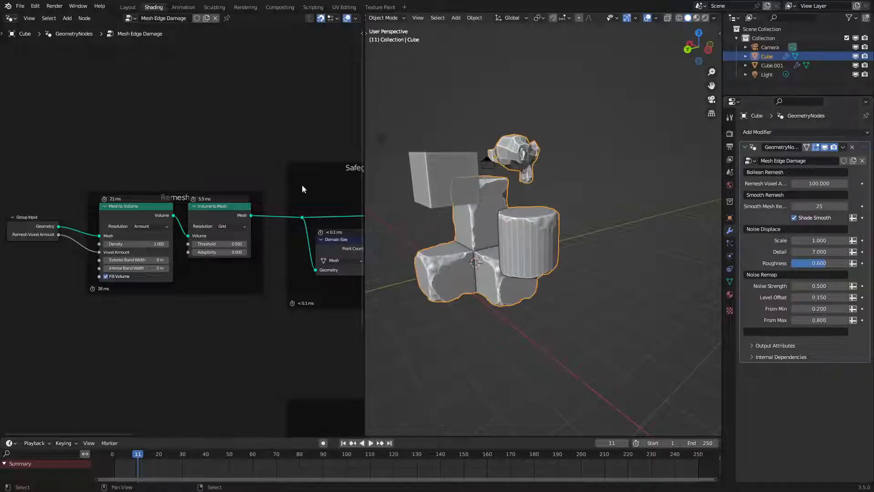
{"action": "scroll", "coordinate": [592, 217], "scroll_direction": "up", "scroll_amount": 5}
{"action": "key", "text": "z"}
{"action": "left_click", "coordinate": [502, 216]}
{"action": "middle_click_drag", "start_coordinate": [477, 219], "coordinate": [470, 221]}
Step: Set the default value of the Remesh Voxel Amount group input to 50 and hide the node editor's sidebar
{"action": "key", "text": "n"}
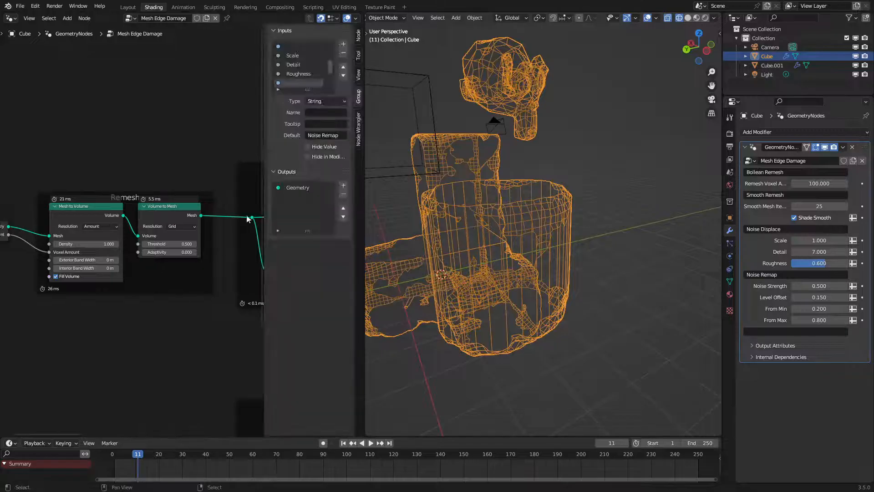
{"action": "left_click", "coordinate": [300, 64]}
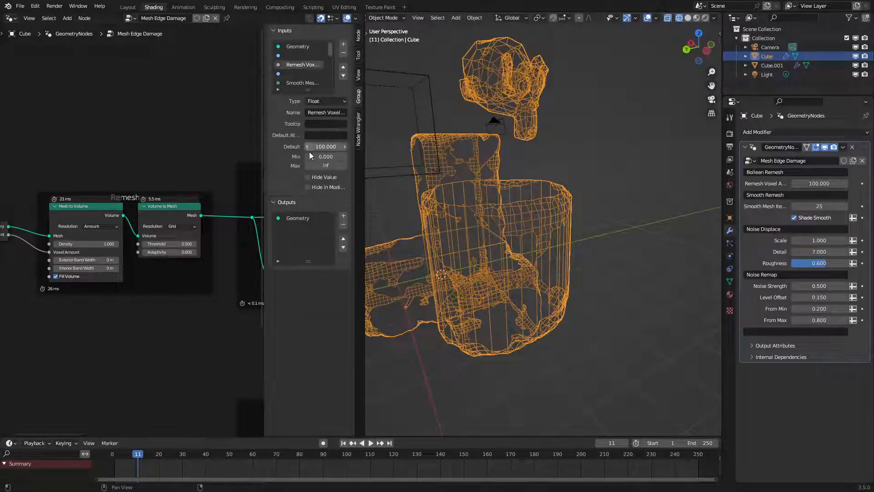
{"action": "double_click", "coordinate": [326, 146]}
{"action": "type", "text": "5"}
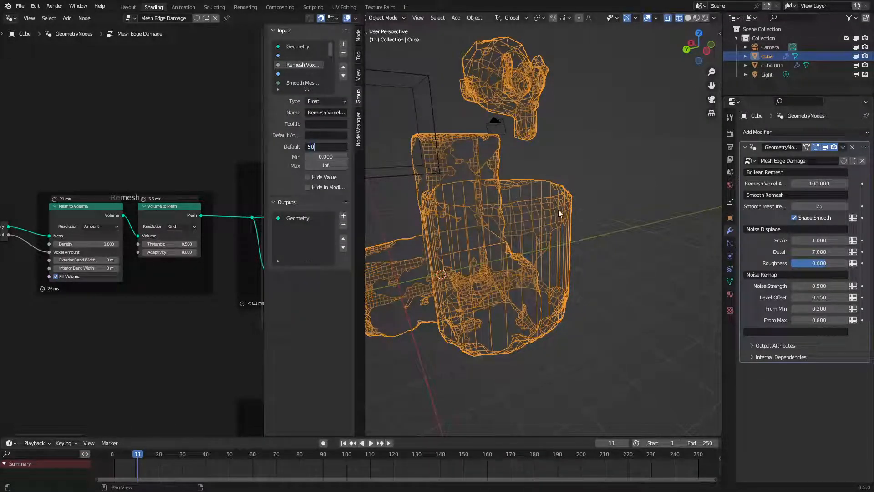
{"action": "type", "text": "0"}
{"action": "key", "text": "Return"}
{"action": "key", "text": "n"}
Step: Add a String to Curves node below the Mesh Boolean frame
{"action": "scroll", "coordinate": [276, 231], "scroll_direction": "down", "scroll_amount": 10}
{"action": "middle_click_drag", "start_coordinate": [277, 232], "coordinate": [211, 269]}
{"action": "scroll", "coordinate": [240, 267], "scroll_direction": "up", "scroll_amount": 7}
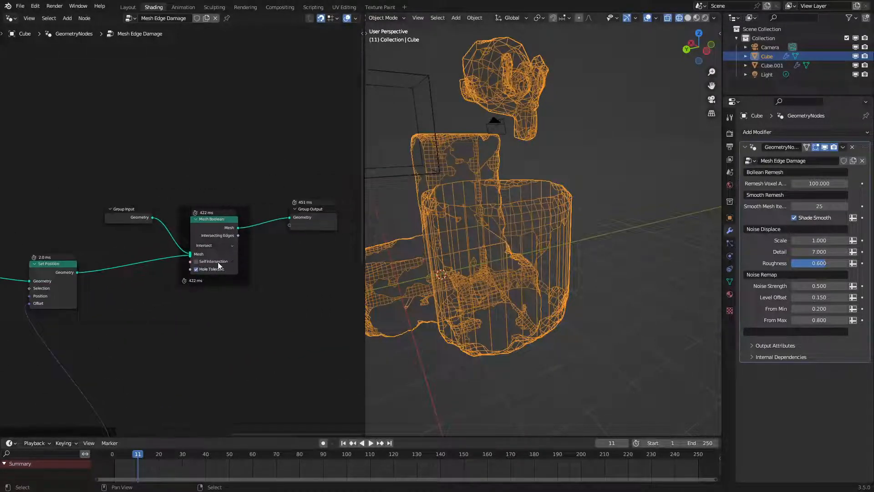
{"action": "key", "text": "shift+a"}
{"action": "left_click", "coordinate": [229, 170]}
{"action": "type", "text": "text"}
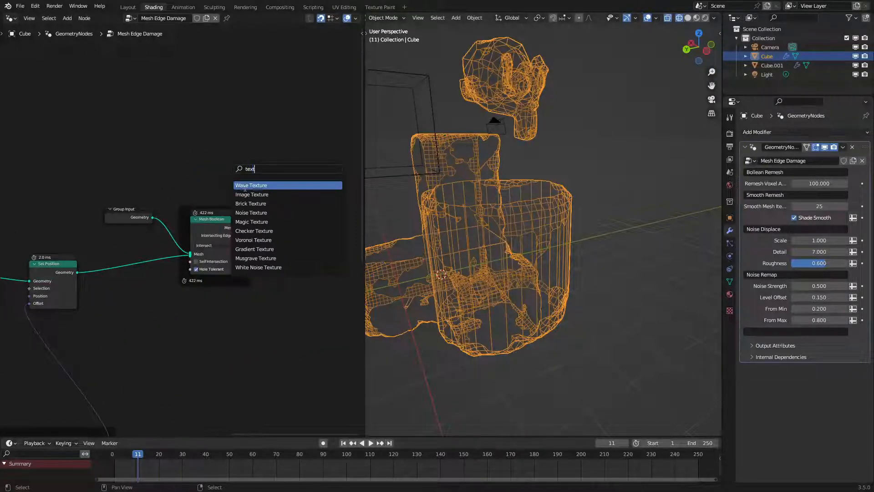
{"action": "key", "text": "BackSpace"}
{"action": "key", "text": "BackSpace"}
{"action": "key", "text": "BackSpace"}
{"action": "key", "text": "BackSpace"}
{"action": "type", "text": "s"}
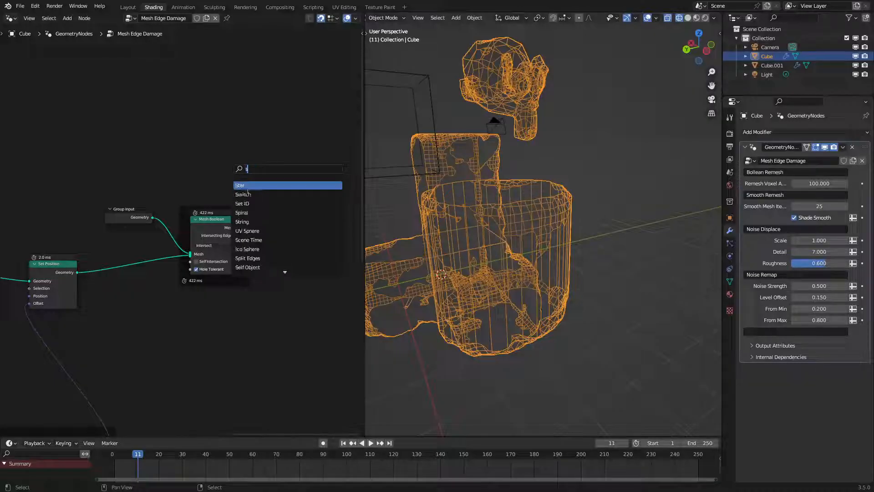
{"action": "type", "text": "tring to"}
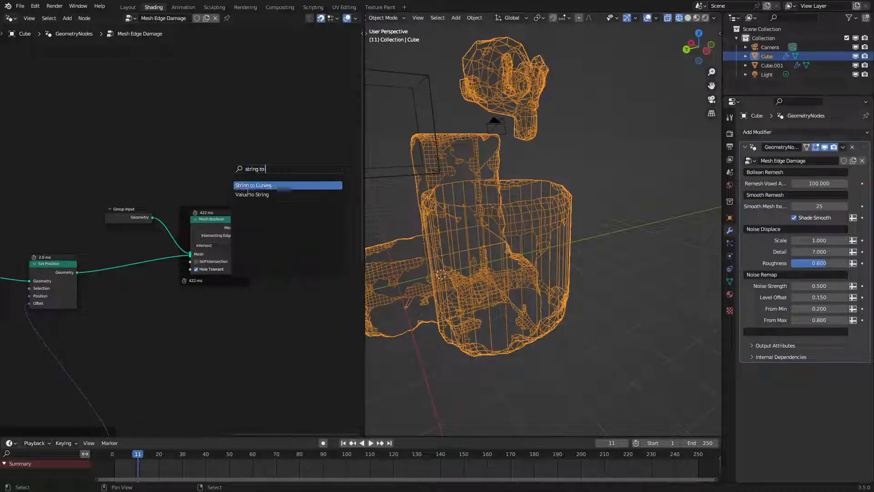
{"action": "key", "text": "Return"}
{"action": "left_click", "coordinate": [205, 333]}
{"action": "middle_click_drag", "start_coordinate": [234, 348], "coordinate": [254, 310]}
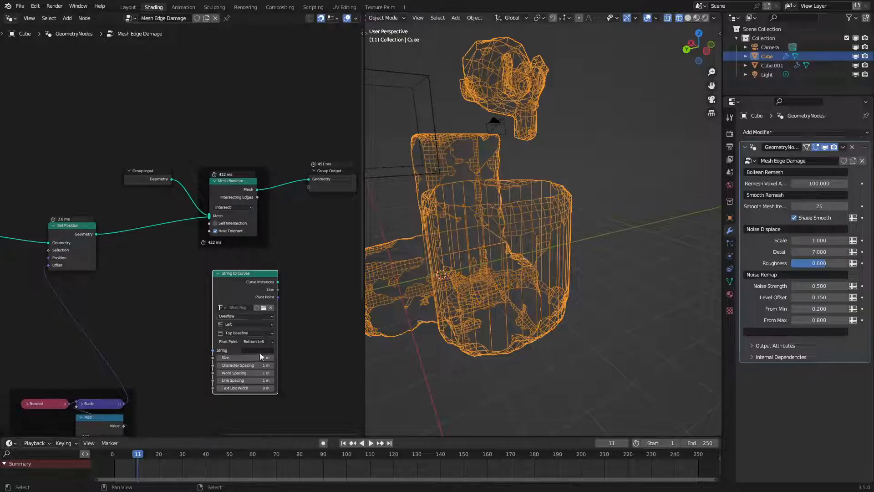
Step: Enter "Error" as the String to Curves text and move the node above the main geometry chain
{"action": "left_click", "coordinate": [260, 352]}
{"action": "type", "text": "Error"}
{"action": "key", "text": "Return"}
{"action": "scroll", "coordinate": [259, 353], "scroll_direction": "down", "scroll_amount": 5}
{"action": "middle_click_drag", "start_coordinate": [260, 354], "coordinate": [306, 383]}
{"action": "key", "text": "g"}
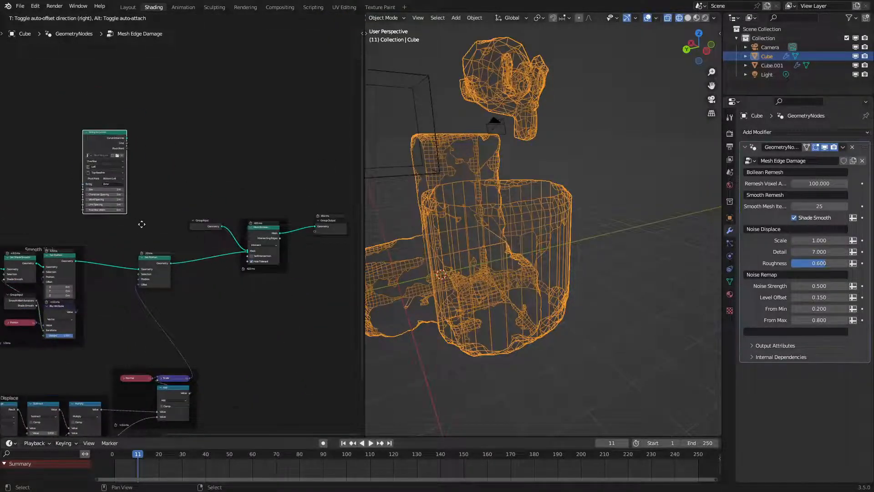
{"action": "left_click", "coordinate": [142, 224]}
Step: Extend the String to Curves text to "Error, too many voxels"
{"action": "scroll", "coordinate": [132, 205], "scroll_direction": "up", "scroll_amount": 3}
{"action": "middle_click_drag", "start_coordinate": [122, 189], "coordinate": [234, 259]}
{"action": "left_click", "coordinate": [192, 229]}
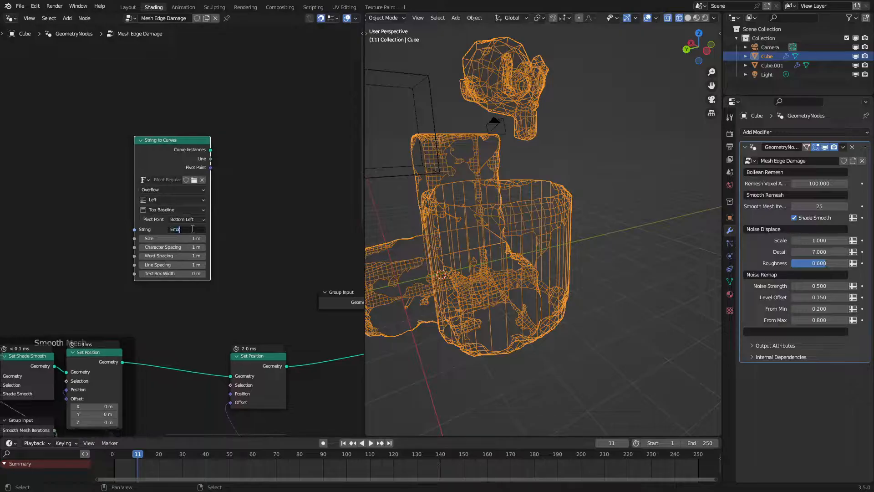
{"action": "type", "text": ", too ma..."}
{"action": "key", "text": "Return"}
{"action": "scroll", "coordinate": [192, 228], "scroll_direction": "down", "scroll_amount": 2}
{"action": "middle_click_drag", "start_coordinate": [117, 268], "coordinate": [189, 239]}
Step: Add a Switch node and insert it between the Mesh Boolean and the Group Output
{"action": "left_click_drag", "start_coordinate": [110, 338], "coordinate": [244, 255]}
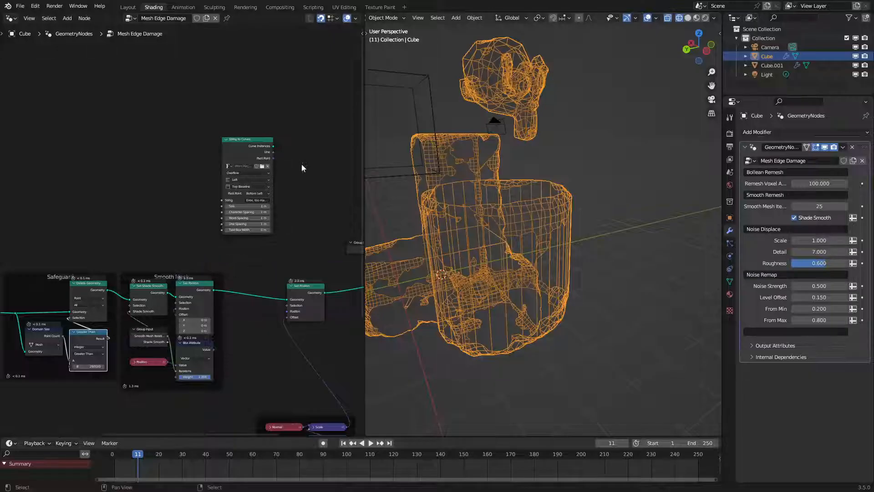
{"action": "middle_click_drag", "start_coordinate": [351, 149], "coordinate": [260, 162]}
{"action": "key", "text": "shift+a"}
{"action": "left_click", "coordinate": [254, 165]}
{"action": "type", "text": "sw"}
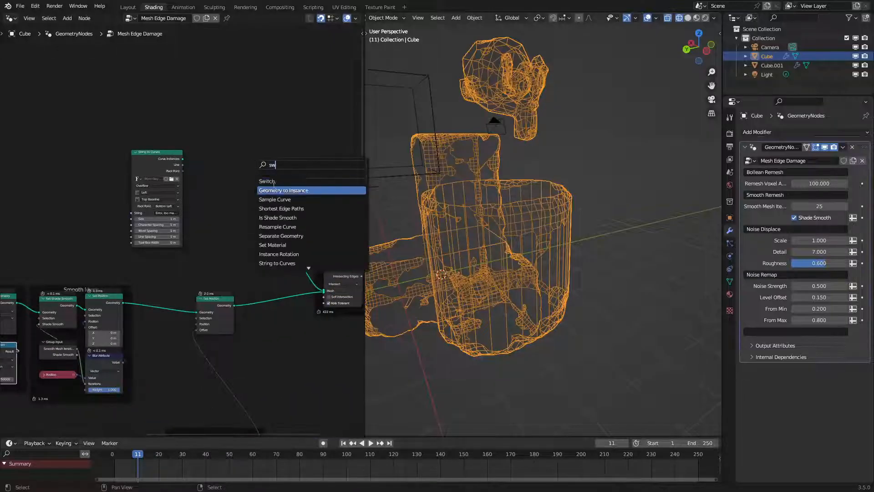
{"action": "left_click", "coordinate": [271, 181]}
{"action": "left_click", "coordinate": [278, 179]}
{"action": "middle_click_drag", "start_coordinate": [265, 182], "coordinate": [261, 174]}
{"action": "left_click_drag", "start_coordinate": [262, 175], "coordinate": [331, 264]}
Step: Connect String to Curves' Curve Instances to the Switch's True input and the Safeguard's Greater Than result to its Switch input
{"action": "left_click_drag", "start_coordinate": [122, 169], "coordinate": [323, 278]}
{"action": "middle_click_drag", "start_coordinate": [141, 253], "coordinate": [276, 235]}
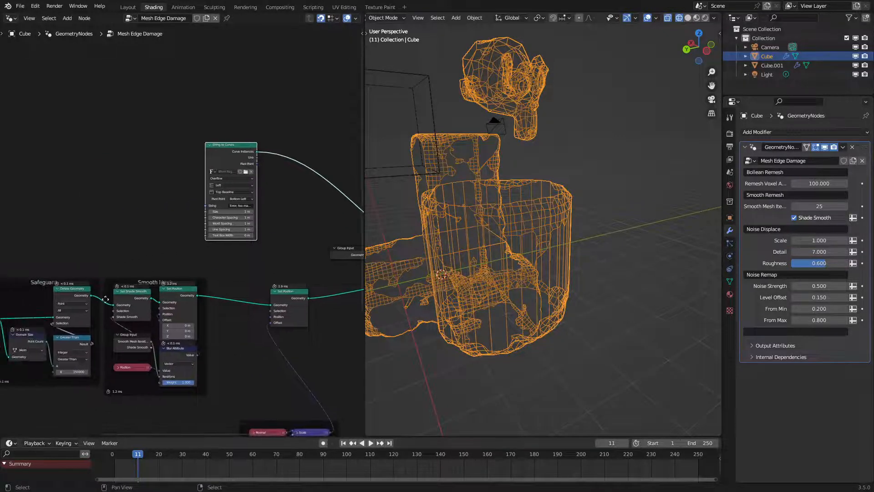
{"action": "left_click", "coordinate": [91, 348]}
{"action": "left_click_drag", "start_coordinate": [90, 347], "coordinate": [312, 248]}
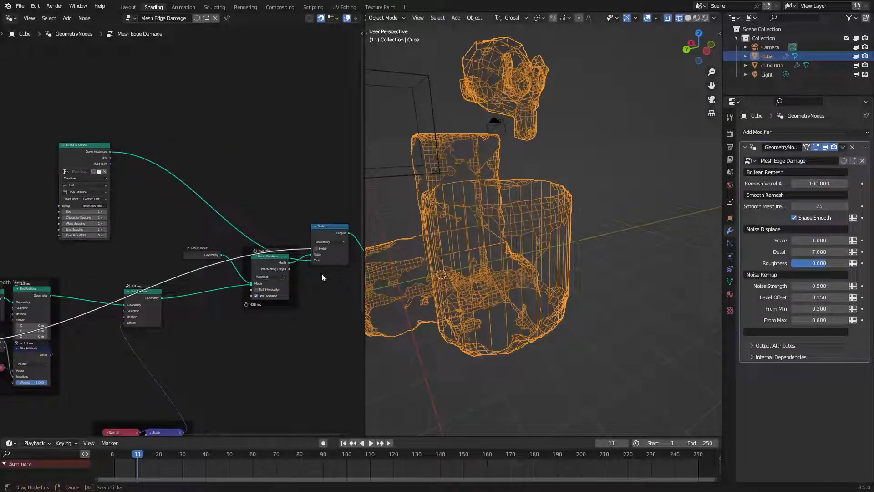
Step: Set the modifier's Remesh Voxel Amount to 600 to test the safeguard and view the error text in the viewport
{"action": "left_click", "coordinate": [818, 183]}
{"action": "type", "text": "600"}
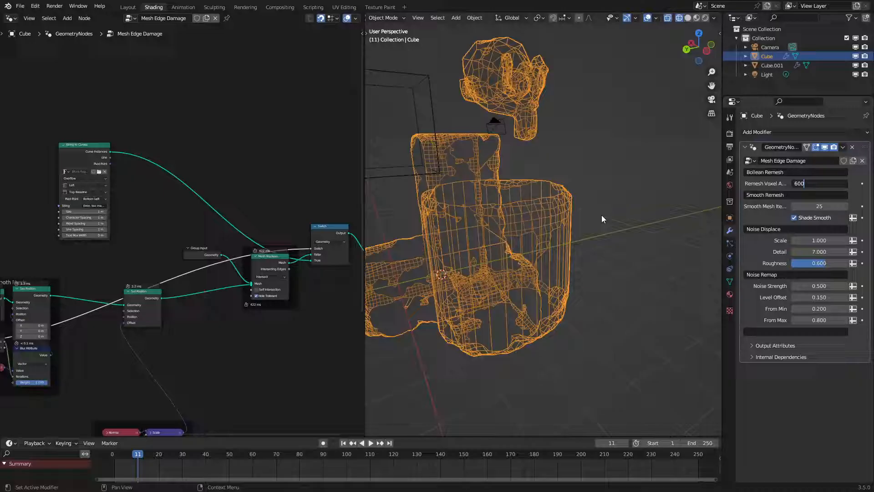
{"action": "key", "text": "Return"}
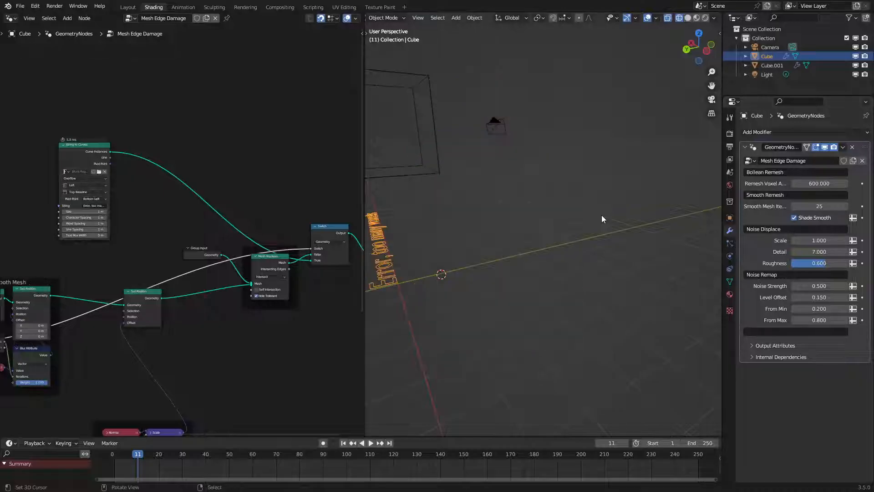
{"action": "middle_click_drag", "start_coordinate": [602, 215], "coordinate": [486, 252]}
{"action": "middle_click_drag", "start_coordinate": [689, 243], "coordinate": [482, 256]}
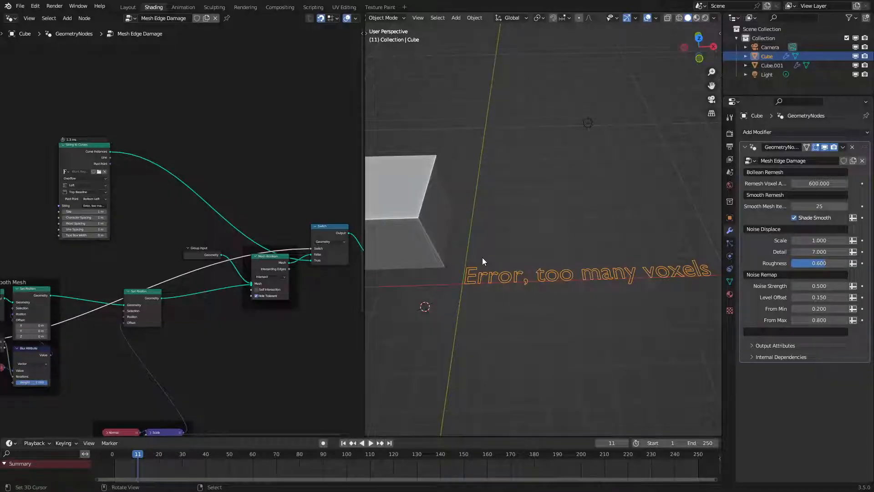
Step: Arrange the String to Curves node directly beneath the Switch node beside the Mesh Boolean
{"action": "left_click_drag", "start_coordinate": [90, 155], "coordinate": [318, 335]}
{"action": "middle_click_drag", "start_coordinate": [322, 303], "coordinate": [234, 275]}
{"action": "left_click_drag", "start_coordinate": [241, 226], "coordinate": [238, 259]}
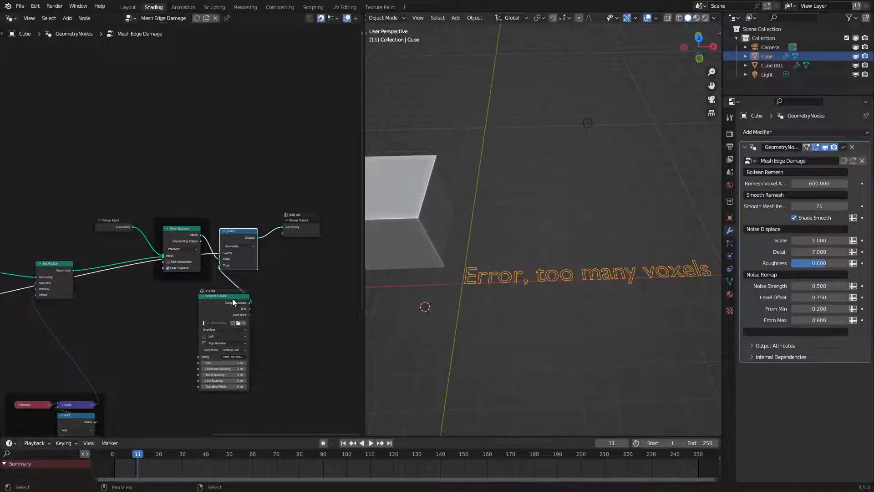
{"action": "left_click_drag", "start_coordinate": [233, 299], "coordinate": [249, 287]}
Step: Set the modifier's Remesh Voxel Amount to 100
{"action": "middle_click_drag", "start_coordinate": [199, 283], "coordinate": [477, 268]}
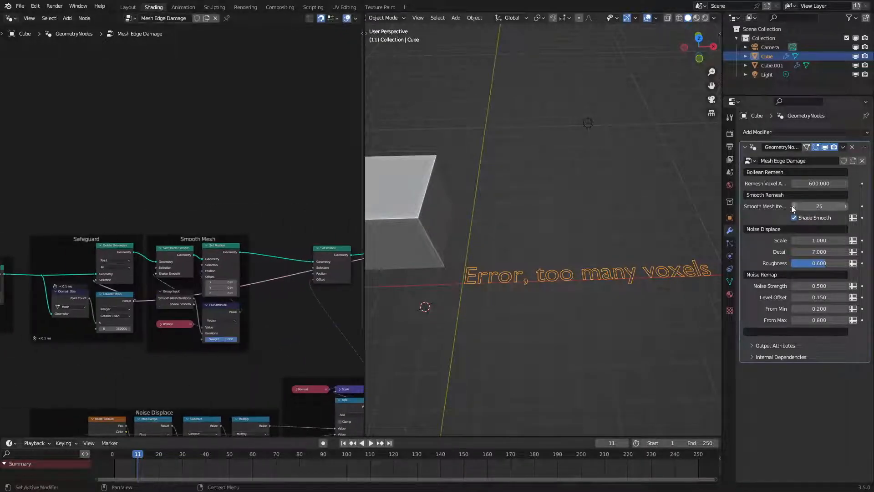
{"action": "left_click", "coordinate": [819, 183]}
{"action": "type", "text": "1"}
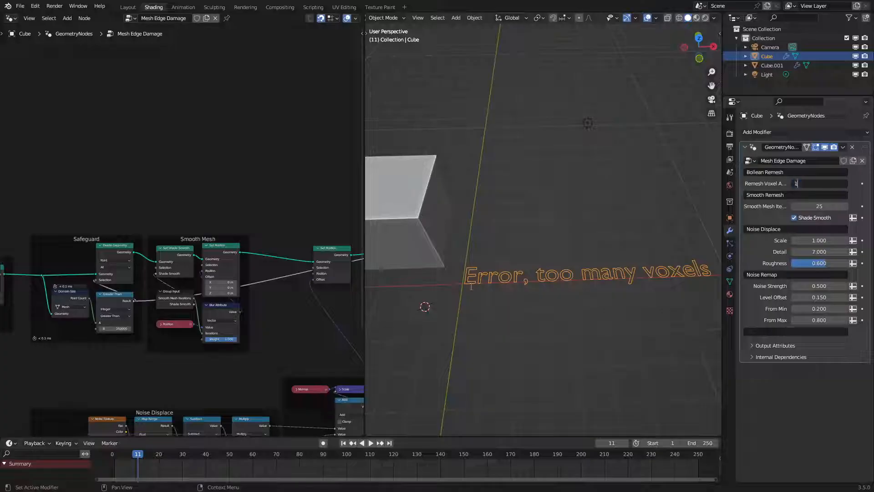
{"action": "type", "text": "00"}
{"action": "key", "text": "Return"}
Step: Move the Noise Displace frame, the Normal/Scale/Add frame and their Group Input nodes together slightly to the right
{"action": "scroll", "coordinate": [179, 276], "scroll_direction": "down", "scroll_amount": 2}
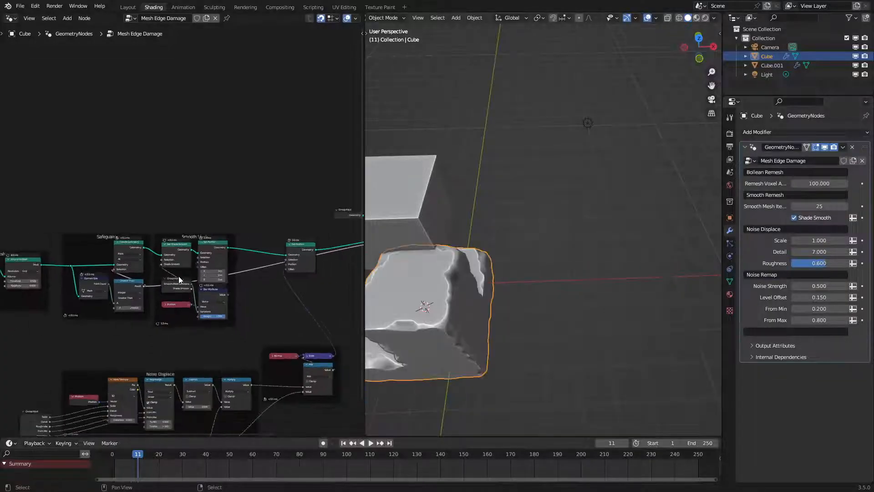
{"action": "middle_click_drag", "start_coordinate": [178, 276], "coordinate": [124, 233]}
{"action": "scroll", "coordinate": [124, 233], "scroll_direction": "down", "scroll_amount": 1}
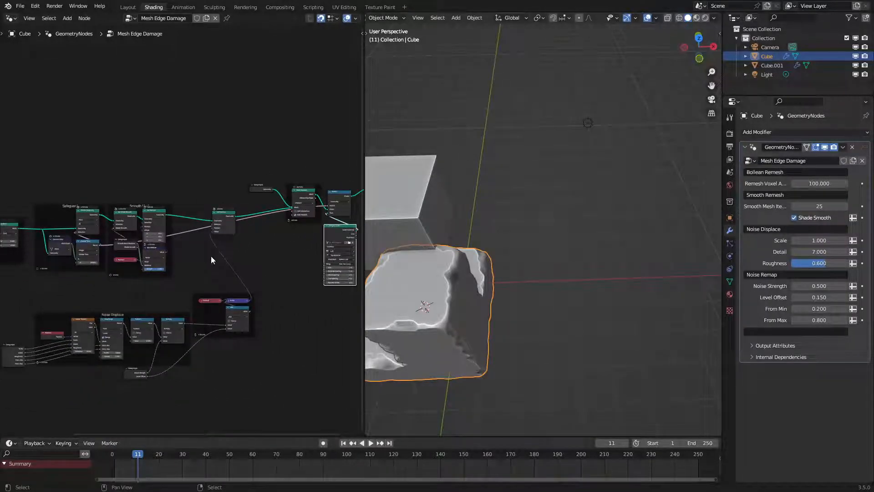
{"action": "scroll", "coordinate": [253, 227], "scroll_direction": "down", "scroll_amount": 1}
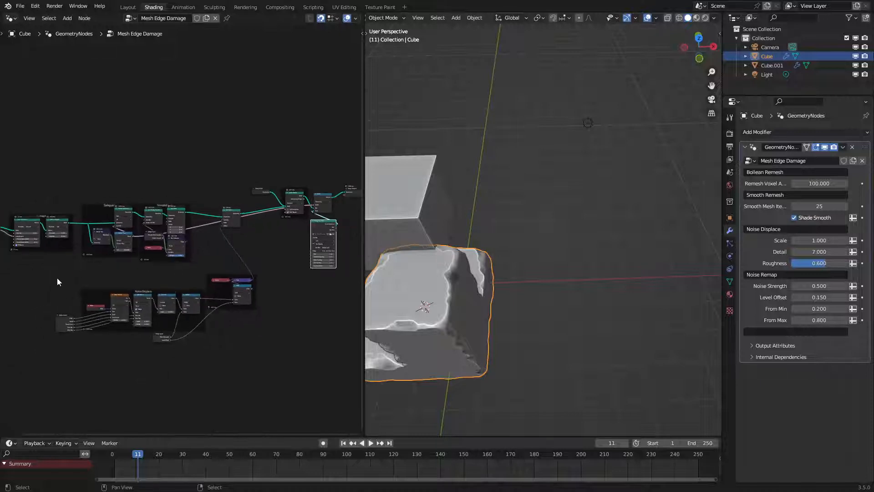
{"action": "left_click_drag", "start_coordinate": [58, 281], "coordinate": [269, 353]}
{"action": "key", "text": "g"}
{"action": "left_click", "coordinate": [299, 349]}
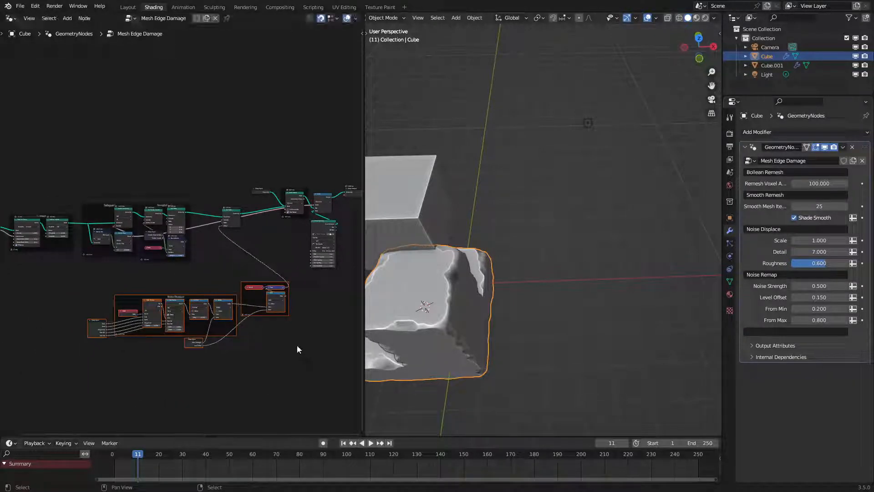
{"action": "key", "text": "g"}
{"action": "left_click", "coordinate": [295, 350]}
Step: Duplicate the Noise Strength and Level Offset Group Input beneath the Add node and connect the copy's Level Offset to Add's second value
{"action": "scroll", "coordinate": [285, 364], "scroll_direction": "up", "scroll_amount": 4}
{"action": "middle_click_drag", "start_coordinate": [235, 415], "coordinate": [187, 329]}
{"action": "scroll", "coordinate": [187, 330], "scroll_direction": "up", "scroll_amount": 2}
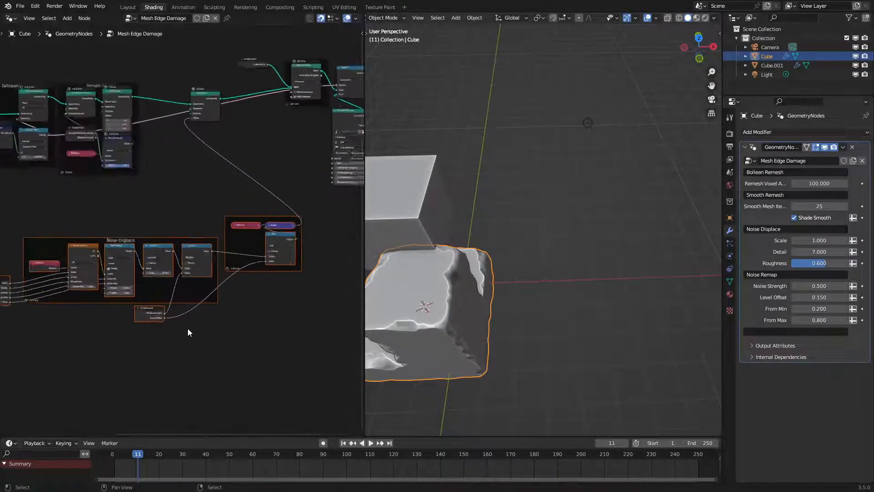
{"action": "scroll", "coordinate": [189, 332], "scroll_direction": "up", "scroll_amount": 1}
{"action": "left_click", "coordinate": [140, 337]}
{"action": "key", "text": "shift+d"}
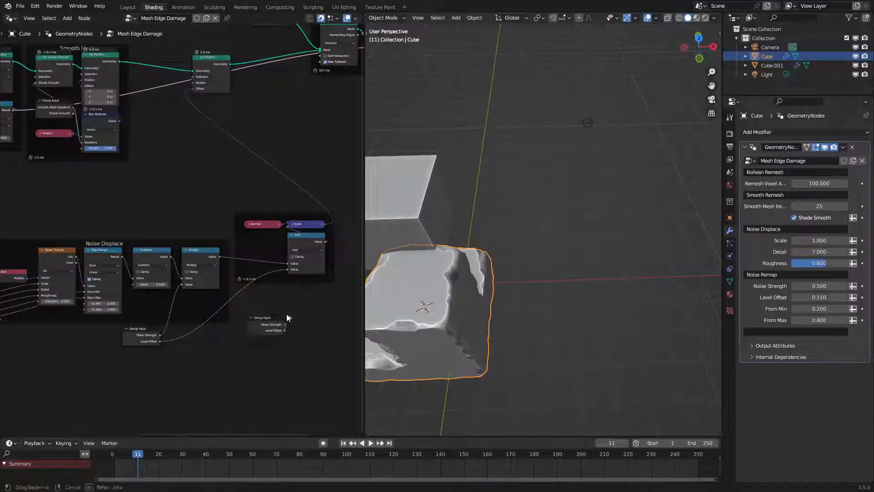
{"action": "left_click", "coordinate": [287, 318]}
{"action": "left_click_drag", "start_coordinate": [288, 269], "coordinate": [284, 331]}
Step: Hide the unused sockets on both Group Input nodes feeding Multiply and Add
{"action": "key", "text": "ctrl+h"}
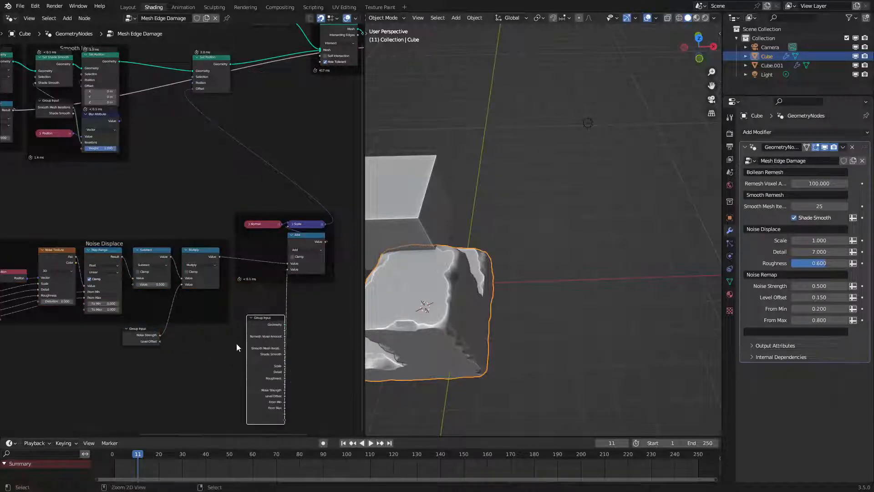
{"action": "key", "text": "ctrl+h"}
{"action": "left_click", "coordinate": [155, 344]}
{"action": "key", "text": "ctrl+h"}
{"action": "key", "text": "ctrl+h"}
Step: Label the frame around the Normal, Scale and Add nodes "Offset"
{"action": "scroll", "coordinate": [299, 321], "scroll_direction": "down", "scroll_amount": 2}
{"action": "middle_click_drag", "start_coordinate": [299, 322], "coordinate": [269, 337]}
{"action": "scroll", "coordinate": [137, 317], "scroll_direction": "up", "scroll_amount": 3}
{"action": "scroll", "coordinate": [45, 337], "scroll_direction": "down", "scroll_amount": 2}
{"action": "scroll", "coordinate": [128, 301], "scroll_direction": "up", "scroll_amount": 2}
{"action": "middle_click_drag", "start_coordinate": [280, 271], "coordinate": [204, 264]}
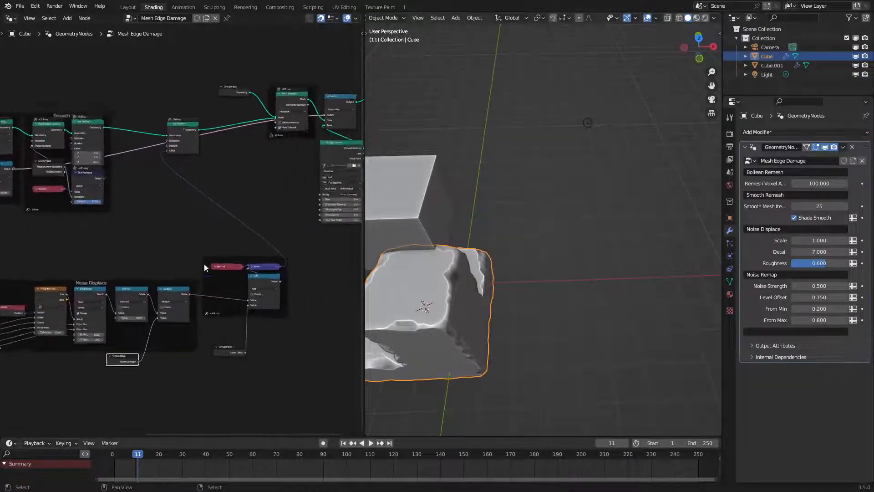
{"action": "scroll", "coordinate": [205, 268], "scroll_direction": "up", "scroll_amount": 1}
{"action": "left_click", "coordinate": [262, 263]}
{"action": "key", "text": "F2"}
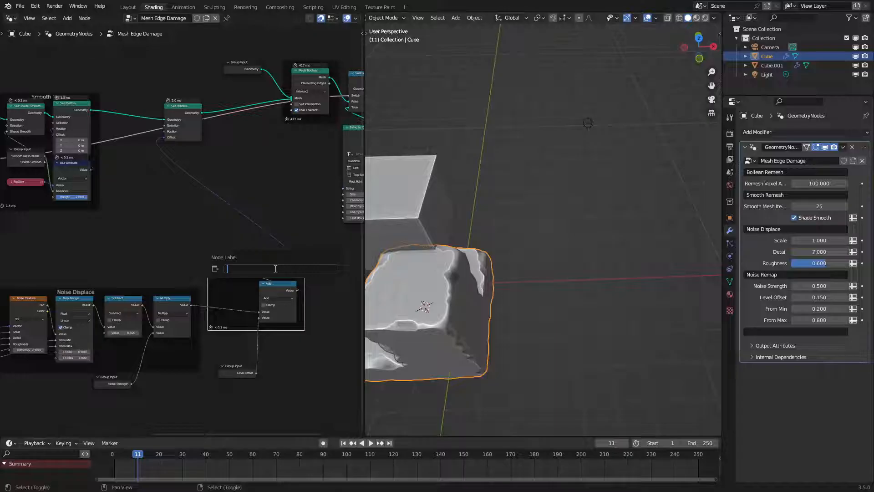
{"action": "type", "text": "Offset"}
{"action": "key", "text": "Return"}
{"action": "middle_click_drag", "start_coordinate": [159, 236], "coordinate": [279, 305]}
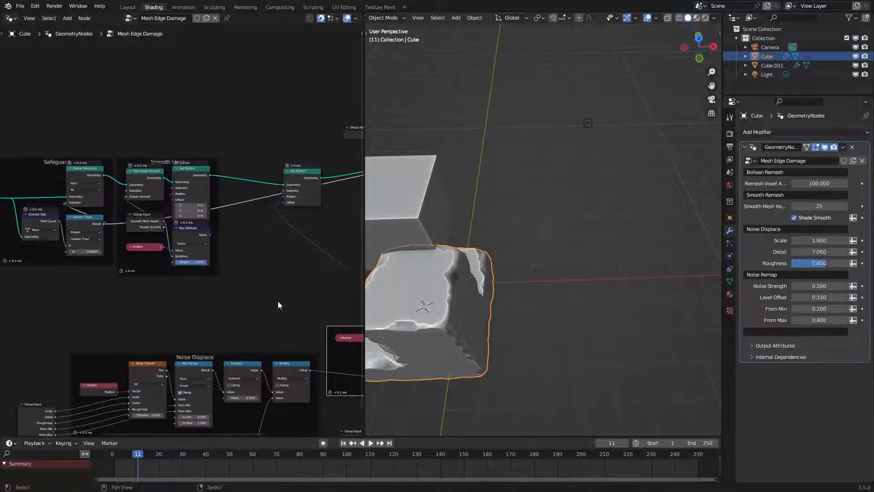
{"action": "scroll", "coordinate": [182, 182], "scroll_direction": "up", "scroll_amount": 6}
{"action": "middle_click_drag", "start_coordinate": [194, 152], "coordinate": [236, 193]}
{"action": "left_click", "coordinate": [237, 193]}
{"action": "key", "text": "ctrl+g"}
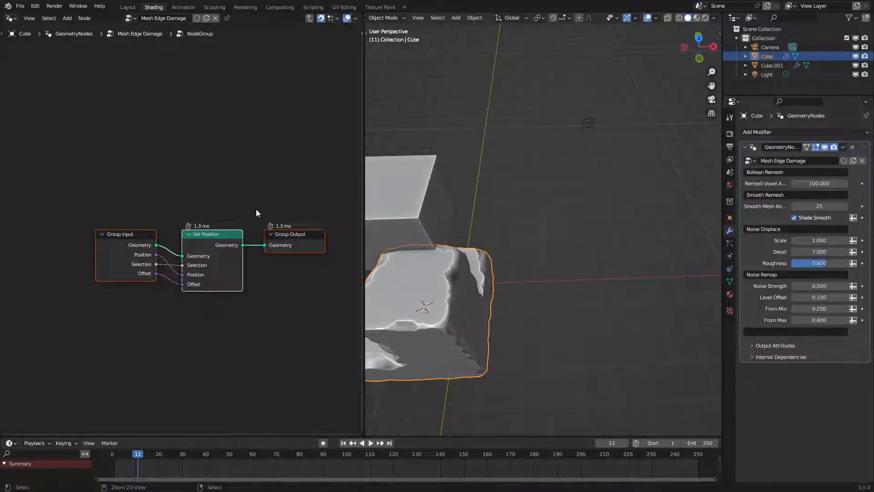
{"action": "key", "text": "Tab"}
Step: Hide the unused sockets of the Smooth Mesh frame's Set Position node and move the Blur Attribute node up closer to it
{"action": "scroll", "coordinate": [130, 248], "scroll_direction": "down", "scroll_amount": 3}
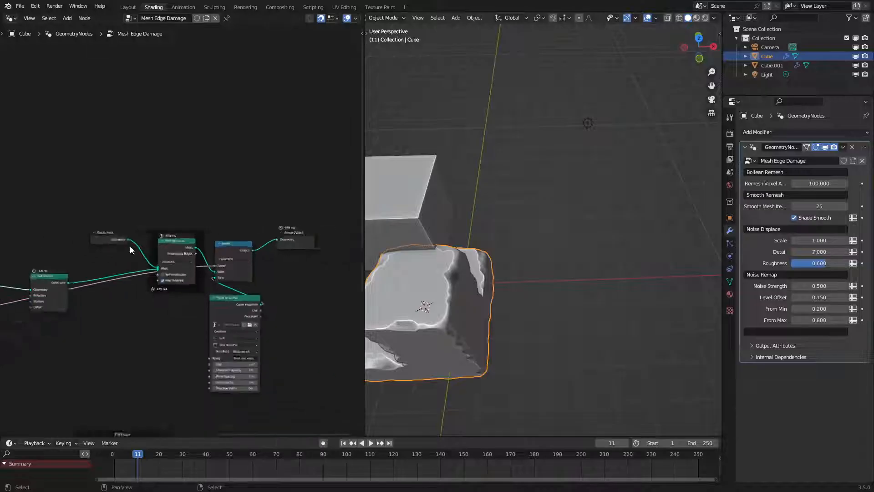
{"action": "middle_click_drag", "start_coordinate": [130, 248], "coordinate": [229, 245]}
{"action": "key", "text": "ctrl+h"}
{"action": "scroll", "coordinate": [168, 247], "scroll_direction": "up", "scroll_amount": 5}
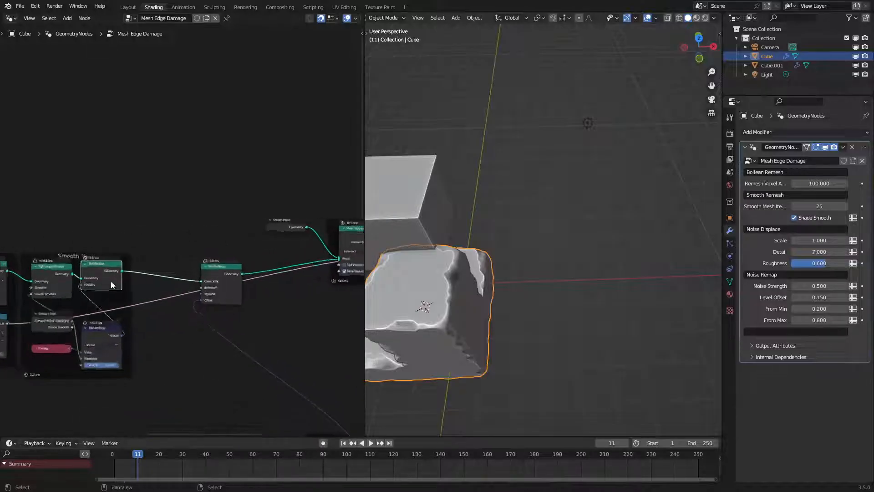
{"action": "left_click_drag", "start_coordinate": [86, 356], "coordinate": [90, 337]}
Step: Try a Remesh Voxel Amount of 600 and inspect the damaged objects in the viewport
{"action": "scroll", "coordinate": [537, 269], "scroll_direction": "down", "scroll_amount": 5}
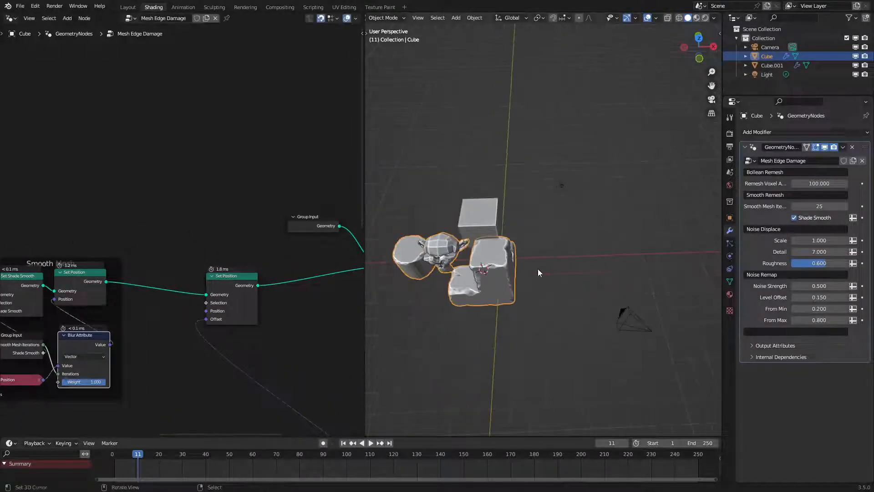
{"action": "middle_click_drag", "start_coordinate": [538, 269], "coordinate": [595, 245], "text": "shift"}
{"action": "scroll", "coordinate": [596, 248], "scroll_direction": "up", "scroll_amount": 1}
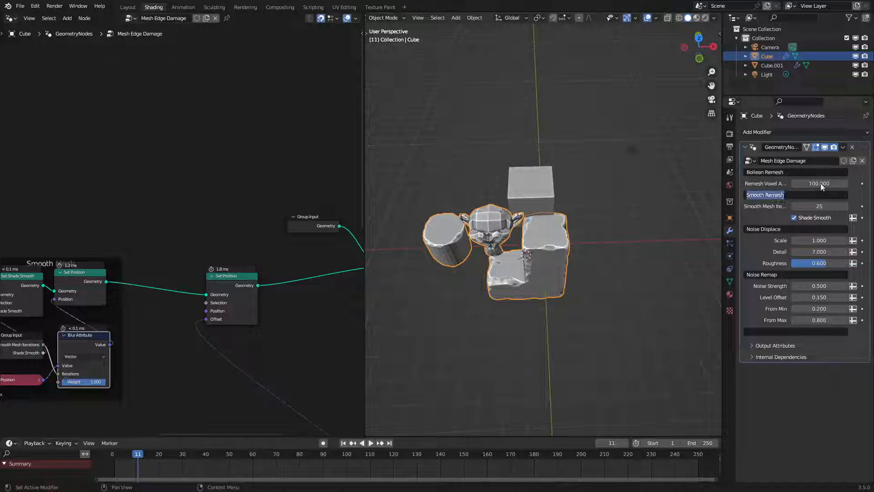
{"action": "left_click", "coordinate": [821, 183]}
{"action": "type", "text": "60"}
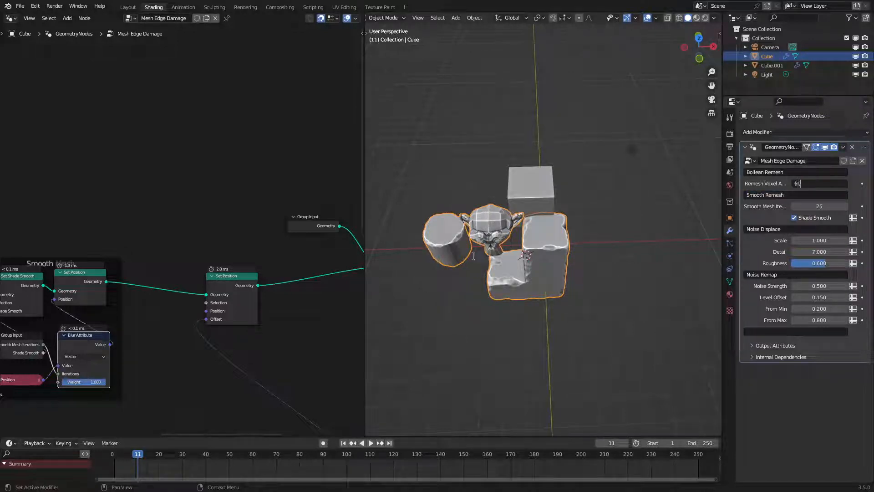
{"action": "type", "text": "0"}
{"action": "key", "text": "Return"}
{"action": "middle_click_drag", "start_coordinate": [473, 255], "coordinate": [639, 233]}
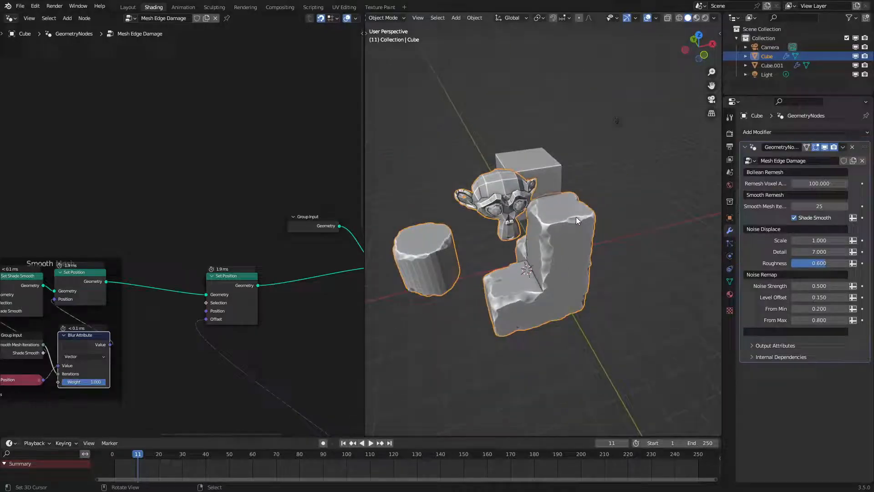
Step: Switch the viewport to Material Preview and delete the spare Cube.001 object, keeping the damaged Cube selected
{"action": "key", "text": "z"}
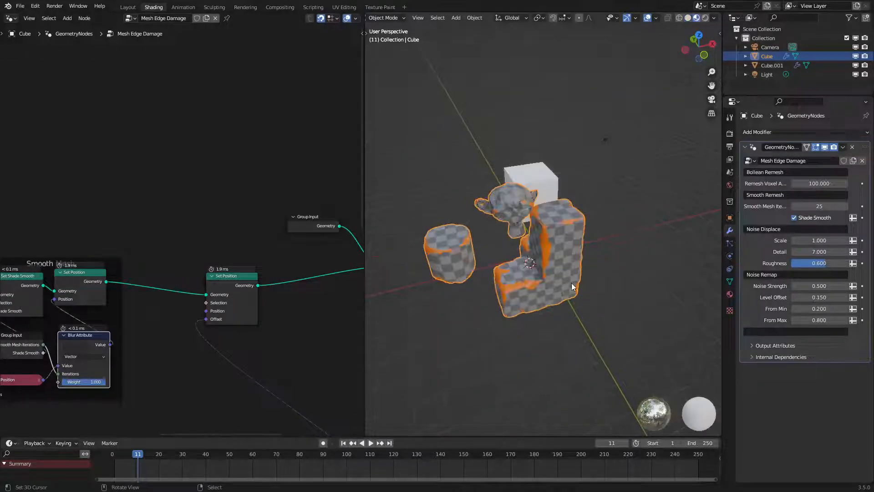
{"action": "scroll", "coordinate": [506, 267], "scroll_direction": "up", "scroll_amount": 2}
{"action": "right_click", "coordinate": [536, 179]}
{"action": "key", "text": "Delete"}
{"action": "right_click", "coordinate": [466, 261]}
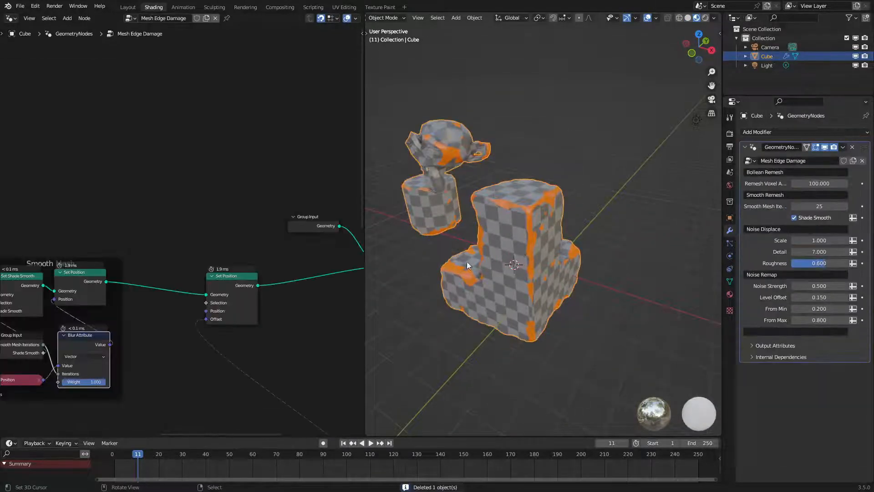
Step: Delete the Switch and String to Curves nodes while keeping the Mesh Boolean linked to the Group Output
{"action": "scroll", "coordinate": [240, 267], "scroll_direction": "down", "scroll_amount": 8}
{"action": "middle_click_drag", "start_coordinate": [238, 267], "coordinate": [121, 239]}
{"action": "scroll", "coordinate": [208, 196], "scroll_direction": "up", "scroll_amount": 2}
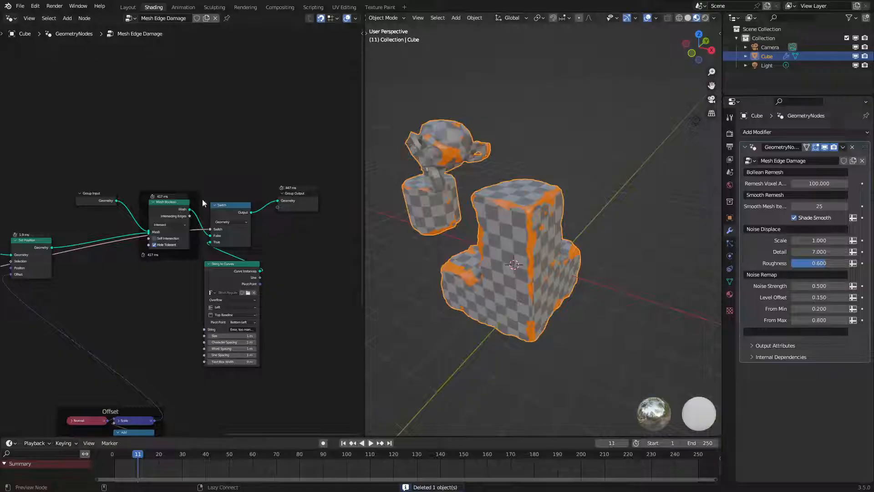
{"action": "left_click_drag", "start_coordinate": [208, 196], "coordinate": [256, 330]}
{"action": "key", "text": "ctrl+x"}
Step: Relabel the Safeguard frame as "Polycount Safeguard"
{"action": "middle_click_drag", "start_coordinate": [255, 330], "coordinate": [226, 318]}
{"action": "scroll", "coordinate": [105, 273], "scroll_direction": "up", "scroll_amount": 3}
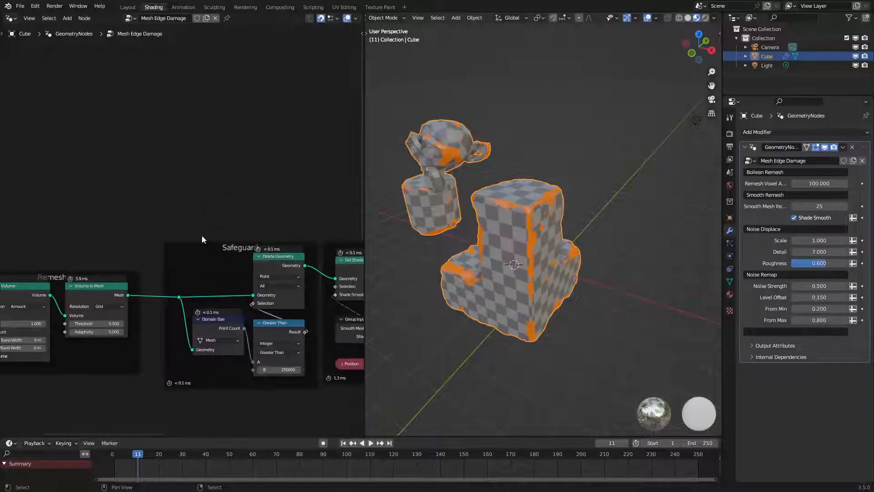
{"action": "left_click", "coordinate": [204, 242]}
{"action": "key", "text": "F2"}
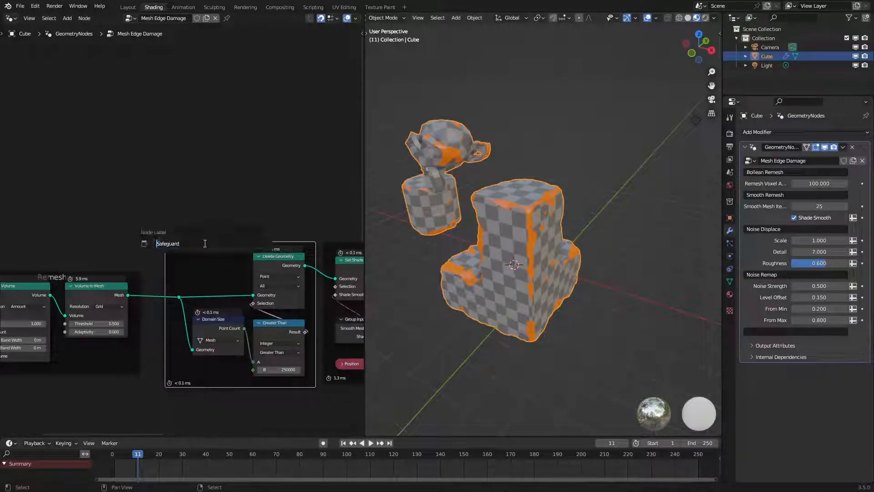
{"action": "type", "text": "Polycount"}
{"action": "key", "text": "Return"}
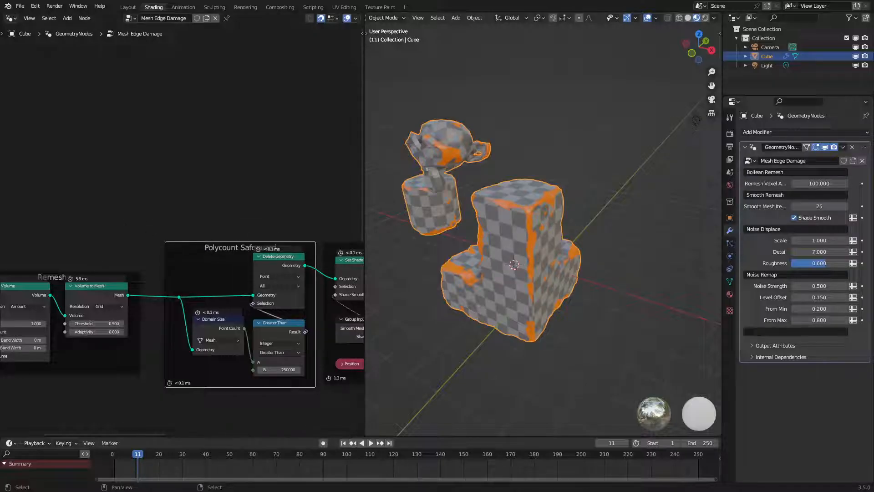
Step: Examine the node chain from the Smooth Mesh frame to the Mesh Boolean and back to the Remesh frame, including the node timings
{"action": "middle_click_drag", "start_coordinate": [149, 225], "coordinate": [251, 190]}
{"action": "scroll", "coordinate": [228, 291], "scroll_direction": "up", "scroll_amount": 3}
{"action": "middle_click_drag", "start_coordinate": [251, 287], "coordinate": [33, 259]}
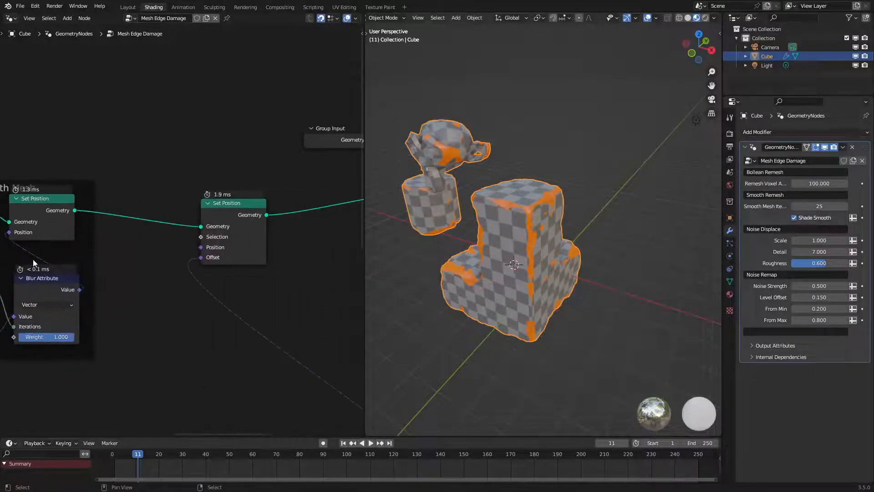
{"action": "middle_click_drag", "start_coordinate": [236, 281], "coordinate": [61, 303]}
{"action": "middle_click_drag", "start_coordinate": [259, 270], "coordinate": [212, 314]}
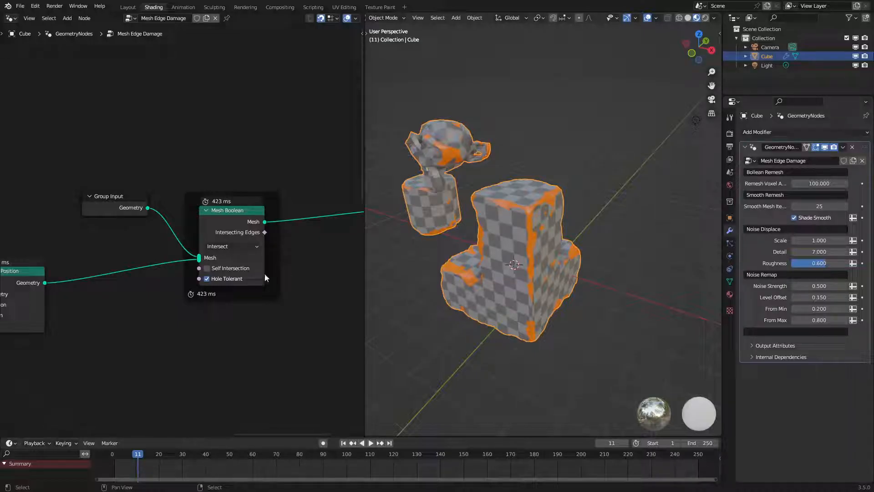
{"action": "middle_click_drag", "start_coordinate": [473, 223], "coordinate": [483, 231]}
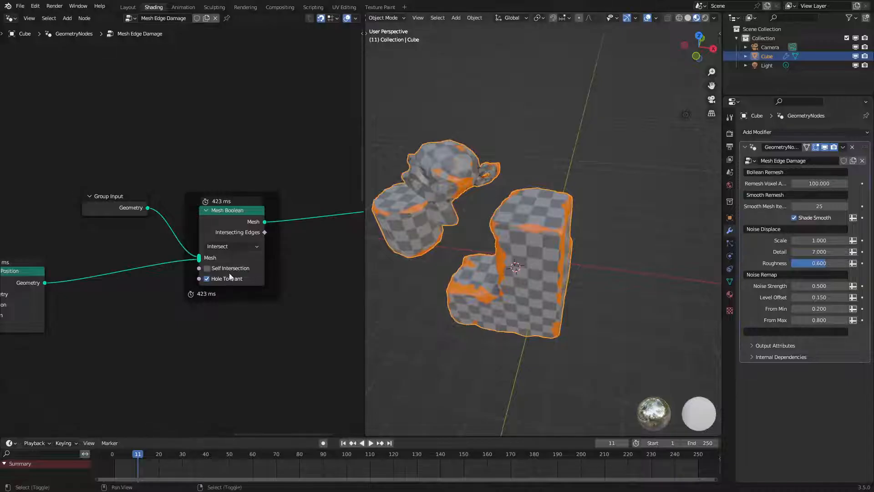
{"action": "middle_click_drag", "start_coordinate": [228, 273], "coordinate": [440, 258]}
{"action": "middle_click_drag", "start_coordinate": [106, 289], "coordinate": [297, 225]}
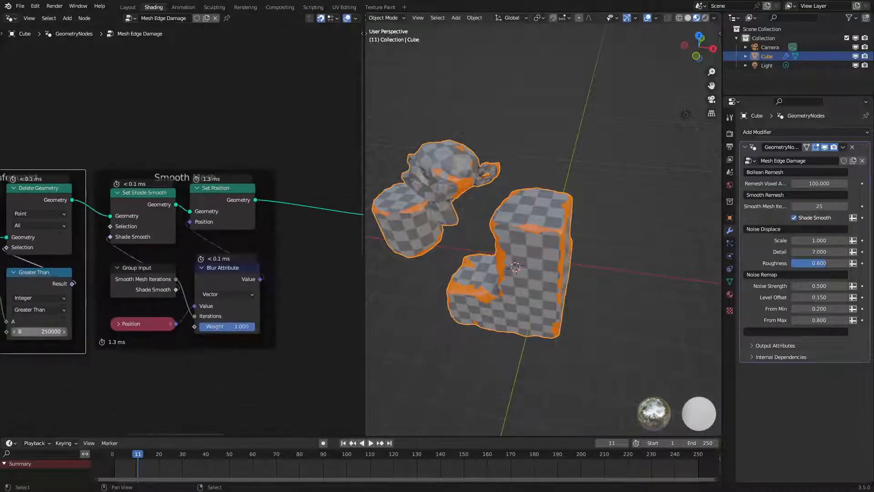
{"action": "middle_click_drag", "start_coordinate": [138, 304], "coordinate": [254, 295]}
{"action": "middle_click_drag", "start_coordinate": [150, 323], "coordinate": [510, 329]}
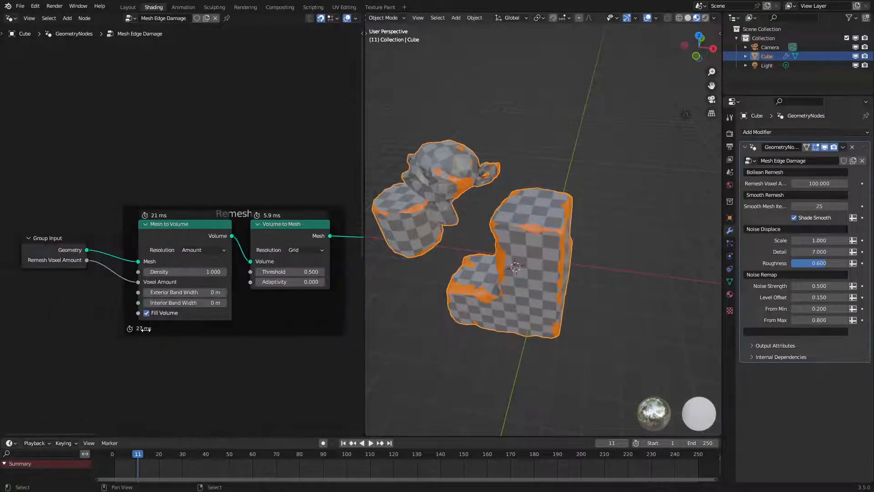
Step: Try an Exterior Band Width of 0.1 m on the Mesh to Volume node
{"action": "left_click", "coordinate": [224, 292]}
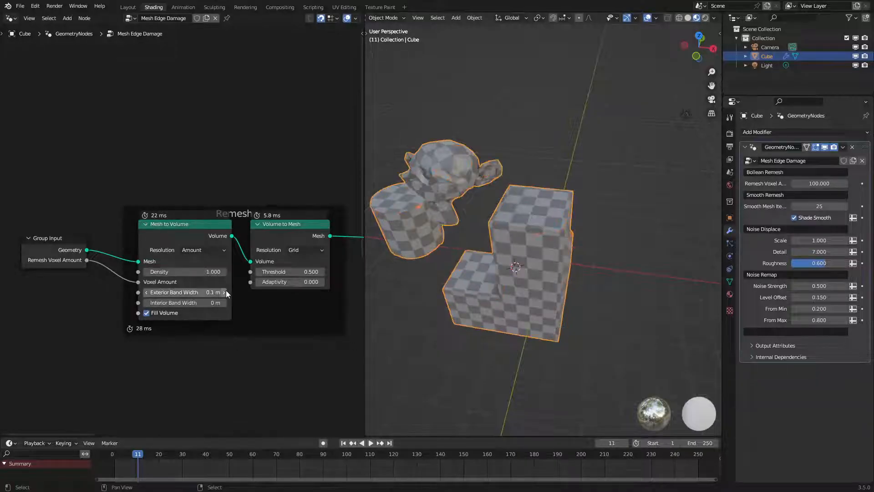
{"action": "left_click", "coordinate": [147, 293]}
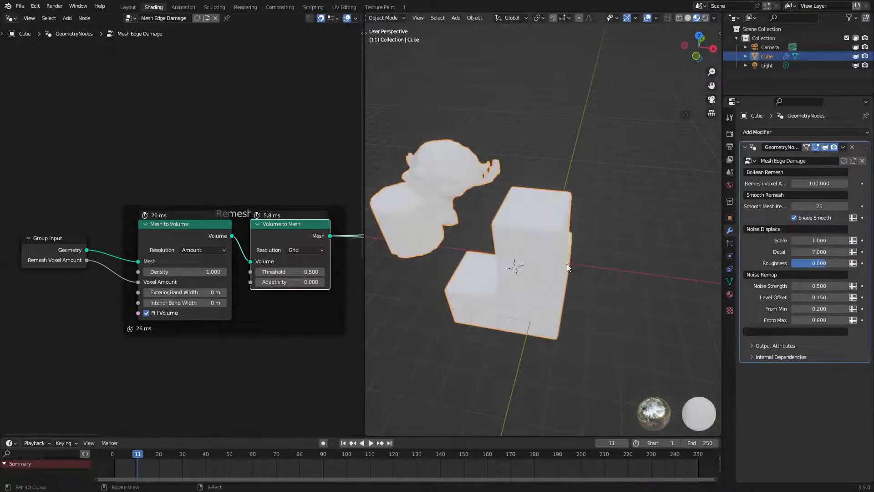
Step: Show the Volume to Mesh result as wireframe and set its Adaptivity to 0.1
{"action": "key", "text": "shift+z"}
{"action": "scroll", "coordinate": [501, 230], "scroll_direction": "up", "scroll_amount": 5}
{"action": "middle_click_drag", "start_coordinate": [495, 234], "coordinate": [449, 250]}
{"action": "left_click_drag", "start_coordinate": [264, 281], "coordinate": [266, 282]}
{"action": "scroll", "coordinate": [556, 288], "scroll_direction": "down", "scroll_amount": 2}
{"action": "middle_click_drag", "start_coordinate": [556, 289], "coordinate": [540, 298]}
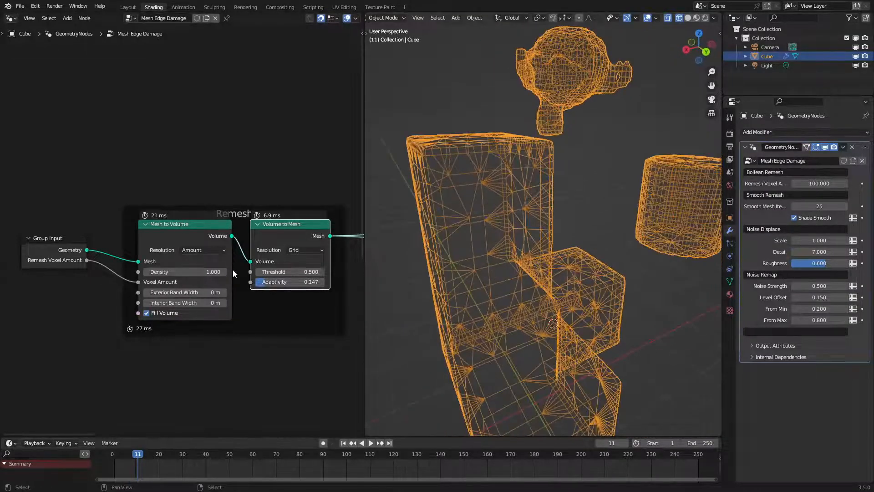
{"action": "mouse_move", "coordinate": [273, 281]}
{"action": "left_mouse_down"}
{"action": "mouse_move", "coordinate": [259, 282]}
{"action": "mouse_move", "coordinate": [324, 282]}
{"action": "mouse_move", "coordinate": [258, 282]}
{"action": "left_mouse_up"}
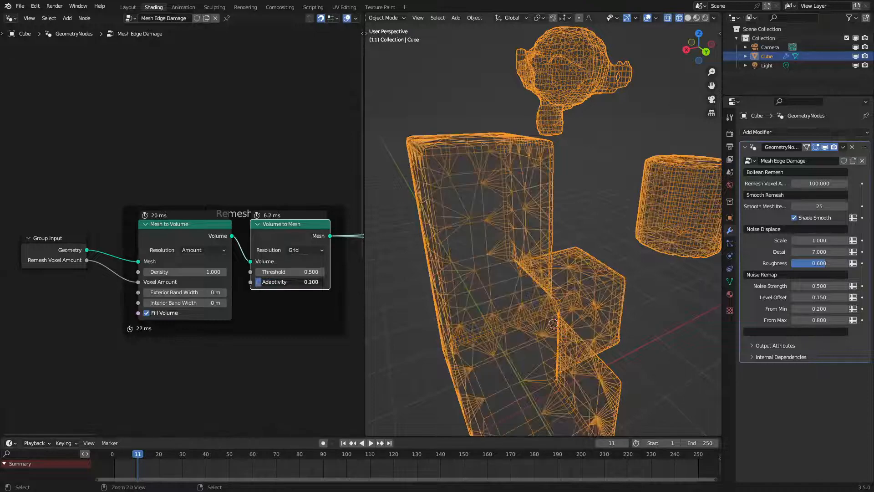
Step: Set the Volume to Mesh Adaptivity back to 0 and return the viewport to solid shading
{"action": "mouse_move", "coordinate": [537, 228]}
{"action": "middle_mouse_down"}
{"action": "mouse_move", "coordinate": [562, 211]}
{"action": "mouse_move", "coordinate": [522, 236]}
{"action": "middle_mouse_up"}
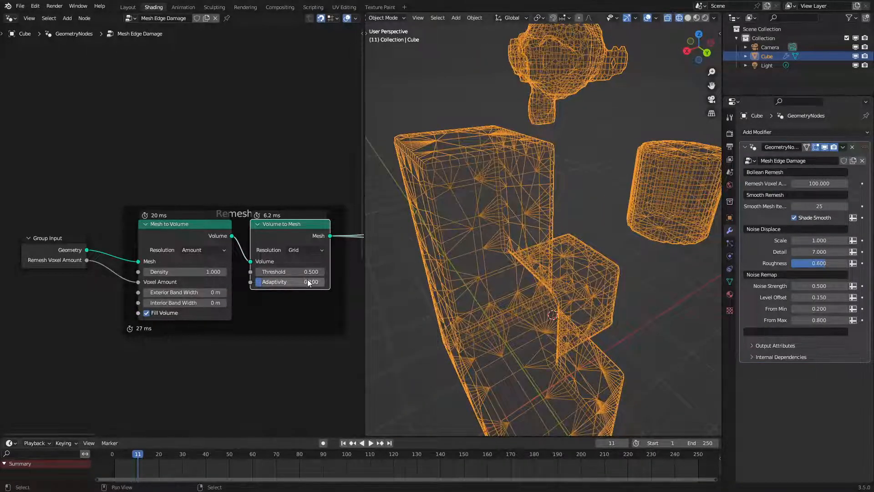
{"action": "left_click_drag", "start_coordinate": [308, 282], "coordinate": [256, 282]}
{"action": "middle_click_drag", "start_coordinate": [482, 224], "coordinate": [503, 208]}
{"action": "key", "text": "shift+z"}
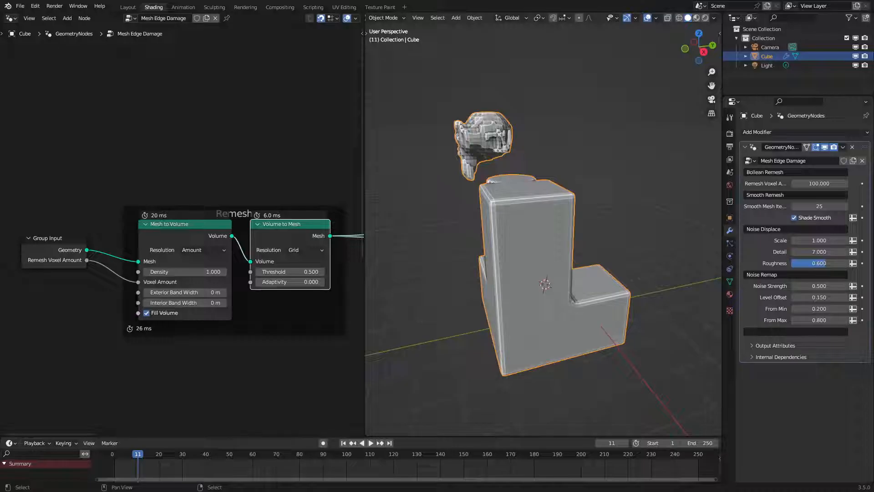
Step: Show the final damaged geometry in Material Preview shading and open the cube's material properties
{"action": "middle_click_drag", "start_coordinate": [550, 223], "coordinate": [581, 220]}
{"action": "key", "text": "z"}
{"action": "left_click", "coordinate": [585, 267]}
{"action": "middle_click_drag", "start_coordinate": [557, 258], "coordinate": [585, 261]}
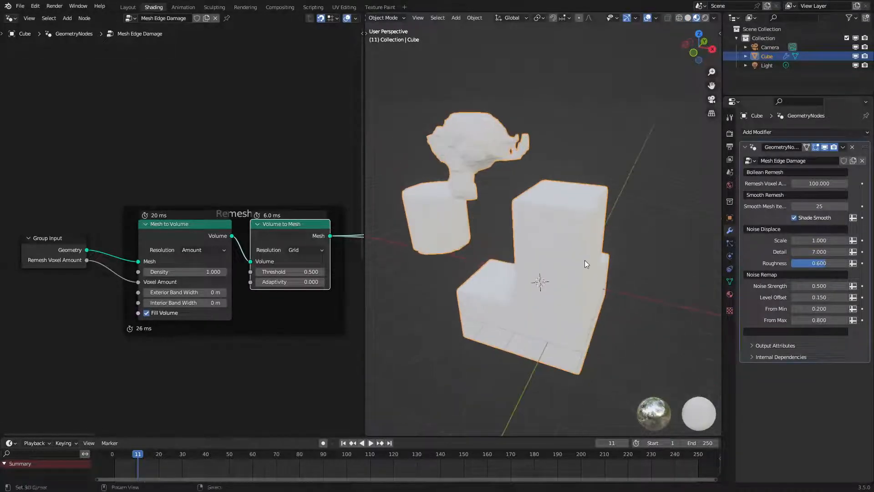
{"action": "left_click", "coordinate": [730, 293]}
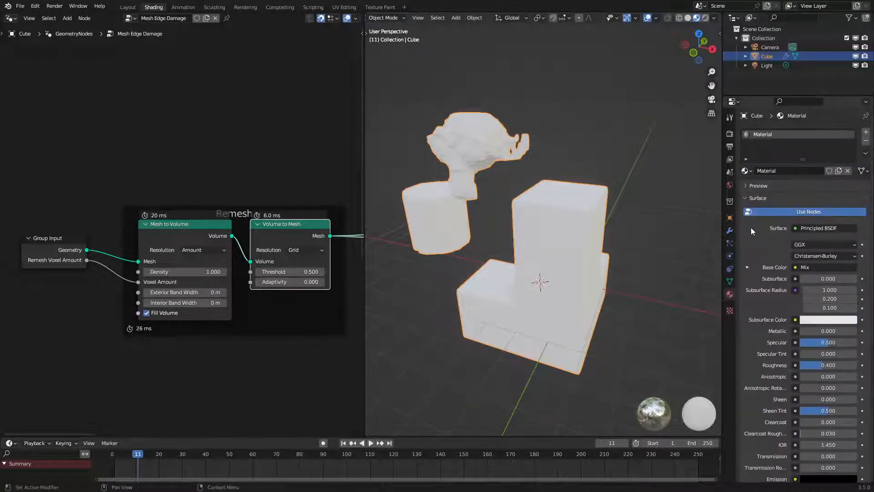
{"action": "scroll", "coordinate": [195, 220], "scroll_direction": "down", "scroll_amount": 3}
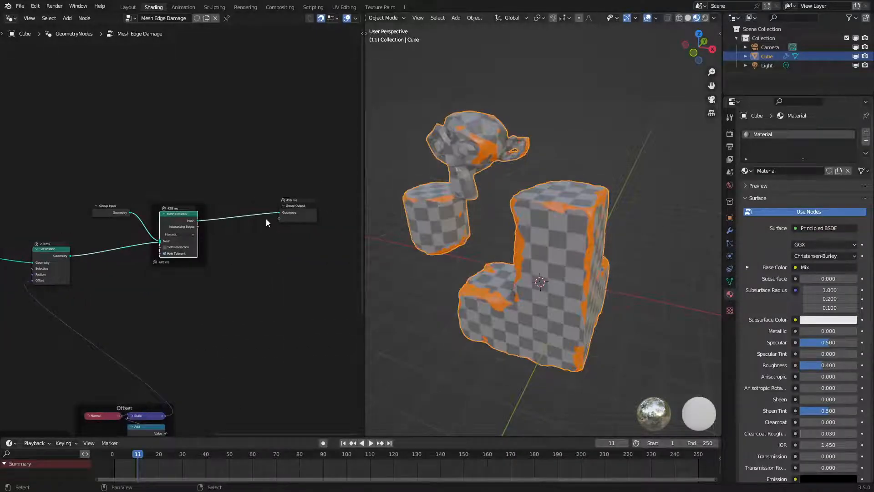
Step: Look through the camera and make the render resolution square at 1080 × 1080 px
{"action": "middle_click_drag", "start_coordinate": [697, 214], "coordinate": [569, 201]}
{"action": "key", "text": "KP_0"}
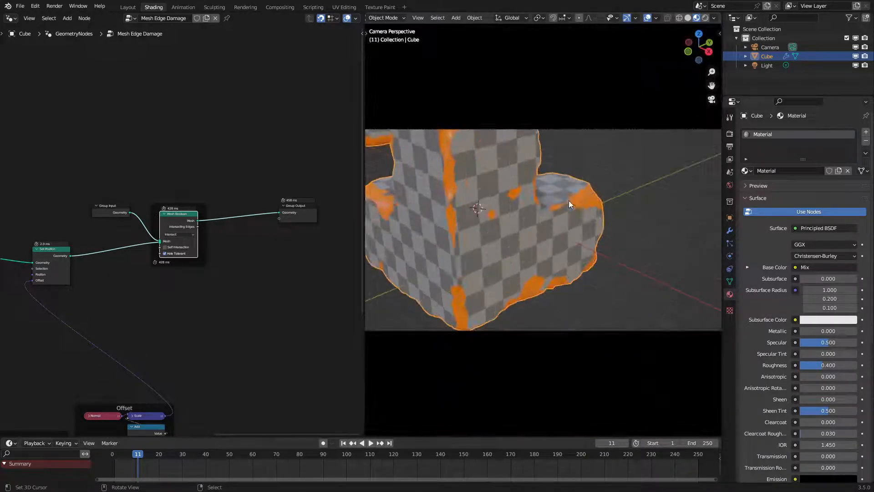
{"action": "left_click", "coordinate": [730, 147]}
{"action": "type", "text": "1080"}
{"action": "scroll", "coordinate": [582, 235], "scroll_direction": "down", "scroll_amount": 5}
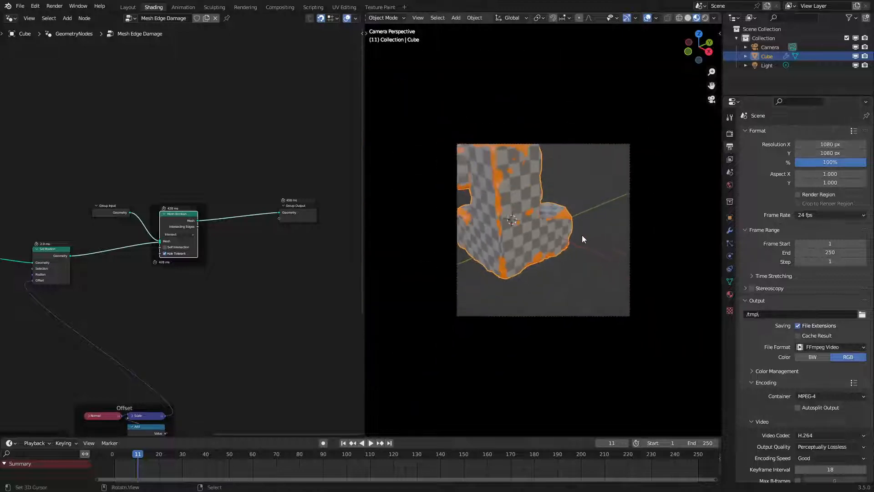
{"action": "scroll", "coordinate": [581, 236], "scroll_direction": "up", "scroll_amount": 6}
{"action": "scroll", "coordinate": [590, 428], "scroll_direction": "down", "scroll_amount": 4}
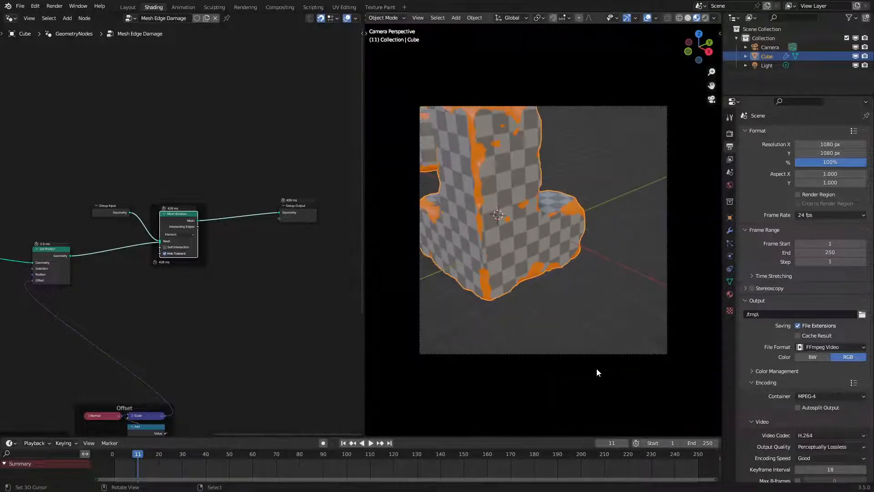
Step: Move the camera so the block sits near the middle of the frame
{"action": "left_click", "coordinate": [566, 353]}
{"action": "key", "text": "g"}
{"action": "left_click", "coordinate": [457, 282]}
Step: Temporarily lock the camera to the view and reframe the shot so the block, cylinder and monkey head all fit
{"action": "key", "text": "n"}
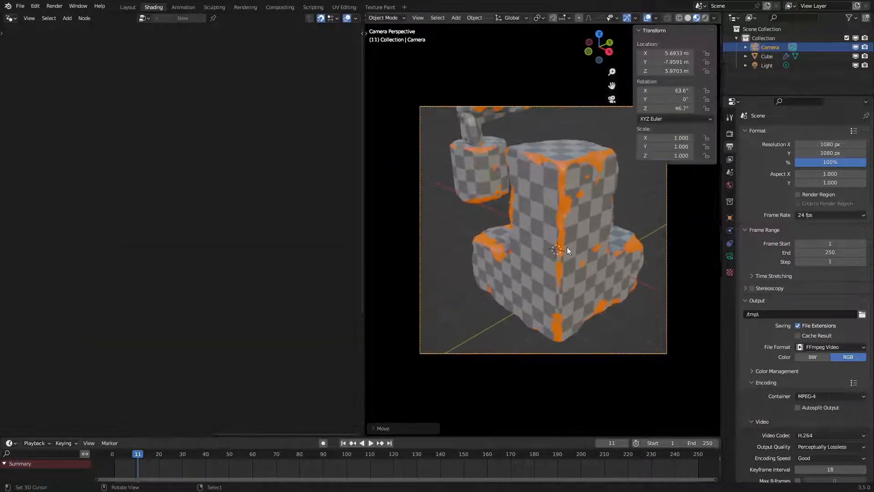
{"action": "left_click", "coordinate": [716, 72]}
{"action": "left_click", "coordinate": [666, 146]}
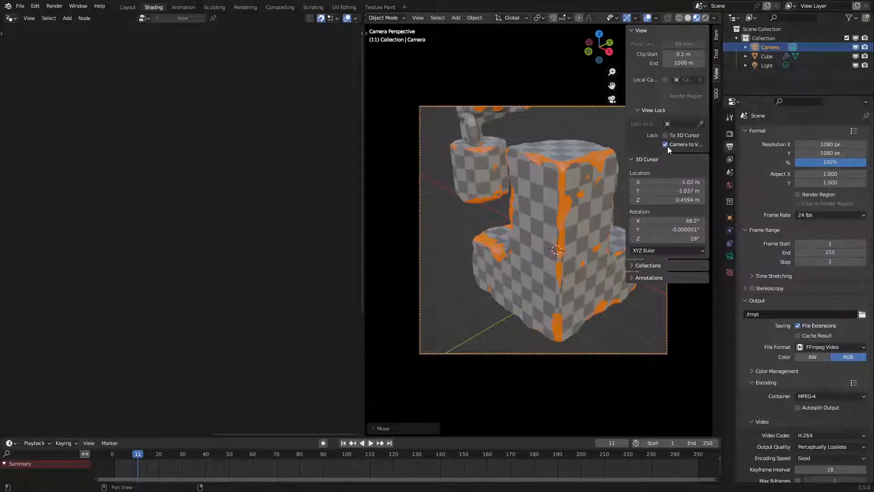
{"action": "key", "text": "n"}
{"action": "middle_click_drag", "start_coordinate": [563, 242], "coordinate": [584, 261]}
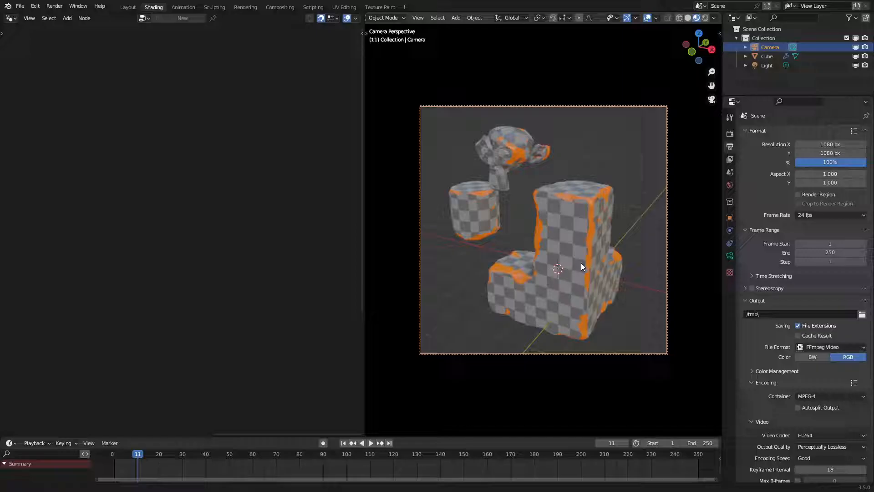
{"action": "key", "text": "n"}
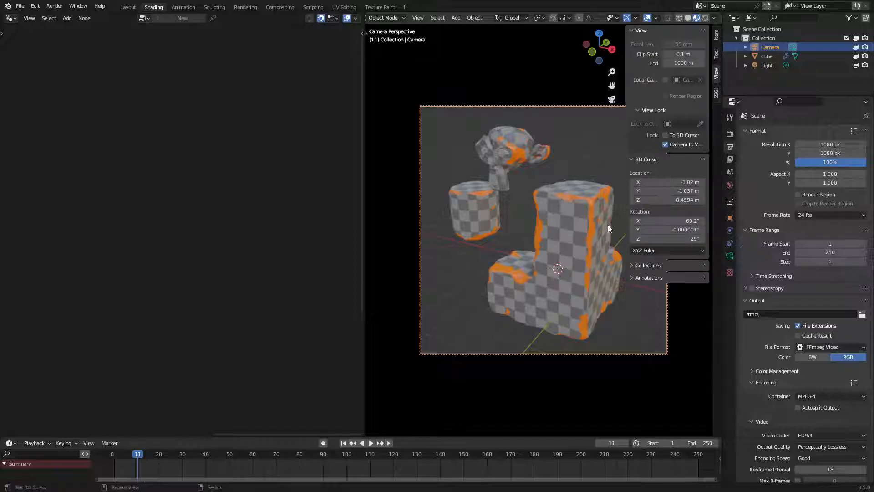
{"action": "left_click", "coordinate": [671, 147]}
{"action": "key", "text": "n"}
Step: Try to rotate the stacked block's linked mesh in Edit Mode from the top view
{"action": "left_click", "coordinate": [591, 255]}
{"action": "key", "text": "KP_7"}
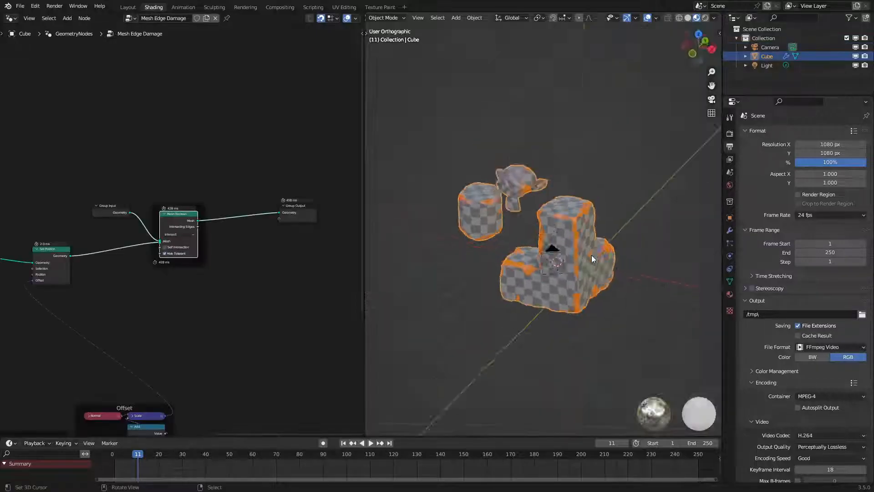
{"action": "key", "text": "Tab"}
{"action": "left_click", "coordinate": [591, 255]}
{"action": "key", "text": "l"}
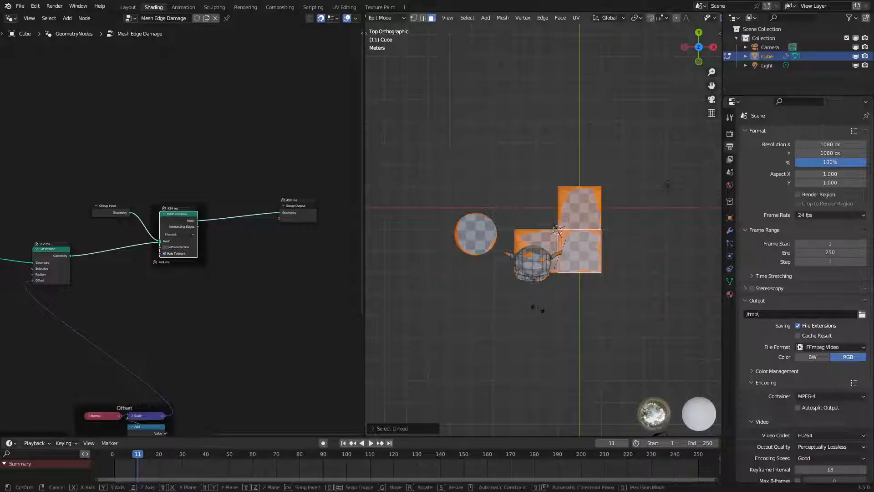
{"action": "key", "text": "r"}
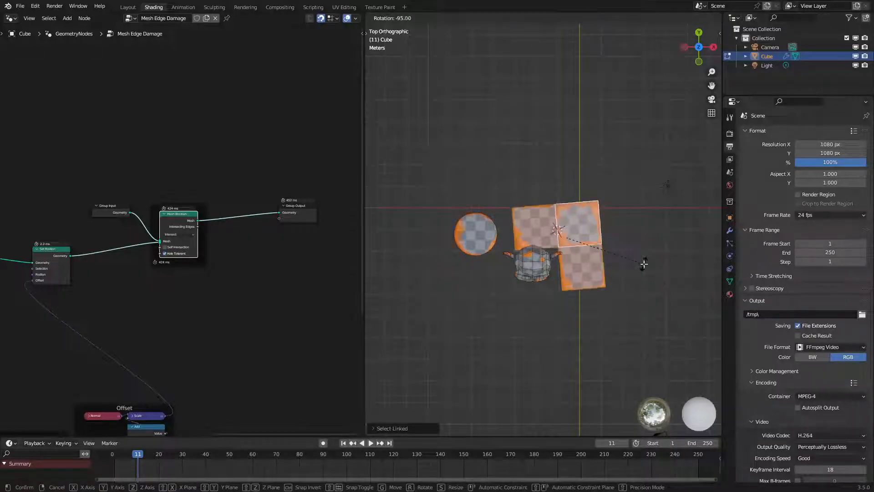
{"action": "right_click", "coordinate": [644, 265]}
Step: Switch the viewport to solid shading and return to Object Mode with an angled perspective view
{"action": "key", "text": "z"}
{"action": "left_click", "coordinate": [662, 288]}
{"action": "middle_click_drag", "start_coordinate": [530, 265], "coordinate": [541, 219]}
{"action": "key", "text": "Tab"}
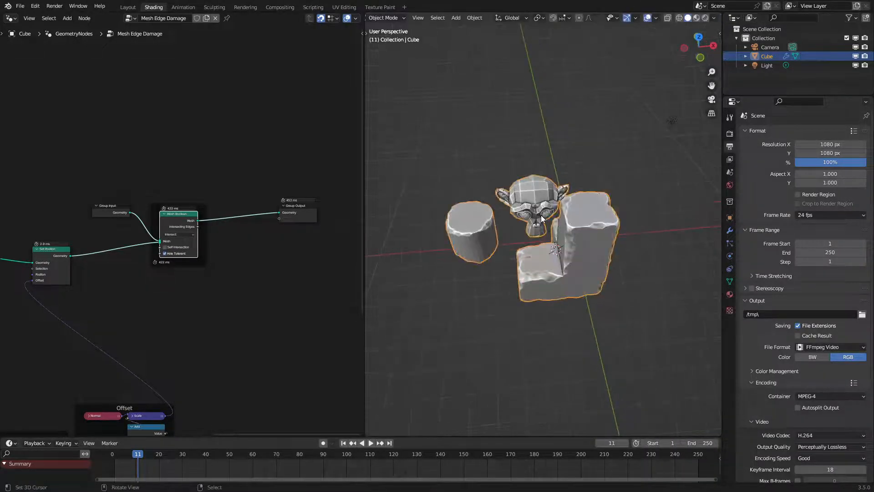
Step: Try to separate the linked monkey head mesh from the cube object
{"action": "key", "text": "Tab"}
{"action": "key", "text": "a"}
{"action": "key", "text": "a"}
{"action": "key", "text": "l"}
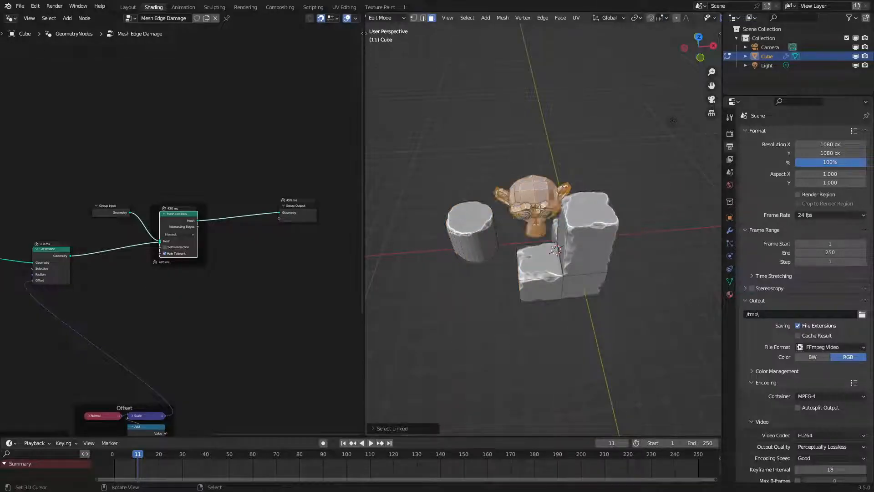
{"action": "key", "text": "p"}
{"action": "left_click", "coordinate": [540, 209]}
{"action": "key", "text": "ctrl+z"}
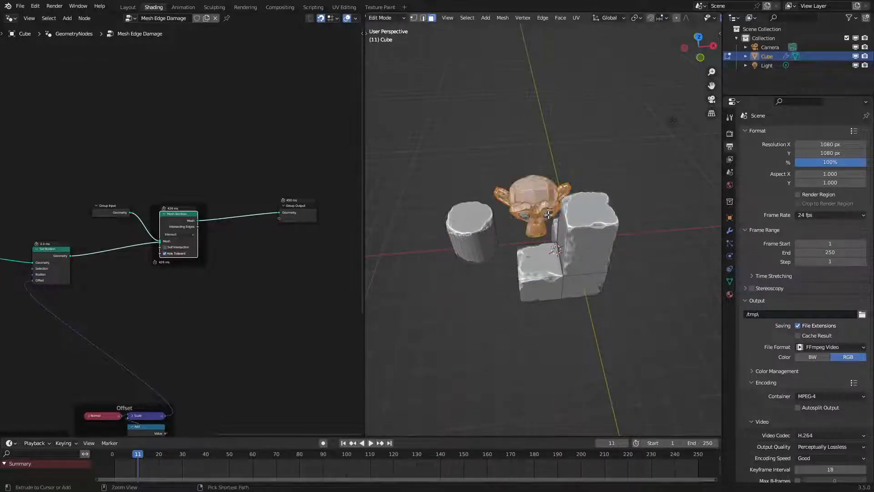
Step: Add the monkey's eyes to the head selection and separate it all into its own object
{"action": "scroll", "coordinate": [547, 208], "scroll_direction": "up", "scroll_amount": 2}
{"action": "key", "text": "ctrl+l"}
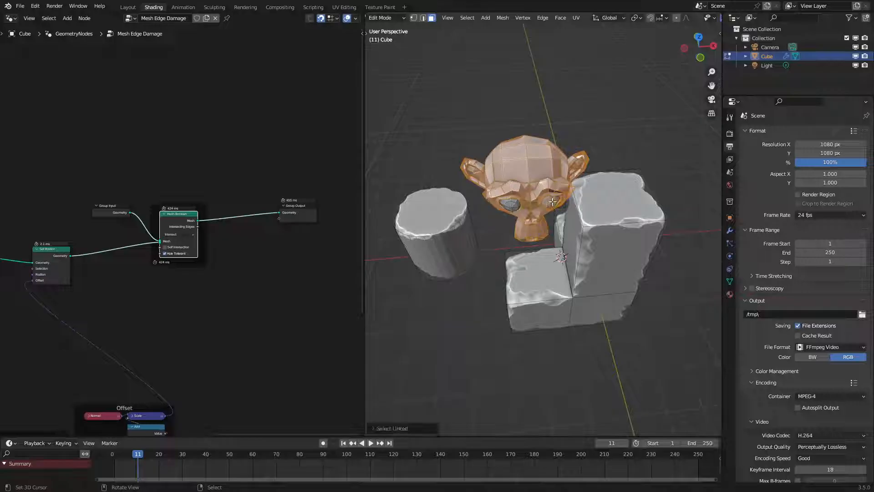
{"action": "key", "text": "l"}
{"action": "key", "text": "p"}
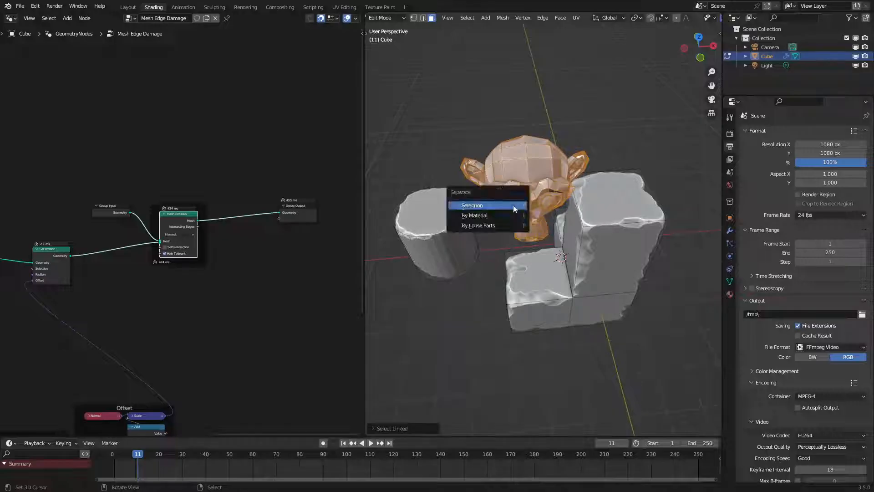
{"action": "left_click", "coordinate": [513, 204]}
{"action": "key", "text": "Tab"}
Step: Separate the cylinder from the cube's mesh into its own object
{"action": "left_click", "coordinate": [415, 258]}
{"action": "key", "text": "Tab"}
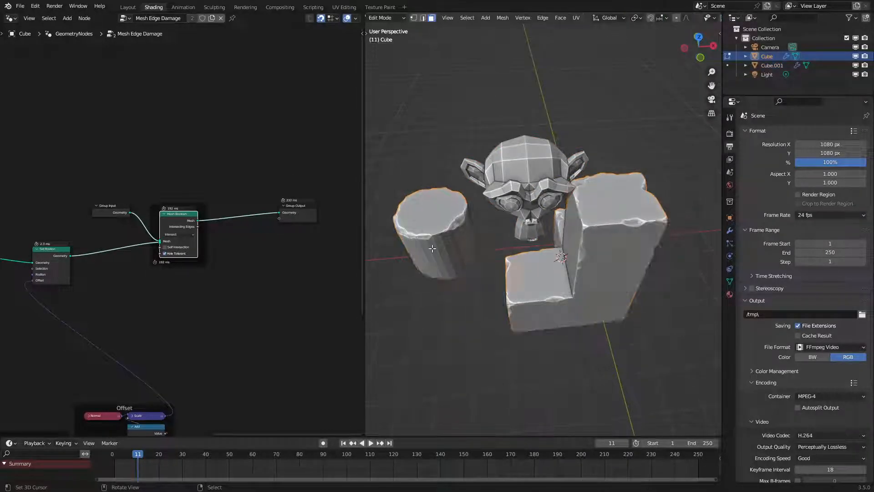
{"action": "key", "text": "alt+a"}
{"action": "key", "text": "l"}
{"action": "key", "text": "p"}
{"action": "left_click", "coordinate": [432, 249]}
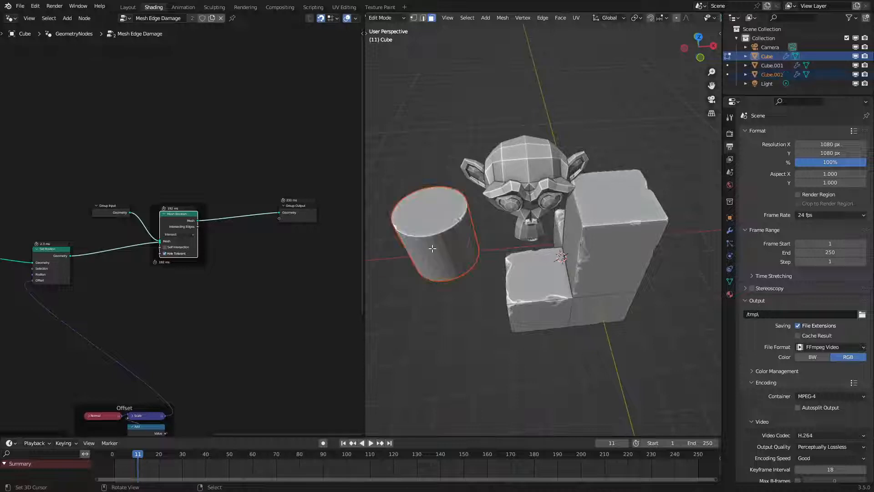
{"action": "key", "text": "Tab"}
Step: Set the monkey head's Remesh Voxel Amount to 50 in its Mesh Edge Damage modifier
{"action": "left_click", "coordinate": [519, 194]}
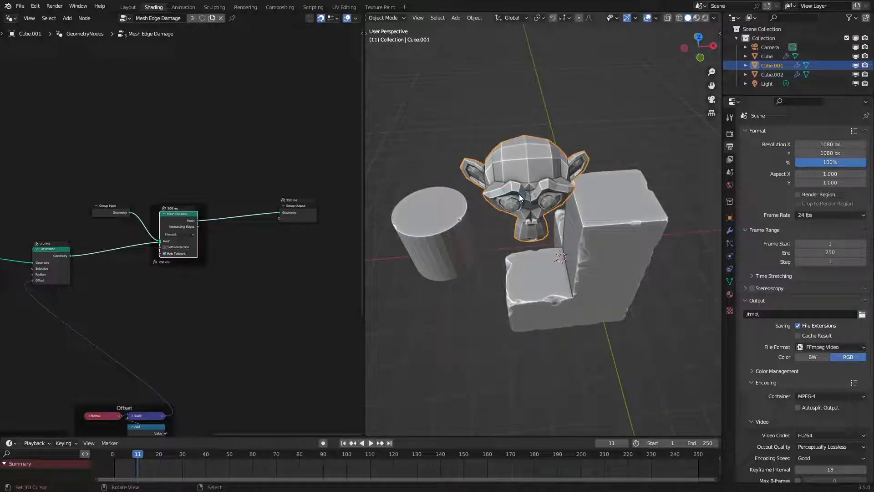
{"action": "left_click", "coordinate": [730, 230]}
{"action": "middle_click_drag", "start_coordinate": [545, 233], "coordinate": [555, 215]}
{"action": "left_click", "coordinate": [802, 183]}
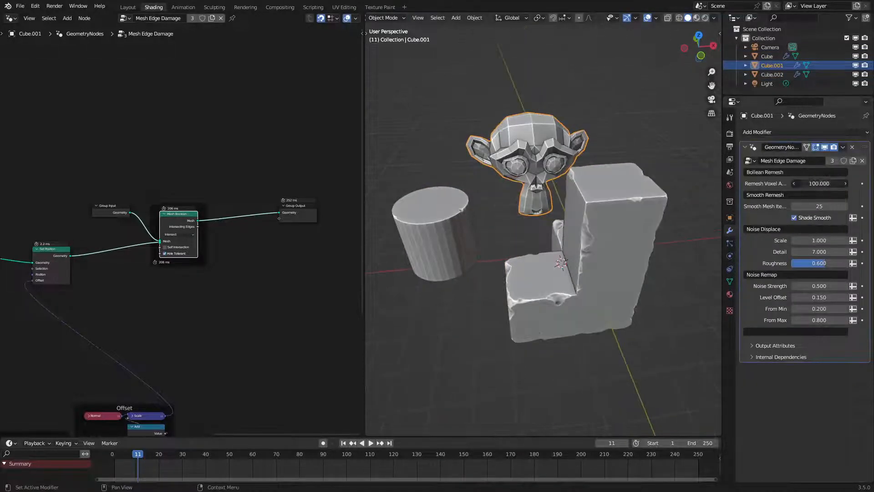
{"action": "type", "text": "50"}
{"action": "key", "text": "Return"}
Step: Set the cylinder's Remesh Voxel Amount to 50 with the viewport in Material Preview shading
{"action": "right_click", "coordinate": [456, 234]}
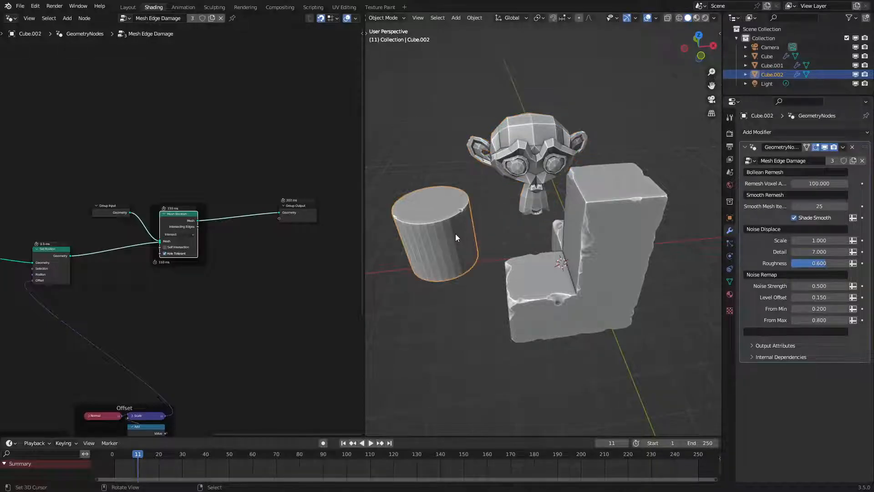
{"action": "key", "text": "z"}
{"action": "middle_click_drag", "start_coordinate": [596, 208], "coordinate": [589, 182]}
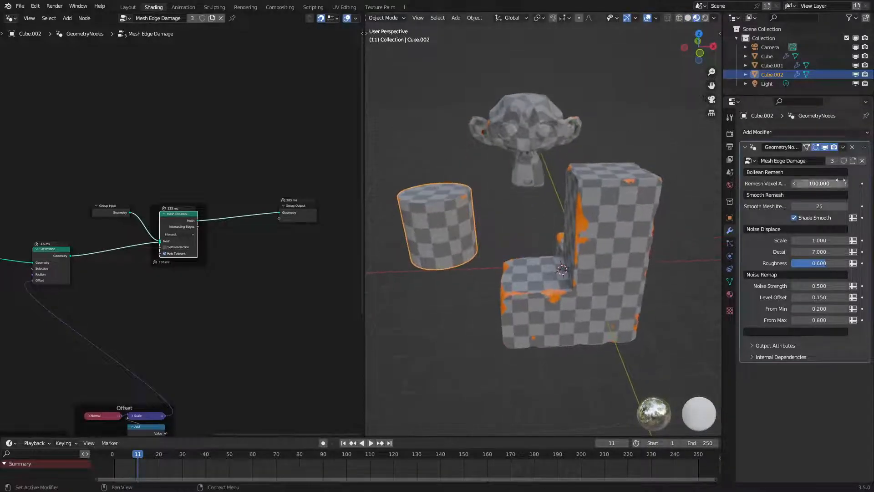
{"action": "left_click", "coordinate": [825, 183]}
{"action": "type", "text": "50"}
{"action": "key", "text": "Return"}
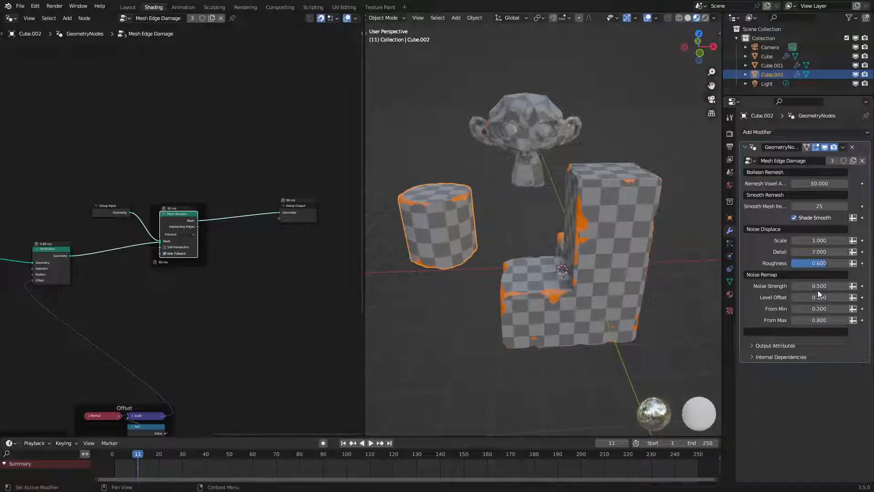
Step: Lower the Level Offset in the cylinder's Mesh Edge Damage modifier to increase its edge wear
{"action": "left_click_drag", "start_coordinate": [820, 297], "coordinate": [792, 297]}
{"action": "middle_click_drag", "start_coordinate": [518, 314], "coordinate": [590, 304]}
{"action": "middle_click_drag", "start_coordinate": [527, 301], "coordinate": [478, 237]}
Step: Add a Subdivision Surface modifier above Mesh Edge Damage on the monkey head, with its Render level set to 1
{"action": "left_click", "coordinate": [501, 122]}
{"action": "middle_click_drag", "start_coordinate": [501, 122], "coordinate": [464, 180]}
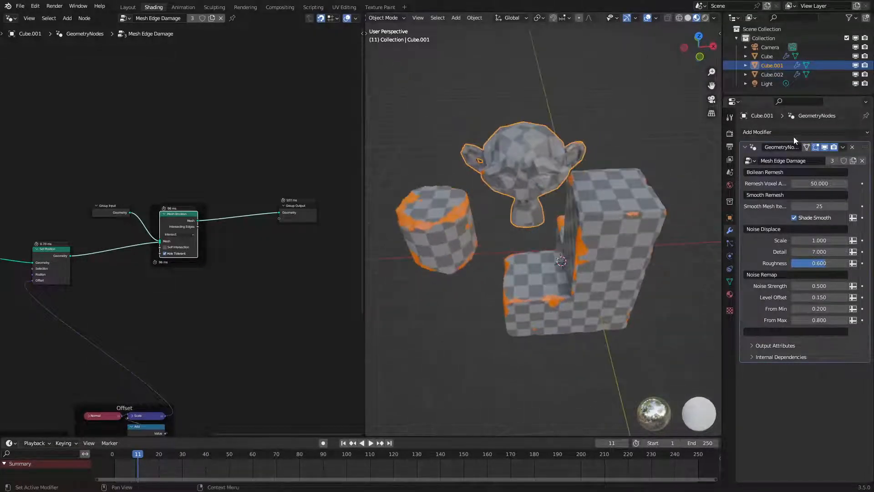
{"action": "left_click", "coordinate": [800, 132]}
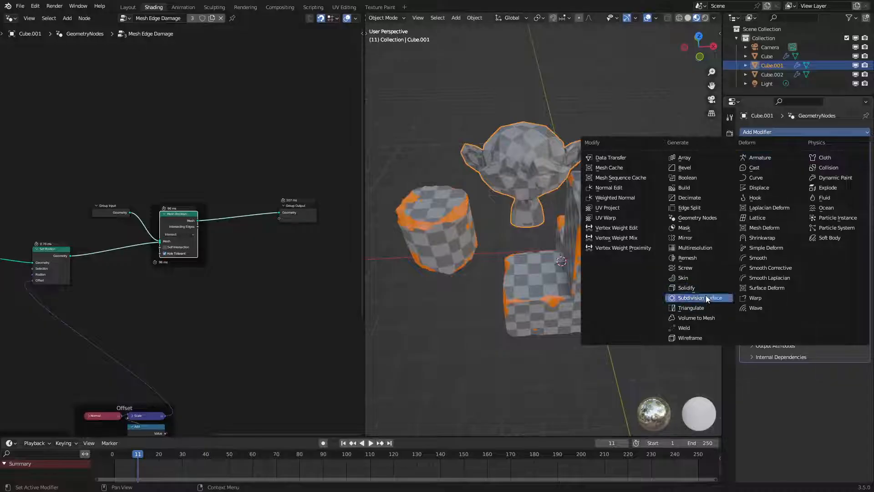
{"action": "left_click", "coordinate": [669, 297]}
{"action": "left_click_drag", "start_coordinate": [865, 369], "coordinate": [816, 62]}
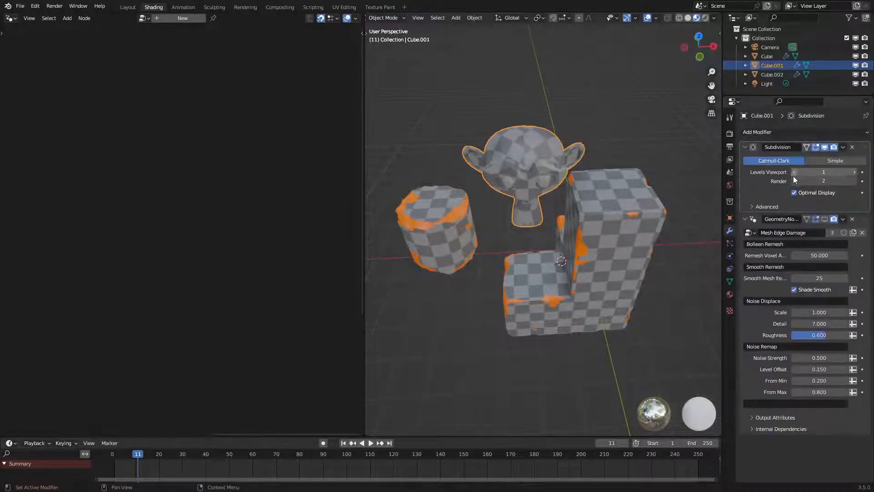
{"action": "left_click_drag", "start_coordinate": [824, 180], "coordinate": [810, 180]}
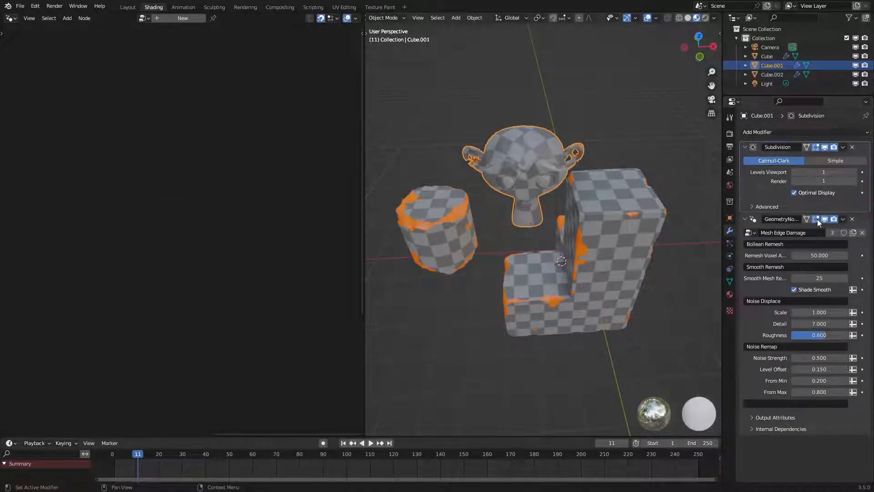
Step: Inspect the holes in the monkey's ear and set its Remesh Voxel Amount to 100
{"action": "mouse_move", "coordinate": [592, 216]}
{"action": "middle_mouse_down"}
{"action": "mouse_move", "coordinate": [563, 173]}
{"action": "mouse_move", "coordinate": [589, 231]}
{"action": "middle_mouse_up"}
{"action": "scroll", "coordinate": [588, 230], "scroll_direction": "up", "scroll_amount": 5}
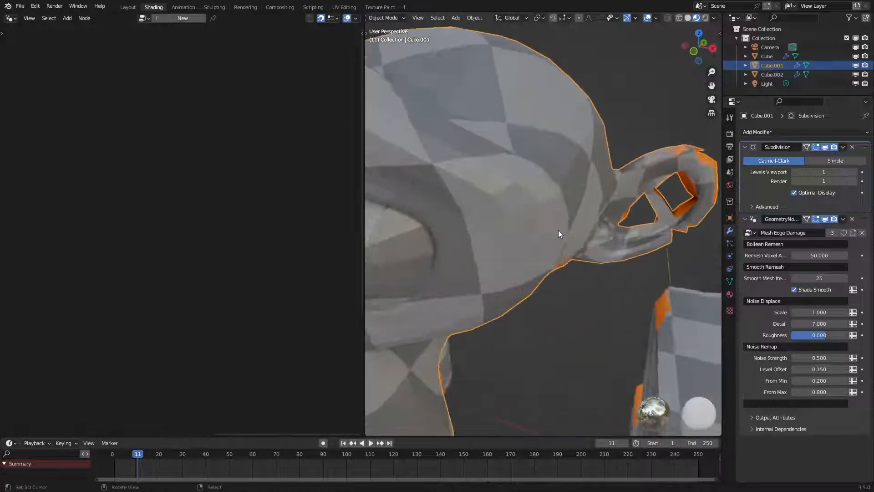
{"action": "scroll", "coordinate": [548, 228], "scroll_direction": "down", "scroll_amount": 3}
{"action": "scroll", "coordinate": [545, 230], "scroll_direction": "up", "scroll_amount": 4}
{"action": "scroll", "coordinate": [545, 230], "scroll_direction": "down", "scroll_amount": 2}
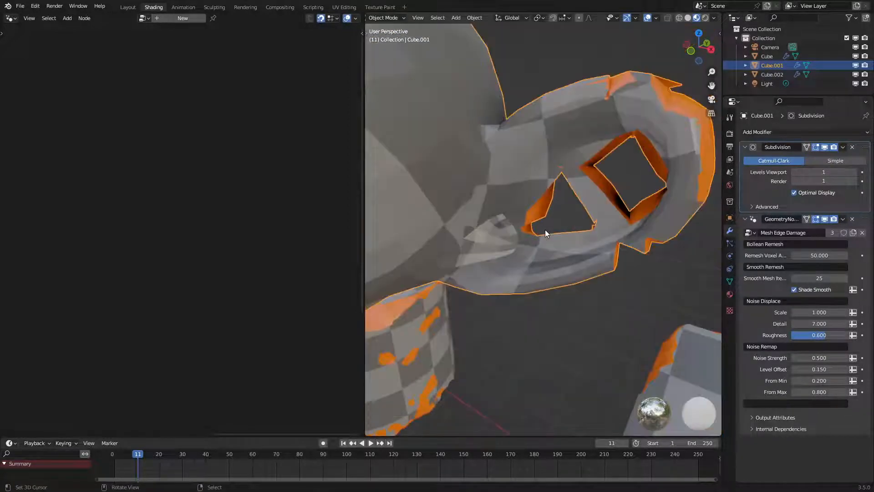
{"action": "left_click", "coordinate": [815, 255]}
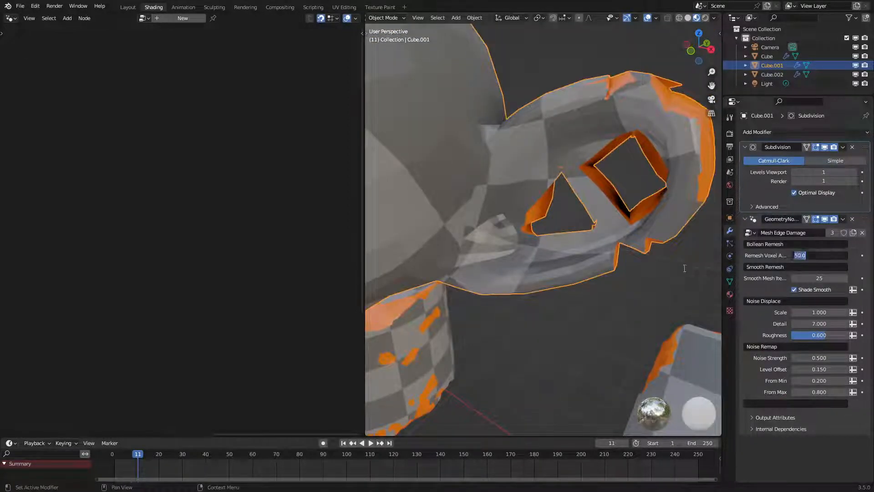
{"action": "type", "text": "10"}
{"action": "key", "text": "Return"}
{"action": "scroll", "coordinate": [497, 236], "scroll_direction": "down", "scroll_amount": 6}
{"action": "middle_click_drag", "start_coordinate": [496, 236], "coordinate": [523, 231]}
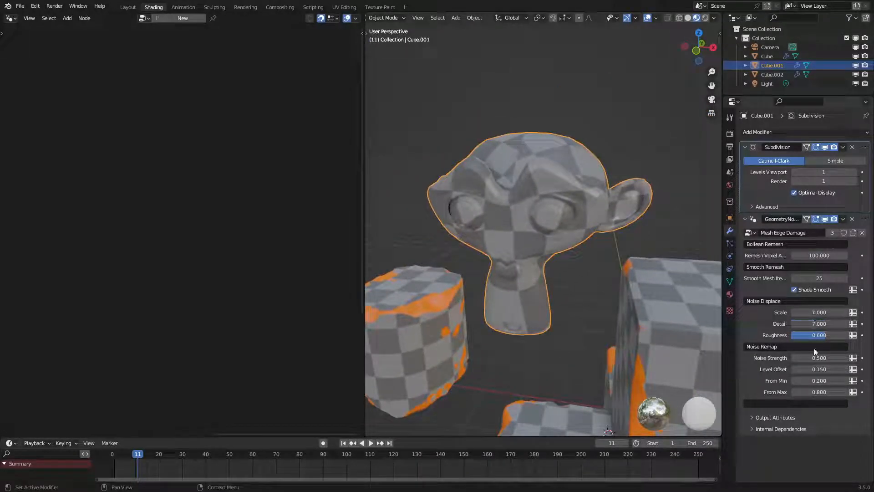
Step: Try different Level Offset values, including 0.220, in the monkey head's Mesh Edge Damage modifier
{"action": "mouse_move", "coordinate": [808, 369]}
{"action": "left_mouse_down"}
{"action": "mouse_move", "coordinate": [795, 370]}
{"action": "mouse_move", "coordinate": [825, 367]}
{"action": "mouse_move", "coordinate": [809, 367]}
{"action": "left_mouse_up"}
{"action": "middle_click_drag", "start_coordinate": [507, 337], "coordinate": [538, 313]}
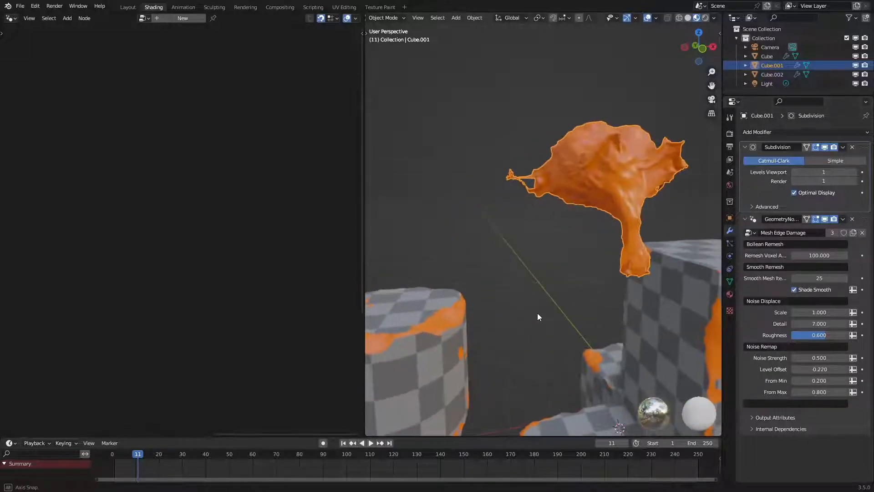
{"action": "left_click", "coordinate": [812, 366]}
{"action": "left_click_drag", "start_coordinate": [811, 367], "coordinate": [829, 367]}
{"action": "middle_click_drag", "start_coordinate": [583, 338], "coordinate": [466, 170]}
Step: Delete the monkey head and view the remaining block and cylinder through the camera
{"action": "key", "text": "Delete"}
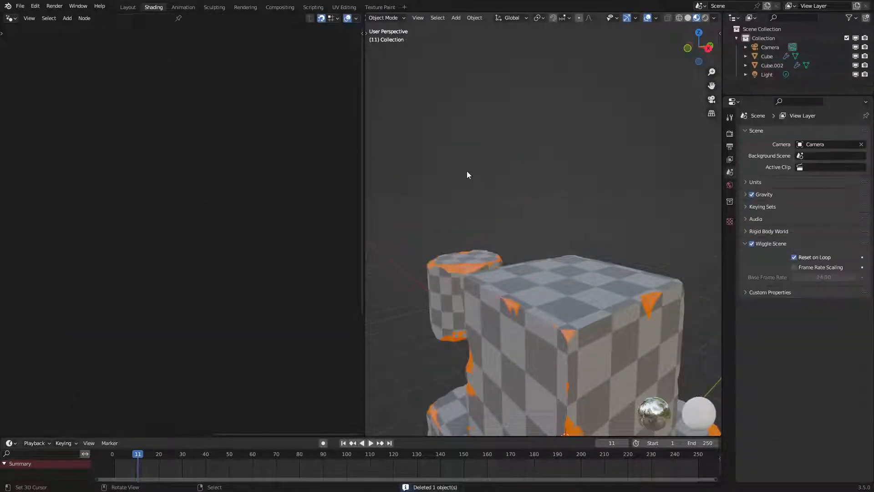
{"action": "key", "text": "ctrl+z"}
{"action": "middle_click_drag", "start_coordinate": [498, 218], "coordinate": [569, 288]}
{"action": "scroll", "coordinate": [550, 221], "scroll_direction": "down", "scroll_amount": 5}
{"action": "key", "text": "ctrl+shift+z"}
{"action": "key", "text": "KP_0"}
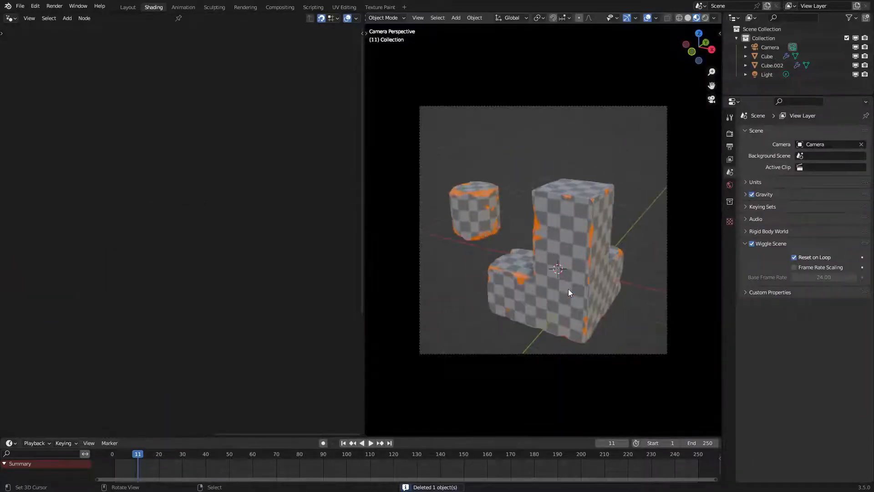
Step: Rotate the L-shaped block by -90° in top view and apply its rotation
{"action": "left_click", "coordinate": [568, 288]}
{"action": "key", "text": "KP_7"}
{"action": "scroll", "coordinate": [568, 288], "scroll_direction": "up", "scroll_amount": 2}
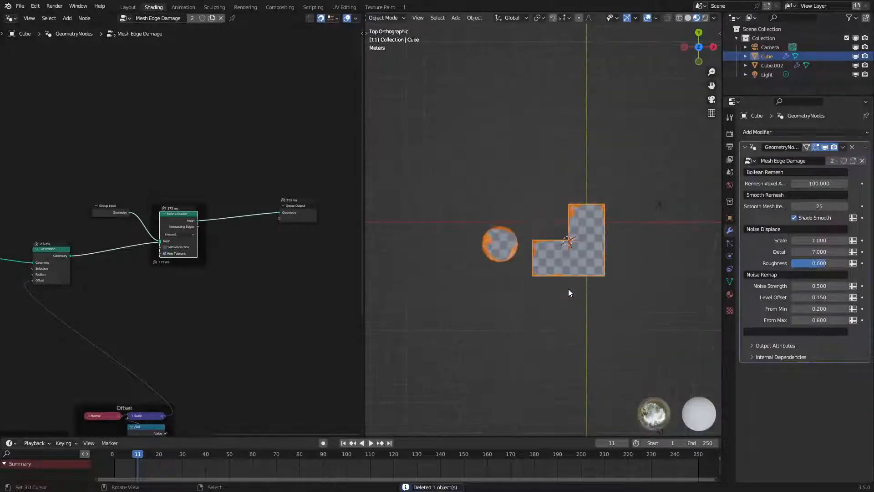
{"action": "key", "text": "r"}
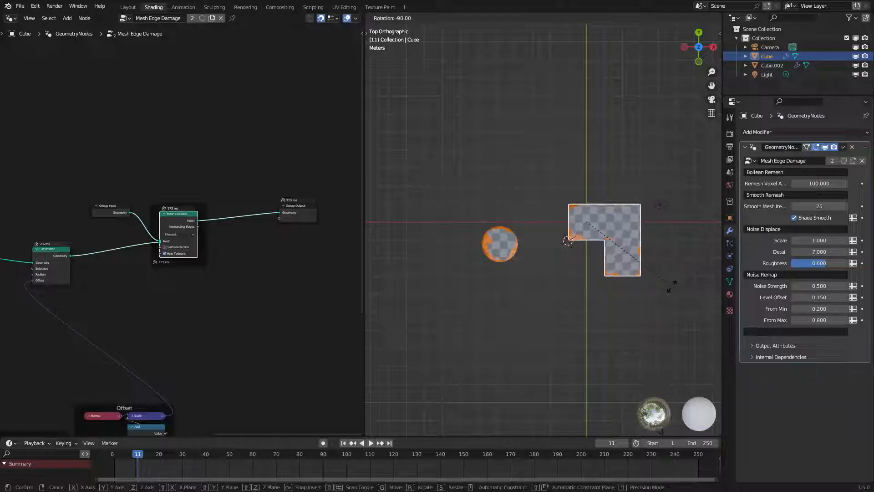
{"action": "left_click", "coordinate": [645, 270]}
{"action": "key", "text": "ctrl+a"}
{"action": "left_click", "coordinate": [625, 282]}
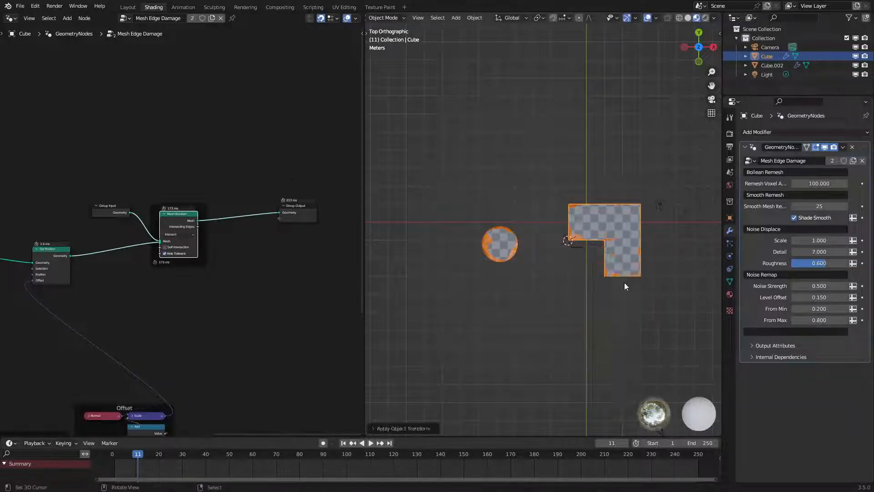
{"action": "key", "text": "ctrl+a"}
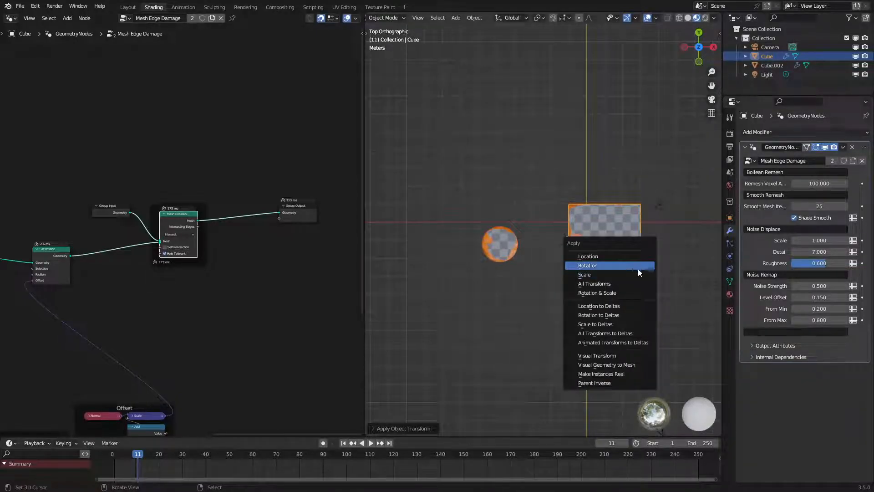
{"action": "left_click", "coordinate": [637, 267]}
Step: Move the block along the X axis and check its placement through the camera
{"action": "key", "text": "g"}
{"action": "key", "text": "x"}
{"action": "left_click", "coordinate": [603, 272]}
{"action": "key", "text": "KP_0"}
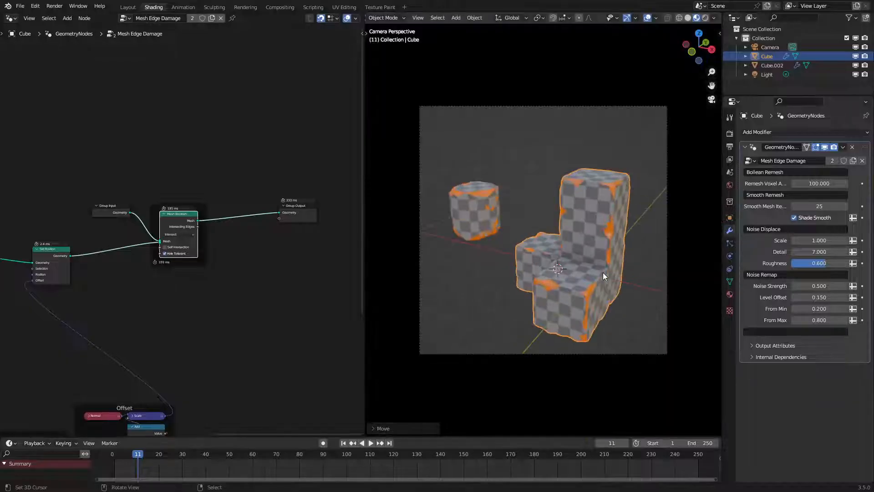
Step: Try applying the block's object transform and repositioning the camera
{"action": "key", "text": "ctrl+a"}
{"action": "left_click", "coordinate": [595, 264]}
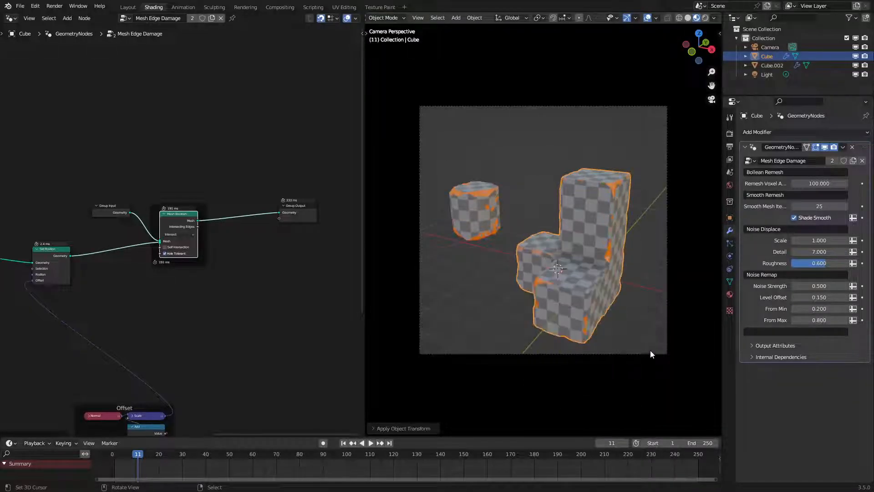
{"action": "left_click", "coordinate": [651, 352]}
{"action": "key", "text": "g"}
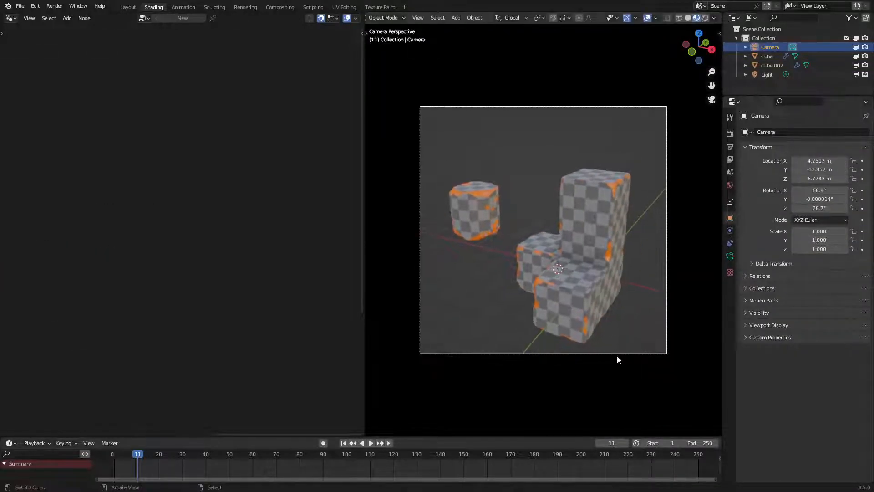
{"action": "right_click", "coordinate": [638, 347]}
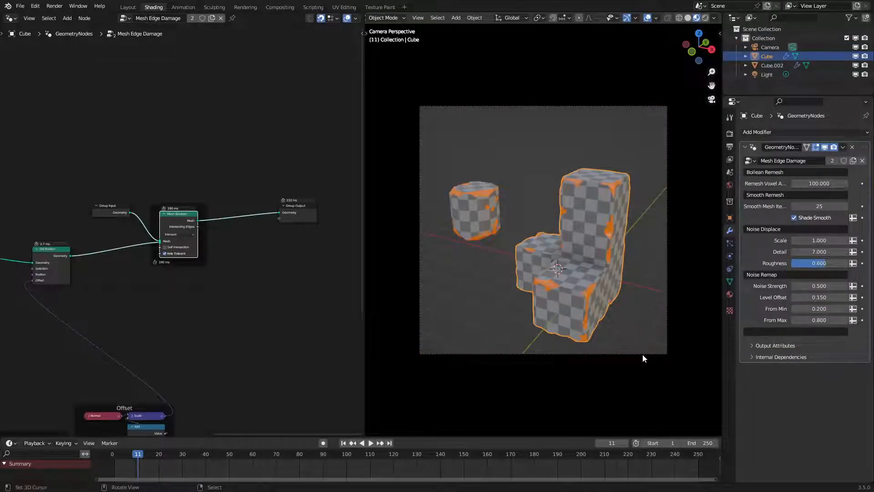
Step: Move the camera slightly to reframe the block and cylinder
{"action": "key", "text": "g"}
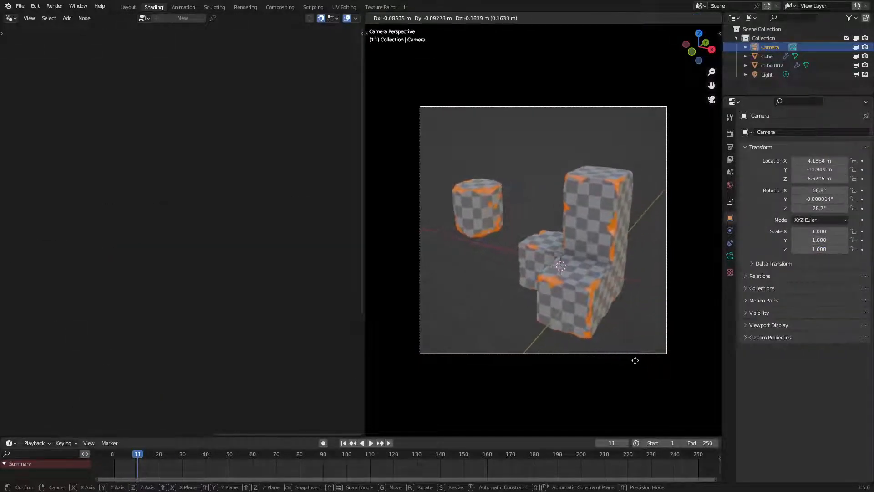
{"action": "left_click", "coordinate": [622, 365]}
{"action": "left_click", "coordinate": [578, 285]}
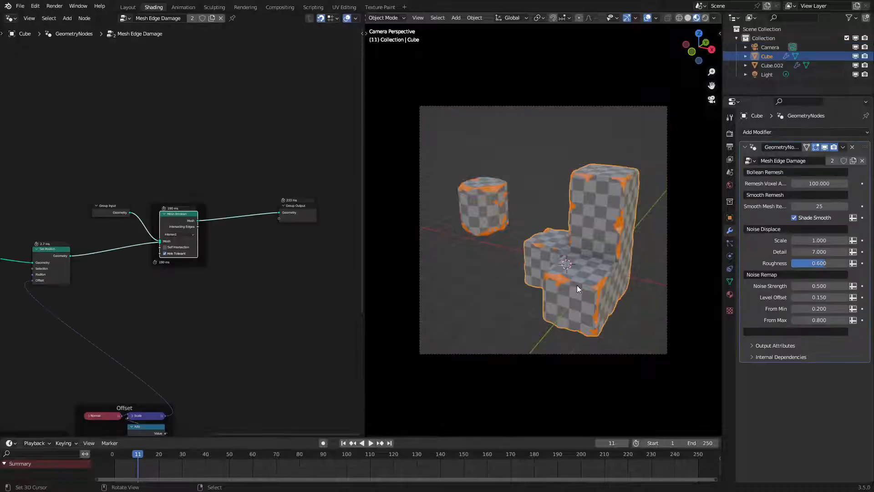
Step: Add a plane and scale its mesh up into a large floor, finishing with a scale factor of 2
{"action": "scroll", "coordinate": [577, 285], "scroll_direction": "up", "scroll_amount": 1}
{"action": "key", "text": "shift+a"}
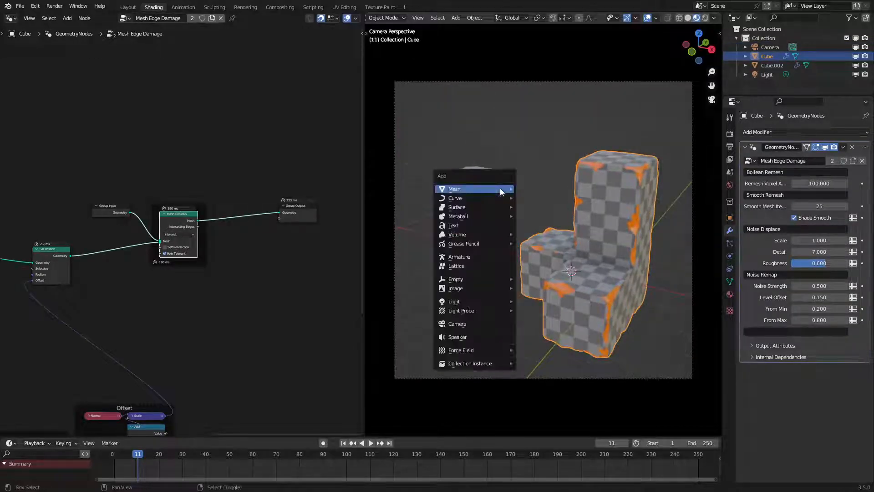
{"action": "left_click", "coordinate": [519, 188]}
{"action": "key", "text": "Tab"}
{"action": "key", "text": "s"}
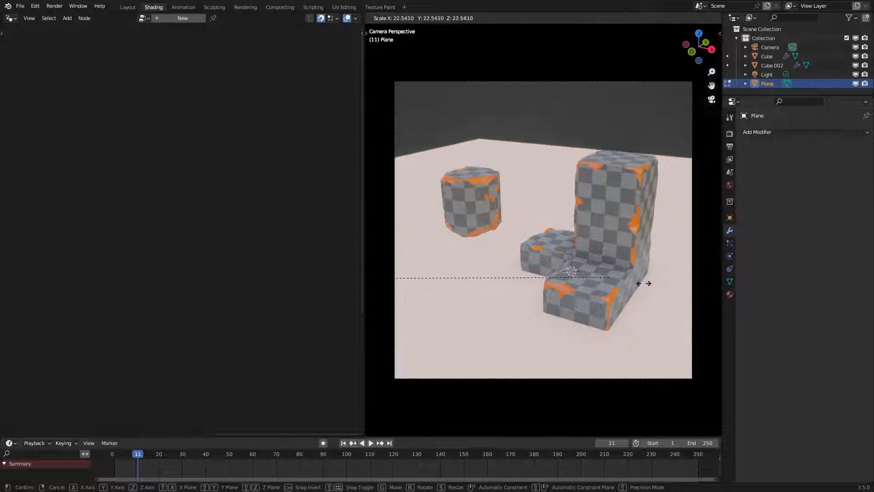
{"action": "left_click", "coordinate": [421, 303]}
{"action": "type", "text": "s2"}
{"action": "key", "text": "Return"}
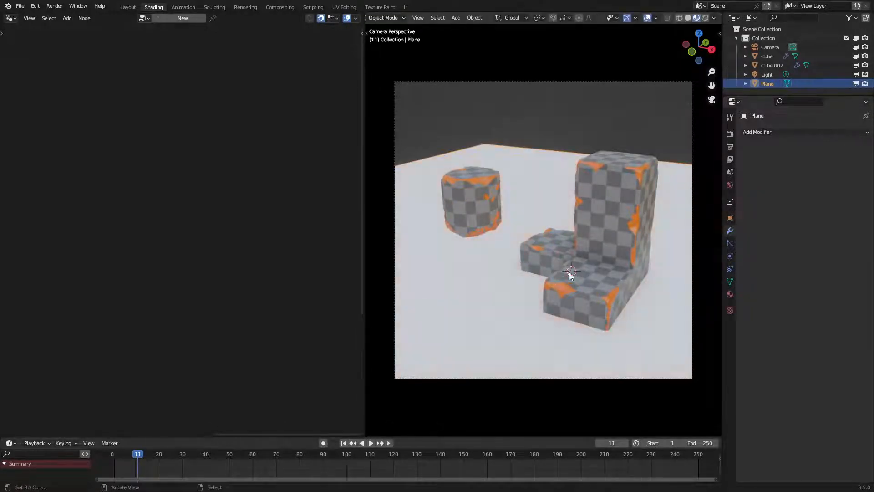
Step: Raise the block along the Z axis so it stands higher above the floor plane
{"action": "left_click", "coordinate": [593, 264]}
{"action": "key", "text": "g"}
{"action": "key", "text": "z"}
{"action": "key", "text": "Return"}
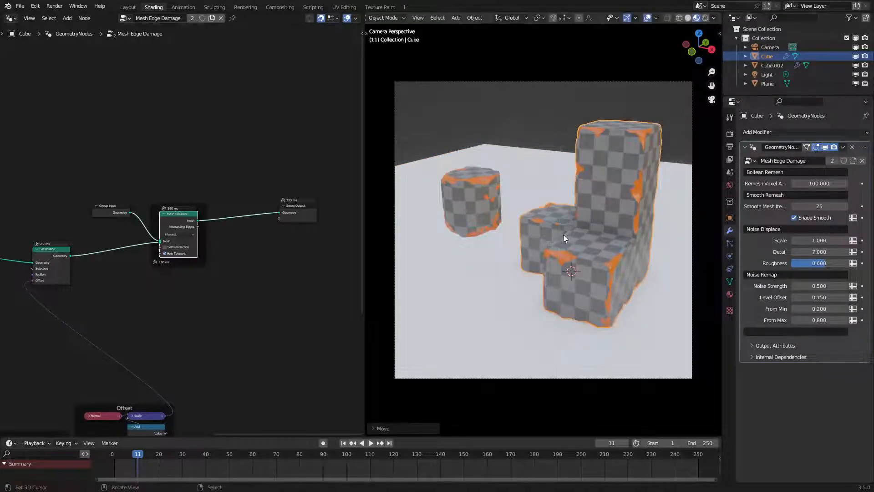
Step: Switch the viewport to Rendered shading
{"action": "left_click", "coordinate": [482, 212]}
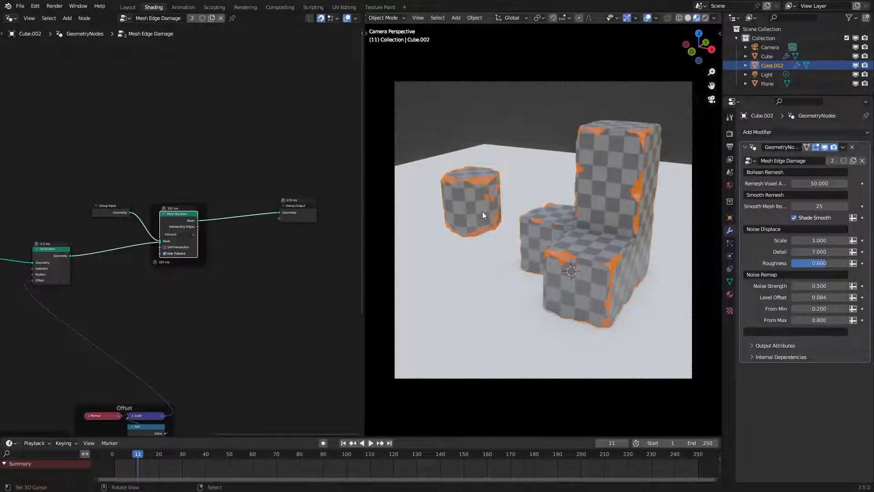
{"action": "key", "text": "z"}
{"action": "left_click", "coordinate": [575, 201]}
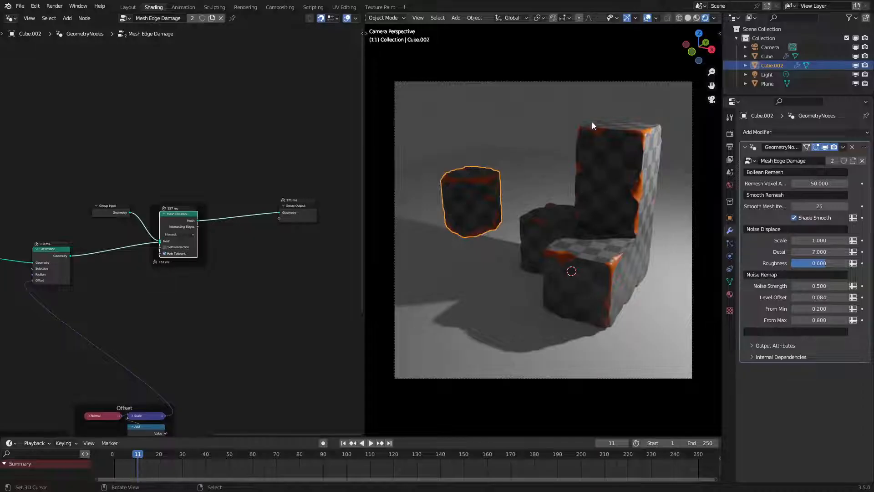
Step: Move the point light to about X -4.19 m, Y -0.91 m, Z 6.44 m and return to the camera view
{"action": "key", "text": "alt+a"}
{"action": "middle_click_drag", "start_coordinate": [613, 118], "coordinate": [657, 150]}
{"action": "right_click", "coordinate": [697, 136]}
{"action": "key", "text": "g"}
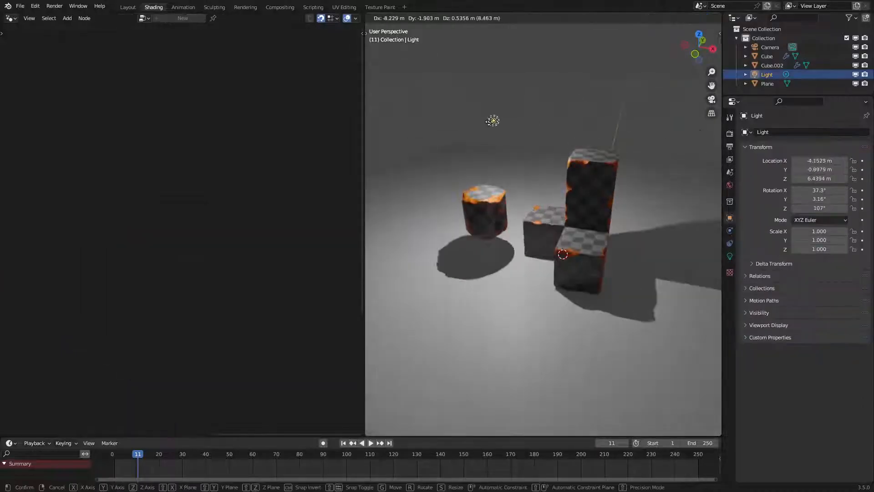
{"action": "left_click", "coordinate": [489, 121]}
{"action": "key", "text": "KP_0"}
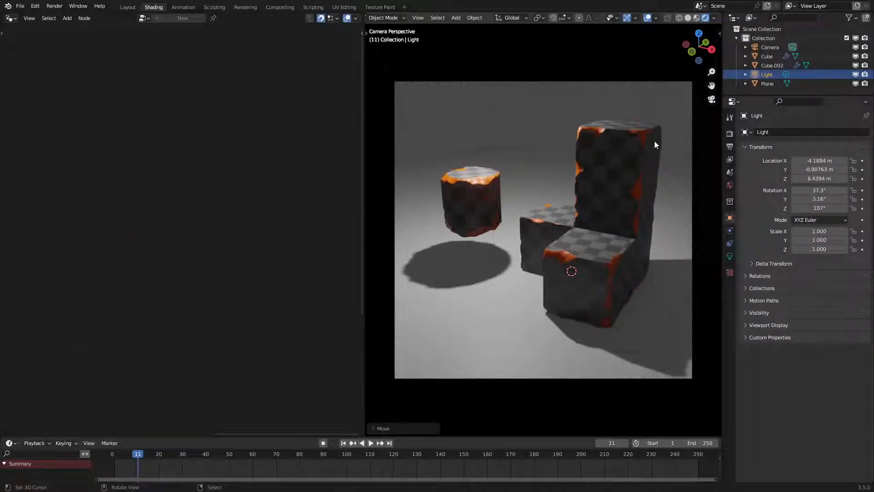
Step: Brighten the World background colour to a Value of 0.448
{"action": "left_click", "coordinate": [730, 185]}
{"action": "left_click", "coordinate": [826, 194]}
{"action": "scroll", "coordinate": [802, 94], "scroll_direction": "up", "scroll_amount": 7}
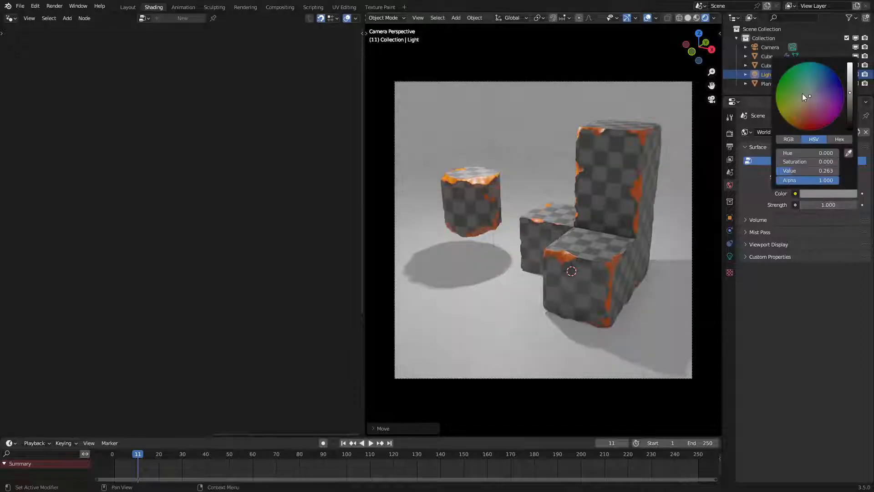
{"action": "scroll", "coordinate": [802, 94], "scroll_direction": "up", "scroll_amount": 2}
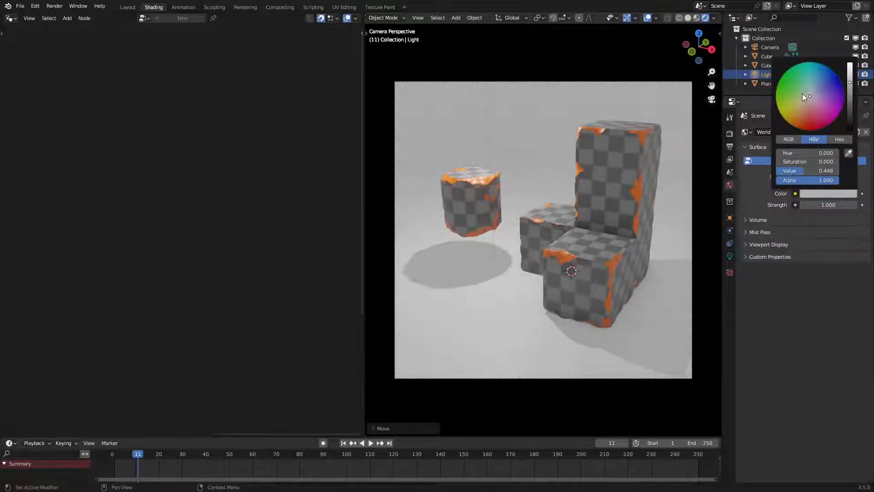
Step: Set the point light's Radius to 1 m and place a duplicate about 11 m away in X and 6 m in Y
{"action": "left_click", "coordinate": [729, 256]}
{"action": "left_click", "coordinate": [824, 242]}
{"action": "type", "text": "1"}
{"action": "key", "text": "Return"}
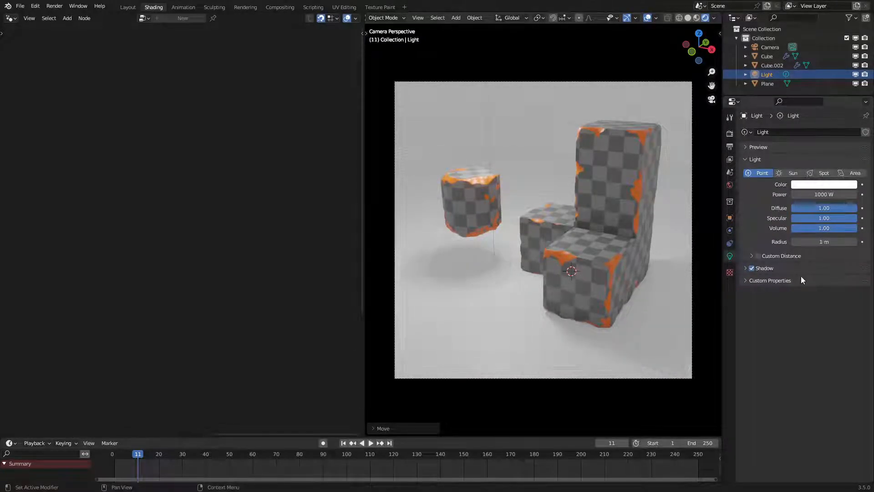
{"action": "key", "text": "shift+d"}
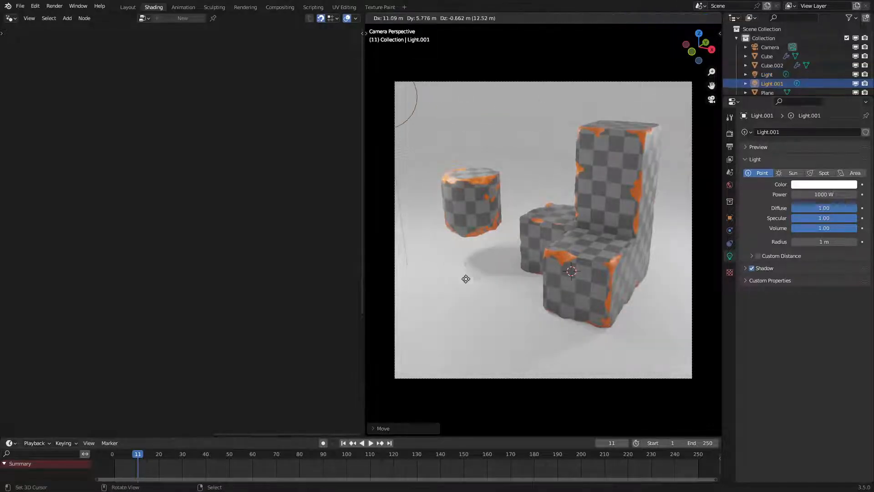
{"action": "left_click", "coordinate": [467, 273]}
Step: Hide the floor plane in Material Preview and switch back to Rendered shading
{"action": "key", "text": "z"}
{"action": "left_click", "coordinate": [528, 302]}
{"action": "left_click", "coordinate": [528, 300]}
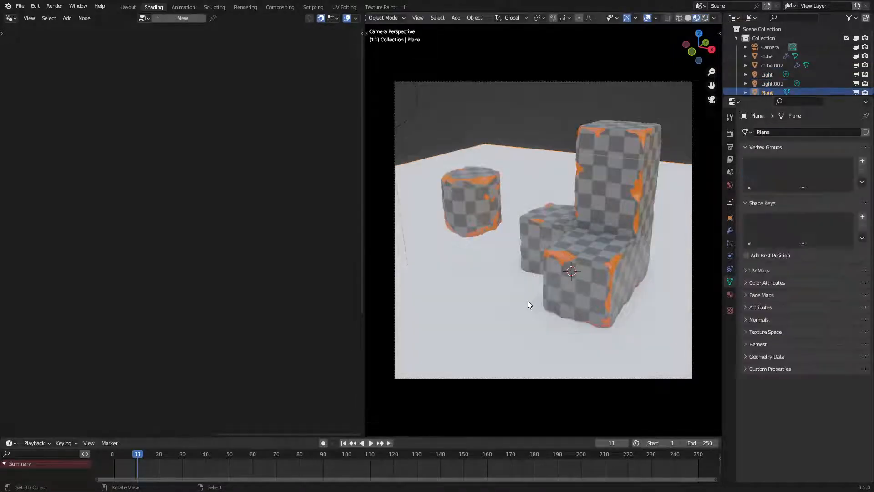
{"action": "key", "text": "h"}
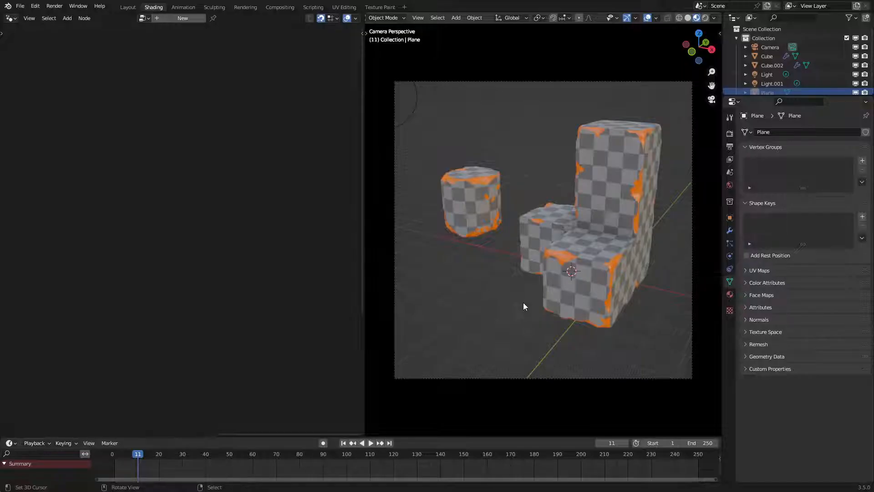
{"action": "key", "text": "z"}
{"action": "left_click", "coordinate": [526, 198]}
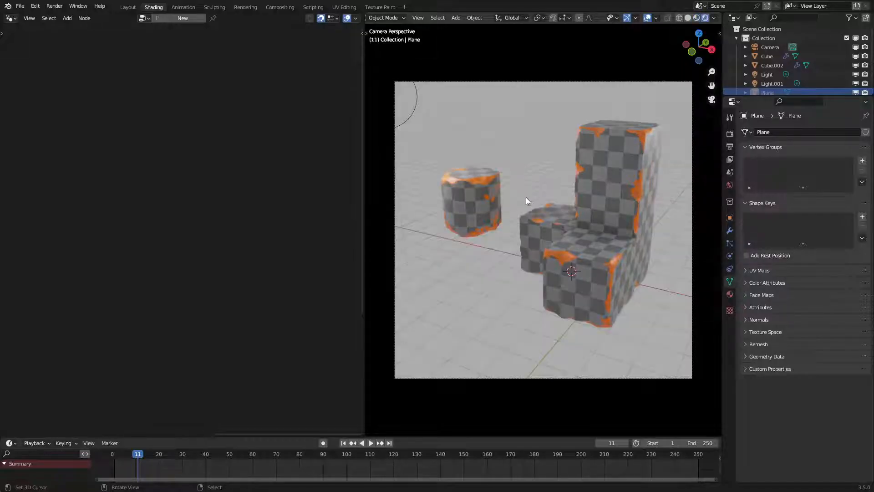
Step: Try the scene without its two point lights and undo their deletion
{"action": "left_click", "coordinate": [441, 142]}
{"action": "middle_click_drag", "start_coordinate": [577, 182], "coordinate": [599, 182]}
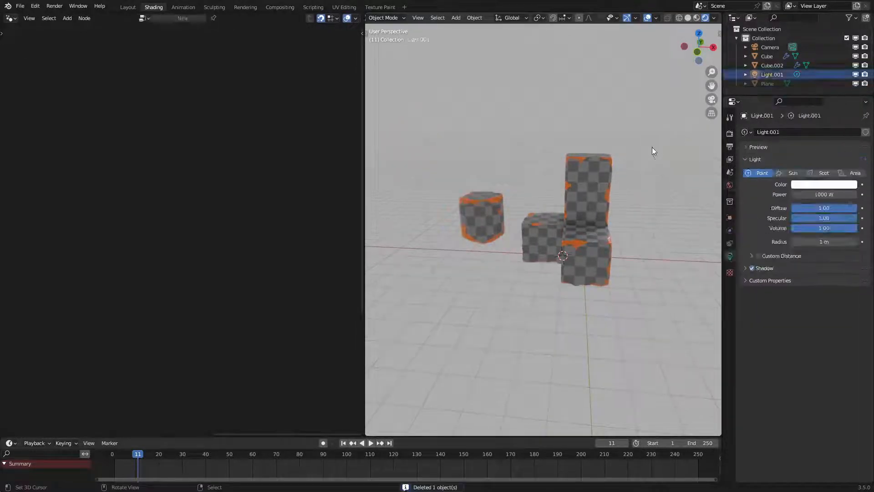
{"action": "key", "text": "Delete"}
{"action": "key", "text": "KP_0"}
{"action": "key", "text": "z"}
{"action": "left_click", "coordinate": [603, 204]}
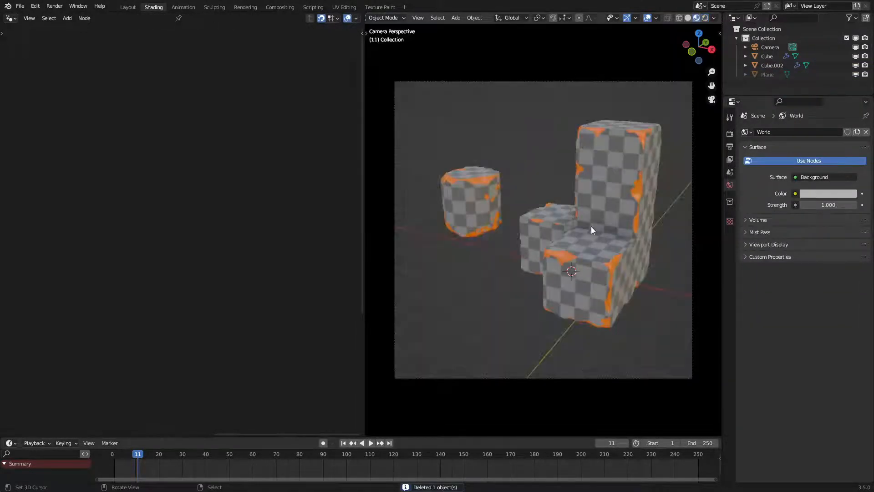
{"action": "key", "text": "ctrl+z"}
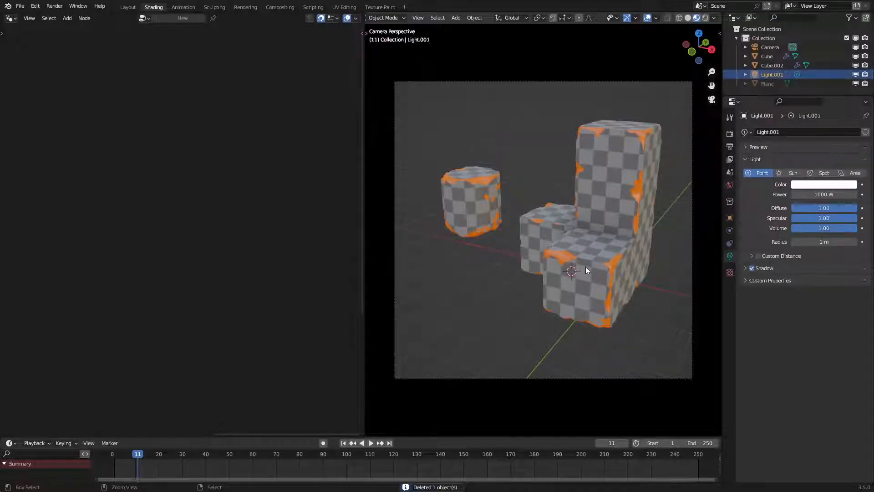
{"action": "key", "text": "z"}
{"action": "left_click", "coordinate": [594, 288]}
{"action": "middle_click_drag", "start_coordinate": [593, 226], "coordinate": [624, 223]}
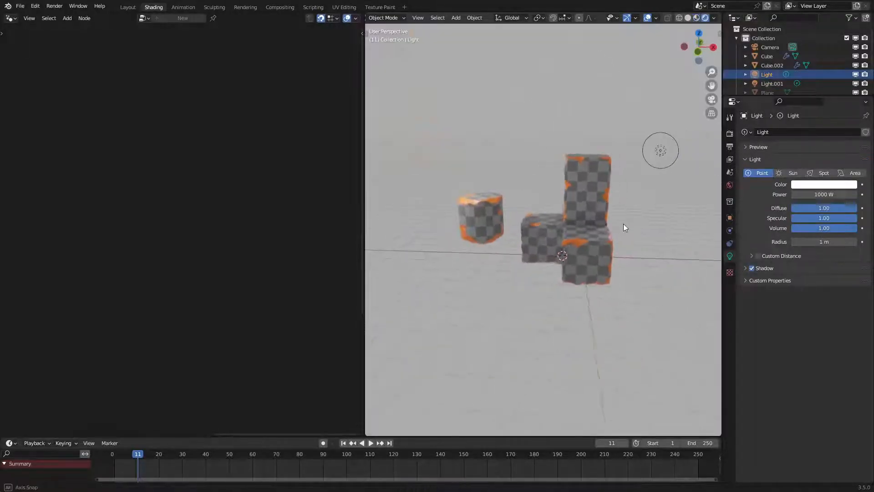
{"action": "key", "text": "shift+a"}
{"action": "mouse_move", "coordinate": [524, 190]}
{"action": "left_click", "coordinate": [565, 190]}
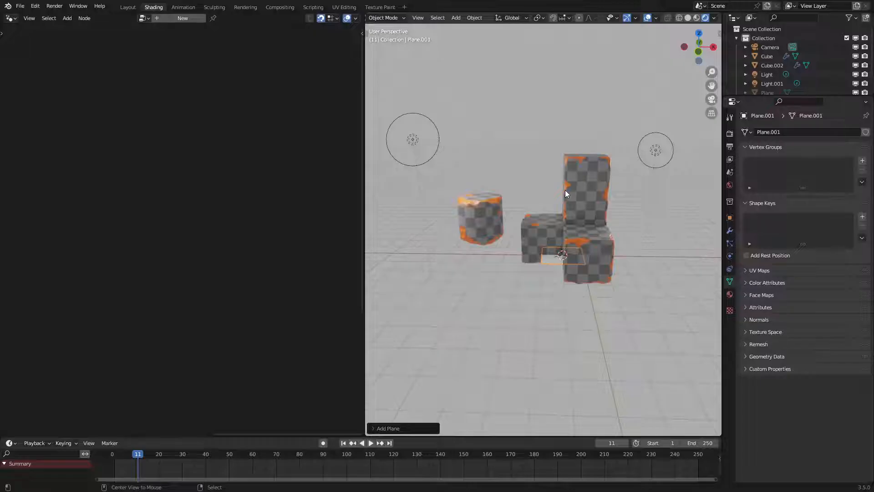
{"action": "key", "text": "Delete"}
Step: Return to the camera view and unhide the floor plane
{"action": "key", "text": "KP_0"}
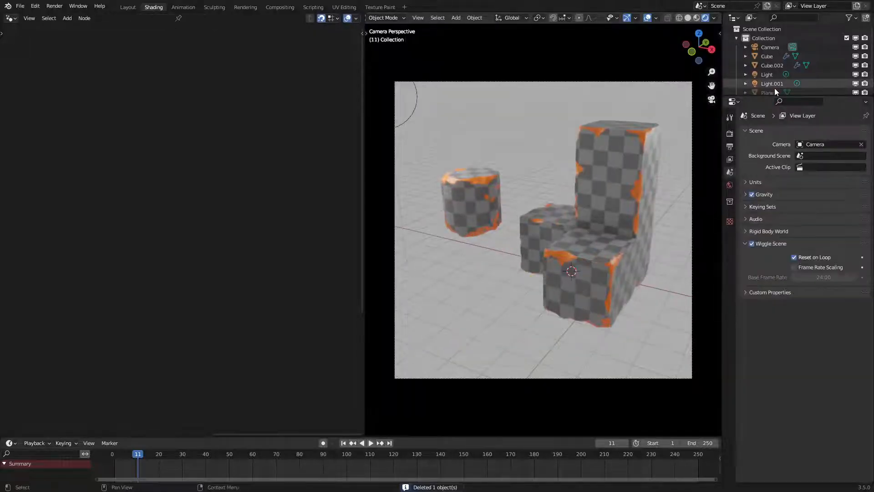
{"action": "left_click", "coordinate": [775, 86]}
{"action": "left_click", "coordinate": [773, 91]}
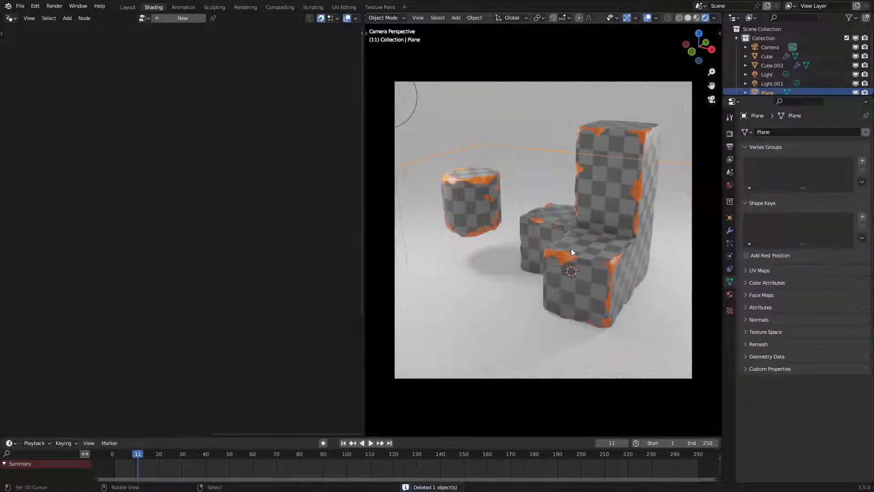
Step: Give the floor plane a new material and darken its Base Color to a Value of about 0.104
{"action": "left_click", "coordinate": [730, 294]}
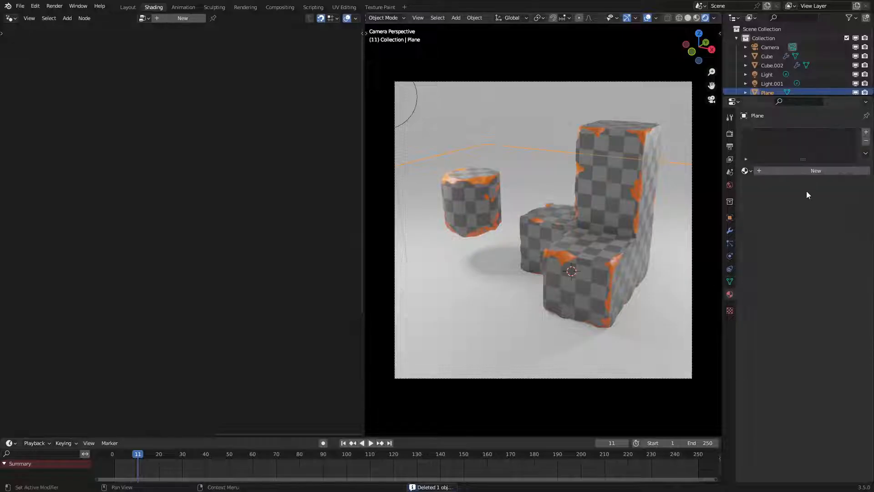
{"action": "left_click", "coordinate": [789, 171]}
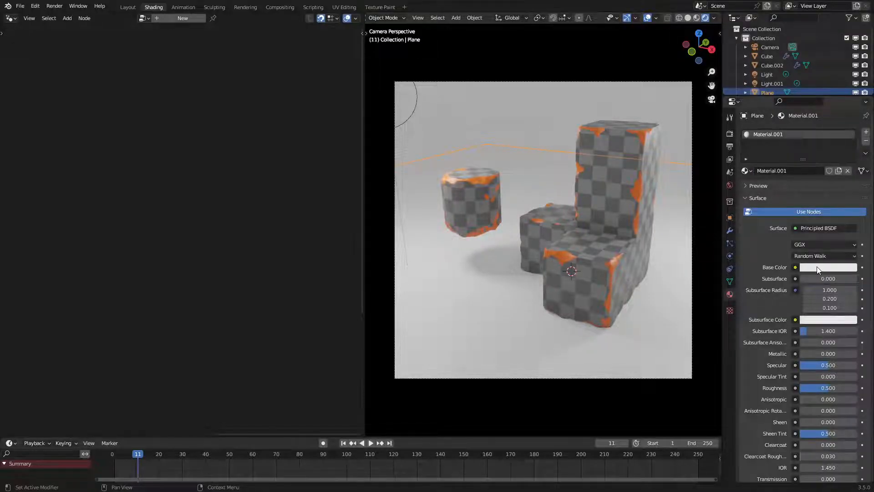
{"action": "left_click", "coordinate": [819, 270]}
{"action": "scroll", "coordinate": [820, 159], "scroll_direction": "down", "scroll_amount": 5}
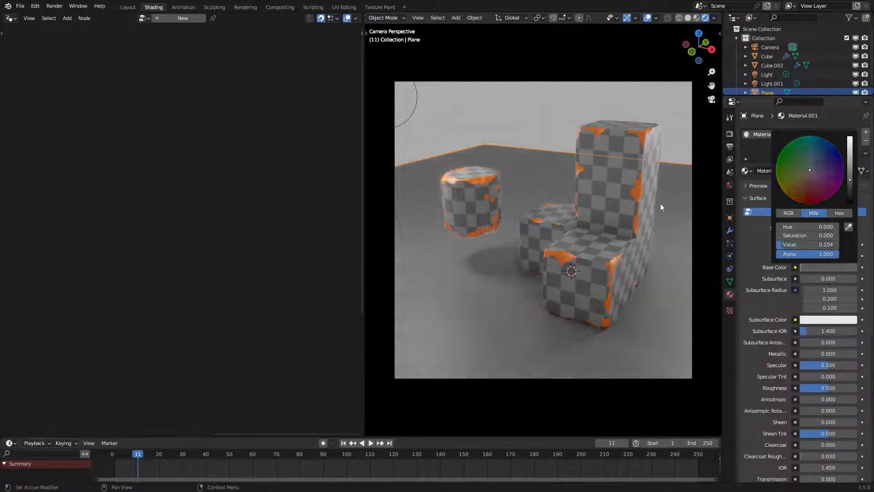
Step: Select the large block and move its Set Position node close beside the Mesh Boolean node
{"action": "left_click", "coordinate": [598, 214]}
{"action": "middle_click_drag", "start_coordinate": [119, 296], "coordinate": [214, 262]}
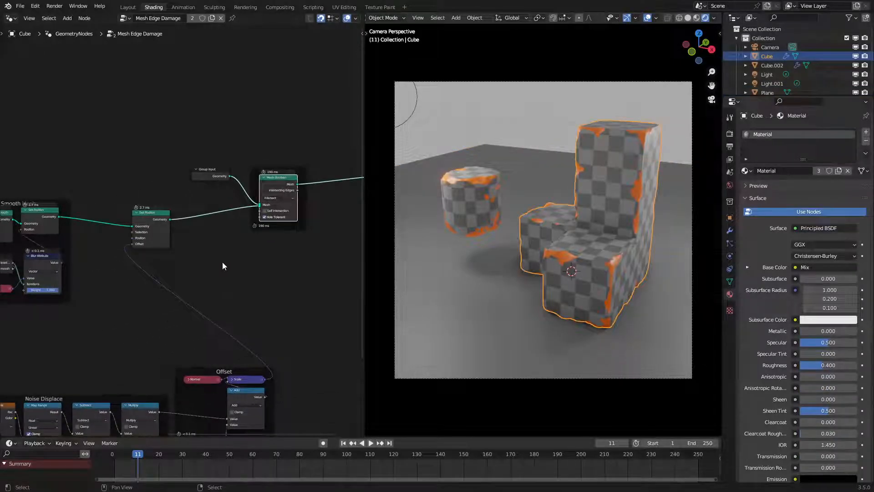
{"action": "scroll", "coordinate": [182, 228], "scroll_direction": "up", "scroll_amount": 2}
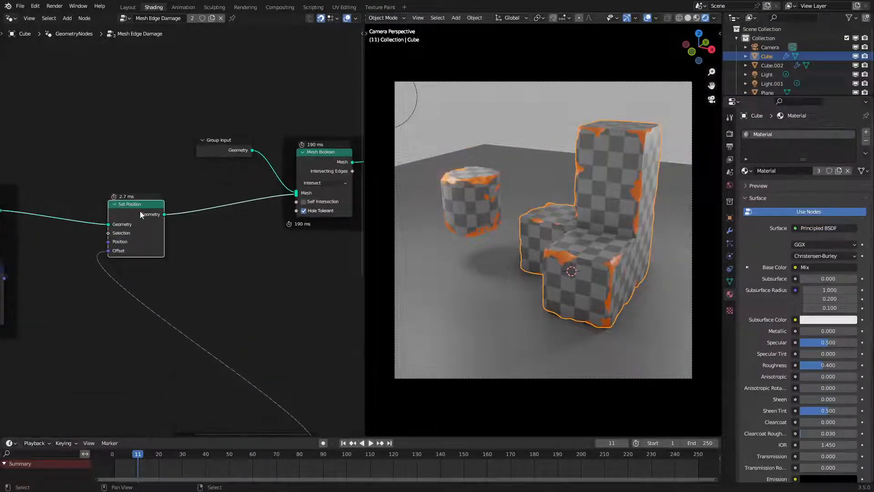
{"action": "left_click_drag", "start_coordinate": [140, 211], "coordinate": [230, 196]}
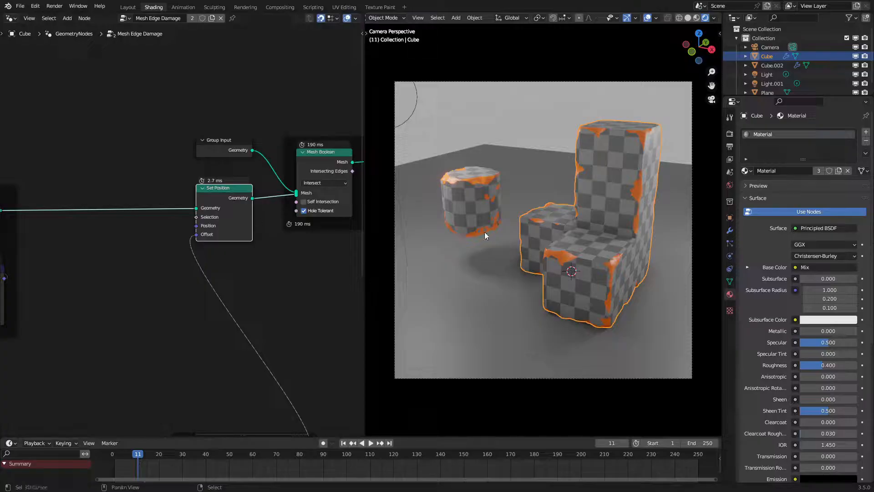
Step: Set the Roughness of the block's checker material to 0.500
{"action": "left_click_drag", "start_coordinate": [819, 365], "coordinate": [826, 365]}
{"action": "left_click", "coordinate": [468, 268]}
{"action": "middle_click_drag", "start_coordinate": [468, 268], "coordinate": [575, 215]}
{"action": "left_click", "coordinate": [579, 214]}
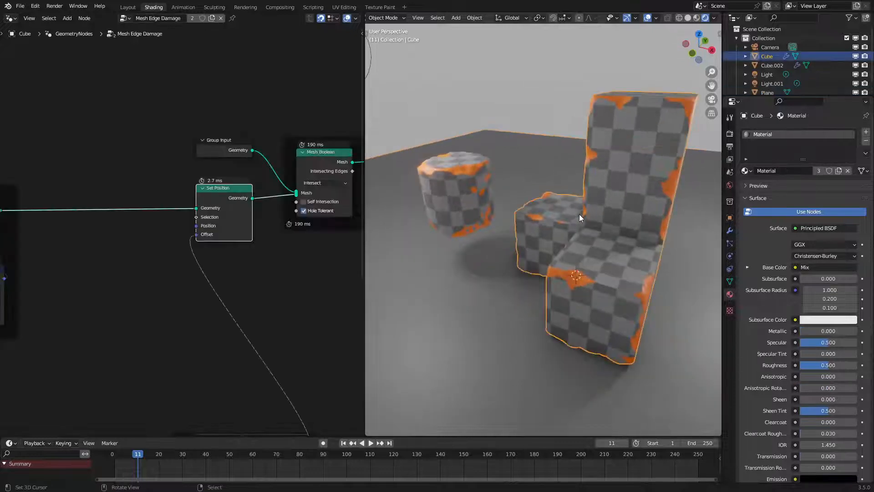
Step: Insert a Set Material node between the Mesh Boolean node and the Group Output
{"action": "scroll", "coordinate": [232, 237], "scroll_direction": "down", "scroll_amount": 5}
{"action": "middle_click_drag", "start_coordinate": [230, 242], "coordinate": [181, 266]}
{"action": "scroll", "coordinate": [182, 265], "scroll_direction": "up", "scroll_amount": 4}
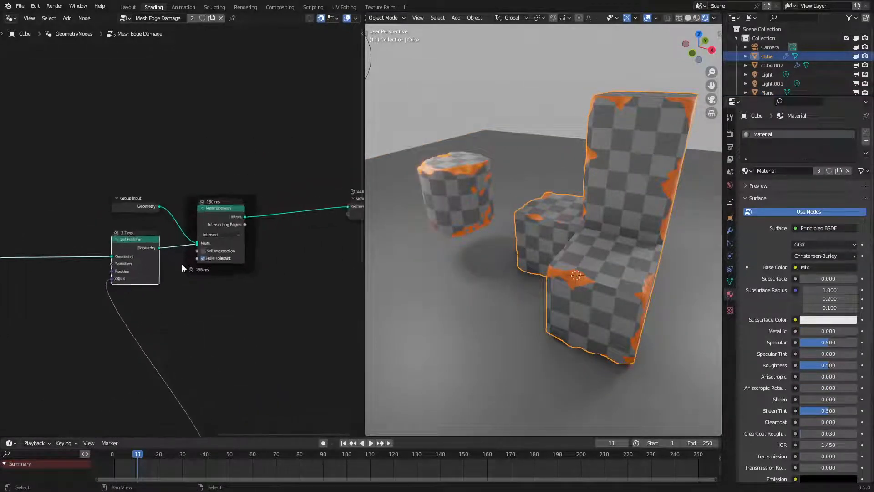
{"action": "middle_click_drag", "start_coordinate": [318, 220], "coordinate": [239, 249]}
{"action": "scroll", "coordinate": [240, 253], "scroll_direction": "up", "scroll_amount": 2}
{"action": "key", "text": "shift+a"}
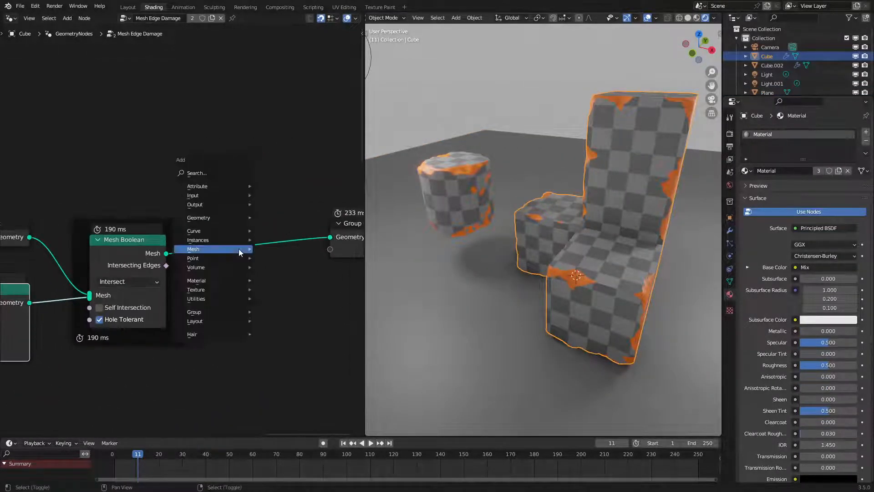
{"action": "left_click", "coordinate": [228, 174]}
{"action": "type", "text": "set"}
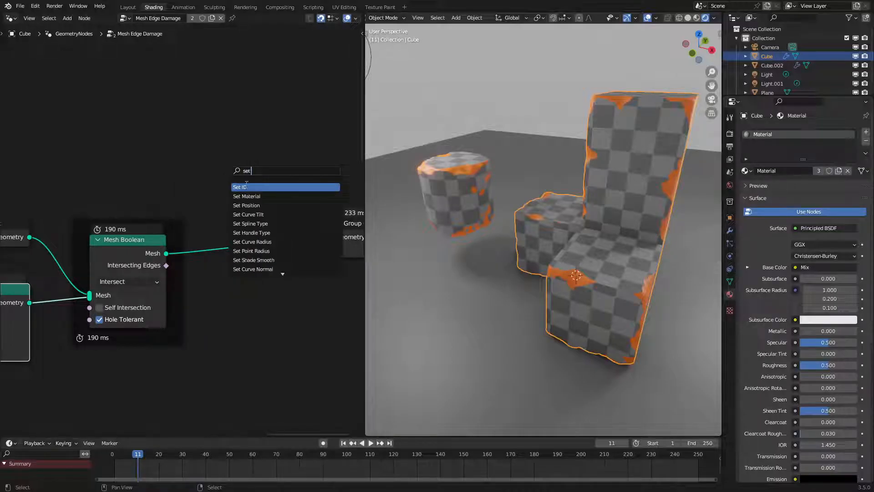
{"action": "left_click", "coordinate": [243, 197]}
{"action": "left_click", "coordinate": [224, 242]}
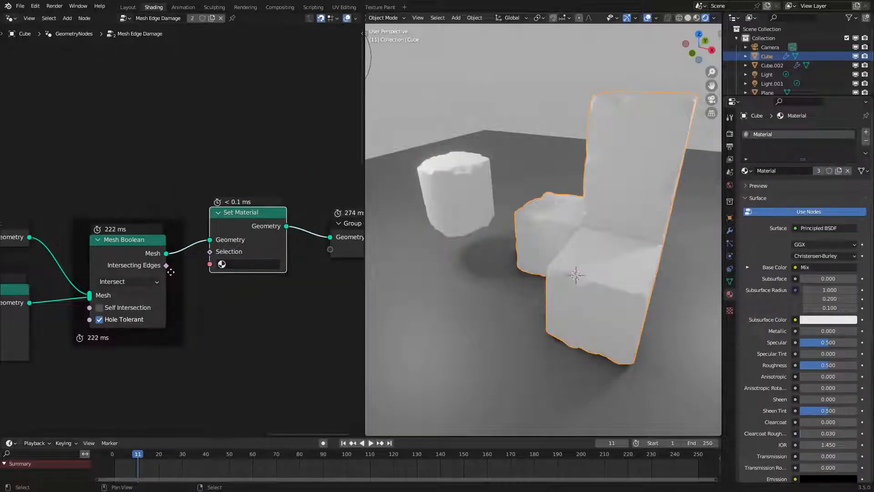
Step: Link Mesh Boolean's Intersecting Edges to the Set Material Selection and assign Material.001 in that node
{"action": "left_click_drag", "start_coordinate": [166, 265], "coordinate": [258, 261]}
{"action": "left_click", "coordinate": [255, 265]}
{"action": "left_click", "coordinate": [251, 287]}
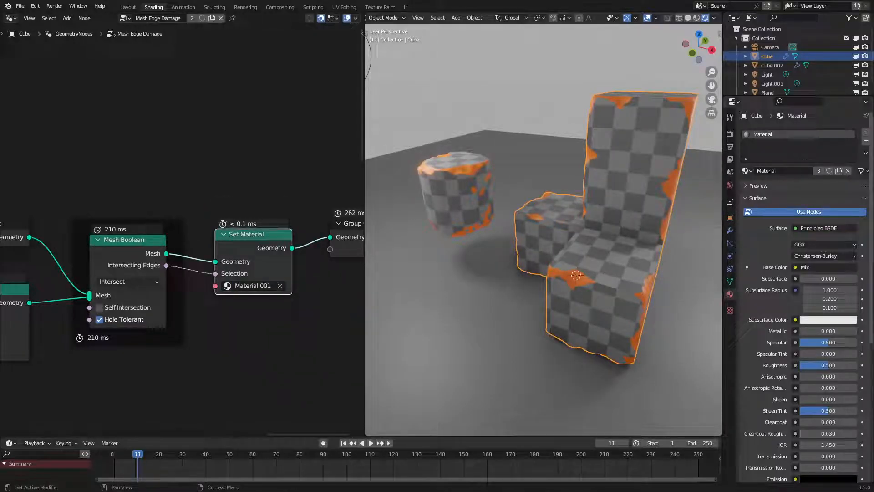
Step: Add a second material slot to the block and assign Material.001 to it
{"action": "left_click", "coordinate": [867, 133]}
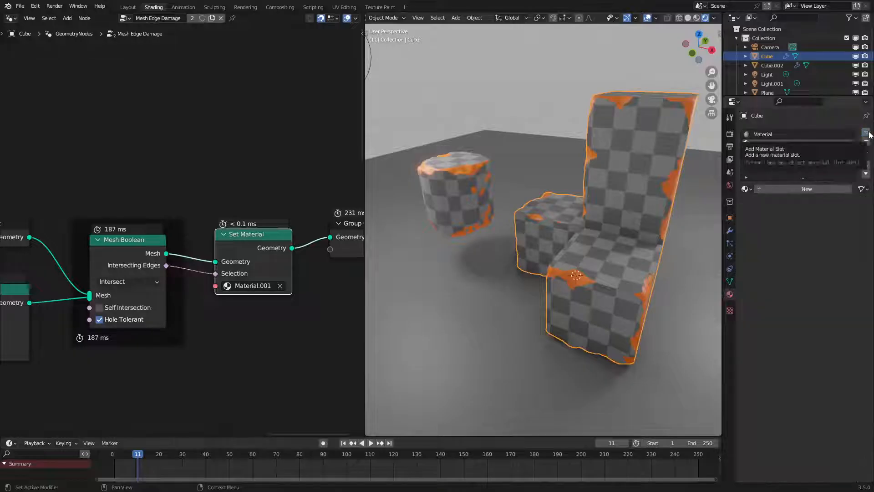
{"action": "left_click", "coordinate": [746, 189]}
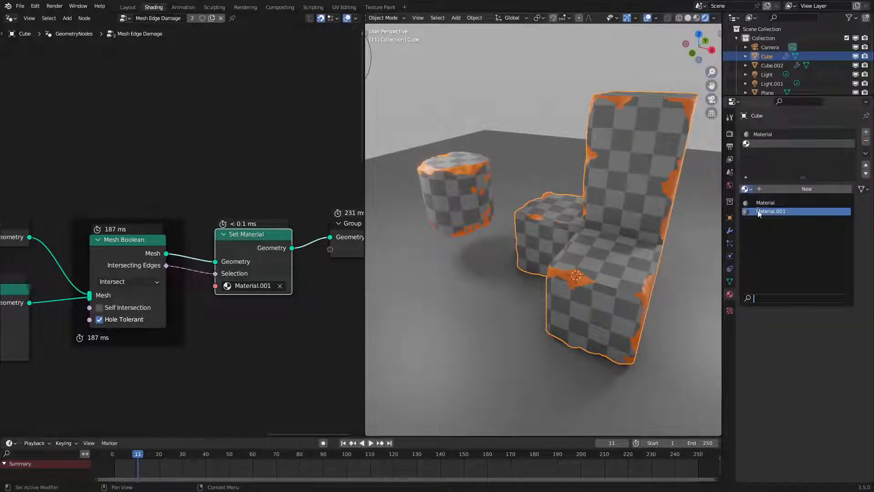
{"action": "left_click", "coordinate": [758, 211]}
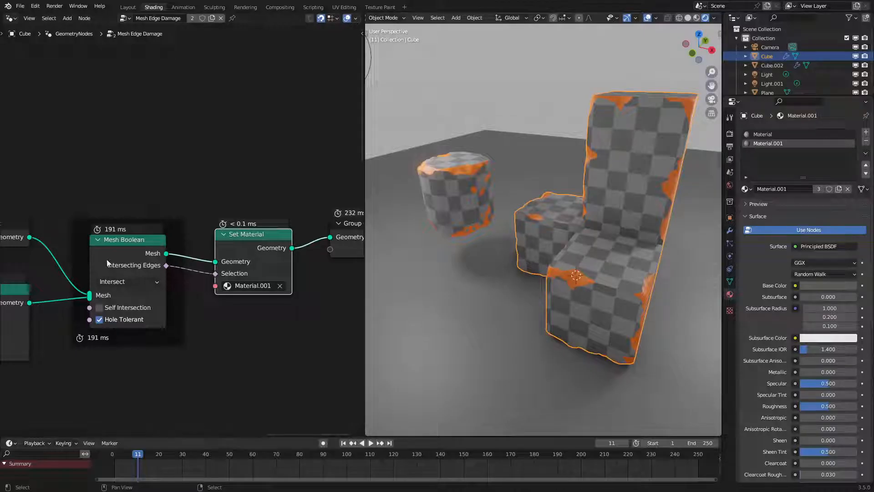
{"action": "left_click", "coordinate": [830, 286]}
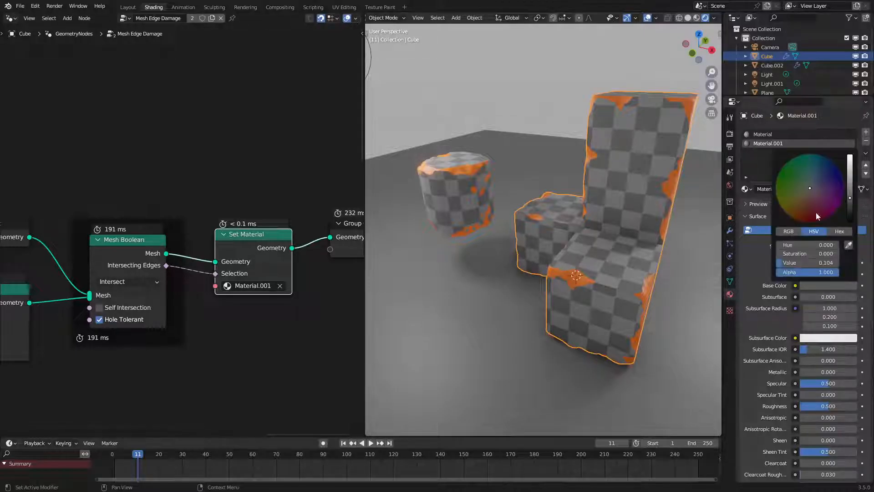
{"action": "left_click_drag", "start_coordinate": [816, 212], "coordinate": [824, 167]}
{"action": "right_click", "coordinate": [824, 168]}
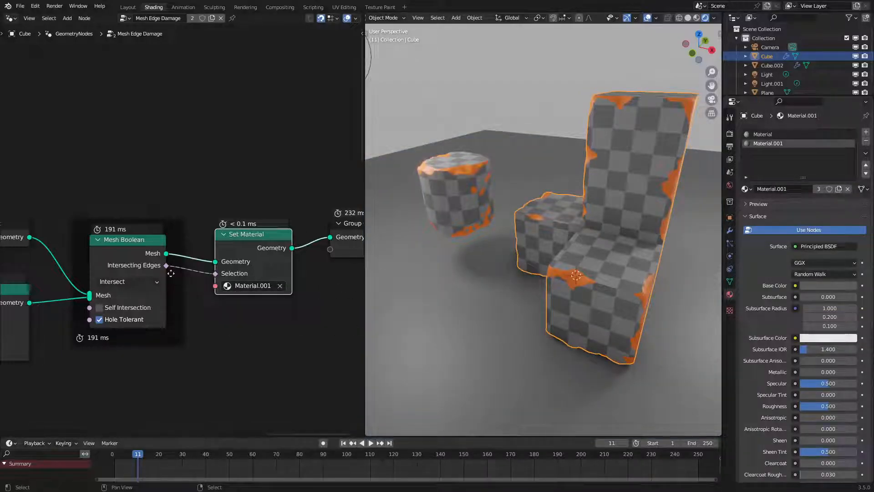
Step: Route Intersecting Edges through a Boolean Evaluate on Domain node set to Face and into the Set Material Selection
{"action": "left_click_drag", "start_coordinate": [168, 267], "coordinate": [254, 343]}
{"action": "type", "text": "inter"}
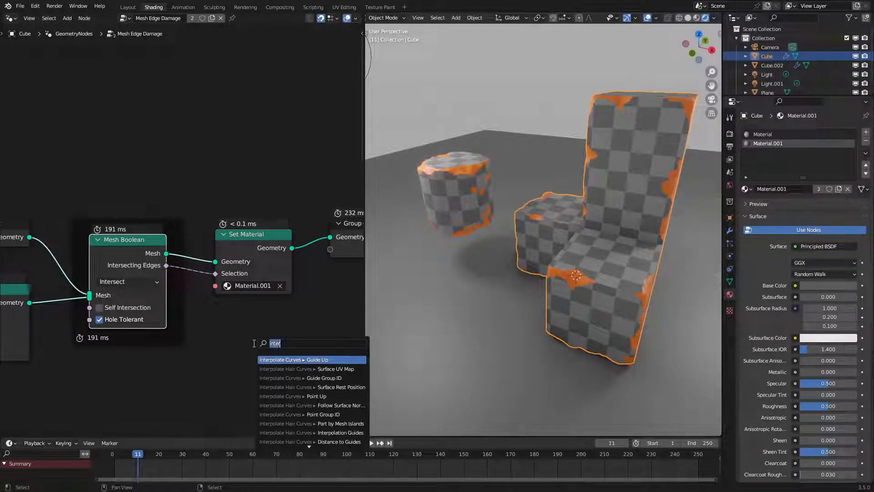
{"action": "type", "text": "eva"}
{"action": "key", "text": "Down"}
{"action": "key", "text": "Return"}
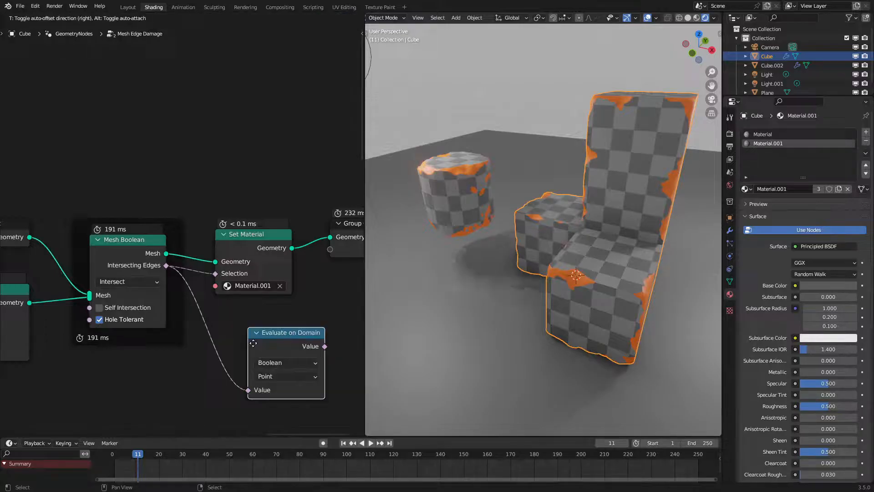
{"action": "left_click", "coordinate": [218, 335]}
{"action": "left_click", "coordinate": [240, 366]}
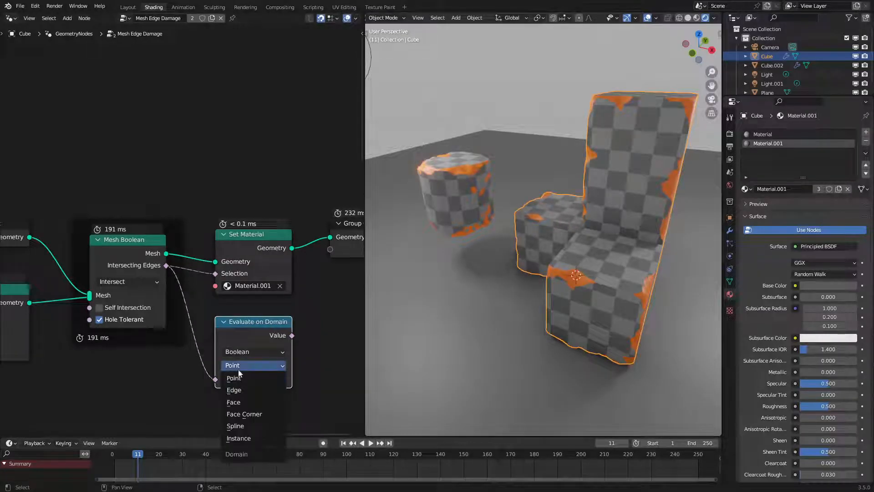
{"action": "left_click", "coordinate": [247, 403]}
{"action": "left_click_drag", "start_coordinate": [292, 335], "coordinate": [215, 274]}
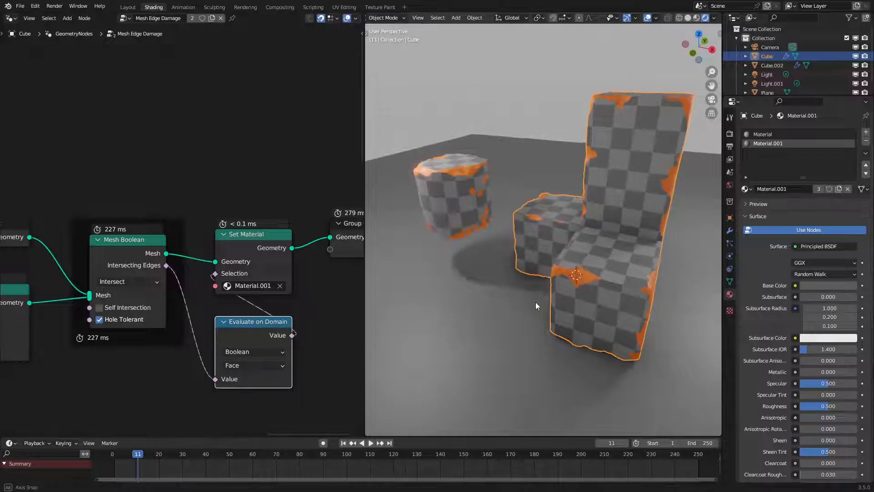
{"action": "mouse_move", "coordinate": [535, 302]}
{"action": "middle_mouse_down"}
{"action": "mouse_move", "coordinate": [542, 300]}
{"action": "mouse_move", "coordinate": [532, 300]}
{"action": "middle_mouse_up"}
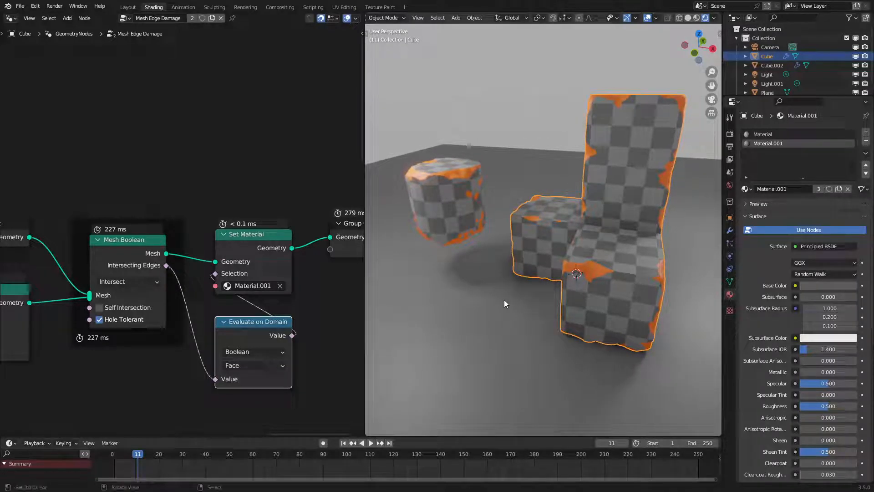
Step: Link Mesh Boolean's Mesh output directly to the Group Output and delete the Evaluate on Domain node
{"action": "left_click", "coordinate": [269, 254]}
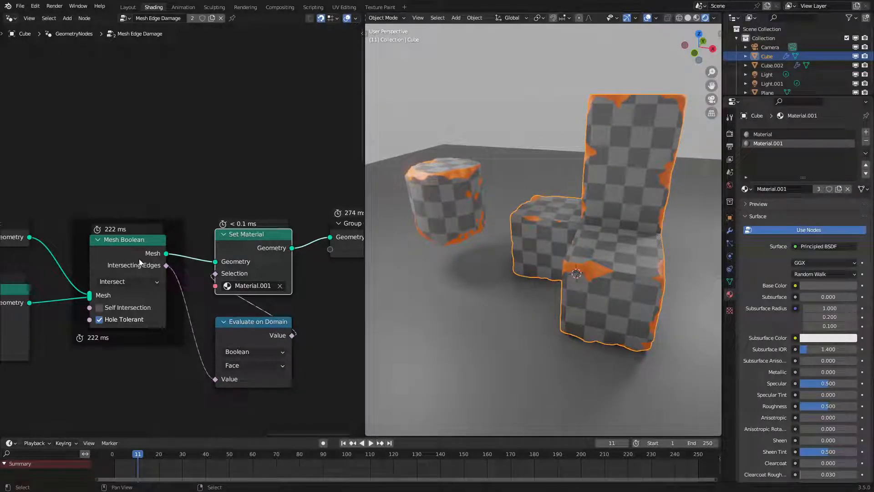
{"action": "mouse_move", "coordinate": [166, 266]}
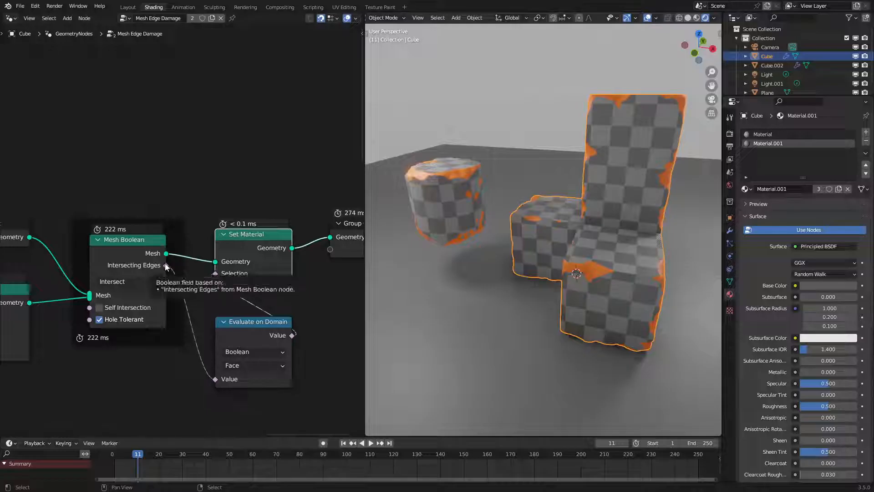
{"action": "left_click_drag", "start_coordinate": [166, 254], "coordinate": [335, 237]}
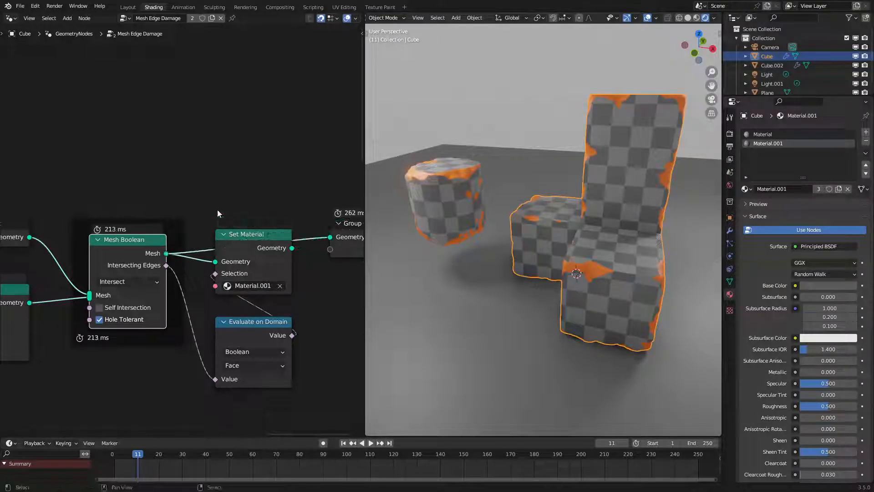
{"action": "left_click_drag", "start_coordinate": [217, 210], "coordinate": [272, 289]}
{"action": "left_click", "coordinate": [240, 329]}
{"action": "key", "text": "x"}
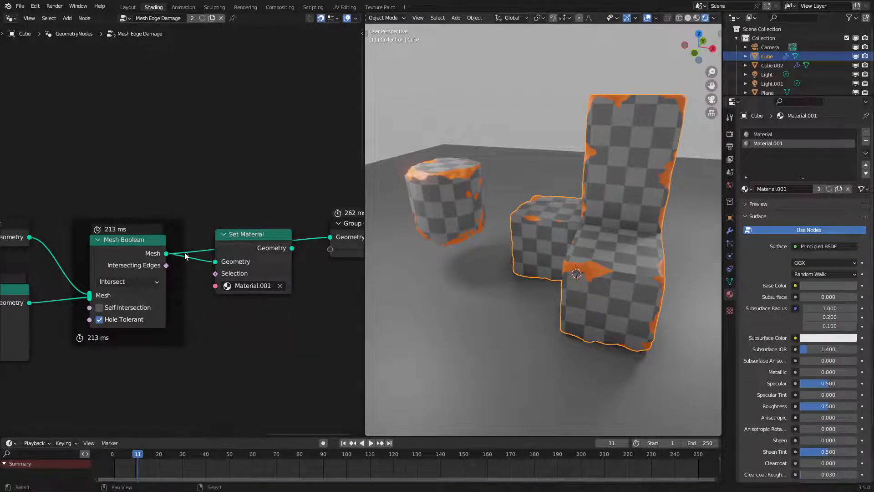
Step: Duplicate the Set Material node and insert the copy between the Smooth section and the Set Position node
{"action": "scroll", "coordinate": [184, 255], "scroll_direction": "down", "scroll_amount": 1}
{"action": "scroll", "coordinate": [252, 252], "scroll_direction": "down", "scroll_amount": 4}
{"action": "middle_click_drag", "start_coordinate": [250, 258], "coordinate": [316, 218]}
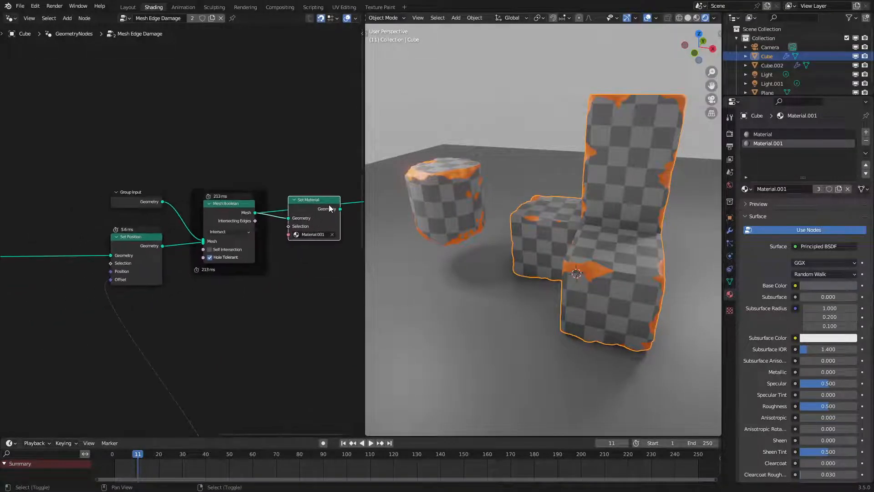
{"action": "key", "text": "shift+d"}
{"action": "left_click", "coordinate": [249, 318]}
{"action": "scroll", "coordinate": [244, 333], "scroll_direction": "down", "scroll_amount": 5}
{"action": "middle_click_drag", "start_coordinate": [244, 333], "coordinate": [327, 306]}
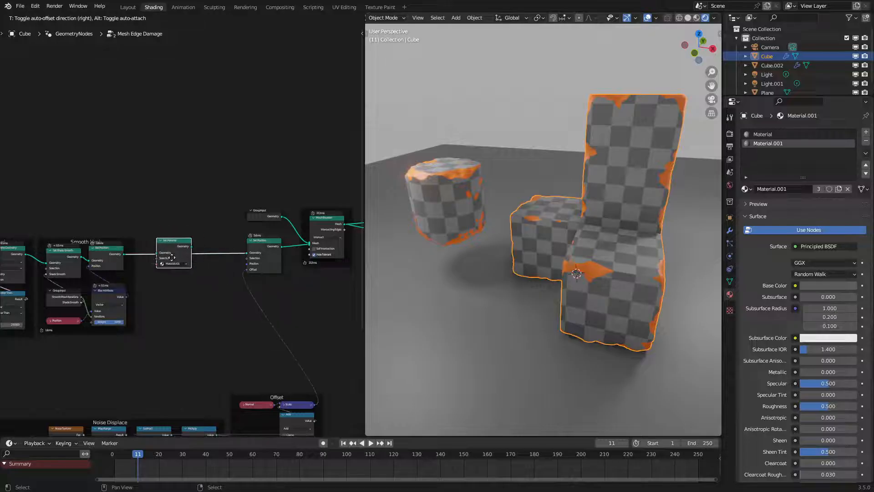
{"action": "left_click", "coordinate": [161, 258]}
{"action": "middle_click_drag", "start_coordinate": [296, 265], "coordinate": [169, 280]}
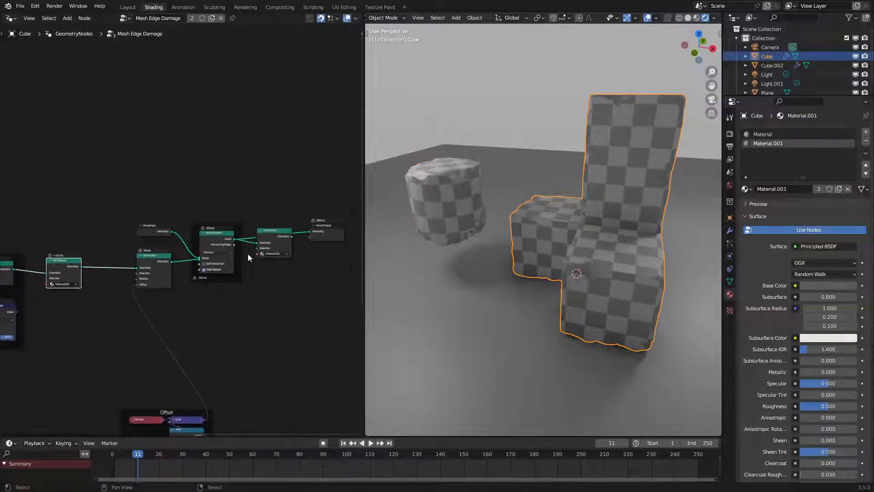
Step: Delete the original Set Material node after Mesh Boolean, keeping the geometry connection to the Group Output
{"action": "scroll", "coordinate": [248, 253], "scroll_direction": "up", "scroll_amount": 4}
{"action": "left_click", "coordinate": [314, 240]}
{"action": "key", "text": "ctrl+x"}
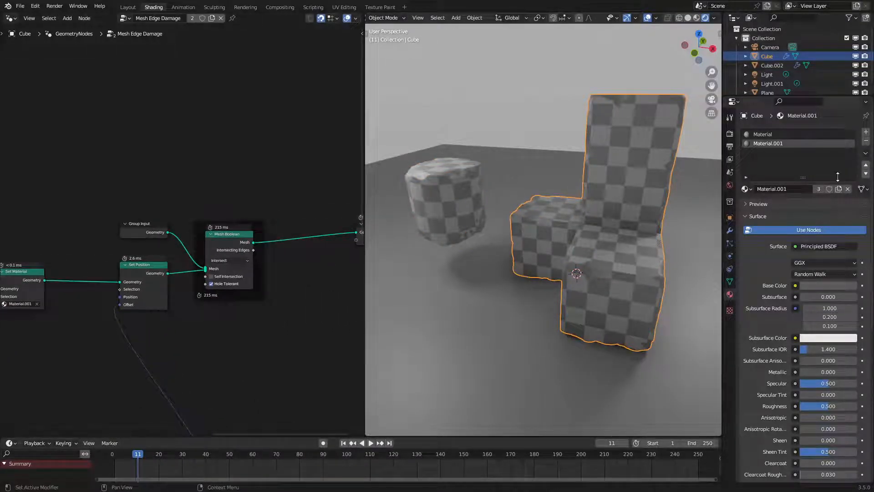
Step: Replace the block's Material.001 slot with a new material whose Base Color is orange, Hue about 0.027, Saturation 1.000, Value 0.800
{"action": "left_click", "coordinate": [866, 142]}
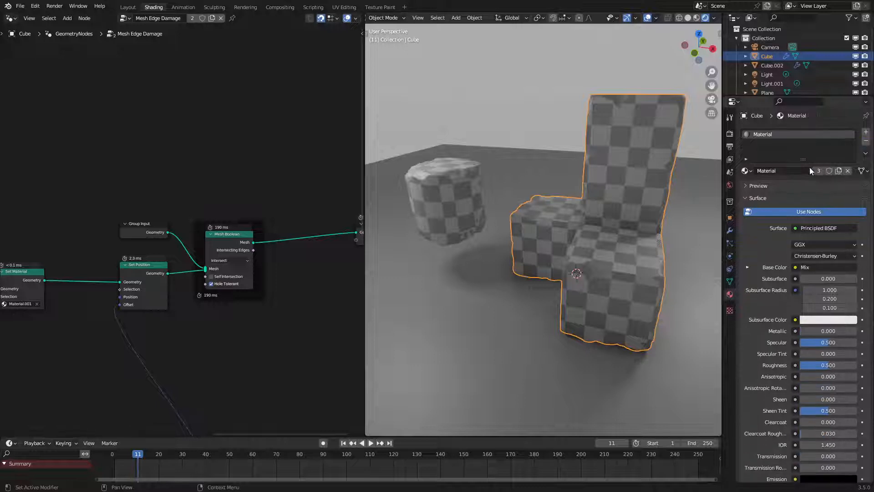
{"action": "left_click", "coordinate": [866, 132]}
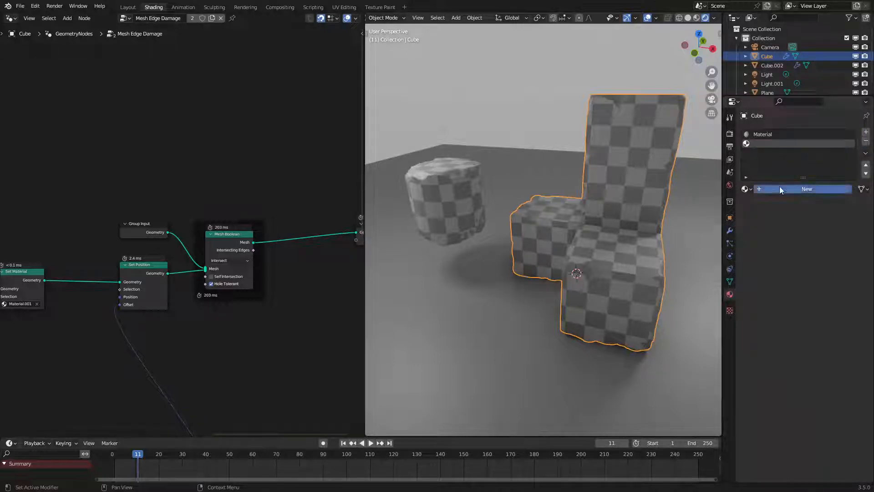
{"action": "left_click", "coordinate": [780, 187]}
{"action": "left_click", "coordinate": [824, 286]}
{"action": "left_click_drag", "start_coordinate": [808, 193], "coordinate": [794, 217]}
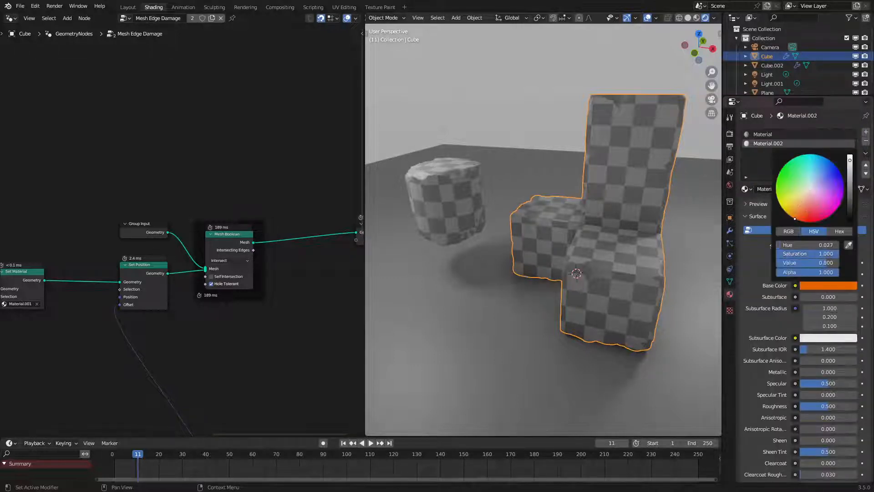
Step: Assign Material.002 in the Set Material node before Set Position and check the damaged edges on the objects
{"action": "middle_click_drag", "start_coordinate": [177, 229], "coordinate": [222, 243]}
{"action": "scroll", "coordinate": [133, 281], "scroll_direction": "up", "scroll_amount": 2}
{"action": "left_click", "coordinate": [131, 279]}
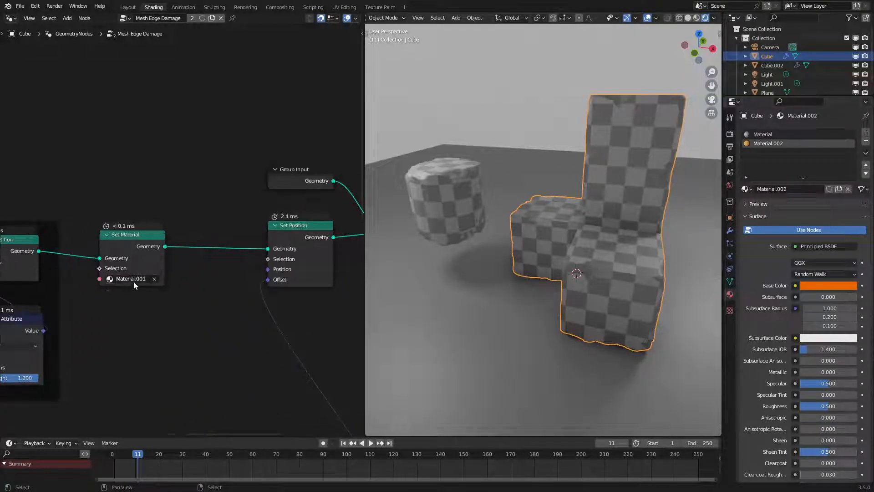
{"action": "key", "text": "Return"}
{"action": "middle_click_drag", "start_coordinate": [556, 166], "coordinate": [537, 172]}
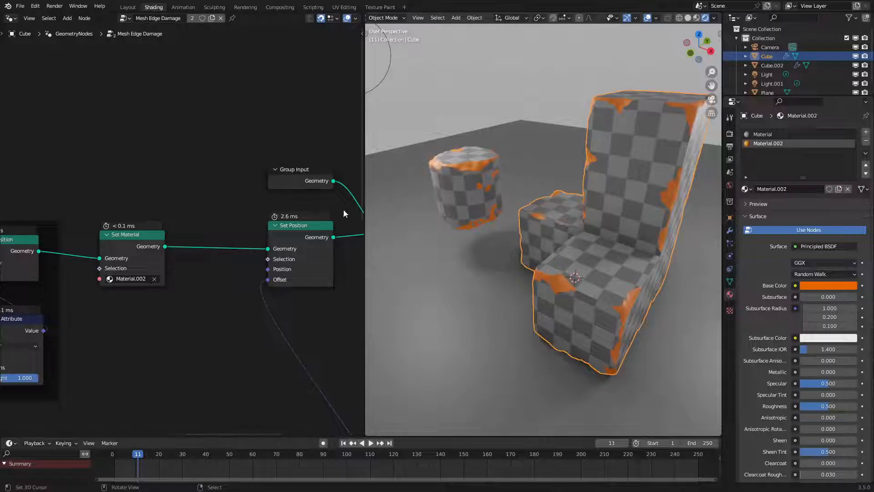
Step: Make room after the Polycount Safeguard frame and insert a duplicate of the Set Material node before the Smooth Mesh frame
{"action": "scroll", "coordinate": [161, 235], "scroll_direction": "down", "scroll_amount": 5}
{"action": "middle_click_drag", "start_coordinate": [162, 235], "coordinate": [297, 190]}
{"action": "scroll", "coordinate": [294, 191], "scroll_direction": "up", "scroll_amount": 2}
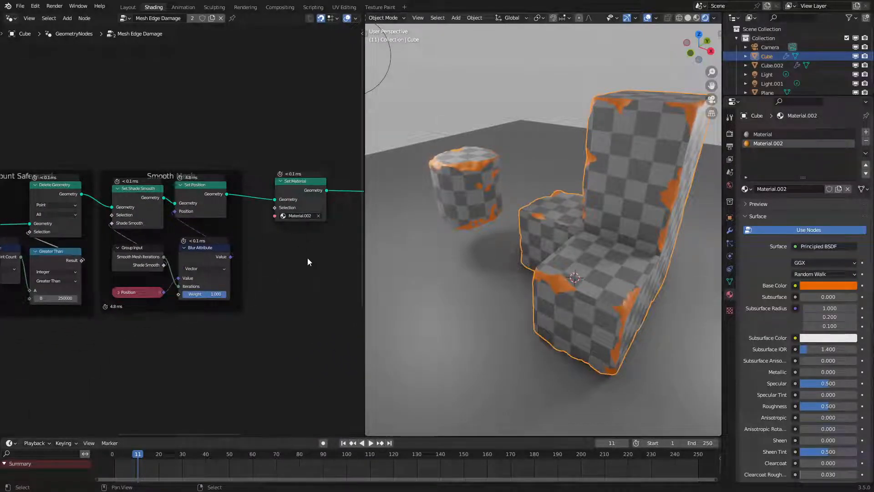
{"action": "scroll", "coordinate": [192, 255], "scroll_direction": "down", "scroll_amount": 6}
{"action": "mouse_move", "coordinate": [91, 255]}
{"action": "middle_mouse_down"}
{"action": "mouse_move", "coordinate": [216, 253]}
{"action": "mouse_move", "coordinate": [98, 271]}
{"action": "middle_mouse_up"}
{"action": "scroll", "coordinate": [215, 253], "scroll_direction": "up", "scroll_amount": 1}
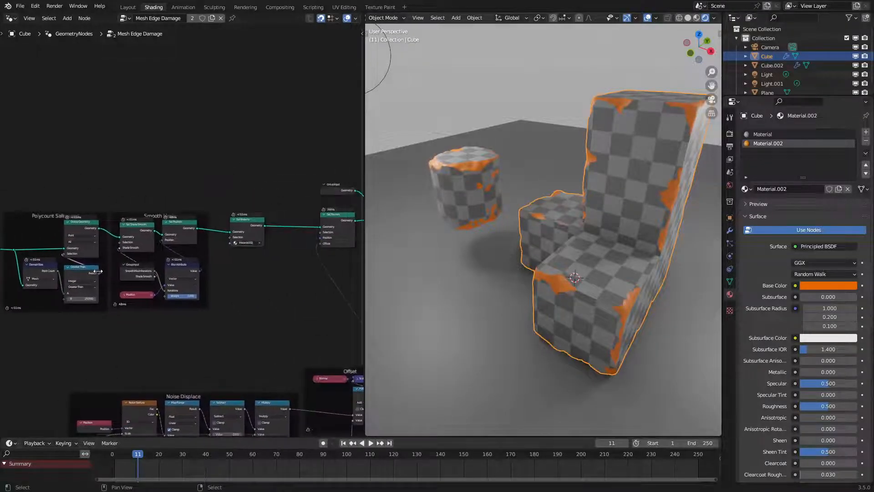
{"action": "left_click_drag", "start_coordinate": [128, 194], "coordinate": [250, 326]}
{"action": "key", "text": "g"}
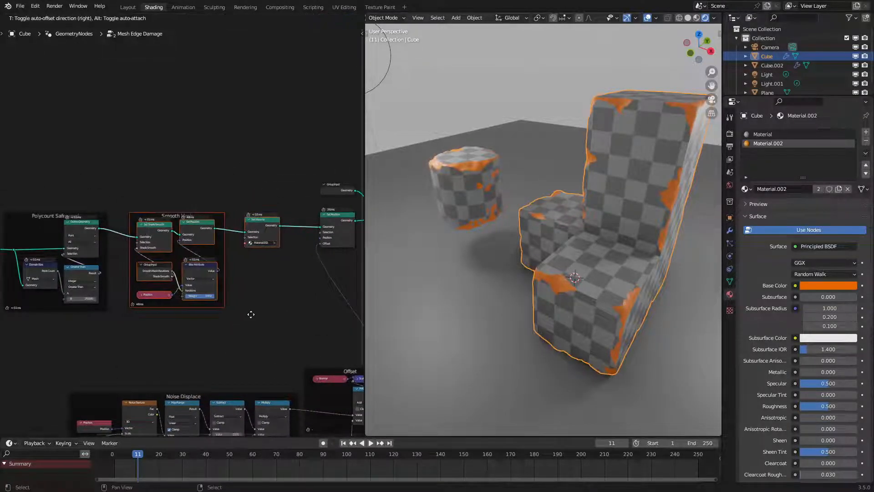
{"action": "left_click", "coordinate": [286, 317]}
{"action": "key", "text": "shift+d"}
{"action": "left_click", "coordinate": [144, 227]}
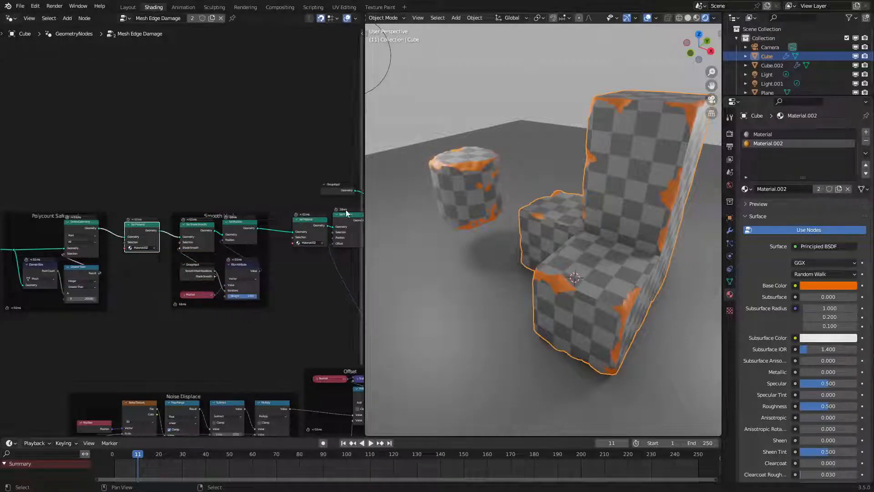
Step: Delete the original Set Material node between the Smooth Mesh frame and the last Set Position node
{"action": "left_click_drag", "start_coordinate": [257, 227], "coordinate": [329, 227]}
{"action": "left_click", "coordinate": [314, 223]}
{"action": "key", "text": "x"}
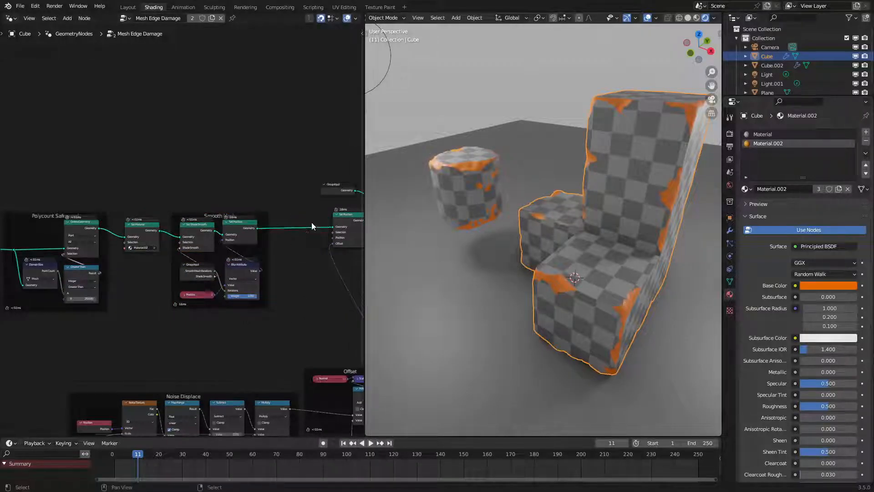
Step: Put the Set Position node before the Mesh Boolean in its own frame and label the frame Normal Offset
{"action": "scroll", "coordinate": [311, 223], "scroll_direction": "down", "scroll_amount": 2}
{"action": "middle_click_drag", "start_coordinate": [347, 219], "coordinate": [302, 209]}
{"action": "scroll", "coordinate": [302, 210], "scroll_direction": "up", "scroll_amount": 1}
{"action": "mouse_move", "coordinate": [301, 210]}
{"action": "left_mouse_down"}
{"action": "mouse_move", "coordinate": [258, 215]}
{"action": "mouse_move", "coordinate": [285, 215]}
{"action": "left_mouse_up"}
{"action": "key", "text": "ctrl+j"}
{"action": "scroll", "coordinate": [285, 215], "scroll_direction": "up", "scroll_amount": 3}
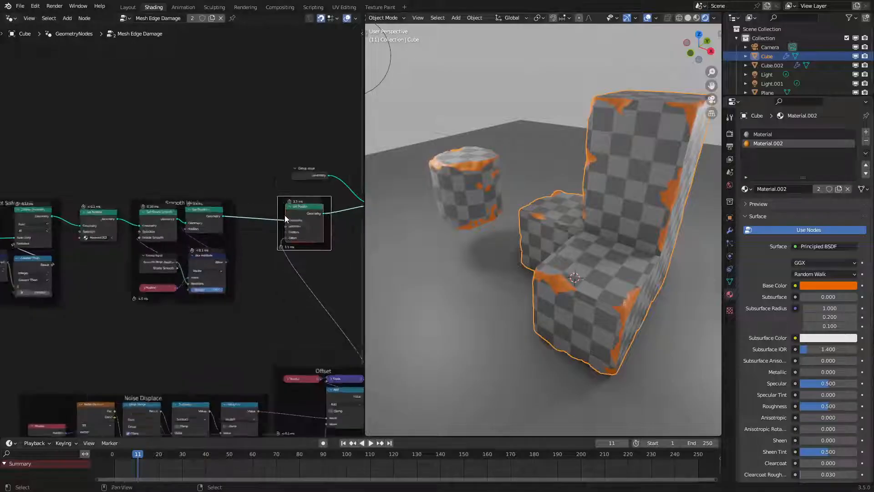
{"action": "middle_click_drag", "start_coordinate": [327, 197], "coordinate": [279, 214]}
{"action": "left_click", "coordinate": [279, 215]}
{"action": "key", "text": "F2"}
{"action": "type", "text": "N"}
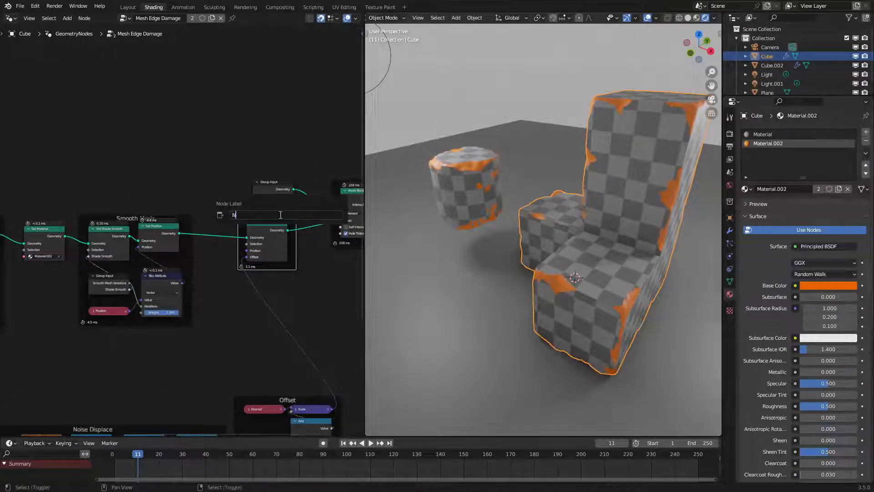
{"action": "type", "text": "Ormal Cffset"}
{"action": "key", "text": "Return"}
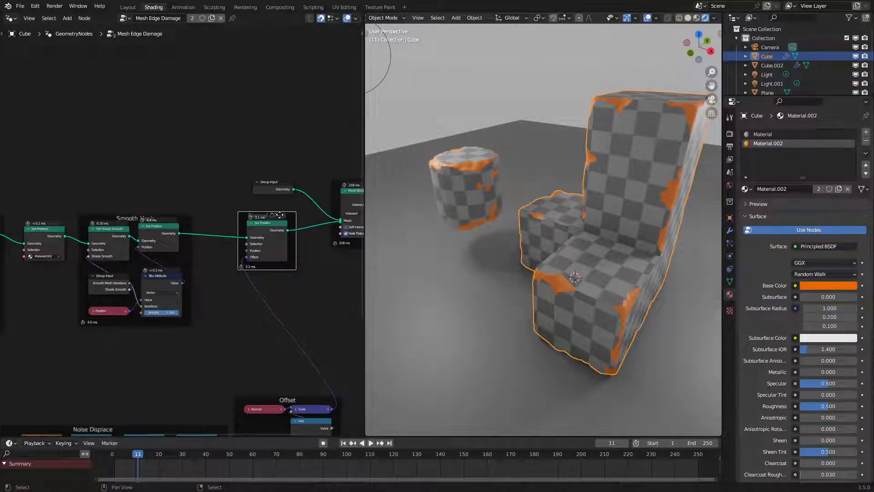
Step: Put the Set Material node after Polycount Safeguard in its own frame and label the frame Set Edge Material
{"action": "middle_click_drag", "start_coordinate": [71, 223], "coordinate": [229, 224]}
{"action": "scroll", "coordinate": [196, 227], "scroll_direction": "up", "scroll_amount": 3}
{"action": "left_click", "coordinate": [204, 237]}
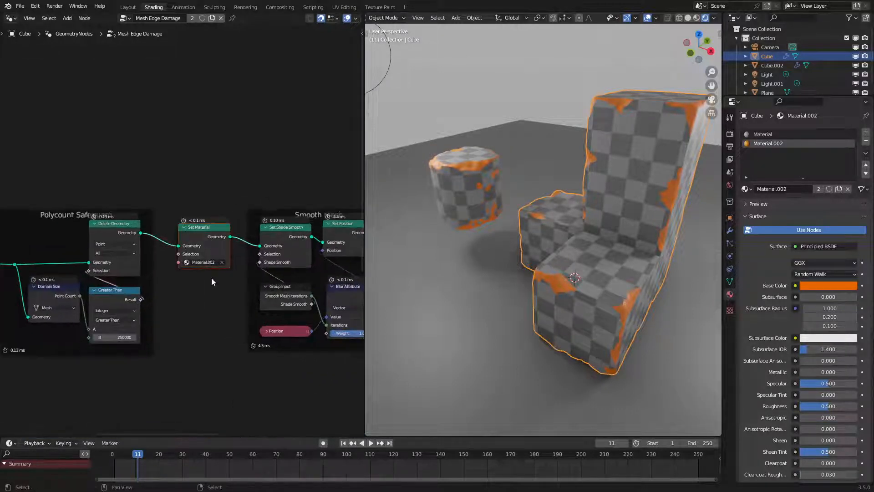
{"action": "middle_click_drag", "start_coordinate": [195, 296], "coordinate": [299, 294]}
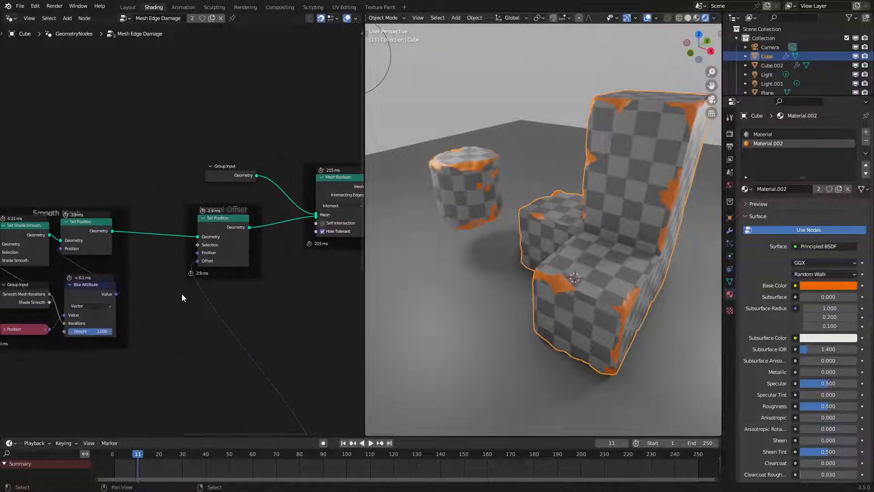
{"action": "middle_click_drag", "start_coordinate": [182, 294], "coordinate": [199, 248]}
{"action": "scroll", "coordinate": [199, 251], "scroll_direction": "up", "scroll_amount": 2}
{"action": "left_click", "coordinate": [264, 238]}
{"action": "key", "text": "F2"}
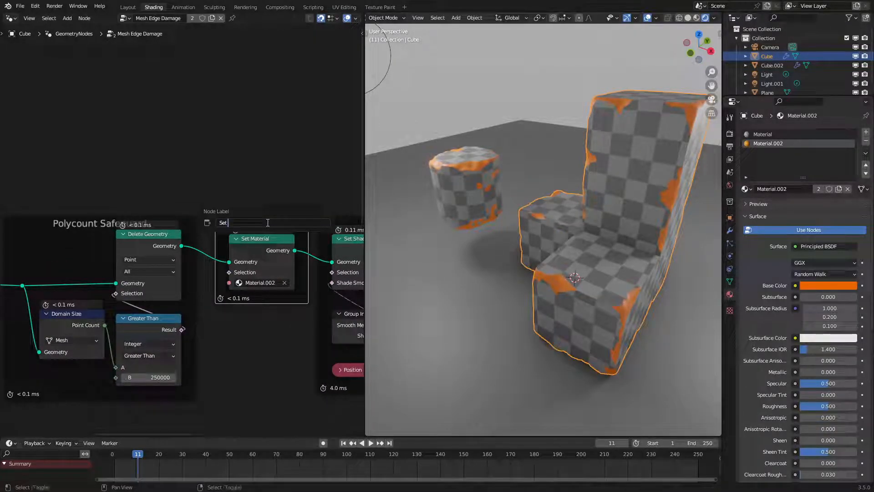
{"action": "type", "text": "Edge Material"}
{"action": "key", "text": "ctrl+a"}
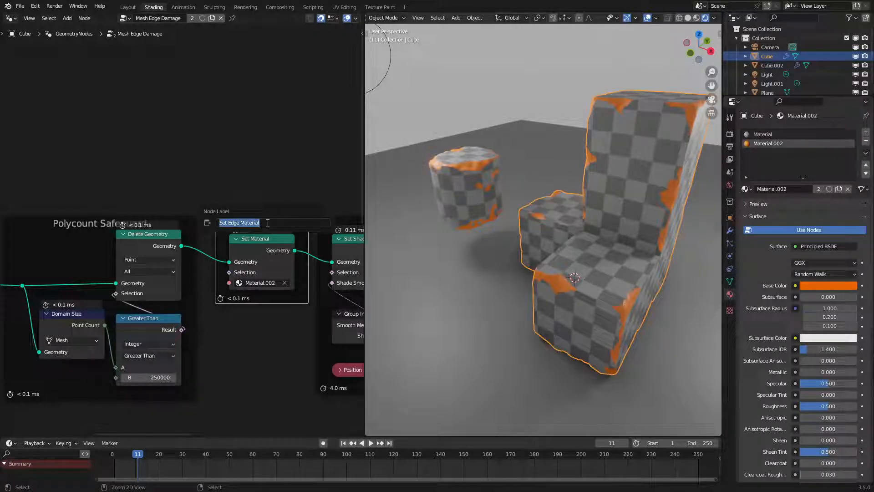
{"action": "key", "text": "Return"}
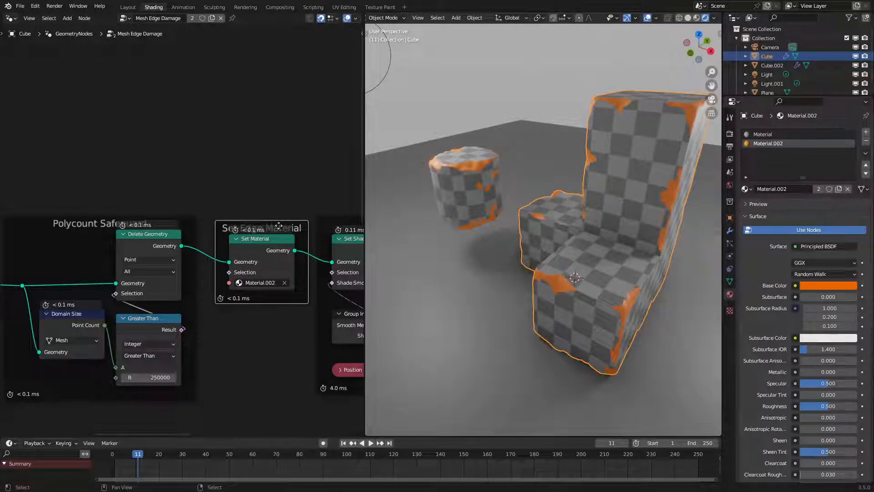
Step: Clear Material.002 from the Set Material node and drive its material from a duplicated Group Input node with unused sockets hidden
{"action": "left_click", "coordinate": [285, 284]}
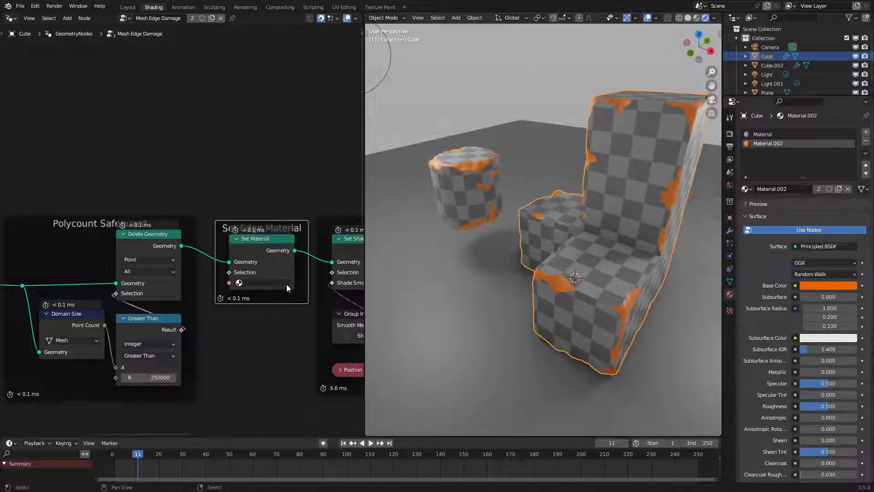
{"action": "scroll", "coordinate": [286, 283], "scroll_direction": "down", "scroll_amount": 6}
{"action": "middle_click_drag", "start_coordinate": [222, 260], "coordinate": [348, 244]}
{"action": "left_click", "coordinate": [10, 262]}
{"action": "key", "text": "shift+d"}
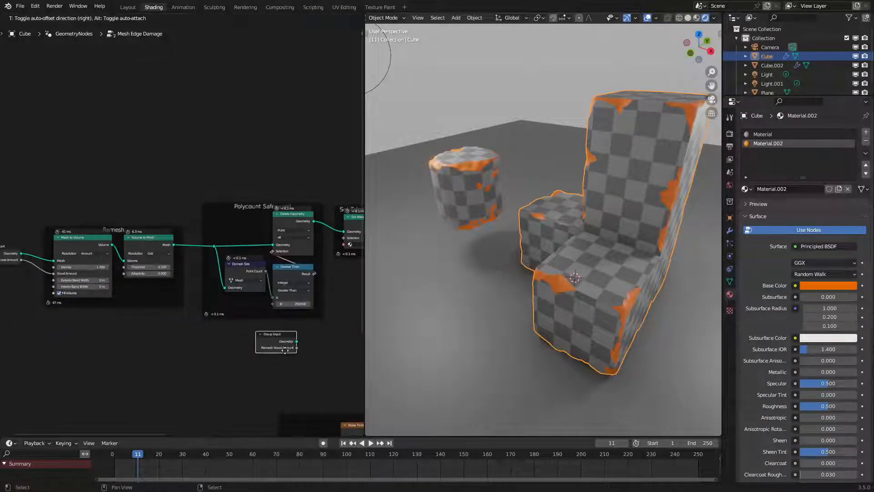
{"action": "left_click", "coordinate": [288, 348]}
{"action": "middle_click_drag", "start_coordinate": [289, 348], "coordinate": [139, 302]}
{"action": "key", "text": "ctrl+h"}
{"action": "left_click_drag", "start_coordinate": [146, 398], "coordinate": [200, 198]}
{"action": "key", "text": "ctrl+h"}
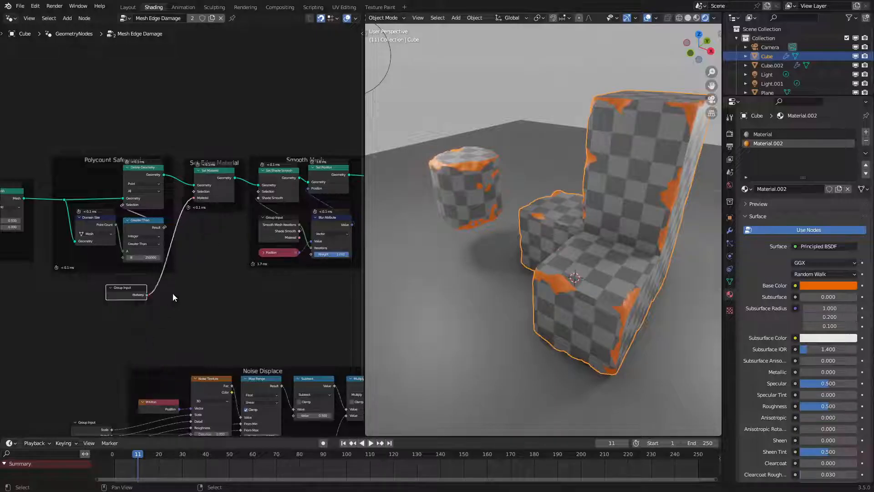
Step: Rename the new material input of the node group to Edge Material
{"action": "key", "text": "n"}
{"action": "scroll", "coordinate": [305, 77], "scroll_direction": "down", "scroll_amount": 5}
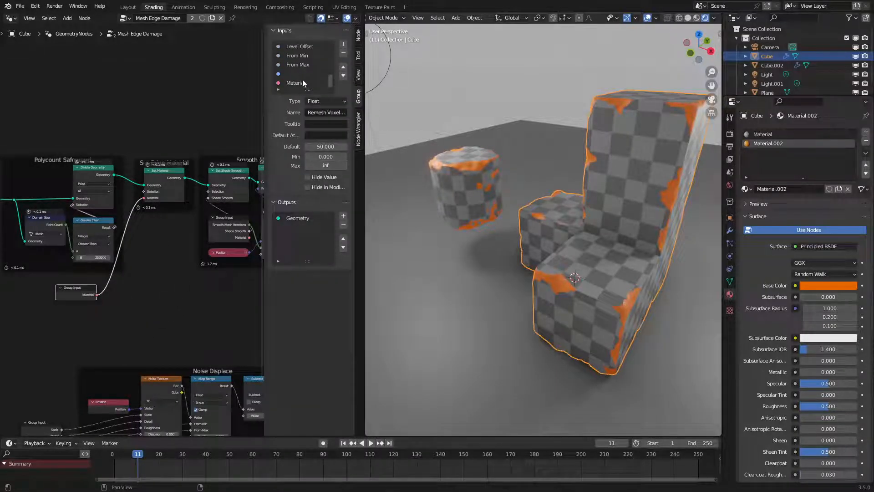
{"action": "double_click", "coordinate": [302, 82]}
{"action": "type", "text": "Set Edge Material"}
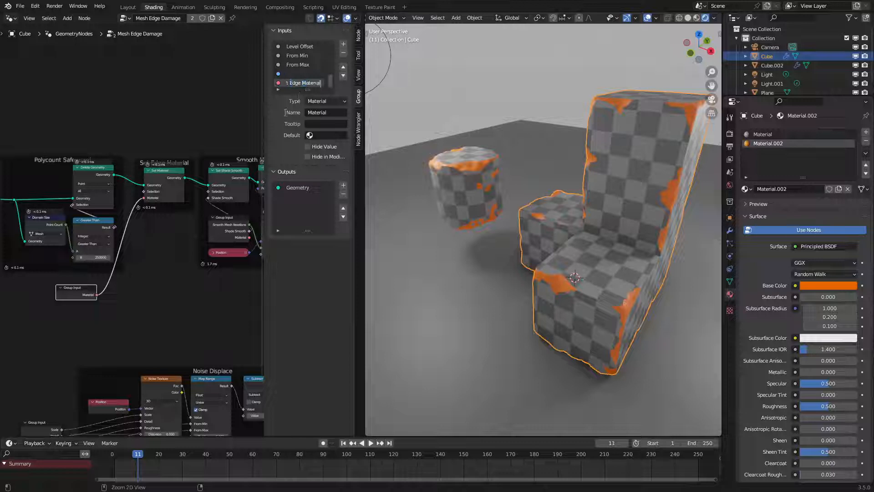
{"action": "key", "text": "Return"}
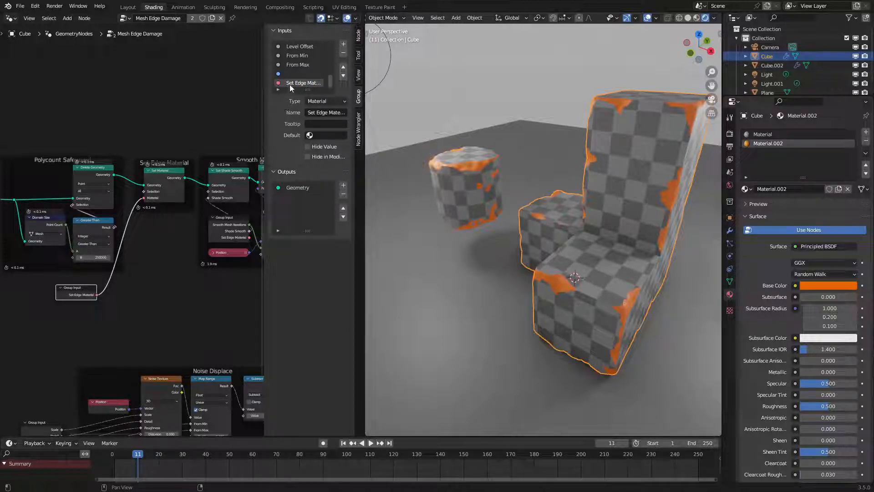
{"action": "double_click", "coordinate": [290, 84]}
{"action": "left_click", "coordinate": [290, 83]}
{"action": "type", "text": "S"}
{"action": "left_click", "coordinate": [272, 151]}
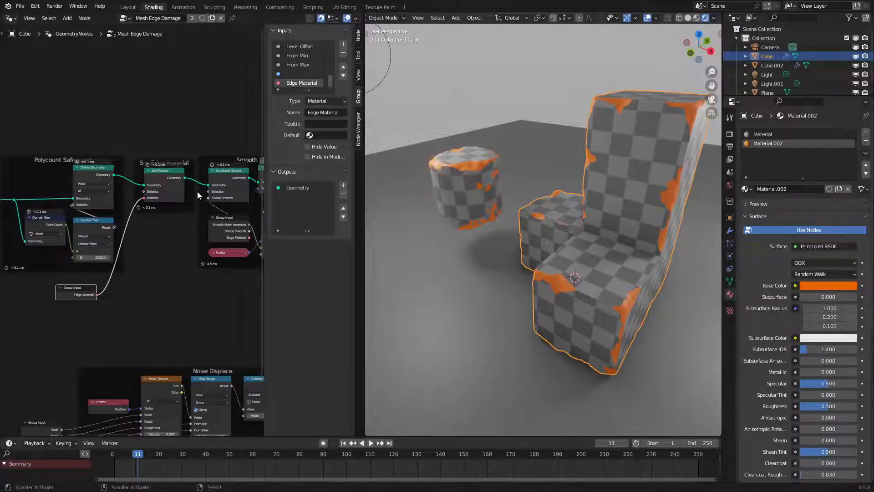
Step: Place the Edge Material Group Input node inside the Set Edge Material frame, beneath the Set Material node
{"action": "key", "text": "n"}
{"action": "key", "text": "g"}
{"action": "left_click", "coordinate": [221, 227]}
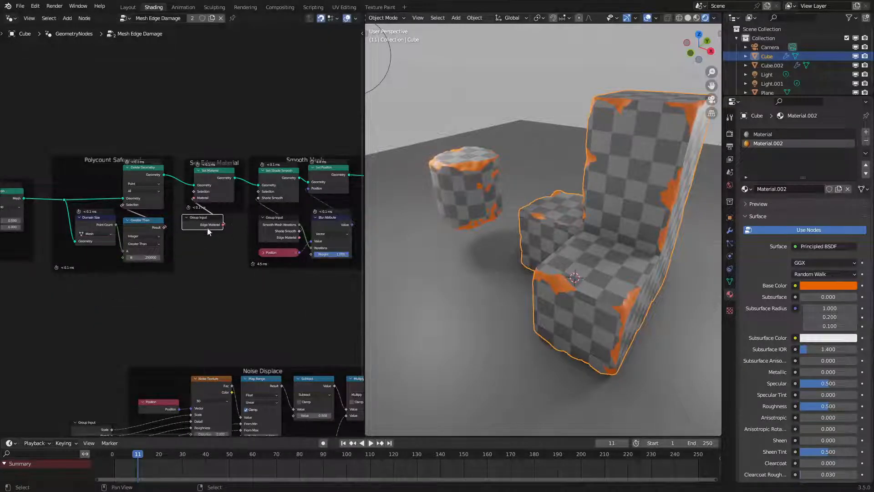
{"action": "left_click_drag", "start_coordinate": [204, 218], "coordinate": [215, 214]}
Step: Reorder the Edge Material group input to directly below Geometry and assign Material.002 to it in the modifier
{"action": "left_click", "coordinate": [730, 231]}
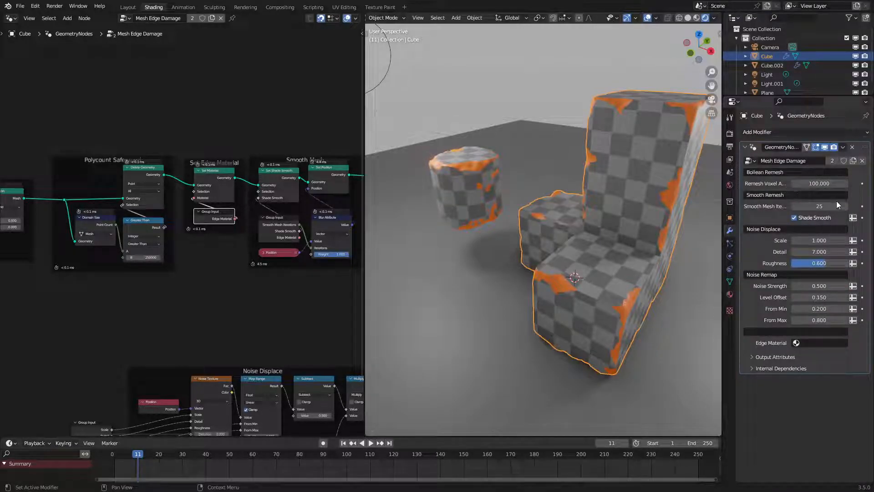
{"action": "left_click", "coordinate": [814, 345]}
{"action": "key", "text": "n"}
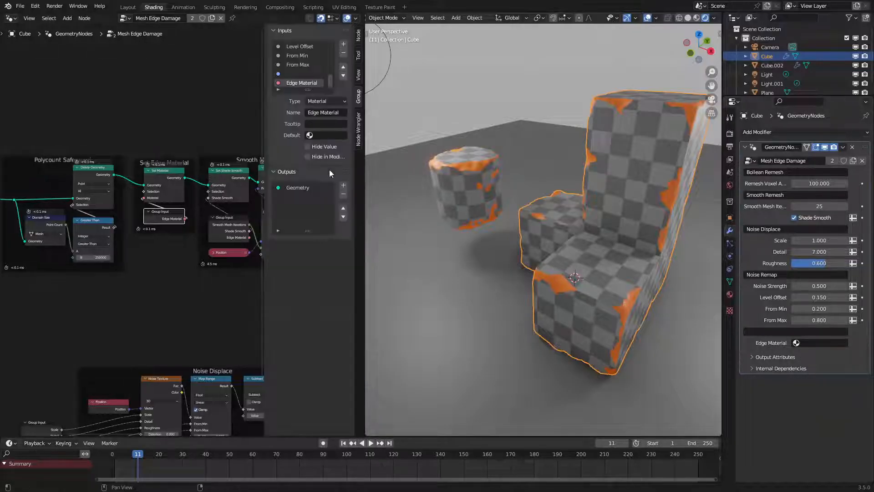
{"action": "left_click", "coordinate": [343, 67]}
{"action": "left_click", "coordinate": [342, 68]}
{"action": "left_click", "coordinate": [343, 67]}
{"action": "left_click", "coordinate": [343, 68]}
{"action": "left_click", "coordinate": [343, 67]}
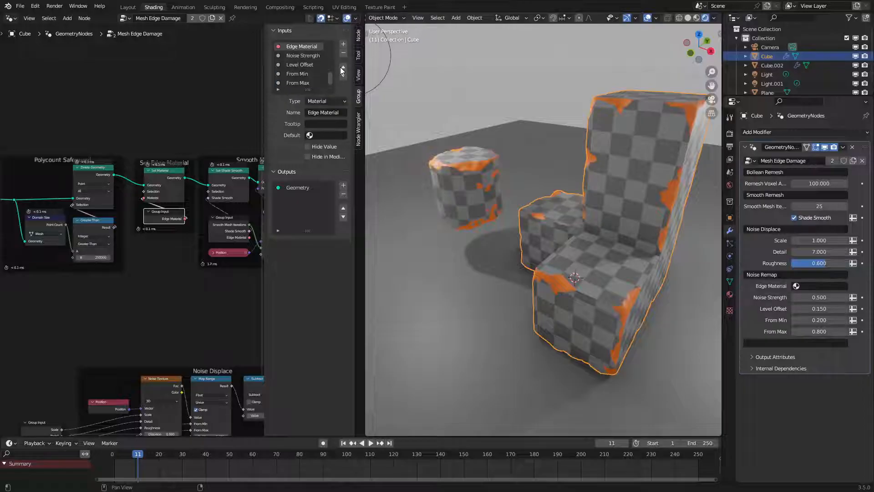
{"action": "left_click", "coordinate": [343, 67]}
{"action": "left_click", "coordinate": [343, 68]}
{"action": "left_click", "coordinate": [343, 68]}
{"action": "left_click", "coordinate": [343, 67]}
{"action": "left_click", "coordinate": [343, 68]}
{"action": "left_click", "coordinate": [343, 67]}
{"action": "left_click", "coordinate": [342, 68]}
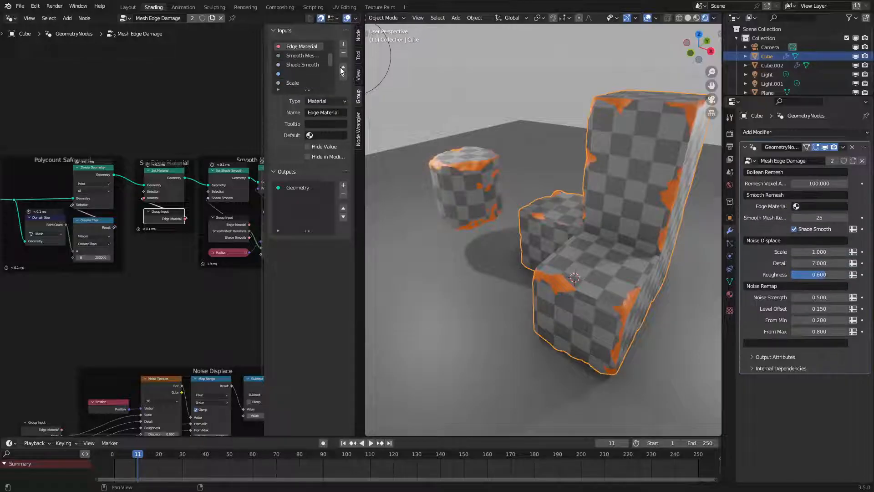
{"action": "left_click", "coordinate": [343, 68]}
{"action": "left_click", "coordinate": [342, 67]}
{"action": "left_click", "coordinate": [343, 68]}
{"action": "left_click", "coordinate": [343, 68]}
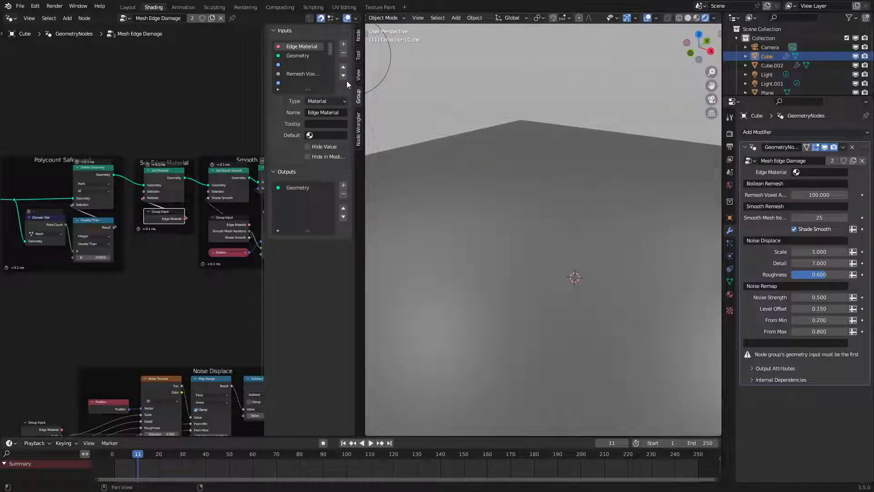
{"action": "left_click", "coordinate": [345, 76]}
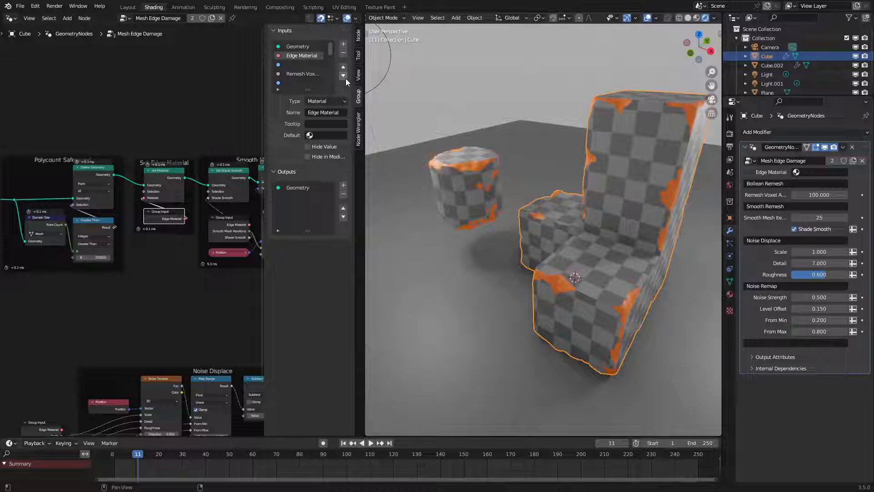
{"action": "left_click", "coordinate": [836, 171]}
{"action": "left_click", "coordinate": [790, 210]}
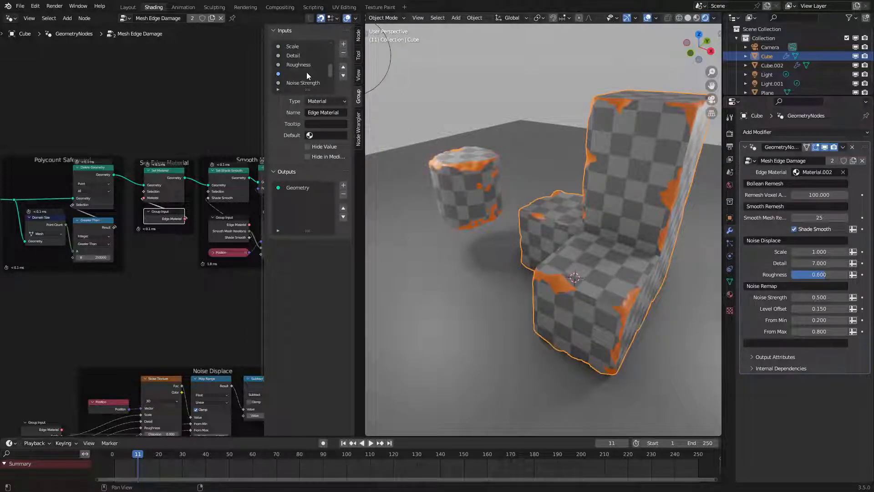
Step: Reorder the last blank string input so it sits directly above Edge Material in the group inputs
{"action": "left_click", "coordinate": [344, 68]}
{"action": "left_click", "coordinate": [344, 68]}
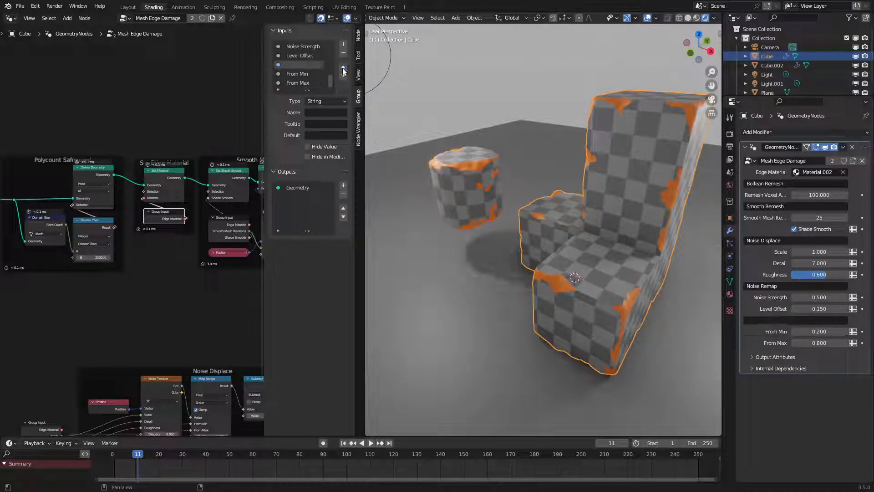
{"action": "left_click", "coordinate": [343, 68]}
{"action": "left_click", "coordinate": [343, 68]}
{"action": "left_click", "coordinate": [344, 68]}
{"action": "left_click", "coordinate": [343, 68]}
{"action": "left_click", "coordinate": [343, 68]}
{"action": "left_click", "coordinate": [343, 68]}
{"action": "left_click", "coordinate": [343, 68]}
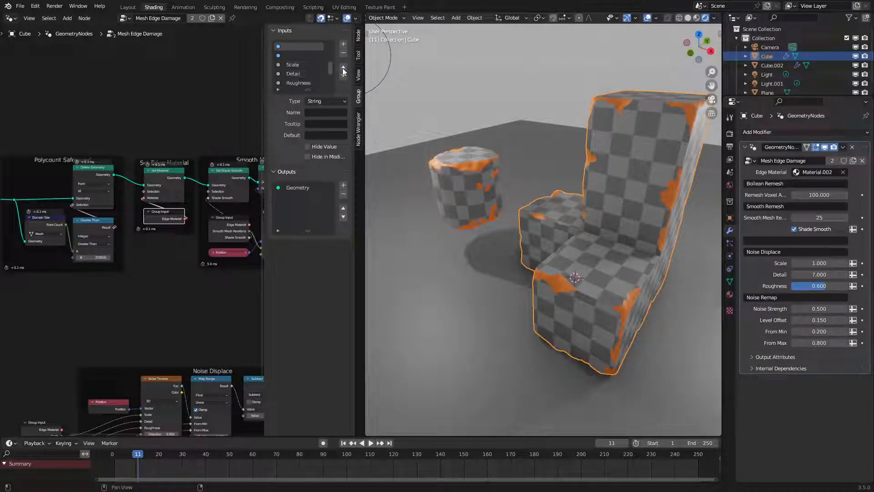
{"action": "left_click", "coordinate": [344, 68]}
{"action": "left_click", "coordinate": [343, 68]}
{"action": "left_click", "coordinate": [343, 67]}
{"action": "left_click", "coordinate": [343, 68]}
{"action": "left_click", "coordinate": [343, 68]}
{"action": "left_click", "coordinate": [343, 68]}
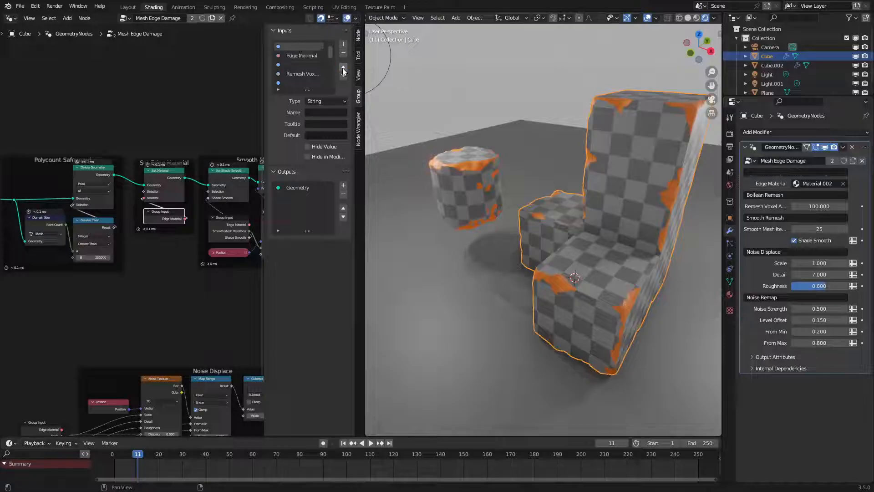
Step: Enter Edge Material as the blank string input's default and as its header text in the modifier
{"action": "double_click", "coordinate": [302, 56]}
{"action": "key", "text": "ctrl+c"}
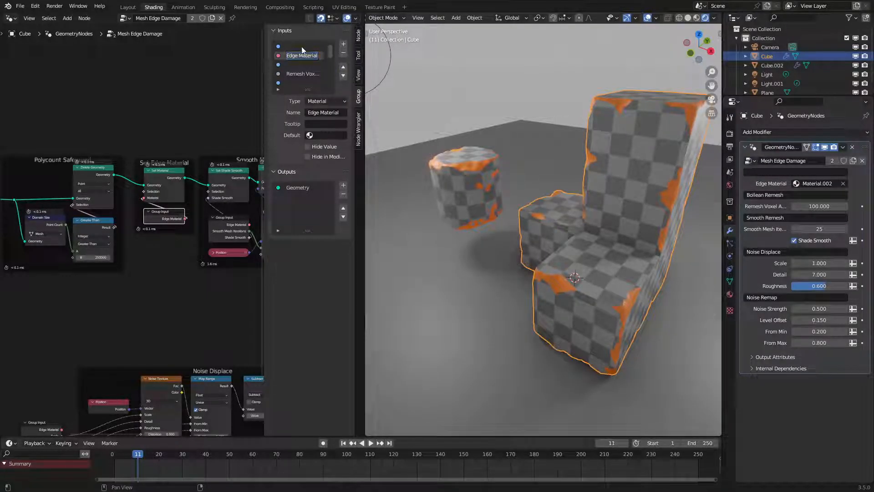
{"action": "left_click", "coordinate": [302, 47]}
{"action": "left_click", "coordinate": [324, 135]}
{"action": "key", "text": "ctrl+v"}
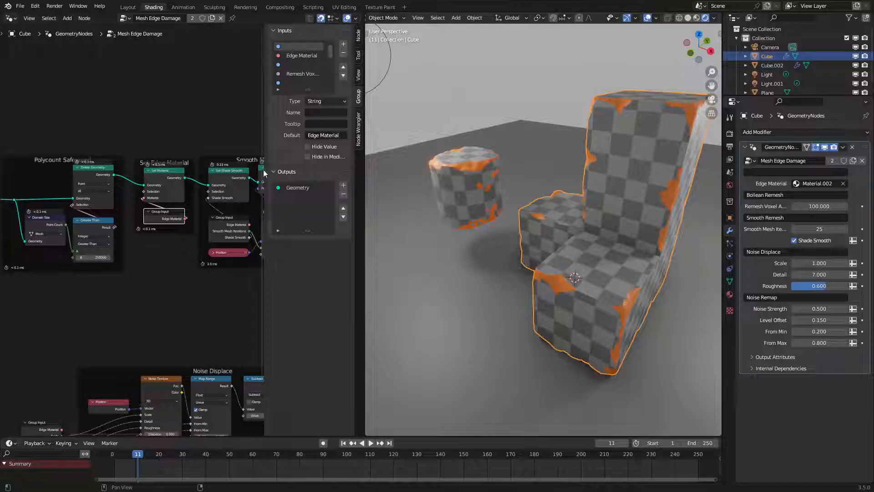
{"action": "left_click", "coordinate": [204, 110]}
{"action": "key", "text": "n"}
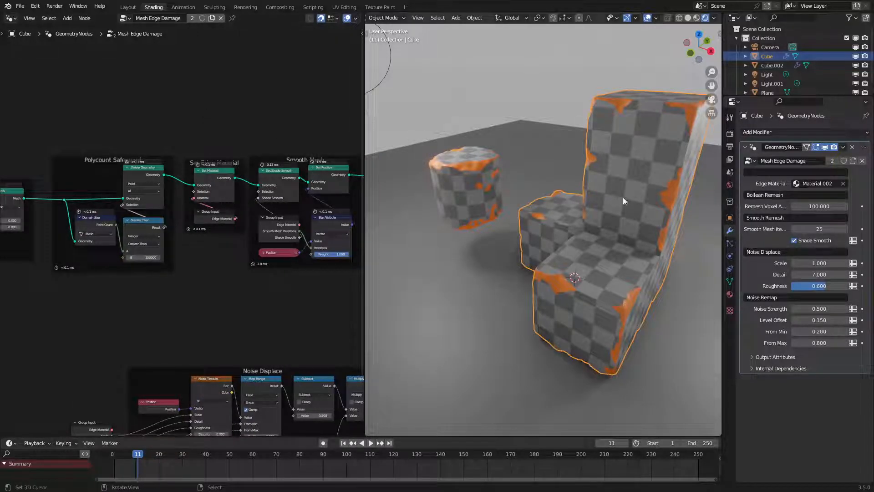
{"action": "key", "text": "ctrl+v"}
{"action": "key", "text": "Return"}
{"action": "middle_click_drag", "start_coordinate": [237, 211], "coordinate": [129, 241], "text": "ctrl"}
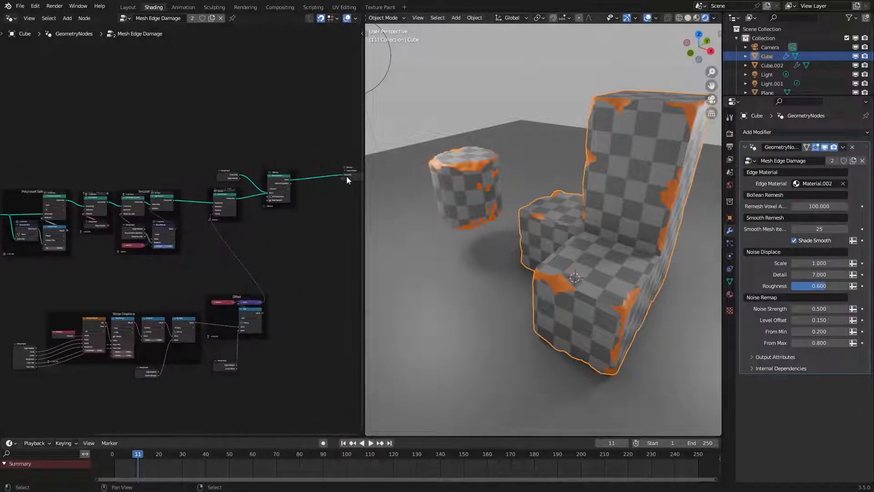
Step: Move the Group Output node closer to the Mesh Boolean node and label the frame around Mesh Boolean as Boolean
{"action": "left_click_drag", "start_coordinate": [346, 176], "coordinate": [313, 183]}
{"action": "middle_click_drag", "start_coordinate": [292, 205], "coordinate": [288, 252]}
{"action": "left_click", "coordinate": [293, 238]}
{"action": "key", "text": "F2"}
{"action": "type", "text": "Boolean"}
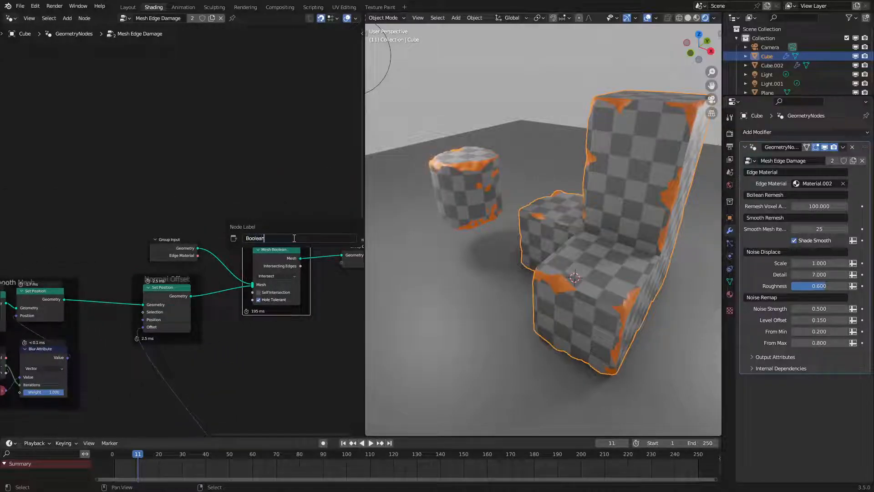
{"action": "key", "text": "Return"}
Step: Select all Group Input nodes by type and hide their unused sockets
{"action": "scroll", "coordinate": [182, 248], "scroll_direction": "down", "scroll_amount": 6}
{"action": "middle_click_drag", "start_coordinate": [107, 262], "coordinate": [351, 234]}
{"action": "middle_click_drag", "start_coordinate": [227, 318], "coordinate": [296, 277]}
{"action": "scroll", "coordinate": [259, 276], "scroll_direction": "up", "scroll_amount": 1}
{"action": "left_click_drag", "start_coordinate": [73, 215], "coordinate": [80, 225]}
{"action": "key", "text": "shift+g"}
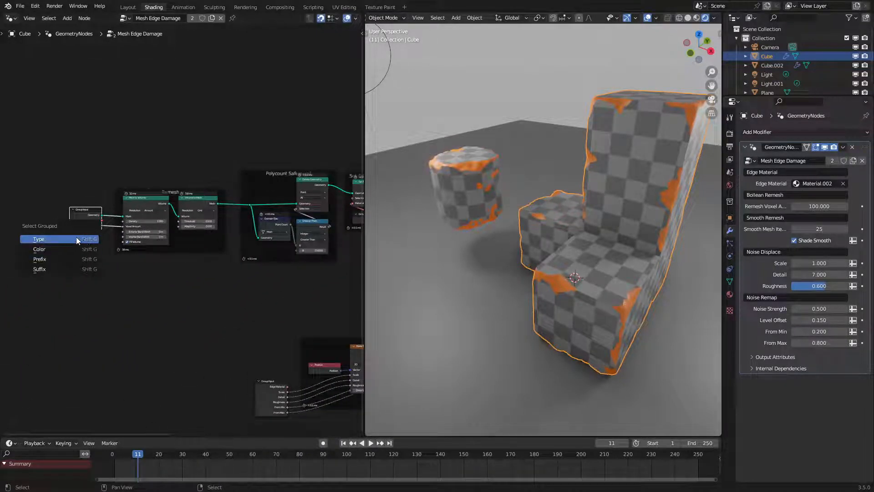
{"action": "left_click", "coordinate": [76, 240]}
{"action": "middle_click_drag", "start_coordinate": [349, 291], "coordinate": [114, 234]}
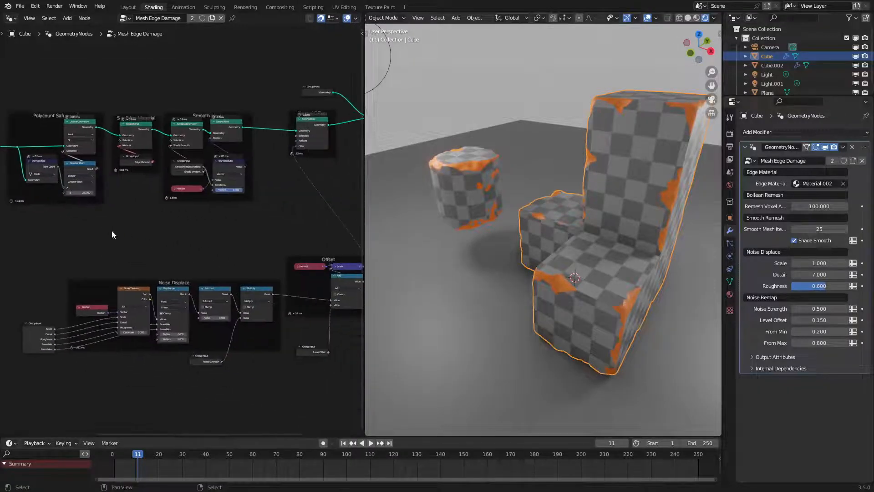
{"action": "middle_click_drag", "start_coordinate": [187, 229], "coordinate": [240, 280]}
{"action": "scroll", "coordinate": [106, 235], "scroll_direction": "up", "scroll_amount": 3}
{"action": "scroll", "coordinate": [248, 187], "scroll_direction": "down", "scroll_amount": 4}
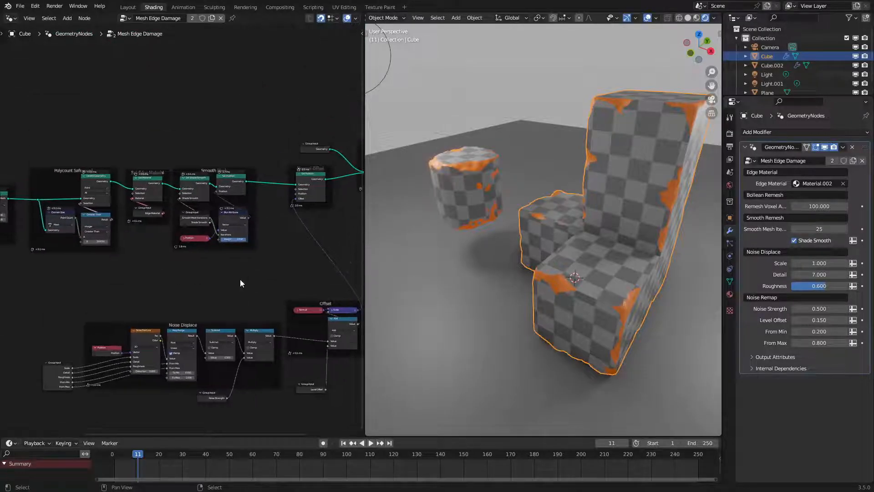
Step: Select the floor plane and add two centred loop cuts to it in Edit Mode
{"action": "middle_click_drag", "start_coordinate": [495, 224], "coordinate": [614, 186]}
{"action": "key", "text": "KP_0"}
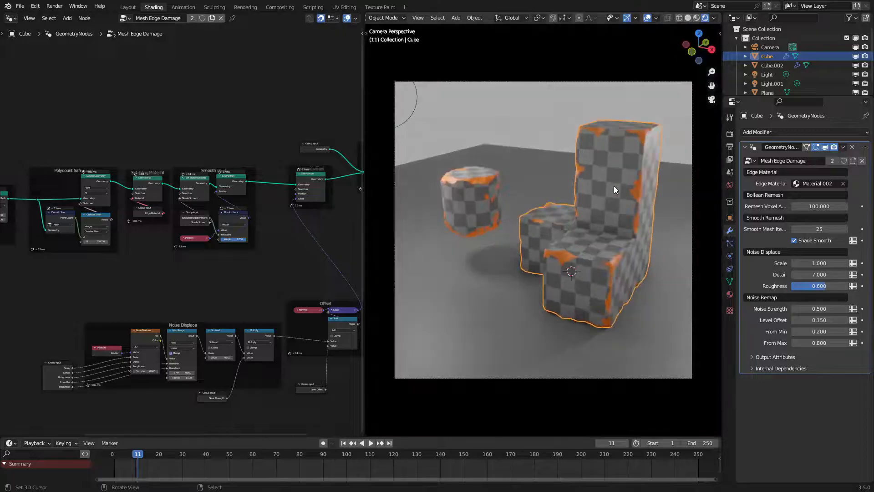
{"action": "left_click", "coordinate": [422, 119]}
{"action": "middle_click_drag", "start_coordinate": [423, 118], "coordinate": [682, 206]}
{"action": "right_click", "coordinate": [683, 182]}
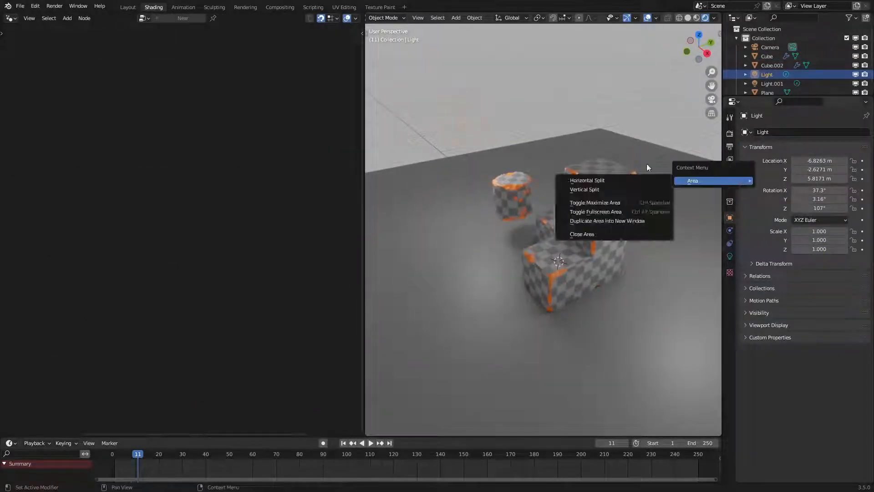
{"action": "right_click", "coordinate": [591, 135]}
{"action": "key", "text": "Tab"}
{"action": "scroll", "coordinate": [591, 136], "scroll_direction": "down", "scroll_amount": 5}
{"action": "key", "text": "ctrl+r"}
{"action": "left_click", "coordinate": [536, 179]}
{"action": "right_click", "coordinate": [536, 178]}
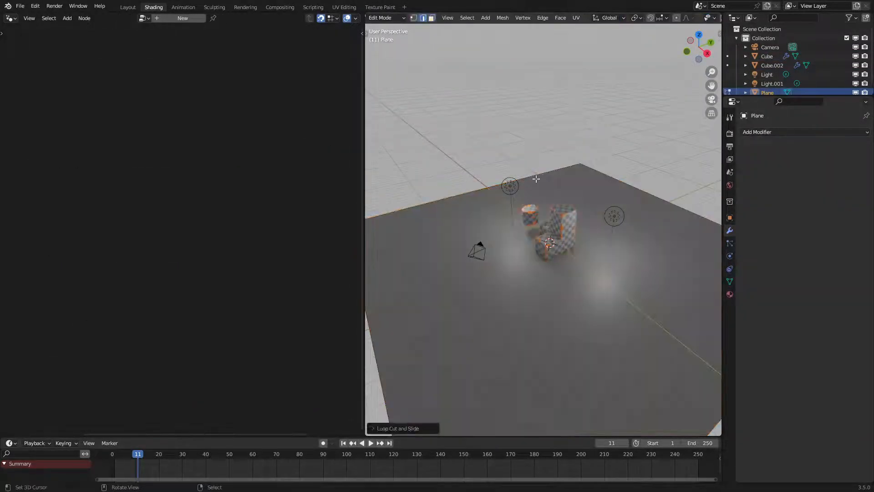
{"action": "key", "text": "ctrl+r"}
{"action": "left_click", "coordinate": [578, 187]}
{"action": "right_click", "coordinate": [578, 186]}
Step: Raise the plane's rear edge along Z to form a backdrop wall and return to Object Mode
{"action": "right_click", "coordinate": [637, 194]}
{"action": "middle_click_drag", "start_coordinate": [641, 228], "coordinate": [634, 351]}
{"action": "key", "text": "g"}
{"action": "key", "text": "z"}
{"action": "left_click", "coordinate": [609, 147]}
{"action": "middle_click_drag", "start_coordinate": [610, 141], "coordinate": [655, 191]}
{"action": "key", "text": "Tab"}
Step: Add a Subdivision Surface modifier to the plane and set its viewport level to 2
{"action": "left_click", "coordinate": [782, 133]}
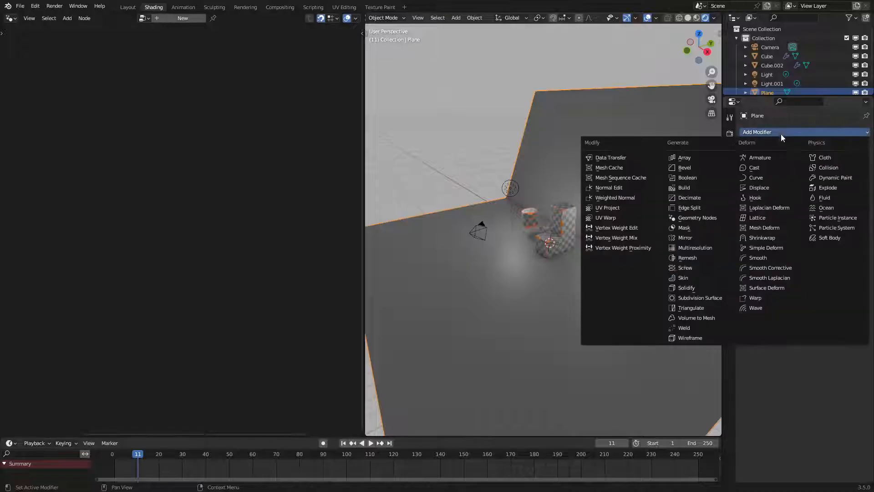
{"action": "left_click", "coordinate": [699, 297]}
{"action": "double_click", "coordinate": [824, 172]}
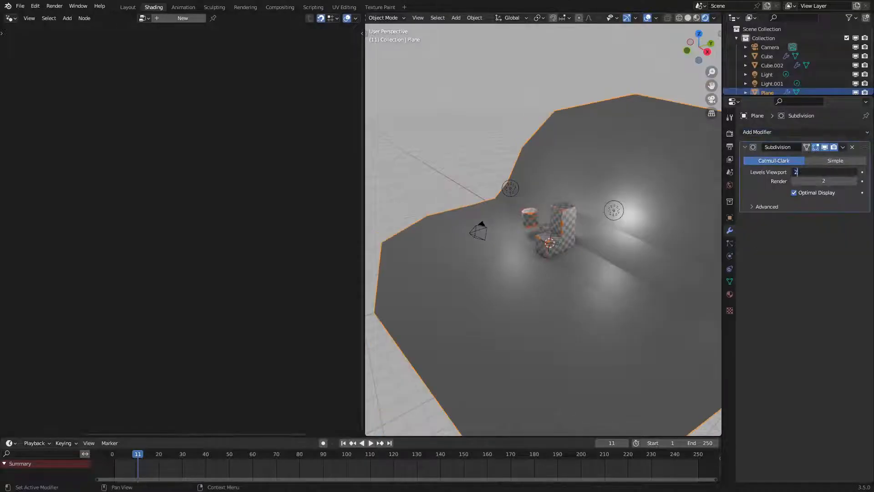
{"action": "type", "text": "2"}
{"action": "key", "text": "Return"}
Step: Crease all outer boundary edges of the backdrop plane with a value of 1 so its corners stay sharp
{"action": "right_click", "coordinate": [569, 259]}
{"action": "left_click", "coordinate": [578, 253]}
{"action": "key", "text": "Tab"}
{"action": "scroll", "coordinate": [579, 236], "scroll_direction": "down", "scroll_amount": 3}
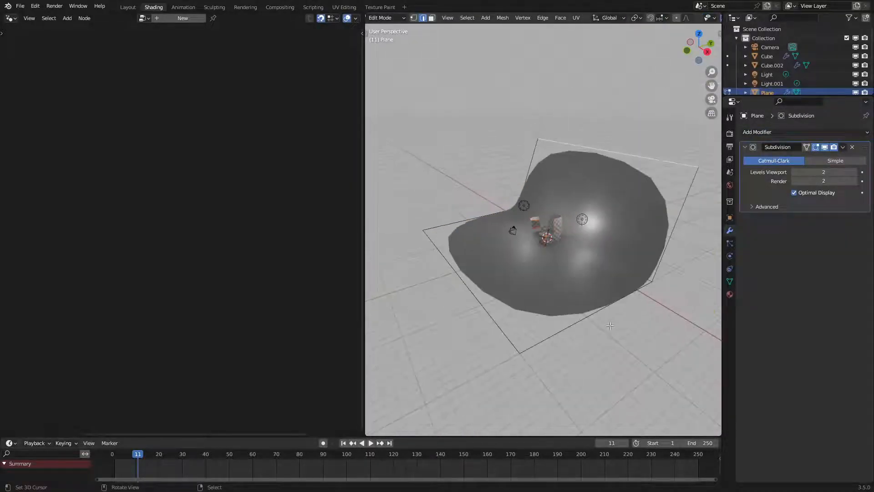
{"action": "key", "text": "a"}
{"action": "key", "text": "alt+a"}
{"action": "right_click", "coordinate": [587, 320], "text": "alt"}
{"action": "right_click", "coordinate": [480, 319], "text": "alt+shift"}
{"action": "right_click", "coordinate": [481, 219], "text": "alt+shift"}
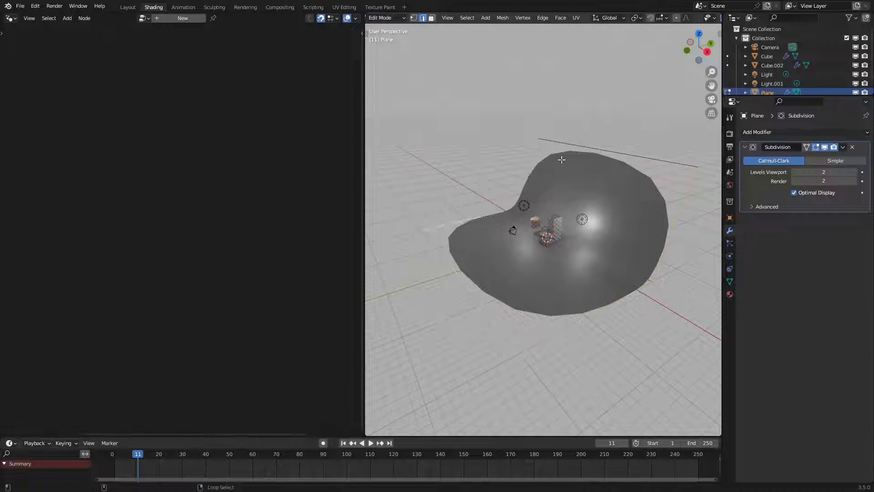
{"action": "right_click", "coordinate": [566, 153], "text": "alt+shift"}
{"action": "key", "text": "shift+e"}
{"action": "type", "text": "1"}
{"action": "key", "text": "Return"}
{"action": "key", "text": "Tab"}
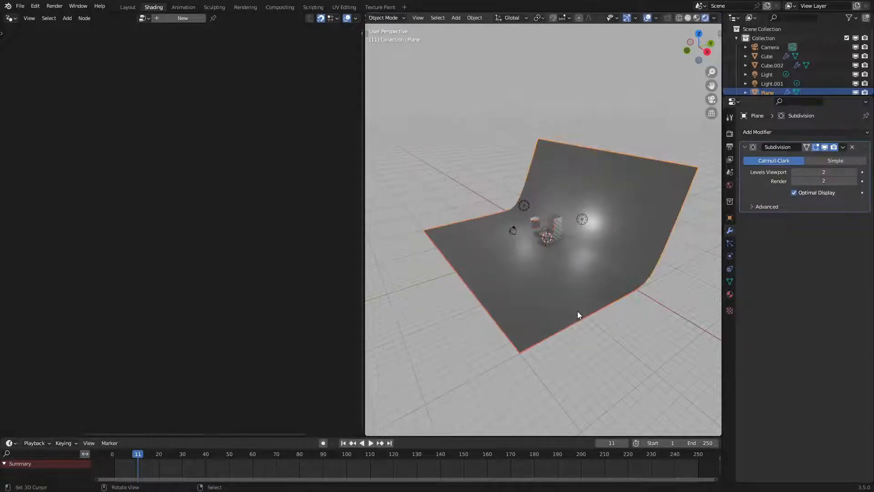
Step: In top view, rotate the backdrop about 15° around Z and reposition it horizontally to fill the camera background
{"action": "key", "text": "KP_7"}
{"action": "key", "text": "r"}
{"action": "key", "text": "z"}
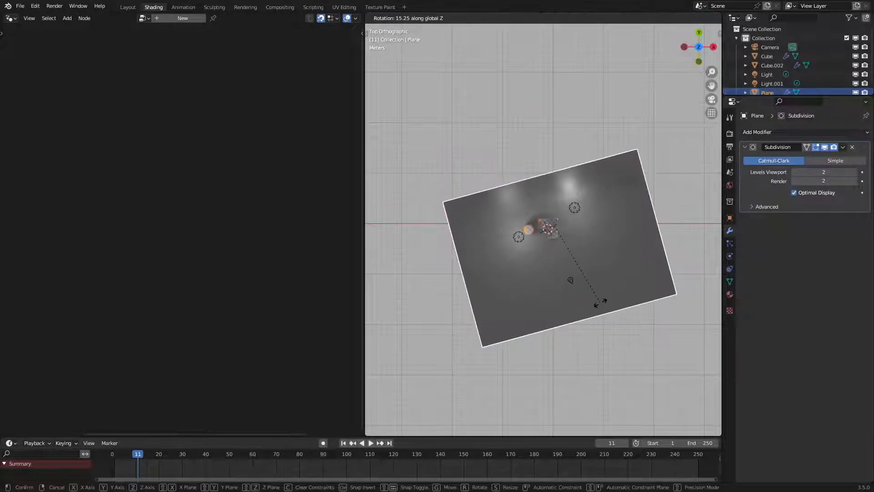
{"action": "left_click", "coordinate": [600, 303]}
{"action": "key", "text": "g"}
{"action": "key", "text": "shift+z"}
{"action": "left_click", "coordinate": [586, 284]}
{"action": "key", "text": "KP_0"}
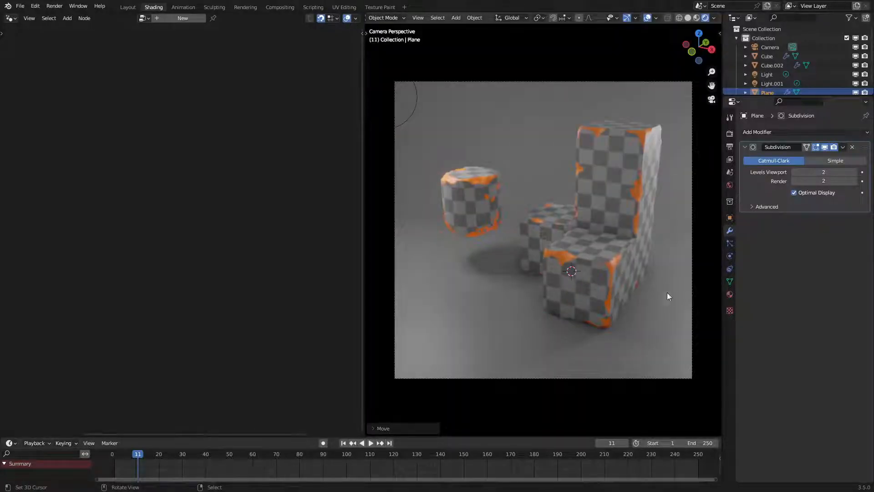
Step: Set the backdrop's Material.001 base color to bright red with Hue 0.005, Saturation 1 and Value 1, and its Roughness to 1
{"action": "left_click", "coordinate": [730, 294]}
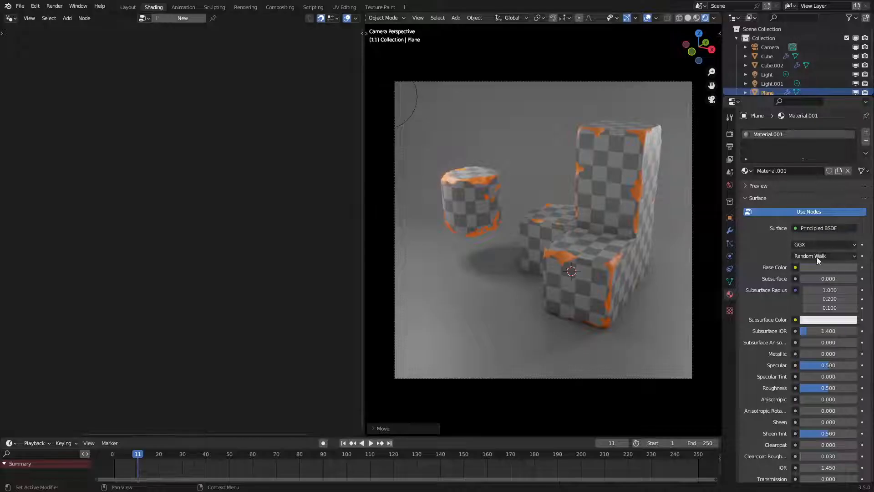
{"action": "left_click", "coordinate": [810, 267]}
{"action": "left_click", "coordinate": [825, 142]}
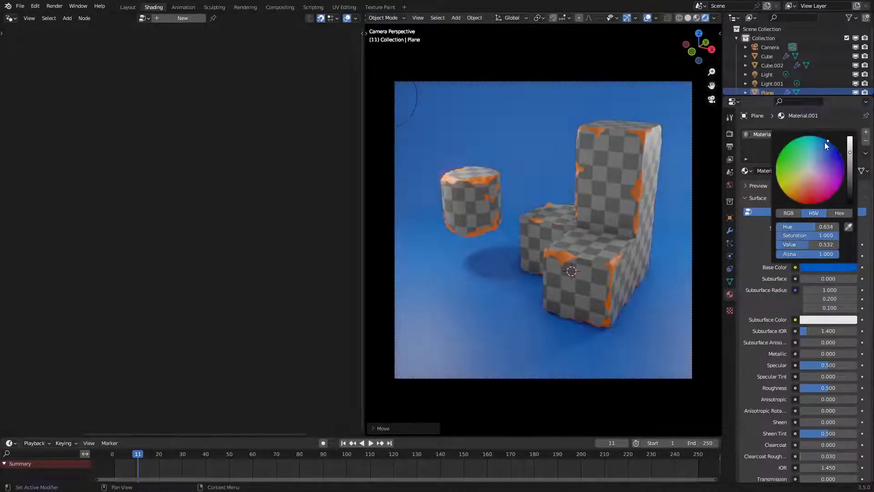
{"action": "scroll", "coordinate": [824, 142], "scroll_direction": "up", "scroll_amount": 10}
{"action": "mouse_move", "coordinate": [824, 142]}
{"action": "left_mouse_down"}
{"action": "mouse_move", "coordinate": [803, 201]}
{"action": "mouse_move", "coordinate": [795, 201]}
{"action": "left_mouse_up"}
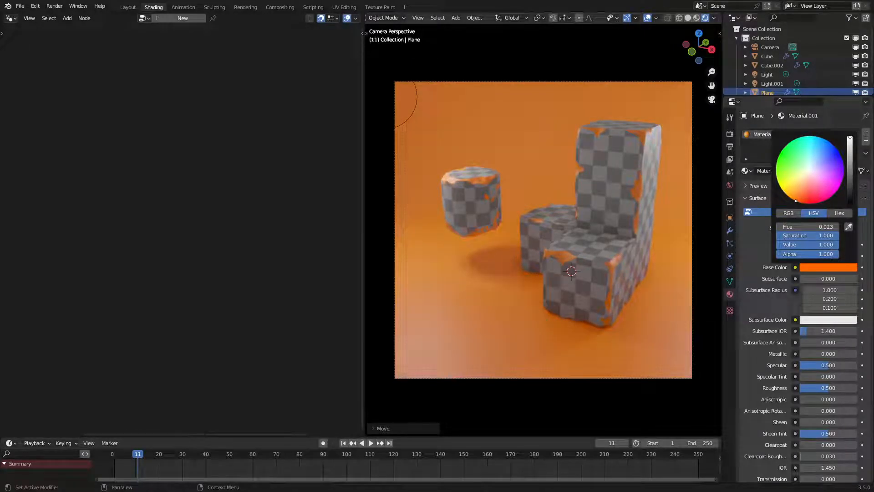
{"action": "mouse_move", "coordinate": [795, 201]}
{"action": "left_mouse_down"}
{"action": "mouse_move", "coordinate": [801, 186]}
{"action": "mouse_move", "coordinate": [780, 153]}
{"action": "mouse_move", "coordinate": [777, 177]}
{"action": "mouse_move", "coordinate": [799, 202]}
{"action": "mouse_move", "coordinate": [790, 198]}
{"action": "mouse_move", "coordinate": [813, 204]}
{"action": "left_mouse_up"}
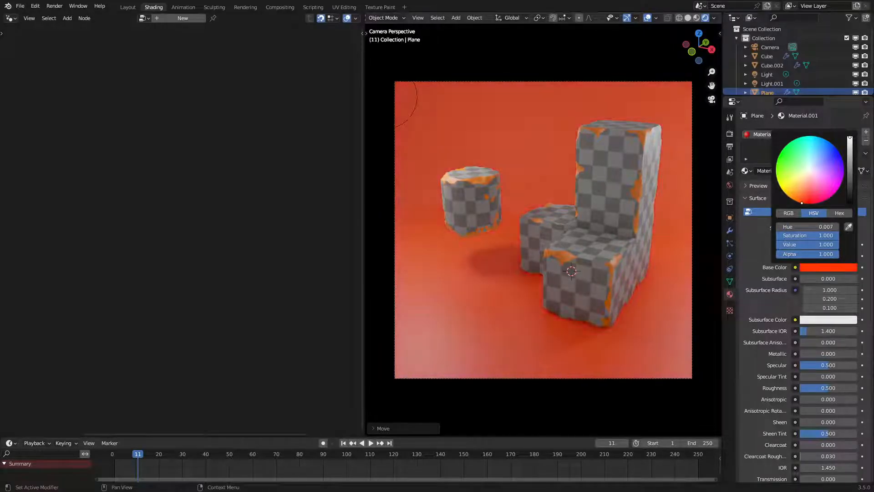
{"action": "left_click_drag", "start_coordinate": [826, 387], "coordinate": [856, 388]}
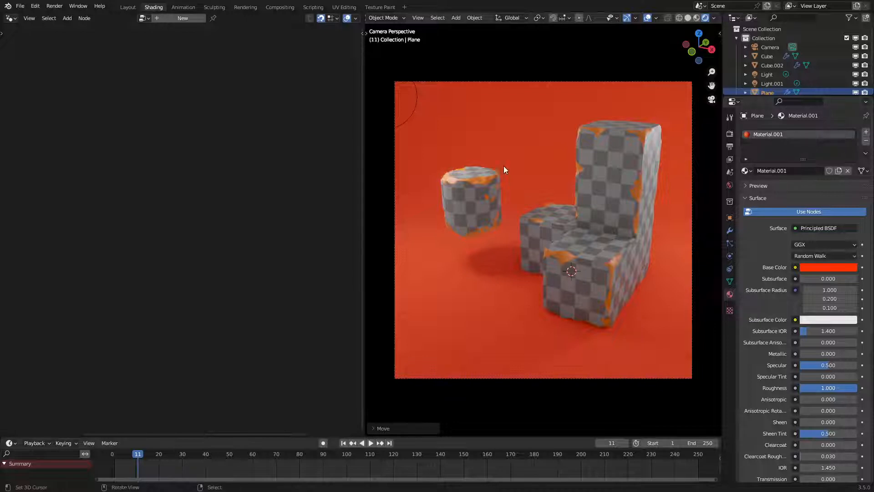
Step: Duplicate the point light and place the copy above and behind the chair-shaped mesh
{"action": "key", "text": "KP_0"}
{"action": "left_click", "coordinate": [436, 139]}
{"action": "key", "text": "shift+d"}
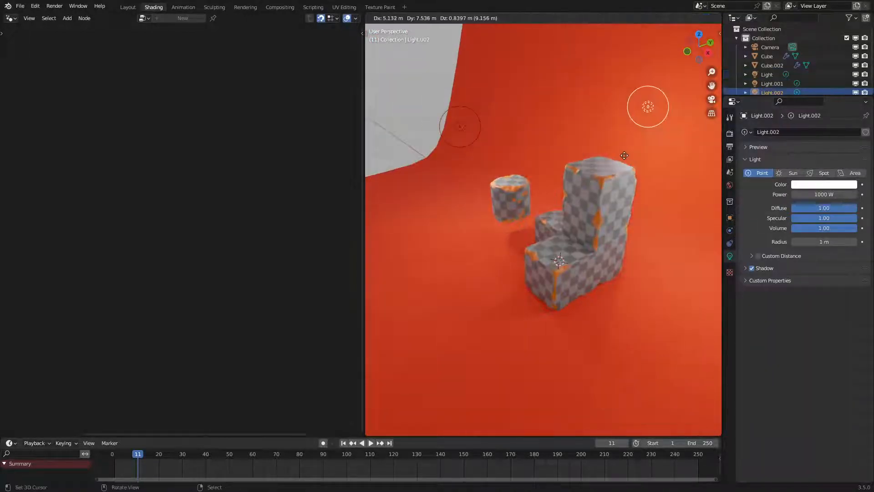
{"action": "left_click", "coordinate": [591, 157]}
{"action": "middle_click_drag", "start_coordinate": [591, 157], "coordinate": [633, 167]}
{"action": "key", "text": "KP_0"}
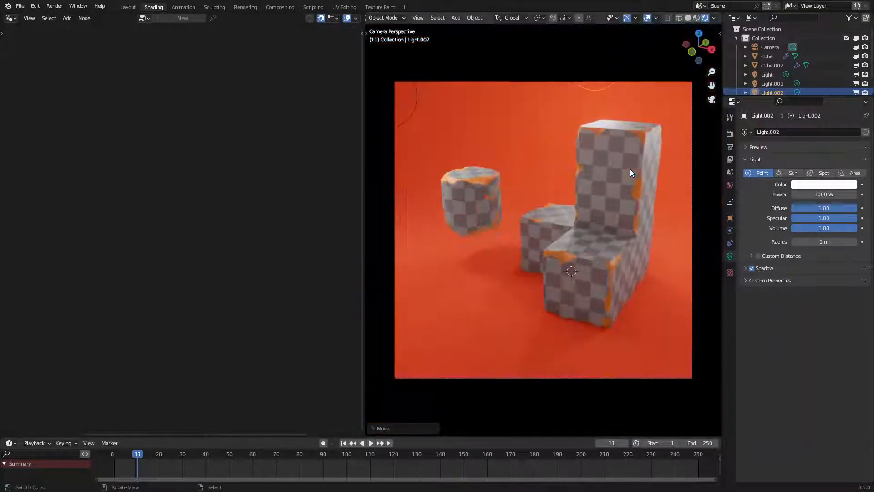
Step: Try a power of 5000 W on the duplicated point light
{"action": "double_click", "coordinate": [819, 194]}
{"action": "type", "text": "5000"}
{"action": "key", "text": "Return"}
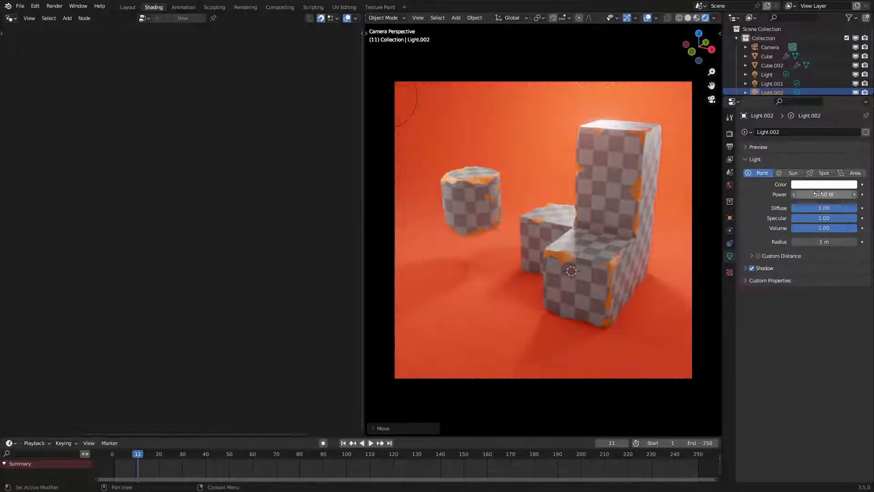
Step: Set the Saturation of the backdrop material's base color to 0 to make it white
{"action": "left_click", "coordinate": [519, 328]}
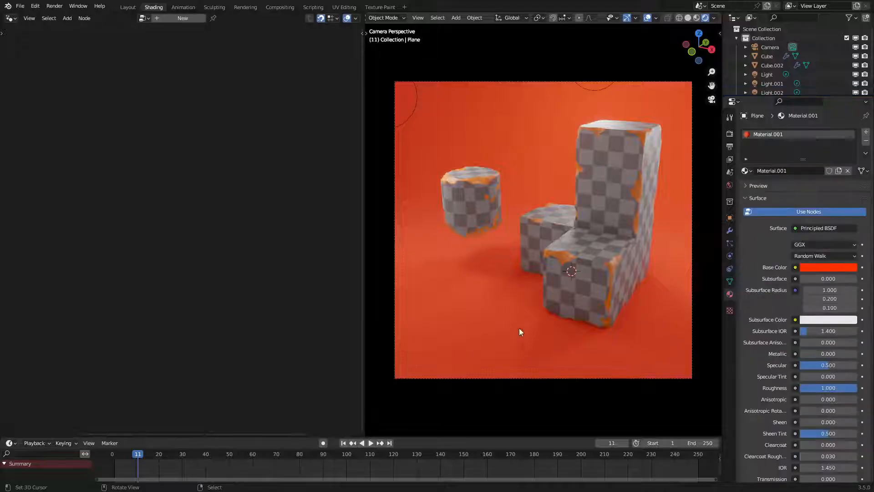
{"action": "left_click", "coordinate": [823, 267]}
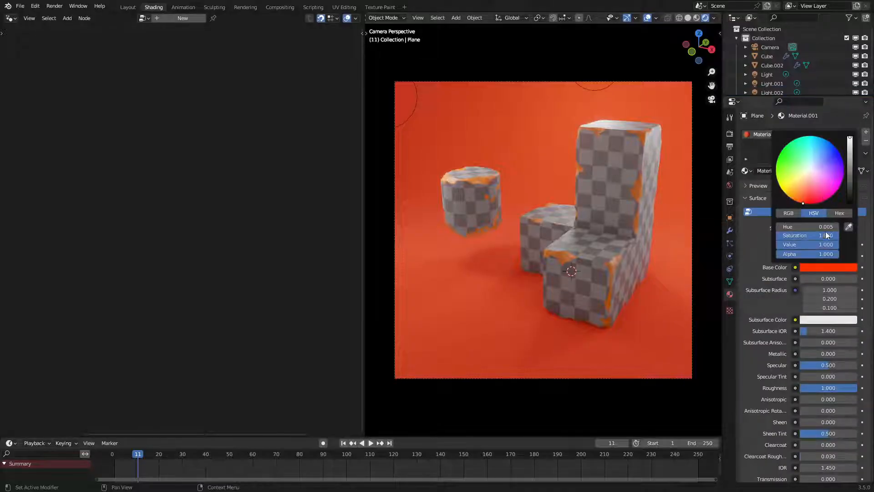
{"action": "left_click_drag", "start_coordinate": [825, 235], "coordinate": [792, 236]}
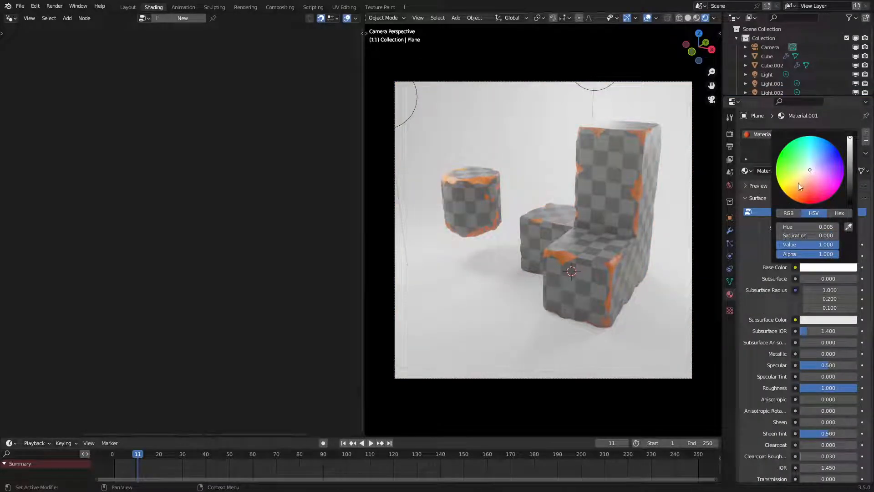
Step: Reposition the camera so the objects sit slightly lower in the frame, and turn off Bloom in the render settings
{"action": "left_click", "coordinate": [770, 47]}
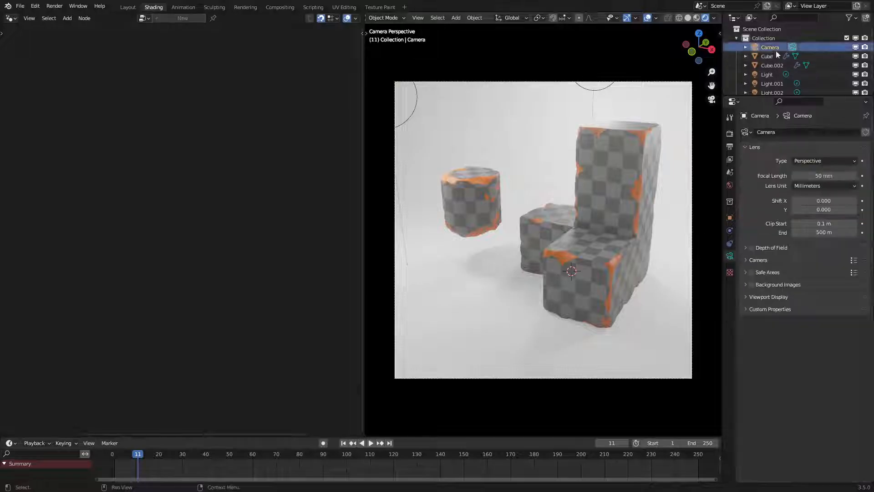
{"action": "key", "text": "g"}
{"action": "left_click", "coordinate": [628, 244]}
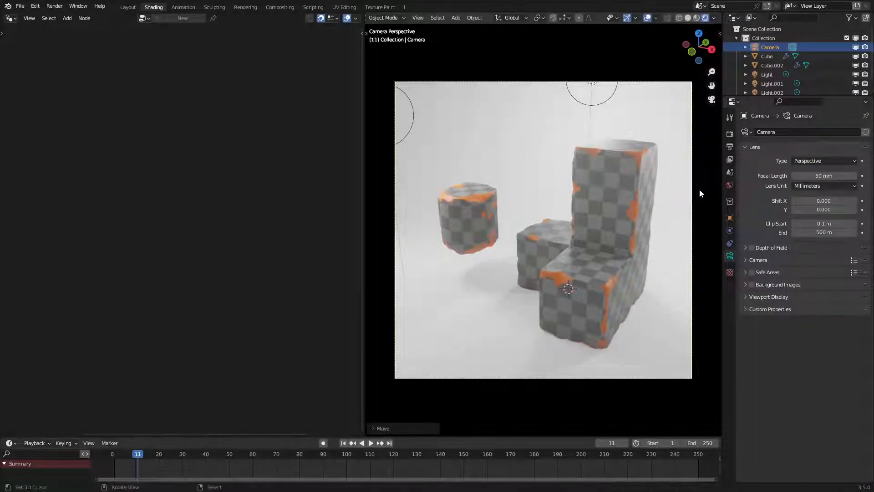
{"action": "left_click", "coordinate": [730, 133]}
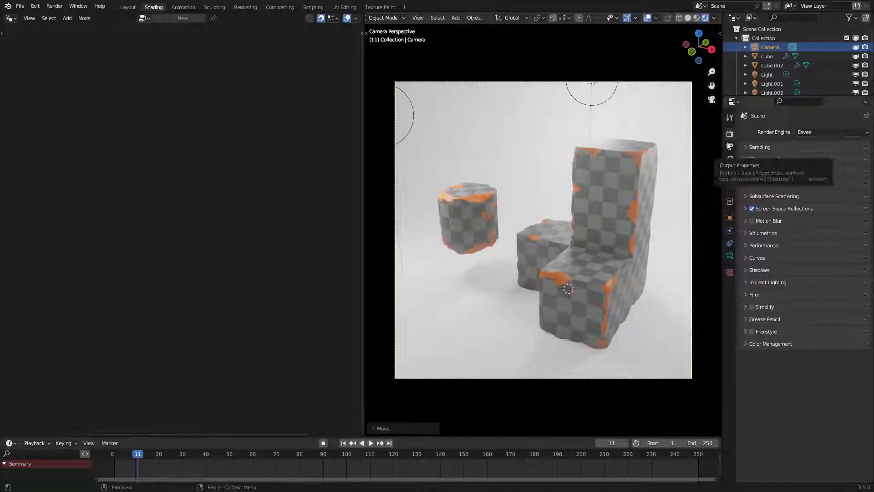
{"action": "left_click", "coordinate": [751, 172]}
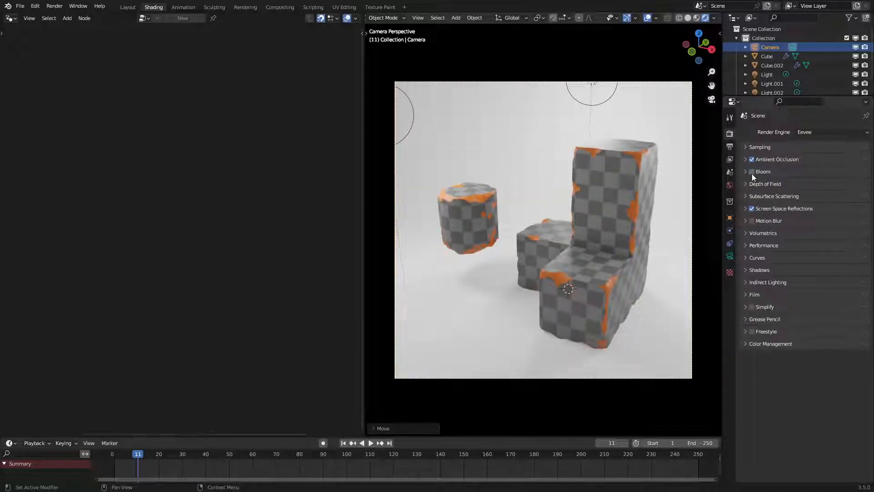
Step: Shift Light.002 slightly to the right in the camera view and set its radius to 0 m
{"action": "left_click", "coordinate": [586, 103]}
{"action": "key", "text": "g"}
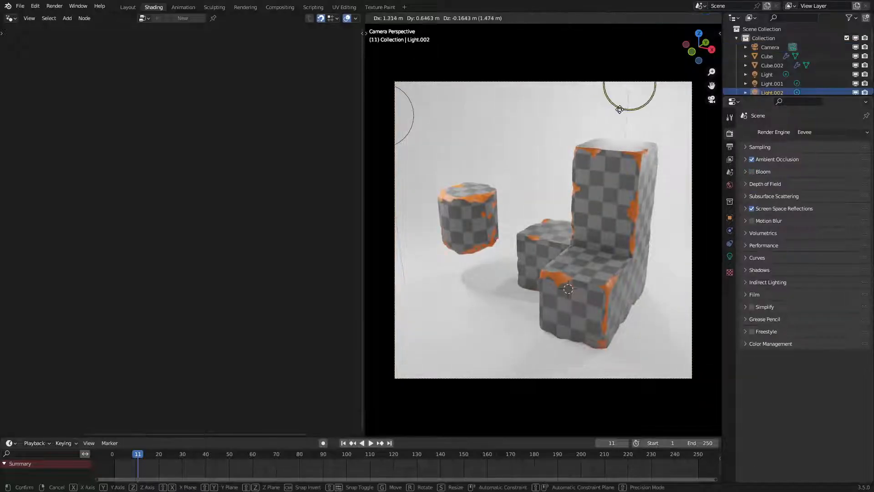
{"action": "left_click", "coordinate": [610, 109]}
{"action": "left_click", "coordinate": [730, 256]}
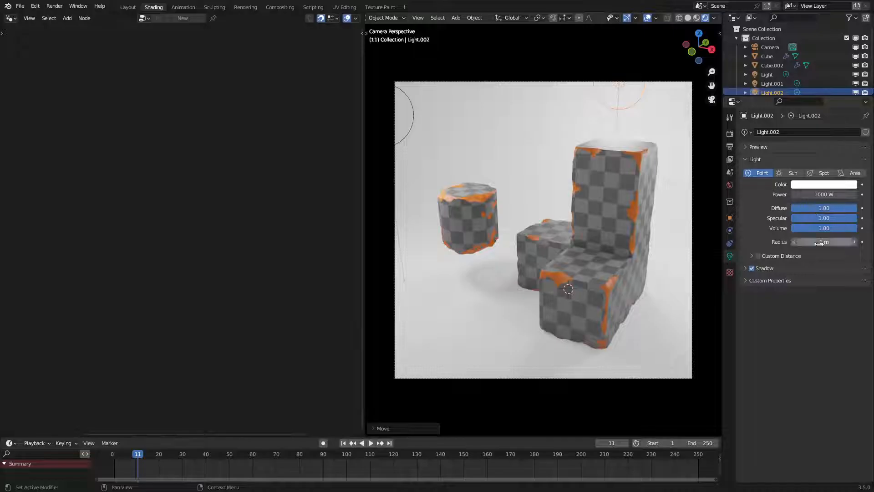
{"action": "left_click_drag", "start_coordinate": [820, 243], "coordinate": [799, 244]}
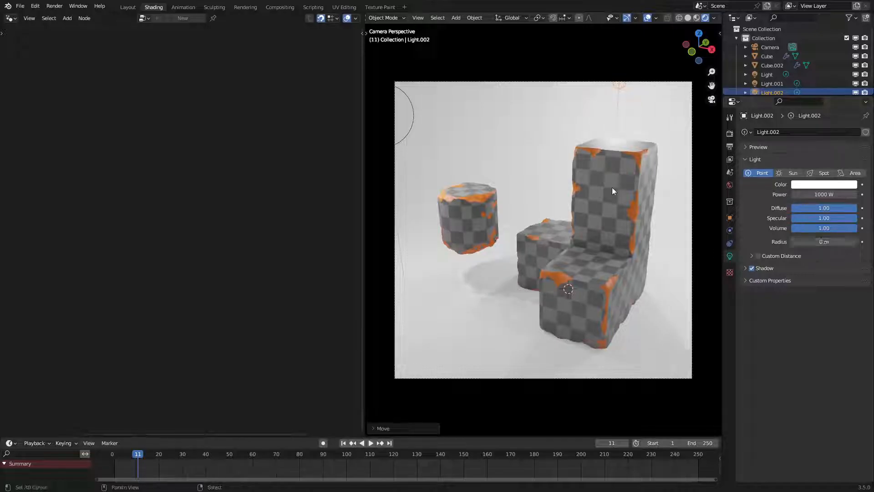
Step: Select the cylinder-like Cube.002 and examine its damaged edges up close
{"action": "left_click", "coordinate": [458, 231]}
{"action": "right_click", "coordinate": [465, 199]}
{"action": "left_click", "coordinate": [465, 200]}
{"action": "right_click", "coordinate": [403, 132]}
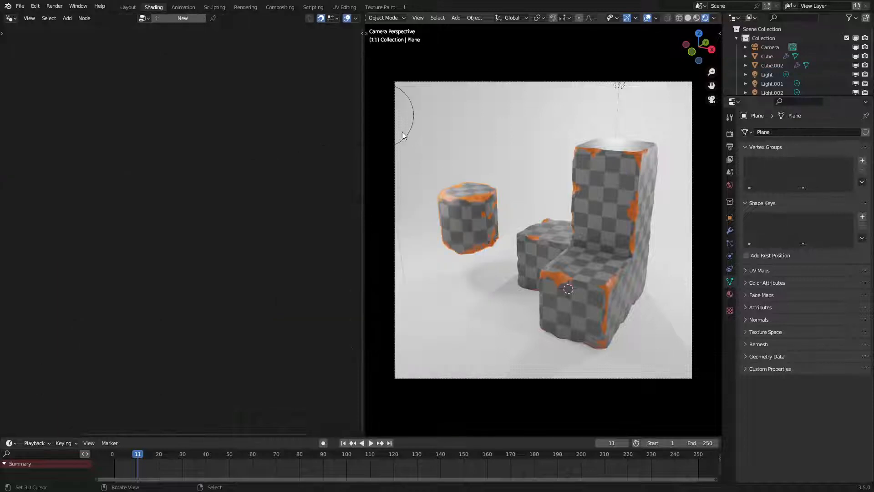
{"action": "right_click", "coordinate": [455, 223]}
{"action": "scroll", "coordinate": [439, 206], "scroll_direction": "up", "scroll_amount": 5}
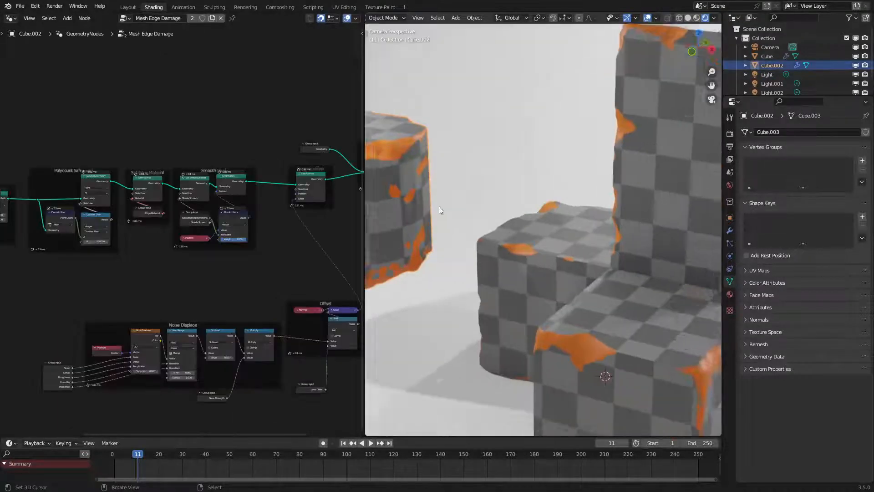
{"action": "middle_click_drag", "start_coordinate": [439, 206], "coordinate": [613, 229], "text": "shift"}
{"action": "scroll", "coordinate": [584, 215], "scroll_direction": "up", "scroll_amount": 5}
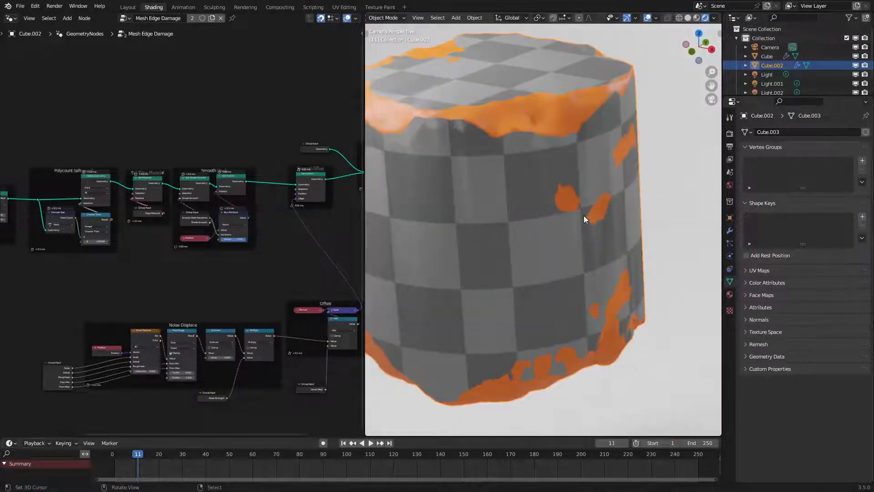
Step: Examine Cube.002's damaged edges and mesh density, comparing wireframe, solid and material preview shading
{"action": "key", "text": "z"}
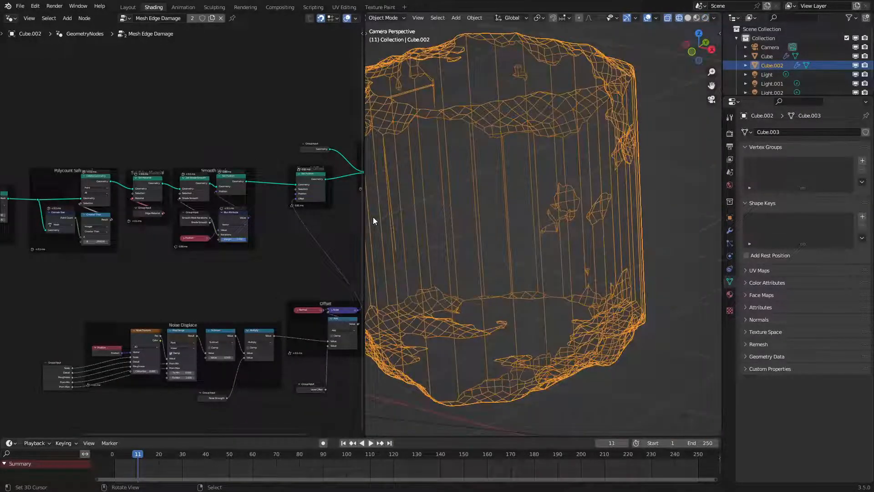
{"action": "key", "text": "z"}
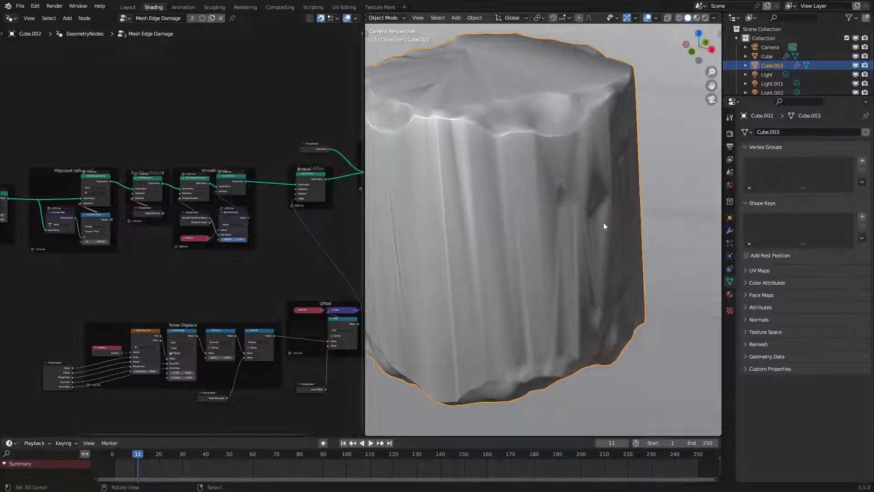
{"action": "key", "text": "q"}
{"action": "left_click", "coordinate": [584, 229]}
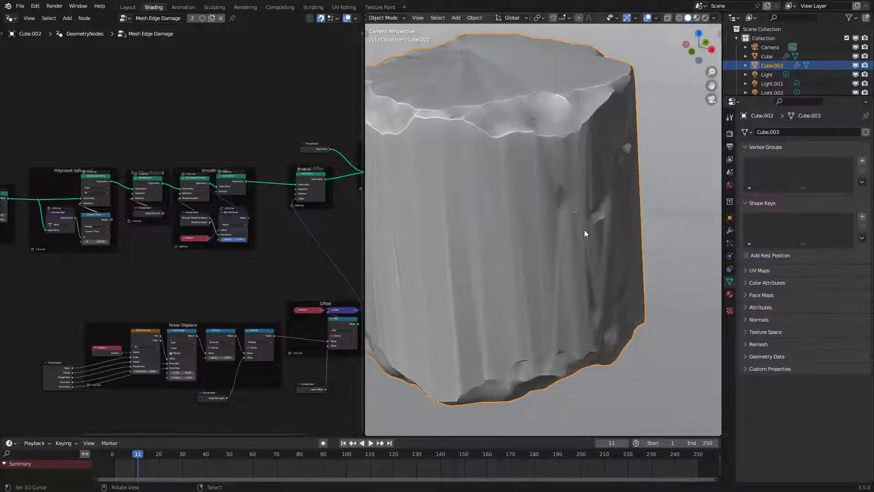
{"action": "key", "text": "z"}
{"action": "key", "text": "z"}
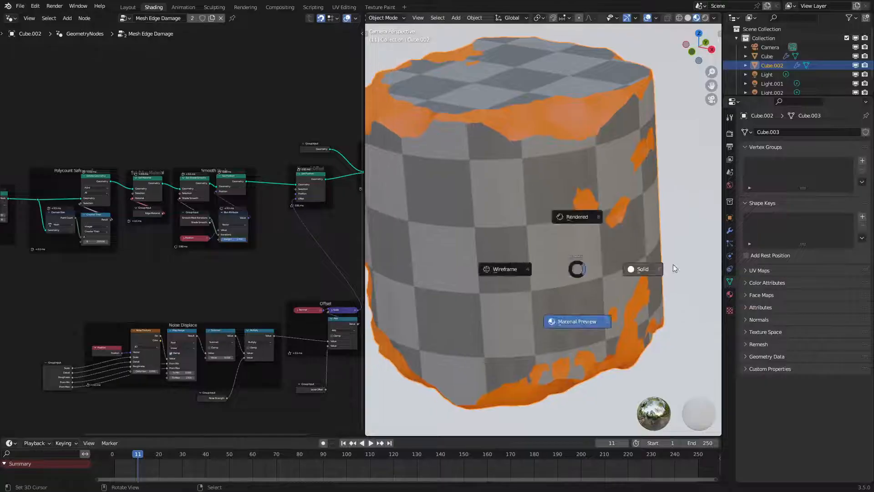
{"action": "left_click", "coordinate": [454, 267]}
{"action": "key", "text": "z"}
{"action": "left_click", "coordinate": [533, 204]}
{"action": "scroll", "coordinate": [531, 202], "scroll_direction": "up", "scroll_amount": 2}
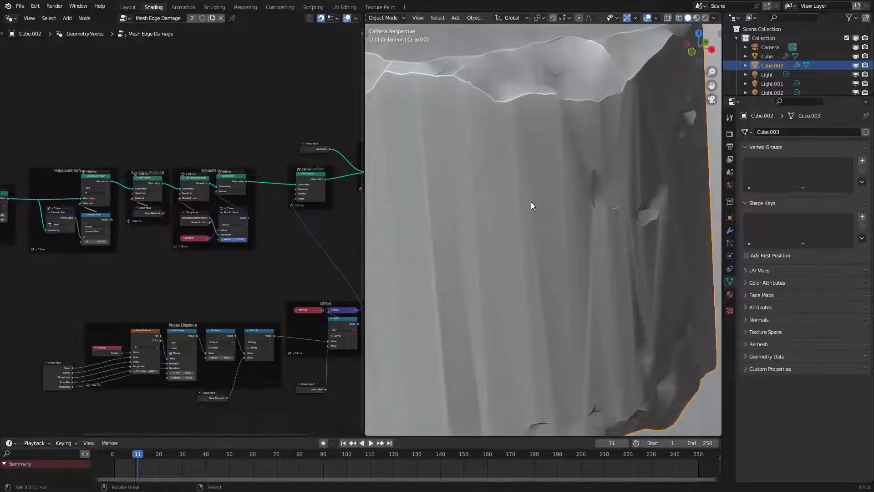
{"action": "middle_click_drag", "start_coordinate": [531, 201], "coordinate": [542, 213], "text": "shift"}
{"action": "key", "text": "z"}
{"action": "left_click", "coordinate": [507, 218]}
{"action": "scroll", "coordinate": [506, 219], "scroll_direction": "down", "scroll_amount": 3}
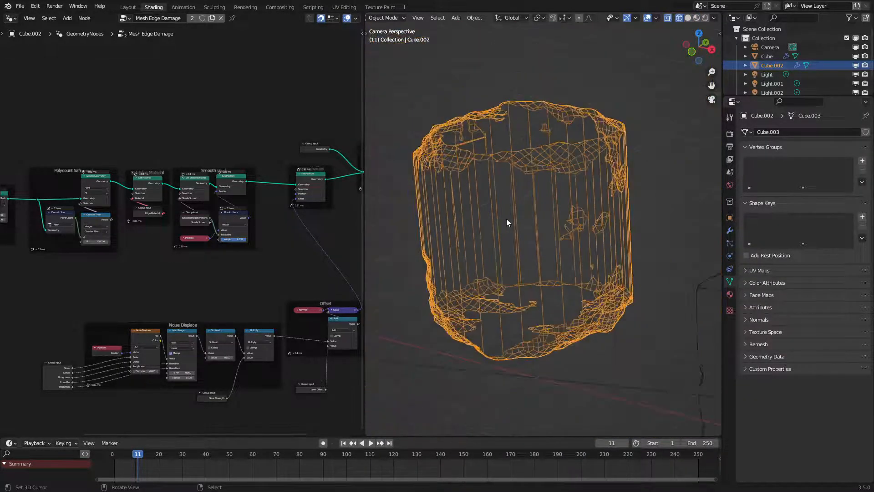
{"action": "key", "text": "z"}
{"action": "left_click", "coordinate": [558, 214]}
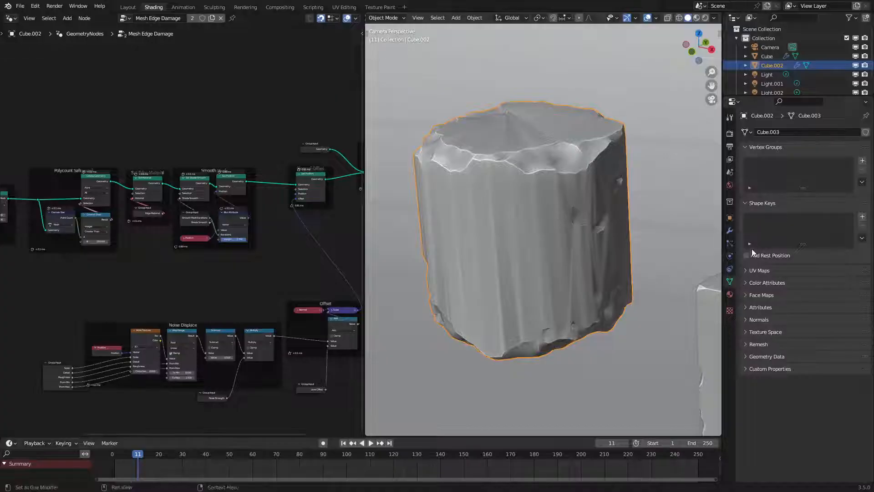
Step: Show Cube.002's Mesh Edge Damage modifier settings and compare the object in wireframe and solid shading
{"action": "left_click", "coordinate": [730, 232]}
{"action": "key", "text": "z"}
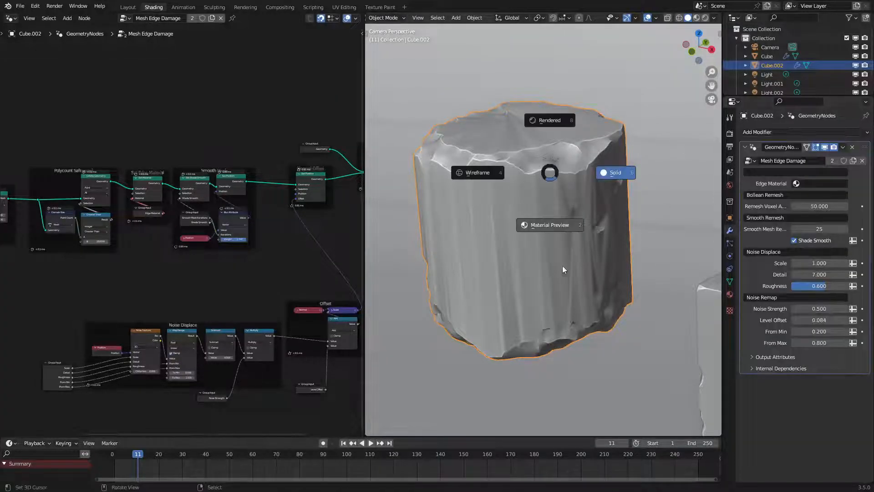
{"action": "left_click", "coordinate": [567, 266]}
{"action": "key", "text": "z"}
{"action": "left_click", "coordinate": [494, 255]}
{"action": "key", "text": "z"}
{"action": "left_click", "coordinate": [576, 178]}
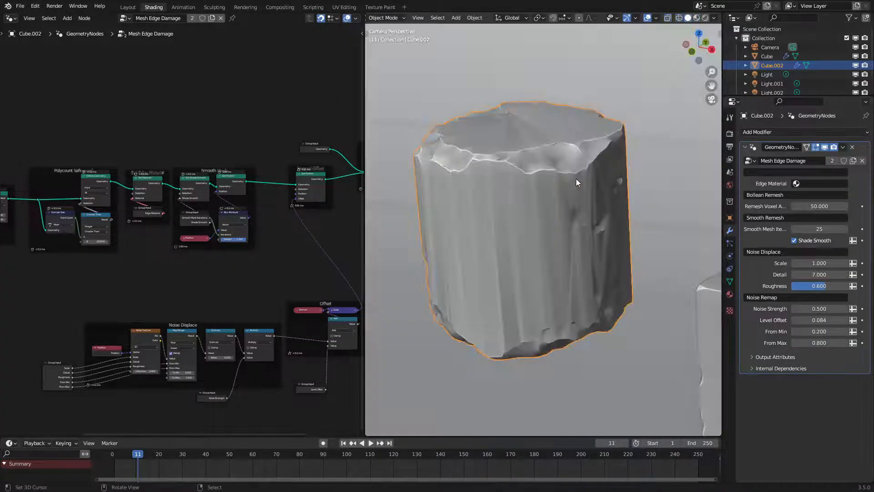
Step: Inspect Cube.002's undamaged base mesh and its top face in face-select edit mode, and return to object mode
{"action": "key", "text": "Tab"}
{"action": "key", "text": "3"}
{"action": "left_click", "coordinate": [517, 144]}
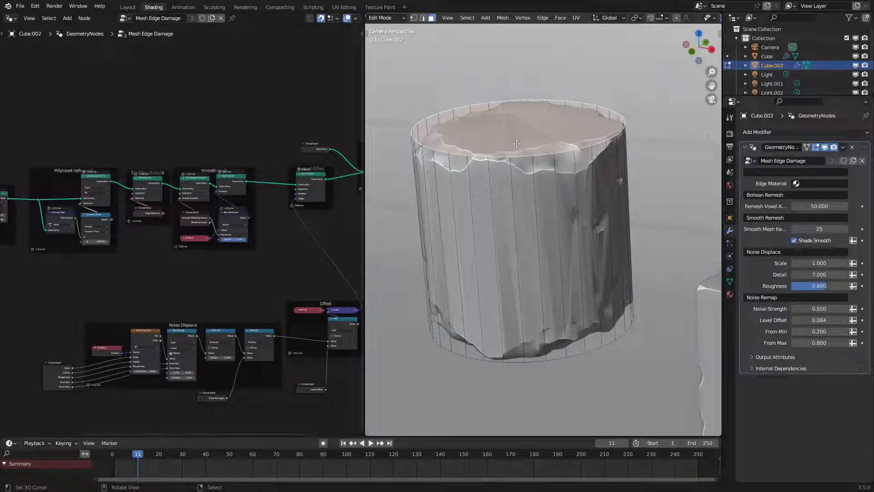
{"action": "middle_click_drag", "start_coordinate": [640, 196], "coordinate": [646, 168]}
{"action": "scroll", "coordinate": [528, 199], "scroll_direction": "up", "scroll_amount": 4}
{"action": "key", "text": "Tab"}
{"action": "middle_click_drag", "start_coordinate": [528, 198], "coordinate": [528, 228]}
Step: Select the block-shaped Cube object and view the scene in rendered shading, through the camera and from the front
{"action": "left_click", "coordinate": [528, 231]}
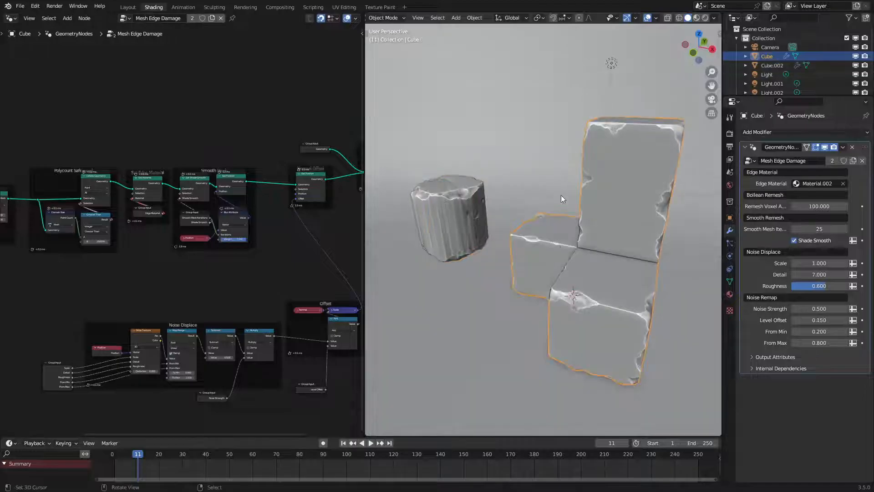
{"action": "key", "text": "z"}
{"action": "key", "text": "KP_0"}
{"action": "scroll", "coordinate": [567, 190], "scroll_direction": "down", "scroll_amount": 5}
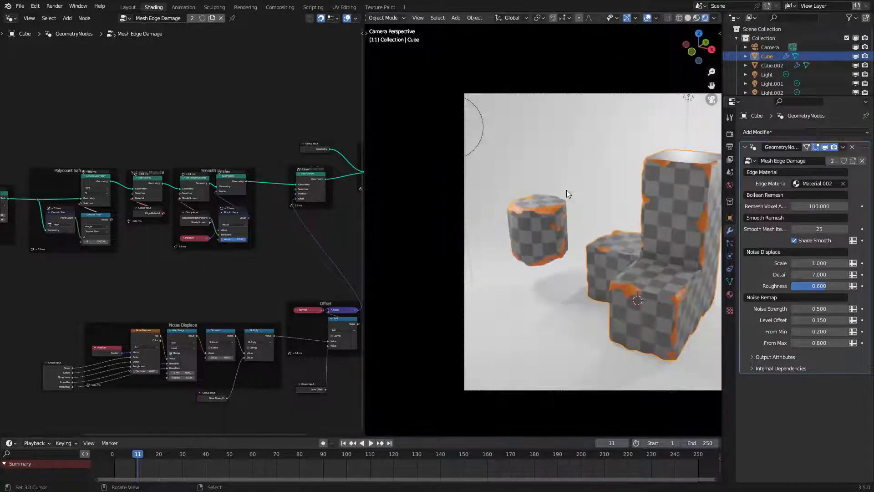
{"action": "mouse_move", "coordinate": [567, 190]}
{"action": "middle_mouse_down"}
{"action": "mouse_move", "coordinate": [546, 197]}
{"action": "mouse_move", "coordinate": [571, 207]}
{"action": "mouse_move", "coordinate": [562, 191]}
{"action": "middle_mouse_up"}
{"action": "key", "text": "shift+a"}
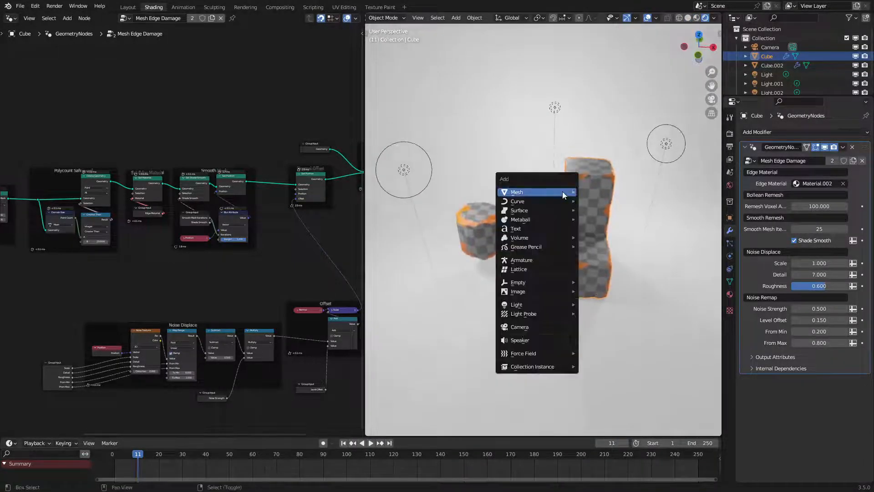
{"action": "mouse_move", "coordinate": [562, 191]}
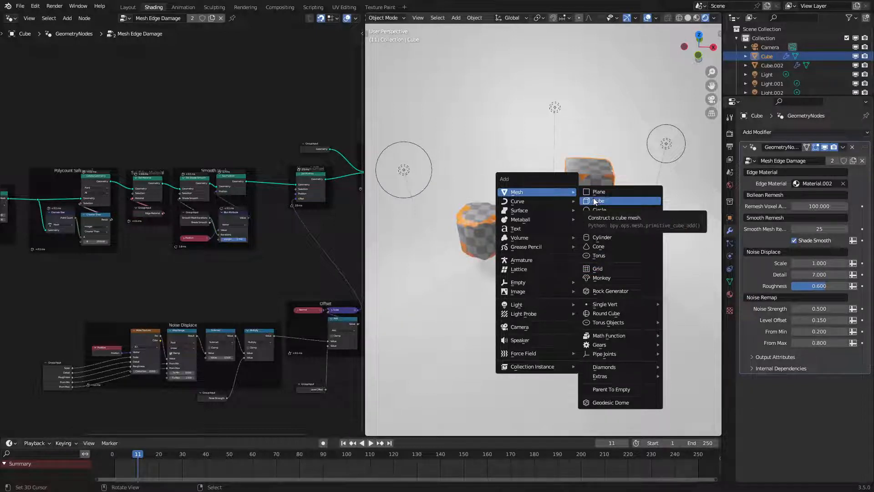
{"action": "left_click", "coordinate": [601, 237]}
Step: Examine Cube's damaged edges up close in another shading mode and return to rendered shading
{"action": "scroll", "coordinate": [511, 168], "scroll_direction": "up", "scroll_amount": 4}
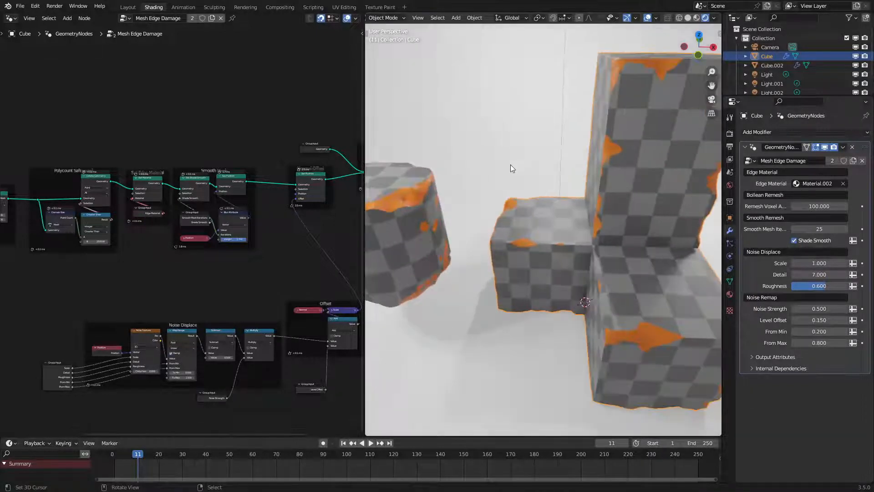
{"action": "key", "text": "z"}
{"action": "left_click", "coordinate": [517, 256]}
{"action": "middle_click_drag", "start_coordinate": [525, 262], "coordinate": [523, 257]}
{"action": "key", "text": "z"}
{"action": "left_click", "coordinate": [495, 211]}
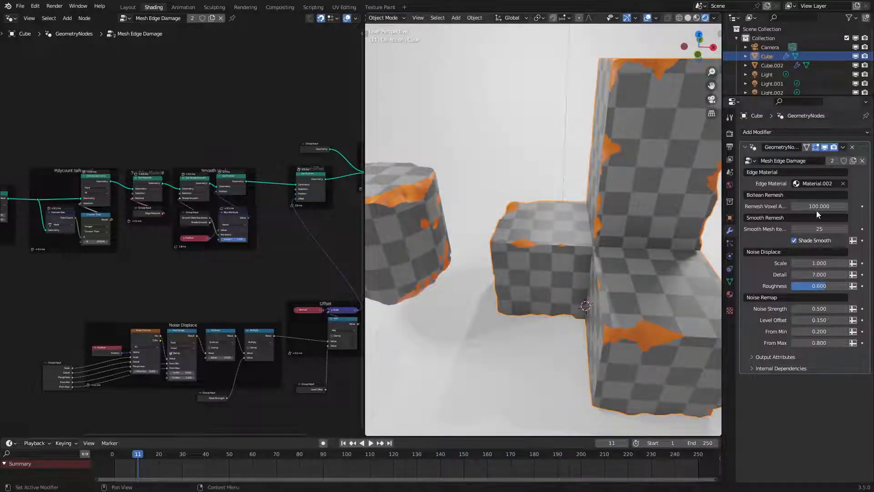
Step: Try 48 Smooth Mesh Iterations on Cube, reduce them to 30, and check the result through the camera
{"action": "mouse_move", "coordinate": [819, 228]}
{"action": "left_mouse_down"}
{"action": "mouse_move", "coordinate": [793, 228]}
{"action": "mouse_move", "coordinate": [831, 228]}
{"action": "left_mouse_up"}
{"action": "key", "text": "ctrl+z"}
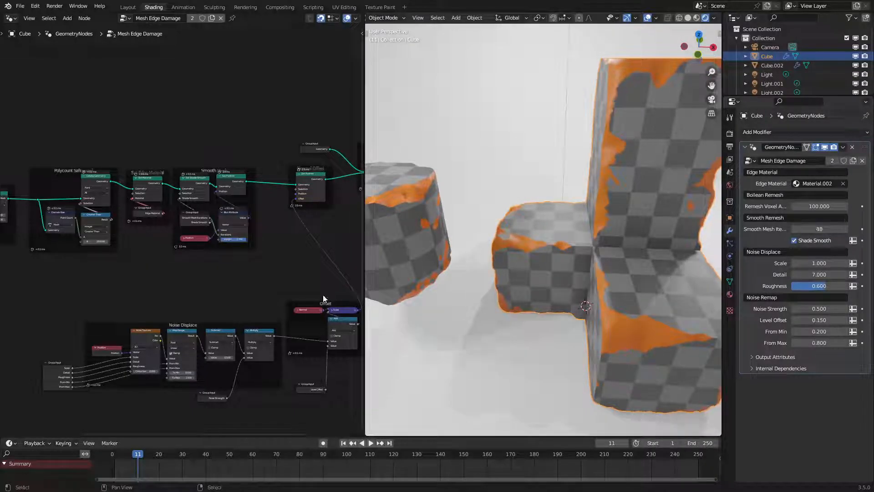
{"action": "key", "text": "KP_0"}
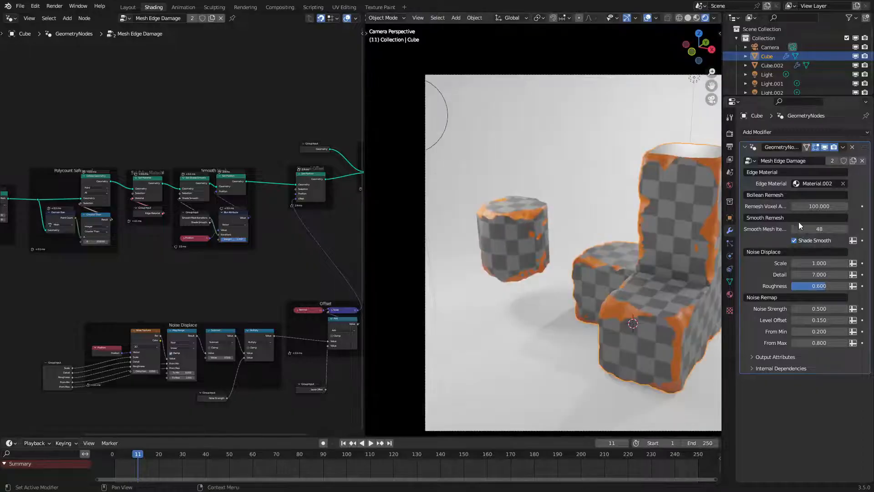
{"action": "type", "text": "30"}
{"action": "key", "text": "Return"}
{"action": "middle_click_drag", "start_coordinate": [548, 267], "coordinate": [519, 275], "text": "shift"}
{"action": "scroll", "coordinate": [519, 275], "scroll_direction": "down", "scroll_amount": 1}
{"action": "right_click", "coordinate": [507, 201]}
{"action": "right_click", "coordinate": [628, 243]}
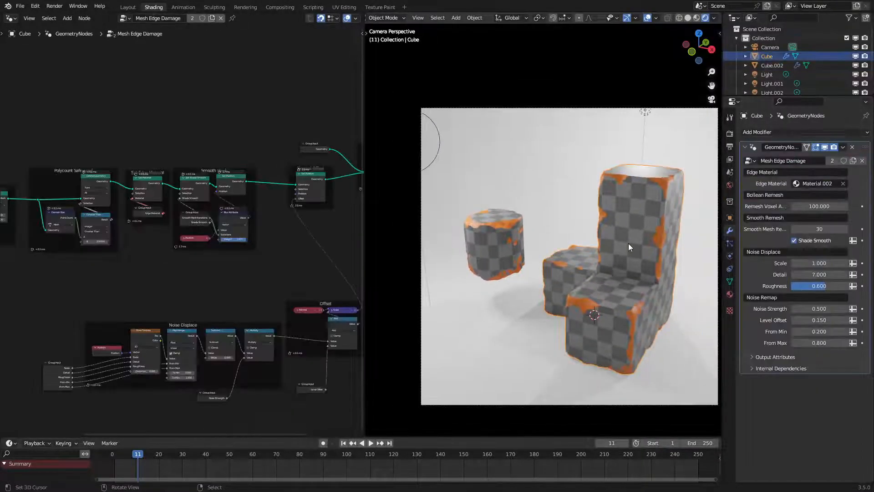
Step: Try Smooth Mesh Iterations values of 35 and 45 on Cube
{"action": "left_click", "coordinate": [828, 231]}
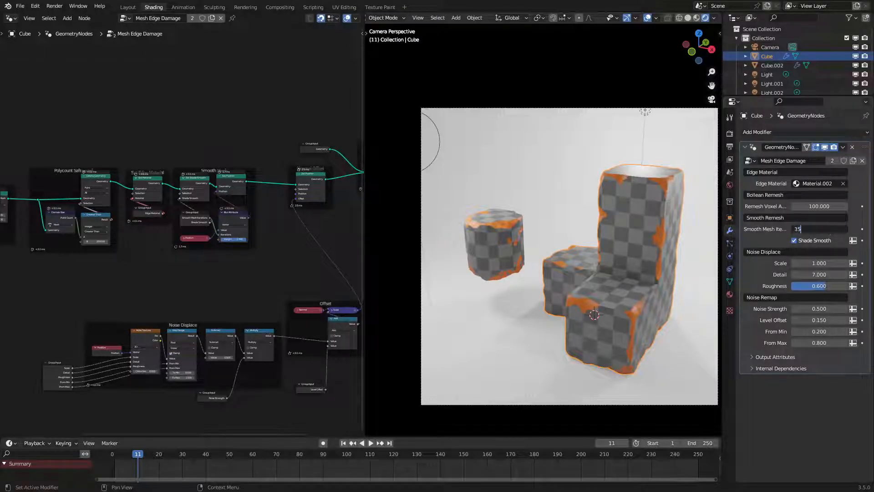
{"action": "key", "text": "Return"}
{"action": "left_click", "coordinate": [822, 231]}
{"action": "type", "text": "45"}
{"action": "key", "text": "Return"}
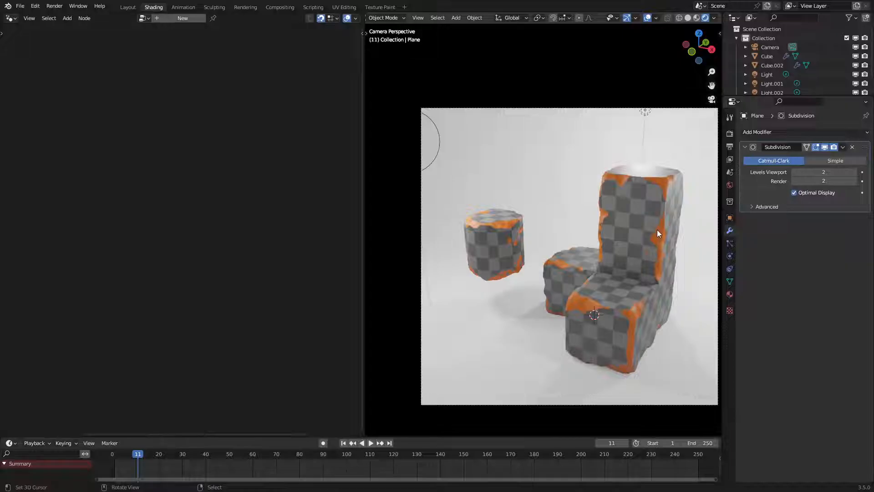
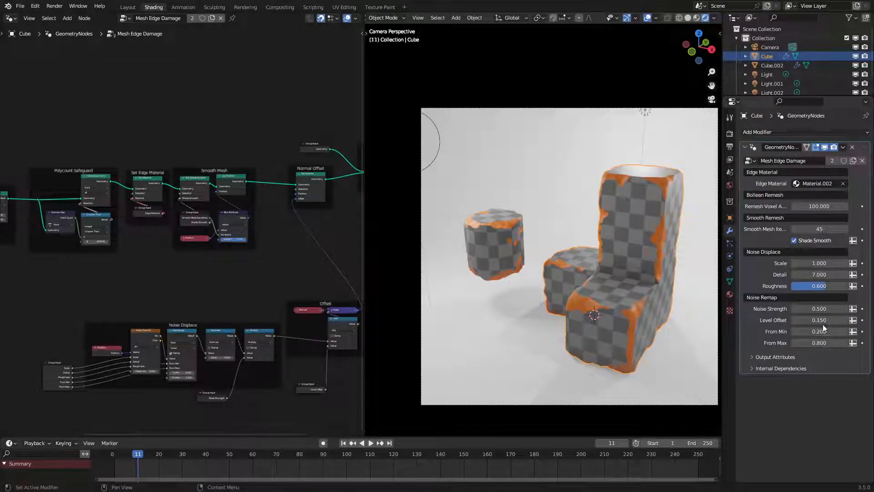
Step: Lower Cube's Level Offset to 0.125 and further to 0.1
{"action": "left_click", "coordinate": [820, 319]}
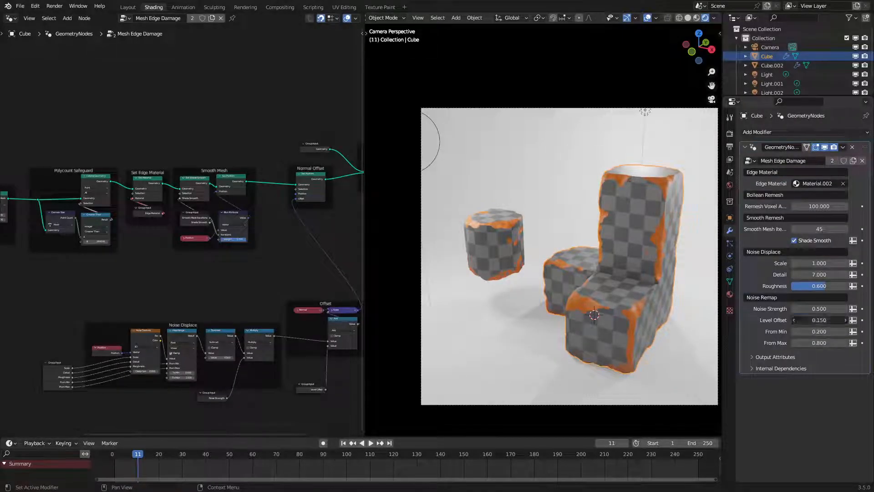
{"action": "key", "text": "Return"}
{"action": "left_click", "coordinate": [819, 319]}
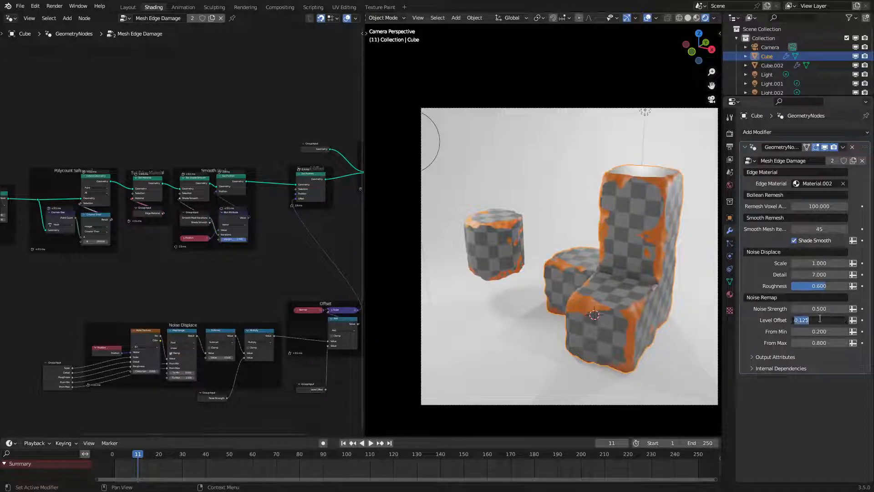
{"action": "key", "text": "Return"}
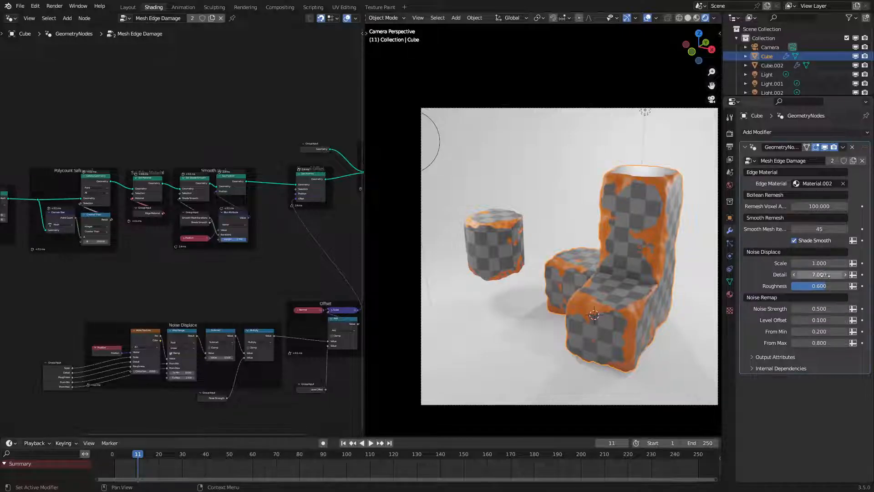
Step: Set Cube's Smooth Mesh Iterations to 30 and check the damaged edges from the side
{"action": "left_click", "coordinate": [822, 229]}
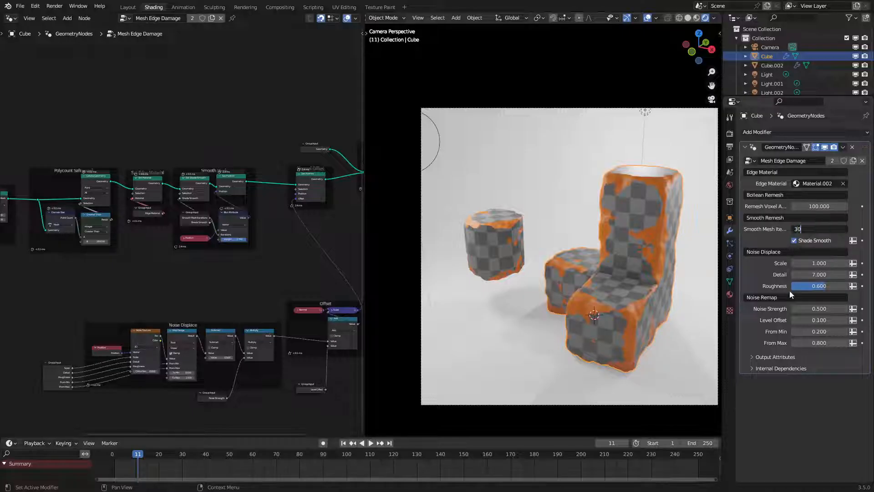
{"action": "key", "text": "Return"}
{"action": "middle_click_drag", "start_coordinate": [633, 282], "coordinate": [542, 274]}
{"action": "left_click", "coordinate": [614, 274]}
{"action": "left_click", "coordinate": [541, 274]}
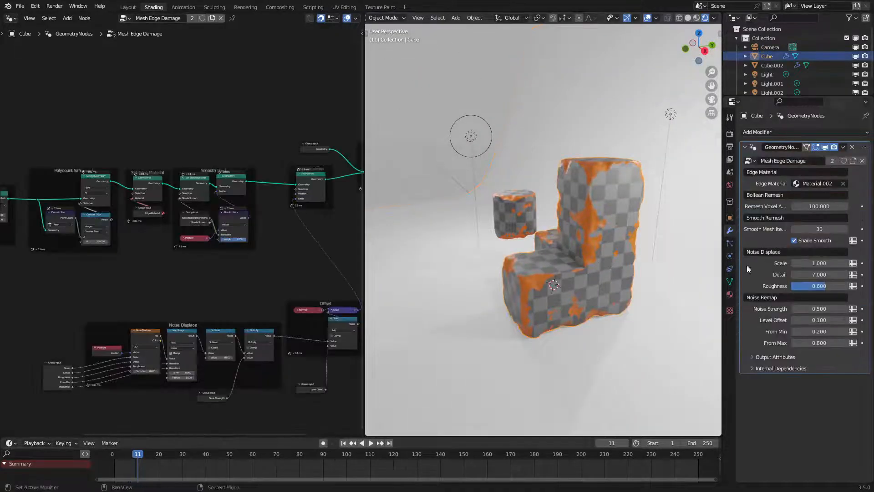
Step: Set the Roughness of Cube's orange edge material, Material.002, to 0.2 and check it through the camera
{"action": "left_click", "coordinate": [731, 294]}
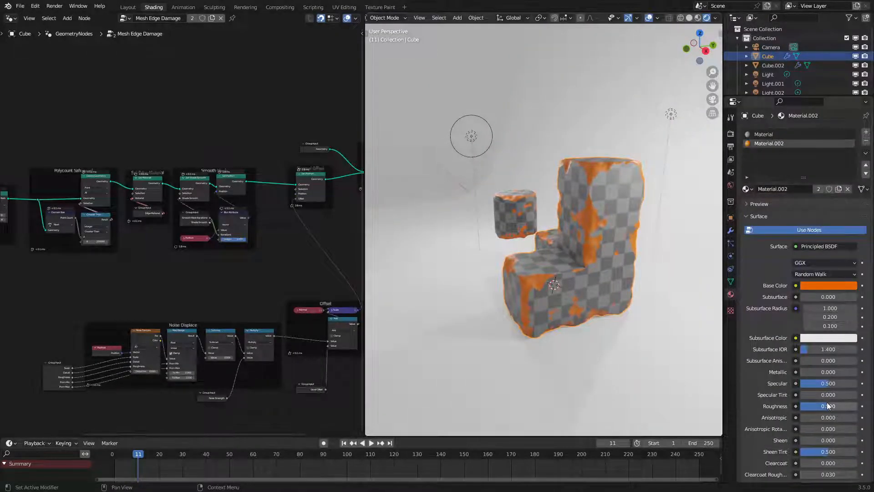
{"action": "left_click_drag", "start_coordinate": [829, 406], "coordinate": [818, 406]}
{"action": "key", "text": "KP_0"}
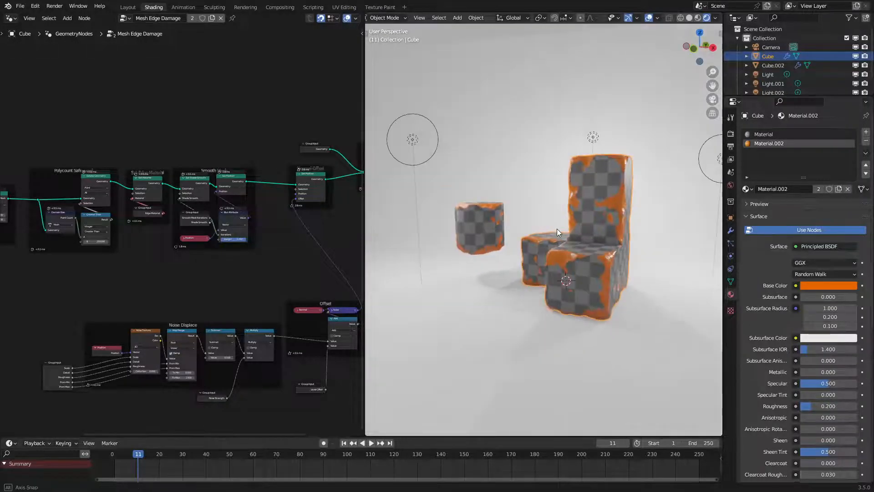
Step: Select the backdrop plane and rotate it slightly in the camera view
{"action": "left_click", "coordinate": [509, 170]}
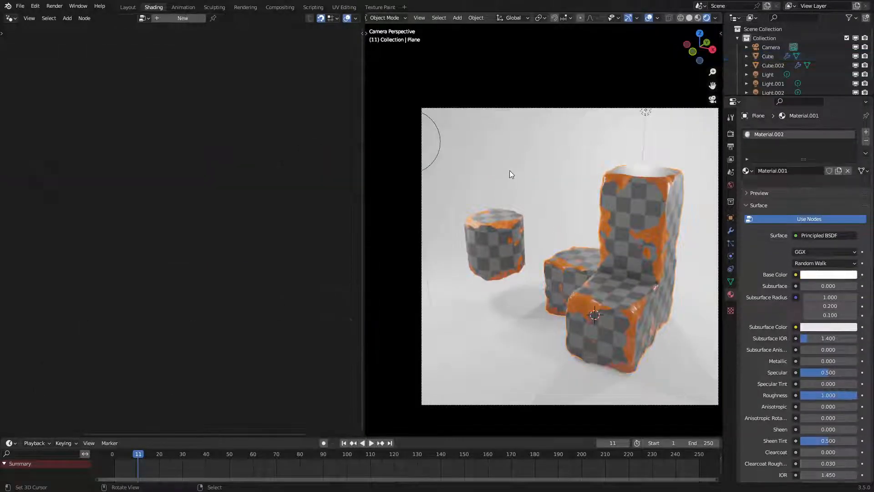
{"action": "key", "text": "r"}
{"action": "left_click", "coordinate": [662, 195]}
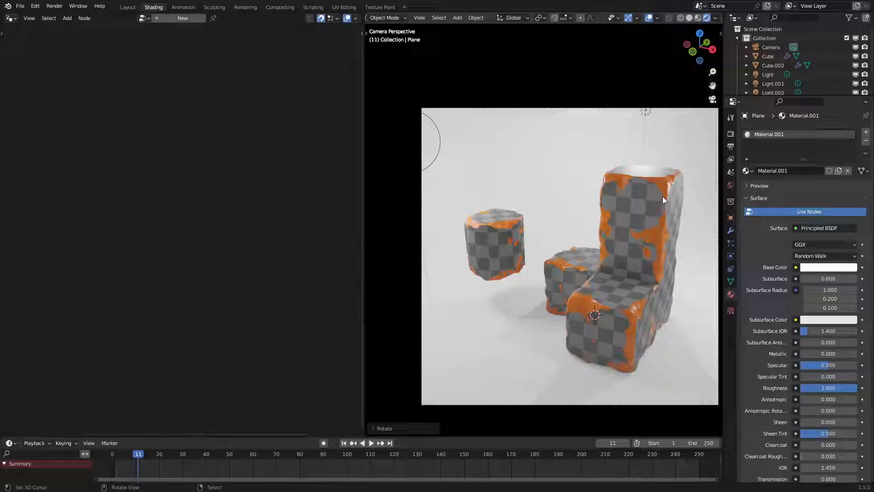
{"action": "right_click", "coordinate": [643, 113]}
{"action": "middle_click_drag", "start_coordinate": [644, 116], "coordinate": [633, 206]}
{"action": "right_click", "coordinate": [633, 206]}
Step: Rotate the backdrop plane's tilted back wall in edge-select edit mode so it stands more upright, and return to object mode
{"action": "middle_click_drag", "start_coordinate": [537, 216], "coordinate": [579, 216]}
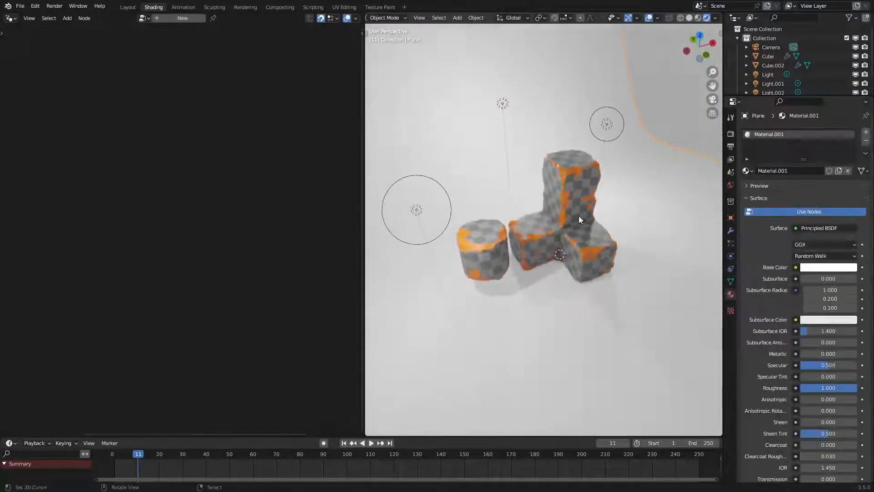
{"action": "scroll", "coordinate": [579, 219], "scroll_direction": "down", "scroll_amount": 3}
{"action": "right_click", "coordinate": [525, 163]}
{"action": "middle_click_drag", "start_coordinate": [525, 162], "coordinate": [591, 196]}
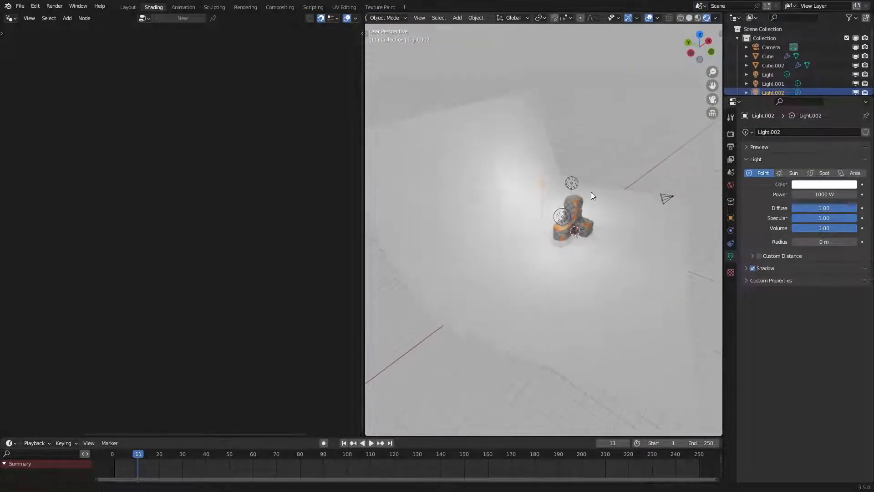
{"action": "right_click", "coordinate": [585, 262]}
{"action": "middle_click_drag", "start_coordinate": [585, 262], "coordinate": [607, 247]}
{"action": "key", "text": "Tab"}
{"action": "key", "text": "2"}
{"action": "scroll", "coordinate": [482, 187], "scroll_direction": "down", "scroll_amount": 3}
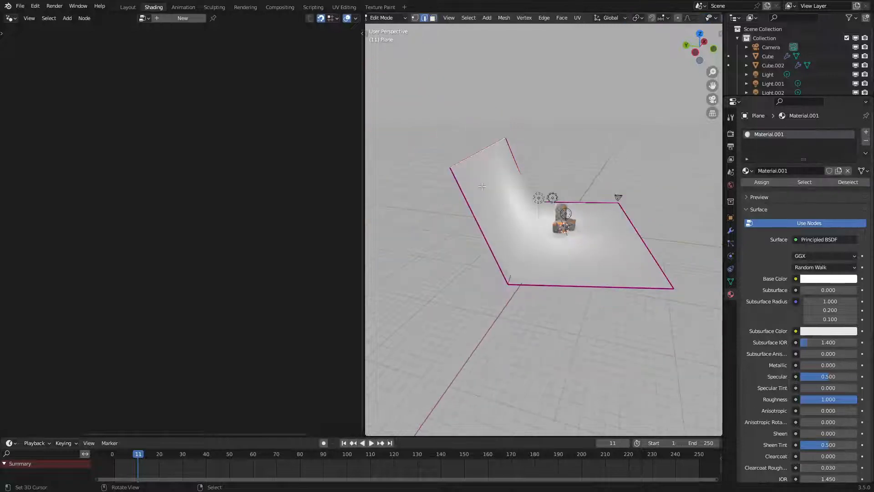
{"action": "key", "text": "r"}
{"action": "left_click", "coordinate": [511, 182]}
{"action": "key", "text": "Tab"}
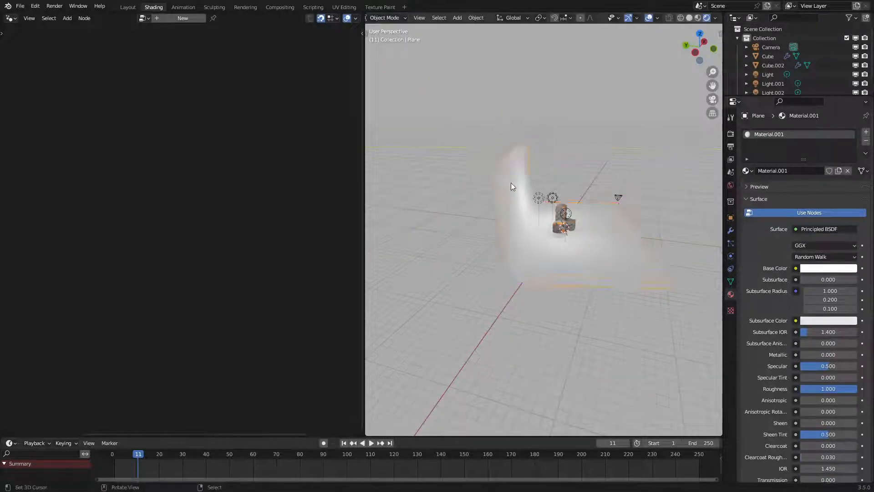
Step: Select the point light above the objects, Light.002, and set its Radius to 0.2 m
{"action": "key", "text": "KP_0"}
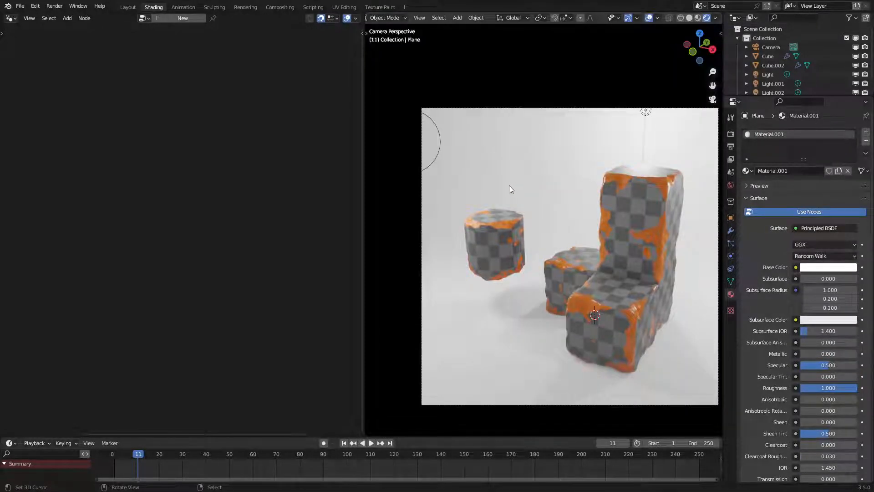
{"action": "key", "text": "KP_0"}
{"action": "right_click", "coordinate": [594, 131]}
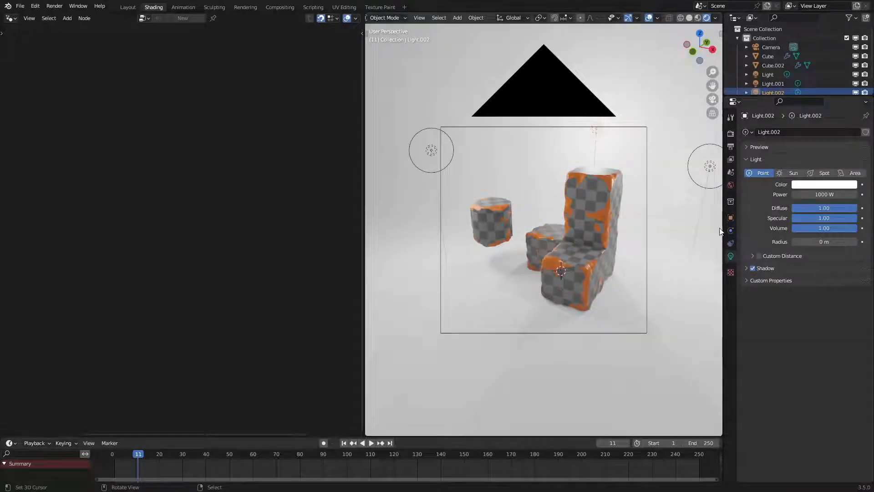
{"action": "left_click", "coordinate": [823, 242]}
{"action": "key", "text": "Return"}
{"action": "middle_click_drag", "start_coordinate": [624, 238], "coordinate": [631, 243]}
Step: Duplicate the selected point light, place the copy above and behind the cylinder, and check the lighting through the camera
{"action": "key", "text": "shift+d"}
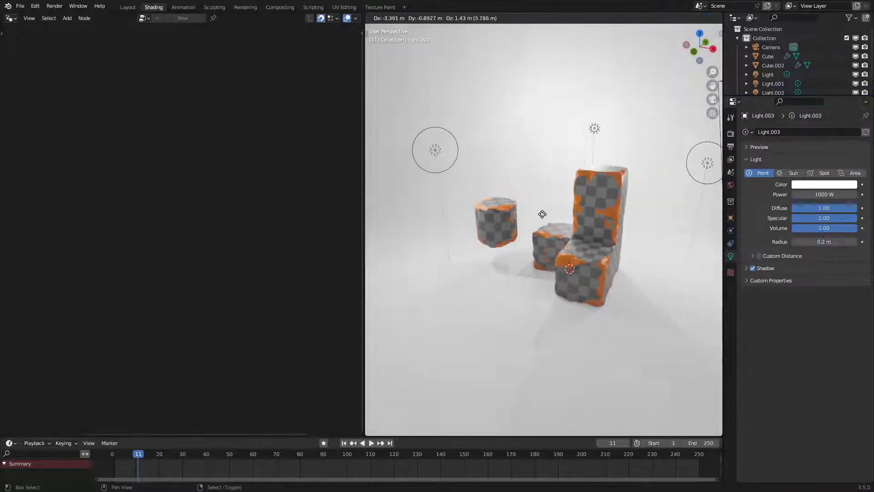
{"action": "left_click", "coordinate": [512, 207]}
{"action": "key", "text": "KP_0"}
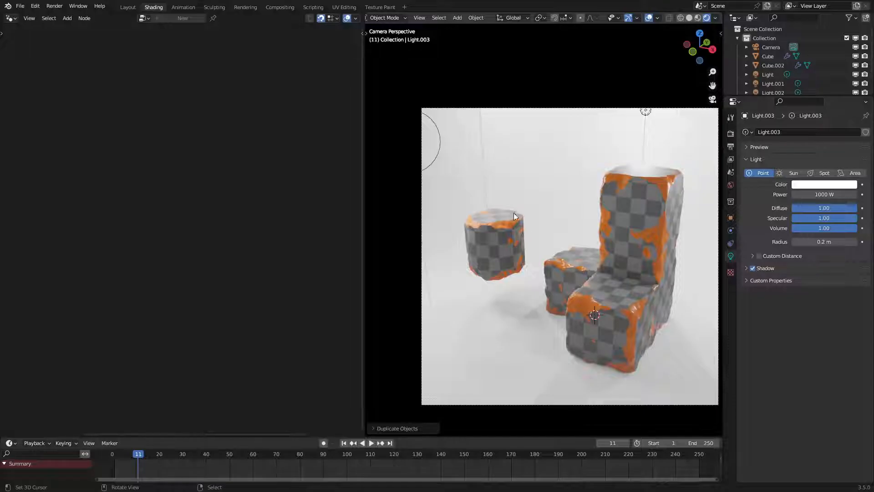
{"action": "middle_click_drag", "start_coordinate": [555, 255], "coordinate": [546, 236], "text": "shift"}
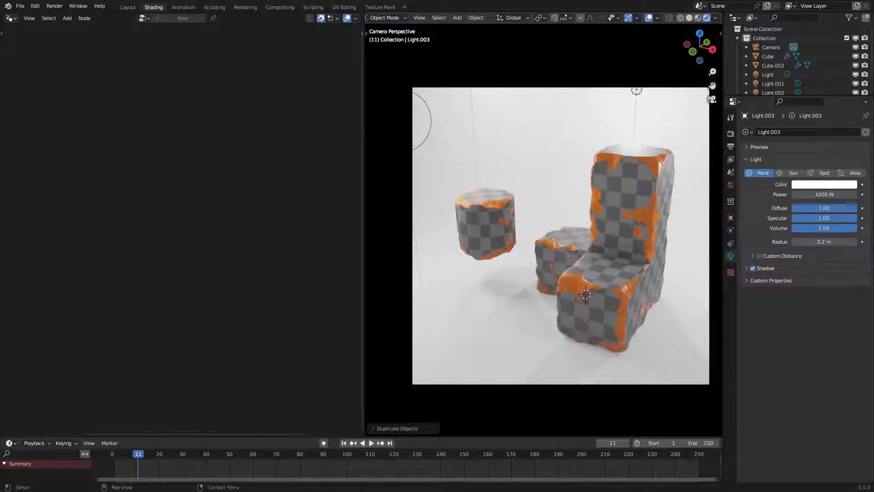
Step: Set the scene camera's Focal Length to 80 mm
{"action": "left_click", "coordinate": [771, 47]}
{"action": "left_click", "coordinate": [816, 176]}
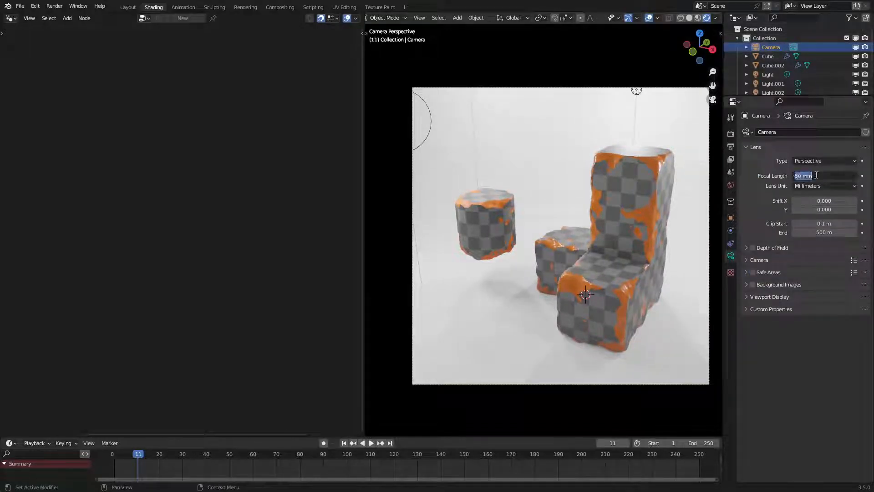
{"action": "type", "text": "80"}
{"action": "key", "text": "Return"}
Step: Lock the camera to the view and pull it back and around to frame the cylinder and the stacked cubes
{"action": "key", "text": "n"}
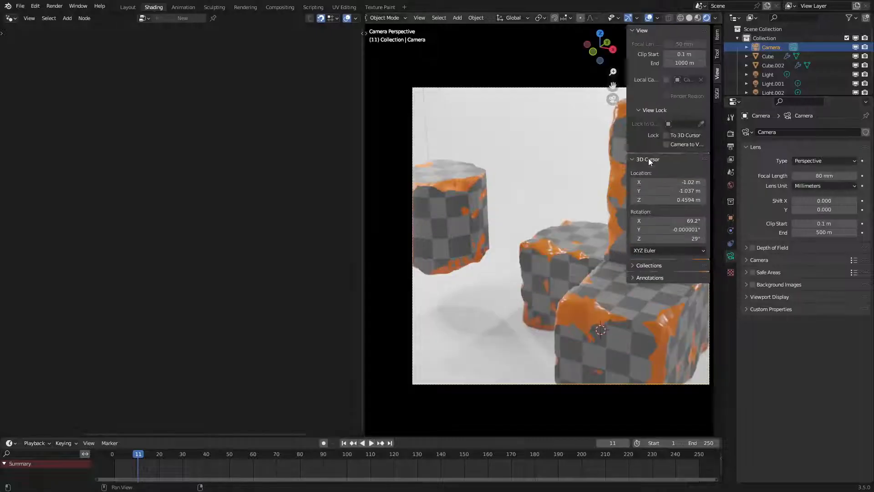
{"action": "left_click", "coordinate": [666, 144]}
{"action": "key", "text": "n"}
{"action": "scroll", "coordinate": [541, 231], "scroll_direction": "down", "scroll_amount": 3}
{"action": "scroll", "coordinate": [542, 232], "scroll_direction": "up", "scroll_amount": 1}
{"action": "middle_click_drag", "start_coordinate": [542, 231], "coordinate": [564, 234]}
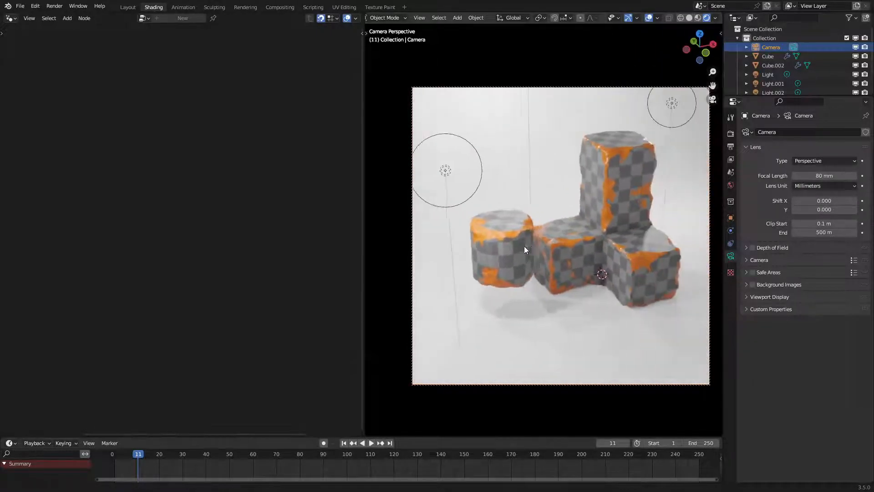
{"action": "scroll", "coordinate": [526, 245], "scroll_direction": "up", "scroll_amount": 2}
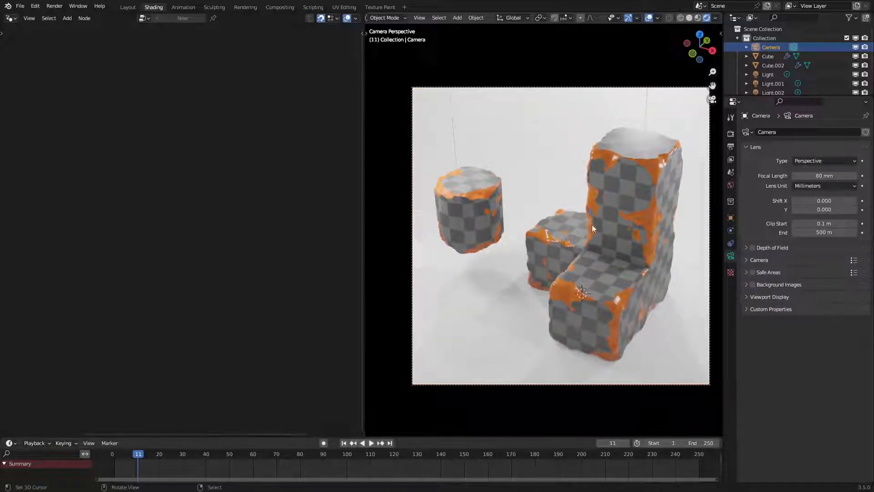
{"action": "key", "text": "Home"}
{"action": "middle_click_drag", "start_coordinate": [578, 237], "coordinate": [594, 232], "text": "shift"}
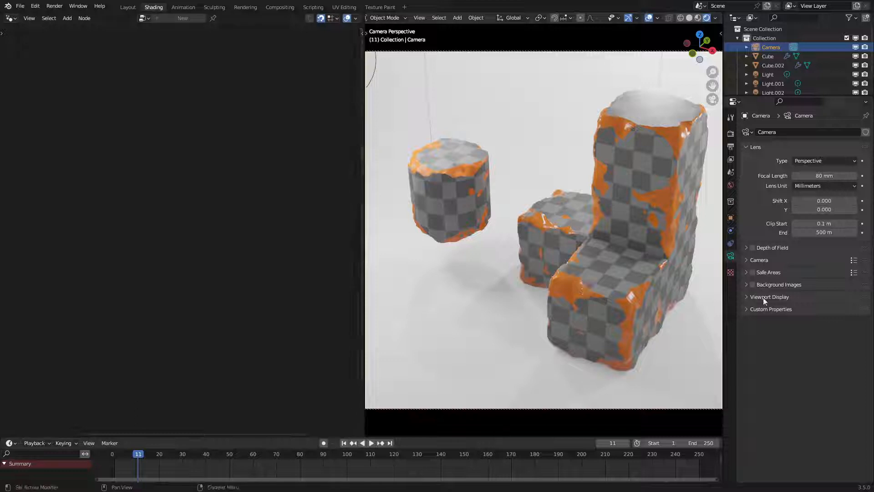
Step: Set the Roughness of Cube's checkered material, Material, to 0.3 and adjust the camera angle slightly
{"action": "middle_click_drag", "start_coordinate": [572, 270], "coordinate": [583, 266]}
{"action": "left_click", "coordinate": [592, 261]}
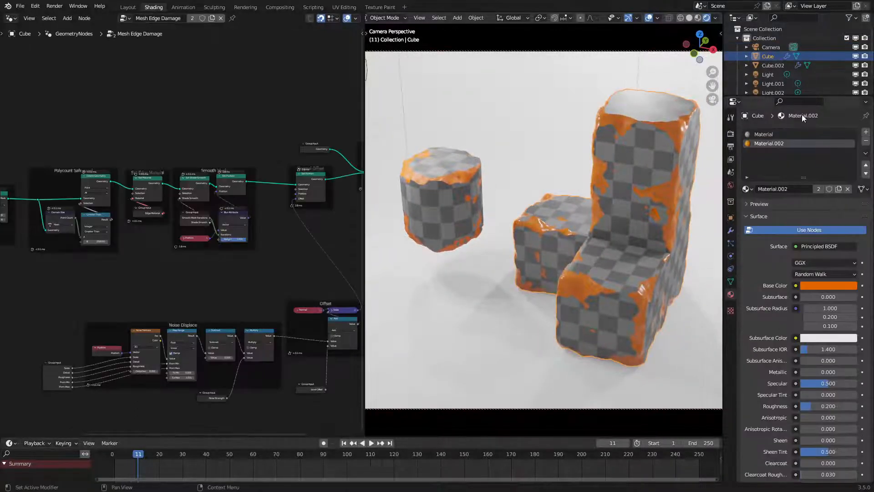
{"action": "left_click", "coordinate": [788, 134]}
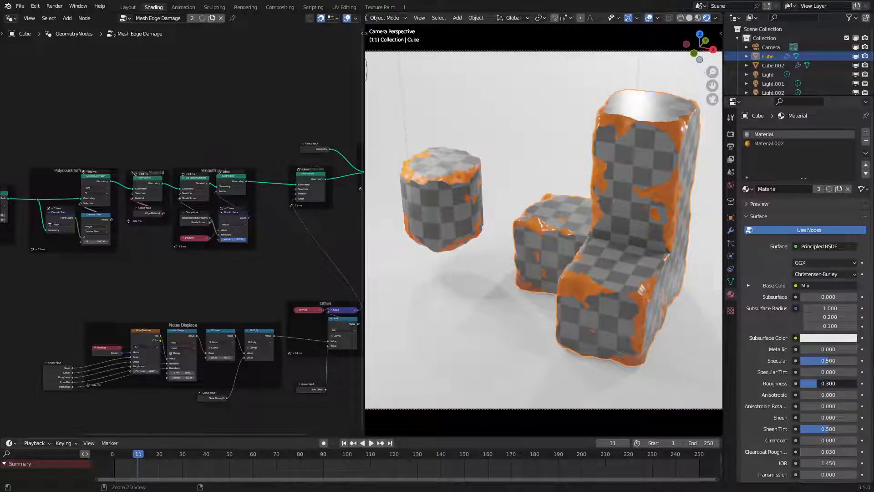
{"action": "middle_click_drag", "start_coordinate": [478, 277], "coordinate": [450, 197]}
Step: Select the cylinder Cube.002, adjust the camera framing slightly, and open the cylinder's Mesh Edge Damage modifier settings
{"action": "left_click", "coordinate": [464, 209]}
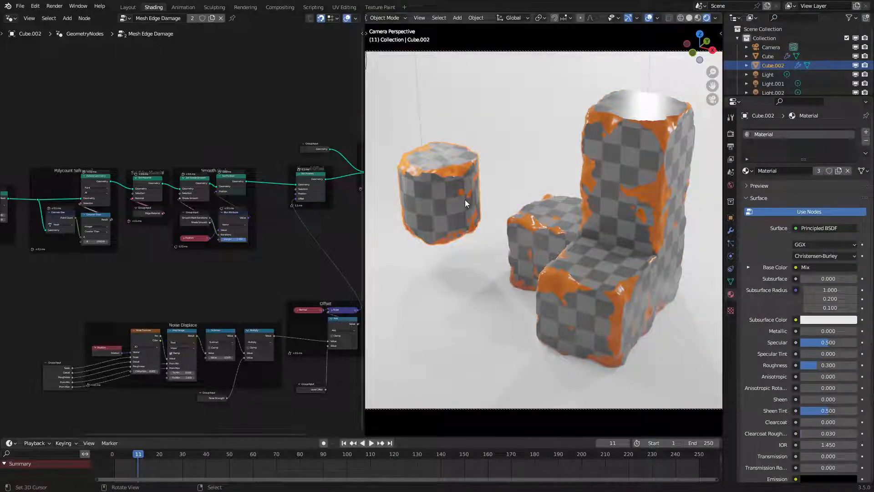
{"action": "key", "text": "m"}
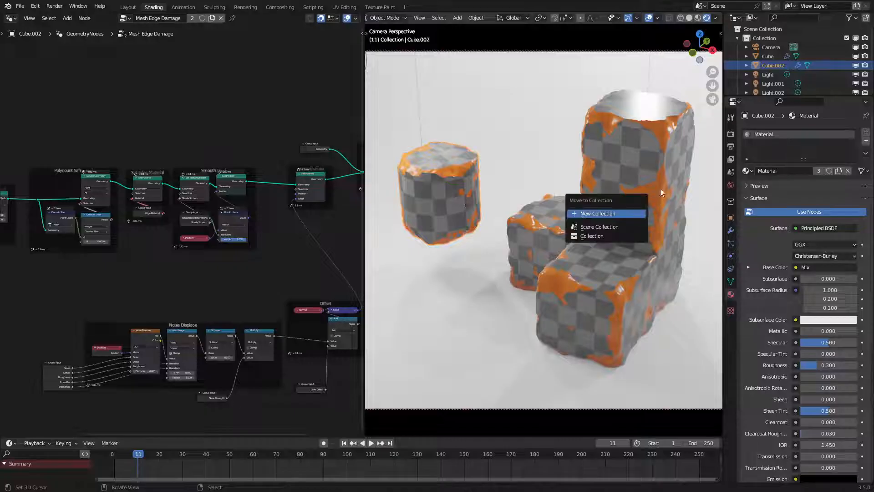
{"action": "key", "text": "n"}
{"action": "key", "text": "n"}
{"action": "scroll", "coordinate": [588, 251], "scroll_direction": "down", "scroll_amount": 2}
{"action": "scroll", "coordinate": [588, 251], "scroll_direction": "up", "scroll_amount": 2}
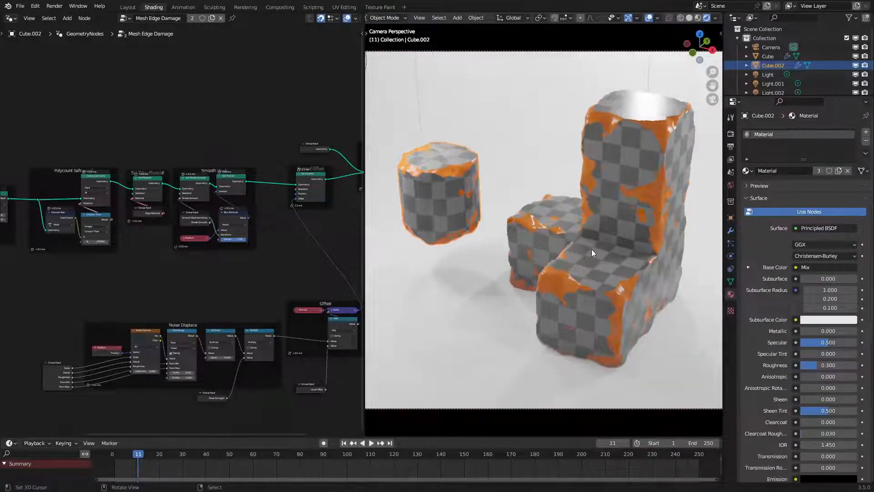
{"action": "mouse_move", "coordinate": [592, 250]}
{"action": "middle_mouse_down"}
{"action": "mouse_move", "coordinate": [598, 247]}
{"action": "mouse_move", "coordinate": [594, 256]}
{"action": "middle_mouse_up"}
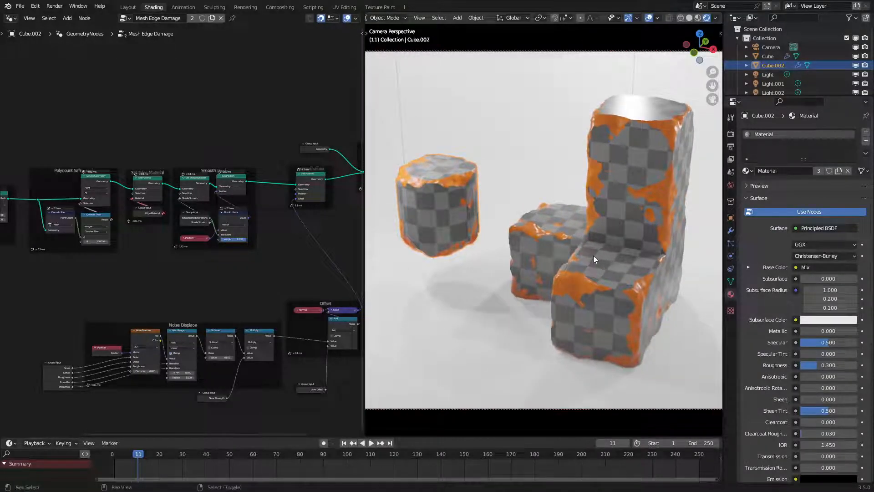
{"action": "left_click", "coordinate": [731, 232]}
Step: Try the Orthographic lens type on the camera and undo the change
{"action": "left_click", "coordinate": [771, 47]}
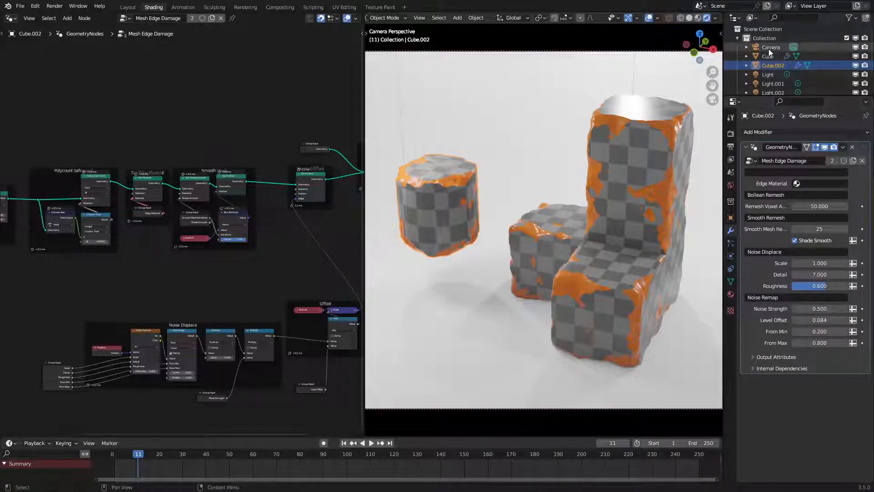
{"action": "left_click", "coordinate": [731, 256]}
{"action": "left_click", "coordinate": [824, 160]}
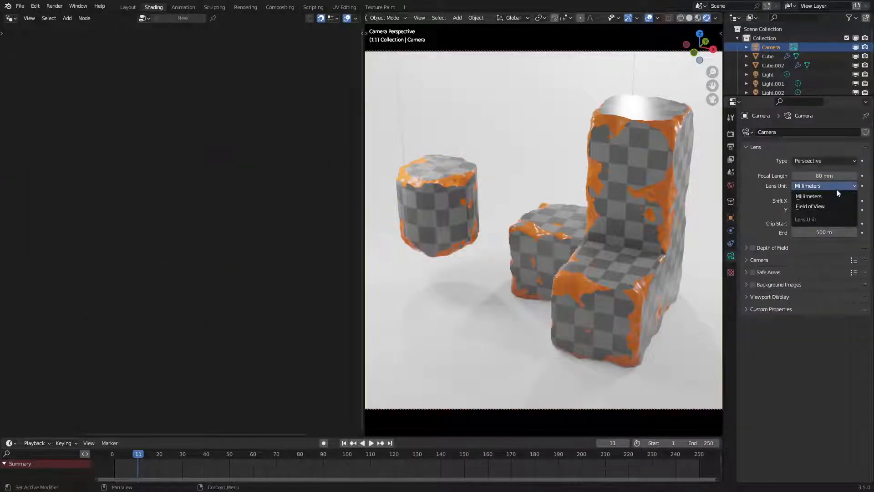
{"action": "left_click", "coordinate": [815, 181]}
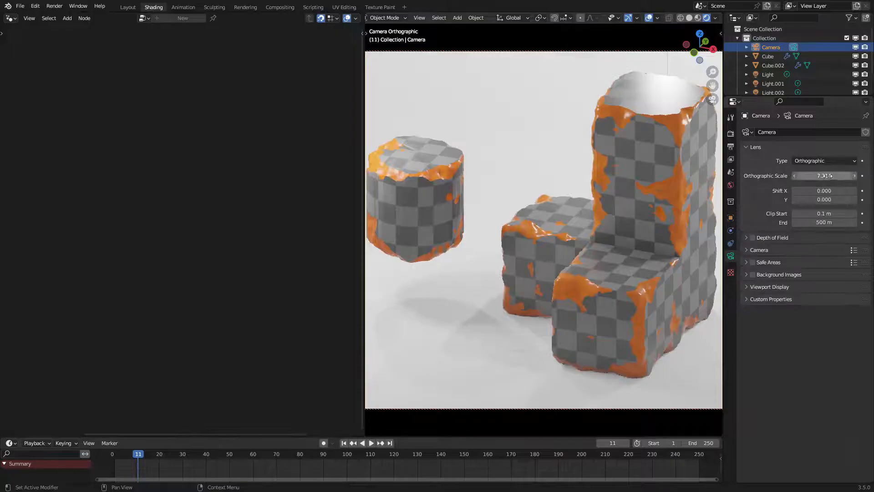
{"action": "scroll", "coordinate": [648, 219], "scroll_direction": "down", "scroll_amount": 1}
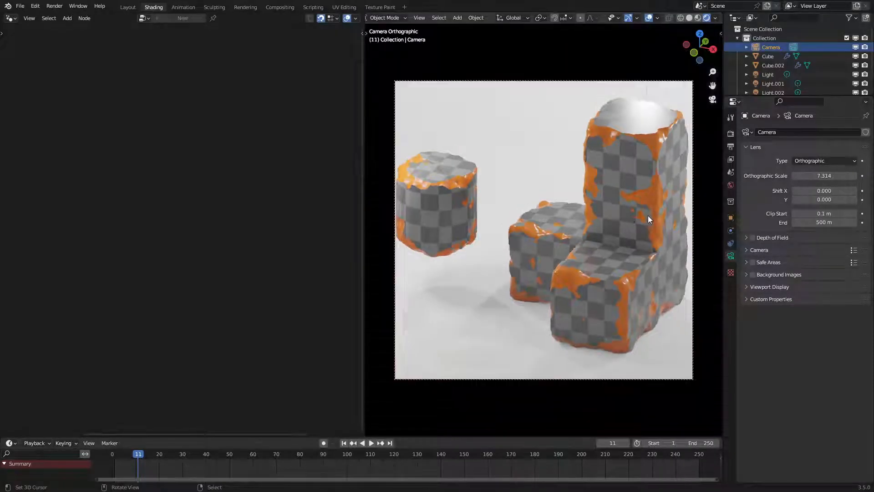
{"action": "key", "text": "ctrl+z"}
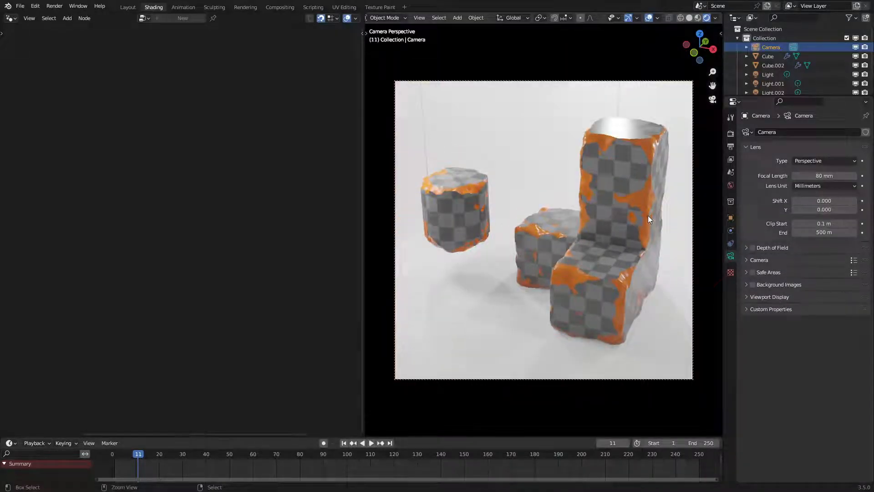
Step: Set the camera's Focal Length to 100 mm and pull the camera back to frame all the objects
{"action": "left_click", "coordinate": [825, 175]}
{"action": "type", "text": "100"}
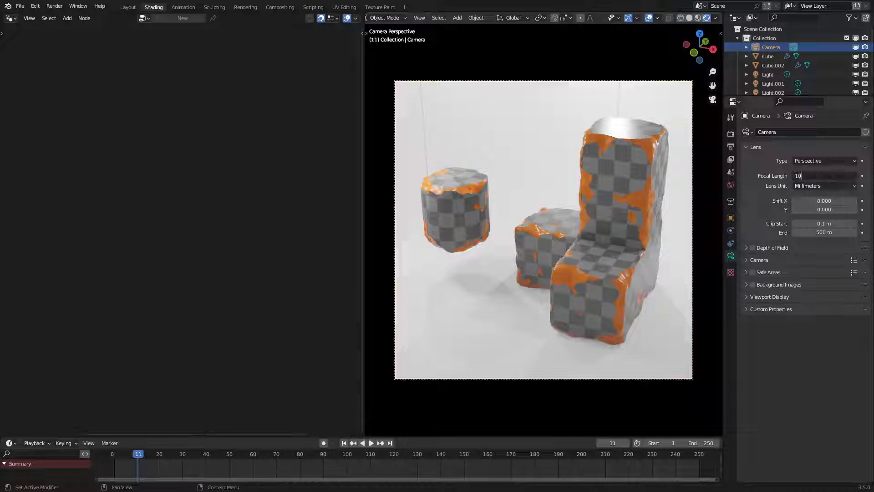
{"action": "key", "text": "Return"}
{"action": "key", "text": "n"}
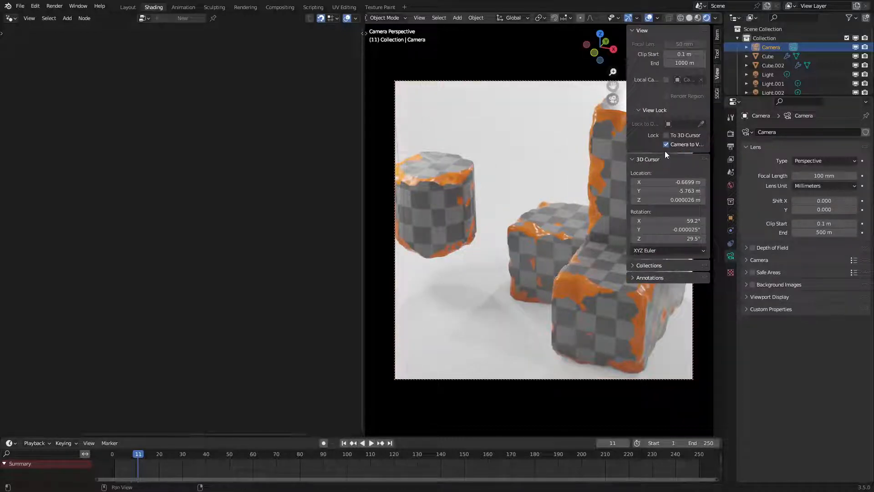
{"action": "key", "text": "n"}
{"action": "scroll", "coordinate": [553, 220], "scroll_direction": "down", "scroll_amount": 1}
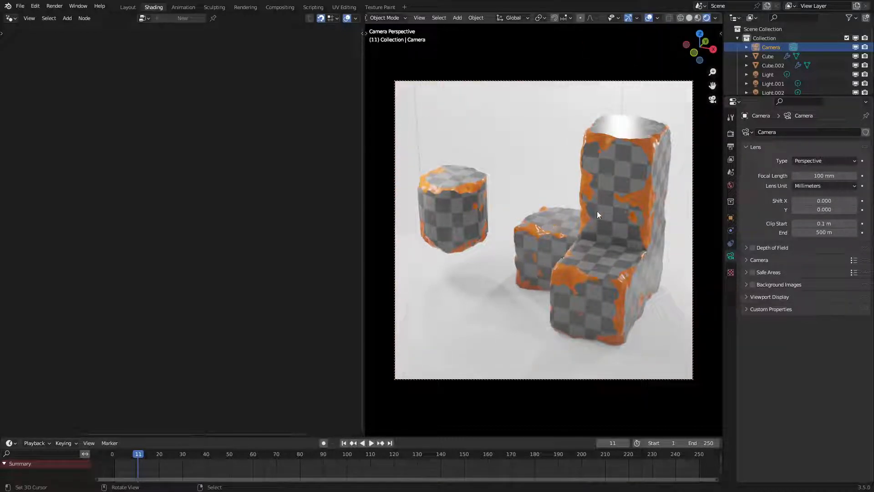
Step: Turn off the Camera to View lock
{"action": "key", "text": "n"}
{"action": "left_click", "coordinate": [664, 144]}
{"action": "key", "text": "n"}
Step: Duplicate the edge-damaged cylinder Cube.002 in place
{"action": "middle_click_drag", "start_coordinate": [664, 145], "coordinate": [542, 231]}
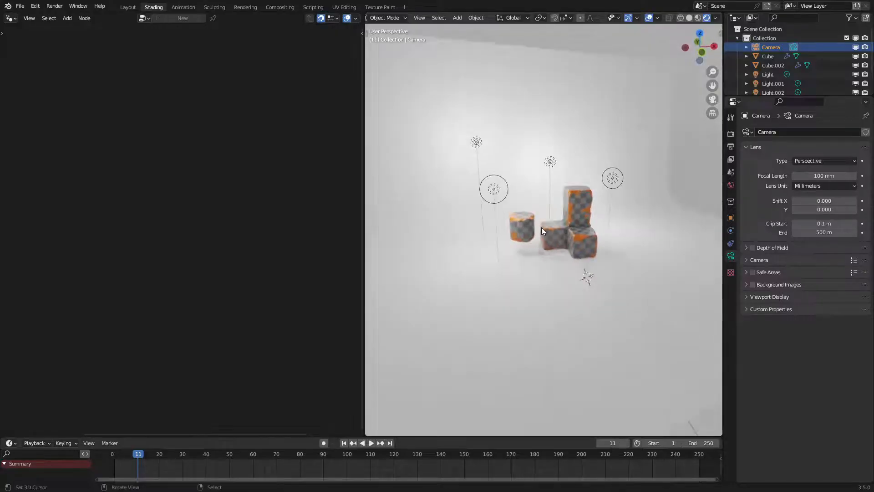
{"action": "left_click", "coordinate": [648, 17]}
{"action": "left_click", "coordinate": [649, 17]}
{"action": "scroll", "coordinate": [507, 220], "scroll_direction": "up", "scroll_amount": 4}
{"action": "left_click", "coordinate": [513, 226]}
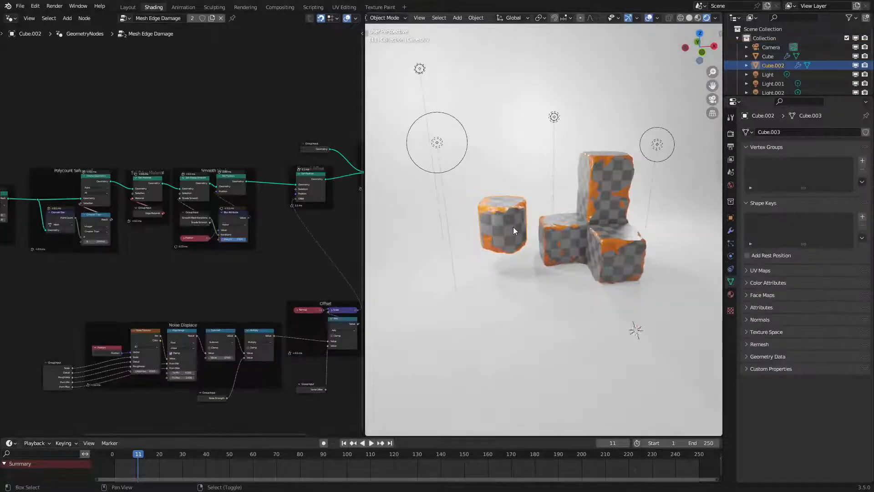
{"action": "key", "text": "shift+d"}
{"action": "right_click", "coordinate": [543, 212]}
Step: Move the duplicated cylinder Cube.001 in front of the stacked cubes
{"action": "middle_click_drag", "start_coordinate": [543, 213], "coordinate": [573, 223]}
{"action": "key", "text": "r"}
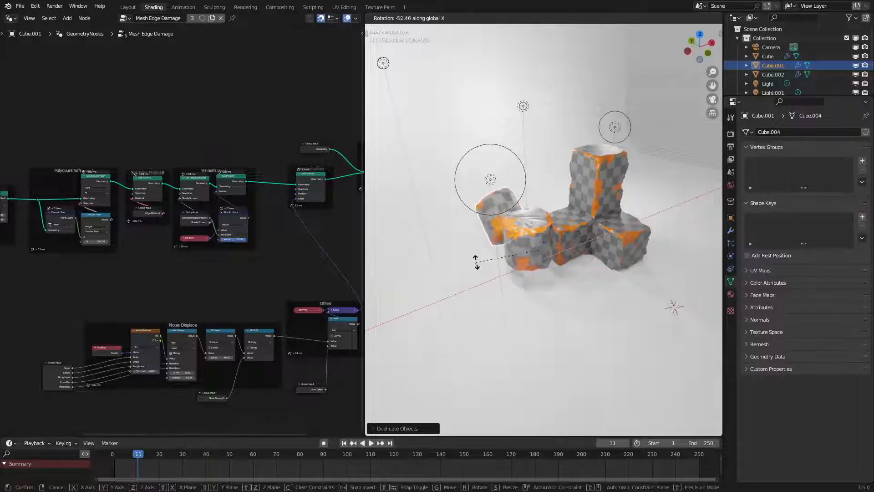
{"action": "right_click", "coordinate": [525, 229]}
{"action": "key", "text": "g"}
{"action": "left_click", "coordinate": [623, 255]}
Step: Apply the Location transform of the duplicated cylinder, Cube.001
{"action": "right_click", "coordinate": [508, 232]}
{"action": "key", "text": "w"}
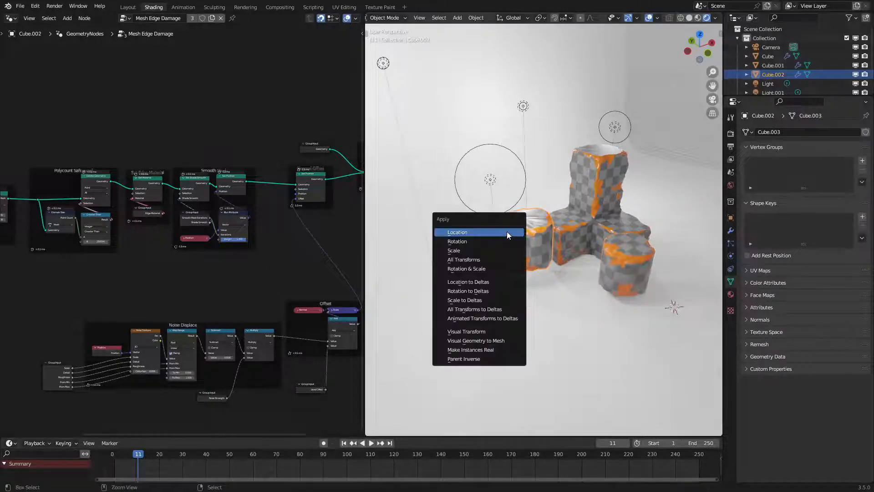
{"action": "right_click", "coordinate": [649, 267]}
{"action": "key", "text": "ctrl+a"}
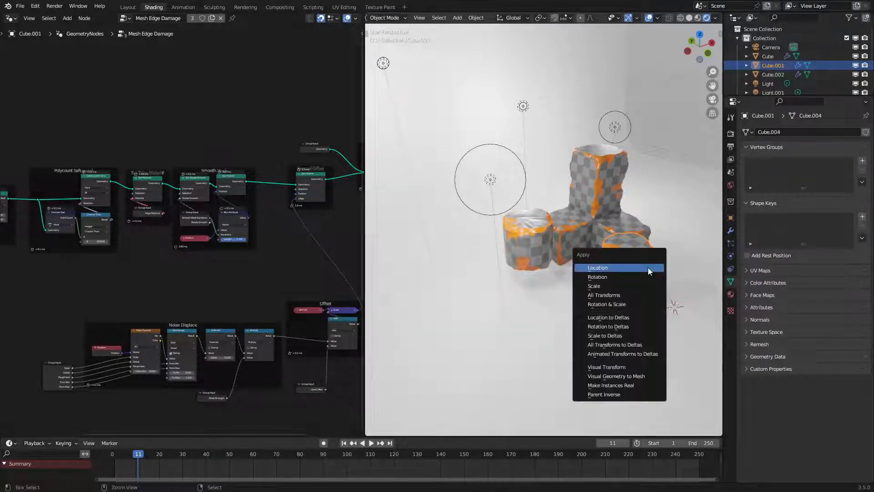
{"action": "left_click", "coordinate": [649, 267]}
Step: Try rotating the duplicated cylinder Cube.001 about the global X axis and undo the rotation
{"action": "middle_click_drag", "start_coordinate": [568, 248], "coordinate": [624, 271]}
{"action": "key", "text": "Tab"}
{"action": "key", "text": "Tab"}
{"action": "key", "text": "r"}
{"action": "key", "text": "x"}
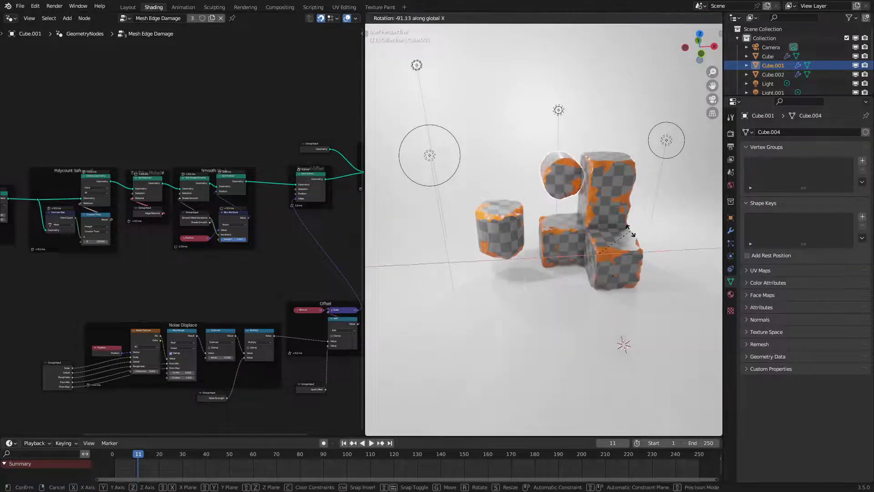
{"action": "left_click", "coordinate": [631, 244]}
{"action": "right_click", "coordinate": [630, 244]}
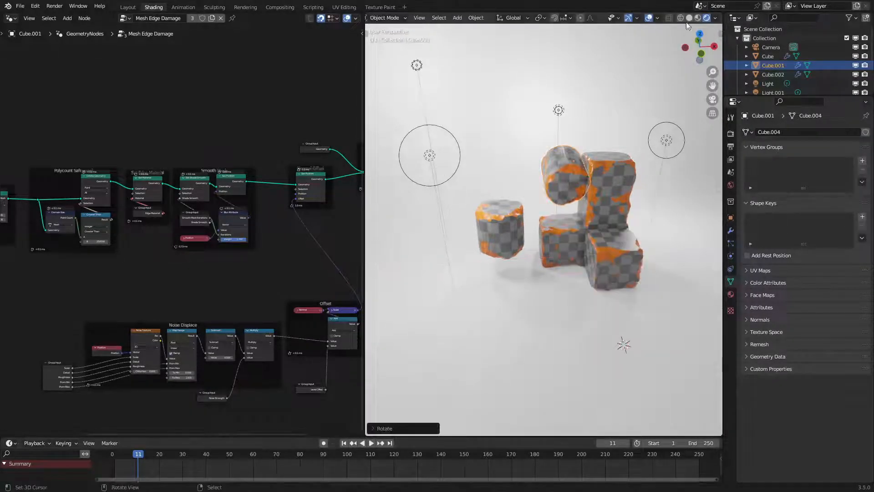
{"action": "left_click", "coordinate": [658, 18]}
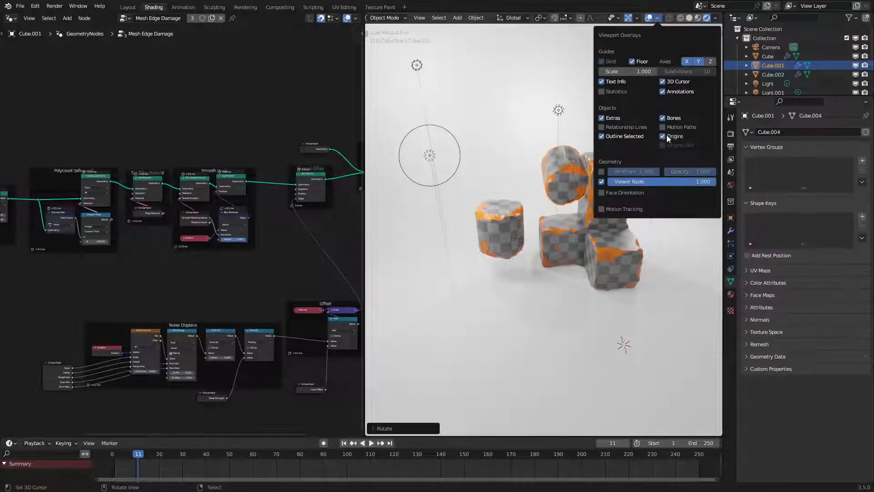
{"action": "middle_click_drag", "start_coordinate": [491, 187], "coordinate": [553, 174]}
{"action": "key", "text": "ctrl+a"}
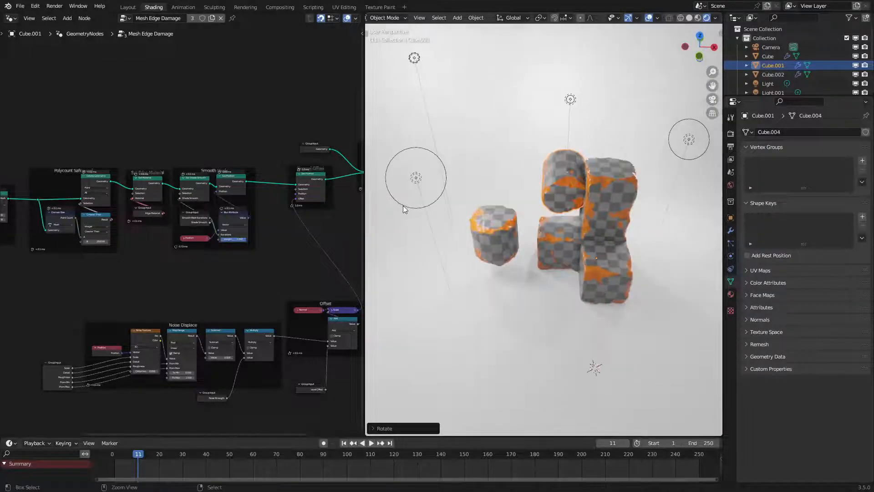
{"action": "key", "text": "ctrl+z"}
{"action": "key", "text": "ctrl+a"}
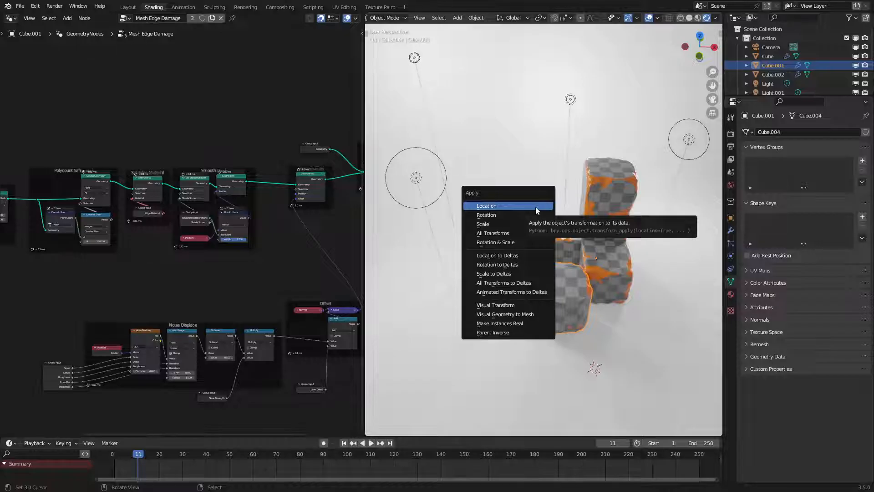
{"action": "key", "text": "Escape"}
{"action": "middle_click_drag", "start_coordinate": [482, 285], "coordinate": [402, 252]}
{"action": "key", "text": "g"}
{"action": "right_click", "coordinate": [494, 257]}
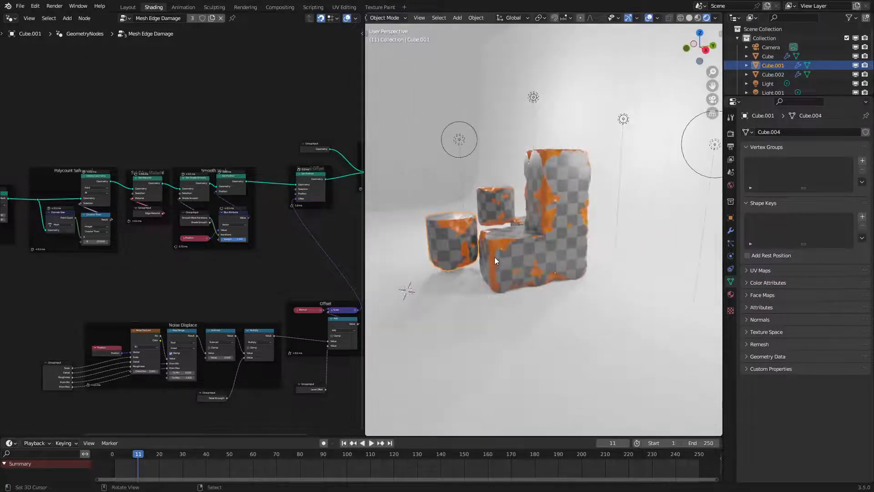
Step: Set the origin of the duplicated cylinder Cube.001 to its geometry
{"action": "key", "text": "F3"}
{"action": "type", "text": "ori"}
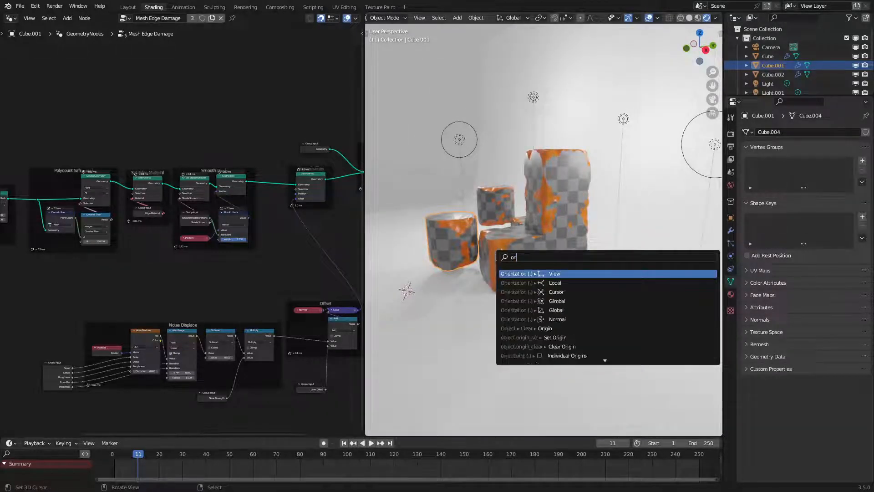
{"action": "type", "text": "gin to g"}
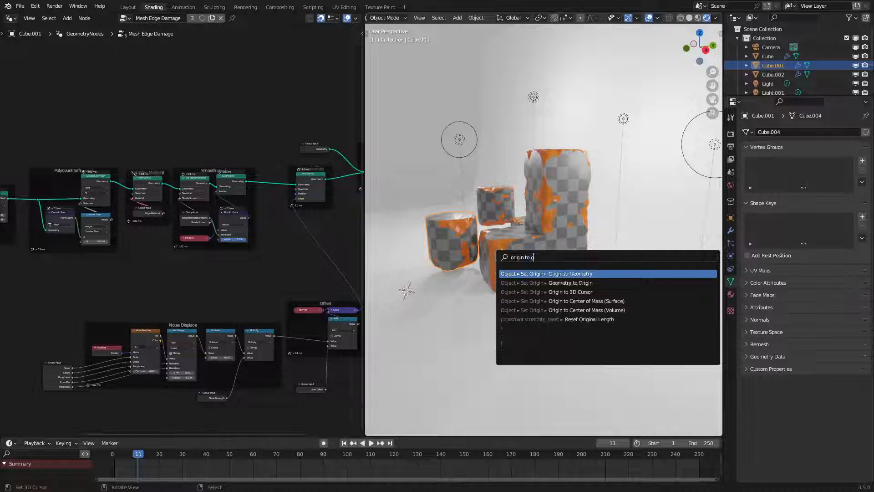
{"action": "key", "text": "Down"}
{"action": "key", "text": "Down"}
{"action": "key", "text": "Up"}
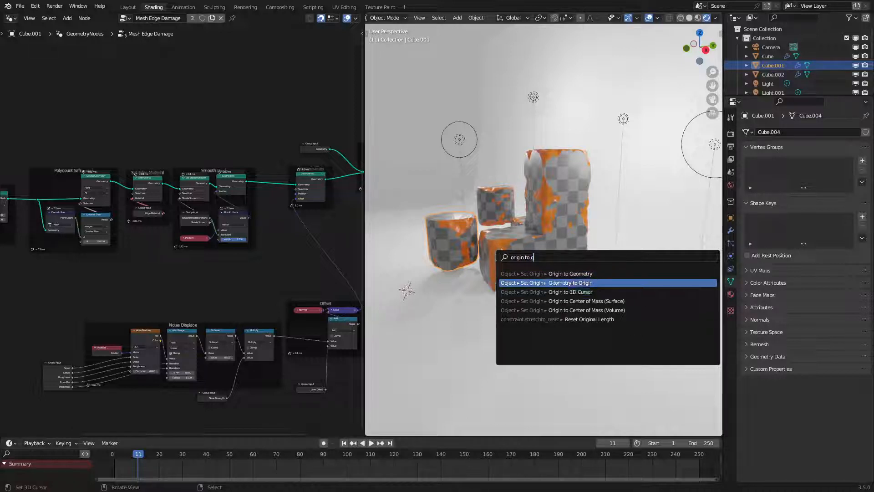
{"action": "key", "text": "Return"}
Step: Set the origin of the other cylinder, Cube.002, to its geometry
{"action": "left_click", "coordinate": [494, 209]}
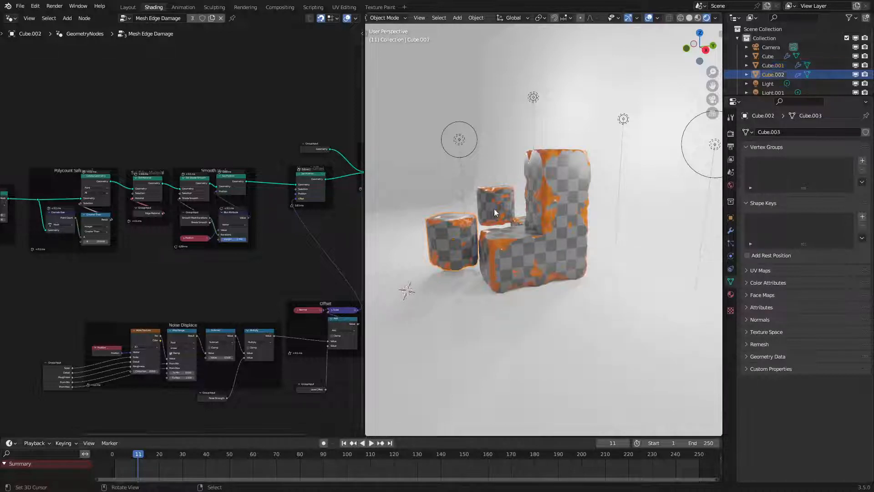
{"action": "key", "text": "F3"}
{"action": "key", "text": "Return"}
{"action": "middle_click_drag", "start_coordinate": [493, 208], "coordinate": [535, 231]}
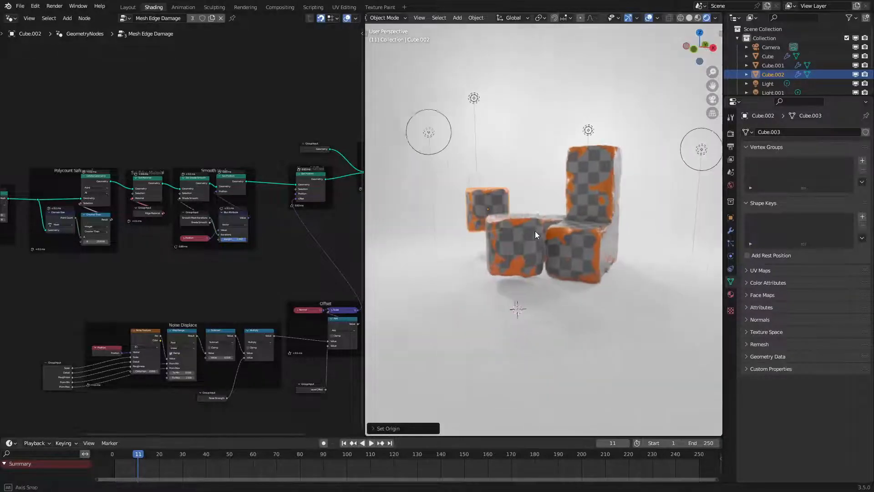
Step: Rotate cylinder Cube.001 about the global X axis so it lies on its side
{"action": "left_click", "coordinate": [531, 237]}
{"action": "scroll", "coordinate": [531, 237], "scroll_direction": "up", "scroll_amount": 2}
{"action": "key", "text": "r"}
{"action": "key", "text": "x"}
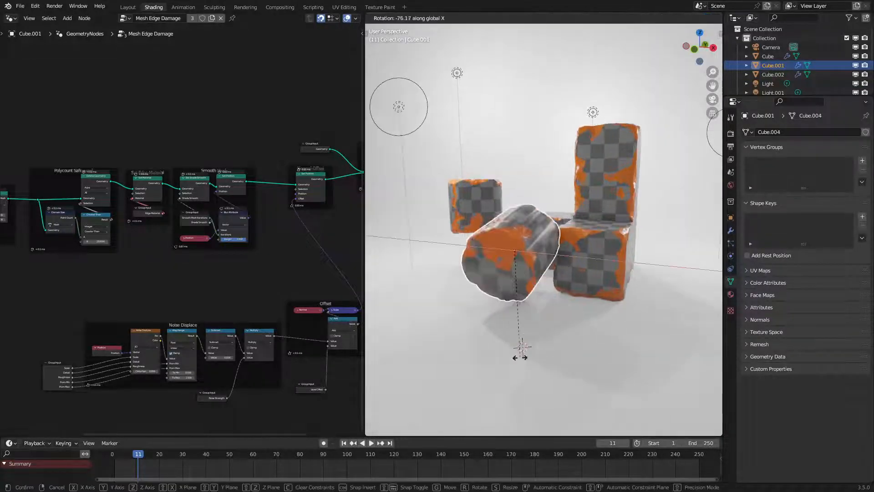
{"action": "left_click", "coordinate": [494, 342]}
Step: In Edit Mode, select the vertices of the lower half of cylinder Cube.001 from the front in wireframe display
{"action": "key", "text": "Tab"}
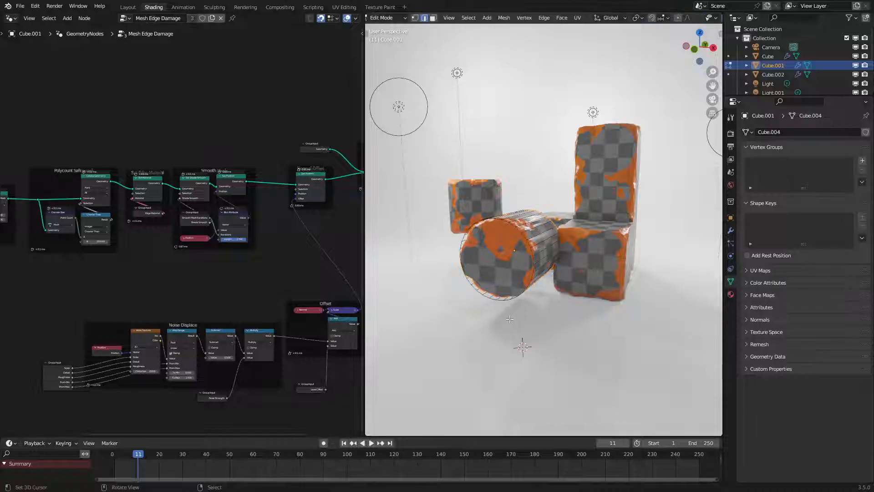
{"action": "key", "text": "KP_1"}
{"action": "key", "text": "shift+z"}
{"action": "scroll", "coordinate": [597, 262], "scroll_direction": "up", "scroll_amount": 5}
{"action": "key", "text": "c"}
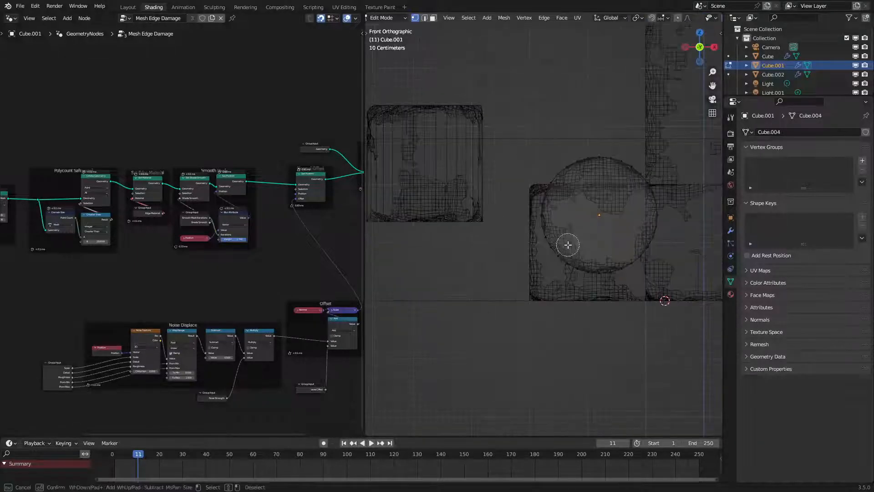
{"action": "mouse_move", "coordinate": [549, 244]}
{"action": "left_mouse_down"}
{"action": "mouse_move", "coordinate": [630, 256]}
{"action": "mouse_move", "coordinate": [648, 238]}
{"action": "mouse_move", "coordinate": [622, 267]}
{"action": "left_mouse_up"}
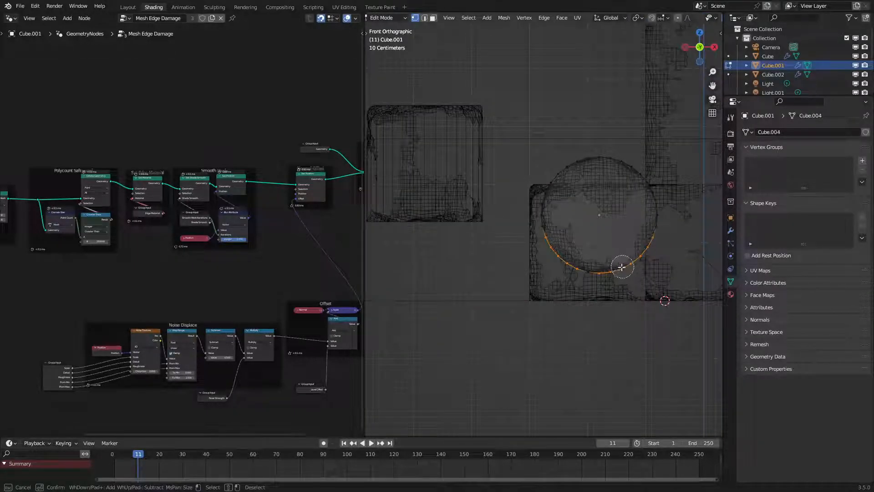
{"action": "key", "text": "Escape"}
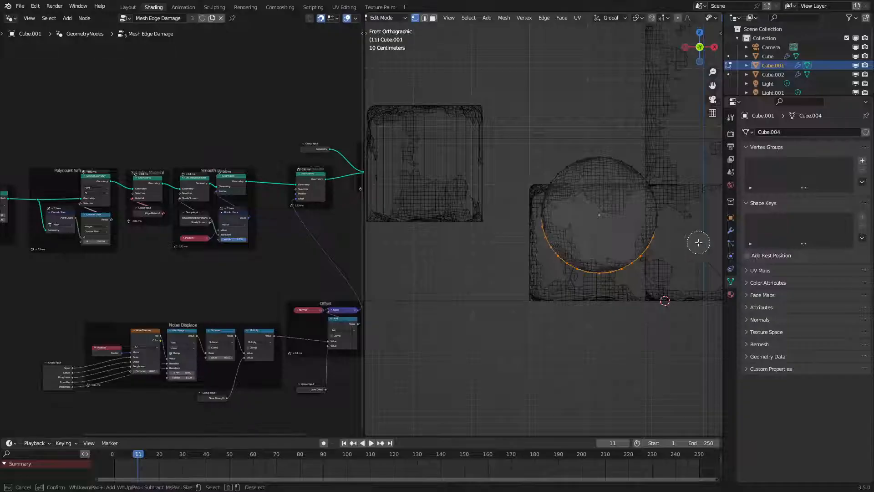
Step: Try deleting the selected lower vertices of Cube.001, inspect the remaining shape from several angles, and undo the deletion
{"action": "key", "text": "x"}
{"action": "left_click", "coordinate": [657, 234]}
{"action": "key", "text": "z"}
{"action": "left_click", "coordinate": [588, 254]}
{"action": "mouse_move", "coordinate": [588, 255]}
{"action": "middle_mouse_down"}
{"action": "mouse_move", "coordinate": [592, 285]}
{"action": "mouse_move", "coordinate": [611, 277]}
{"action": "middle_mouse_up"}
{"action": "key", "text": "Tab"}
{"action": "scroll", "coordinate": [610, 277], "scroll_direction": "down", "scroll_amount": 3}
{"action": "left_click", "coordinate": [729, 230]}
{"action": "key", "text": "Tab"}
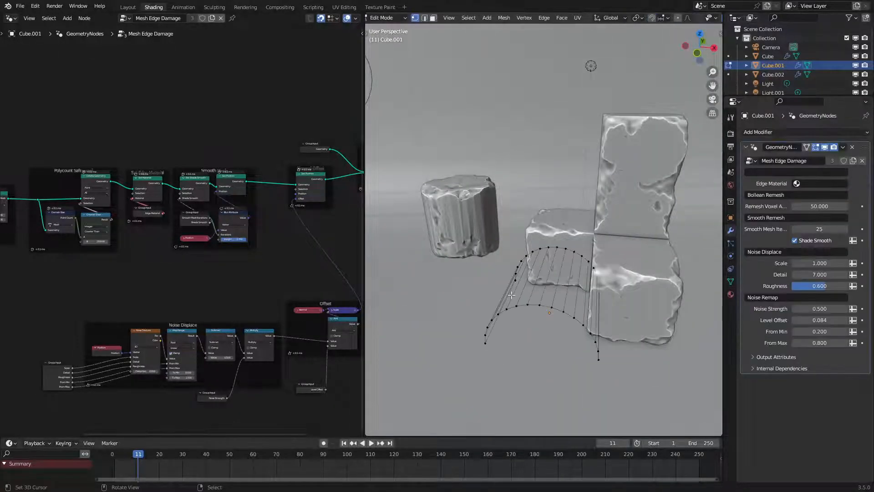
{"action": "middle_click_drag", "start_coordinate": [512, 295], "coordinate": [575, 258]}
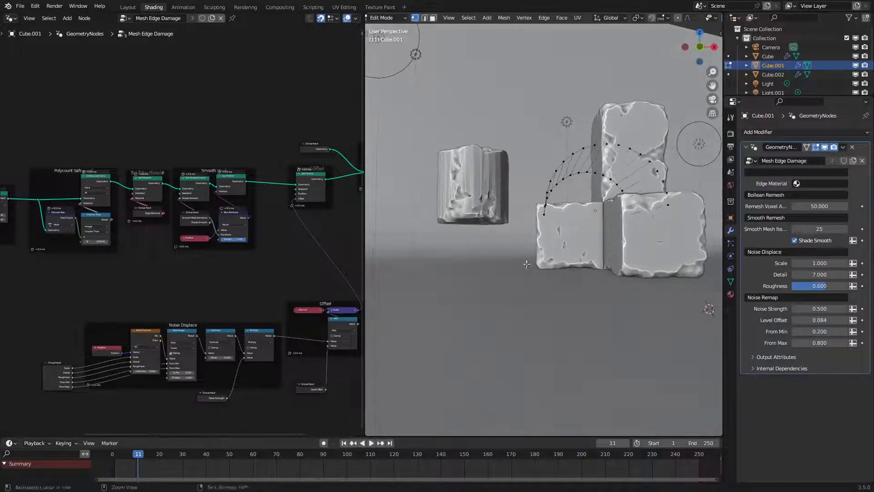
{"action": "key", "text": "ctrl+z"}
Step: Delete the end-cap and lower faces of Cube.001 and its leftover lower vertices, keeping only the upper half shell
{"action": "key", "text": "z"}
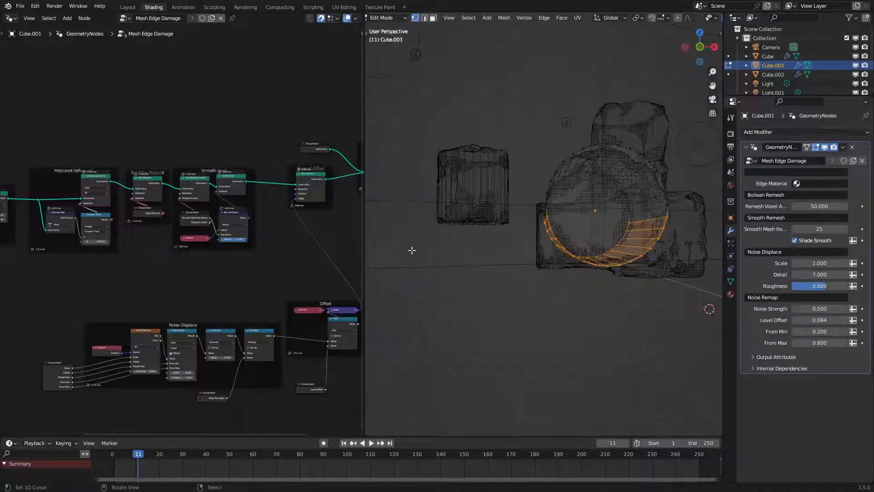
{"action": "middle_click_drag", "start_coordinate": [411, 250], "coordinate": [402, 265]}
{"action": "key", "text": "z"}
{"action": "key", "text": "x"}
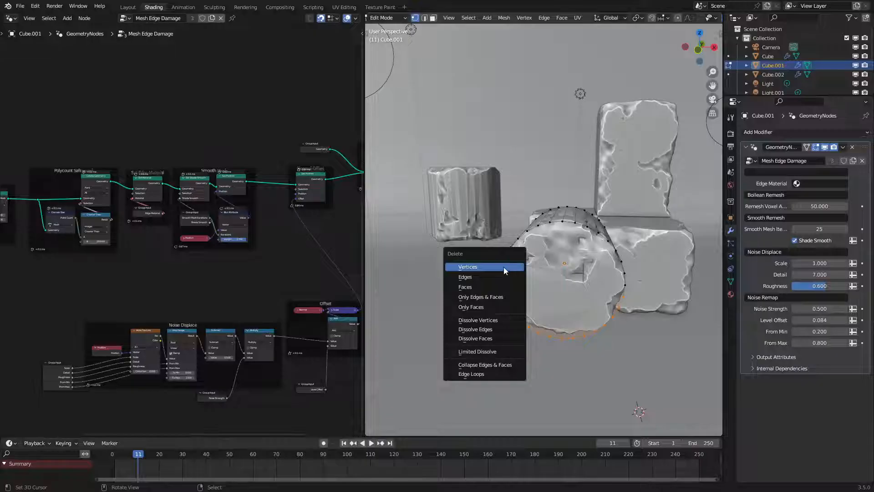
{"action": "left_click", "coordinate": [500, 286]}
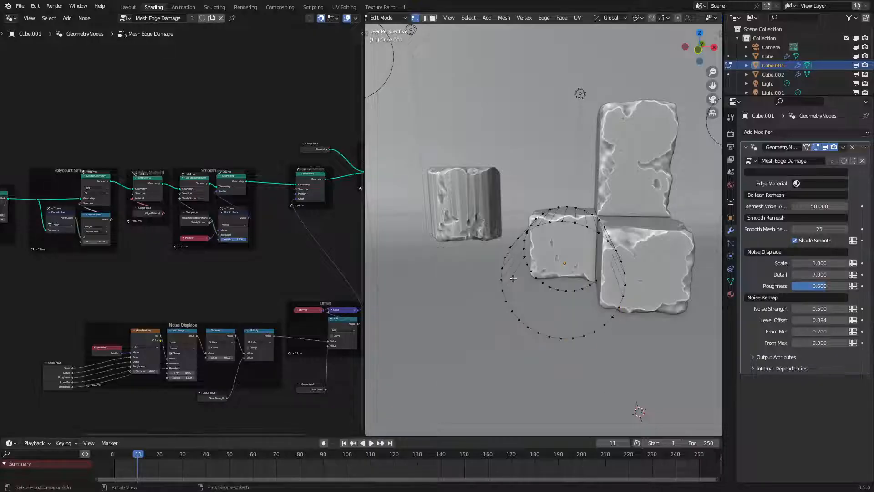
{"action": "key", "text": "x"}
{"action": "left_click", "coordinate": [510, 254]}
{"action": "key", "text": "Tab"}
Step: Add a Solidify modifier to Cube.001 above Mesh Edge Damage, with thickness 0.65 m and offset 0
{"action": "left_click", "coordinate": [814, 132]}
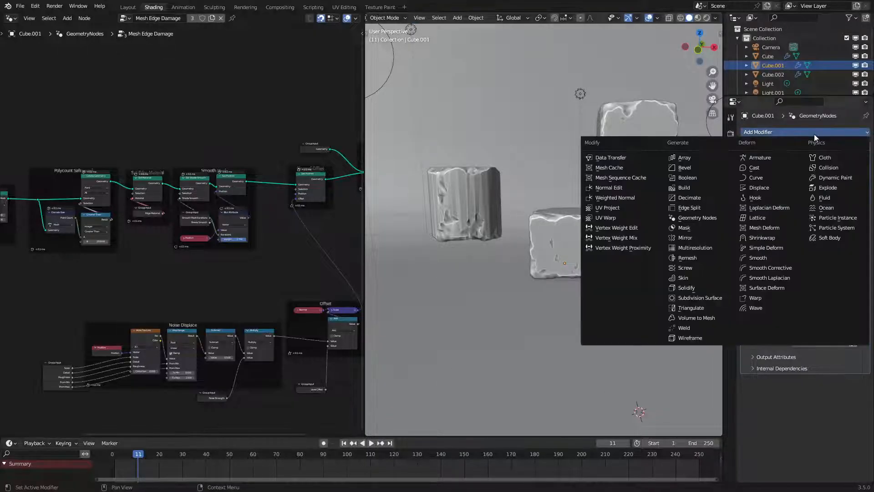
{"action": "left_click", "coordinate": [686, 288]}
{"action": "left_click_drag", "start_coordinate": [865, 382], "coordinate": [852, 143]}
{"action": "left_click_drag", "start_coordinate": [815, 171], "coordinate": [834, 182]}
{"action": "type", "text": "0"}
{"action": "key", "text": "Return"}
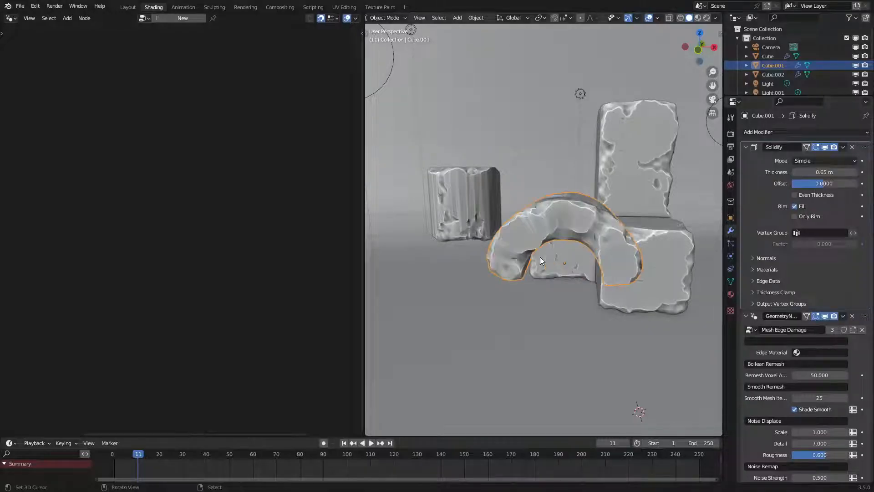
Step: Clear the location of the arch Cube.001 and move it about 8 m in the negative global X direction, in material preview
{"action": "key", "text": "z"}
{"action": "left_click", "coordinate": [576, 297]}
{"action": "mouse_move", "coordinate": [576, 297]}
{"action": "middle_mouse_down"}
{"action": "mouse_move", "coordinate": [532, 315]}
{"action": "mouse_move", "coordinate": [515, 311]}
{"action": "mouse_move", "coordinate": [589, 326]}
{"action": "mouse_move", "coordinate": [640, 288]}
{"action": "mouse_move", "coordinate": [633, 291]}
{"action": "middle_mouse_up"}
{"action": "key", "text": "alt+g"}
{"action": "key", "text": "g"}
{"action": "key", "text": "x"}
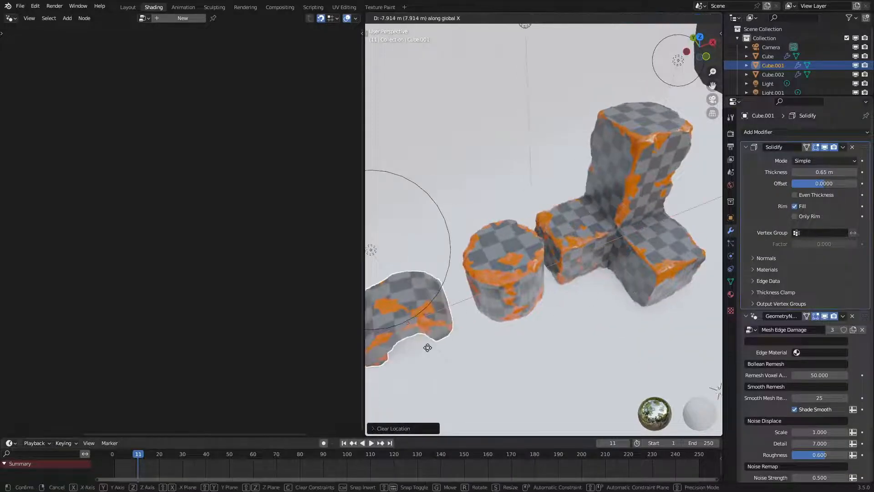
{"action": "left_click", "coordinate": [423, 349]}
Step: Narrow the arch's mesh along the global Y axis in Edit Mode
{"action": "middle_click_drag", "start_coordinate": [459, 332], "coordinate": [632, 272]}
{"action": "key", "text": "Tab"}
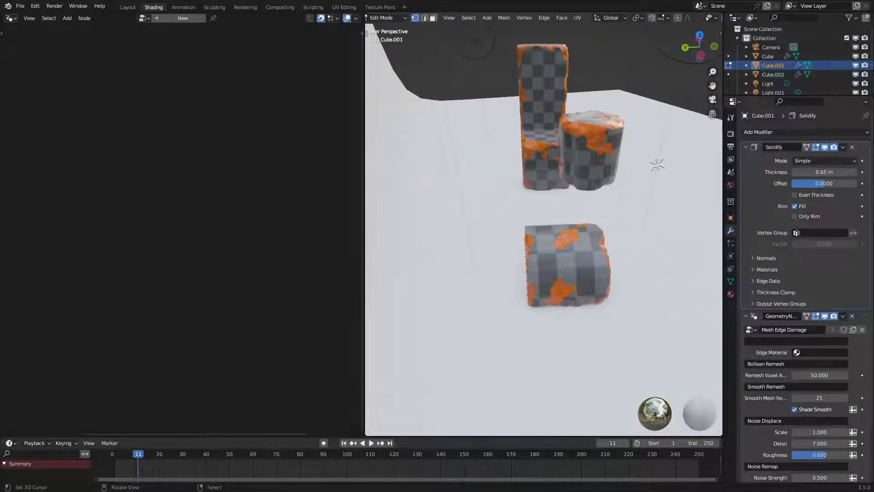
{"action": "key", "text": "s"}
{"action": "key", "text": "x"}
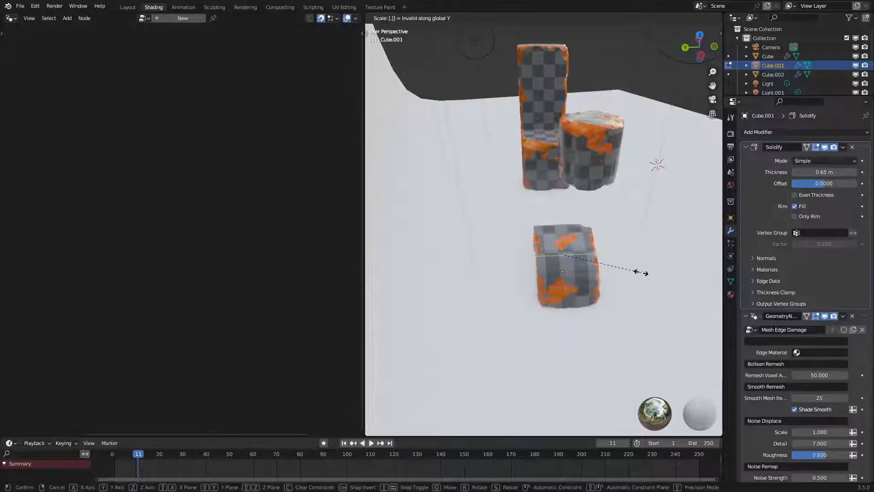
{"action": "left_click", "coordinate": [625, 270]}
{"action": "middle_click_drag", "start_coordinate": [625, 270], "coordinate": [545, 255]}
Step: Scale the arch object uniformly by 2 and apply its scale
{"action": "key", "text": "s"}
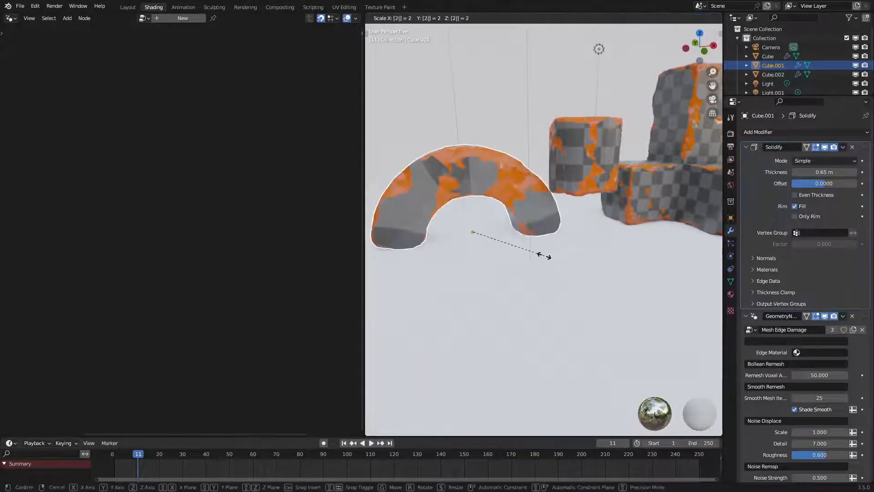
{"action": "left_click", "coordinate": [576, 212]}
{"action": "middle_click_drag", "start_coordinate": [576, 212], "coordinate": [624, 264], "text": "ctrl"}
{"action": "key", "text": "ctrl+a"}
{"action": "left_click", "coordinate": [564, 288]}
{"action": "key", "text": "Tab"}
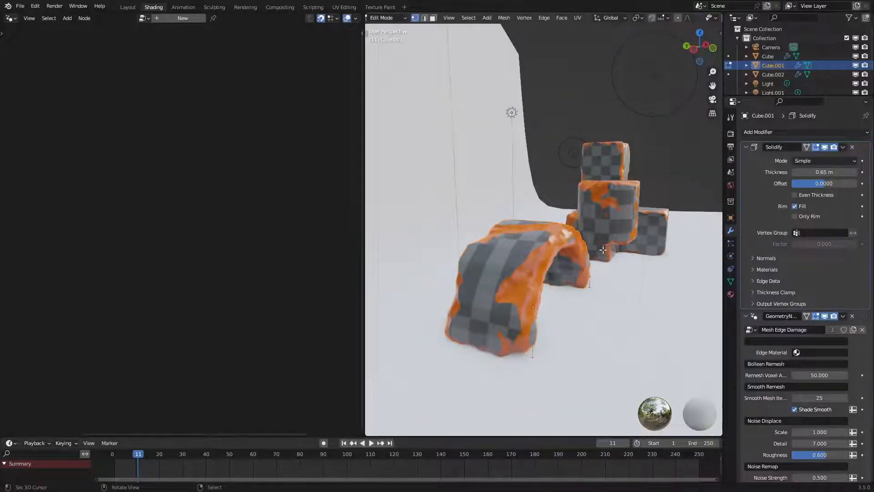
{"action": "key", "text": "Tab"}
{"action": "mouse_move", "coordinate": [561, 268]}
{"action": "middle_mouse_down"}
{"action": "mouse_move", "coordinate": [578, 274]}
{"action": "mouse_move", "coordinate": [559, 278]}
{"action": "middle_mouse_up"}
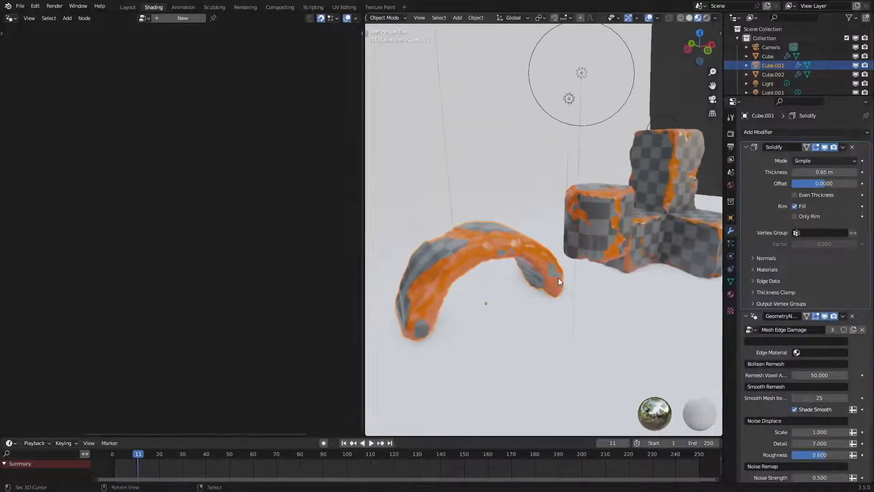
Step: Turn off the arch's Mesh Edge Damage modifier display and set the Solidify thickness to 1 m
{"action": "left_click", "coordinate": [825, 316]}
{"action": "middle_click_drag", "start_coordinate": [482, 303], "coordinate": [463, 288]}
{"action": "left_click", "coordinate": [835, 172]}
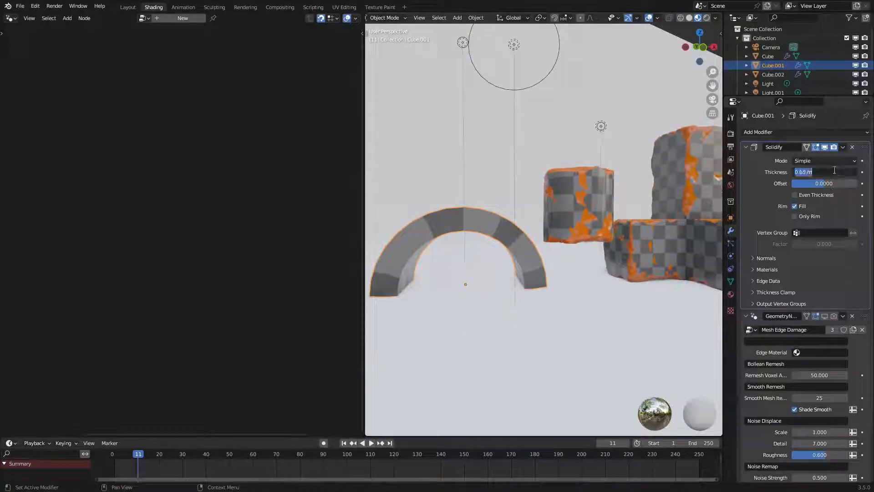
{"action": "key", "text": "Right"}
{"action": "key", "text": "Left"}
{"action": "key", "text": "Left"}
{"action": "type", "text": "8"}
{"action": "key", "text": "Return"}
{"action": "left_click", "coordinate": [833, 171]}
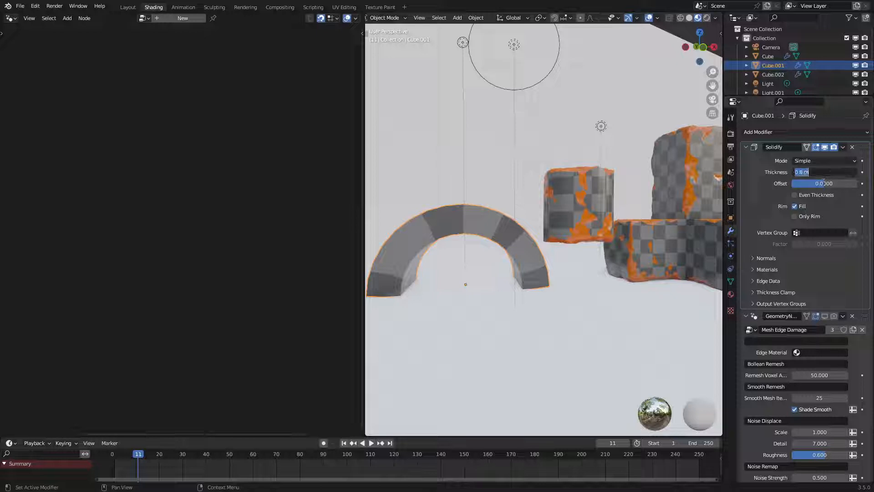
{"action": "type", "text": "1"}
{"action": "key", "text": "Return"}
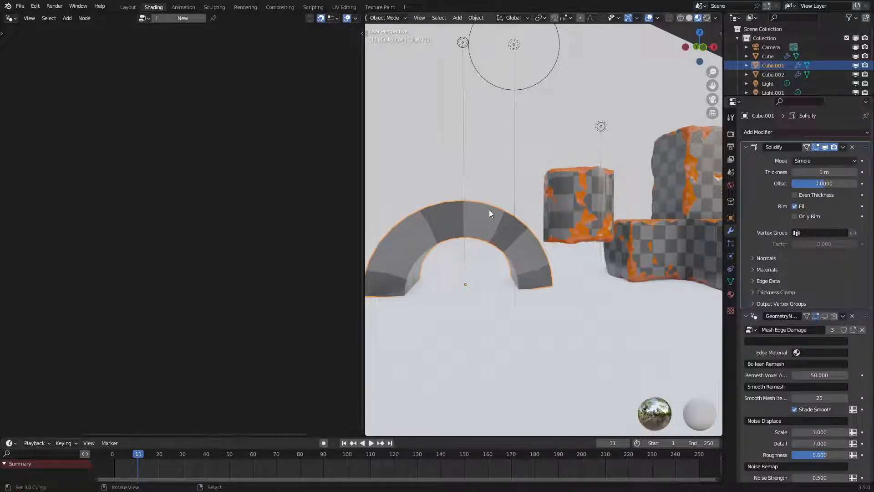
Step: Extrude the two bottom edges of the arch 1 m down along global Z to form straight legs
{"action": "mouse_move", "coordinate": [489, 209]}
{"action": "middle_mouse_down"}
{"action": "mouse_move", "coordinate": [529, 200]}
{"action": "mouse_move", "coordinate": [542, 237]}
{"action": "middle_mouse_up"}
{"action": "key", "text": "Tab"}
{"action": "key", "text": "z"}
{"action": "left_click", "coordinate": [463, 326]}
{"action": "key", "text": "2"}
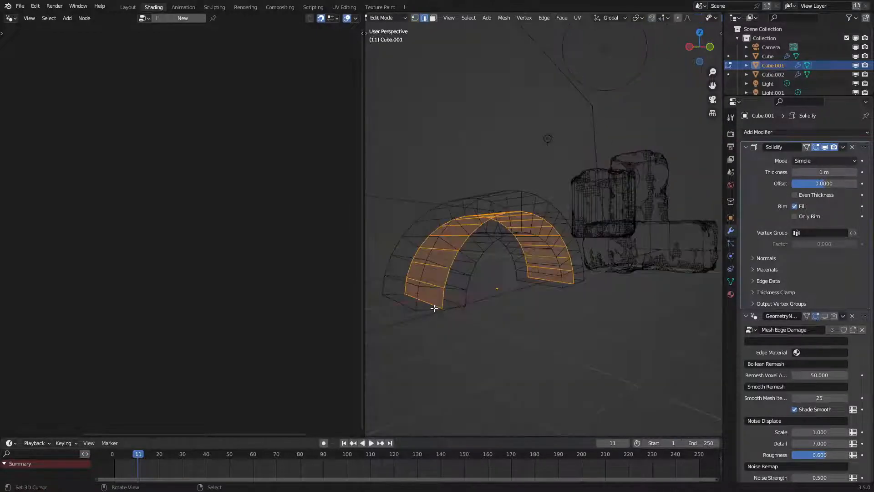
{"action": "left_click", "coordinate": [434, 308]}
{"action": "key", "text": "e"}
{"action": "key", "text": "z"}
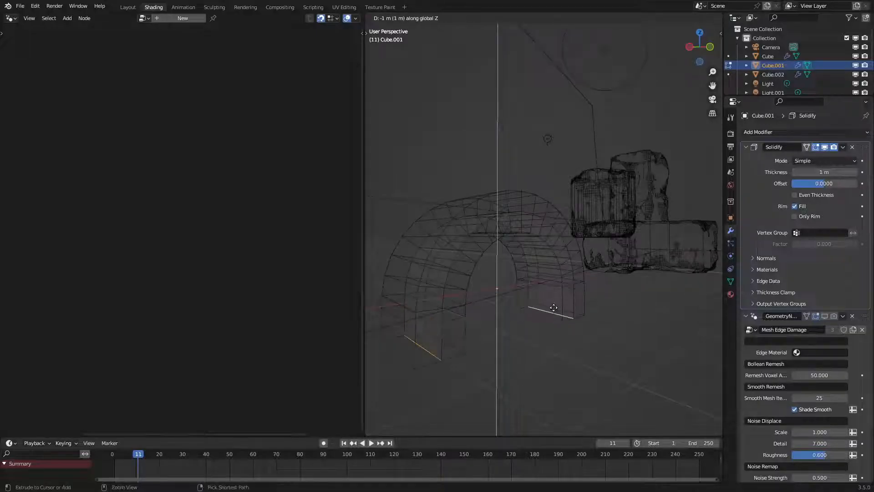
{"action": "left_click", "coordinate": [554, 309]}
{"action": "key", "text": "Tab"}
Step: Move the arch up along the global Z axis so its legs stand on the floor
{"action": "key", "text": "z"}
{"action": "left_click", "coordinate": [591, 293]}
{"action": "mouse_move", "coordinate": [591, 296]}
{"action": "middle_mouse_down"}
{"action": "mouse_move", "coordinate": [544, 296]}
{"action": "mouse_move", "coordinate": [559, 264]}
{"action": "middle_mouse_up"}
{"action": "key", "text": "g"}
{"action": "key", "text": "z"}
{"action": "left_click", "coordinate": [555, 281]}
Step: Map the arch's UVs with Cube Projection, with the checker material previewed
{"action": "key", "text": "z"}
{"action": "left_click", "coordinate": [554, 383]}
{"action": "key", "text": "Tab"}
{"action": "key", "text": "u"}
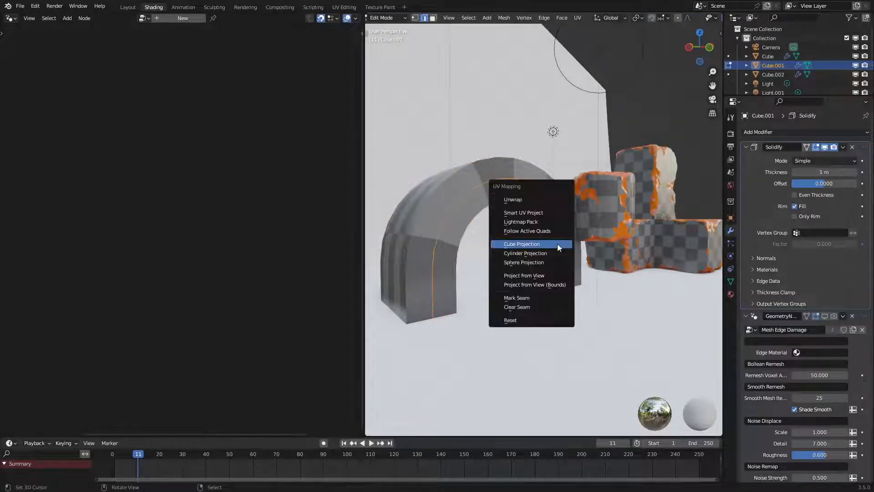
{"action": "left_click", "coordinate": [554, 244]}
{"action": "middle_click_drag", "start_coordinate": [554, 244], "coordinate": [582, 258]}
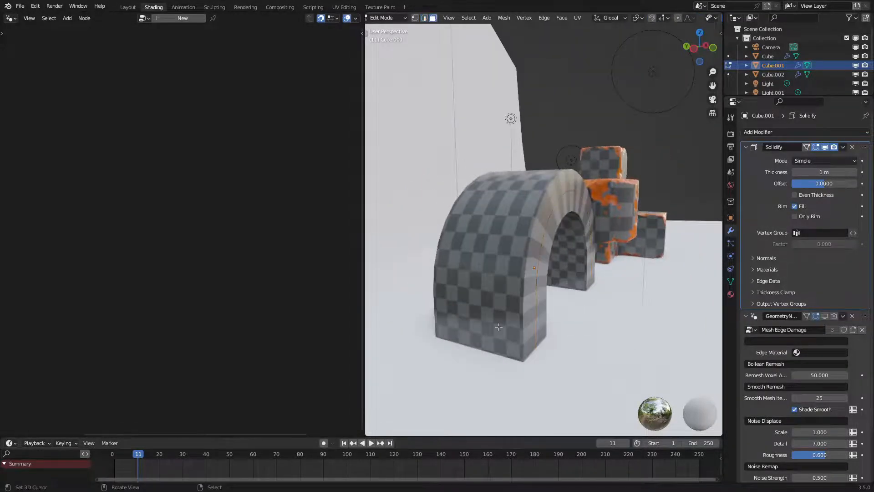
Step: Unwrap the arch's UVs with Smart UV Project
{"action": "key", "text": "u"}
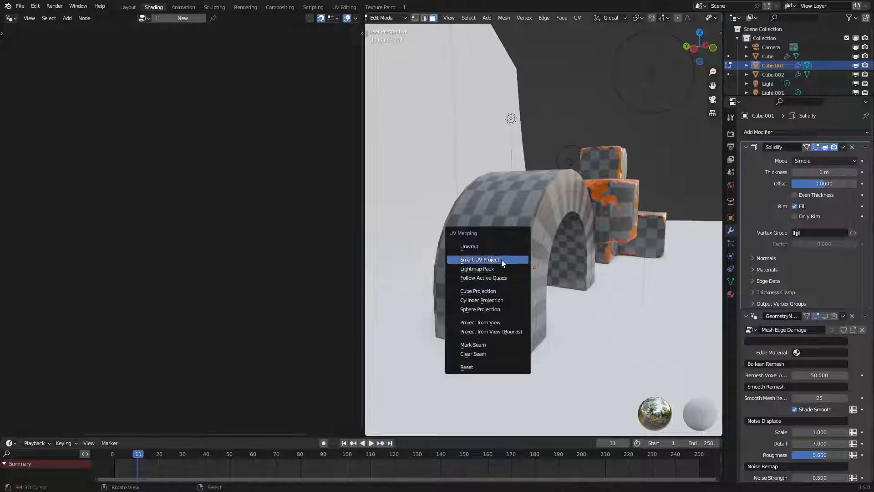
{"action": "left_click", "coordinate": [501, 260]}
{"action": "middle_click_drag", "start_coordinate": [501, 259], "coordinate": [526, 325]}
Step: Apply the Solidify modifier on the arch
{"action": "key", "text": "Tab"}
{"action": "middle_click_drag", "start_coordinate": [616, 281], "coordinate": [734, 188]}
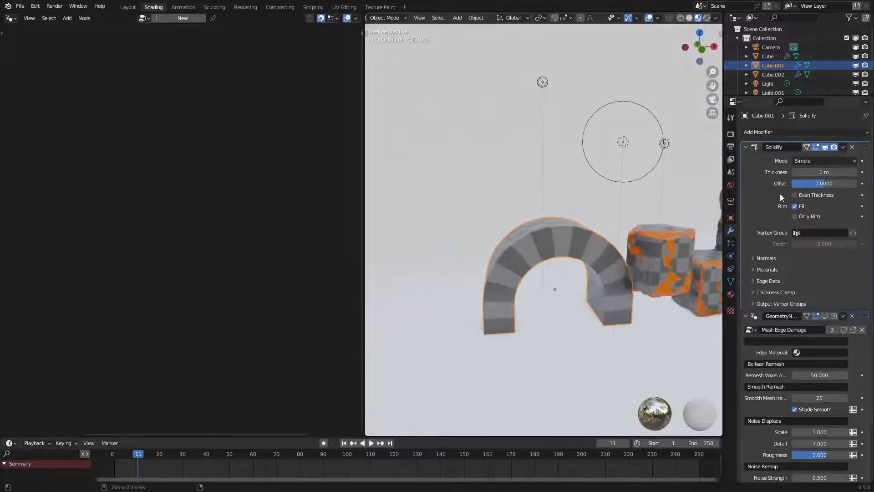
{"action": "key", "text": "ctrl+a"}
Step: Select the front face loop of the arch and map its UVs with Cube Projection
{"action": "key", "text": "Tab"}
{"action": "middle_click_drag", "start_coordinate": [509, 269], "coordinate": [486, 283]}
{"action": "key", "text": "u"}
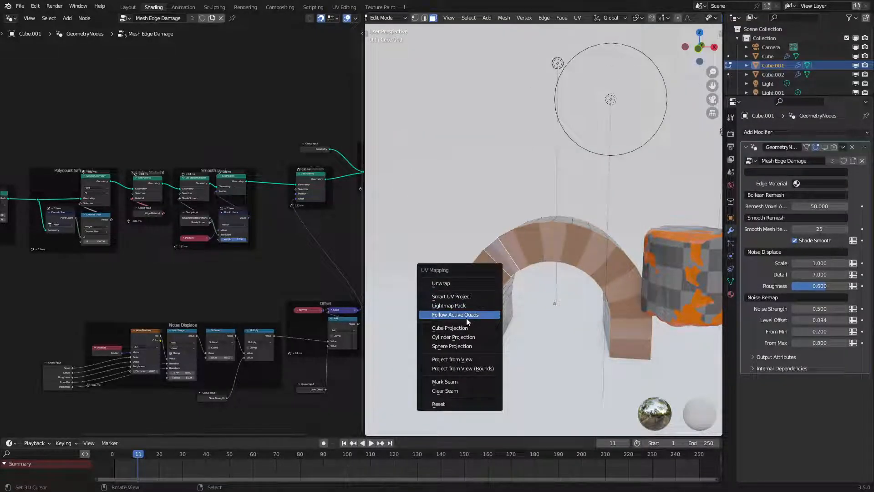
{"action": "left_click", "coordinate": [459, 328]}
{"action": "middle_click_drag", "start_coordinate": [459, 328], "coordinate": [610, 290]}
{"action": "key", "text": "Tab"}
Step: Re-enable the arch's Mesh Edge Damage modifier for viewport and render, and raise its Level Offset to 0.194
{"action": "left_click", "coordinate": [825, 147]}
{"action": "left_click", "coordinate": [834, 147]}
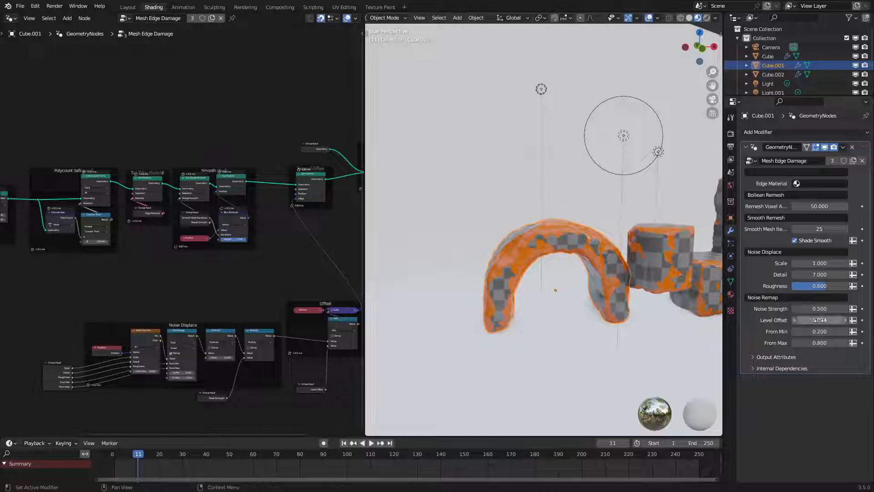
{"action": "left_click_drag", "start_coordinate": [819, 321], "coordinate": [846, 320]}
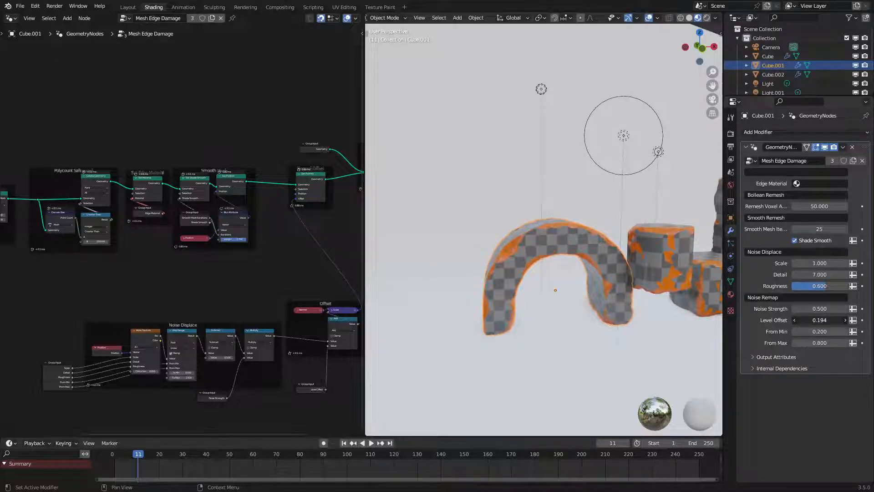
Step: Examine the arch's edge damage from several angles in both solid and material preview shading
{"action": "scroll", "coordinate": [548, 269], "scroll_direction": "down", "scroll_amount": 2}
{"action": "middle_click_drag", "start_coordinate": [548, 269], "coordinate": [594, 254]}
{"action": "left_click", "coordinate": [633, 306]}
{"action": "key", "text": "z"}
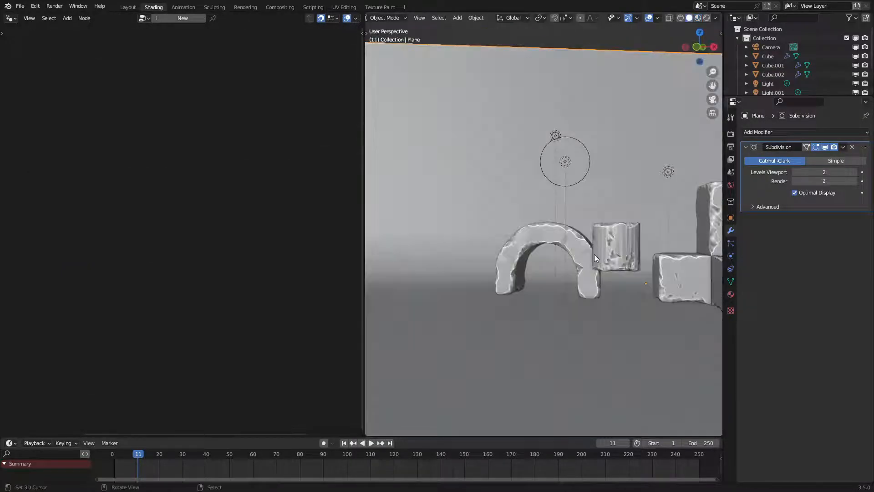
{"action": "key", "text": "z"}
{"action": "left_click", "coordinate": [591, 409]}
{"action": "middle_click_drag", "start_coordinate": [560, 291], "coordinate": [554, 327]}
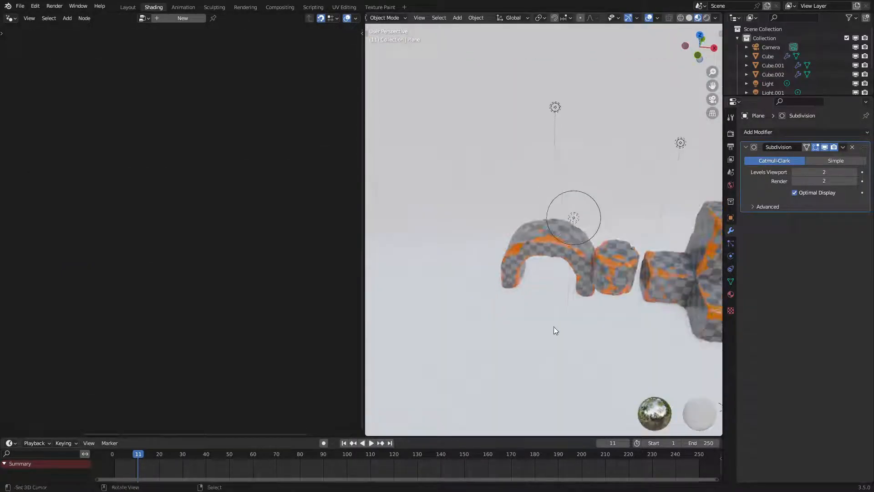
Step: Move the arch into the camera's frame between the cylinder and the cube cluster, and preview it in rendered shading
{"action": "left_click", "coordinate": [518, 255]}
{"action": "key", "text": "KP_0"}
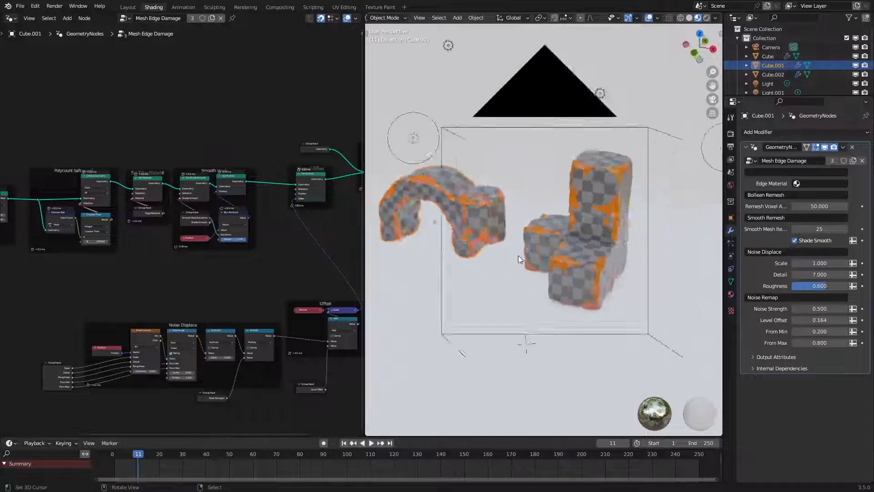
{"action": "key", "text": "g"}
{"action": "key", "text": "x"}
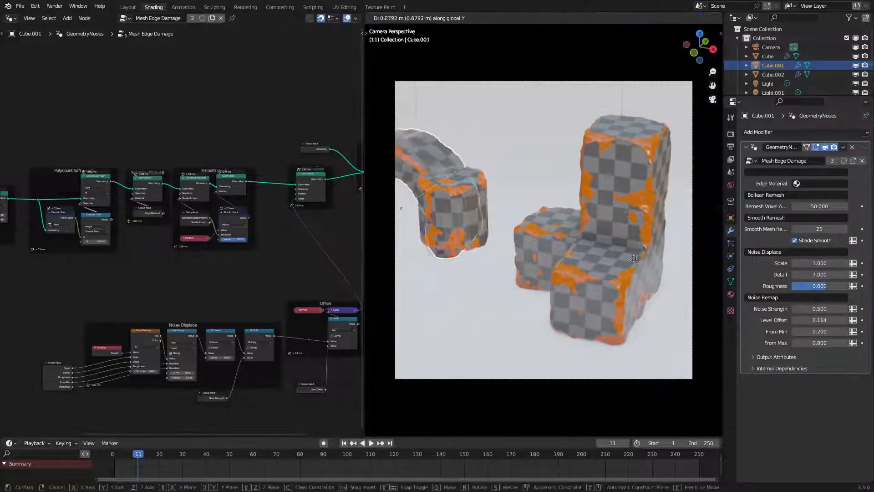
{"action": "left_click", "coordinate": [701, 267]}
{"action": "key", "text": "z"}
{"action": "left_click", "coordinate": [658, 194]}
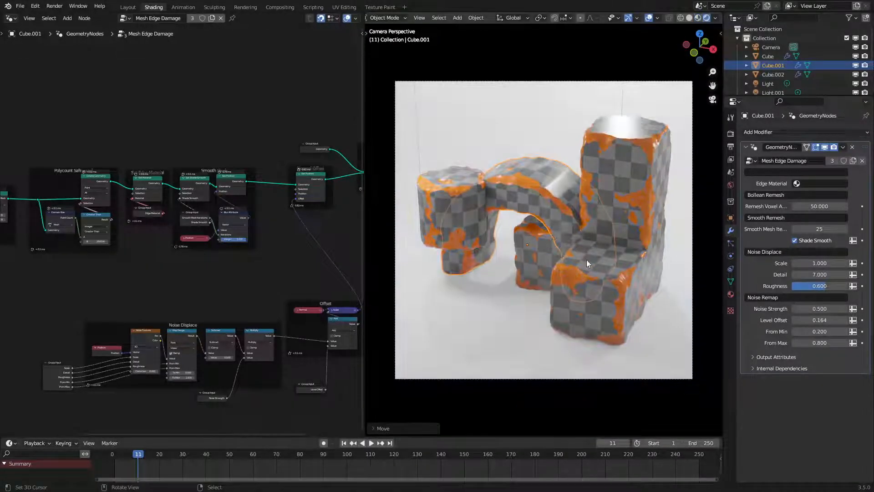
Step: Clear the cylinder's location in solid shading and move it -7 m along the global X axis, beyond the arch
{"action": "key", "text": "KP_0"}
{"action": "key", "text": "z"}
{"action": "key", "text": "6"}
{"action": "scroll", "coordinate": [514, 239], "scroll_direction": "up", "scroll_amount": 2}
{"action": "right_click", "coordinate": [513, 248]}
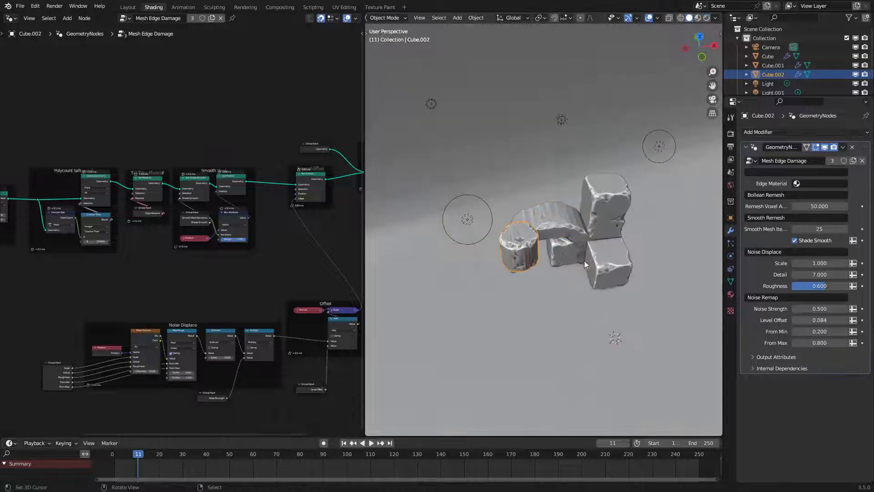
{"action": "key", "text": "g"}
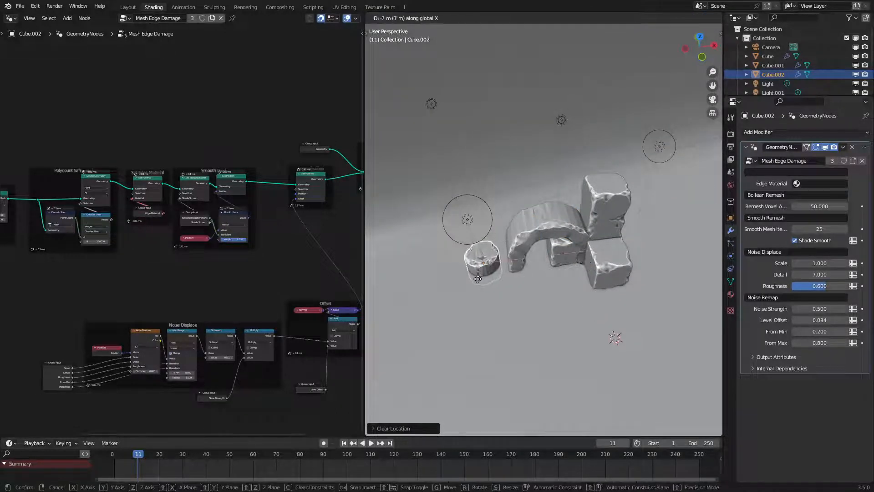
{"action": "left_click", "coordinate": [476, 281]}
Step: Duplicate the stacked cube cluster in place
{"action": "middle_click_drag", "start_coordinate": [524, 293], "coordinate": [561, 235]}
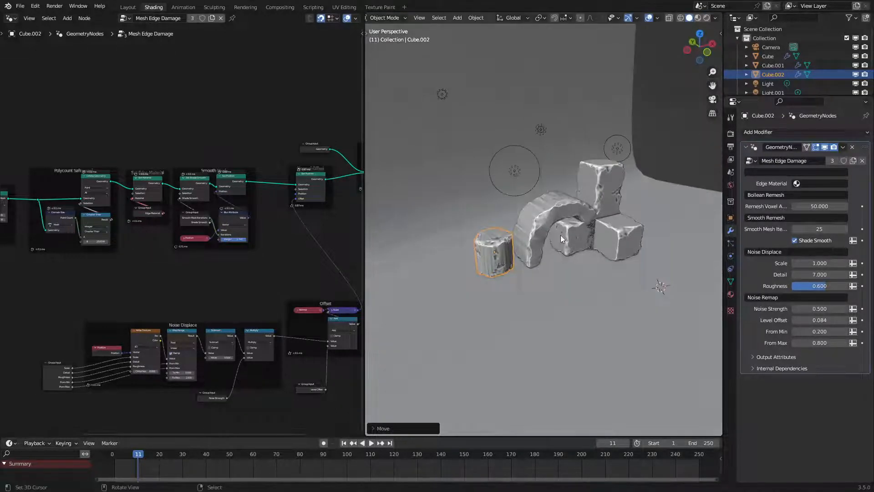
{"action": "right_click", "coordinate": [586, 231]}
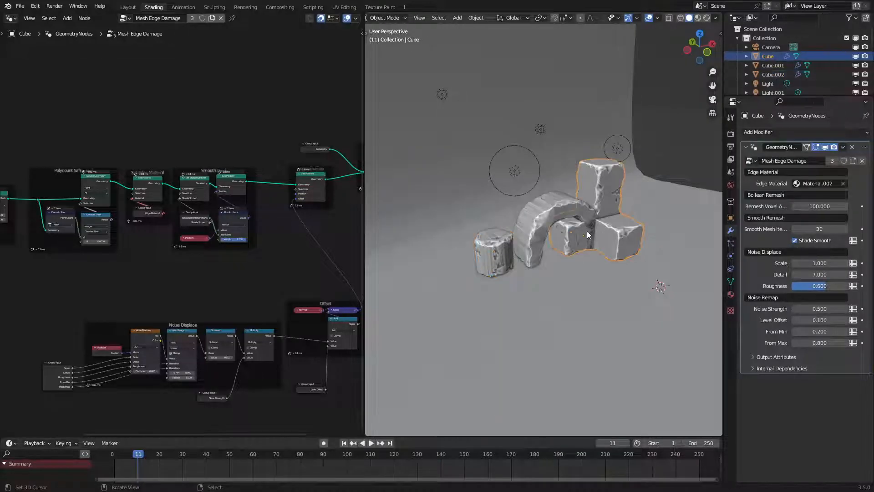
{"action": "key", "text": "shift+d"}
{"action": "right_click", "coordinate": [627, 220]}
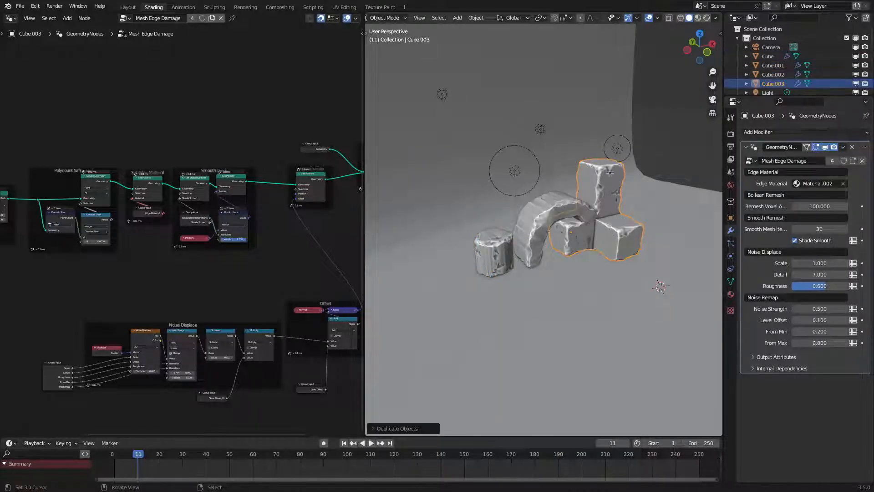
Step: Delete the extruded arms of the duplicated cluster in Edit Mode with X-ray on, keeping only the central cube
{"action": "key", "text": "Tab"}
{"action": "key", "text": "alt+z"}
{"action": "right_click", "coordinate": [613, 248], "text": "shift"}
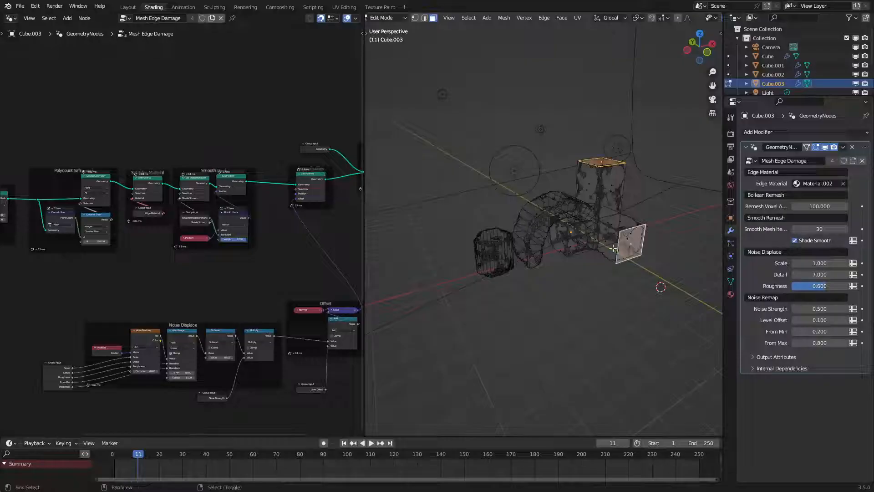
{"action": "right_click", "coordinate": [560, 239], "text": "shift"}
{"action": "key", "text": "x"}
{"action": "left_click", "coordinate": [554, 239]}
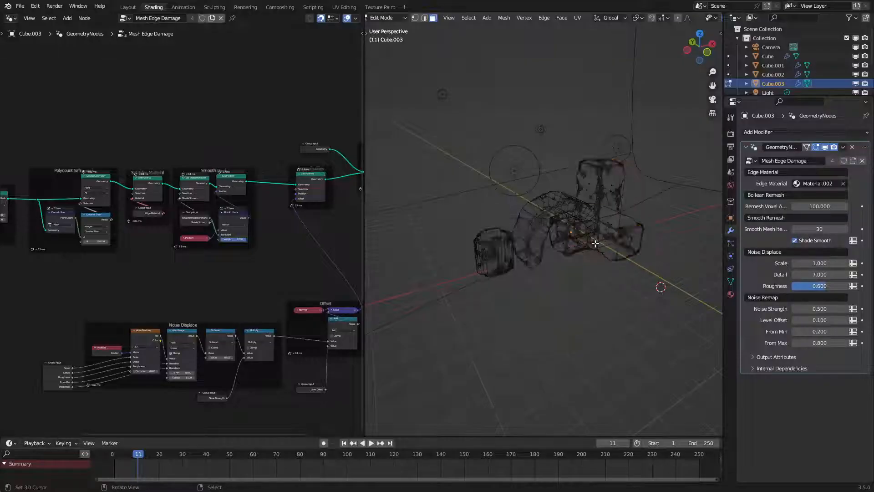
Step: Select the open edge loops left on the cube and fill each one with a face
{"action": "key", "text": "a"}
{"action": "middle_click_drag", "start_coordinate": [606, 232], "coordinate": [615, 253]}
{"action": "scroll", "coordinate": [552, 240], "scroll_direction": "up", "scroll_amount": 4}
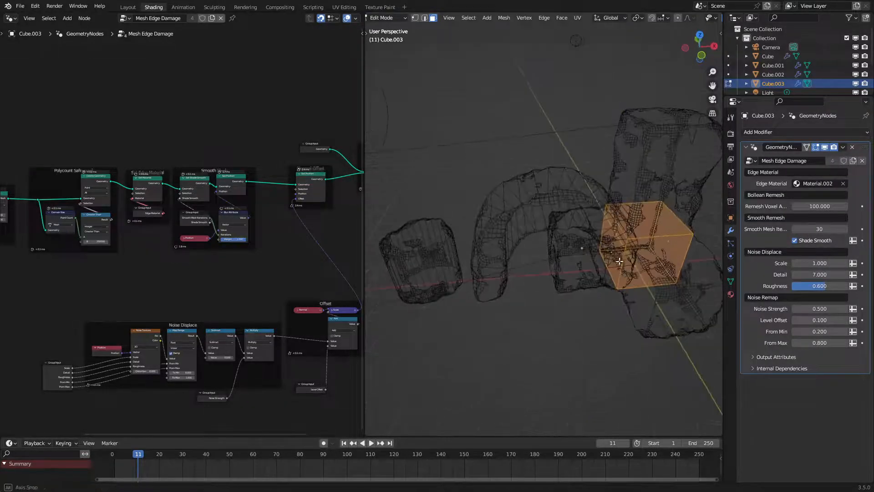
{"action": "key", "text": "2"}
{"action": "left_click", "coordinate": [648, 239]}
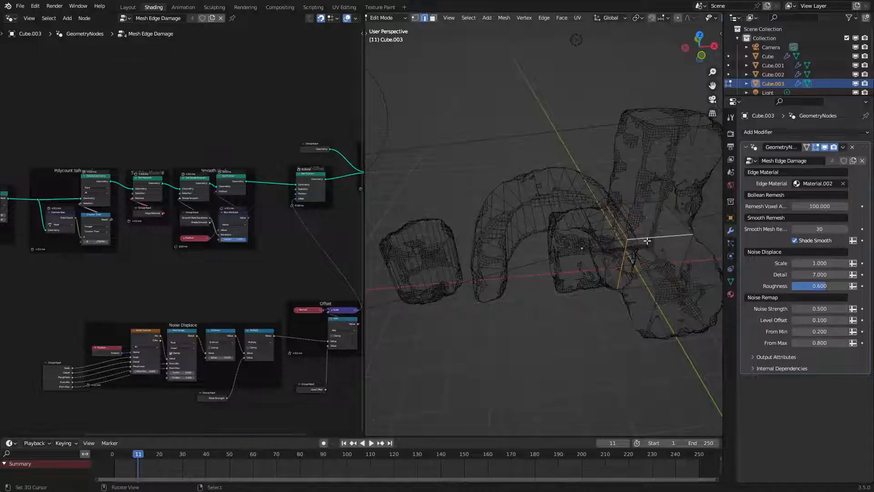
{"action": "left_click", "coordinate": [655, 285], "text": "shift"}
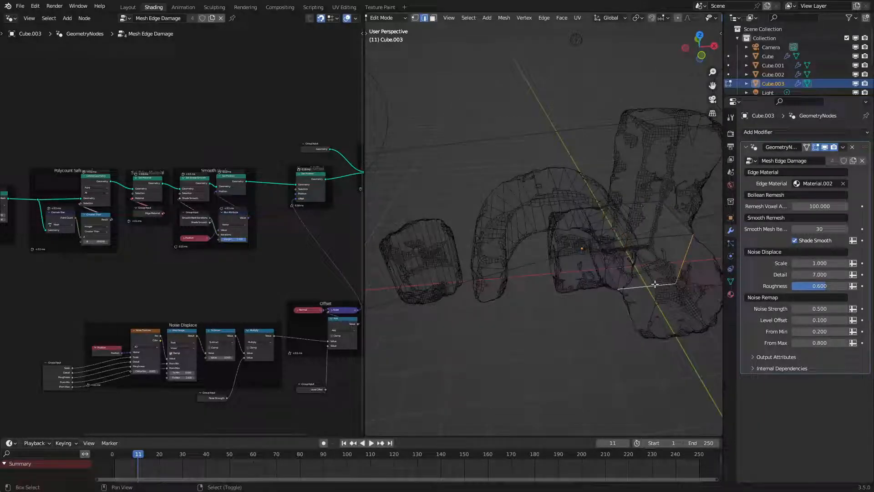
{"action": "left_click", "coordinate": [650, 227]}
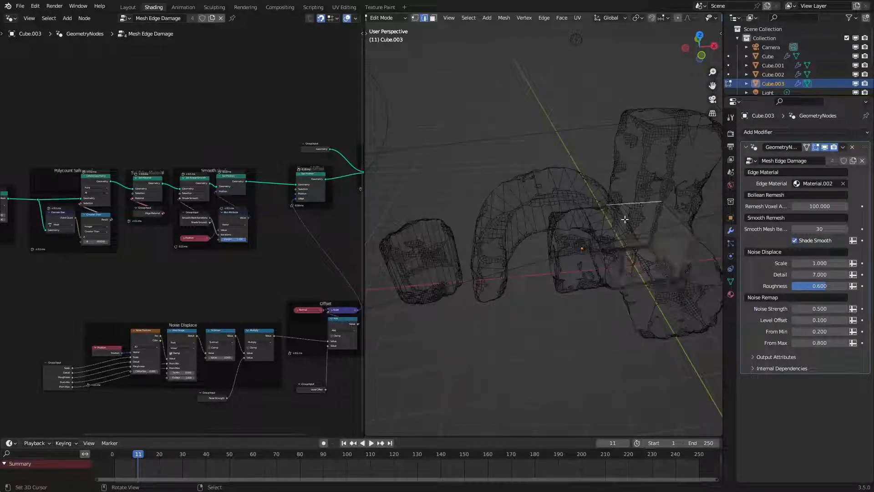
{"action": "right_click", "coordinate": [677, 222], "text": "shift"}
{"action": "key", "text": "a"}
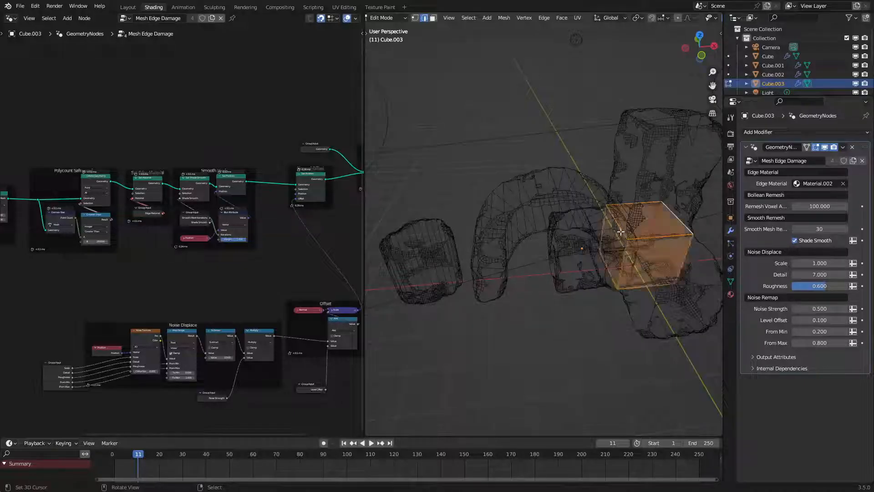
{"action": "right_click", "coordinate": [622, 238], "text": "alt"}
Step: Center all of the cube's geometry on its origin by setting the median X to 0
{"action": "key", "text": "a"}
{"action": "key", "text": "n"}
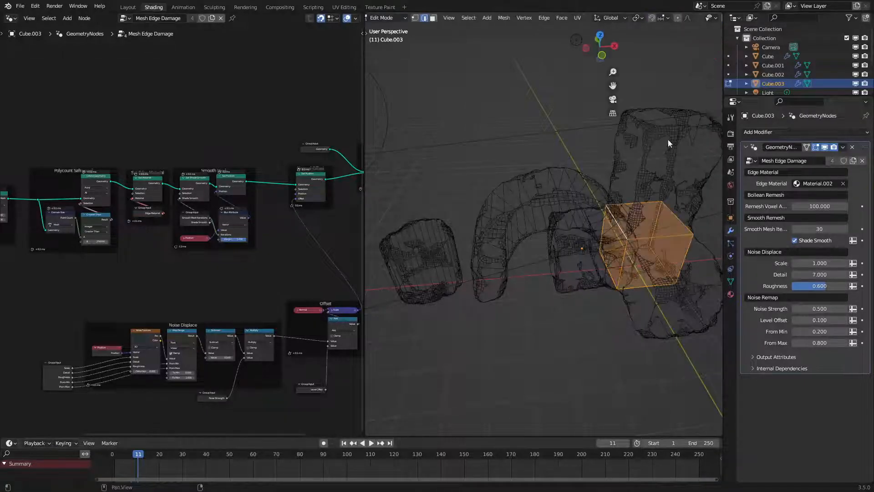
{"action": "left_click", "coordinate": [684, 56]}
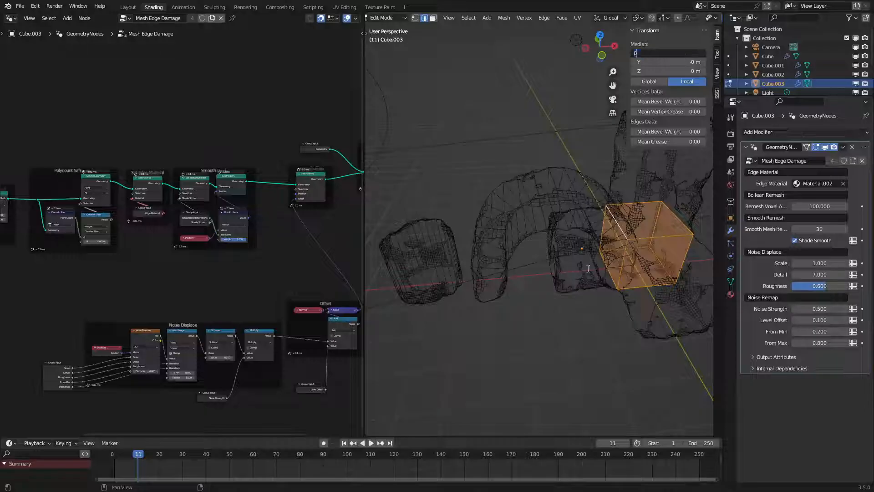
{"action": "key", "text": "Return"}
Step: Leave Edit Mode, move the new cube along X past the cylinder, and display the scene in material preview shading
{"action": "key", "text": "Tab"}
{"action": "key", "text": "shift+z"}
{"action": "scroll", "coordinate": [621, 256], "scroll_direction": "down", "scroll_amount": 5}
{"action": "key", "text": "g"}
{"action": "key", "text": "x"}
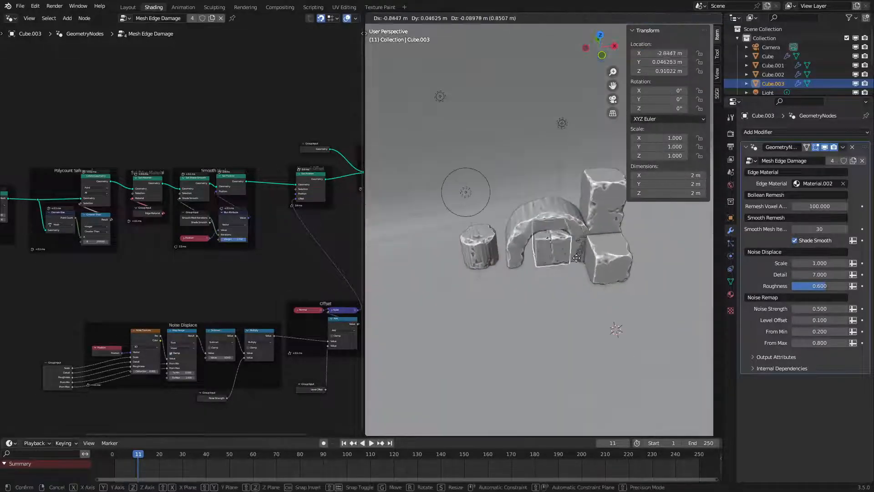
{"action": "left_click", "coordinate": [473, 274], "text": "ctrl"}
{"action": "key", "text": "z"}
{"action": "key", "text": "n"}
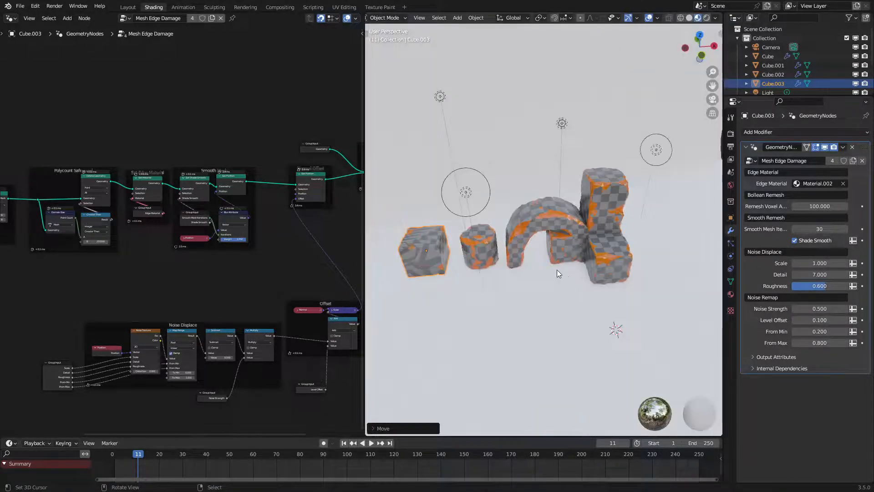
Step: Map the new cube's UVs with Cube Projection
{"action": "mouse_move", "coordinate": [558, 272]}
{"action": "middle_mouse_down"}
{"action": "mouse_move", "coordinate": [566, 254]}
{"action": "mouse_move", "coordinate": [585, 258]}
{"action": "middle_mouse_up"}
{"action": "key", "text": "Tab"}
{"action": "key", "text": "u"}
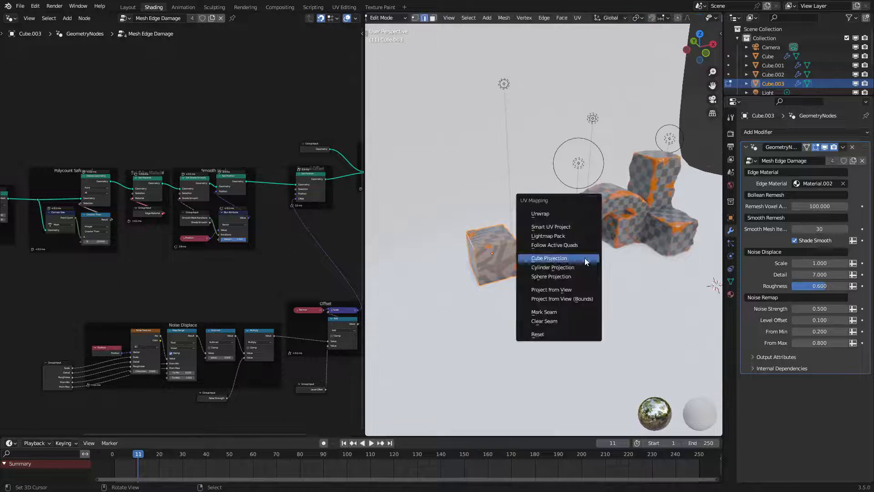
{"action": "left_click", "coordinate": [585, 258]}
{"action": "scroll", "coordinate": [566, 262], "scroll_direction": "up", "scroll_amount": 5}
{"action": "key", "text": "Tab"}
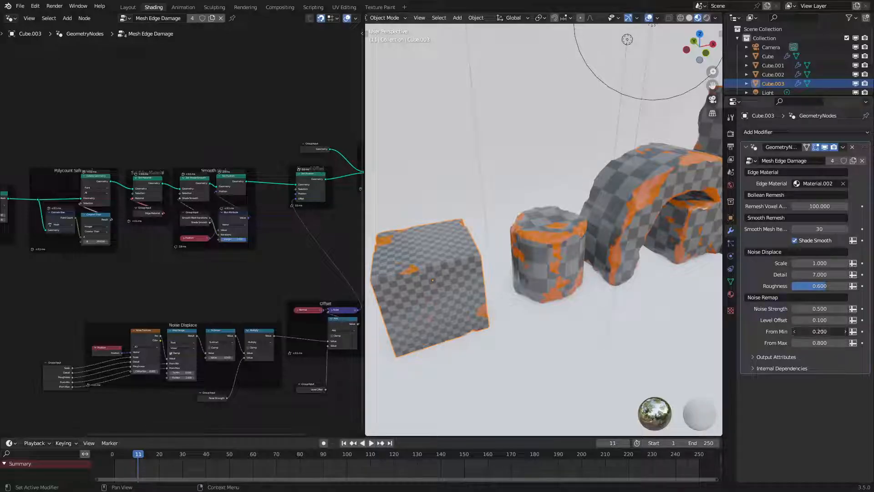
Step: Raise the new cube's From Min to 0.264 and set its Remesh Voxel Amount to 50
{"action": "left_click_drag", "start_coordinate": [819, 331], "coordinate": [815, 331]}
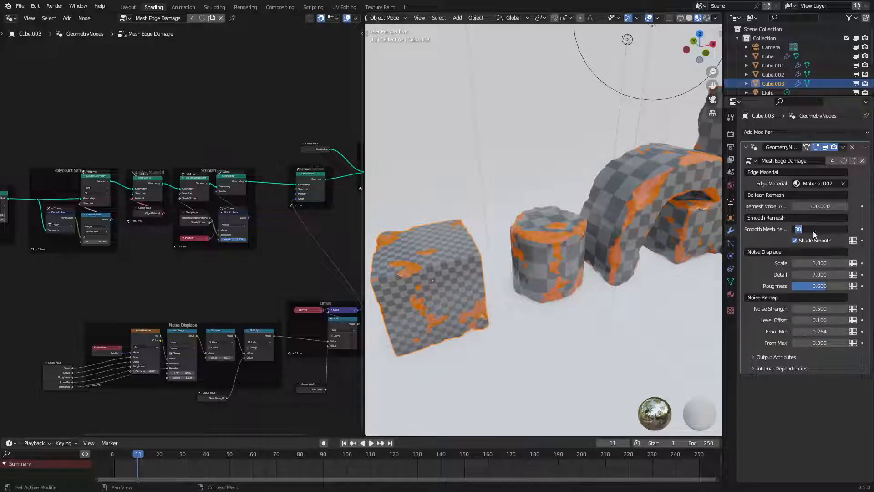
{"action": "key", "text": "Return"}
{"action": "type", "text": "50"}
{"action": "key", "text": "Return"}
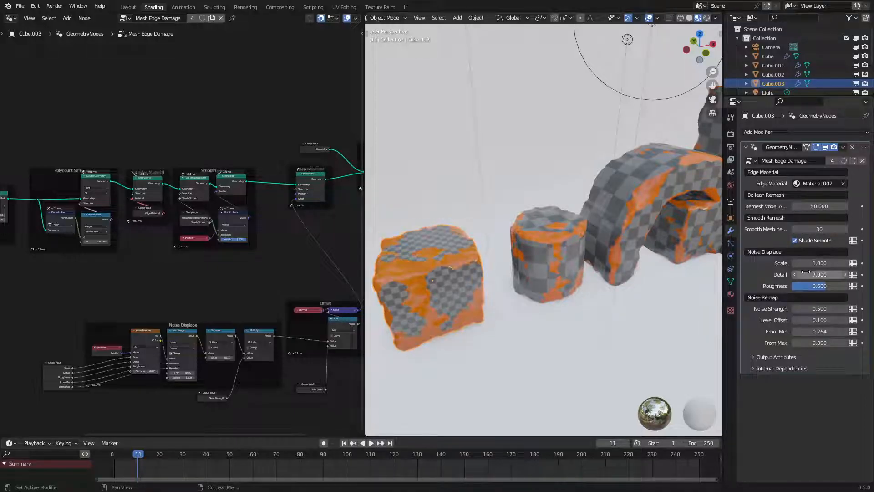
Step: Undo a trial change to the cube's smoothing iterations and lower its From Min to 0.088
{"action": "left_click_drag", "start_coordinate": [834, 230], "coordinate": [774, 230]}
{"action": "key", "text": "ctrl+z"}
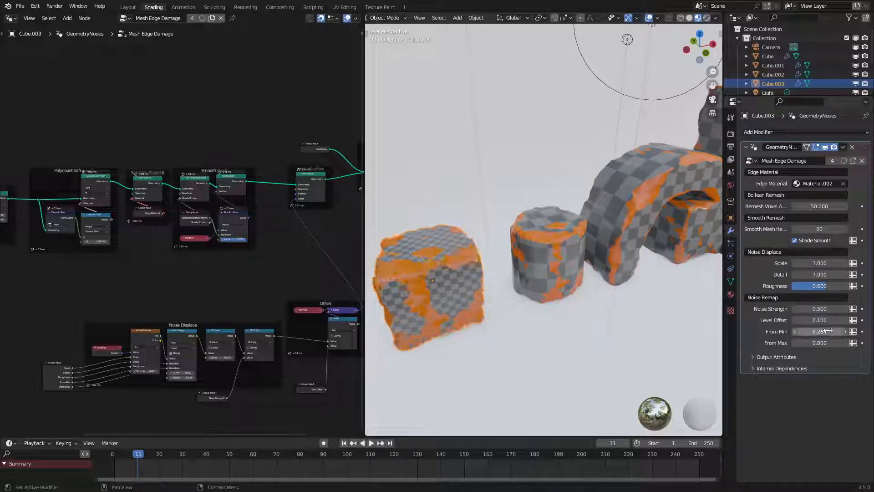
{"action": "left_click_drag", "start_coordinate": [824, 331], "coordinate": [817, 332]}
{"action": "middle_click_drag", "start_coordinate": [538, 283], "coordinate": [604, 257]}
{"action": "left_click_drag", "start_coordinate": [815, 331], "coordinate": [814, 331]}
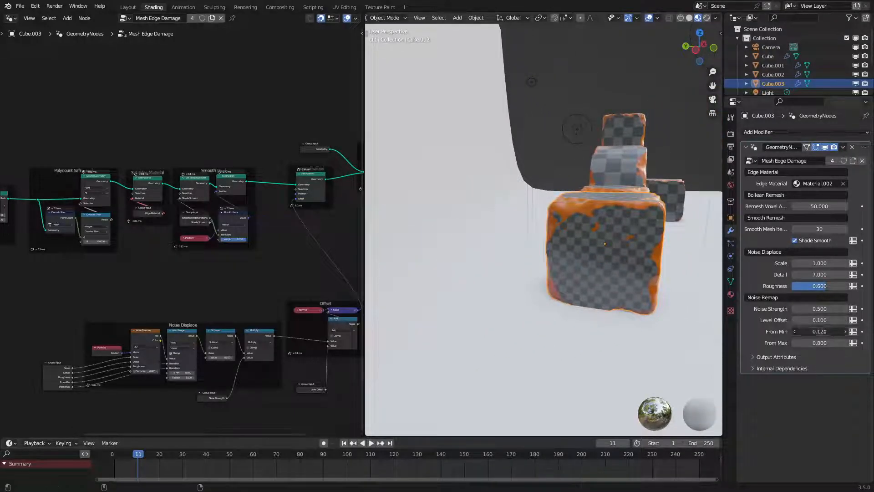
{"action": "middle_click_drag", "start_coordinate": [564, 295], "coordinate": [468, 310]}
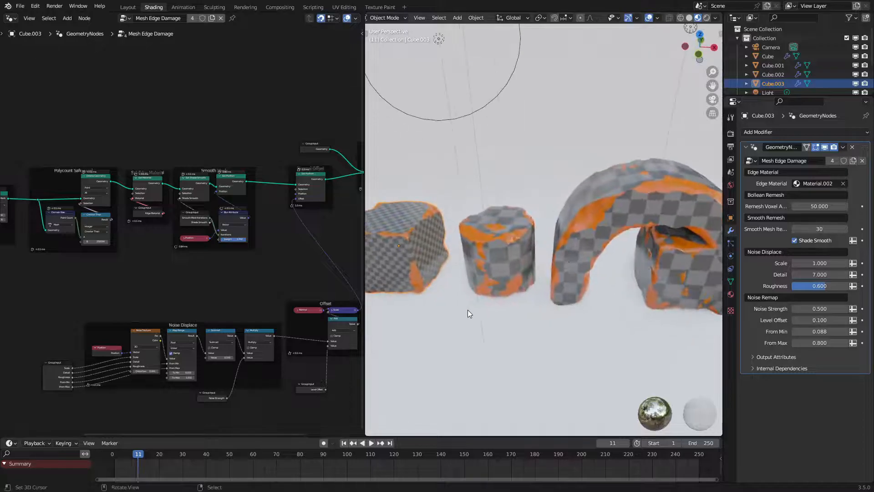
Step: Select the cylinder and switch the node area to the Shader Editor
{"action": "middle_click_drag", "start_coordinate": [640, 234], "coordinate": [510, 267]}
{"action": "left_click", "coordinate": [510, 267]}
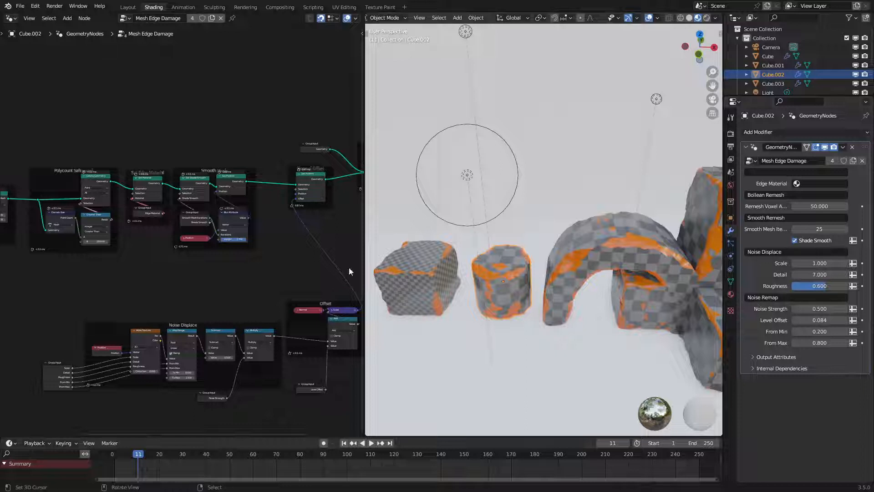
{"action": "left_click", "coordinate": [10, 18]}
{"action": "left_click", "coordinate": [29, 107]}
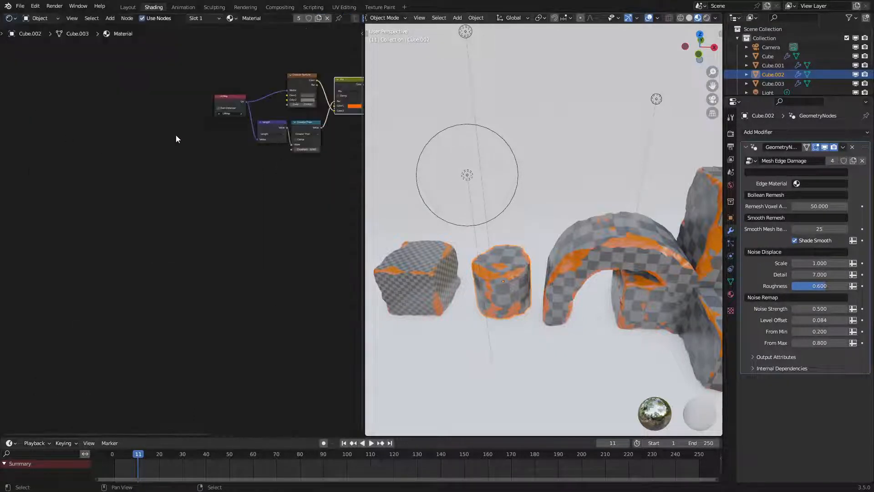
Step: Remove the Mix, Length and Greater Than nodes from the material, keeping the Checker Texture connected to Base Color
{"action": "middle_click_drag", "start_coordinate": [253, 111], "coordinate": [56, 223]}
{"action": "scroll", "coordinate": [106, 206], "scroll_direction": "up", "scroll_amount": 3}
{"action": "left_click_drag", "start_coordinate": [100, 182], "coordinate": [184, 209]}
{"action": "key", "text": "x"}
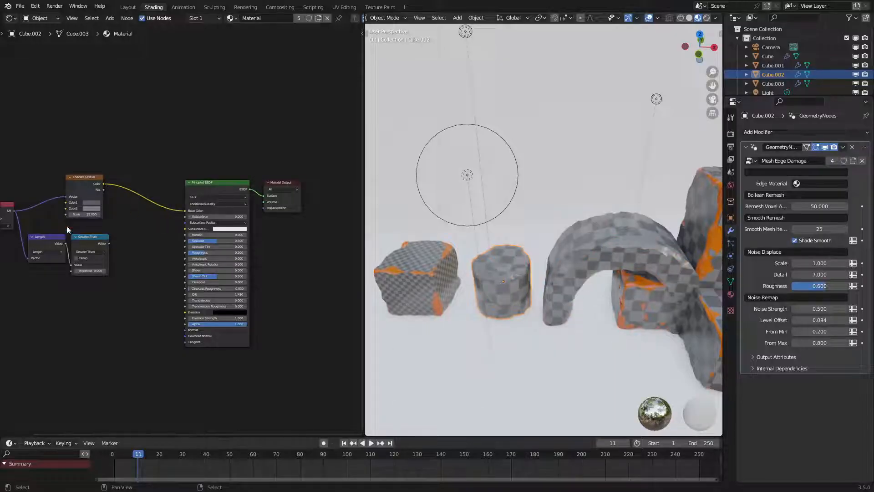
{"action": "left_click_drag", "start_coordinate": [66, 226], "coordinate": [109, 269]}
{"action": "key", "text": "x"}
Step: Arrange the Checker Texture and UV Map nodes close beside the Principled BSDF
{"action": "left_click_drag", "start_coordinate": [88, 178], "coordinate": [143, 202]}
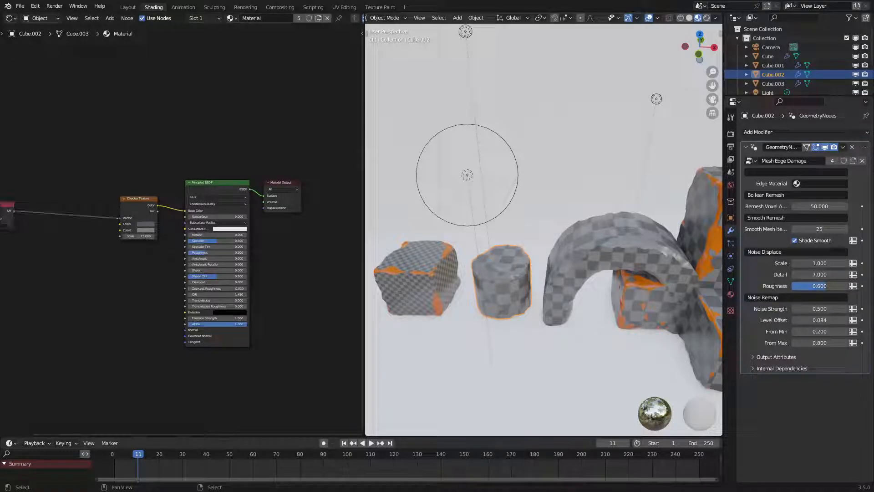
{"action": "middle_click_drag", "start_coordinate": [107, 283], "coordinate": [153, 304]}
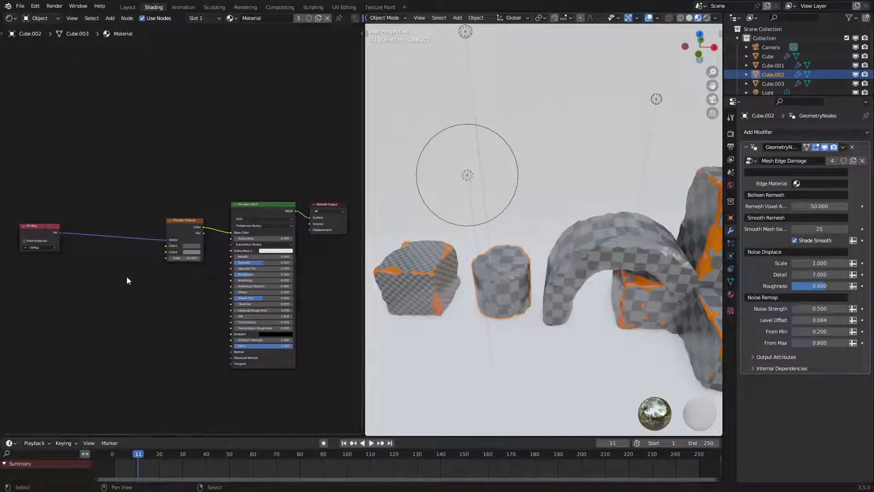
{"action": "left_click_drag", "start_coordinate": [39, 226], "coordinate": [131, 220]}
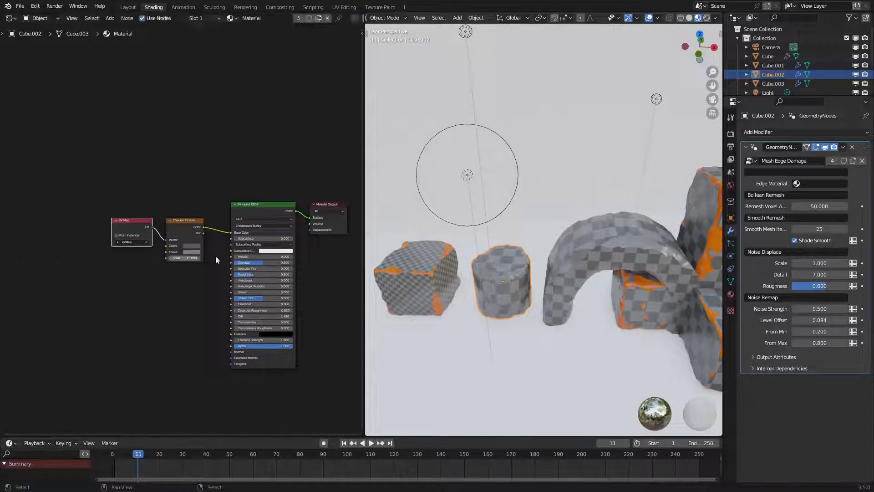
Step: Assign Material.002 as the edge material in the Mesh Edge Damage modifiers of the cylinder and the arch
{"action": "left_click", "coordinate": [838, 182]}
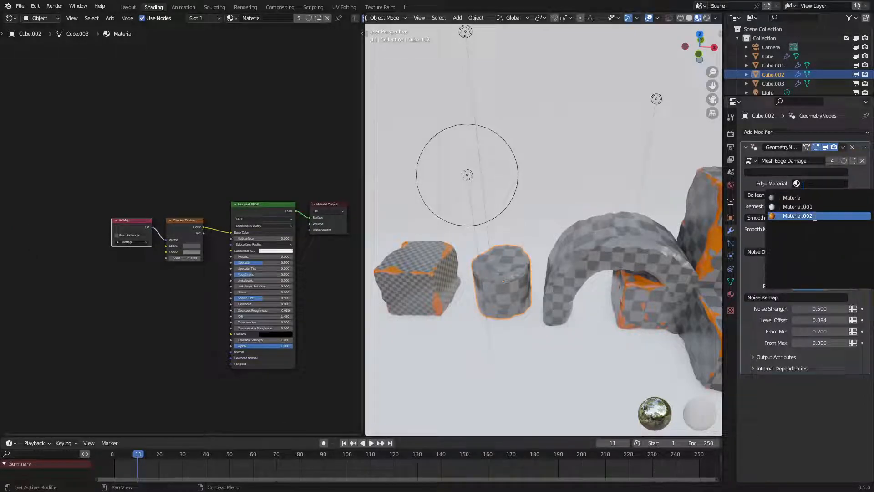
{"action": "left_click", "coordinate": [788, 217]}
{"action": "left_click", "coordinate": [573, 246]}
{"action": "left_click", "coordinate": [805, 184]}
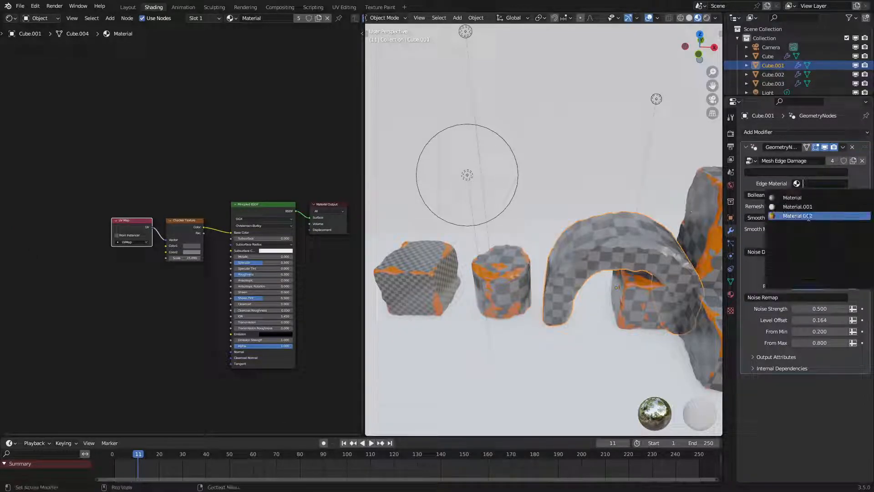
{"action": "left_click", "coordinate": [785, 217]}
Step: Check the header field above Edge Material in the modifiers of the small cube, cylinder and arch
{"action": "left_click", "coordinate": [397, 277]}
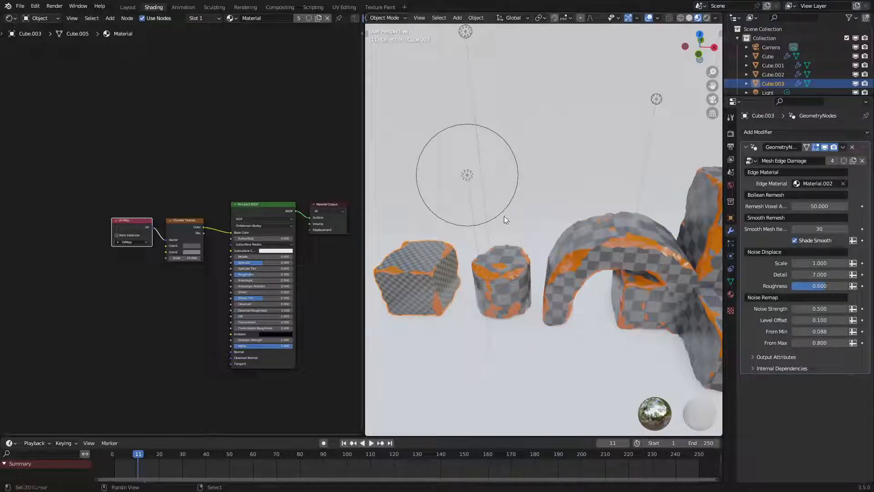
{"action": "right_click", "coordinate": [498, 261]}
{"action": "right_click", "coordinate": [446, 284]}
{"action": "left_click", "coordinate": [784, 172]}
{"action": "left_click", "coordinate": [546, 249]}
{"action": "left_click", "coordinate": [510, 282]}
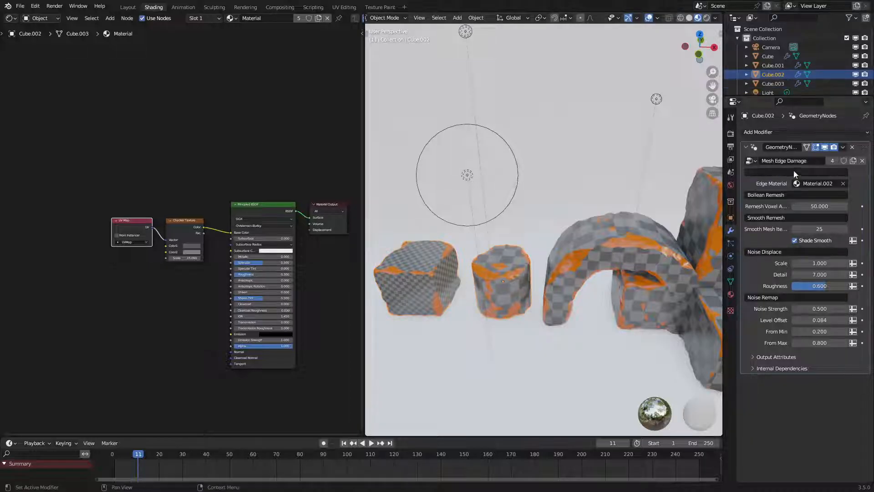
{"action": "left_click", "coordinate": [794, 171]}
{"action": "left_click", "coordinate": [634, 240]}
{"action": "left_click", "coordinate": [771, 172]}
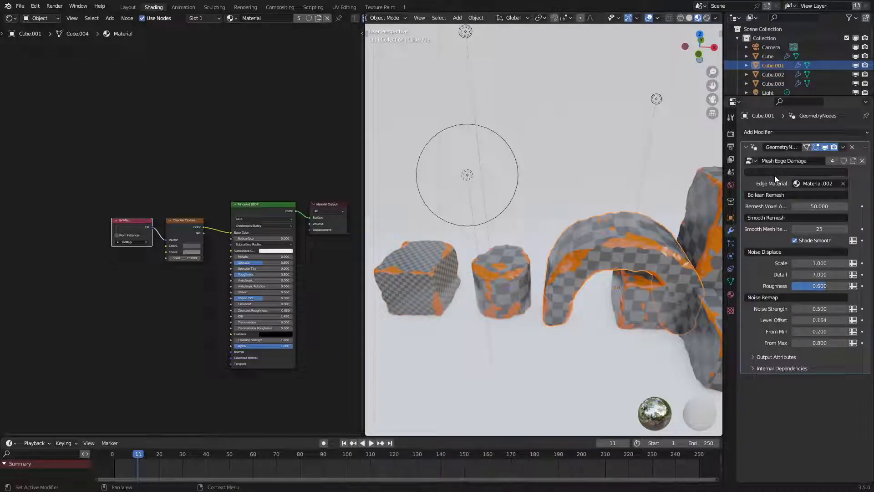
{"action": "key", "text": "Escape"}
Step: Set the stepped block's smooth mesh iterations to 30 and move the block along the X axis
{"action": "right_click", "coordinate": [700, 224]}
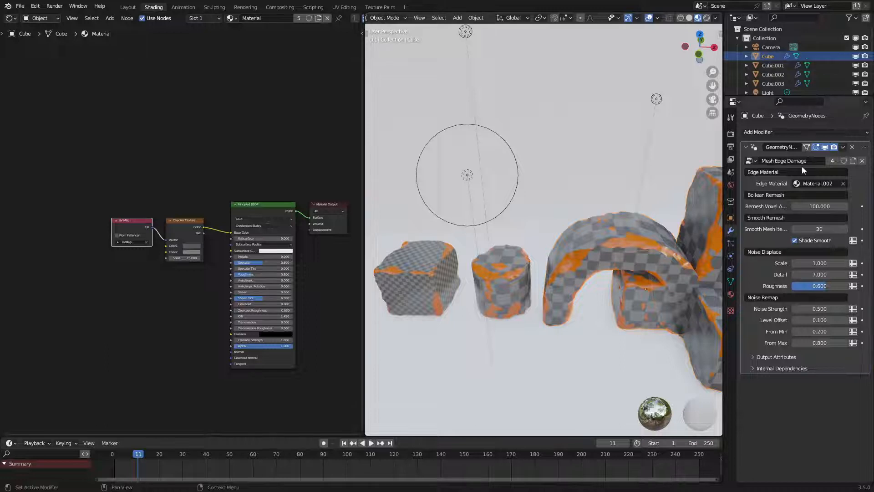
{"action": "scroll", "coordinate": [588, 275], "scroll_direction": "down", "scroll_amount": 4}
{"action": "key", "text": "g"}
{"action": "key", "text": "x"}
{"action": "left_click", "coordinate": [637, 278]}
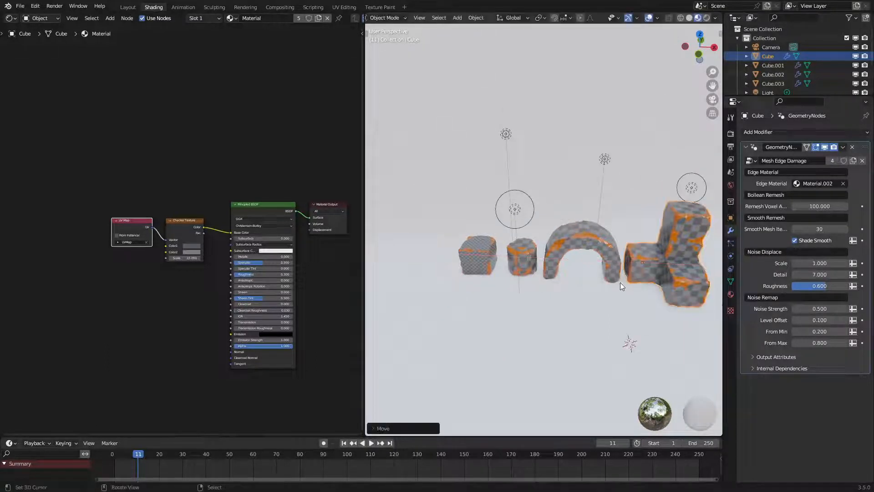
Step: Look through the camera, lock it to the view and reframe all four objects from a raised angle
{"action": "key", "text": "KP_0"}
{"action": "middle_click_drag", "start_coordinate": [565, 255], "coordinate": [638, 303]}
{"action": "scroll", "coordinate": [635, 291], "scroll_direction": "up", "scroll_amount": 6}
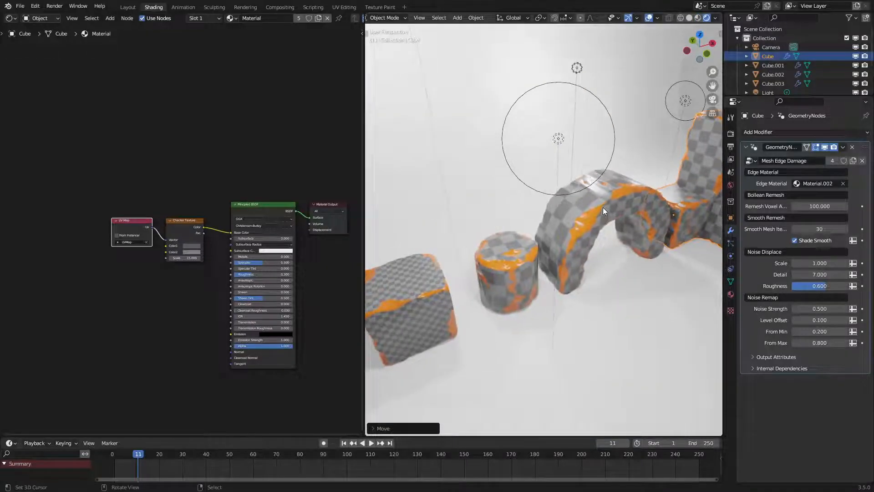
{"action": "key", "text": "KP_0"}
{"action": "key", "text": "n"}
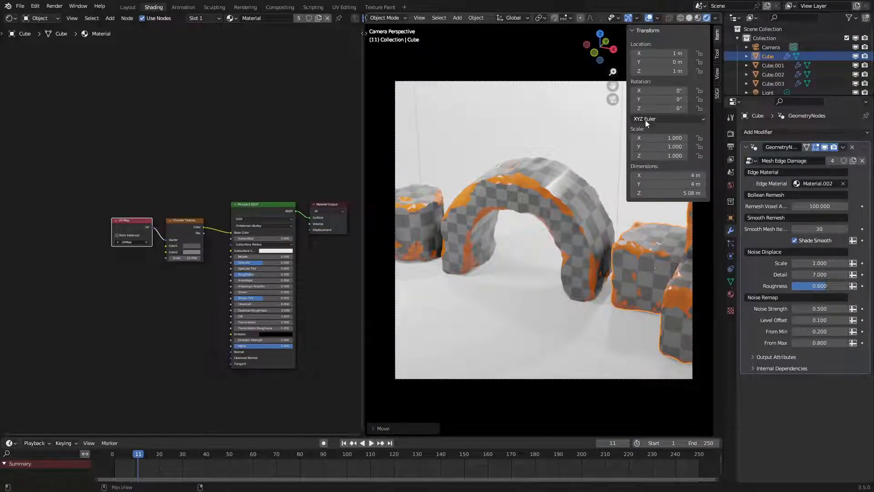
{"action": "left_click", "coordinate": [719, 72]}
{"action": "left_click", "coordinate": [671, 142]}
{"action": "key", "text": "n"}
{"action": "scroll", "coordinate": [597, 179], "scroll_direction": "down", "scroll_amount": 3}
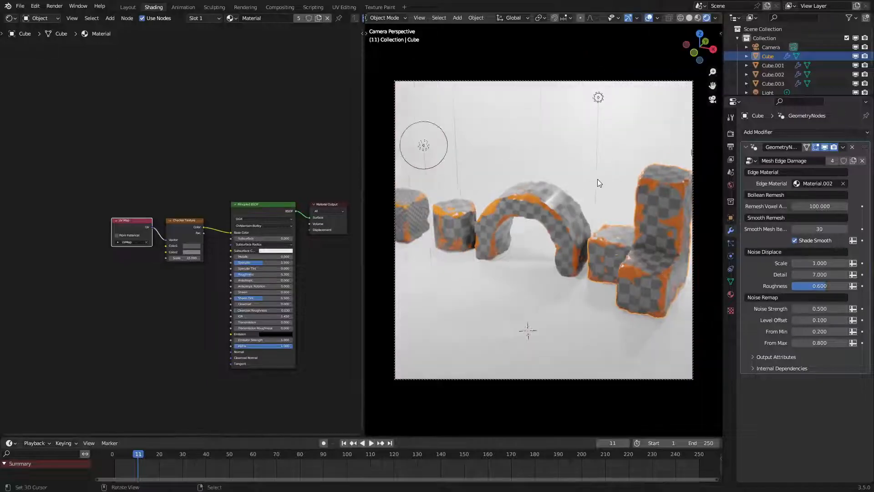
{"action": "middle_click_drag", "start_coordinate": [597, 179], "coordinate": [626, 188]}
Step: Change the camera's lens type to Orthographic with an orthographic scale of 13
{"action": "left_click", "coordinate": [729, 296]}
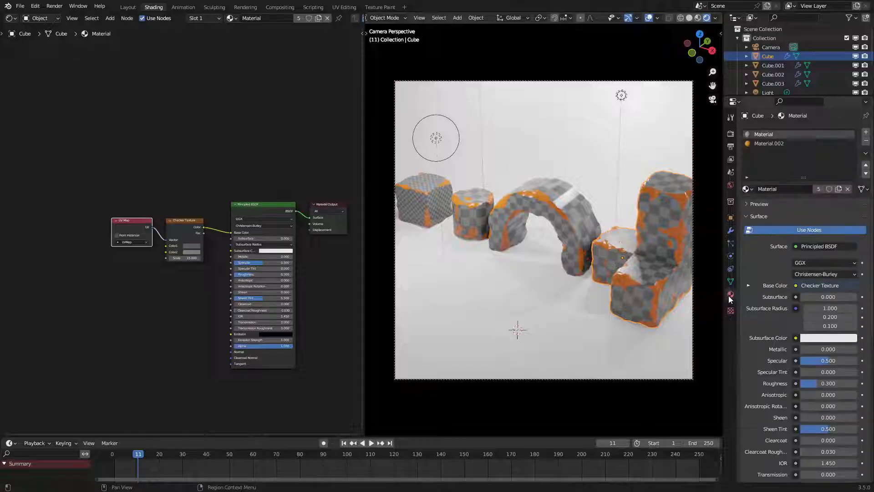
{"action": "left_click", "coordinate": [769, 49]}
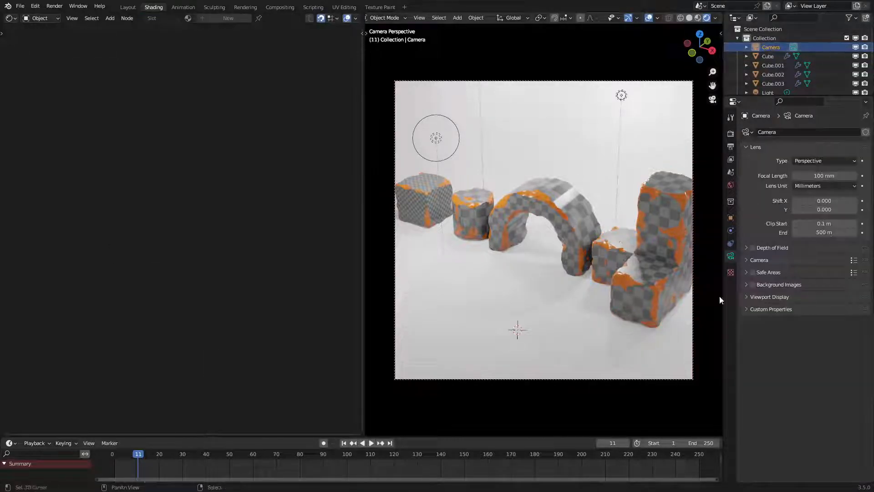
{"action": "left_click", "coordinate": [818, 149]}
{"action": "left_click", "coordinate": [802, 160]}
{"action": "left_click", "coordinate": [790, 149]}
{"action": "left_click", "coordinate": [808, 163]}
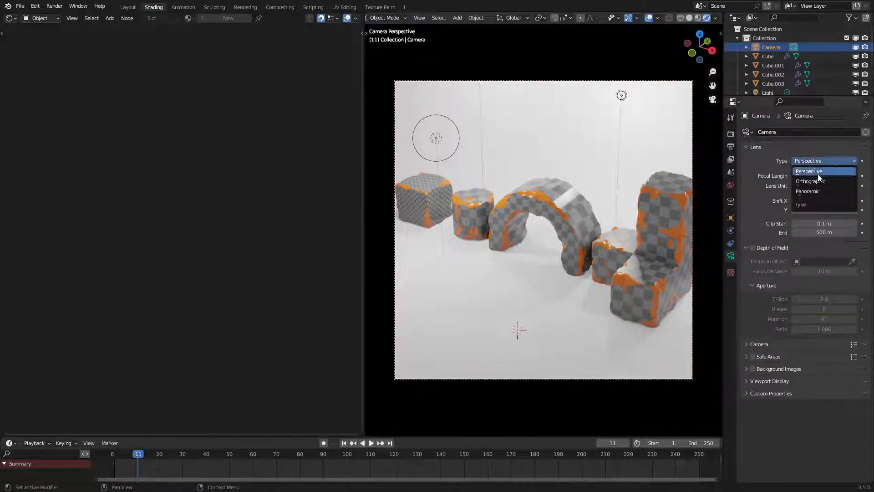
{"action": "left_click", "coordinate": [821, 181]}
{"action": "mouse_move", "coordinate": [825, 175]}
{"action": "left_mouse_down"}
{"action": "mouse_move", "coordinate": [806, 176]}
{"action": "mouse_move", "coordinate": [846, 176]}
{"action": "mouse_move", "coordinate": [827, 175]}
{"action": "left_mouse_up"}
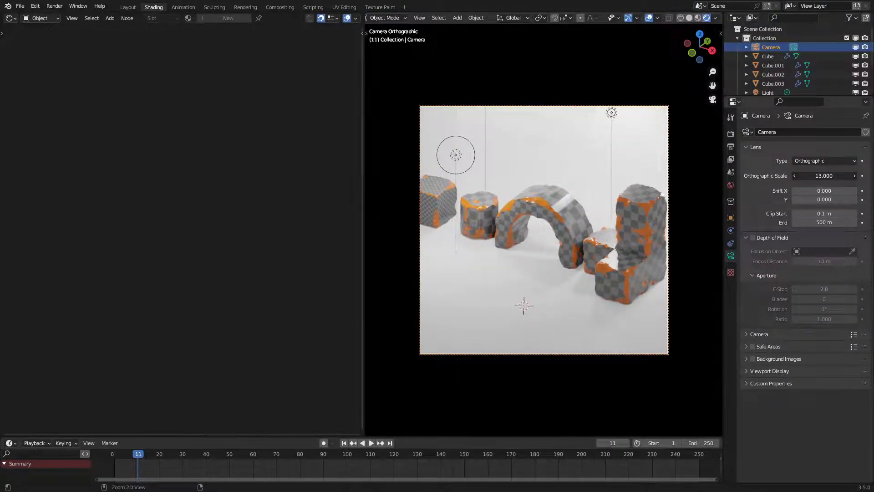
Step: Hide the stepped block and move the small cube beside the arch foot farthest from the cylinder
{"action": "left_click", "coordinate": [640, 251]}
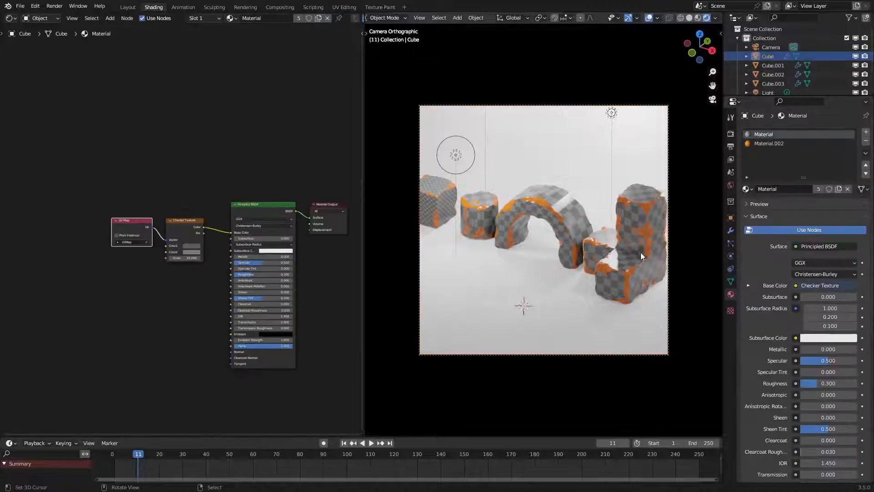
{"action": "key", "text": "g"}
{"action": "key", "text": "x"}
{"action": "left_click", "coordinate": [655, 265]}
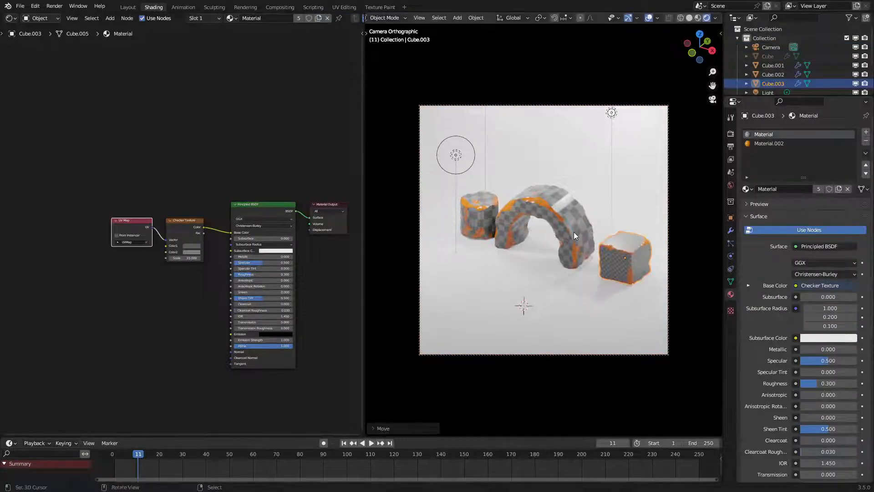
Step: Reveal the hidden stepped block and move it behind the arch
{"action": "key", "text": "alt+h"}
{"action": "key", "text": "ctrl+z"}
{"action": "key", "text": "ctrl+z"}
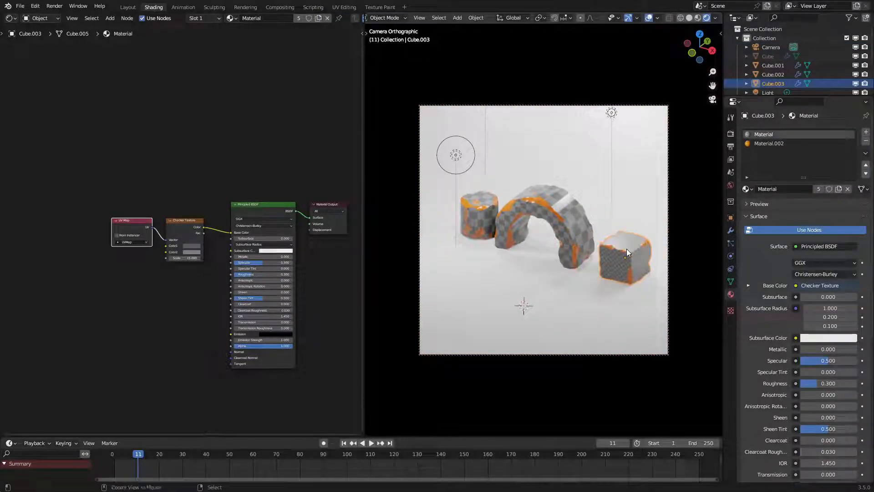
{"action": "key", "text": "alt+h"}
{"action": "left_click", "coordinate": [639, 249]}
{"action": "key", "text": "g"}
{"action": "left_click", "coordinate": [595, 173]}
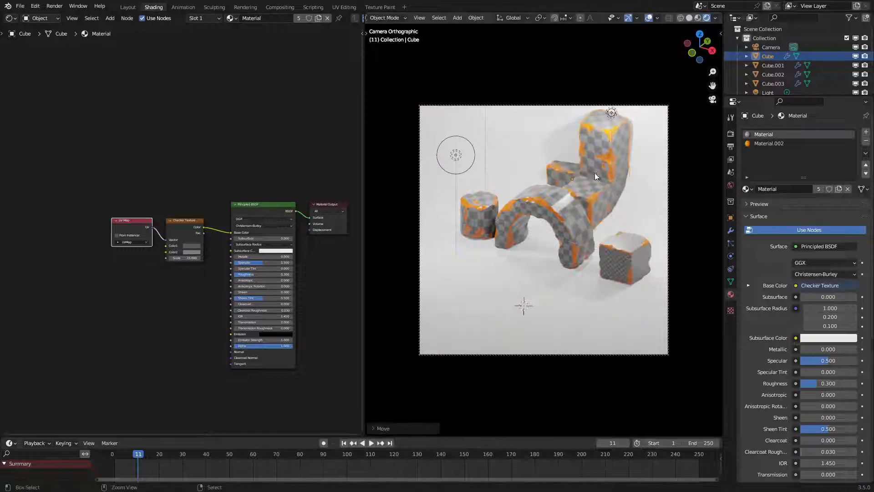
Step: Scale all of the small cube's UVs down to about 0.4 to enlarge its checker squares, and return to the Shading workspace
{"action": "left_click", "coordinate": [621, 264]}
{"action": "left_click", "coordinate": [345, 8]}
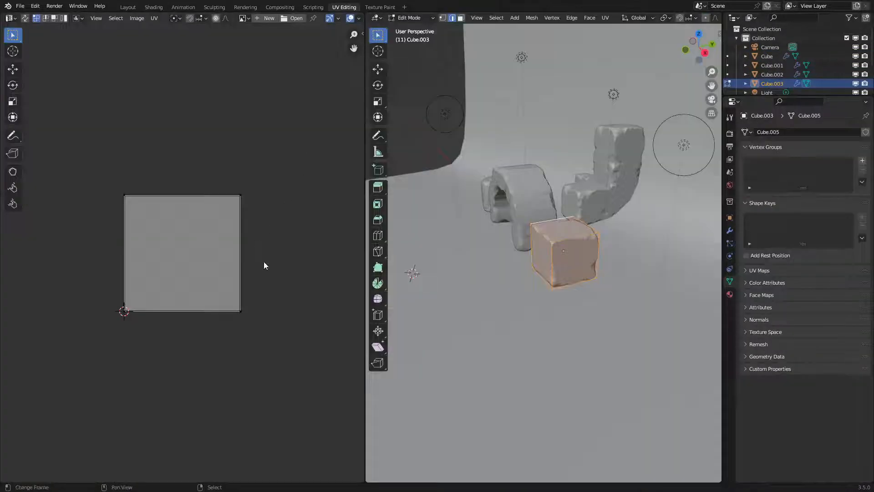
{"action": "key", "text": "a"}
{"action": "key", "text": "s"}
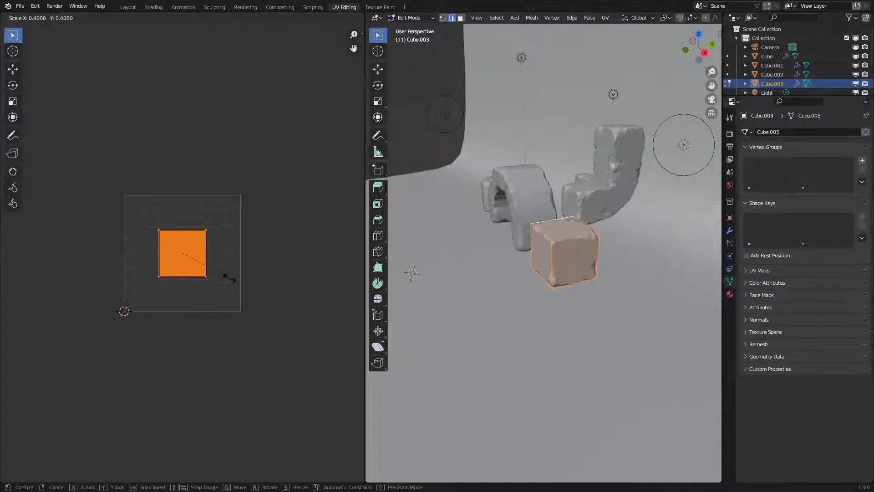
{"action": "left_click", "coordinate": [214, 272]}
{"action": "key", "text": "Tab"}
{"action": "left_click", "coordinate": [153, 8]}
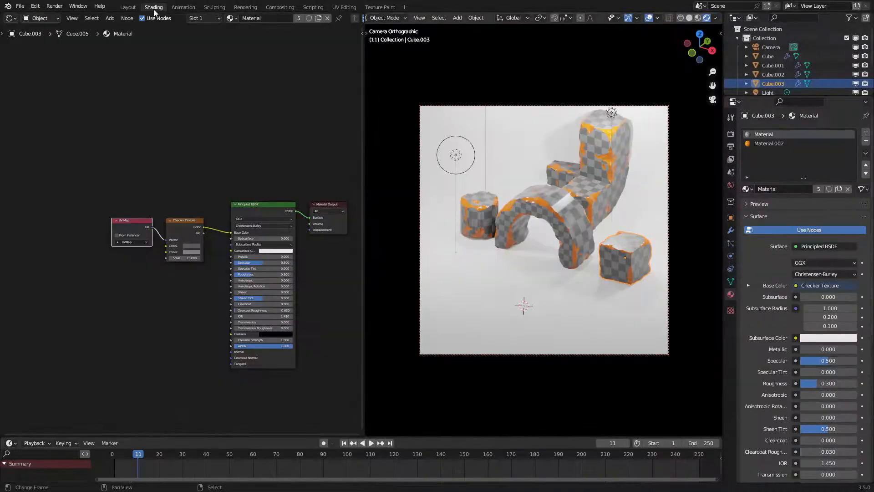
{"action": "key", "text": "Home"}
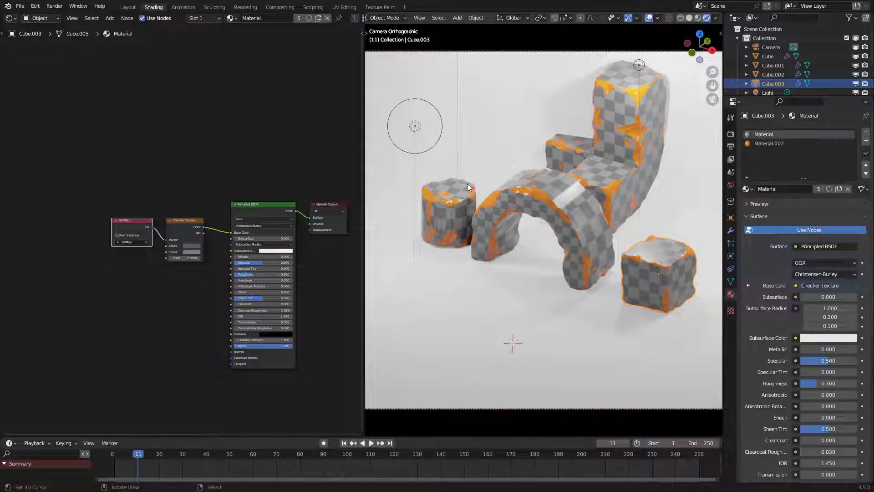
Step: Try the stepped block across the ground plane in front of the arch and behind the cylinder
{"action": "left_click", "coordinate": [629, 194]}
{"action": "key", "text": "g"}
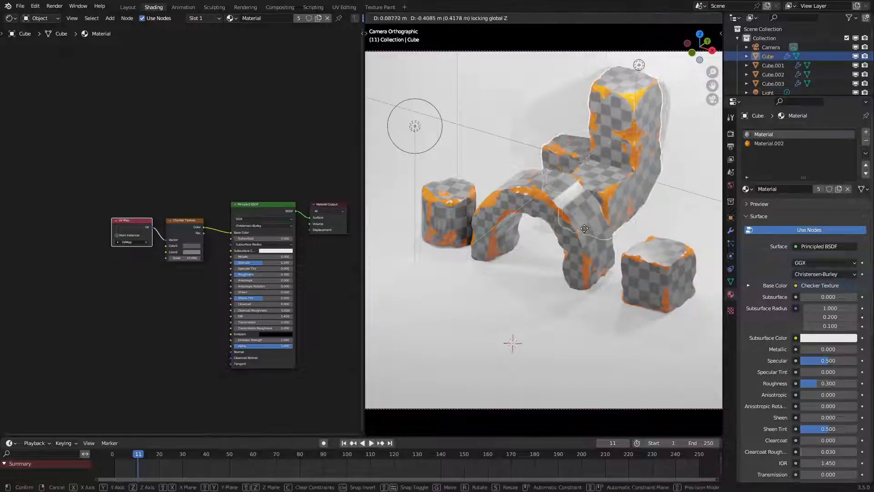
{"action": "left_click", "coordinate": [447, 373]}
{"action": "key", "text": "g"}
{"action": "key", "text": "shift+z"}
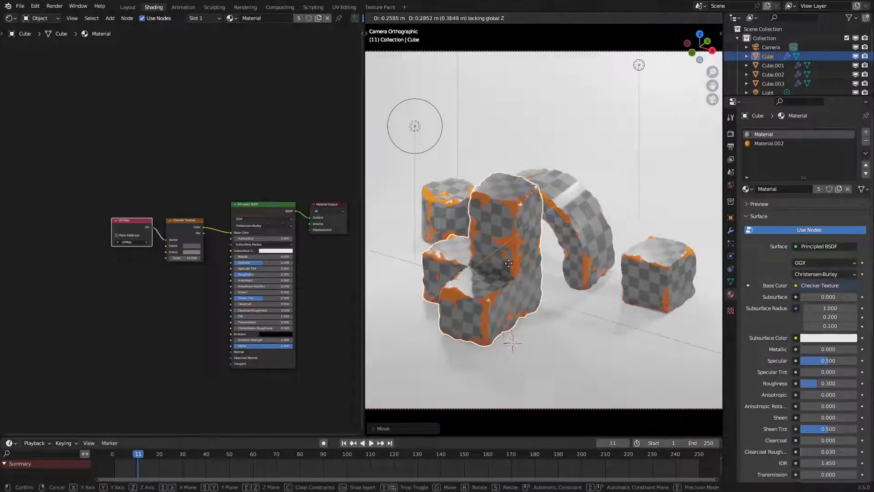
{"action": "left_click", "coordinate": [414, 162]}
{"action": "scroll", "coordinate": [553, 229], "scroll_direction": "down", "scroll_amount": 1}
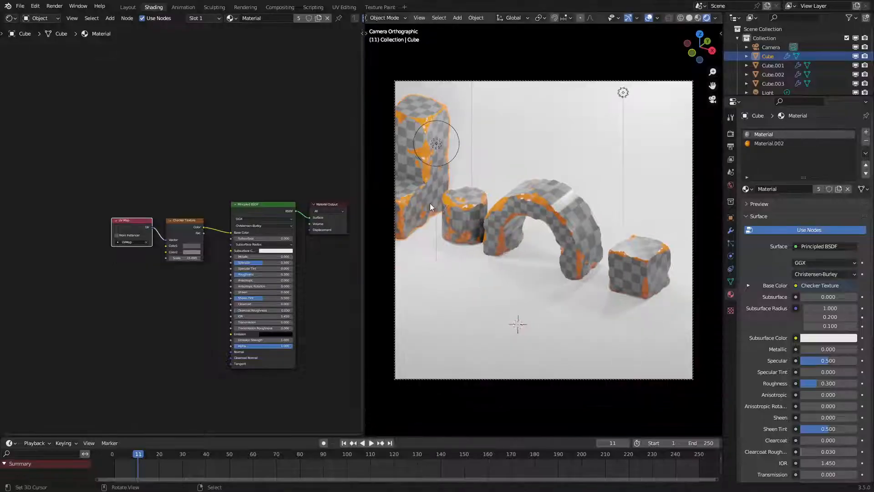
Step: Move the stepped block along the ground to the side of the arch opposite the cylinder
{"action": "key", "text": "g"}
{"action": "key", "text": "shift+z"}
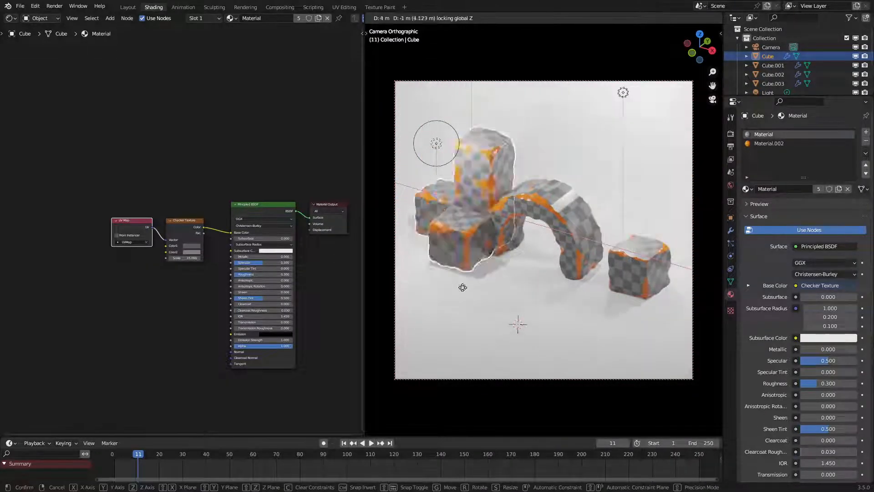
{"action": "left_click", "coordinate": [630, 253]}
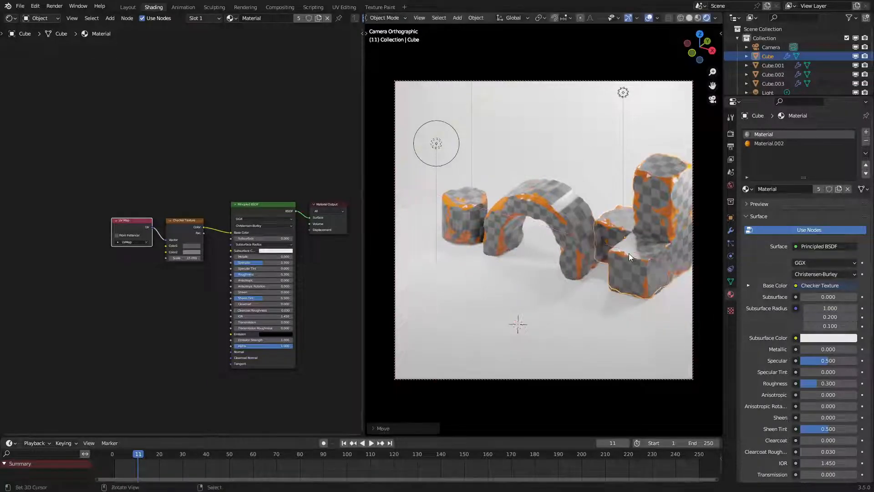
Step: Move the small cube out of the stepped block to the camera frame's edge on the cylinder's side
{"action": "left_click", "coordinate": [629, 253]}
{"action": "key", "text": "g"}
{"action": "left_click", "coordinate": [389, 270]}
Step: Shift the stepped block along the X axis, farther away from the arch
{"action": "left_click", "coordinate": [625, 258]}
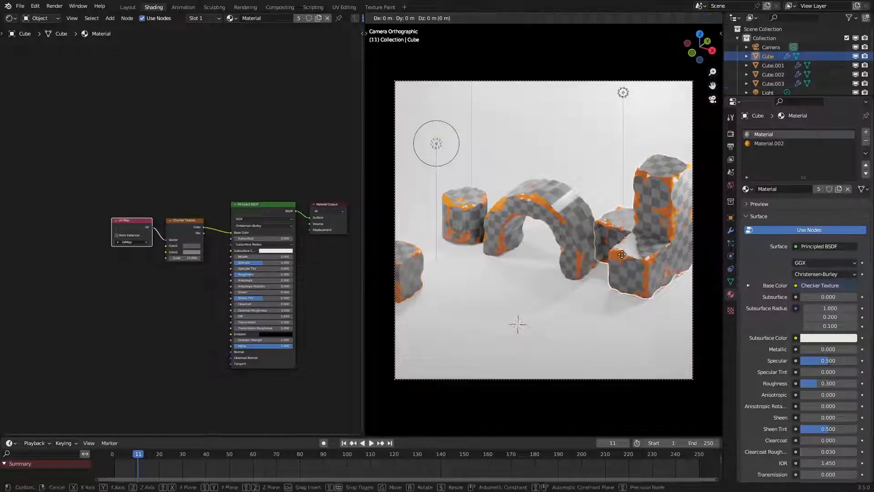
{"action": "key", "text": "g"}
{"action": "key", "text": "x"}
{"action": "left_click", "coordinate": [641, 266]}
Step: Move the small cube along the ground plane to stand in front of the arch
{"action": "left_click", "coordinate": [413, 271]}
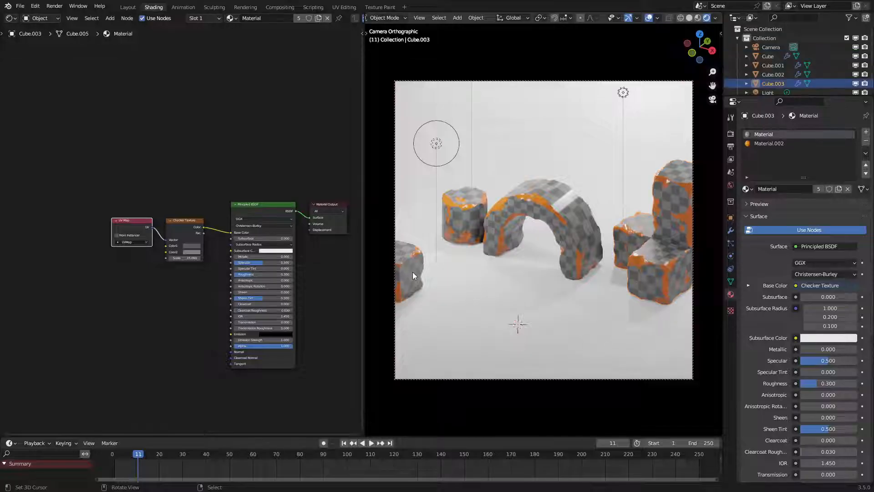
{"action": "key", "text": "g"}
{"action": "key", "text": "shift+z"}
{"action": "key", "text": "shift+z"}
{"action": "left_click", "coordinate": [597, 319]}
{"action": "left_click", "coordinate": [471, 228]}
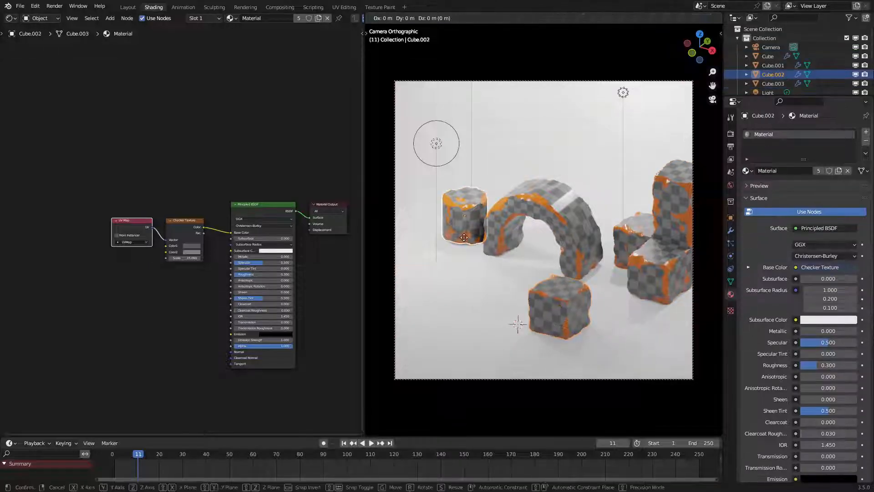
{"action": "key", "text": "g"}
{"action": "key", "text": "shift+z"}
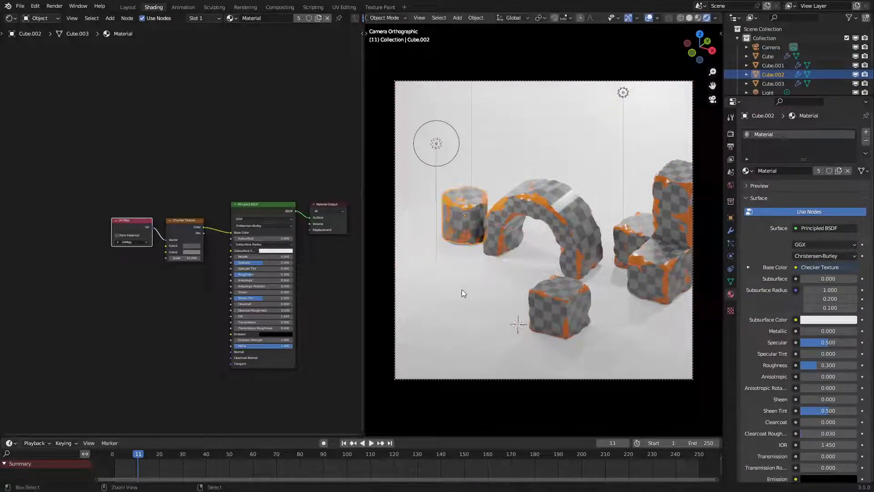
{"action": "left_click", "coordinate": [462, 289]}
{"action": "left_click", "coordinate": [562, 301]}
{"action": "key", "text": "g"}
{"action": "right_click", "coordinate": [457, 275]}
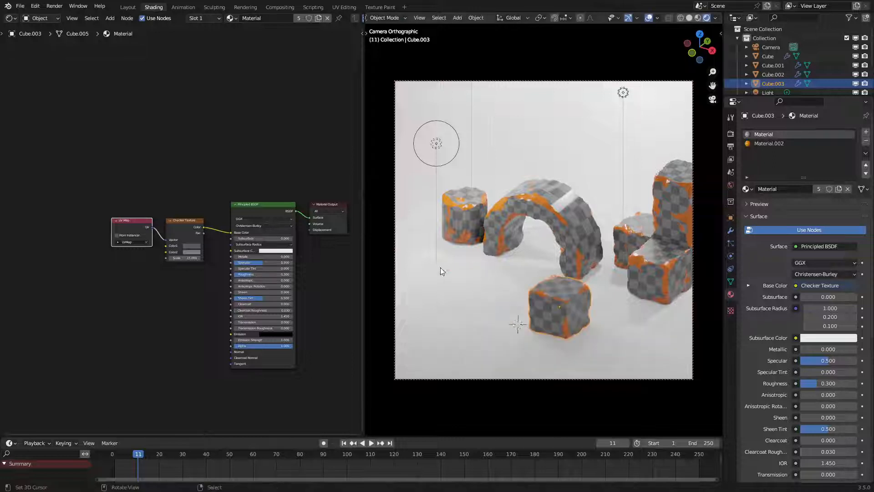
Step: Place the 3D cursor at the lower edge of the camera frame and move the camera about 1.36 m to centre the objects
{"action": "left_click", "coordinate": [596, 377]}
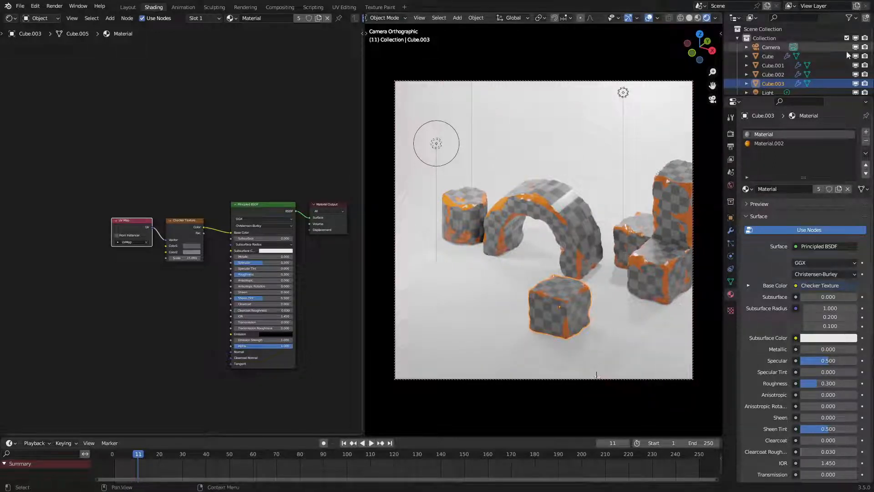
{"action": "left_click", "coordinate": [769, 47]}
{"action": "key", "text": "g"}
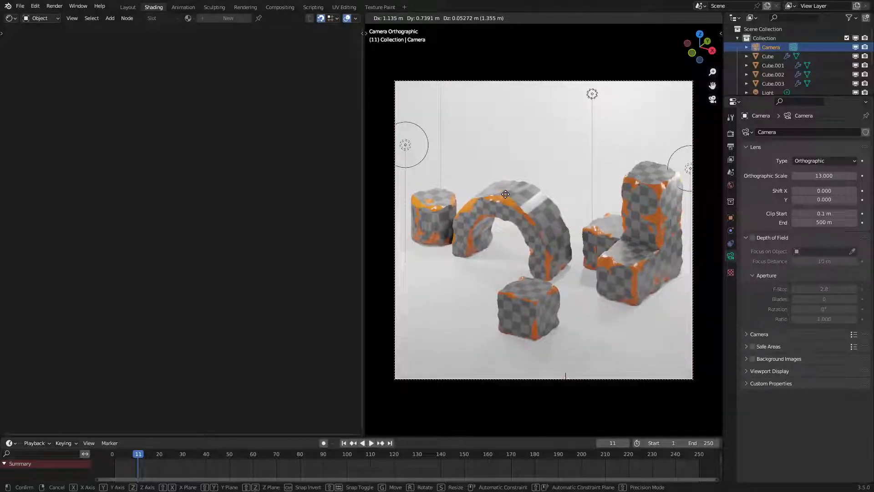
{"action": "left_click", "coordinate": [505, 194]}
{"action": "left_click", "coordinate": [622, 248]}
{"action": "key", "text": "g"}
{"action": "key", "text": "shift+z"}
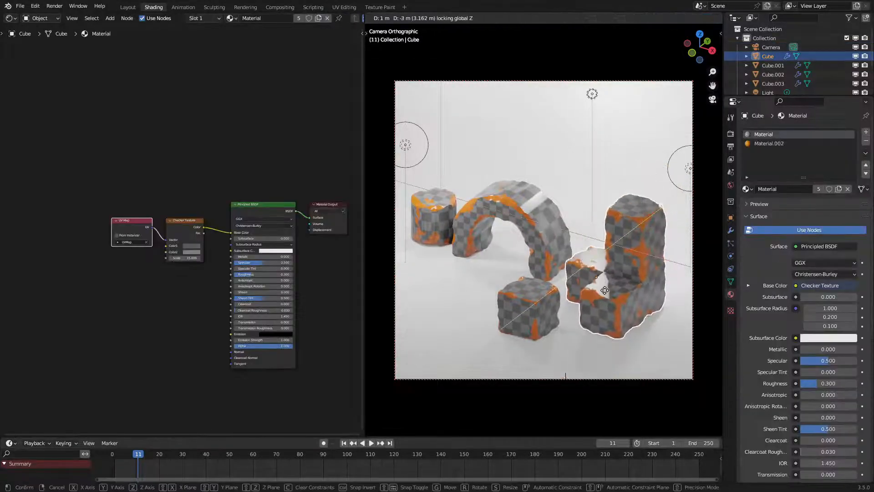
{"action": "left_click", "coordinate": [598, 266]}
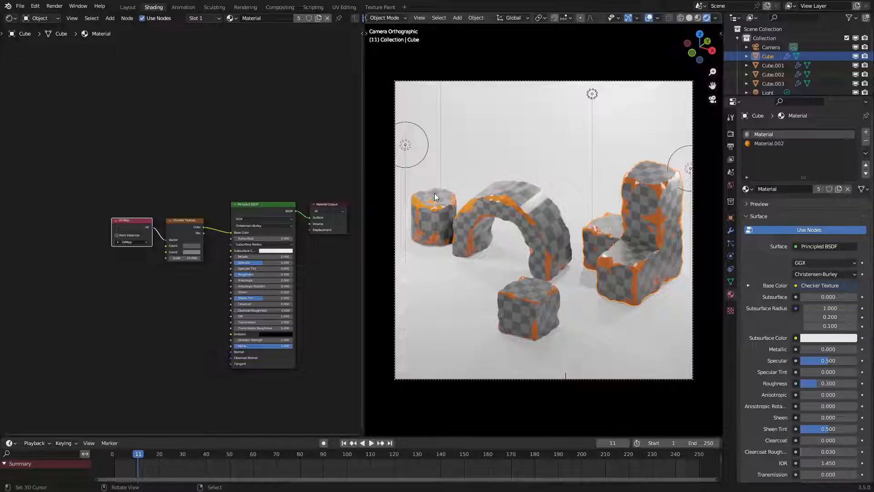
Step: Move the cylinder along the ground plane to stand in front of the arch, beside the small cube
{"action": "left_click", "coordinate": [427, 208]}
{"action": "key", "text": "g"}
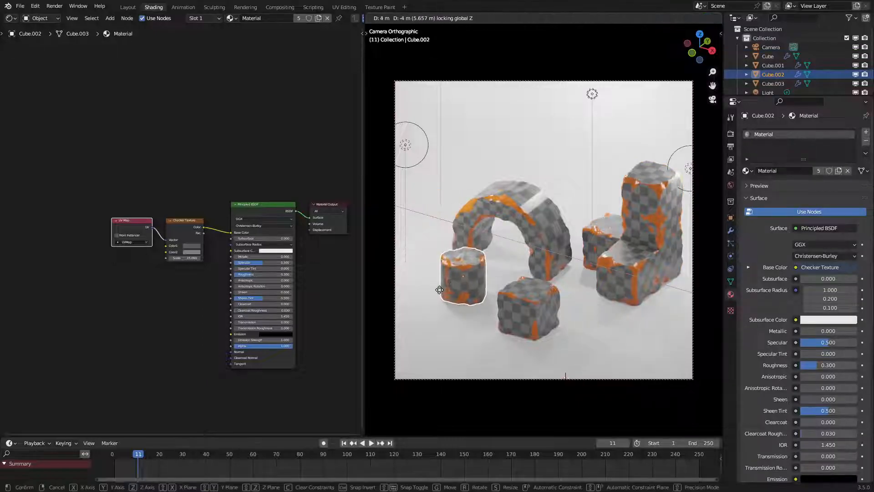
{"action": "left_click", "coordinate": [501, 249]}
Step: Set the Level Offset of the cylinder's Mesh Edge Damage modifier to 0.146
{"action": "left_click", "coordinate": [731, 231]}
{"action": "scroll", "coordinate": [506, 282], "scroll_direction": "up", "scroll_amount": 5}
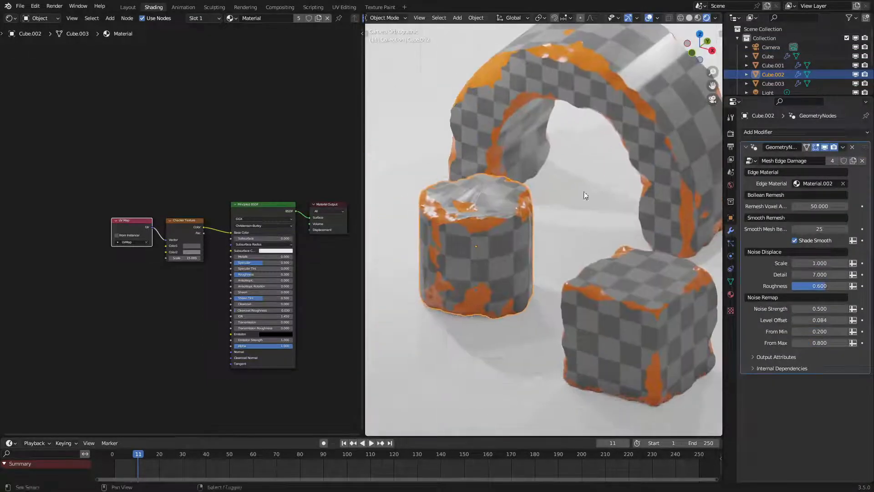
{"action": "mouse_move", "coordinate": [819, 229]}
{"action": "left_mouse_down"}
{"action": "mouse_move", "coordinate": [794, 229]}
{"action": "mouse_move", "coordinate": [829, 230]}
{"action": "left_mouse_up"}
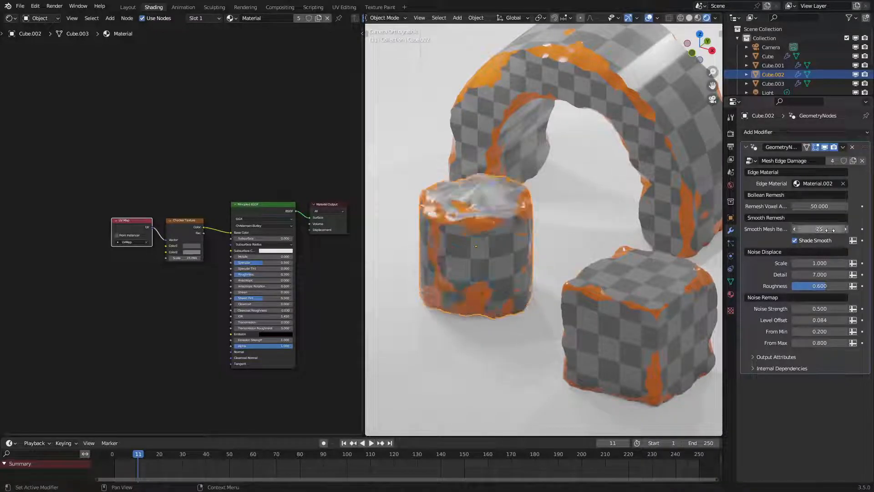
{"action": "left_click", "coordinate": [829, 230]}
{"action": "left_click", "coordinate": [829, 238]}
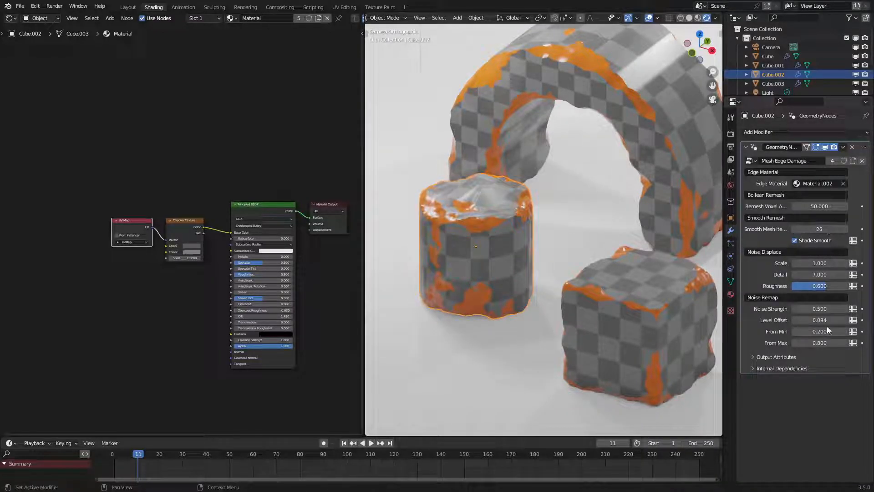
{"action": "left_click_drag", "start_coordinate": [827, 320], "coordinate": [852, 320]}
Step: Raise the cylinder's Smooth Mesh Iterations to 45, trying 35 first
{"action": "left_click", "coordinate": [828, 228]}
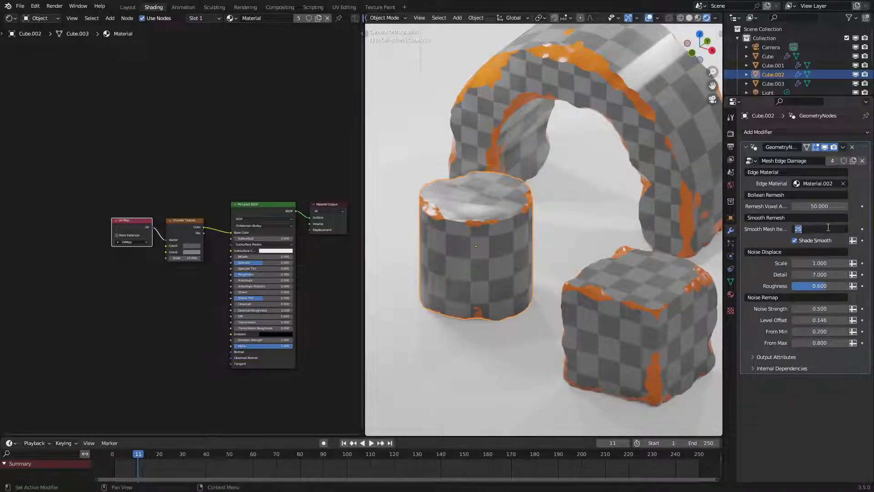
{"action": "type", "text": "35"}
{"action": "key", "text": "Return"}
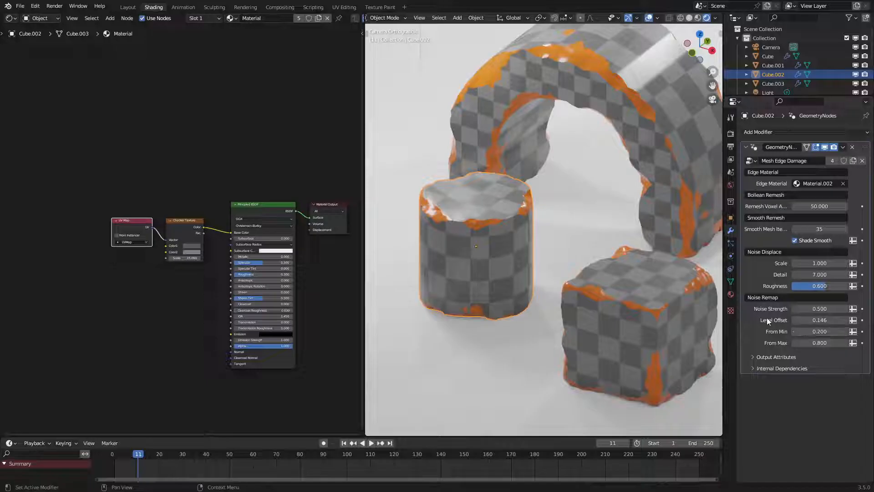
{"action": "mouse_move", "coordinate": [822, 229]}
{"action": "left_mouse_down"}
{"action": "mouse_move", "coordinate": [855, 229]}
{"action": "mouse_move", "coordinate": [822, 229]}
{"action": "left_mouse_up"}
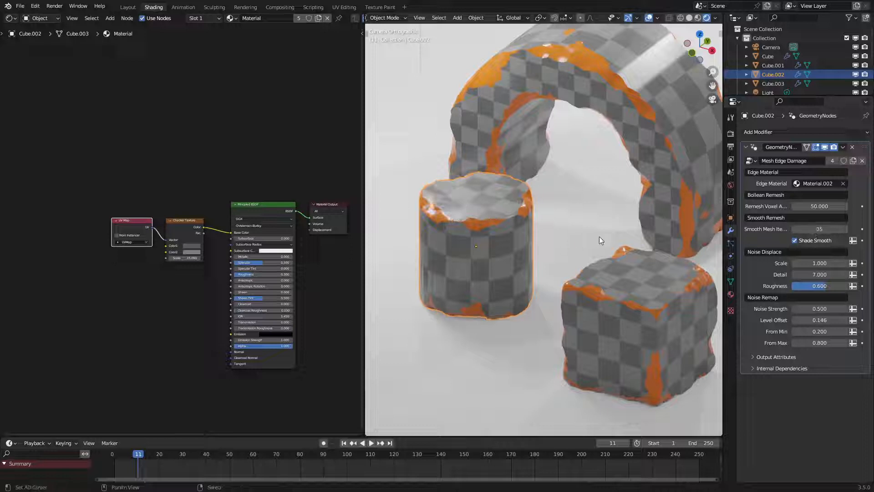
{"action": "left_click", "coordinate": [826, 229]}
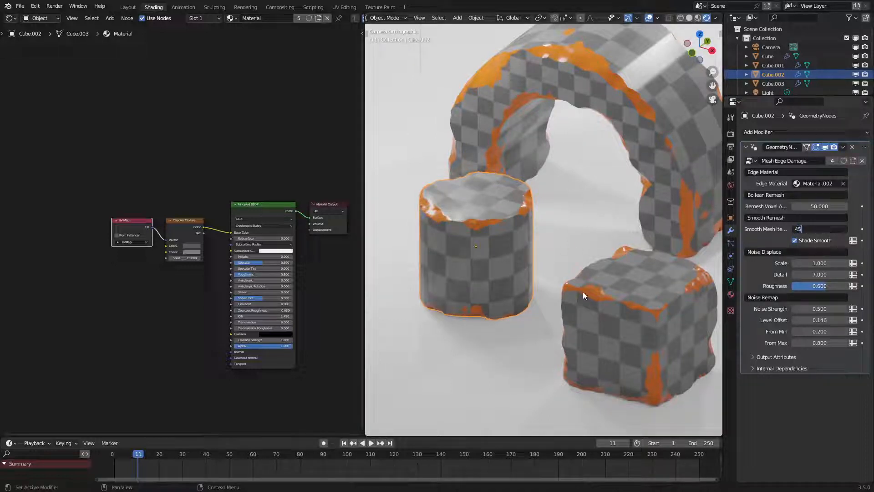
{"action": "key", "text": "Return"}
Step: Turn off the Camera to View lock and leave the camera view for a free perspective of the scene
{"action": "scroll", "coordinate": [571, 286], "scroll_direction": "down", "scroll_amount": 3}
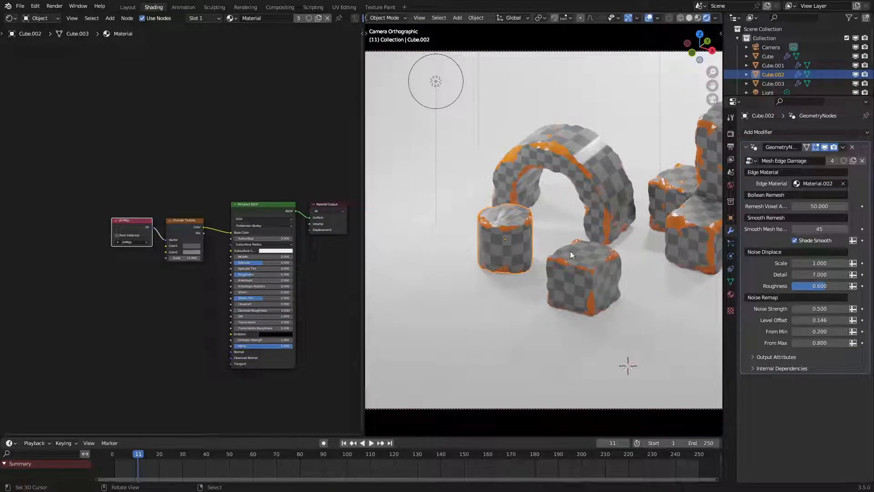
{"action": "mouse_move", "coordinate": [570, 250]}
{"action": "middle_mouse_down"}
{"action": "mouse_move", "coordinate": [588, 249]}
{"action": "mouse_move", "coordinate": [594, 234]}
{"action": "mouse_move", "coordinate": [559, 258]}
{"action": "middle_mouse_up"}
{"action": "key", "text": "n"}
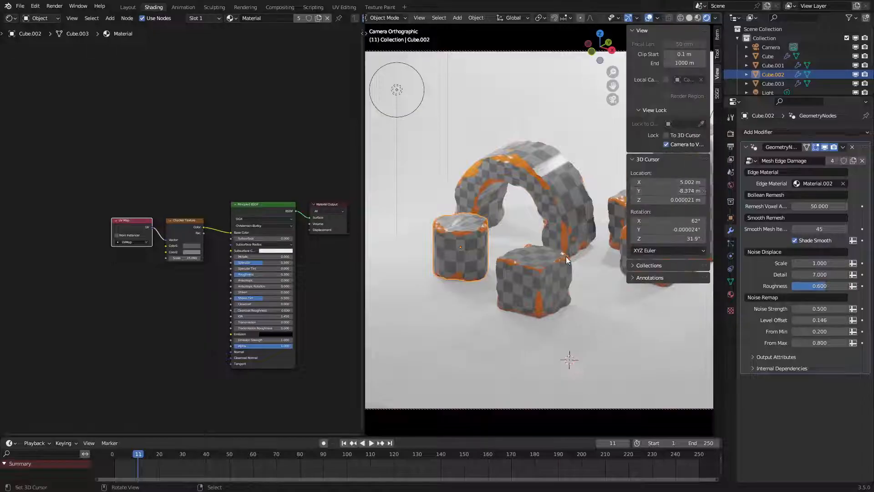
{"action": "key", "text": "n"}
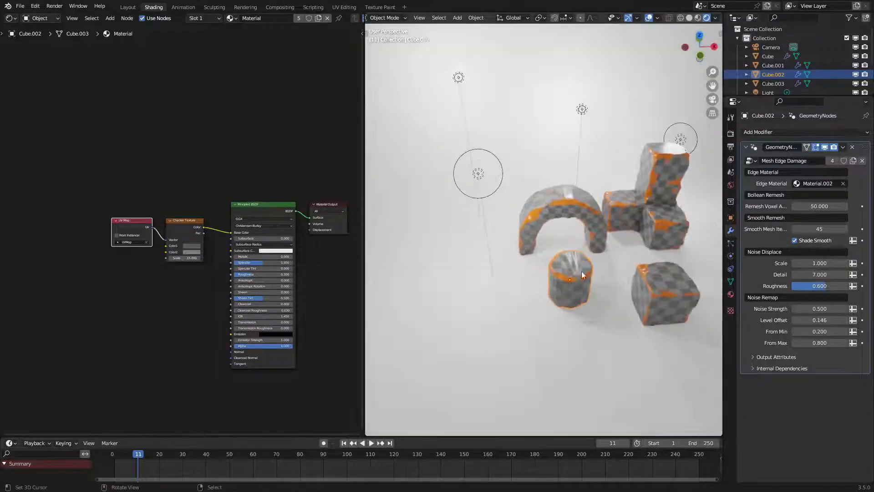
Step: Duplicate the small cube and move the copy along the ground plane to the empty area beside the arch
{"action": "left_click", "coordinate": [658, 280]}
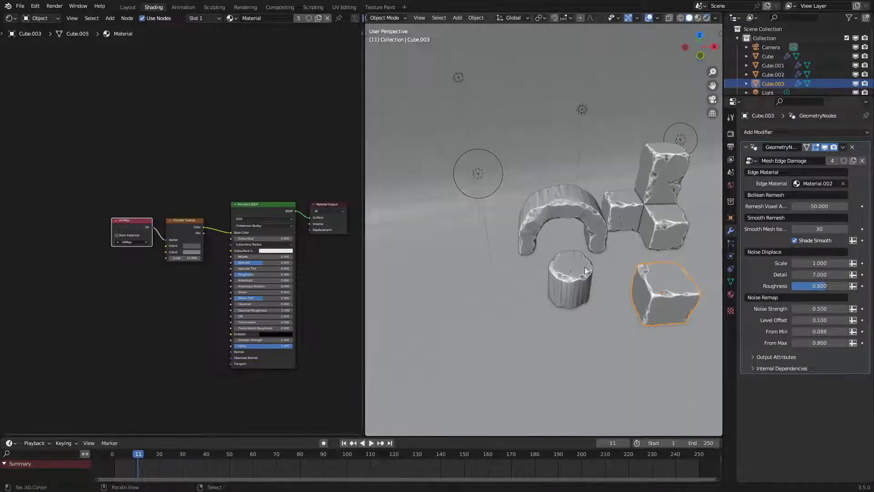
{"action": "key", "text": "shift+d"}
{"action": "right_click", "coordinate": [641, 249]}
{"action": "key", "text": "g"}
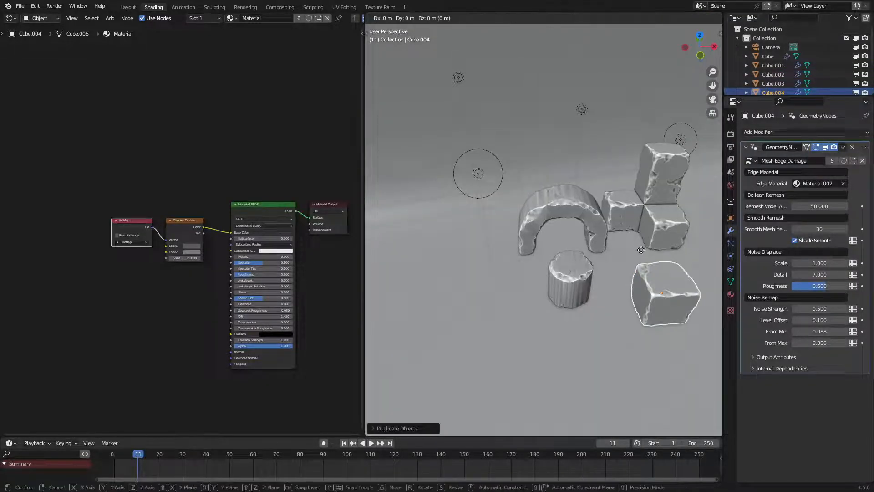
{"action": "key", "text": "shift+z"}
{"action": "left_click", "coordinate": [425, 224]}
Step: Disable the duplicated cube's Mesh Edge Damage modifier for viewport and render, and enter Edit Mode on the cube
{"action": "left_click", "coordinate": [825, 147]}
{"action": "left_click", "coordinate": [834, 147]}
{"action": "middle_click_drag", "start_coordinate": [482, 302], "coordinate": [590, 286], "text": "shift"}
{"action": "scroll", "coordinate": [568, 253], "scroll_direction": "up", "scroll_amount": 4}
{"action": "key", "text": "Tab"}
{"action": "scroll", "coordinate": [619, 210], "scroll_direction": "down", "scroll_amount": 3}
{"action": "key", "text": "ctrl+r"}
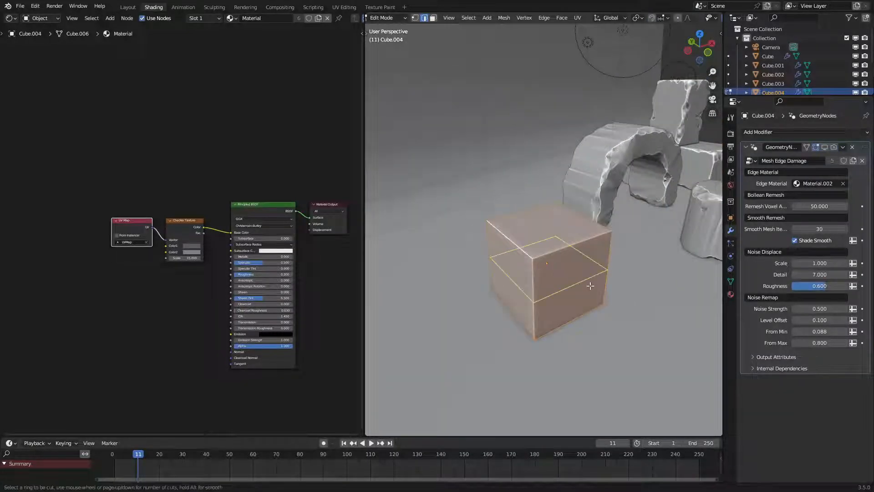
{"action": "left_click", "coordinate": [590, 285]}
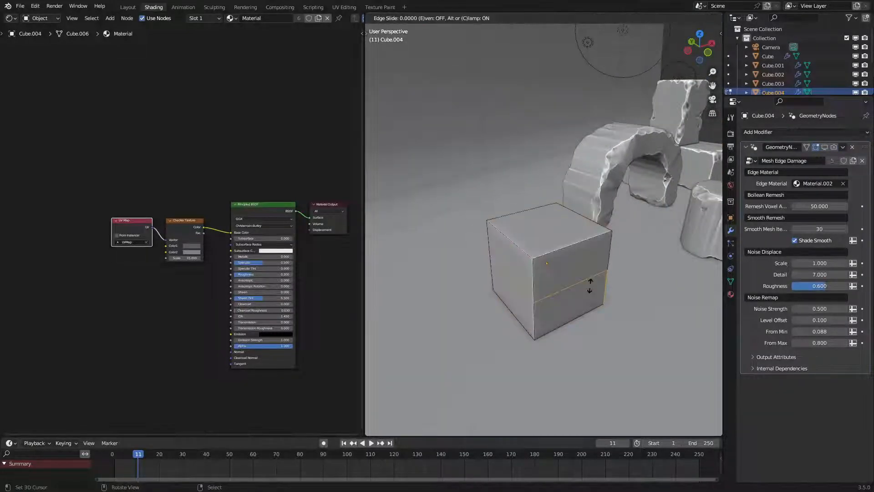
{"action": "right_click", "coordinate": [630, 271]}
{"action": "key", "text": "a"}
Step: Add two evenly spaced horizontal loop cuts and two vertical loop cuts to divide the cube's sides into a three-by-three grid
{"action": "key", "text": "ctrl+r"}
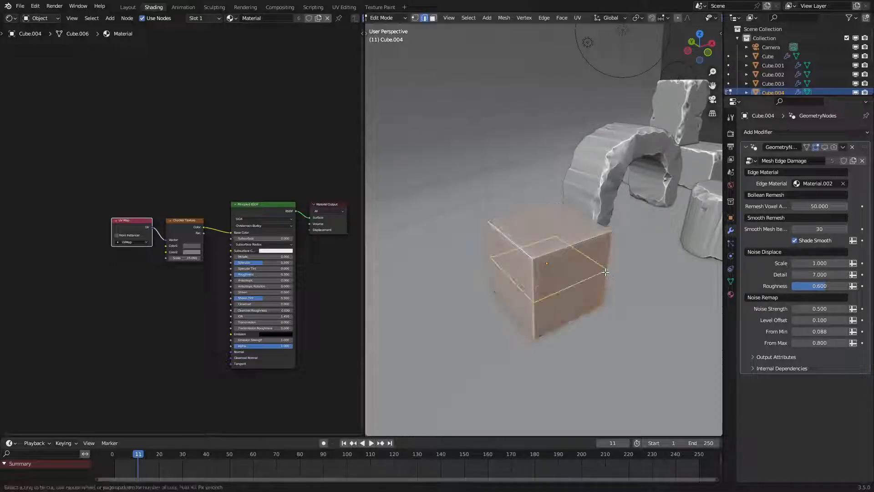
{"action": "scroll", "coordinate": [604, 276], "scroll_direction": "up", "scroll_amount": 2}
{"action": "scroll", "coordinate": [604, 276], "scroll_direction": "down", "scroll_amount": 1}
{"action": "left_click", "coordinate": [604, 277]}
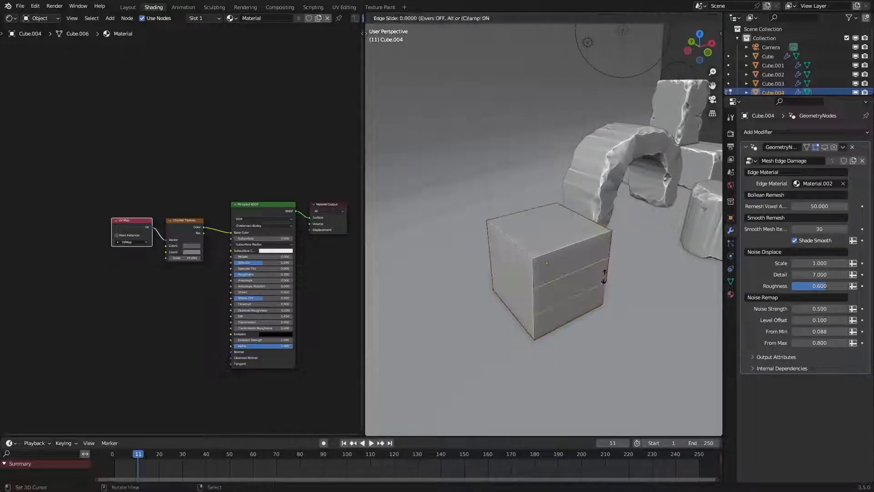
{"action": "right_click", "coordinate": [604, 276]}
{"action": "key", "text": "ctrl+r"}
{"action": "scroll", "coordinate": [523, 239], "scroll_direction": "up", "scroll_amount": 1}
{"action": "left_click", "coordinate": [523, 239]}
{"action": "right_click", "coordinate": [523, 239]}
Step: Select the faces above a three-step profile on both sides, the top and the front of the cube, and delete them
{"action": "key", "text": "3"}
{"action": "left_click", "coordinate": [544, 300]}
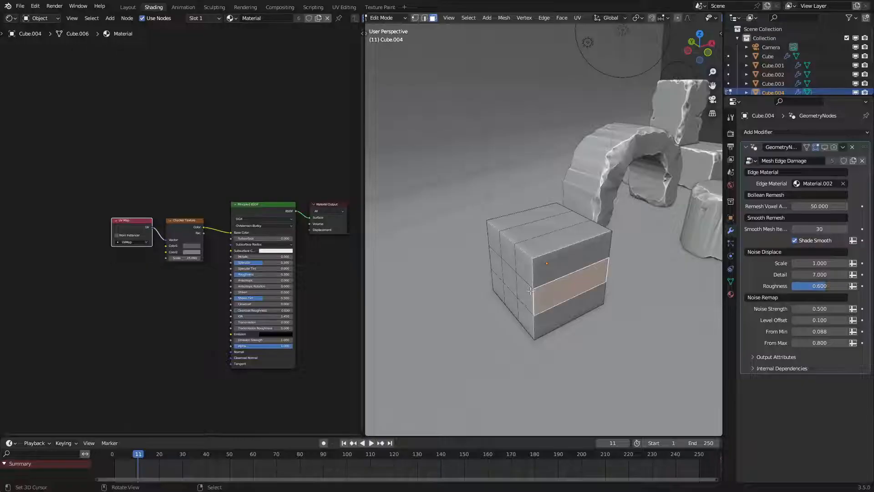
{"action": "middle_click_drag", "start_coordinate": [544, 300], "coordinate": [578, 287]}
{"action": "key", "text": "c"}
{"action": "left_click_drag", "start_coordinate": [594, 276], "coordinate": [583, 246]}
{"action": "right_click", "coordinate": [583, 260]}
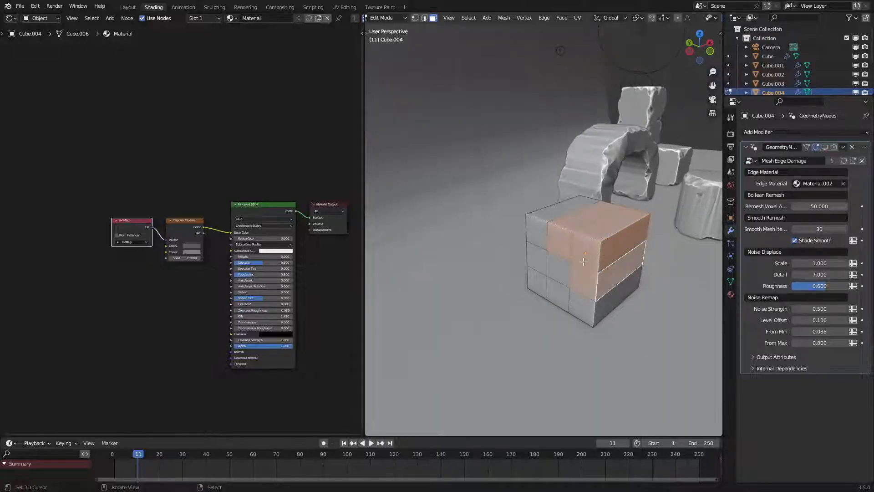
{"action": "middle_click_drag", "start_coordinate": [583, 262], "coordinate": [417, 224]}
{"action": "key", "text": "c"}
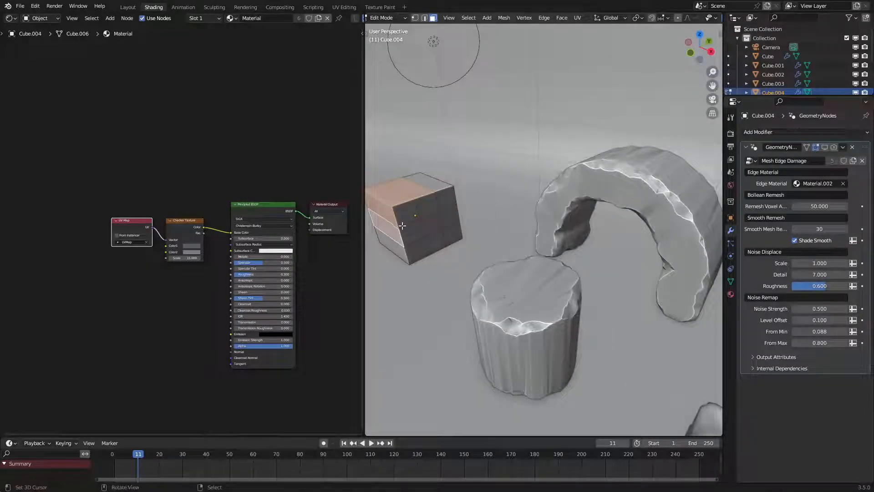
{"action": "left_click_drag", "start_coordinate": [401, 227], "coordinate": [411, 204]}
{"action": "right_click", "coordinate": [412, 204]}
{"action": "key", "text": "x"}
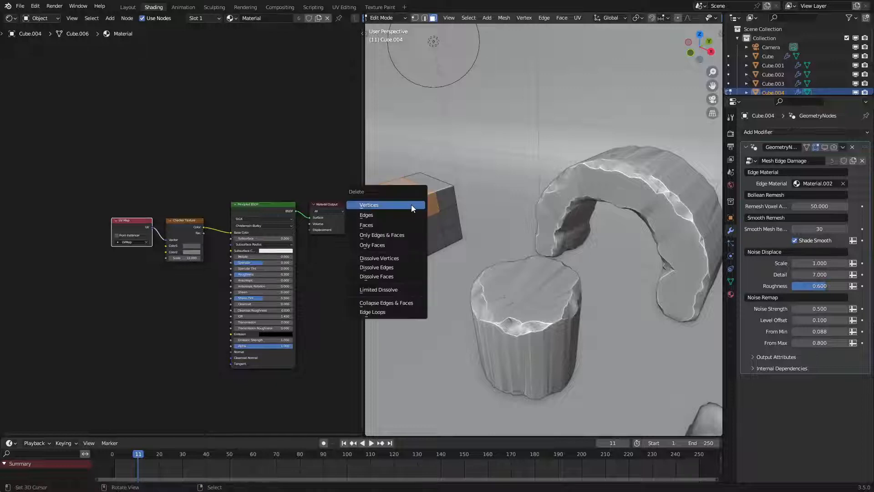
{"action": "left_click", "coordinate": [395, 225]}
Step: Fill the missing riser of the top step and the tread of the middle step with new faces
{"action": "middle_click_drag", "start_coordinate": [396, 226], "coordinate": [583, 264], "text": "shift"}
{"action": "scroll", "coordinate": [583, 263], "scroll_direction": "up", "scroll_amount": 3}
{"action": "key", "text": "2"}
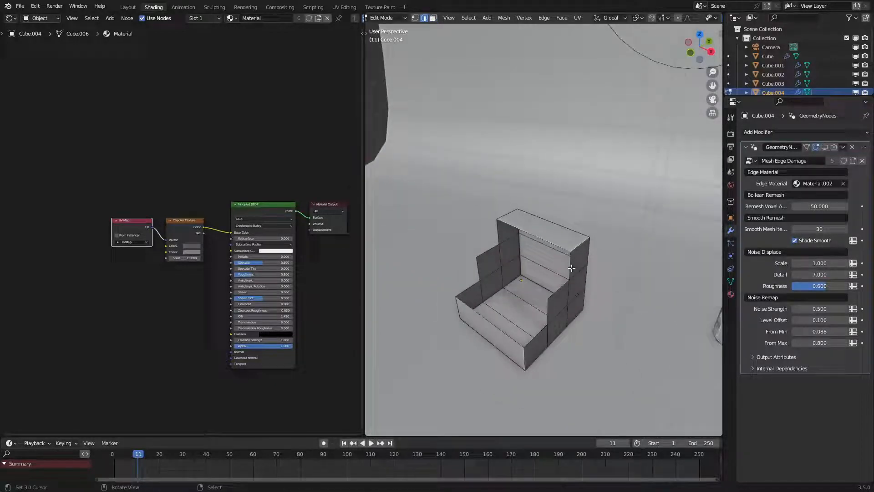
{"action": "right_click", "coordinate": [497, 230], "text": "ctrl"}
{"action": "key", "text": "f"}
{"action": "right_click", "coordinate": [489, 250]}
{"action": "right_click", "coordinate": [559, 287], "text": "ctrl"}
{"action": "key", "text": "f"}
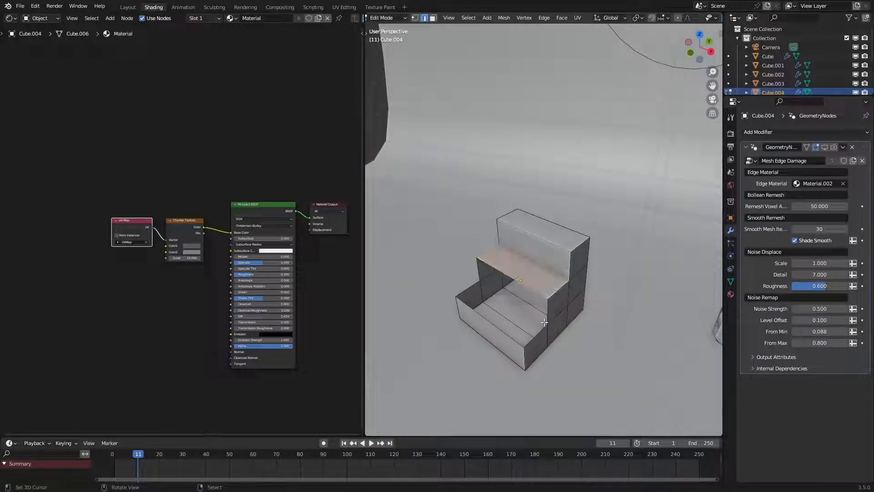
Step: Fill the riser of the middle step and the tread of the lowest step to close the staircase
{"action": "right_click", "coordinate": [547, 321]}
{"action": "right_click", "coordinate": [482, 271], "text": "ctrl"}
{"action": "key", "text": "f"}
{"action": "right_click", "coordinate": [472, 282]}
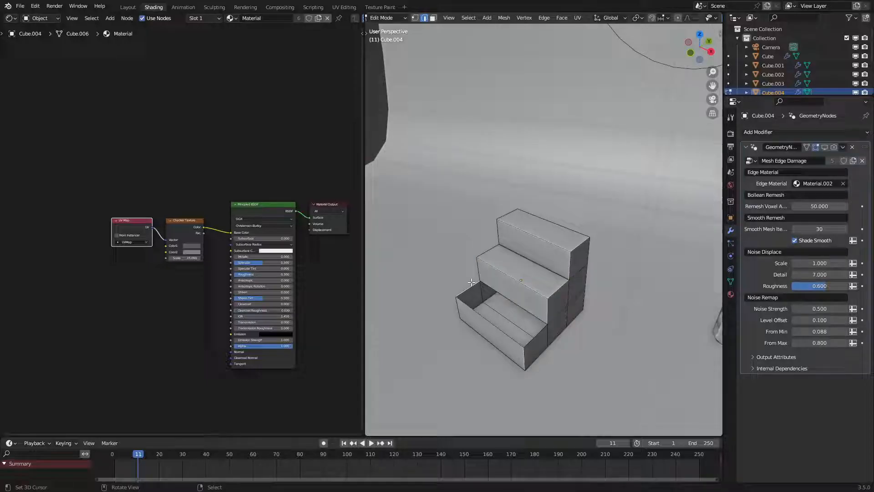
{"action": "right_click", "coordinate": [528, 336], "text": "ctrl"}
{"action": "key", "text": "f"}
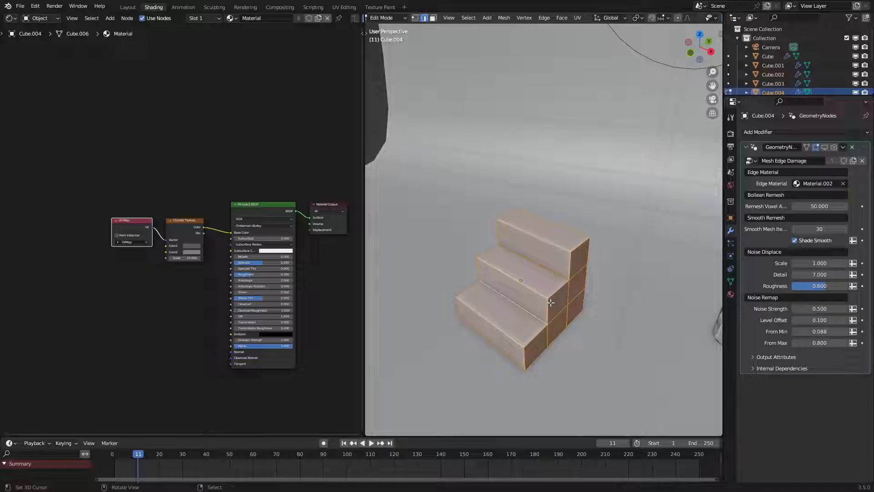
Step: Unwrap the whole staircase mesh with Cube Projection and return to Object Mode
{"action": "key", "text": "u"}
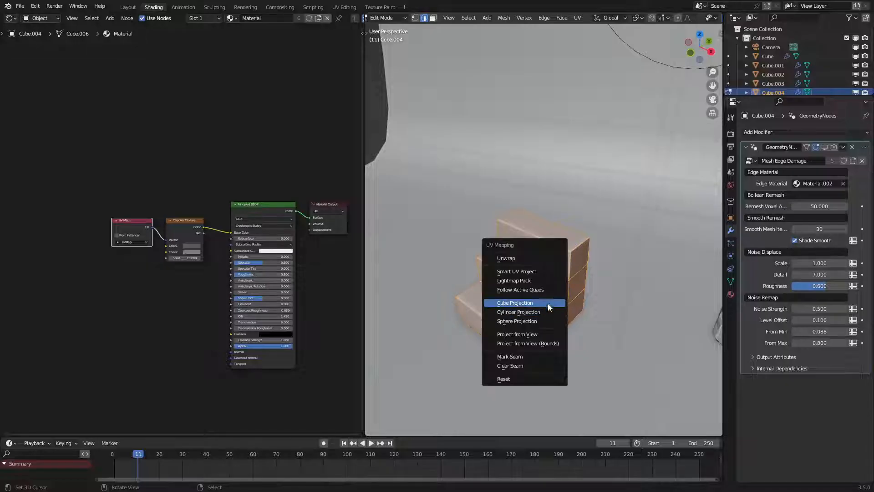
{"action": "left_click", "coordinate": [547, 303]}
{"action": "key", "text": "Tab"}
{"action": "scroll", "coordinate": [547, 303], "scroll_direction": "down", "scroll_amount": 3}
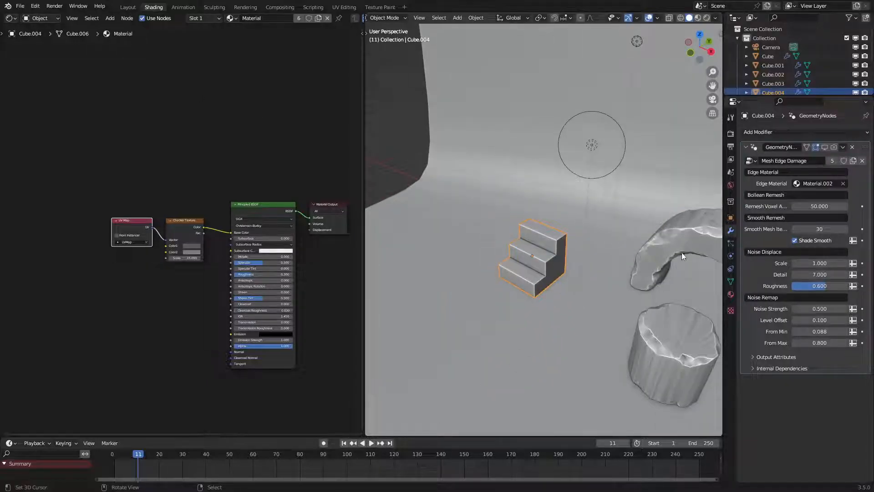
Step: Select the arch and switch the shader editor to the Geometry Node Editor with its Mesh Edge Damage tree
{"action": "left_click", "coordinate": [682, 253]}
{"action": "left_click", "coordinate": [15, 19]}
{"action": "left_click", "coordinate": [51, 94]}
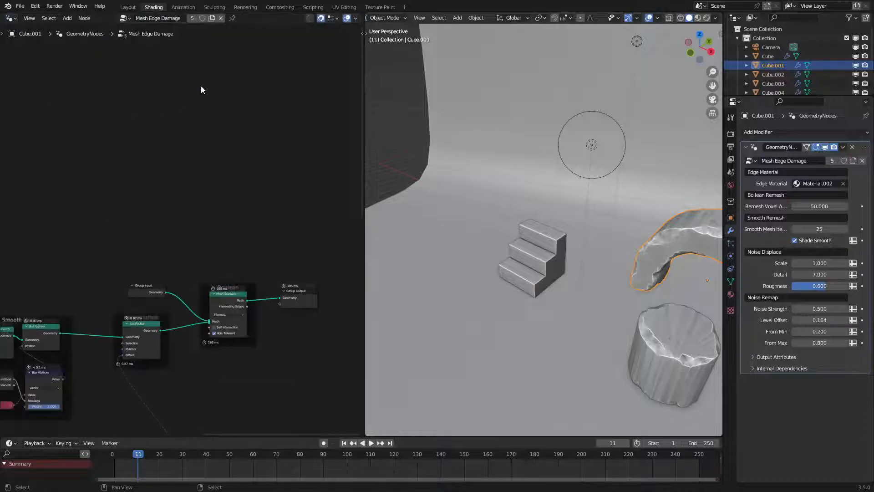
Step: Hide the Timings and Named Attributes overlays in the node editor
{"action": "left_click", "coordinate": [356, 18]}
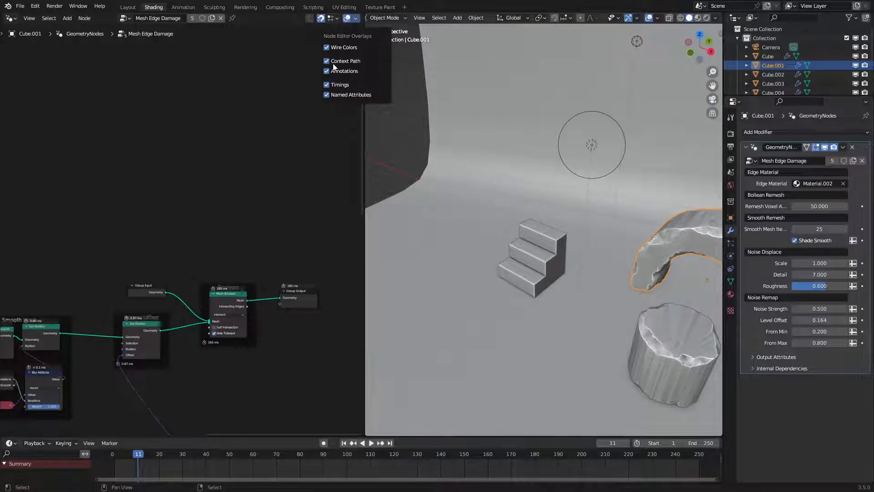
{"action": "left_click", "coordinate": [326, 94]}
{"action": "left_click", "coordinate": [328, 84]}
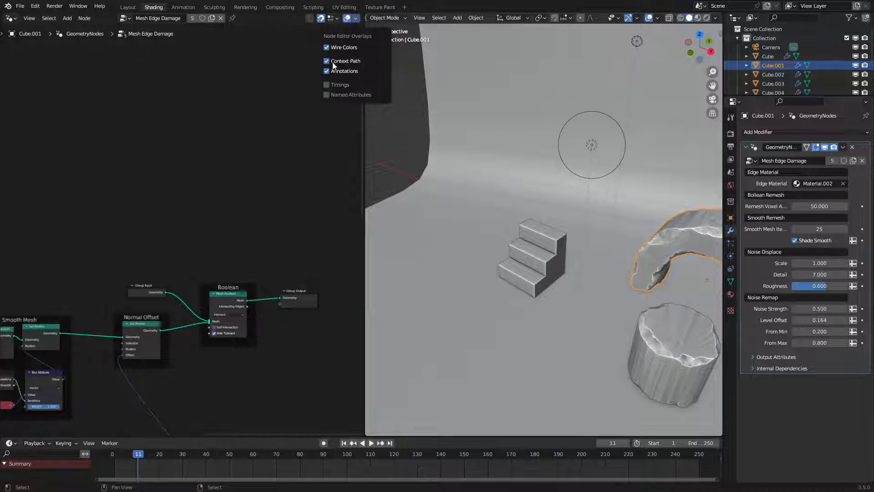
{"action": "left_click", "coordinate": [332, 48]}
Step: Maximize the node editor and examine the complete Mesh Edge Damage node tree from Remesh to Boolean
{"action": "scroll", "coordinate": [144, 224], "scroll_direction": "down", "scroll_amount": 6}
{"action": "middle_click_drag", "start_coordinate": [148, 225], "coordinate": [275, 117]}
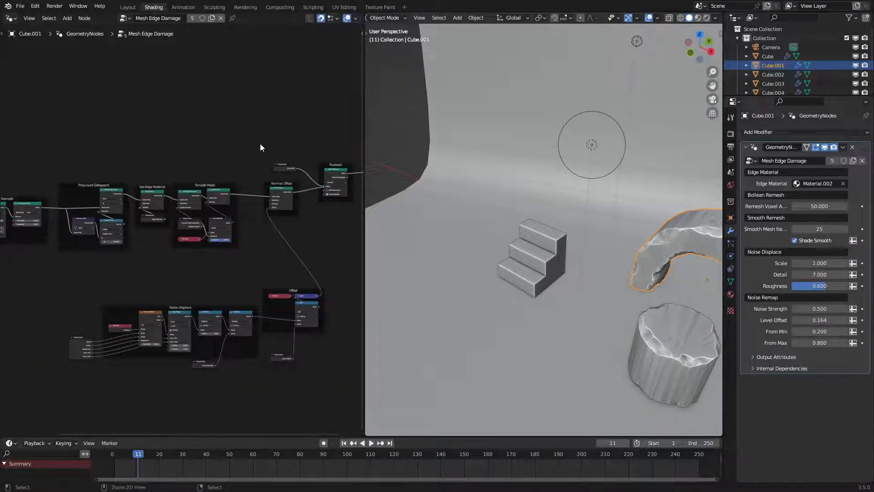
{"action": "key", "text": "ctrl+space"}
{"action": "scroll", "coordinate": [286, 160], "scroll_direction": "up", "scroll_amount": 3}
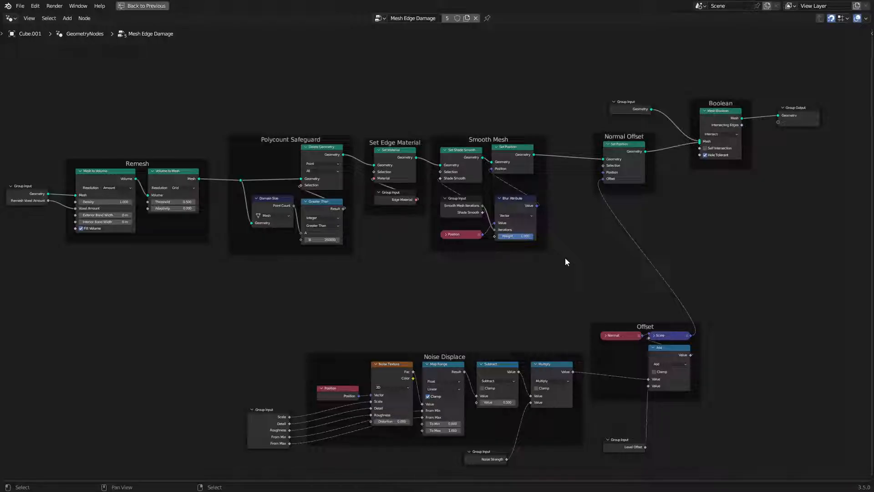
{"action": "middle_click_drag", "start_coordinate": [478, 284], "coordinate": [496, 265]}
{"action": "scroll", "coordinate": [495, 264], "scroll_direction": "up", "scroll_amount": 1}
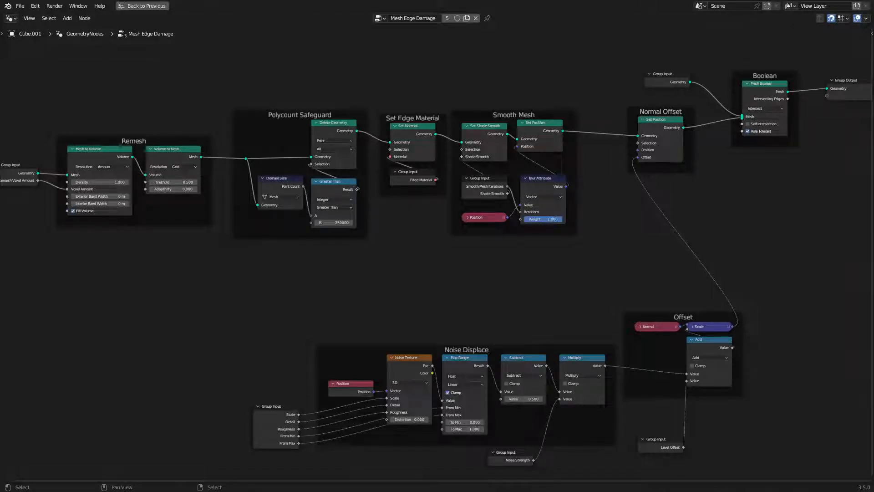
Step: Turn on the Wire Colors overlay in the node editor for the Mesh Edge Damage tree
{"action": "middle_click_drag", "start_coordinate": [255, 340], "coordinate": [247, 352]}
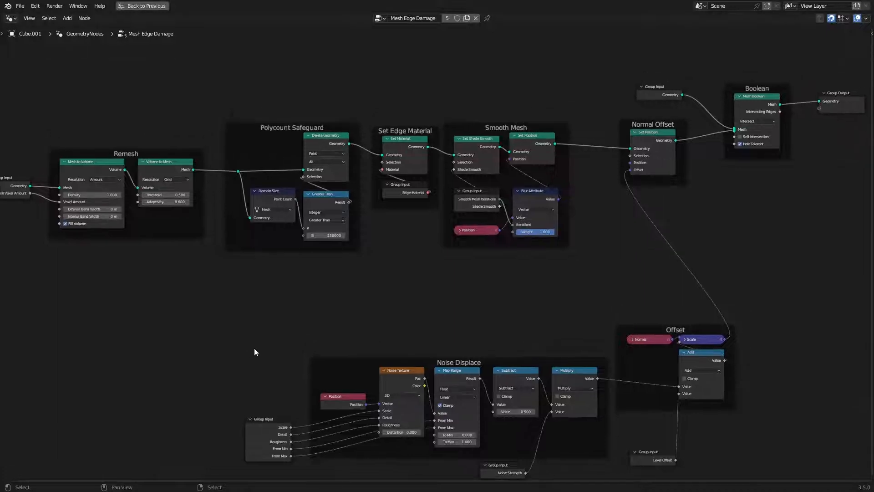
{"action": "middle_click_drag", "start_coordinate": [339, 277], "coordinate": [364, 287]}
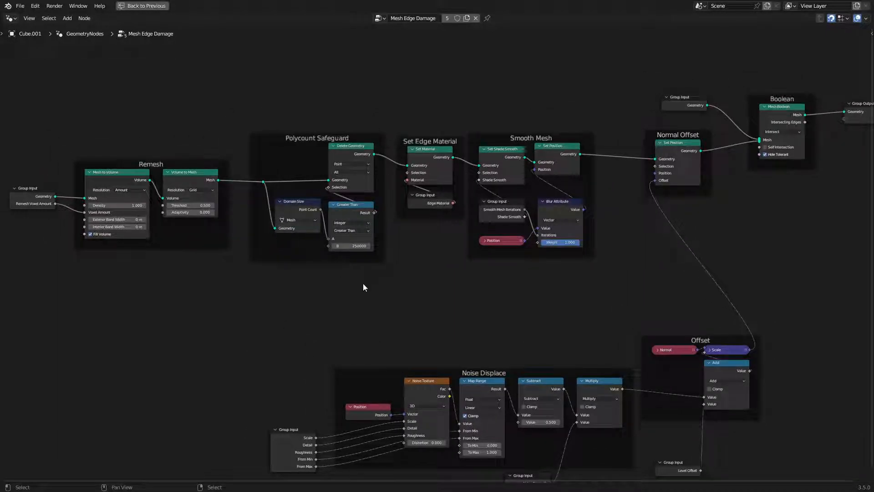
{"action": "left_click", "coordinate": [866, 18]}
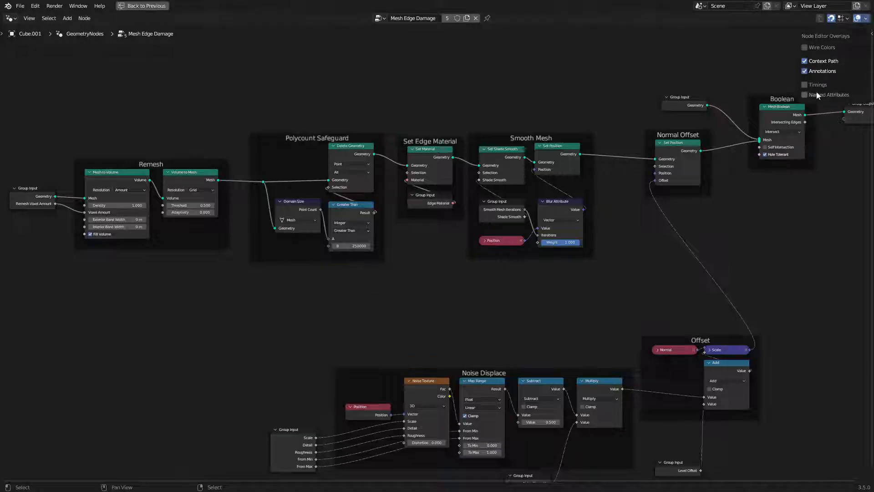
{"action": "left_click", "coordinate": [804, 47]}
{"action": "middle_click_drag", "start_coordinate": [574, 272], "coordinate": [545, 276]}
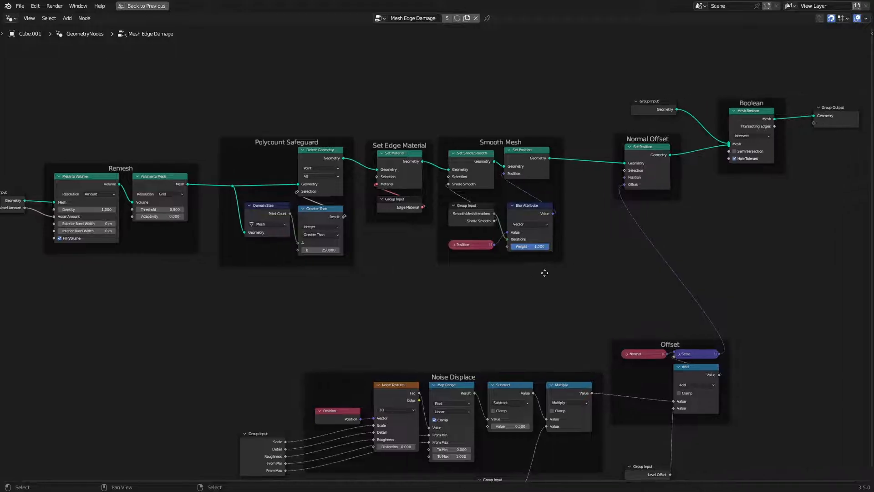
Step: Restore the split workspace and select the small staircase in the 3D viewport
{"action": "key", "text": "ctrl+space"}
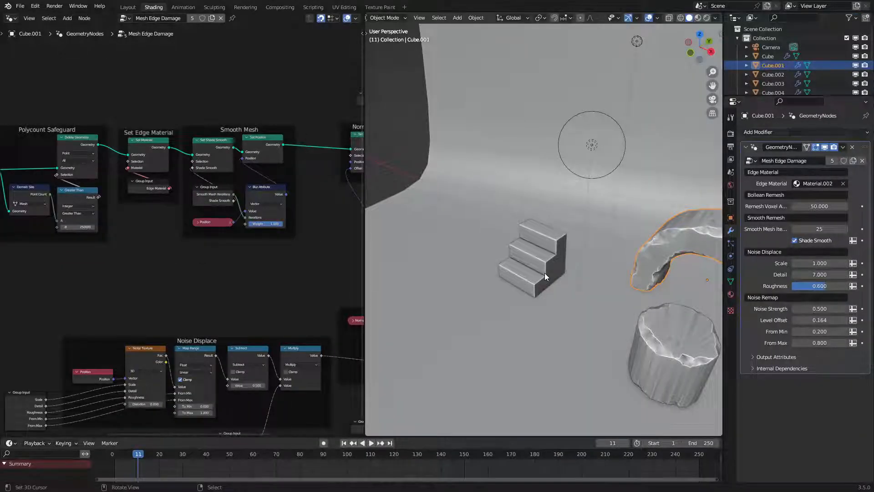
{"action": "scroll", "coordinate": [228, 274], "scroll_direction": "down", "scroll_amount": 2}
{"action": "middle_click_drag", "start_coordinate": [254, 293], "coordinate": [224, 254]}
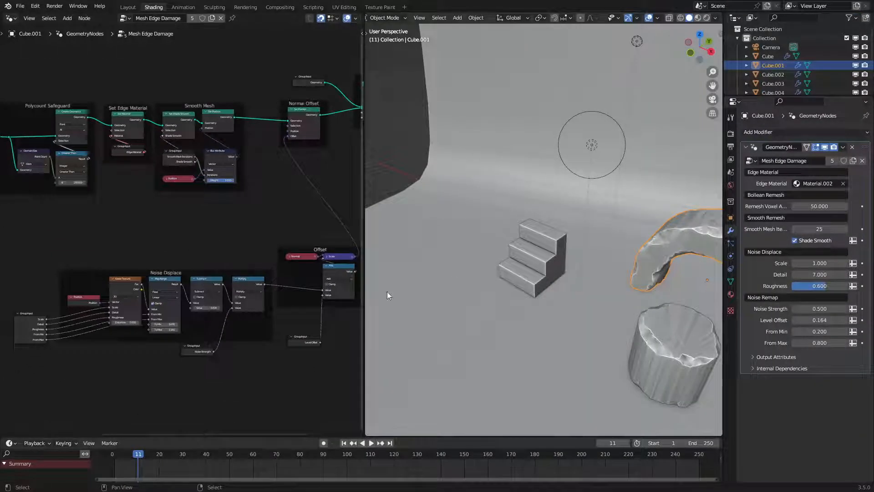
{"action": "key", "text": "KP_0"}
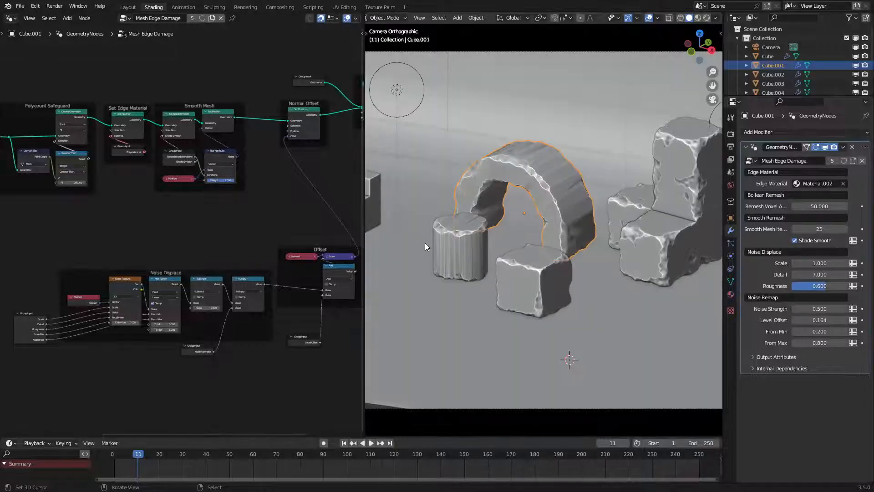
{"action": "middle_click_drag", "start_coordinate": [424, 242], "coordinate": [490, 283], "text": "shift"}
{"action": "right_click", "coordinate": [444, 258]}
{"action": "middle_click_drag", "start_coordinate": [444, 259], "coordinate": [468, 277]}
{"action": "scroll", "coordinate": [558, 233], "scroll_direction": "up", "scroll_amount": 2}
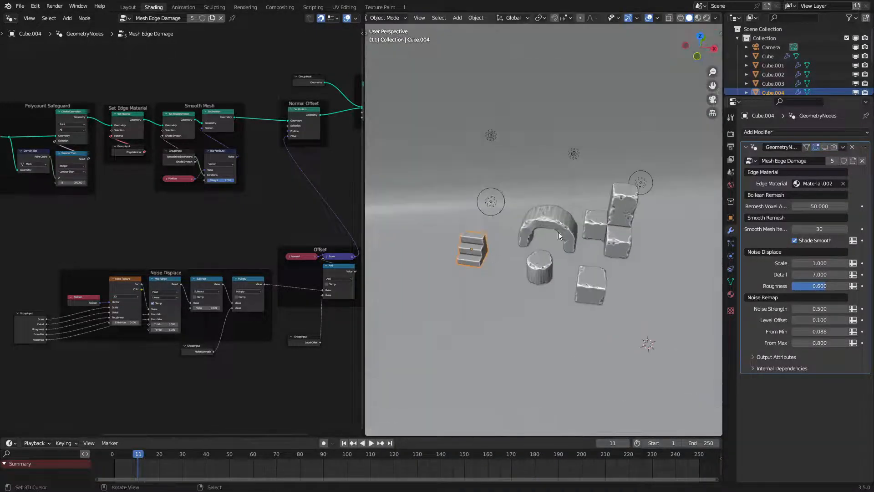
Step: Switch the viewport to Material Preview and examine the damaged edges of the staircase up close
{"action": "scroll", "coordinate": [542, 279], "scroll_direction": "up", "scroll_amount": 3}
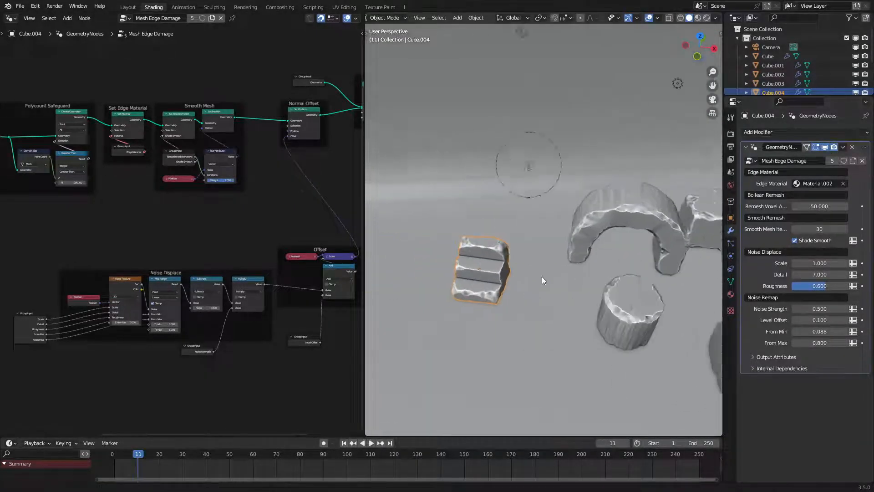
{"action": "key", "text": "z"}
{"action": "left_click", "coordinate": [525, 351]}
{"action": "scroll", "coordinate": [494, 292], "scroll_direction": "up", "scroll_amount": 4}
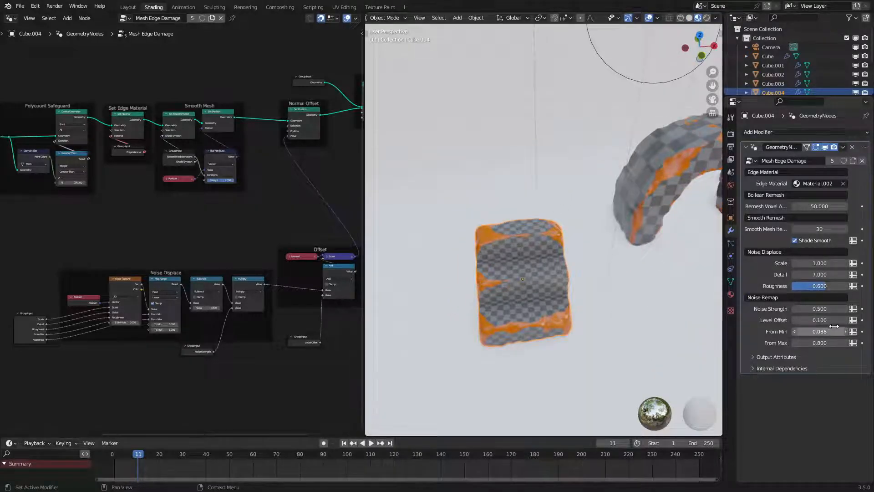
{"action": "mouse_move", "coordinate": [820, 309]}
{"action": "left_mouse_down"}
{"action": "mouse_move", "coordinate": [797, 309]}
{"action": "mouse_move", "coordinate": [838, 320]}
{"action": "mouse_move", "coordinate": [806, 320]}
{"action": "mouse_move", "coordinate": [819, 320]}
{"action": "left_mouse_up"}
{"action": "mouse_move", "coordinate": [643, 299]}
{"action": "middle_mouse_down"}
{"action": "mouse_move", "coordinate": [630, 275]}
{"action": "mouse_move", "coordinate": [558, 292]}
{"action": "mouse_move", "coordinate": [569, 283]}
{"action": "mouse_move", "coordinate": [638, 287]}
{"action": "middle_mouse_up"}
{"action": "scroll", "coordinate": [559, 290], "scroll_direction": "up", "scroll_amount": 3}
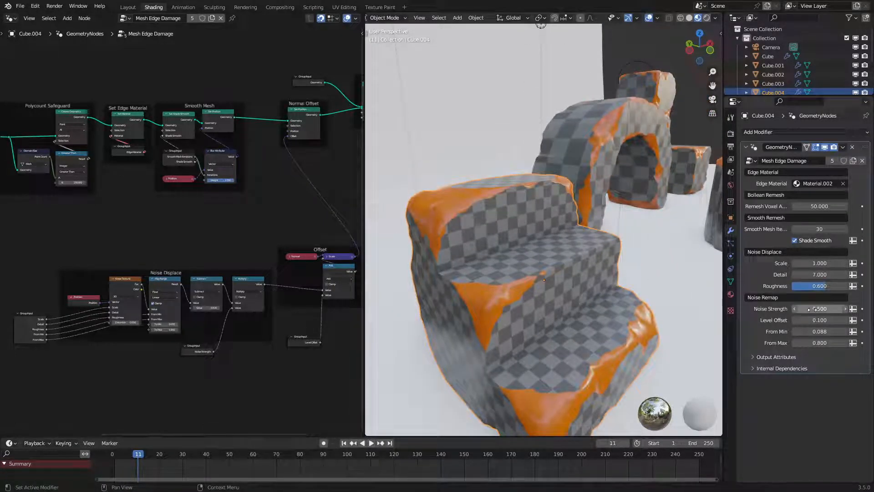
{"action": "mouse_move", "coordinate": [816, 263]}
{"action": "left_mouse_down"}
{"action": "mouse_move", "coordinate": [774, 263]}
{"action": "mouse_move", "coordinate": [838, 263]}
{"action": "mouse_move", "coordinate": [817, 263]}
{"action": "left_mouse_up"}
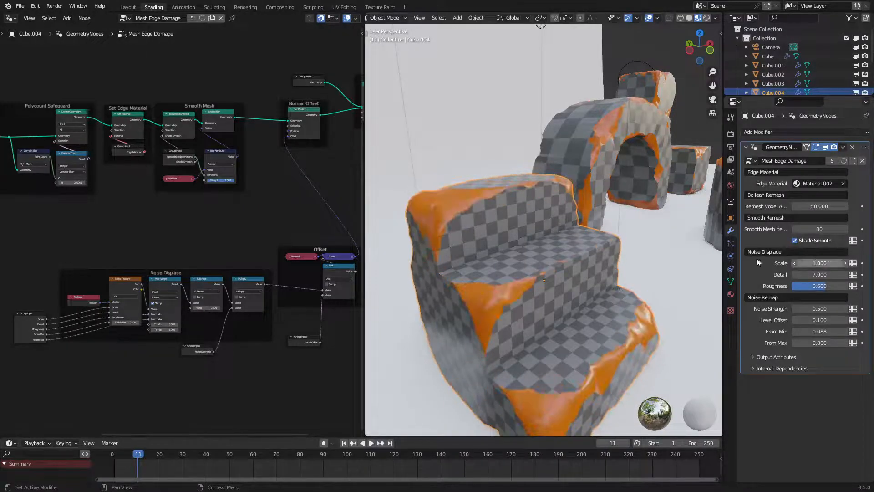
Step: Add a Vector Math node set to Add, fed by the Position output, below the Noise Texture node
{"action": "scroll", "coordinate": [214, 284], "scroll_direction": "down", "scroll_amount": 5}
{"action": "scroll", "coordinate": [197, 289], "scroll_direction": "up", "scroll_amount": 4}
{"action": "middle_click_drag", "start_coordinate": [159, 314], "coordinate": [249, 242]}
{"action": "scroll", "coordinate": [295, 248], "scroll_direction": "up", "scroll_amount": 3}
{"action": "scroll", "coordinate": [255, 282], "scroll_direction": "up", "scroll_amount": 2}
{"action": "left_click_drag", "start_coordinate": [250, 238], "coordinate": [274, 360]}
{"action": "type", "text": "ad"}
{"action": "key", "text": "Return"}
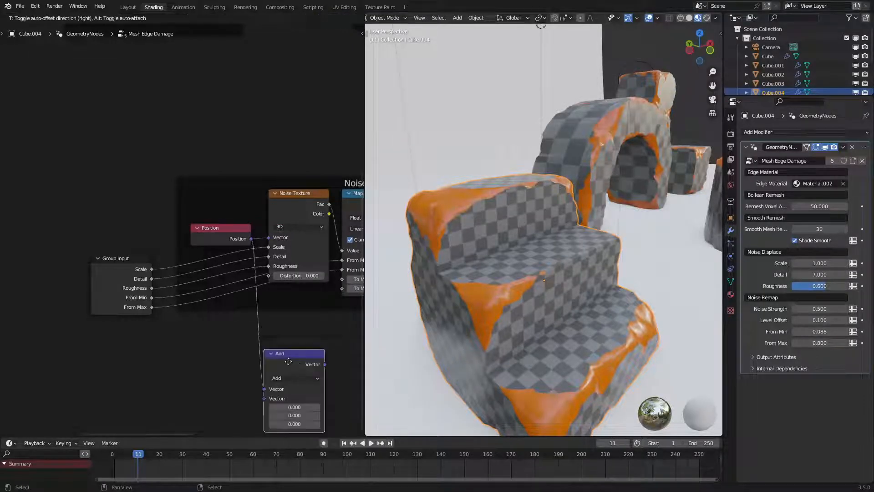
{"action": "left_click", "coordinate": [287, 331]}
Step: Add a Random Value node and connect its Value to the second vector input of the Add node
{"action": "key", "text": "shift+a"}
{"action": "left_click", "coordinate": [202, 308]}
{"action": "type", "text": "ran"}
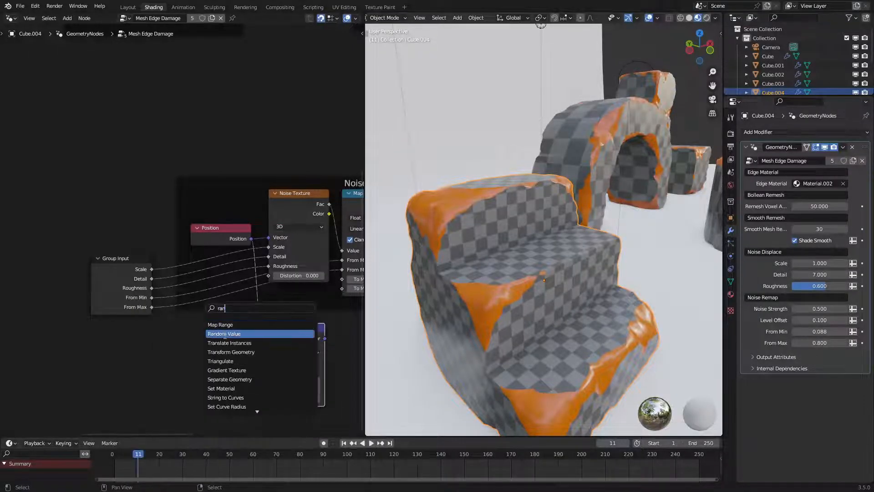
{"action": "left_click", "coordinate": [225, 334]}
{"action": "left_click", "coordinate": [225, 336]}
{"action": "left_click_drag", "start_coordinate": [238, 338], "coordinate": [265, 372]}
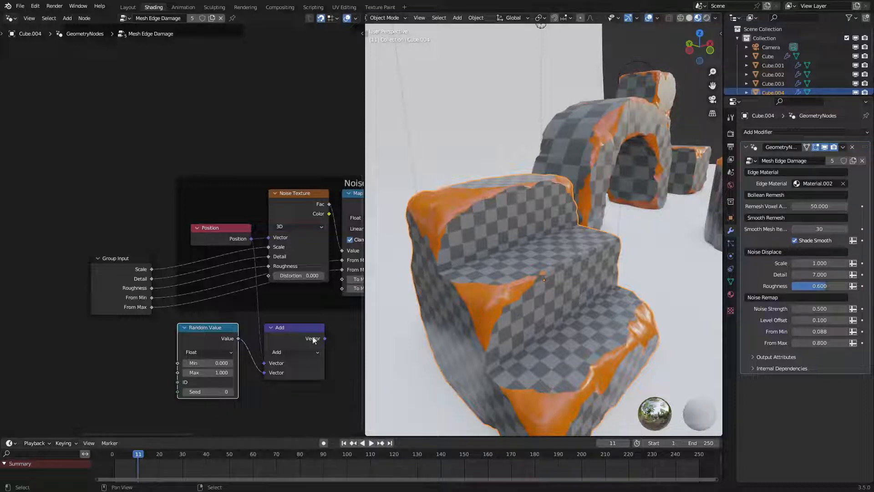
Step: Connect the vector Add result to the Noise Texture's Vector input and delete the Random Value node
{"action": "left_click_drag", "start_coordinate": [324, 338], "coordinate": [269, 238]}
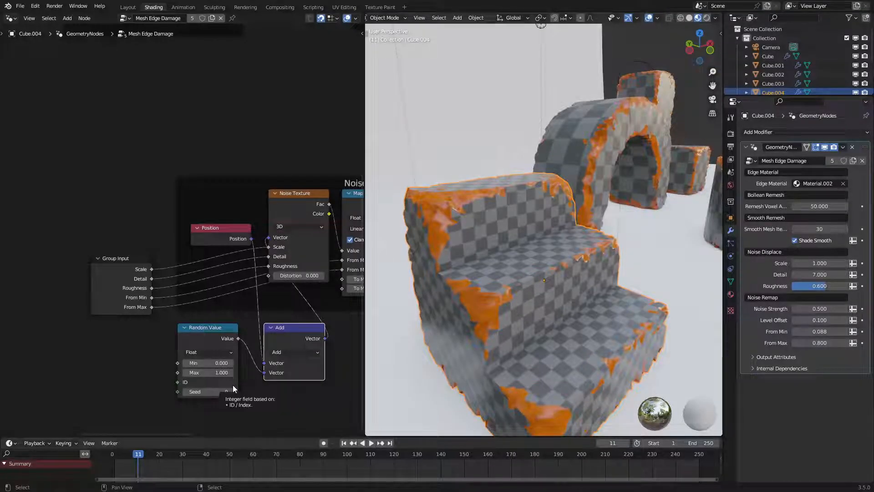
{"action": "left_click", "coordinate": [199, 335]}
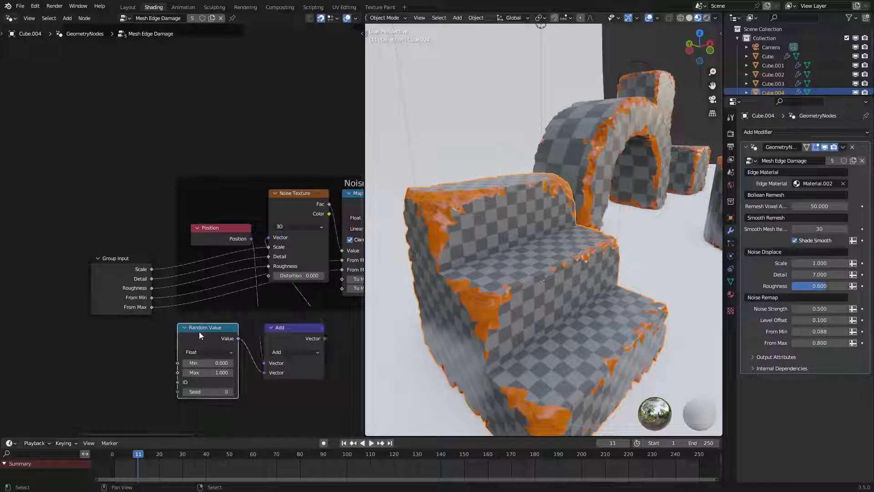
{"action": "key", "text": "x"}
Step: Show all hidden sockets on the Group Input node beside the Noise Displace frame
{"action": "left_click", "coordinate": [122, 286]}
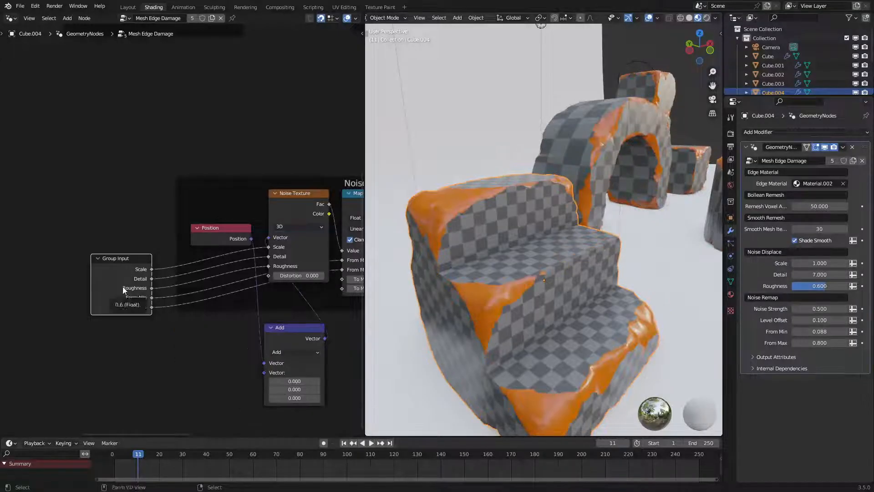
{"action": "key", "text": "ctrl+h"}
{"action": "middle_click_drag", "start_coordinate": [168, 381], "coordinate": [159, 326]}
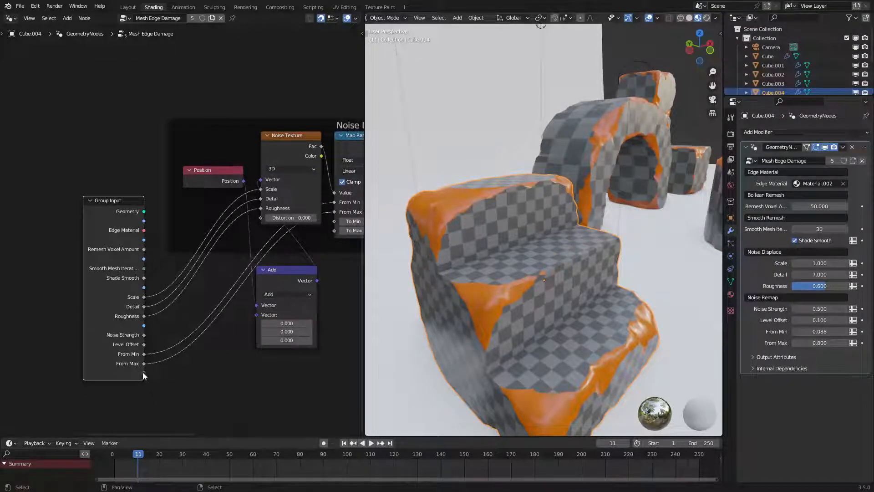
{"action": "key", "text": "a"}
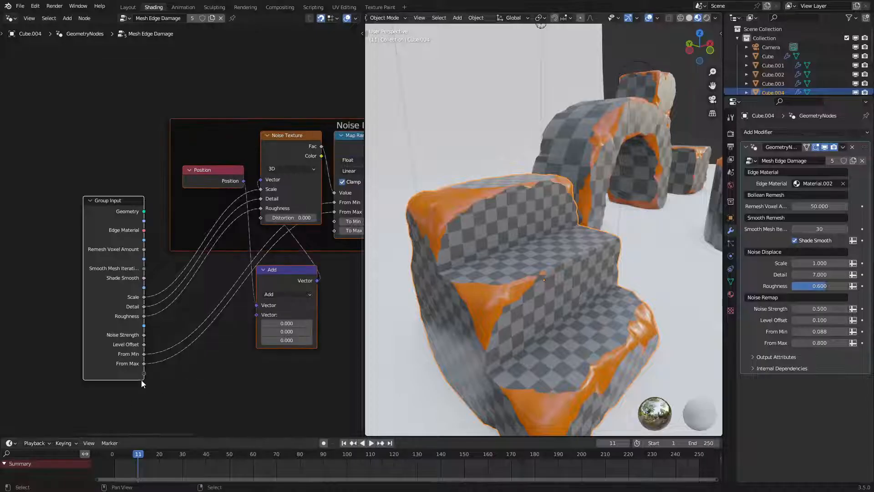
Step: Add a Math node set to Add below the vector Add node and set its first value to 0
{"action": "key", "text": "q"}
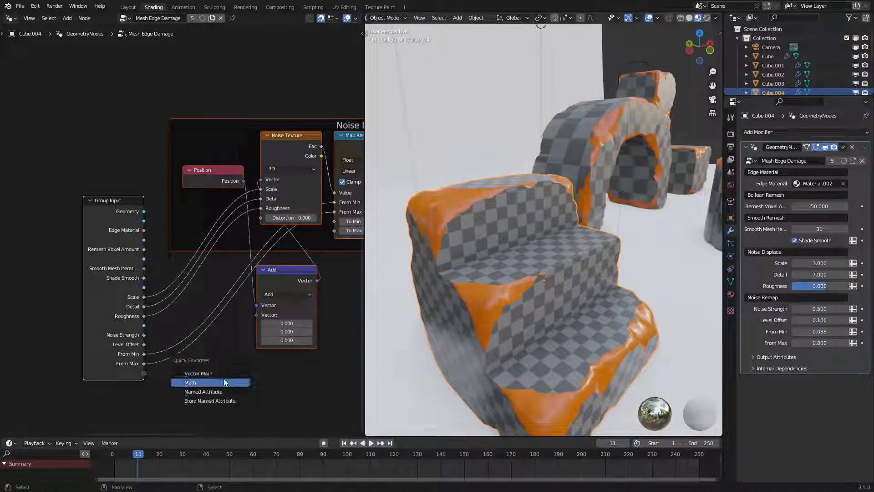
{"action": "left_click", "coordinate": [224, 382]}
{"action": "left_click", "coordinate": [214, 377]}
{"action": "middle_click_drag", "start_coordinate": [224, 398], "coordinate": [220, 360]}
{"action": "left_click", "coordinate": [252, 390]}
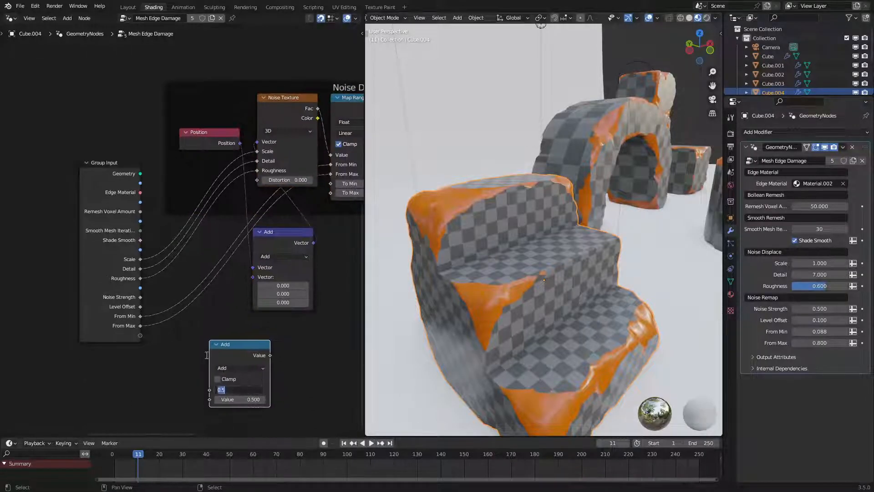
{"action": "key", "text": "BackSpace"}
{"action": "type", "text": ".6"}
{"action": "key", "text": "Return"}
Step: Create a new float group input by linking the empty Group Input socket to the Math node, and delete that Math node
{"action": "left_click_drag", "start_coordinate": [140, 335], "coordinate": [201, 382]}
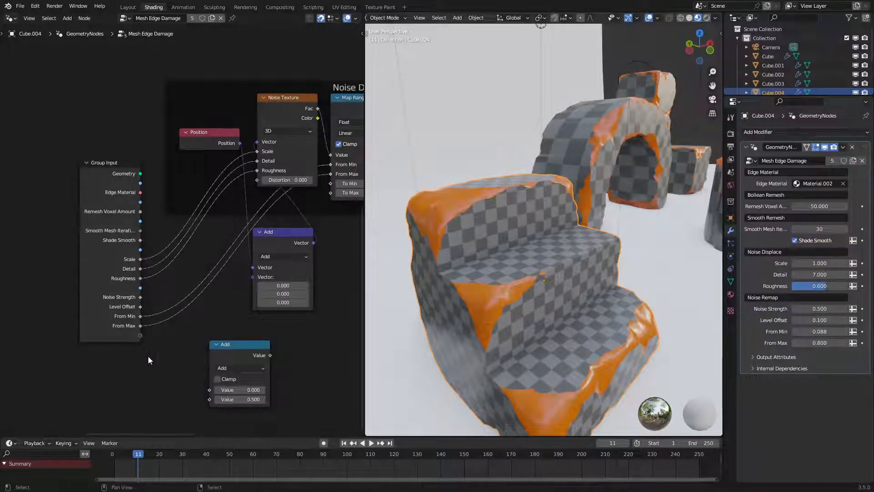
{"action": "left_click_drag", "start_coordinate": [141, 335], "coordinate": [210, 390]}
{"action": "left_click", "coordinate": [226, 363]}
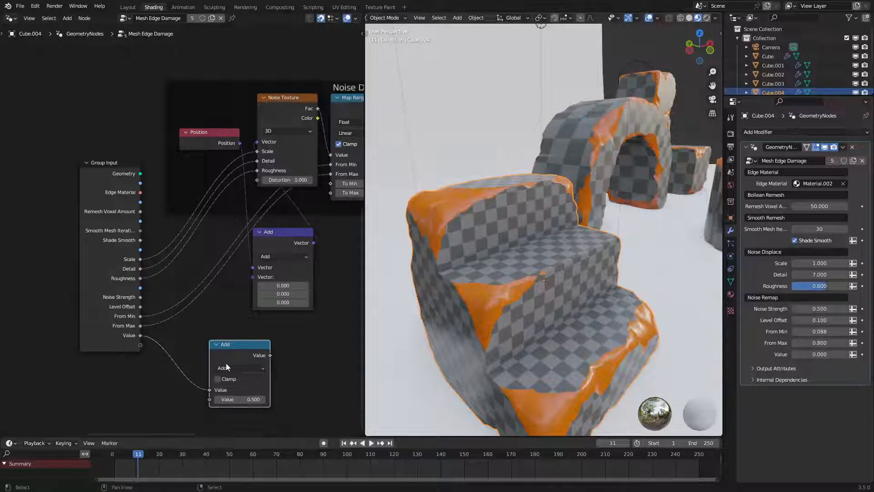
{"action": "key", "text": "x"}
Step: Connect the new Value input to the vector Add node, and place that node collapsed under Position in the Noise Displace frame
{"action": "left_click_drag", "start_coordinate": [140, 336], "coordinate": [203, 163]}
{"action": "left_click", "coordinate": [258, 233]}
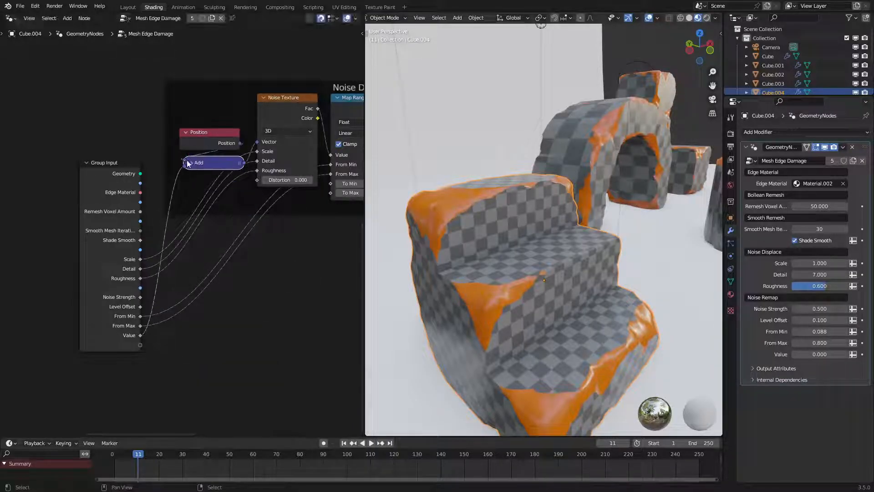
{"action": "key", "text": "shift+g"}
Step: Hide the unused sockets on the Group Input node feeding Noise Displace
{"action": "left_click", "coordinate": [95, 252]}
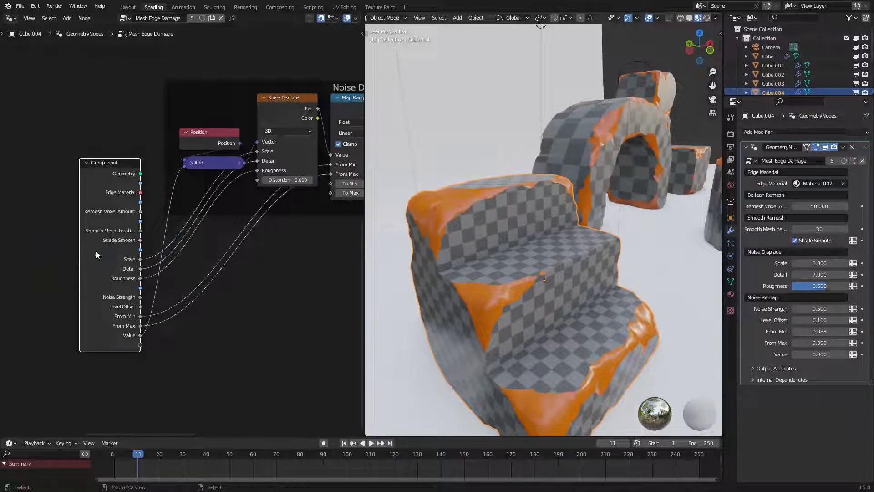
{"action": "key", "text": "ctrl+h"}
{"action": "key", "text": "ctrl+h"}
{"action": "key", "text": "ctrl+h"}
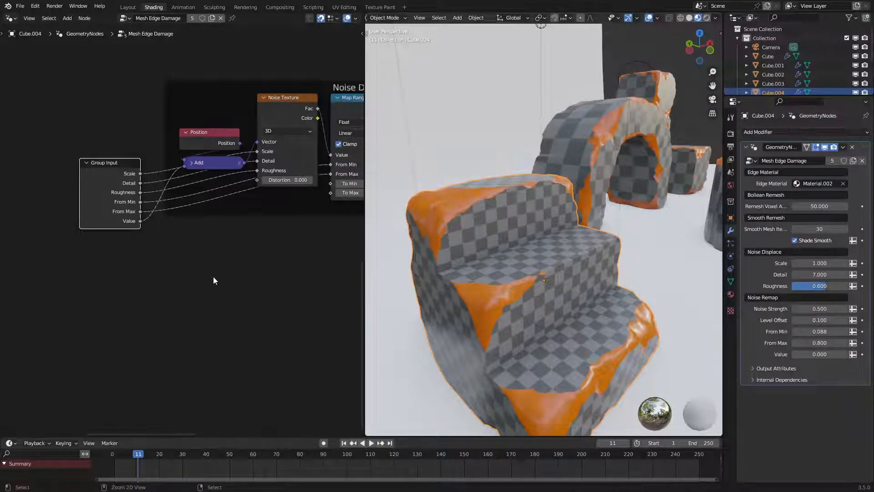
Step: Rename the new Value group input to Offset Pattern
{"action": "scroll", "coordinate": [213, 276], "scroll_direction": "down", "scroll_amount": 6}
{"action": "middle_click_drag", "start_coordinate": [213, 277], "coordinate": [171, 364]}
{"action": "scroll", "coordinate": [179, 353], "scroll_direction": "up", "scroll_amount": 3}
{"action": "key", "text": "n"}
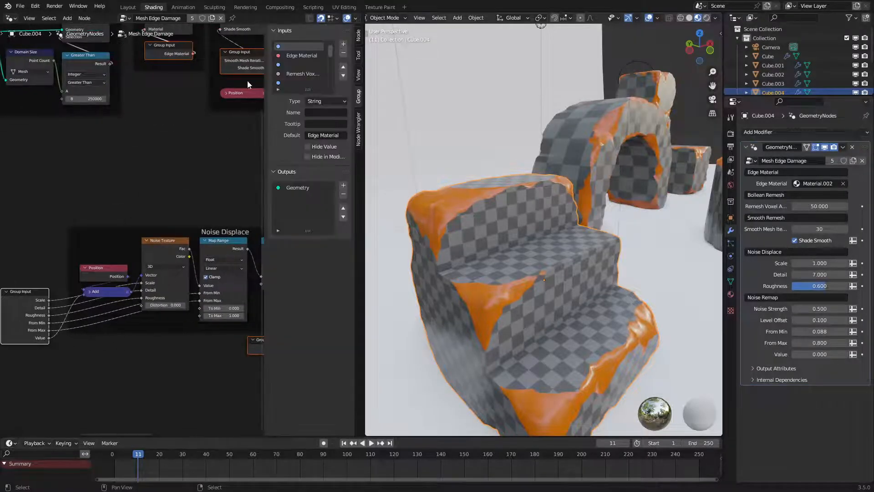
{"action": "scroll", "coordinate": [295, 72], "scroll_direction": "down", "scroll_amount": 10}
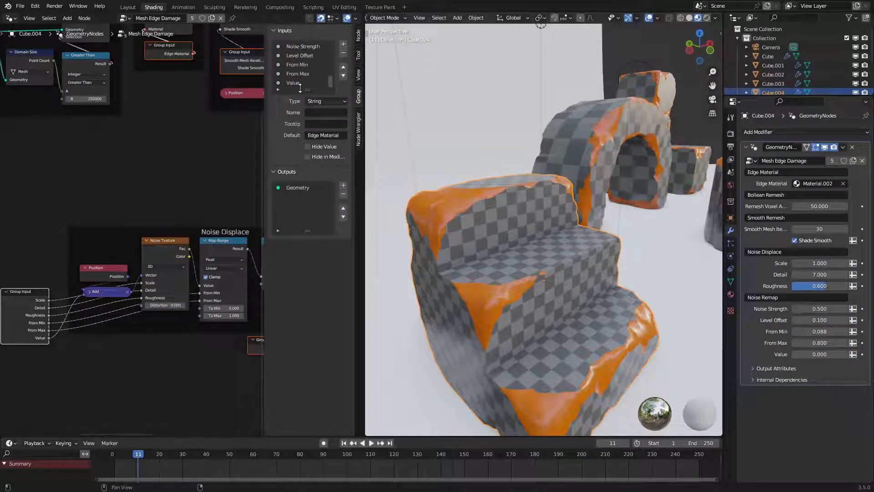
{"action": "double_click", "coordinate": [298, 84]}
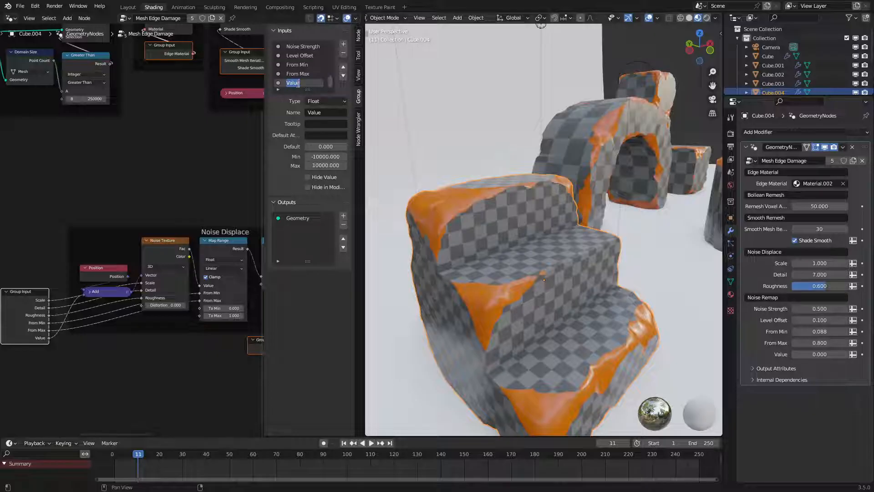
{"action": "type", "text": "Dffset Pattern"}
{"action": "key", "text": "Return"}
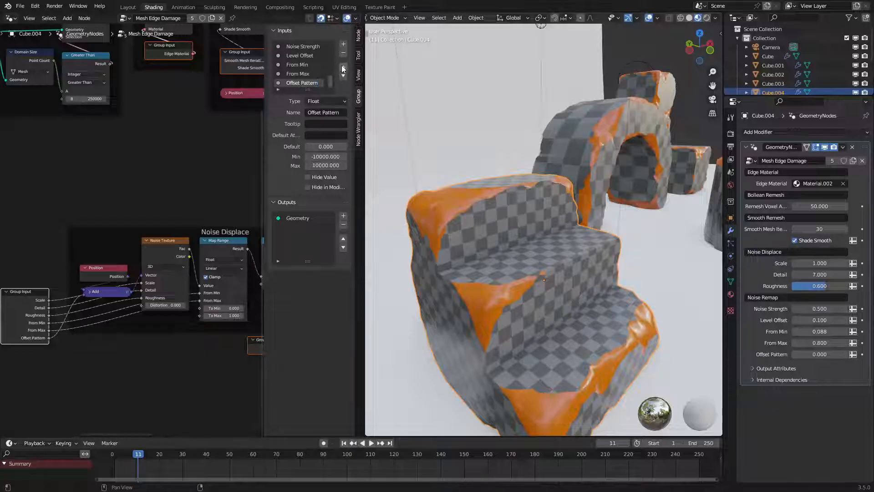
Step: Reorder the Offset Pattern input to sit first under the Noise Displace heading, directly above Scale
{"action": "left_click", "coordinate": [343, 68]}
{"action": "left_click", "coordinate": [343, 68]}
{"action": "left_click", "coordinate": [342, 69]}
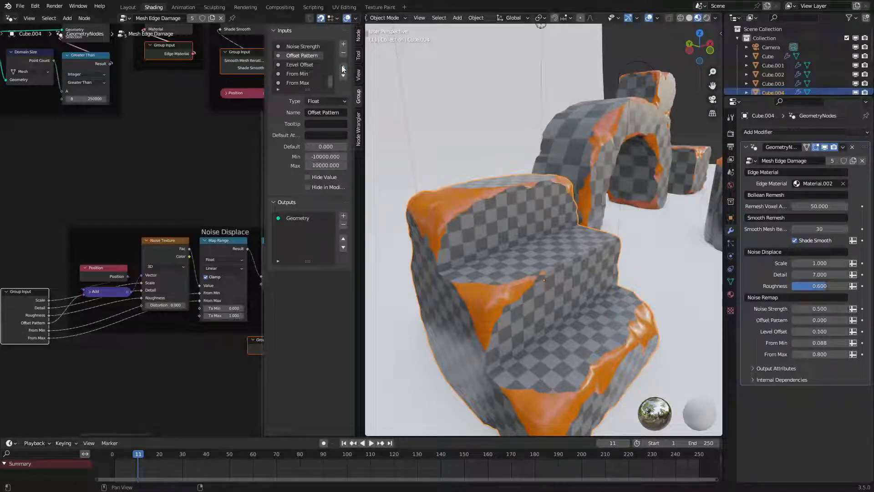
{"action": "left_click", "coordinate": [342, 68]}
{"action": "left_click", "coordinate": [343, 68]}
{"action": "left_click", "coordinate": [343, 69]}
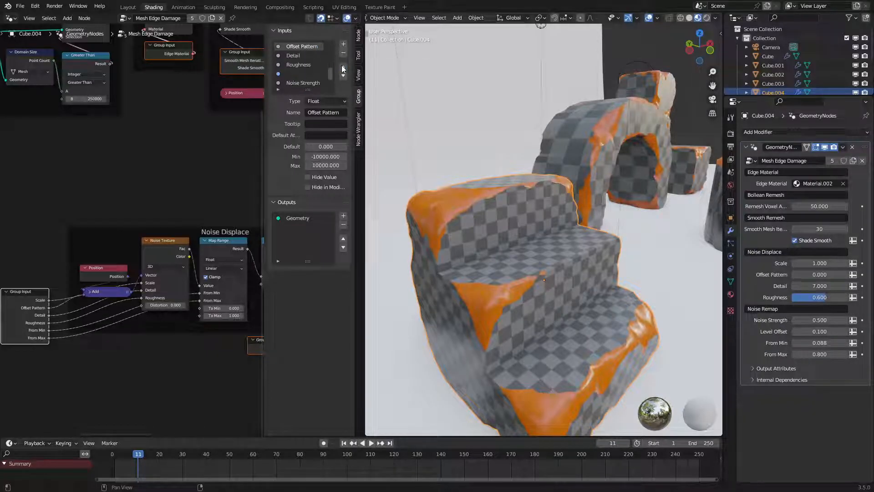
{"action": "left_click", "coordinate": [343, 68]}
{"action": "left_click", "coordinate": [343, 69]}
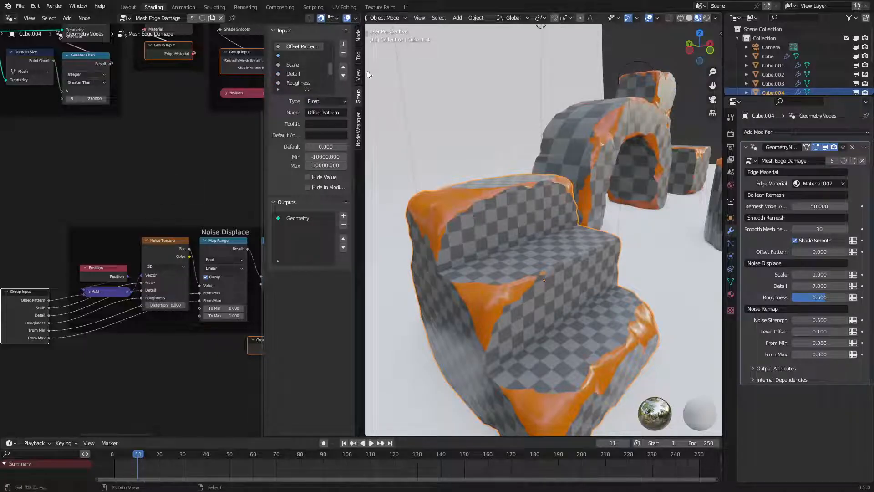
{"action": "left_click", "coordinate": [342, 76]}
{"action": "key", "text": "n"}
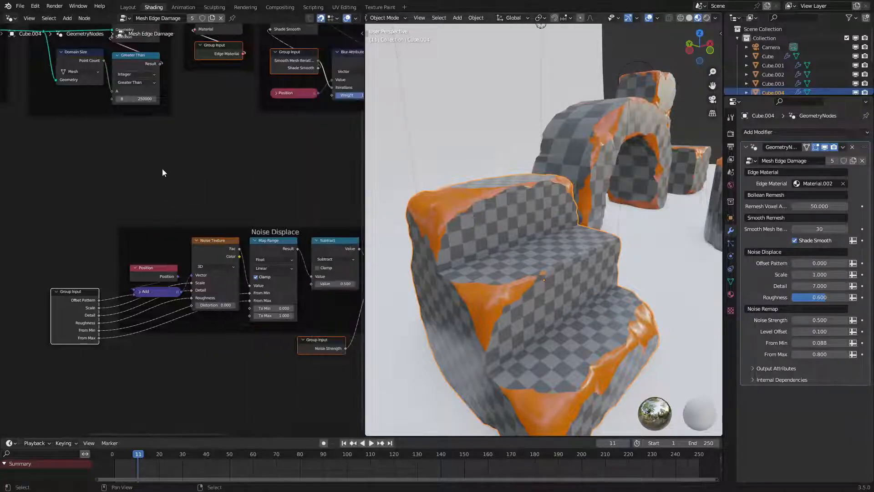
Step: Collapse the Position node and arrange it neatly directly above the Add node in the Noise Displace frame
{"action": "scroll", "coordinate": [163, 172], "scroll_direction": "down", "scroll_amount": 3}
{"action": "scroll", "coordinate": [148, 271], "scroll_direction": "up", "scroll_amount": 3}
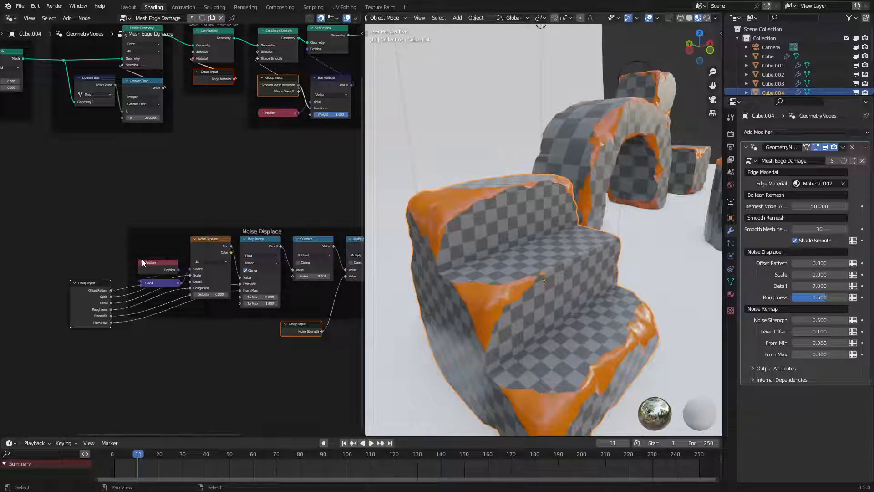
{"action": "left_click", "coordinate": [142, 262]}
{"action": "left_click_drag", "start_coordinate": [143, 264], "coordinate": [165, 275]}
{"action": "scroll", "coordinate": [116, 310], "scroll_direction": "down", "scroll_amount": 2}
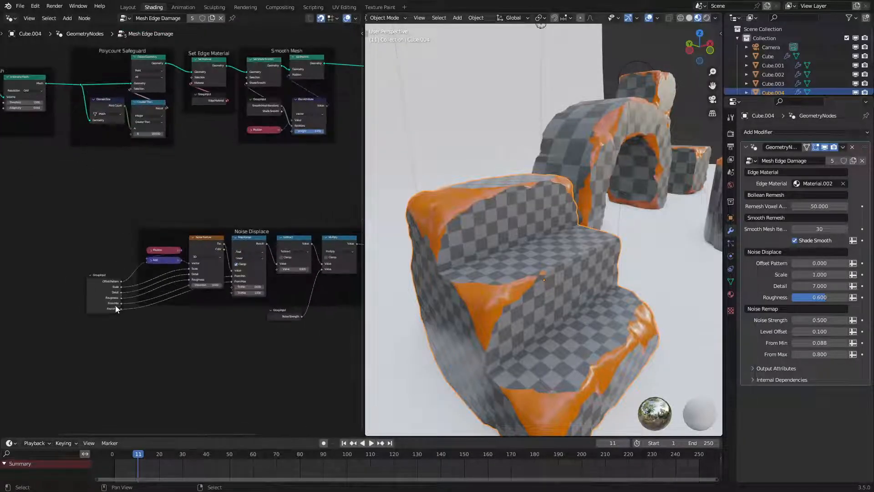
Step: Reposition the Group Input node feeding the Noise Texture and the Noise Strength Group Input beside the Noise Displace frame
{"action": "left_click_drag", "start_coordinate": [101, 308], "coordinate": [106, 288]}
{"action": "scroll", "coordinate": [298, 322], "scroll_direction": "down", "scroll_amount": 1}
{"action": "middle_click_drag", "start_coordinate": [296, 318], "coordinate": [205, 310]}
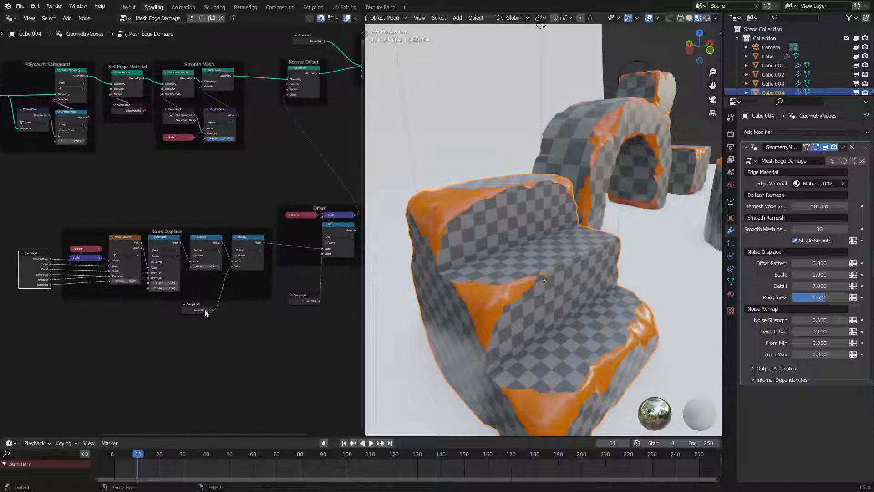
{"action": "scroll", "coordinate": [205, 312], "scroll_direction": "up", "scroll_amount": 3}
{"action": "left_click_drag", "start_coordinate": [201, 327], "coordinate": [212, 325]}
{"action": "scroll", "coordinate": [262, 306], "scroll_direction": "up", "scroll_amount": 4}
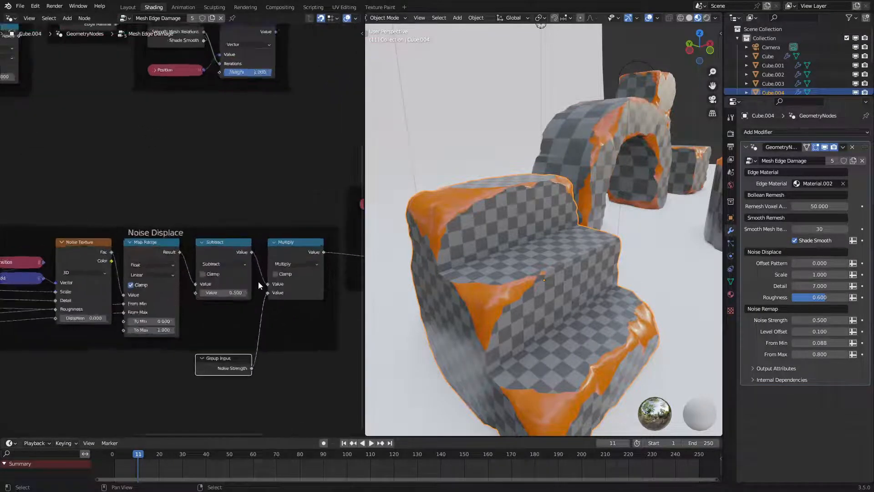
{"action": "scroll", "coordinate": [258, 281], "scroll_direction": "down", "scroll_amount": 1}
{"action": "scroll", "coordinate": [294, 226], "scroll_direction": "up", "scroll_amount": 1}
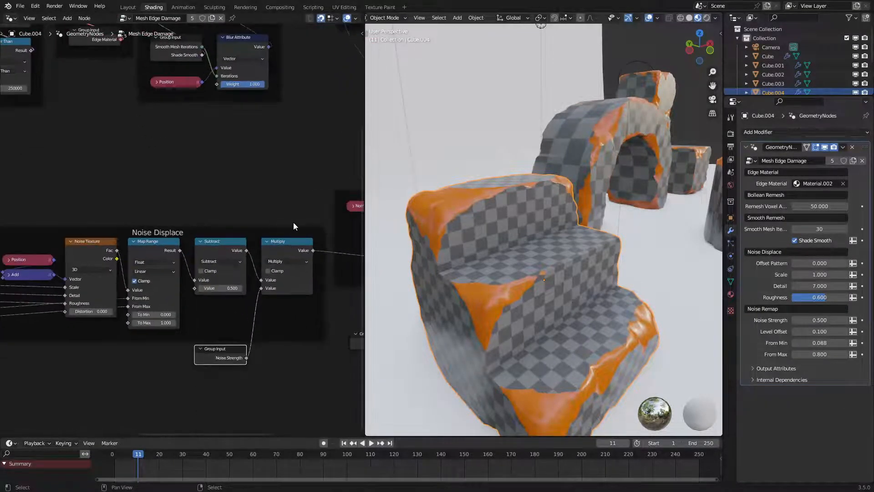
Step: Collapse the Add node in the Offset frame and the Multiply node in the Noise Displace frame
{"action": "middle_click_drag", "start_coordinate": [294, 227], "coordinate": [176, 250]}
{"action": "scroll", "coordinate": [303, 243], "scroll_direction": "down", "scroll_amount": 2}
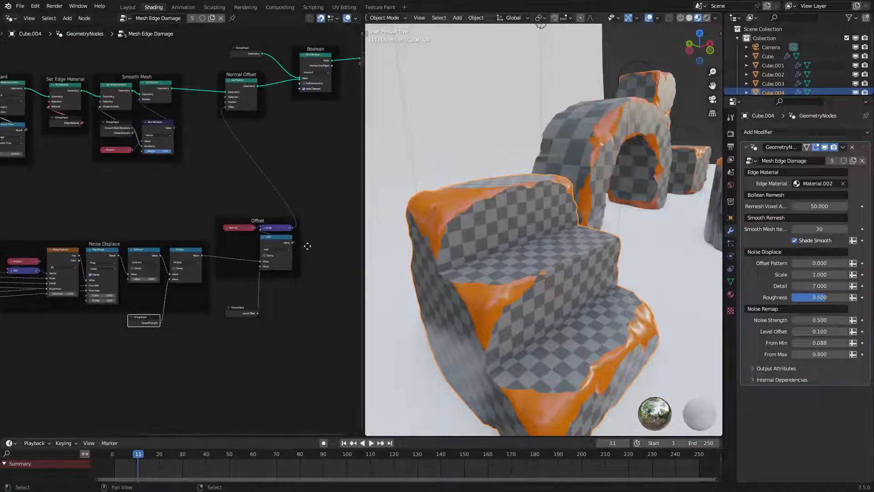
{"action": "scroll", "coordinate": [307, 246], "scroll_direction": "up", "scroll_amount": 3}
{"action": "left_click", "coordinate": [304, 242]}
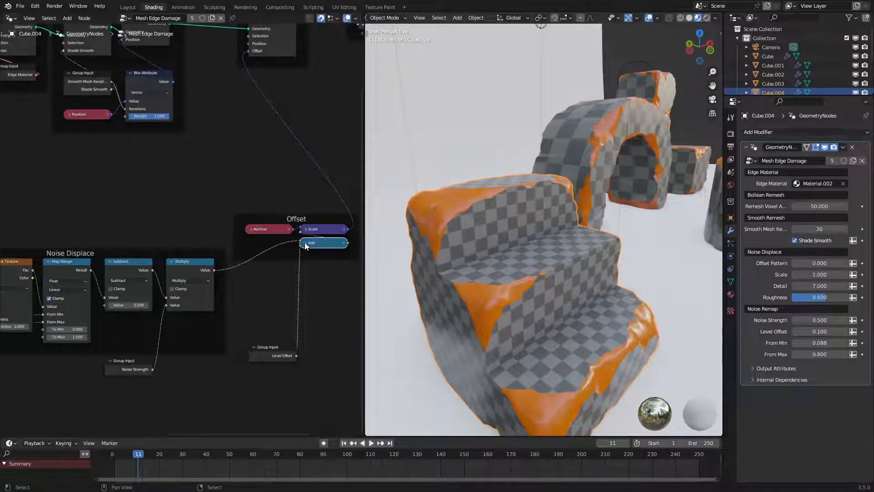
{"action": "left_click", "coordinate": [185, 264]}
{"action": "key", "text": "h"}
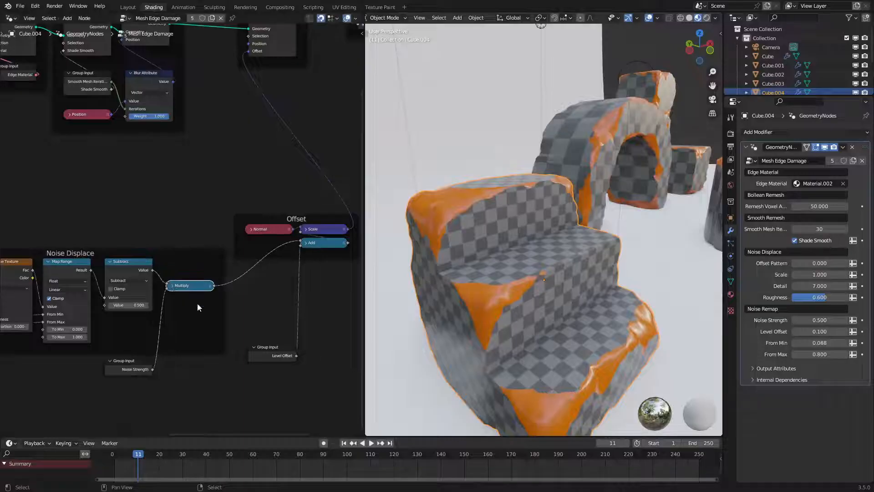
Step: Duplicate the Smooth Mesh Group Input above Set Shade Smooth, connect its Shade Smooth output and hide its unused sockets
{"action": "middle_click_drag", "start_coordinate": [197, 307], "coordinate": [294, 311]}
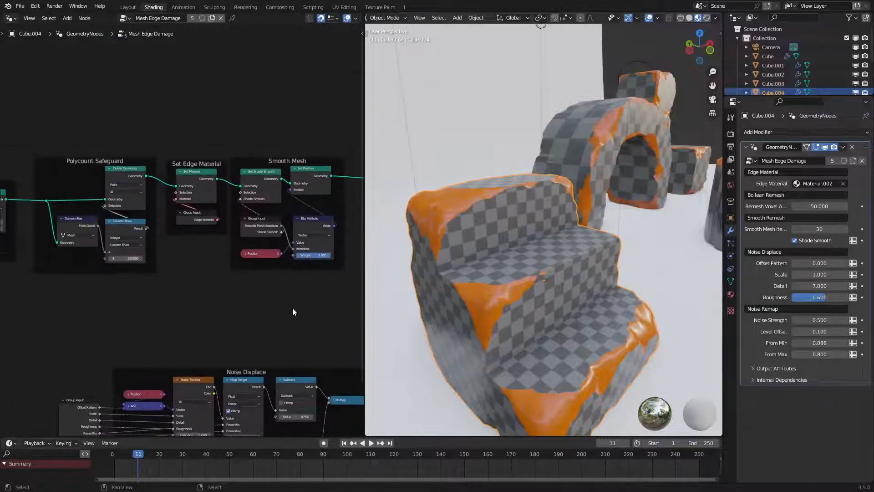
{"action": "scroll", "coordinate": [200, 243], "scroll_direction": "up", "scroll_amount": 3}
{"action": "left_click", "coordinate": [280, 235]}
{"action": "middle_click_drag", "start_coordinate": [280, 235], "coordinate": [228, 304]}
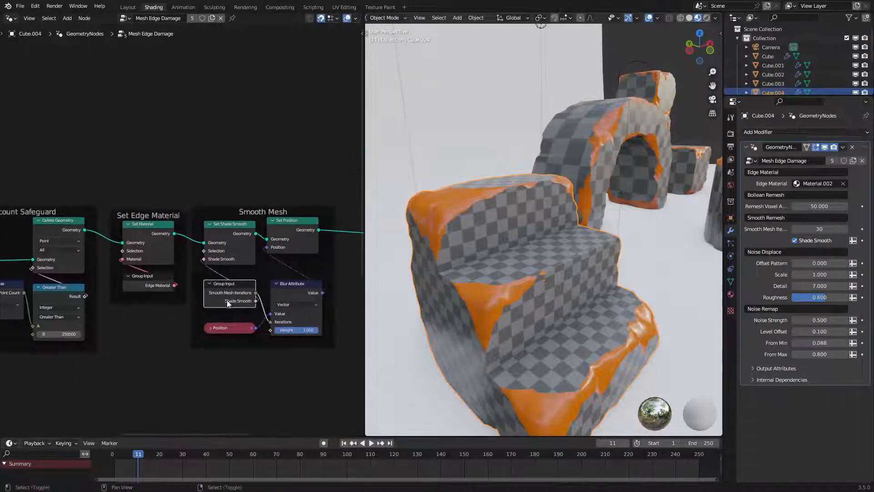
{"action": "key", "text": "shift+d"}
{"action": "left_click", "coordinate": [228, 214]}
{"action": "mouse_move", "coordinate": [256, 213]}
{"action": "left_mouse_down"}
{"action": "mouse_move", "coordinate": [211, 260]}
{"action": "mouse_move", "coordinate": [228, 202]}
{"action": "mouse_move", "coordinate": [286, 207]}
{"action": "mouse_move", "coordinate": [256, 212]}
{"action": "left_mouse_up"}
{"action": "key", "text": "ctrl+h"}
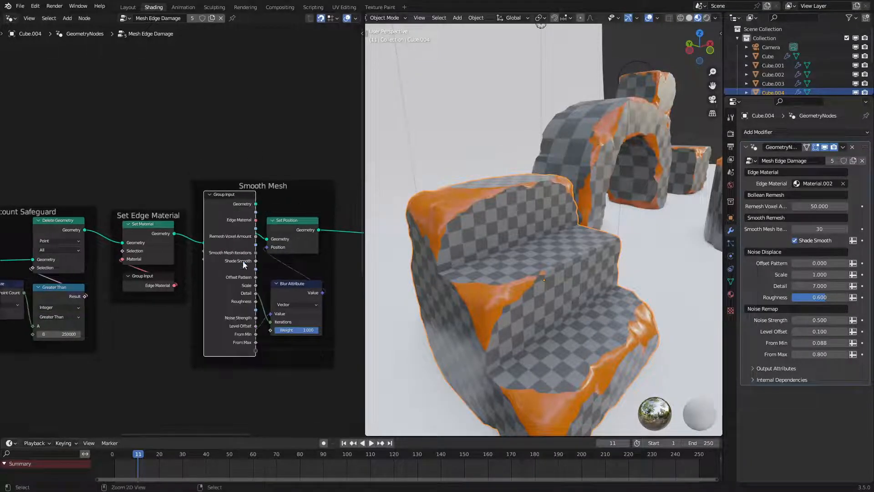
{"action": "key", "text": "ctrl+h"}
Step: Hide the unused sockets of the original Smooth Mesh Group Input, leaving only Smooth Mesh Iterations
{"action": "left_click", "coordinate": [235, 294]}
{"action": "key", "text": "ctrl+h"}
{"action": "key", "text": "ctrl+h"}
{"action": "left_click", "coordinate": [326, 137]}
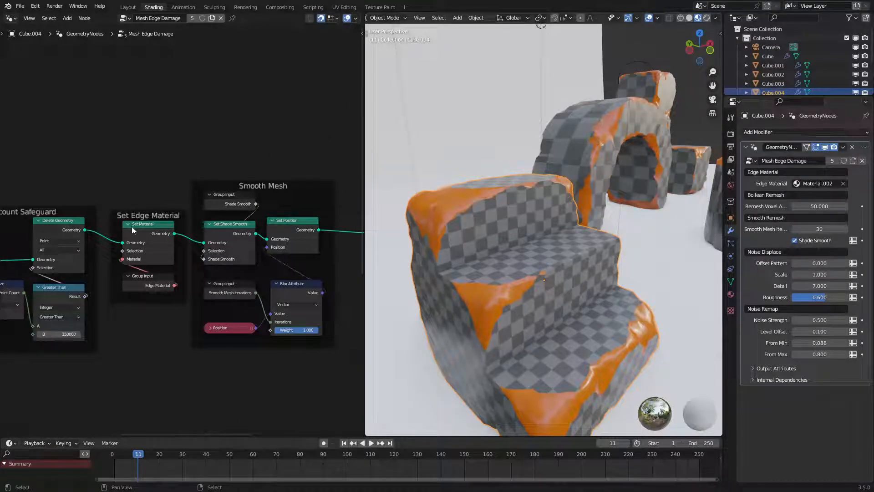
Step: Rearrange the Smooth Mesh frame so the Position node sits above the Smooth Mesh Iterations Group Input
{"action": "scroll", "coordinate": [132, 225], "scroll_direction": "down", "scroll_amount": 4}
{"action": "scroll", "coordinate": [132, 226], "scroll_direction": "up", "scroll_amount": 3}
{"action": "mouse_move", "coordinate": [231, 287]}
{"action": "left_mouse_down"}
{"action": "mouse_move", "coordinate": [237, 340]}
{"action": "mouse_move", "coordinate": [232, 297]}
{"action": "left_mouse_up"}
{"action": "left_click", "coordinate": [228, 321], "text": "shift"}
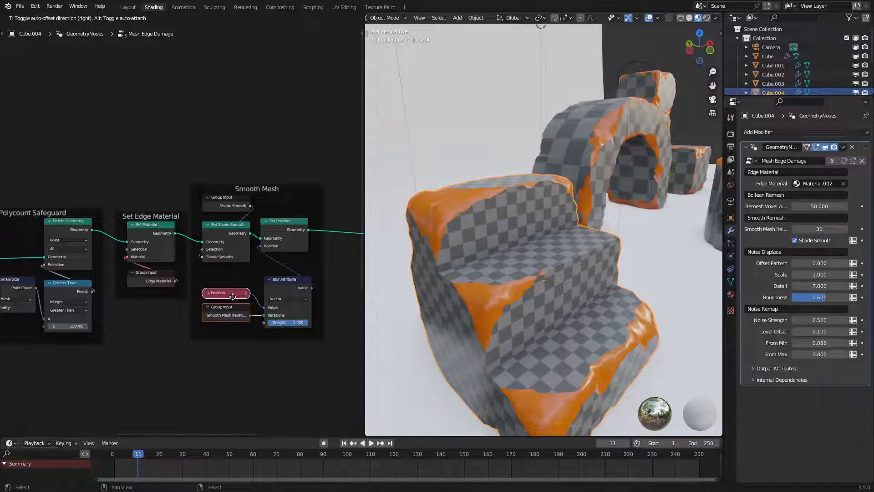
Step: Review the layout of the Mesh Edge Damage node tree from the Remesh frame through Noise Displace and Offset
{"action": "scroll", "coordinate": [160, 333], "scroll_direction": "left", "scroll_amount": 8, "text": "ctrl"}
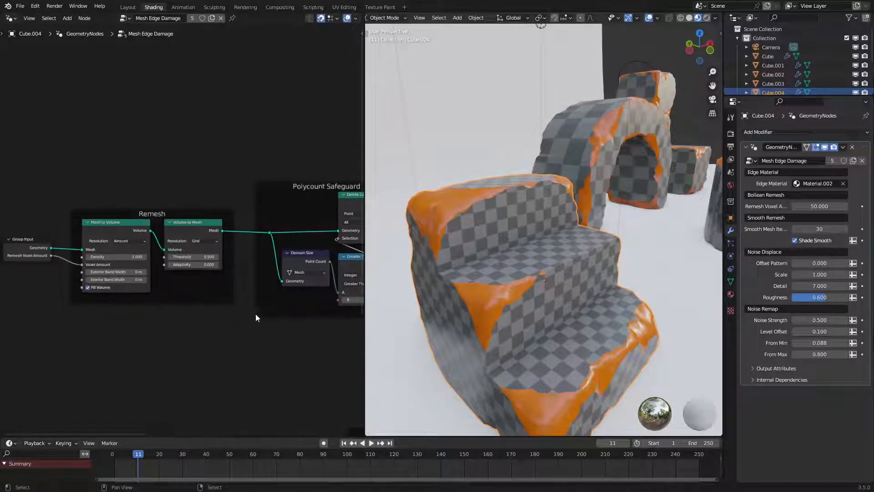
{"action": "middle_click_drag", "start_coordinate": [256, 314], "coordinate": [133, 309]}
{"action": "middle_click_drag", "start_coordinate": [253, 326], "coordinate": [211, 320]}
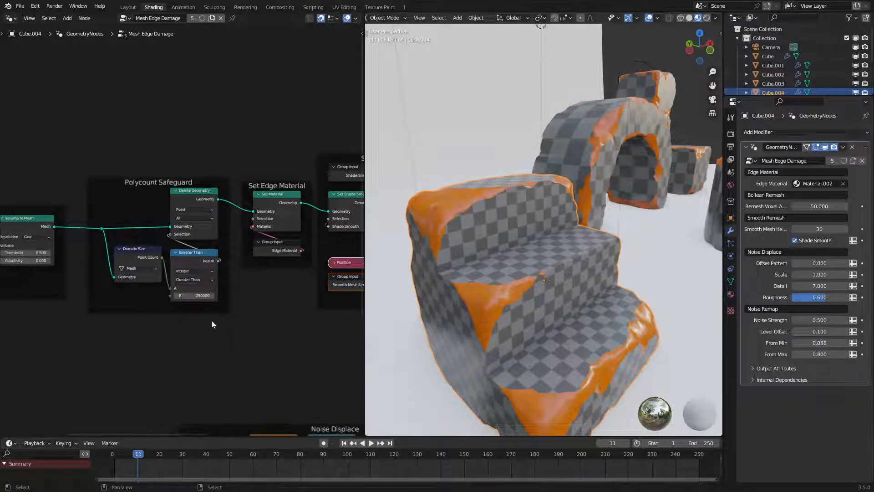
{"action": "scroll", "coordinate": [212, 321], "scroll_direction": "up", "scroll_amount": 2}
{"action": "scroll", "coordinate": [211, 321], "scroll_direction": "down", "scroll_amount": 4}
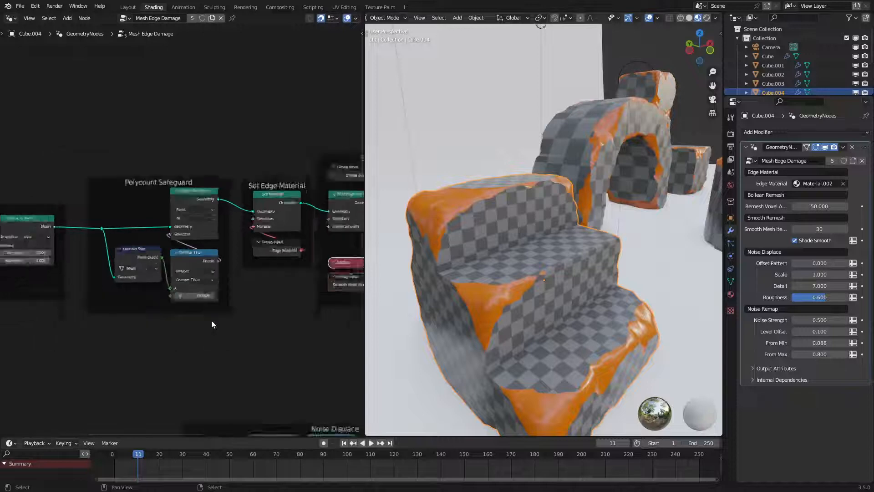
{"action": "middle_click_drag", "start_coordinate": [119, 319], "coordinate": [271, 293]}
{"action": "middle_click_drag", "start_coordinate": [132, 351], "coordinate": [233, 316]}
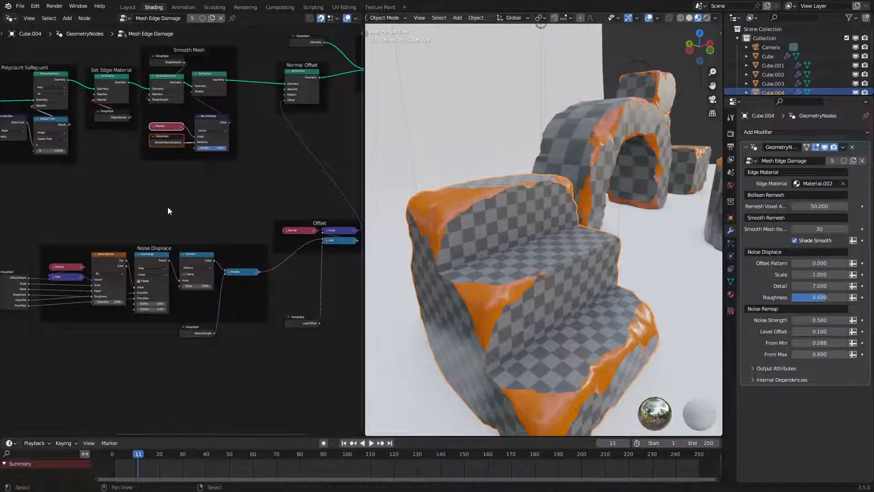
{"action": "middle_click_drag", "start_coordinate": [168, 210], "coordinate": [139, 247]}
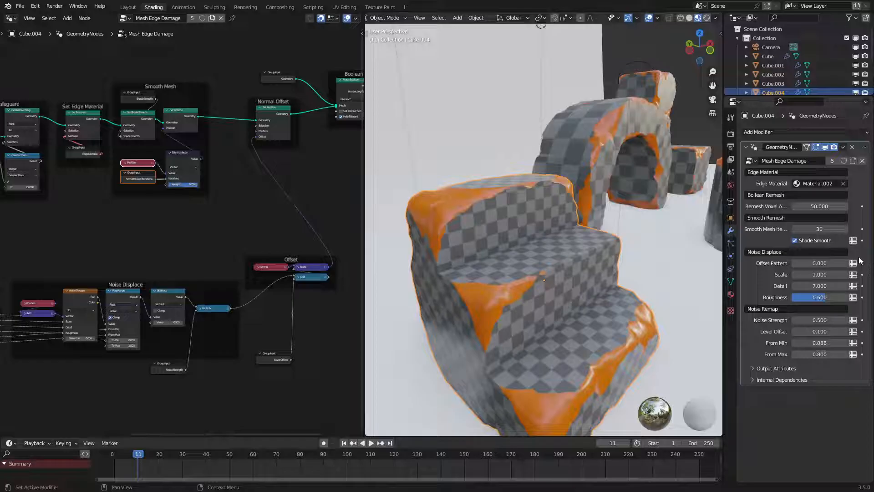
{"action": "scroll", "coordinate": [228, 262], "scroll_direction": "down", "scroll_amount": 1}
{"action": "middle_click_drag", "start_coordinate": [148, 249], "coordinate": [200, 248]}
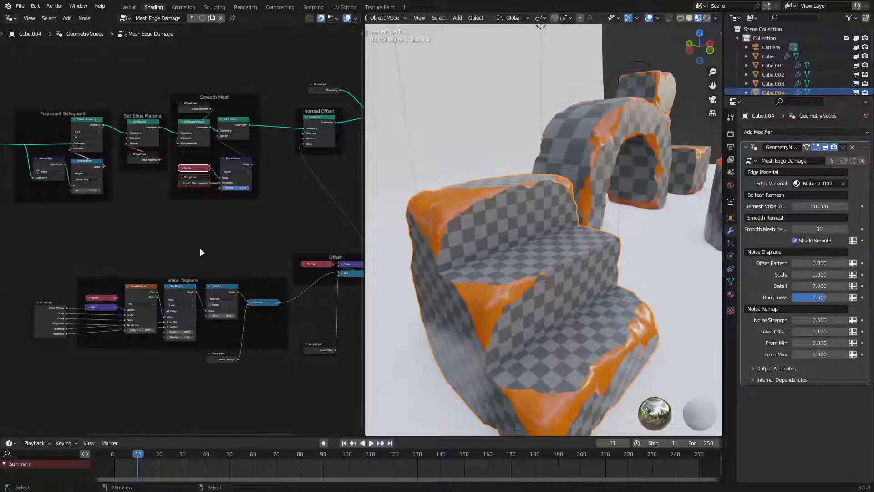
Step: Switch the geometry node area to the Shader Editor and frame all nodes of the stairs' material
{"action": "left_click", "coordinate": [11, 18]}
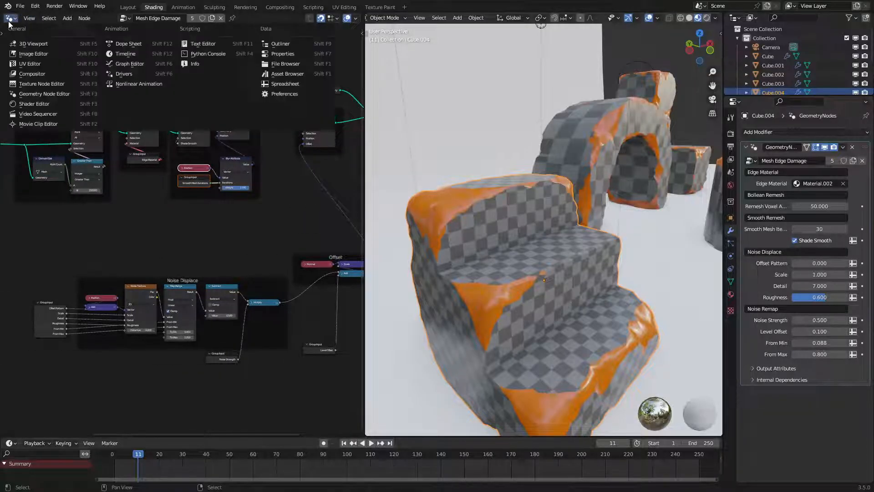
{"action": "left_click", "coordinate": [42, 105]}
{"action": "key", "text": "Home"}
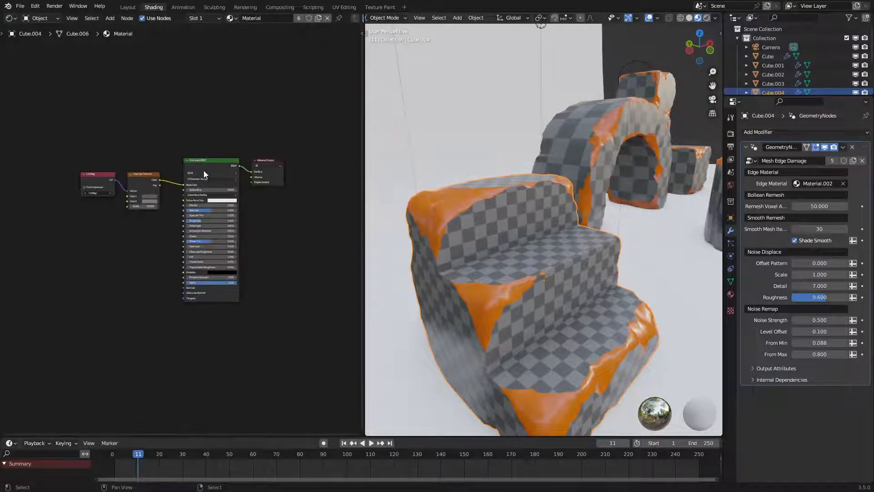
Step: Move the stairs across the floor, locking the Z axis, to stand next to the arch in the camera view
{"action": "key", "text": "KP_0"}
{"action": "key", "text": "g"}
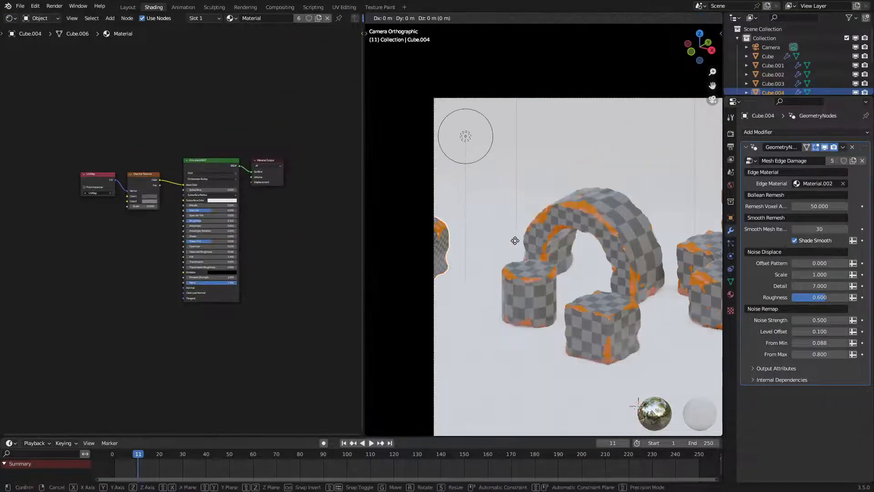
{"action": "key", "text": "shift+z"}
{"action": "right_click", "coordinate": [636, 228]}
Step: Open the UV Editing workspace and inspect the stairs' checker texture and damaged edges from several angles
{"action": "left_click", "coordinate": [344, 7]}
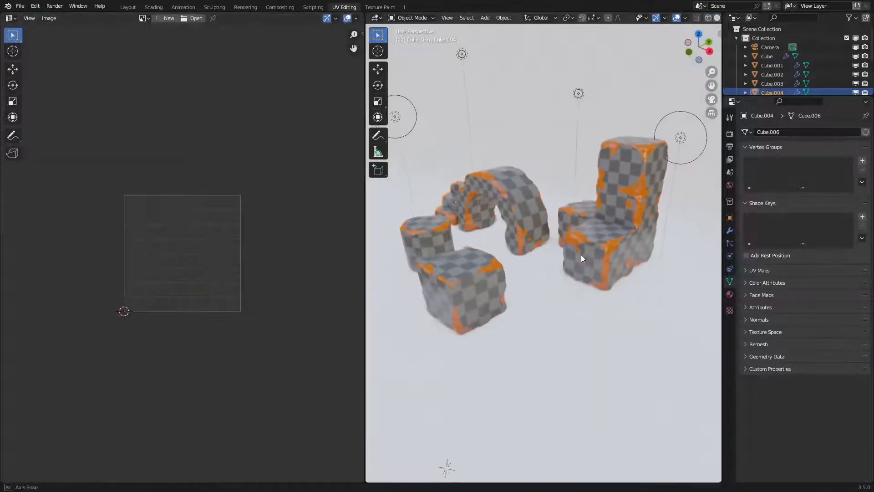
{"action": "middle_click_drag", "start_coordinate": [581, 254], "coordinate": [270, 351], "text": "shift"}
{"action": "scroll", "coordinate": [676, 335], "scroll_direction": "up", "scroll_amount": 5}
{"action": "middle_click_drag", "start_coordinate": [480, 356], "coordinate": [621, 248], "text": "shift"}
{"action": "scroll", "coordinate": [621, 248], "scroll_direction": "up", "scroll_amount": 4}
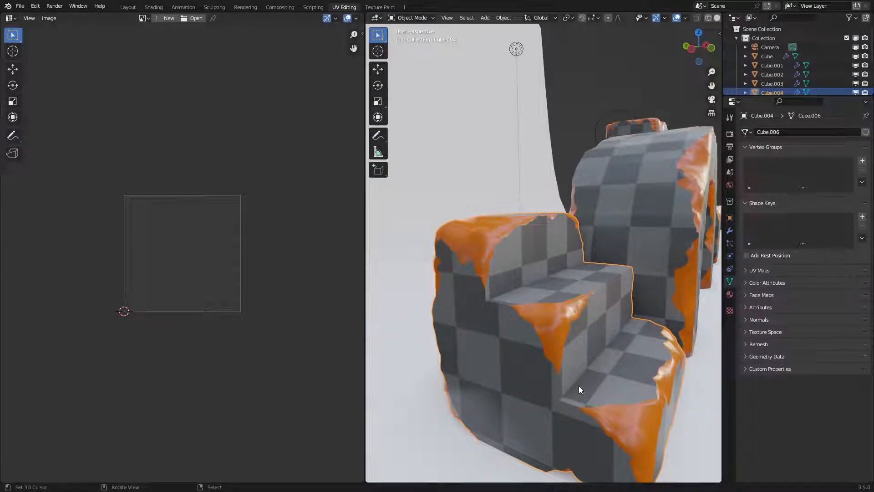
{"action": "scroll", "coordinate": [578, 386], "scroll_direction": "down", "scroll_amount": 4}
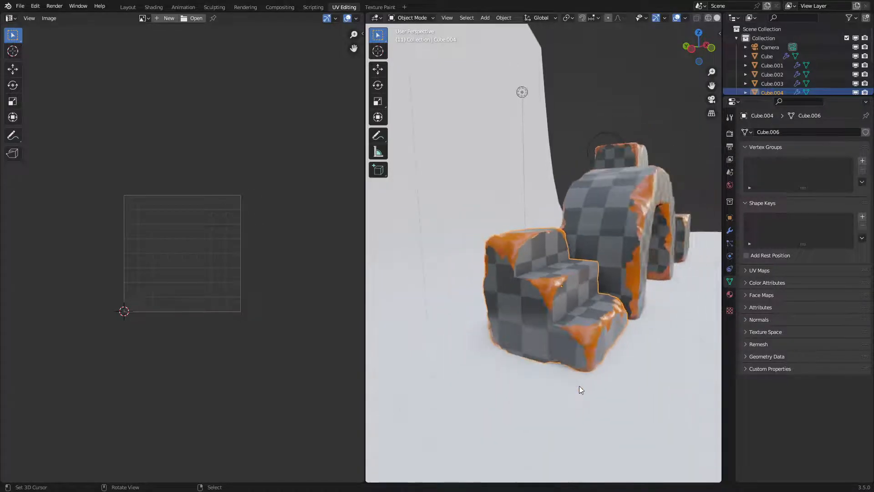
{"action": "scroll", "coordinate": [540, 340], "scroll_direction": "up", "scroll_amount": 3}
{"action": "mouse_move", "coordinate": [540, 339]}
{"action": "middle_mouse_down"}
{"action": "mouse_move", "coordinate": [562, 371]}
{"action": "mouse_move", "coordinate": [543, 356]}
{"action": "middle_mouse_up"}
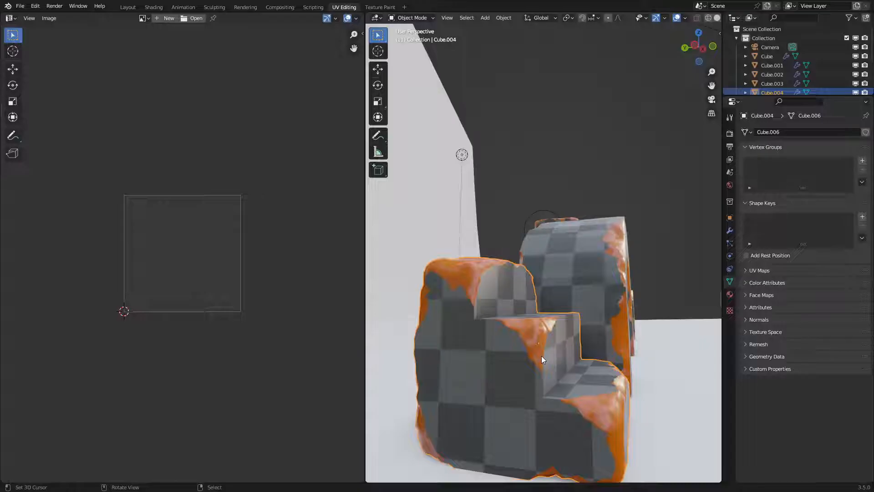
{"action": "scroll", "coordinate": [543, 355], "scroll_direction": "down", "scroll_amount": 3}
{"action": "middle_click_drag", "start_coordinate": [543, 355], "coordinate": [517, 317]}
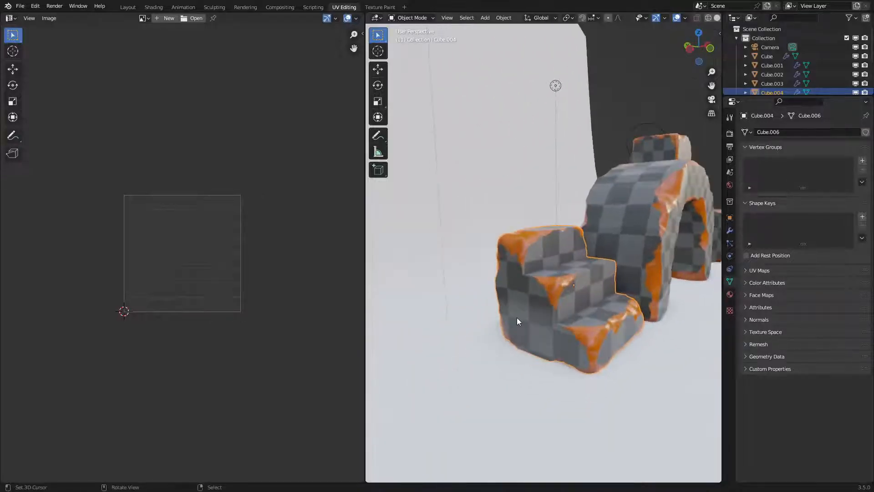
Step: In camera view, move the foreground cube across the floor, locking the Z axis, to the outer side of the stairs
{"action": "key", "text": "KP_0"}
{"action": "scroll", "coordinate": [524, 334], "scroll_direction": "up", "scroll_amount": 3}
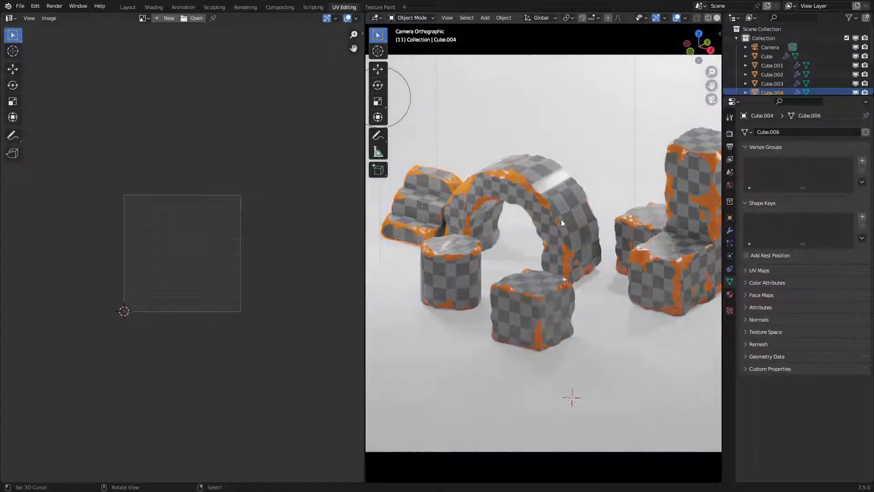
{"action": "scroll", "coordinate": [534, 280], "scroll_direction": "down", "scroll_amount": 2}
{"action": "left_click", "coordinate": [533, 283]}
{"action": "key", "text": "g"}
{"action": "key", "text": "shift+z"}
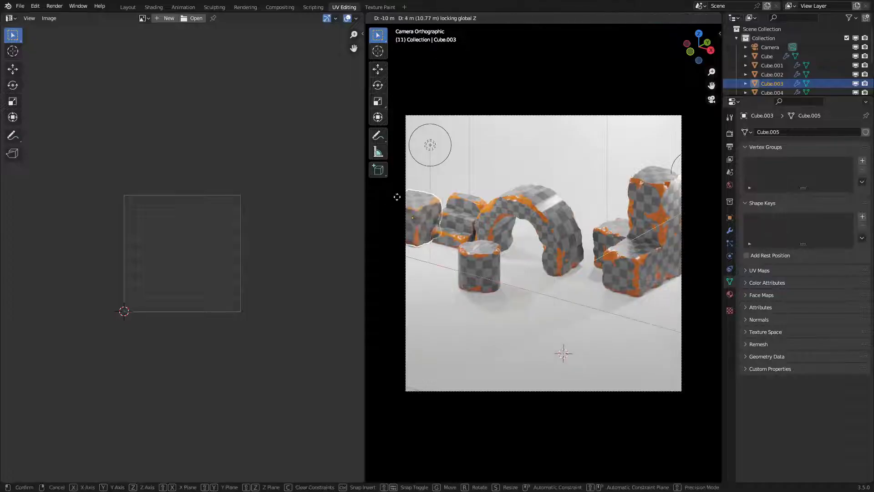
{"action": "left_click", "coordinate": [406, 193]}
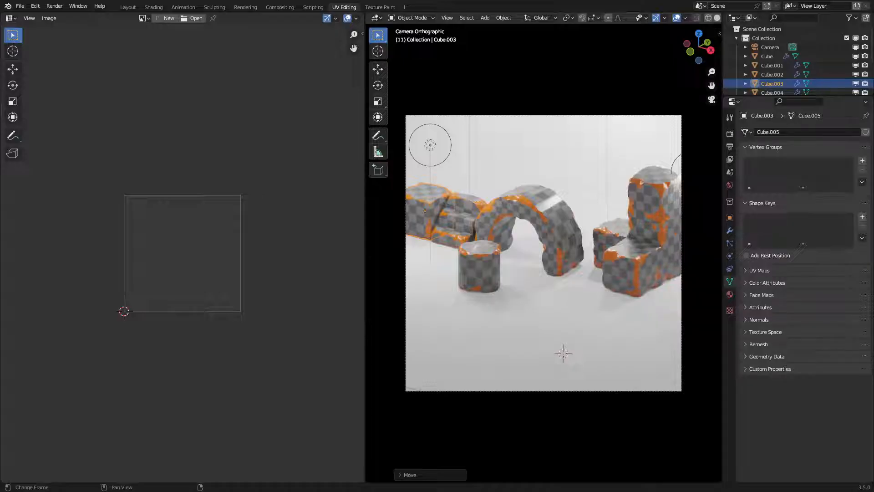
Step: Rotate the cylinder onto its side and place it above the arch
{"action": "left_click", "coordinate": [497, 273]}
{"action": "key", "text": "r"}
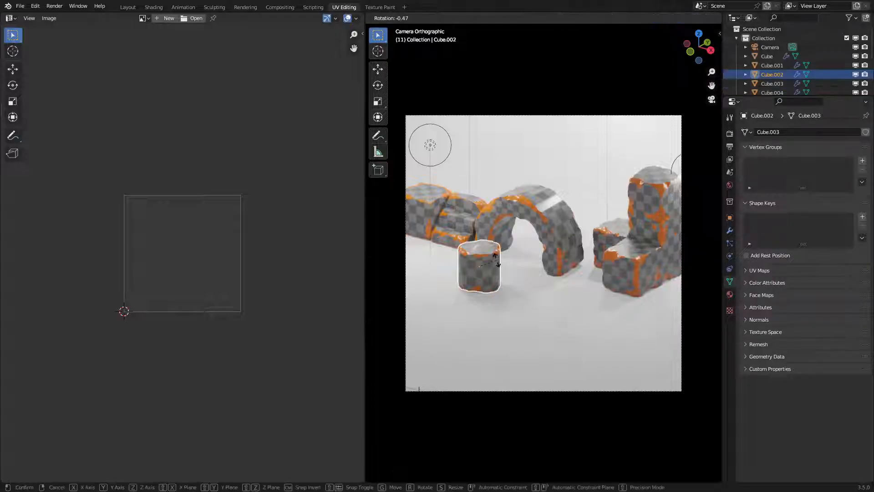
{"action": "left_click", "coordinate": [501, 330]}
{"action": "key", "text": "g"}
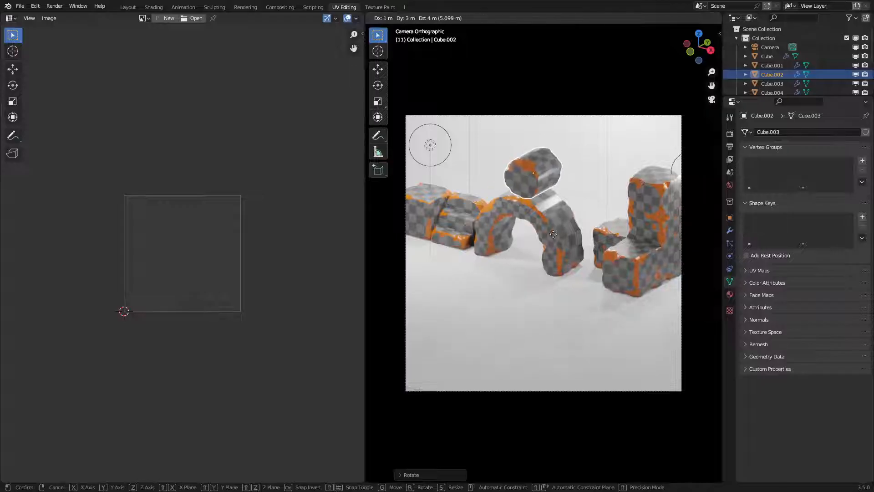
{"action": "left_click", "coordinate": [554, 239]}
Step: Lower the tilted cylinder 3 m along the global Z axis into the arch opening
{"action": "middle_click_drag", "start_coordinate": [556, 240], "coordinate": [627, 231]}
{"action": "scroll", "coordinate": [610, 238], "scroll_direction": "up", "scroll_amount": 2}
{"action": "key", "text": "g"}
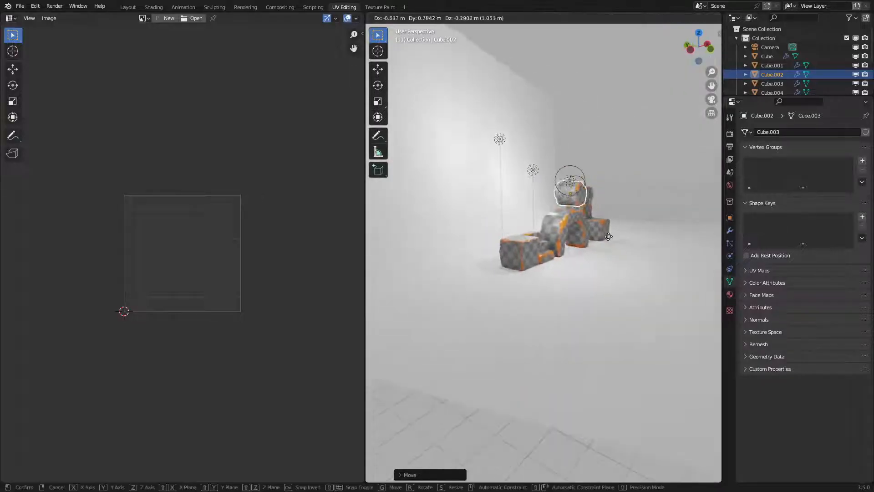
{"action": "right_click", "coordinate": [609, 236]}
{"action": "key", "text": "KP_0"}
{"action": "key", "text": "g"}
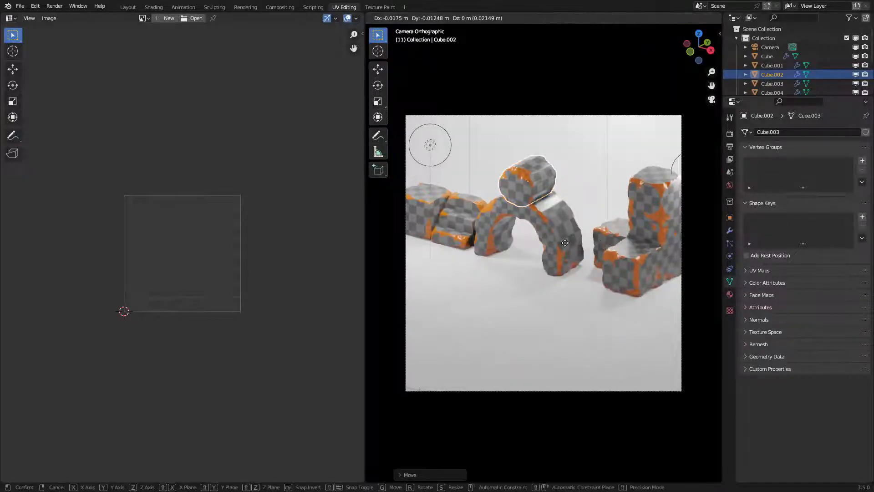
{"action": "key", "text": "z"}
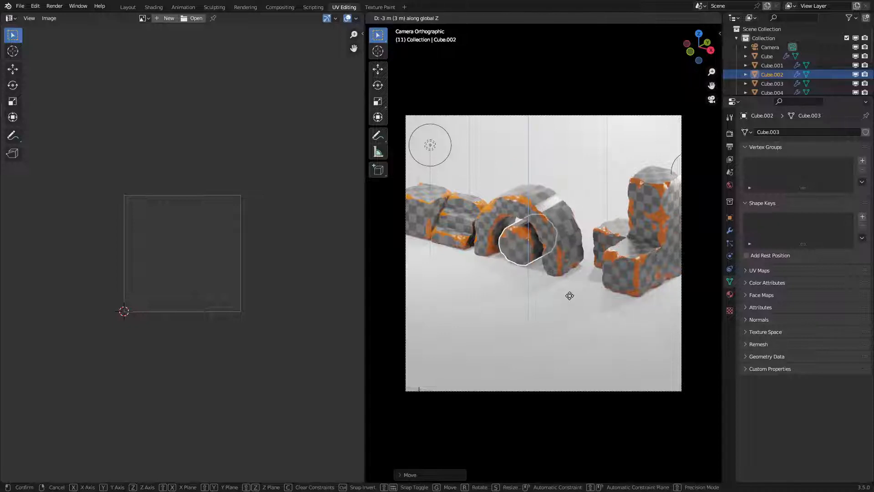
{"action": "left_click", "coordinate": [569, 295]}
{"action": "left_click", "coordinate": [586, 322]}
Step: Move the outermost cube across the floor, locking the Z axis, into the open area in front of the stairs
{"action": "scroll", "coordinate": [586, 322], "scroll_direction": "down", "scroll_amount": 1}
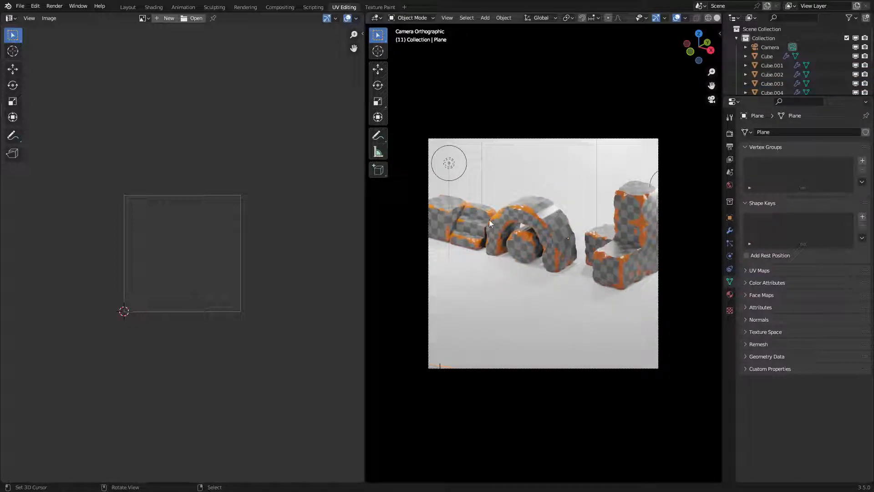
{"action": "left_click", "coordinate": [473, 231]}
{"action": "right_click", "coordinate": [439, 218]}
{"action": "key", "text": "g"}
{"action": "key", "text": "shift+z"}
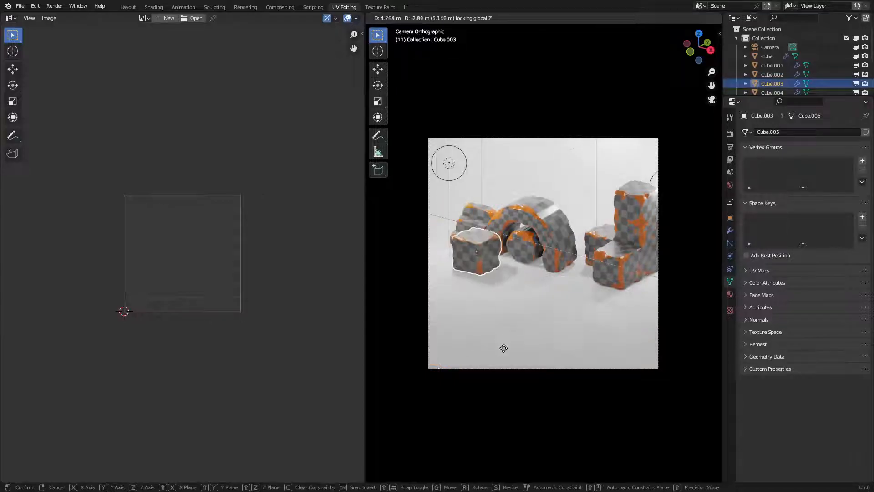
{"action": "left_click", "coordinate": [513, 382]}
Step: Rotate the stairs 90° about the Z axis
{"action": "right_click", "coordinate": [472, 250]}
{"action": "right_click", "coordinate": [472, 250]}
{"action": "right_click", "coordinate": [472, 250]}
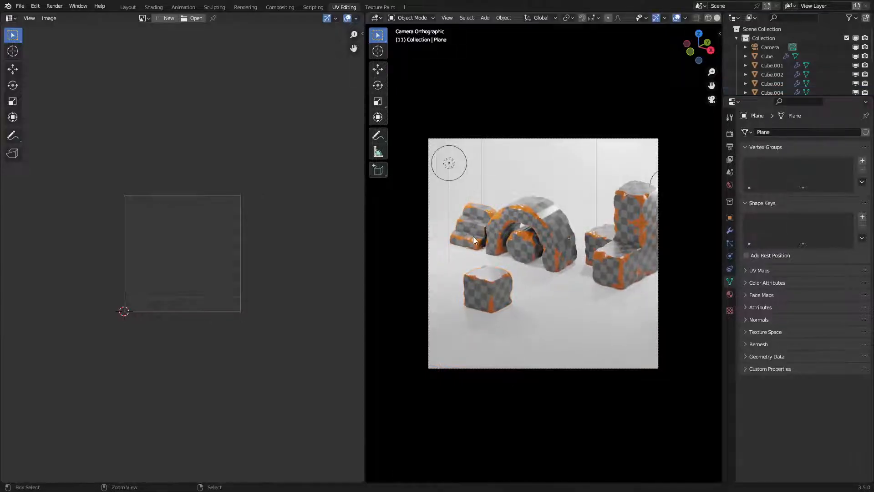
{"action": "right_click", "coordinate": [471, 250]}
{"action": "key", "text": "r"}
{"action": "left_click", "coordinate": [569, 259]}
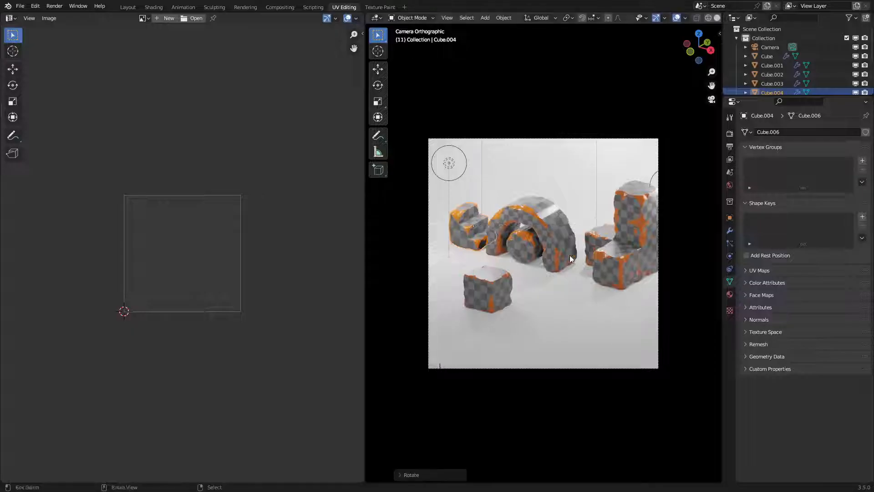
Step: Delete the foreground cube and move the stairs -1 m along the global X axis
{"action": "key", "text": "Delete"}
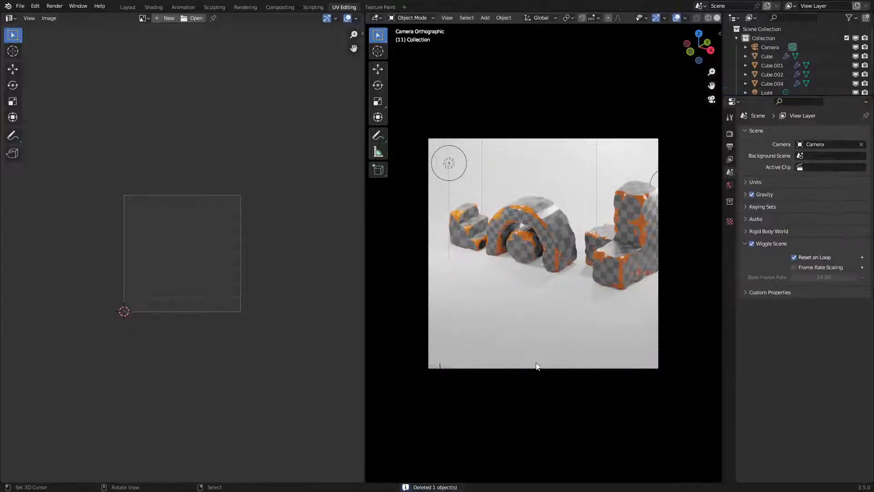
{"action": "right_click", "coordinate": [463, 231]}
{"action": "key", "text": "g"}
{"action": "key", "text": "x"}
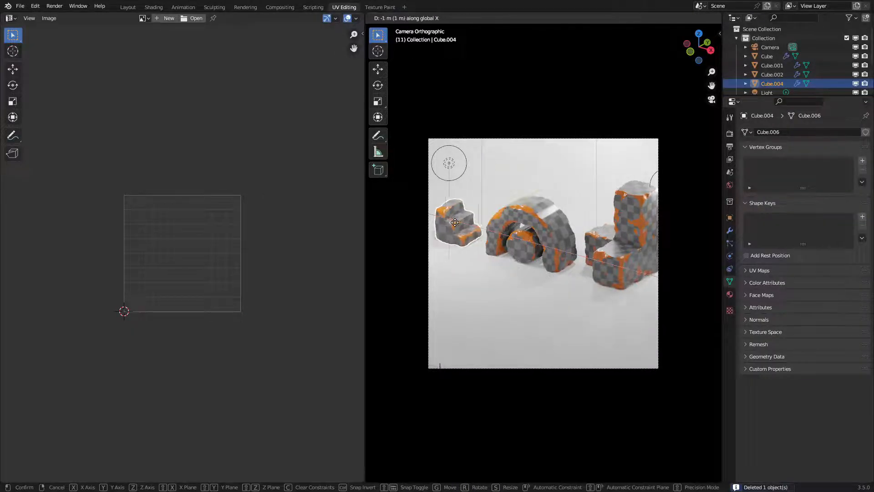
{"action": "left_click", "coordinate": [514, 311]}
Step: Lock the camera to the view and orbit it to a lower angle that frames the blocks
{"action": "key", "text": "n"}
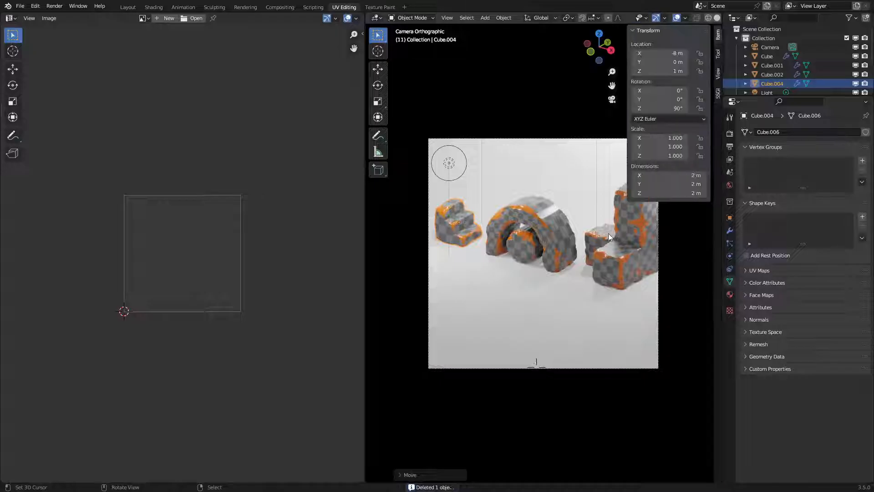
{"action": "left_click", "coordinate": [717, 73]}
{"action": "key", "text": "n"}
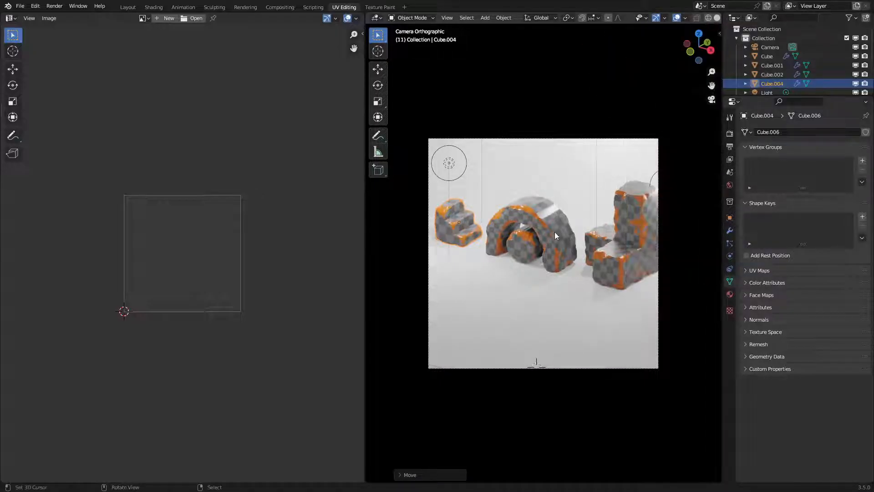
{"action": "key", "text": "Home"}
{"action": "key", "text": "m"}
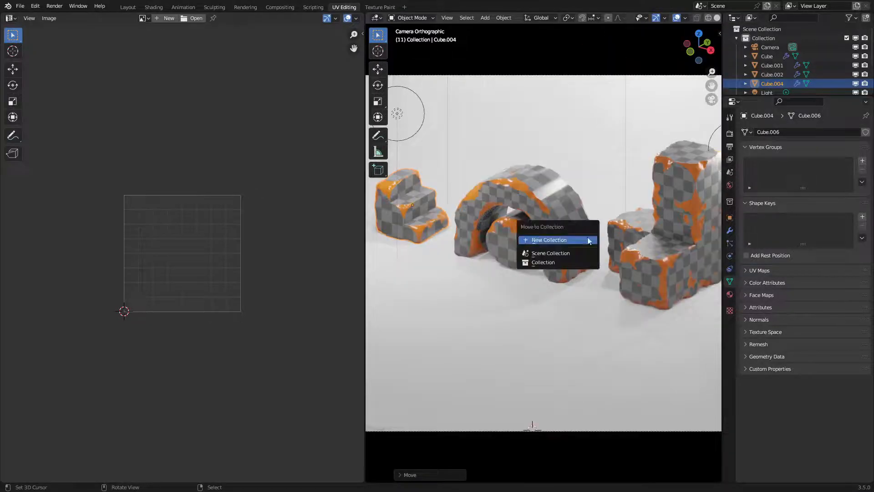
{"action": "key", "text": "n"}
{"action": "key", "text": "n"}
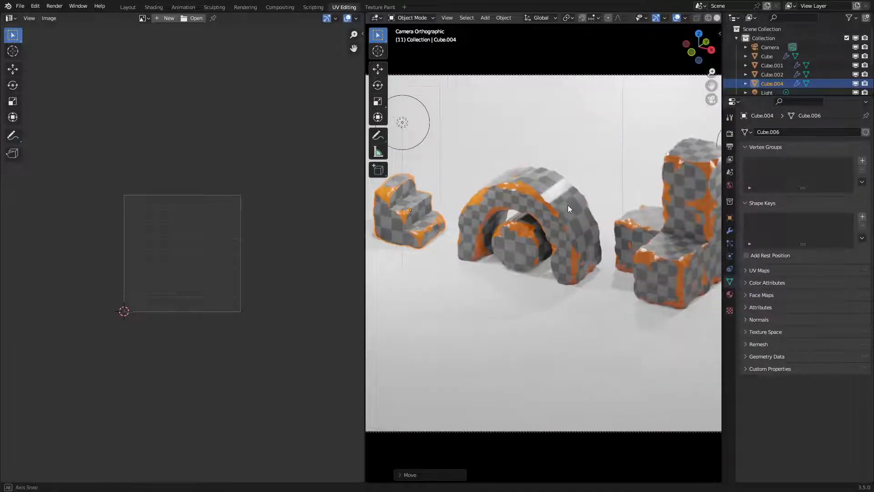
{"action": "scroll", "coordinate": [569, 207], "scroll_direction": "up", "scroll_amount": 2}
{"action": "middle_click_drag", "start_coordinate": [586, 238], "coordinate": [601, 271]}
Step: Move the tall stepped block across the floor, locking the Z axis, closer behind the arch
{"action": "left_click", "coordinate": [658, 286]}
{"action": "key", "text": "g"}
{"action": "key", "text": "shift+z"}
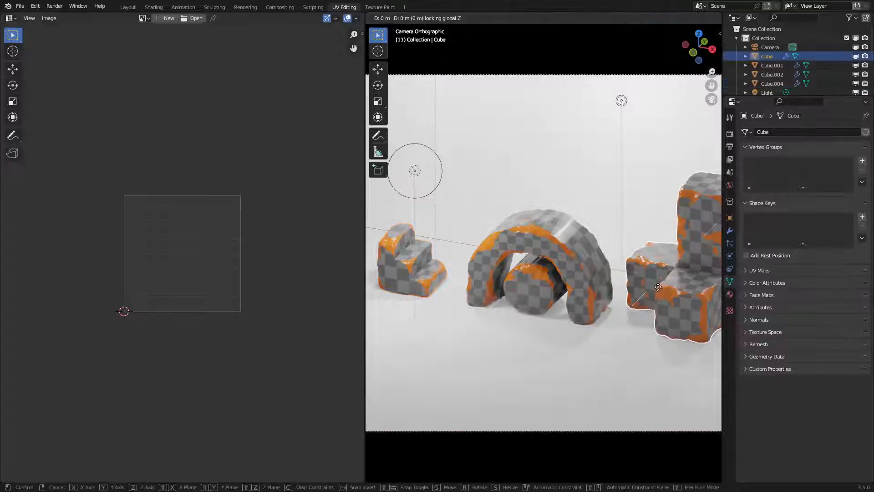
{"action": "left_click", "coordinate": [623, 254]}
{"action": "left_click", "coordinate": [623, 254]}
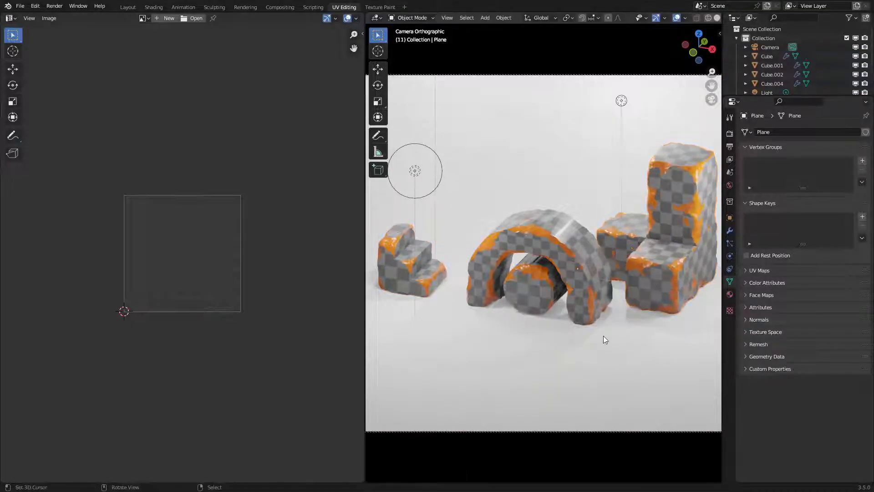
Step: Unlock the camera to zoom out to its full frame, lock it to the view again, and reframe the blocks
{"action": "scroll", "coordinate": [597, 331], "scroll_direction": "down", "scroll_amount": 1}
{"action": "key", "text": "n"}
{"action": "left_click", "coordinate": [676, 145]}
{"action": "key", "text": "n"}
{"action": "scroll", "coordinate": [539, 256], "scroll_direction": "up", "scroll_amount": 2}
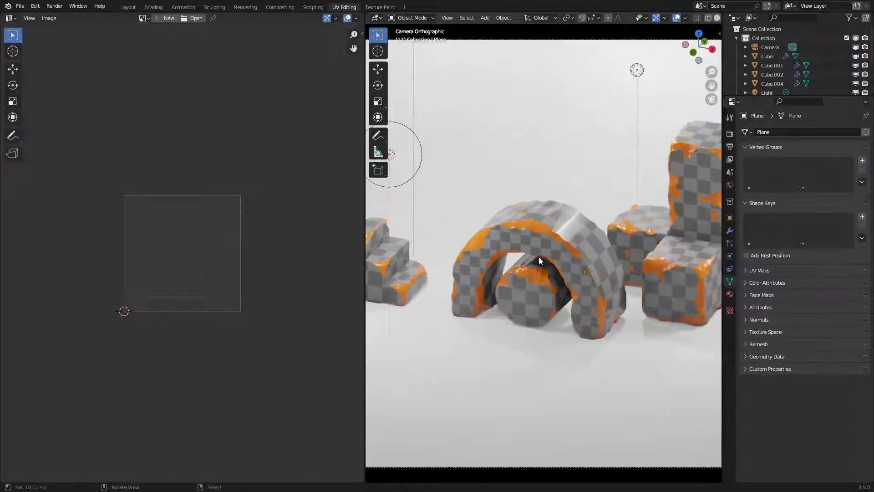
{"action": "scroll", "coordinate": [540, 260], "scroll_direction": "down", "scroll_amount": 2}
{"action": "key", "text": "n"}
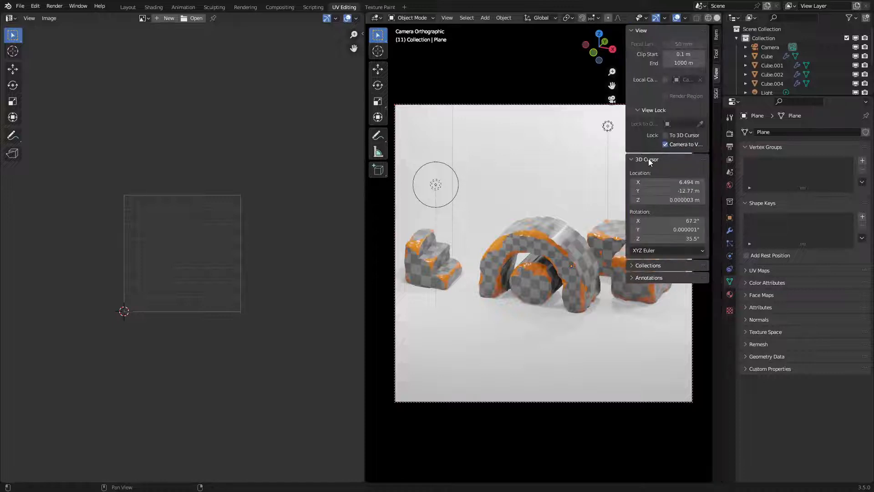
{"action": "key", "text": "n"}
{"action": "middle_click_drag", "start_coordinate": [521, 237], "coordinate": [536, 283]}
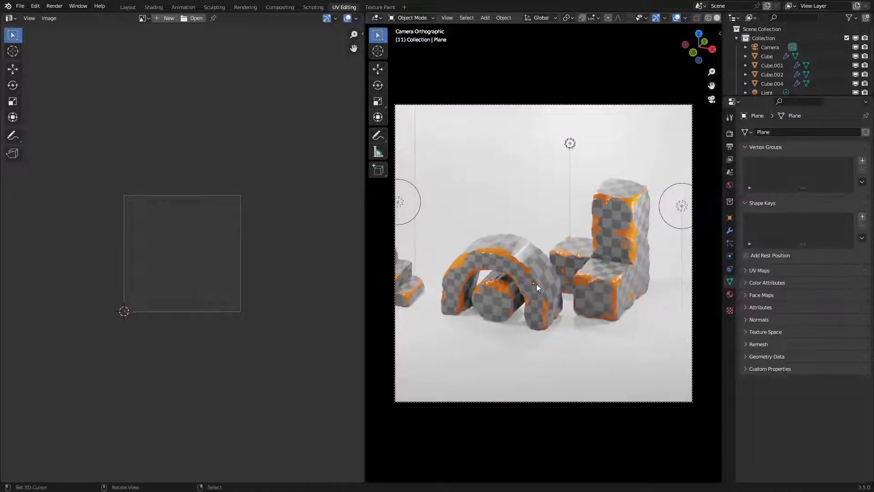
Step: Set the camera's lens type to Perspective
{"action": "left_click", "coordinate": [730, 230]}
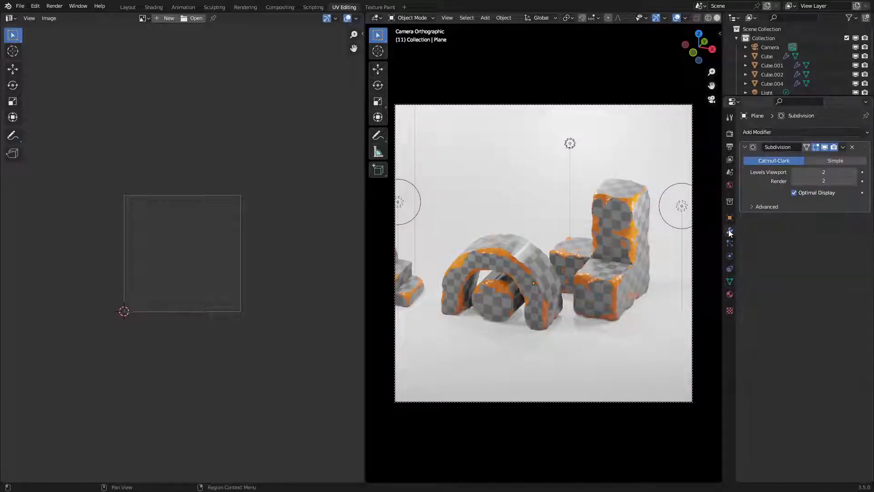
{"action": "left_click", "coordinate": [770, 47]}
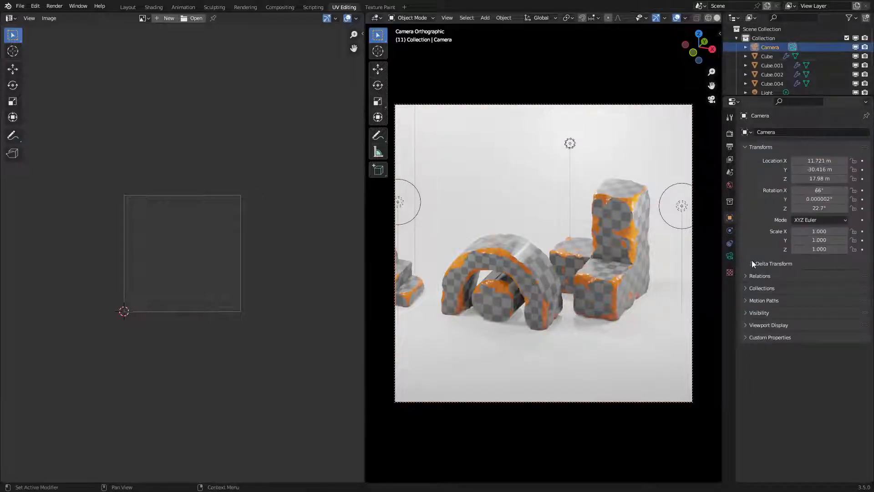
{"action": "left_click", "coordinate": [729, 256]}
{"action": "left_click", "coordinate": [833, 159]}
{"action": "left_click", "coordinate": [828, 170]}
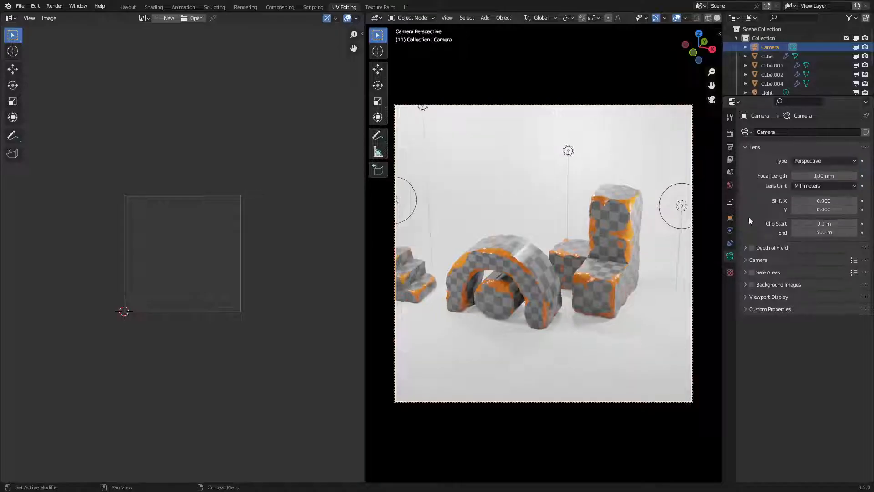
Step: Set the camera's focal length to 150 mm and pull the camera back to fit the arch and tall block
{"action": "scroll", "coordinate": [616, 252], "scroll_direction": "up", "scroll_amount": 1}
{"action": "middle_click_drag", "start_coordinate": [614, 252], "coordinate": [616, 246]}
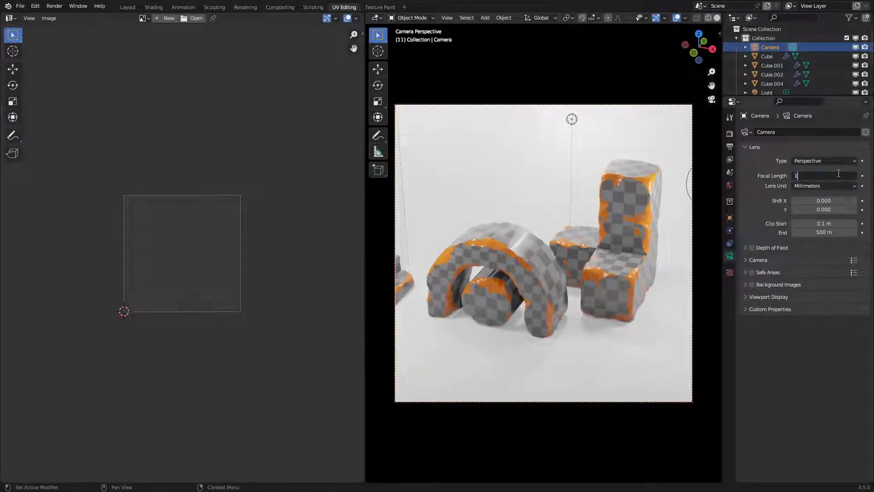
{"action": "key", "text": "Return"}
{"action": "scroll", "coordinate": [611, 258], "scroll_direction": "down", "scroll_amount": 3}
{"action": "scroll", "coordinate": [584, 266], "scroll_direction": "up", "scroll_amount": 2}
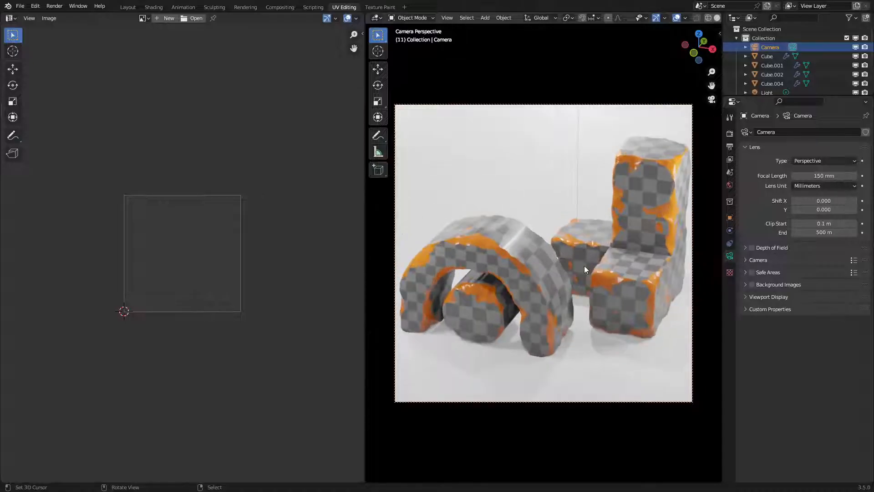
{"action": "scroll", "coordinate": [581, 267], "scroll_direction": "down", "scroll_amount": 1}
{"action": "middle_click_drag", "start_coordinate": [581, 267], "coordinate": [582, 267]}
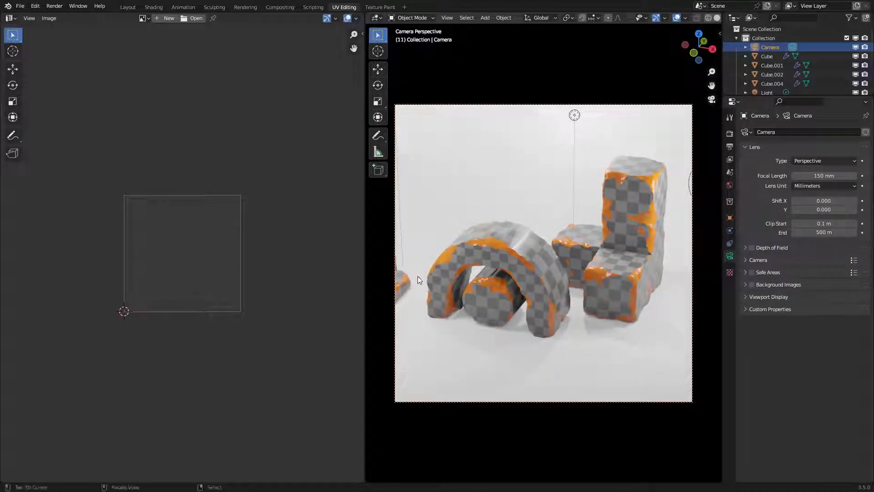
{"action": "left_click", "coordinate": [402, 282]}
{"action": "key", "text": "g"}
{"action": "right_click", "coordinate": [402, 286]}
Step: Reframe the camera to include the stairs and move the tall stepped block forward across the floor, locking the Z axis
{"action": "middle_click_drag", "start_coordinate": [463, 295], "coordinate": [497, 283]}
{"action": "left_click", "coordinate": [632, 275]}
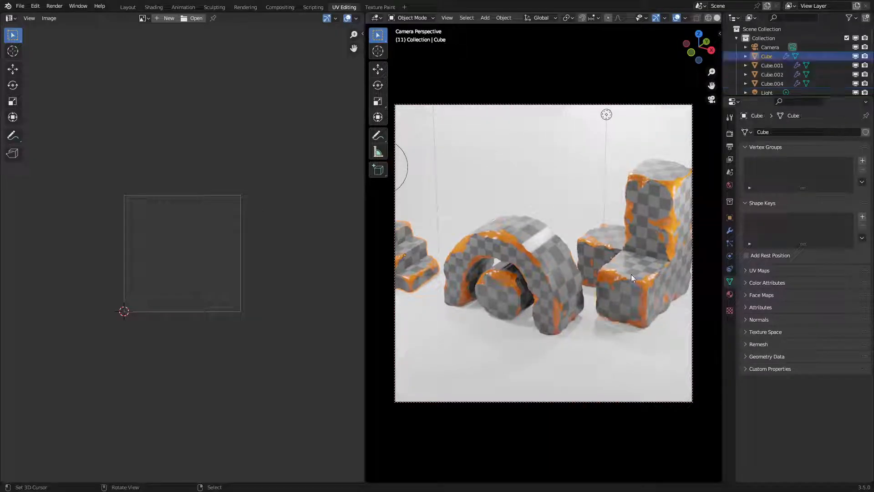
{"action": "mouse_move", "coordinate": [600, 269]}
{"action": "middle_mouse_down"}
{"action": "mouse_move", "coordinate": [592, 282]}
{"action": "mouse_move", "coordinate": [592, 266]}
{"action": "middle_mouse_up"}
{"action": "key", "text": "g"}
{"action": "key", "text": "shift+z"}
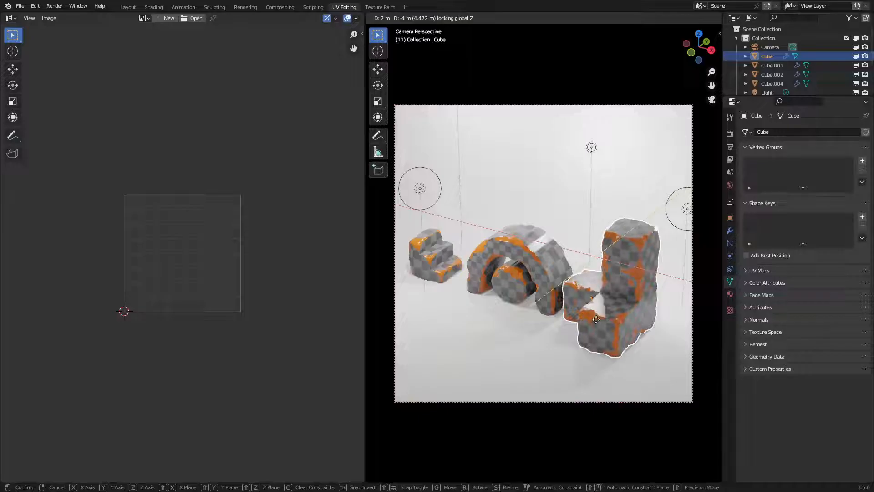
{"action": "left_click", "coordinate": [611, 301]}
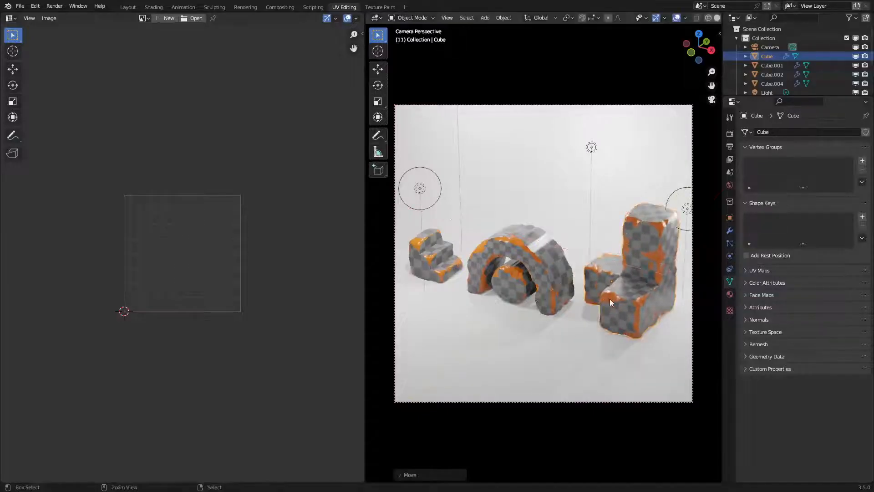
Step: Brighten the world background color to a value of 0.890
{"action": "right_click", "coordinate": [576, 329]}
{"action": "left_click", "coordinate": [447, 277]}
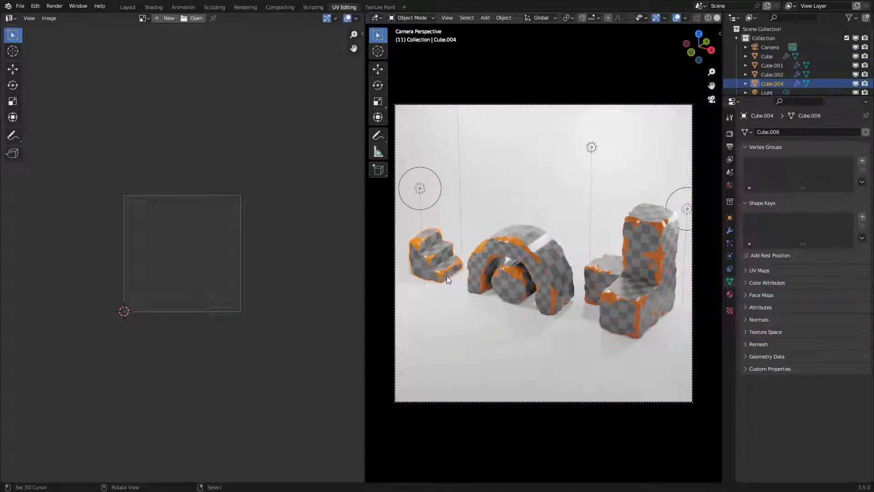
{"action": "left_click", "coordinate": [422, 185]}
{"action": "left_click", "coordinate": [730, 185]}
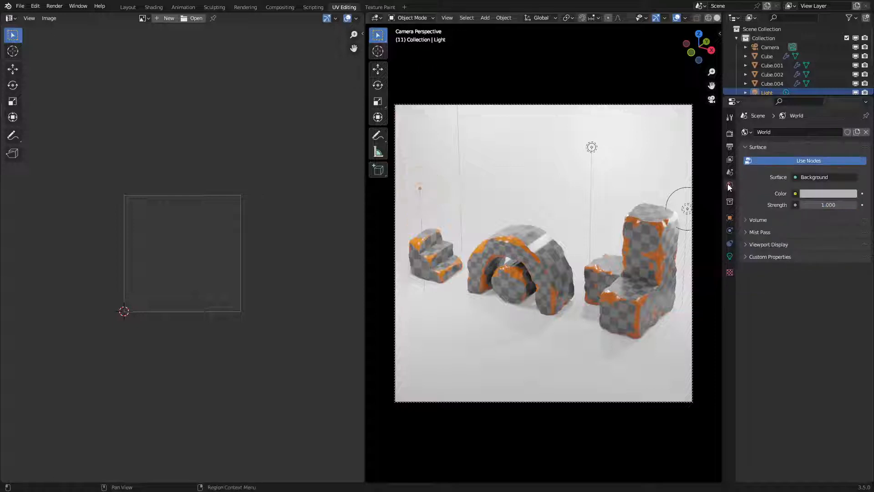
{"action": "left_click", "coordinate": [828, 194]}
{"action": "scroll", "coordinate": [812, 110], "scroll_direction": "up", "scroll_amount": 3}
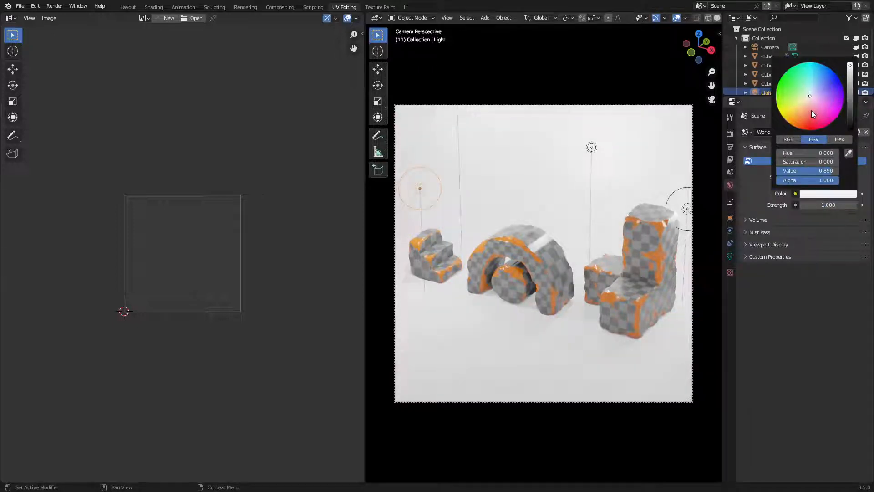
Step: Move the stairs across the floor, locking the Z axis, to X -4 m, Y -4 m in front of the arch
{"action": "left_click", "coordinate": [437, 244]}
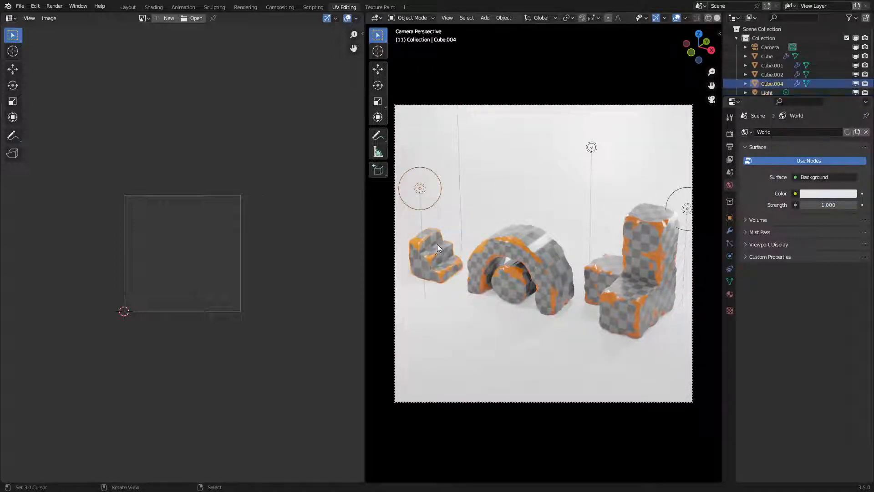
{"action": "key", "text": "g"}
{"action": "key", "text": "shift+z"}
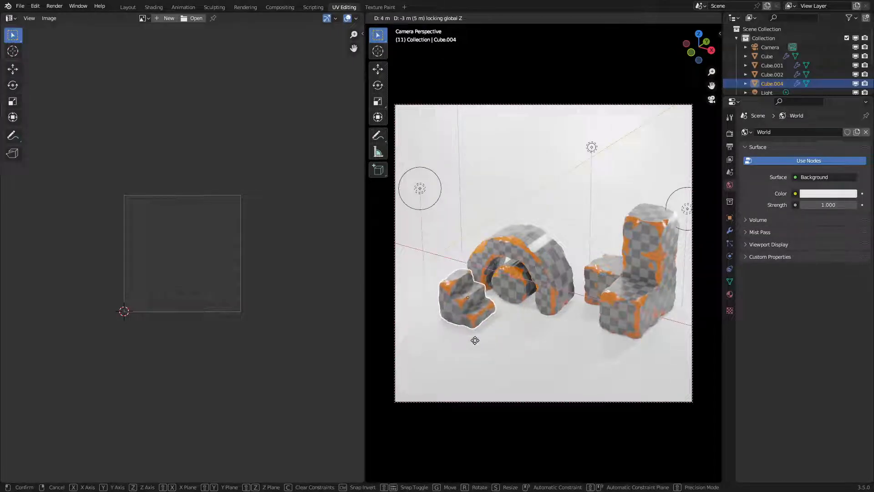
{"action": "left_click", "coordinate": [471, 350]}
Step: Stand the cylinder under the arch upright by setting its X rotation to 0°
{"action": "left_click", "coordinate": [514, 290]}
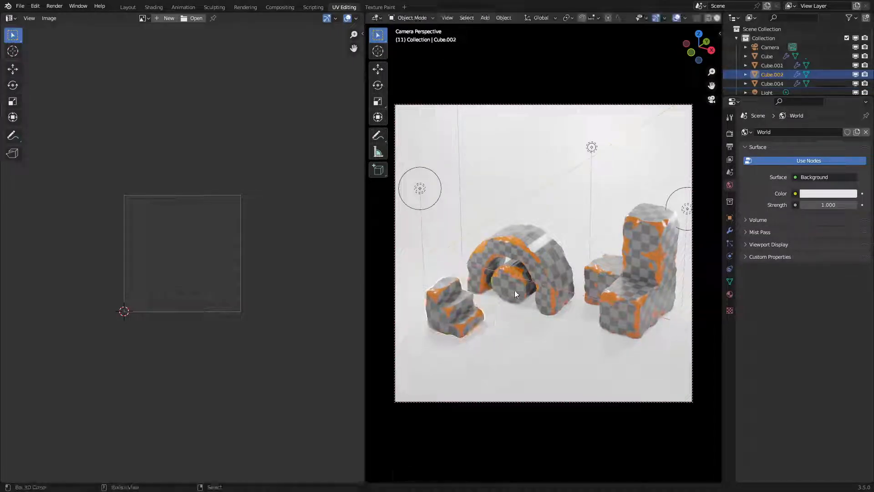
{"action": "left_click", "coordinate": [730, 217]}
{"action": "left_click", "coordinate": [817, 190]}
{"action": "type", "text": "0"}
{"action": "key", "text": "Return"}
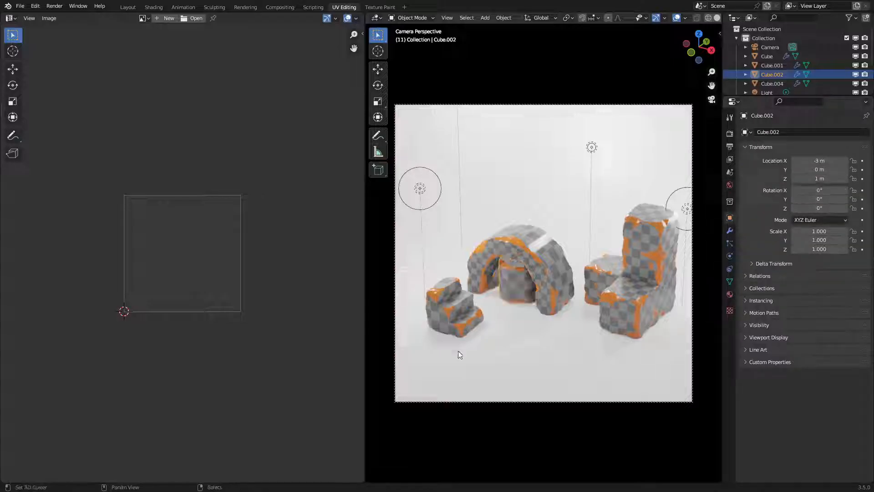
Step: Move the cylinder out of the arch, locking the Z axis, to X 0 m, Y -4 m, and keep it selected
{"action": "key", "text": "g"}
{"action": "key", "text": "shift+z"}
{"action": "left_click", "coordinate": [548, 354]}
{"action": "left_click", "coordinate": [573, 365]}
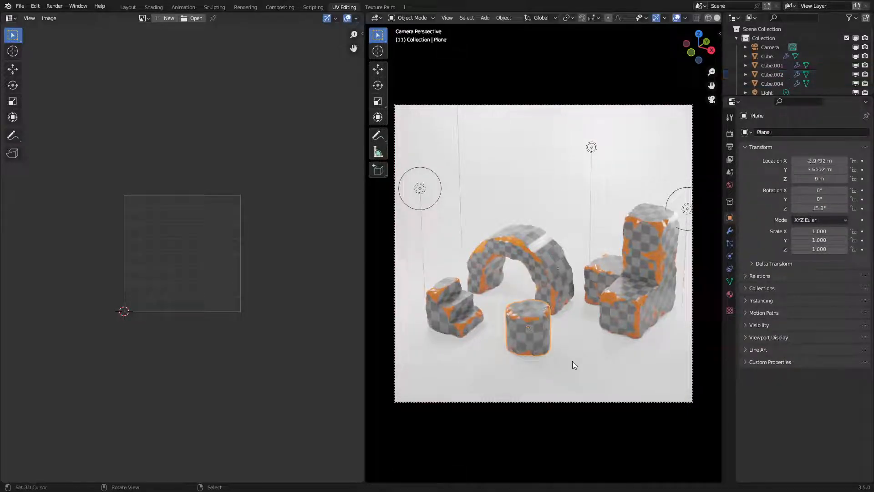
{"action": "key", "text": "ctrl+z"}
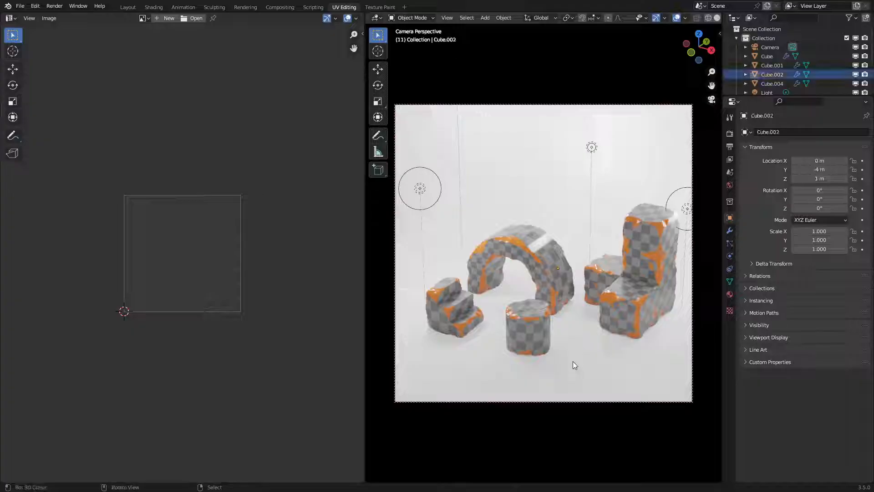
{"action": "key", "text": "ctrl+z"}
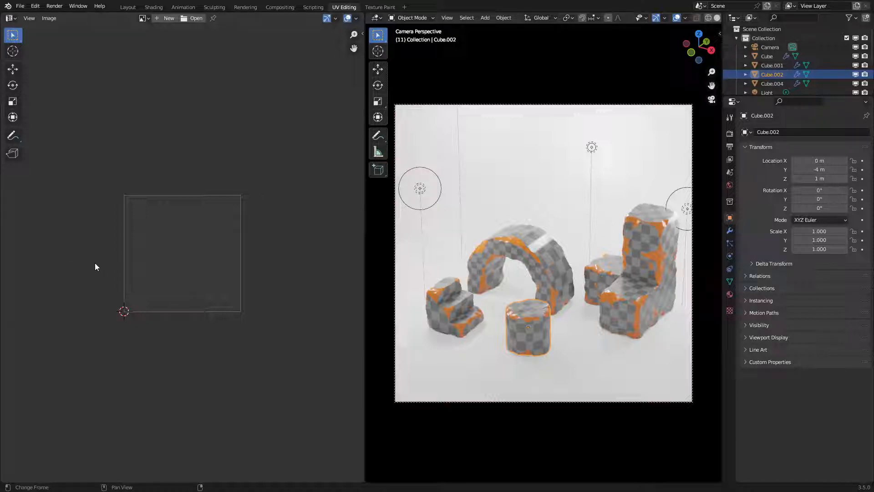
Step: Move the cylinder and stairs together across the floor, locking the Z axis, by 1 m in X and 1 m in Y
{"action": "key", "text": "n"}
{"action": "key", "text": "n"}
{"action": "middle_click_drag", "start_coordinate": [532, 226], "coordinate": [548, 220]}
{"action": "middle_click_drag", "start_coordinate": [627, 298], "coordinate": [613, 275]}
{"action": "left_click", "coordinate": [439, 307], "text": "shift"}
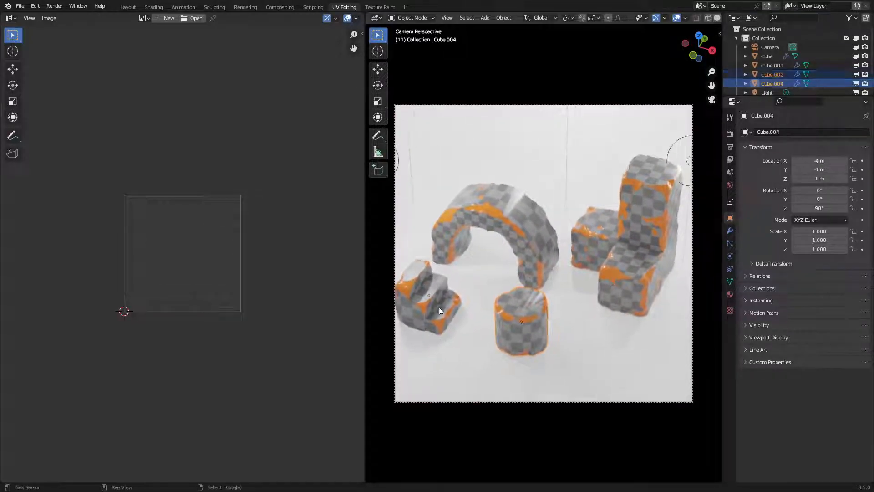
{"action": "key", "text": "g"}
{"action": "key", "text": "shift+z"}
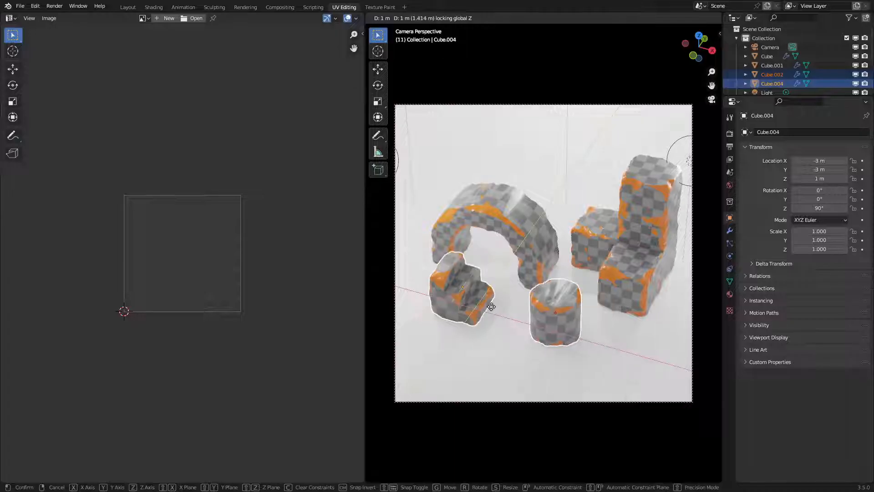
{"action": "left_click", "coordinate": [488, 307]}
{"action": "middle_click_drag", "start_coordinate": [488, 307], "coordinate": [531, 303]}
Step: Inset the top face of the cylinder by about 0.54 m
{"action": "left_click", "coordinate": [532, 302]}
{"action": "key", "text": "Tab"}
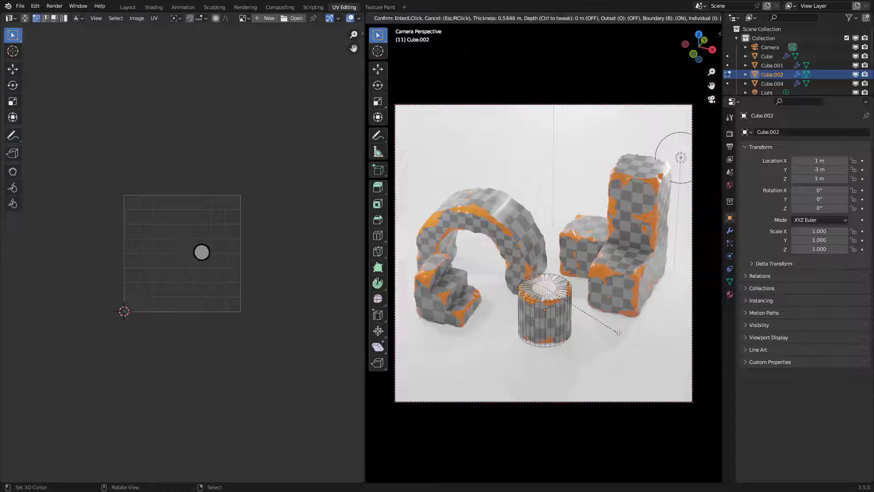
{"action": "key", "text": "Tab"}
{"action": "left_click", "coordinate": [597, 343]}
{"action": "scroll", "coordinate": [597, 342], "scroll_direction": "up", "scroll_amount": 3}
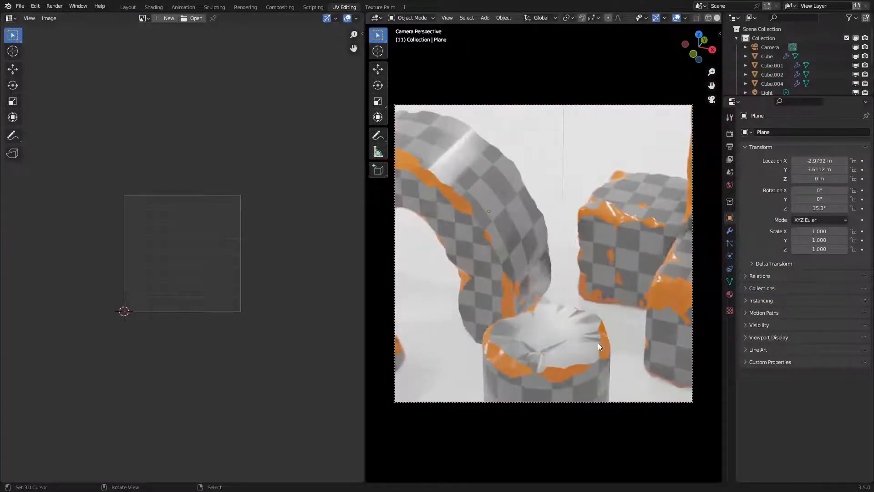
{"action": "scroll", "coordinate": [599, 342], "scroll_direction": "down", "scroll_amount": 1}
Step: Rescale the inset face on top of the cylinder to adjust its size within the rim
{"action": "key", "text": "Tab"}
{"action": "left_click", "coordinate": [560, 316]}
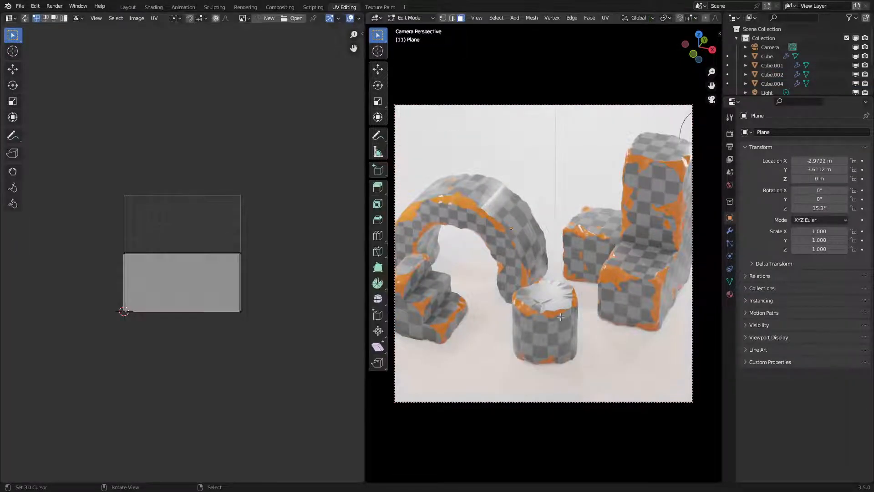
{"action": "key", "text": "Tab"}
{"action": "left_click", "coordinate": [561, 317]}
{"action": "key", "text": "Tab"}
{"action": "key", "text": "s"}
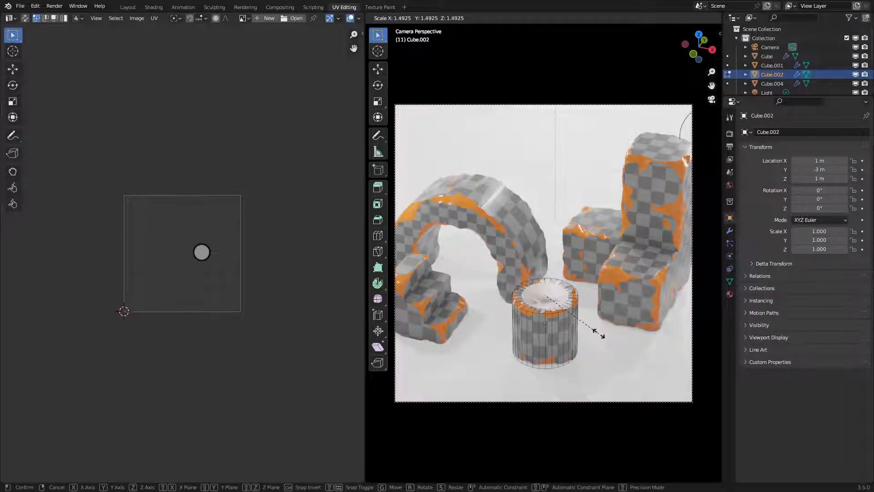
{"action": "left_click", "coordinate": [578, 332]}
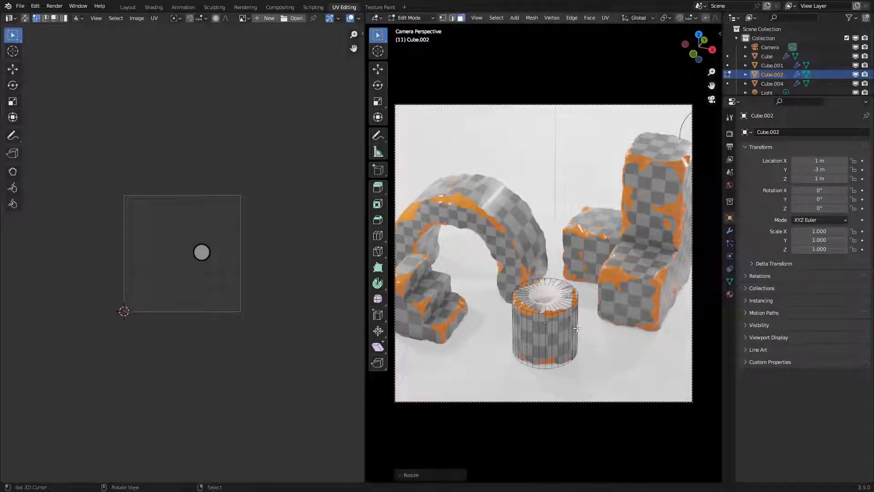
{"action": "key", "text": "Tab"}
{"action": "key", "text": "Tab"}
{"action": "key", "text": "s"}
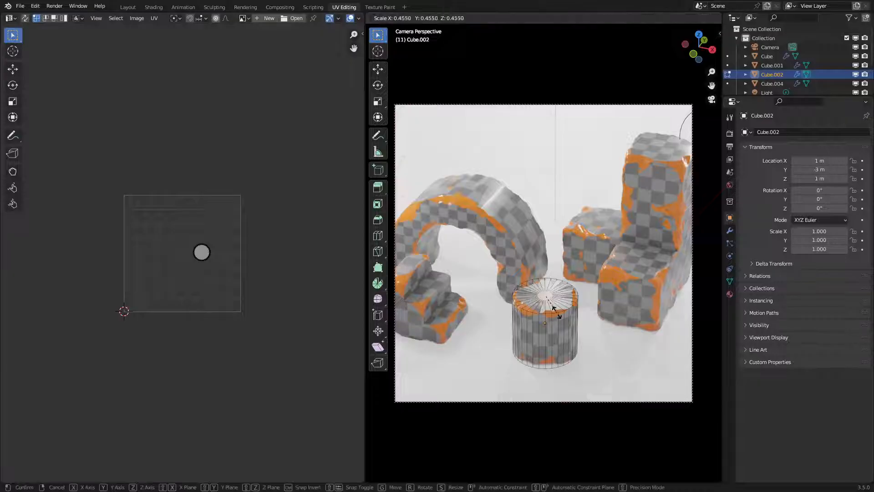
{"action": "left_click", "coordinate": [608, 320]}
{"action": "key", "text": "Tab"}
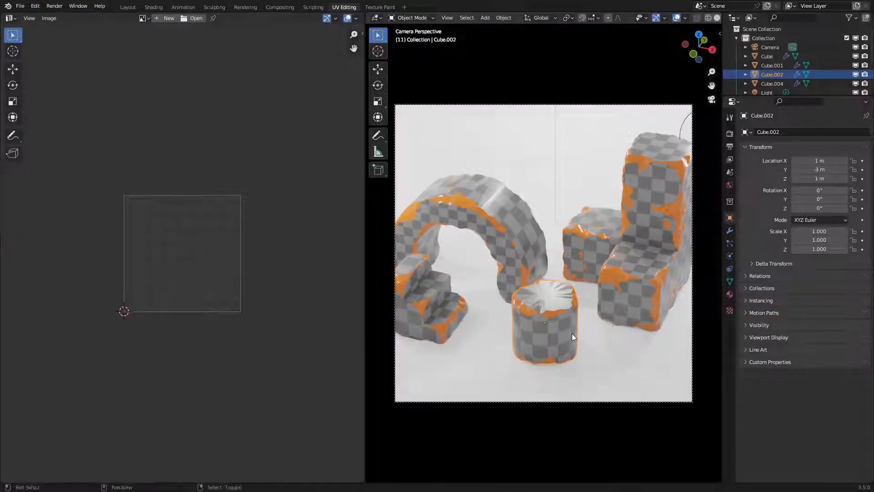
Step: Reframe the blocks in the camera view and turn off the camera-to-view lock
{"action": "middle_click_drag", "start_coordinate": [571, 334], "coordinate": [576, 333], "text": "shift"}
{"action": "scroll", "coordinate": [577, 332], "scroll_direction": "down", "scroll_amount": 1}
{"action": "key", "text": "n"}
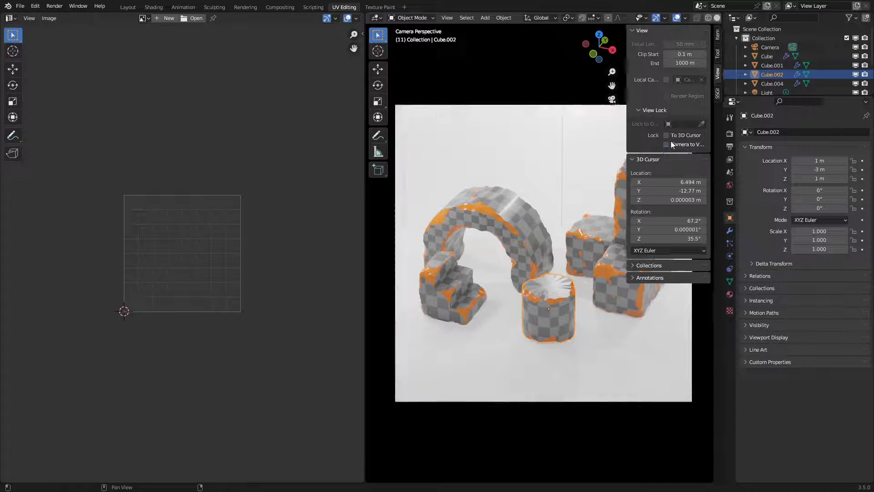
{"action": "key", "text": "n"}
{"action": "left_click", "coordinate": [676, 260]}
Step: Nudge the camera to X 16.291 m, Y -38.67 m, Z 26.76 m
{"action": "left_click", "coordinate": [768, 47]}
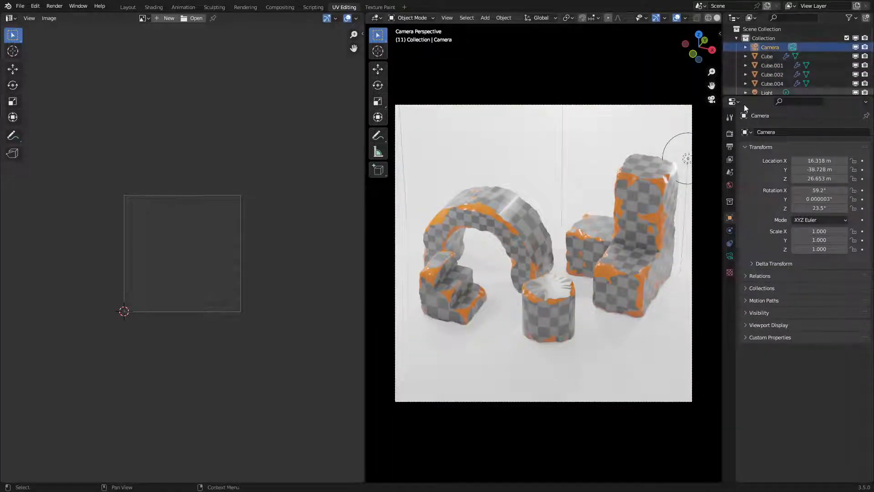
{"action": "key", "text": "g"}
{"action": "left_click", "coordinate": [586, 241]}
Step: Add a text object, reset its location to the world origin and replace its default text with "Edge Damage"
{"action": "key", "text": "shift+a"}
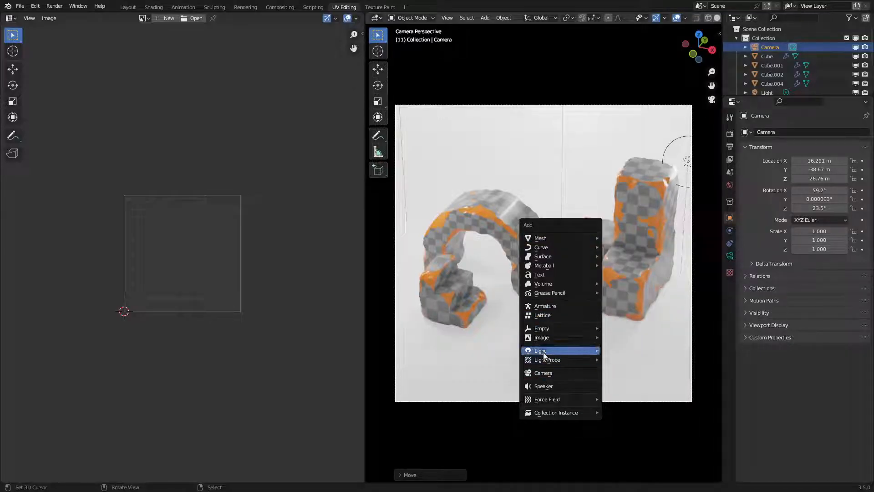
{"action": "left_click", "coordinate": [546, 275]}
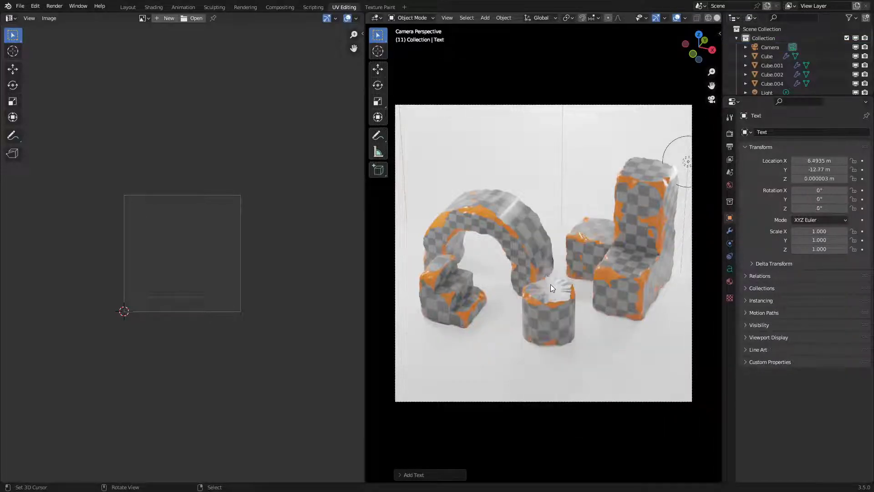
{"action": "key", "text": "alt+g"}
{"action": "key", "text": "ctrl+a"}
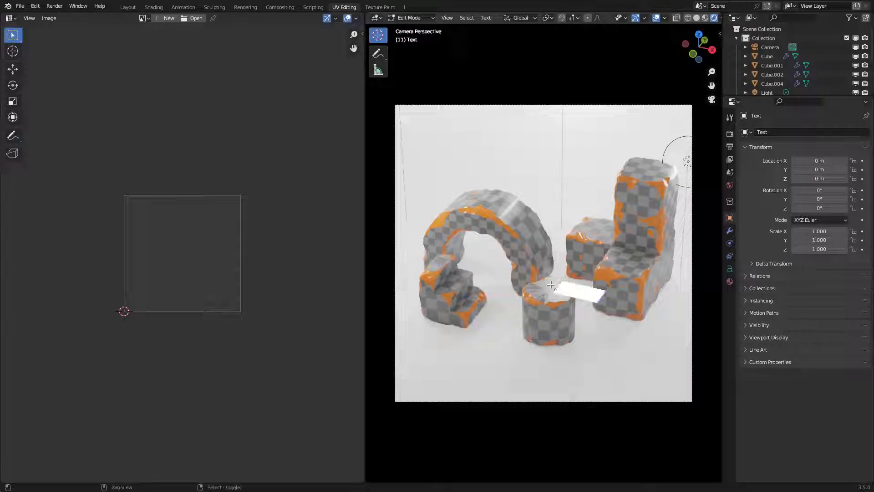
{"action": "key", "text": "BackSpace"}
{"action": "key", "text": "ctrl+v"}
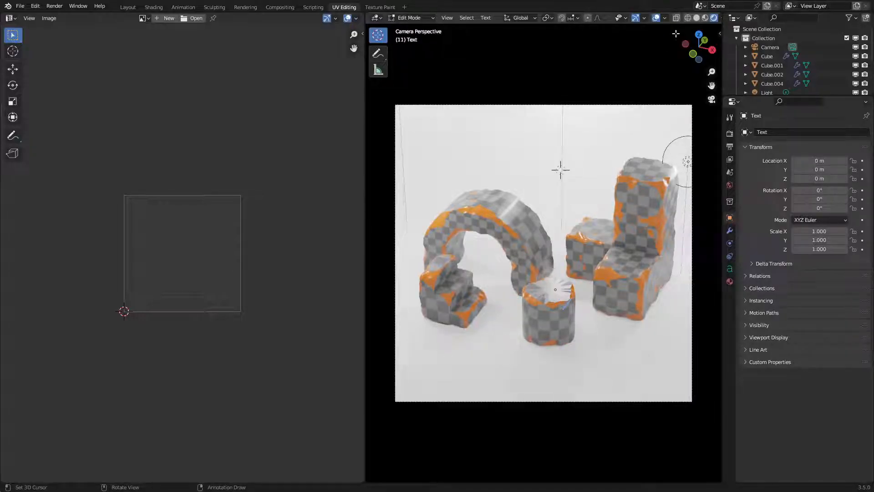
Step: Leave the camera view and raise the text along the Z axis to 12 m, above the blocks
{"action": "left_click", "coordinate": [661, 17]}
{"action": "key", "text": "KP_0"}
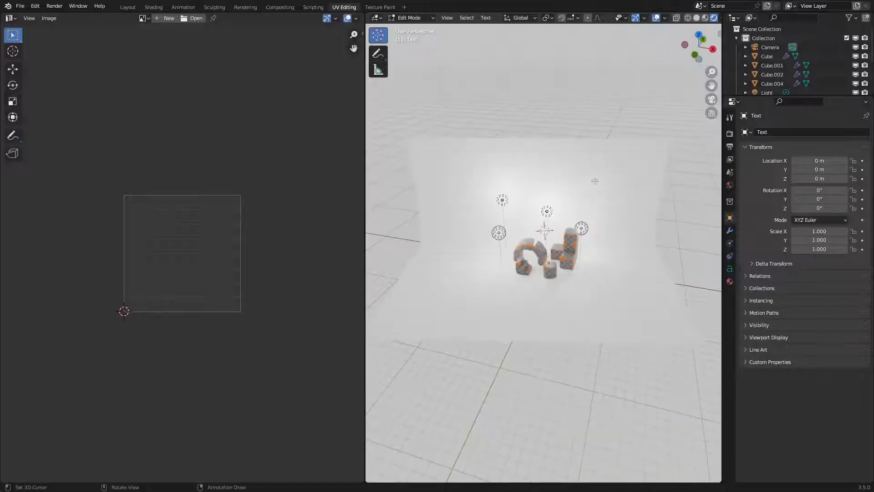
{"action": "left_click", "coordinate": [656, 17]}
{"action": "left_click", "coordinate": [656, 18]}
{"action": "scroll", "coordinate": [603, 180], "scroll_direction": "up", "scroll_amount": 4}
{"action": "middle_click_drag", "start_coordinate": [604, 181], "coordinate": [604, 341]}
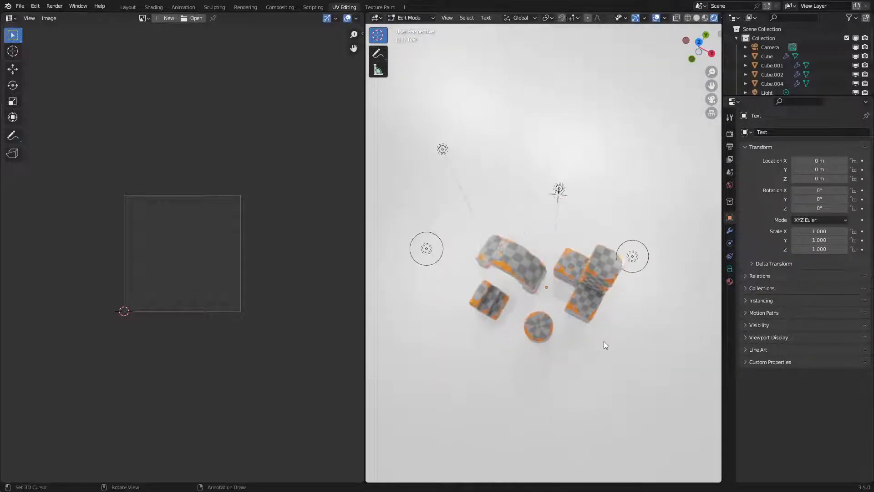
{"action": "key", "text": "Tab"}
{"action": "key", "text": "g"}
{"action": "key", "text": "z"}
{"action": "left_click", "coordinate": [607, 259]}
Step: Delete the stray characters after "Edge Damage" in the text object
{"action": "key", "text": "Tab"}
{"action": "key", "text": "BackSpace"}
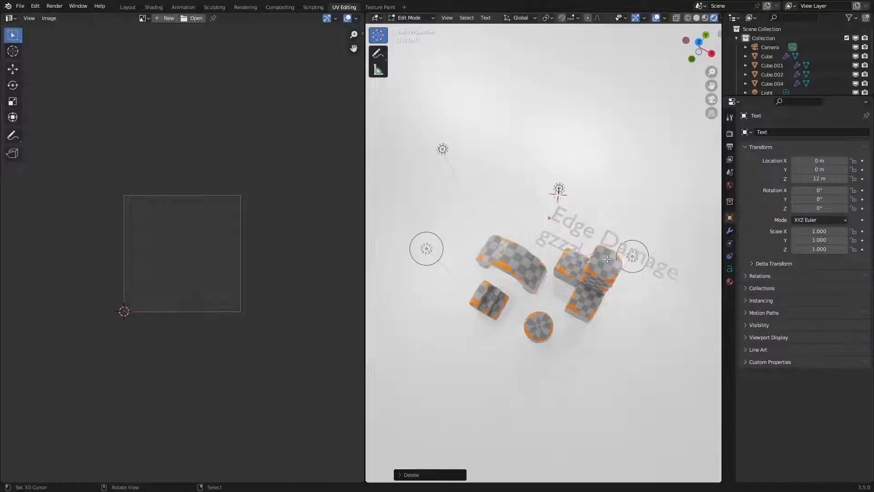
{"action": "key", "text": "BackSpace"}
{"action": "key", "text": "BackSpace"}
{"action": "key", "text": "BackSpace"}
{"action": "key", "text": "Tab"}
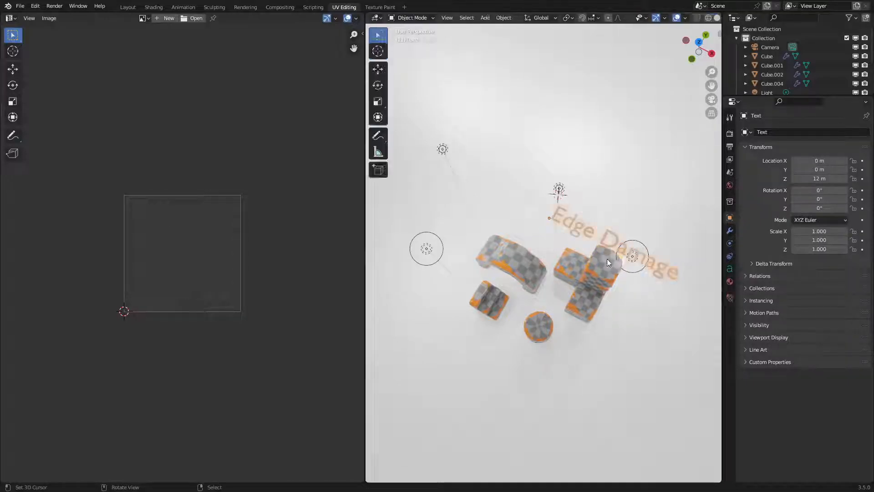
Step: Set the text's horizontal paragraph alignment to Center
{"action": "left_click", "coordinate": [731, 276]}
{"action": "left_click", "coordinate": [730, 269]}
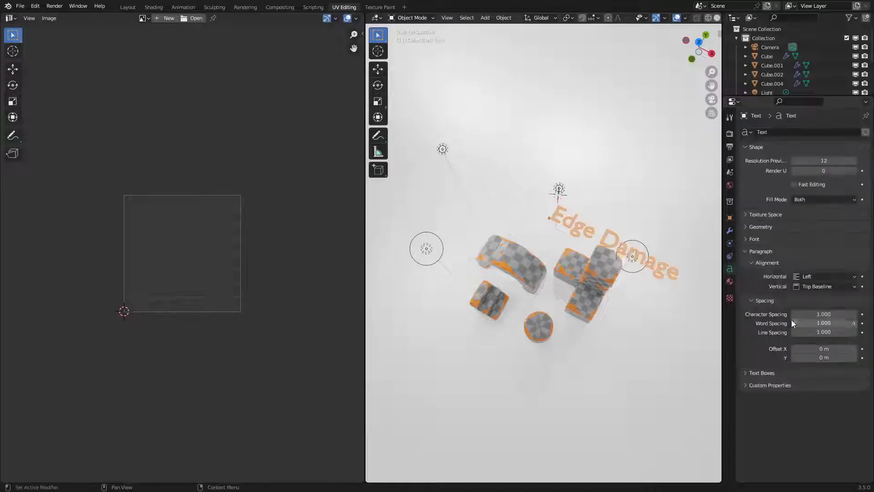
{"action": "left_click", "coordinate": [826, 276]}
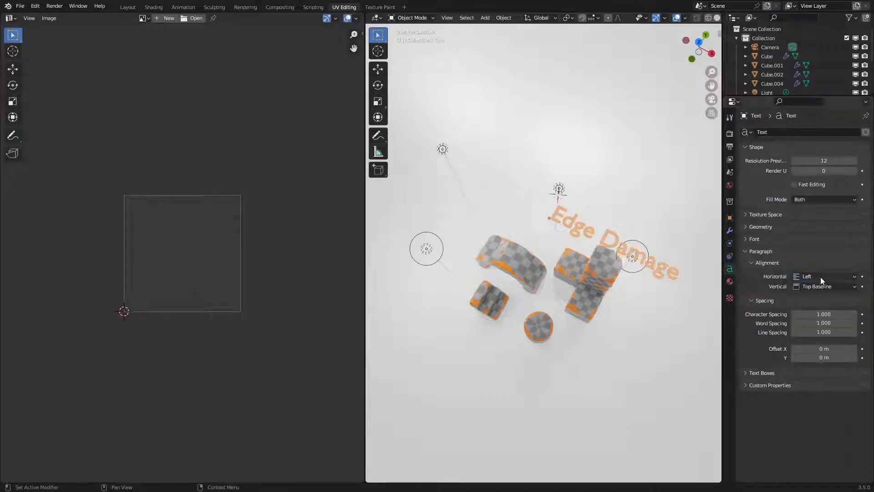
{"action": "left_click", "coordinate": [820, 277]}
{"action": "left_click", "coordinate": [815, 295]}
{"action": "left_click", "coordinate": [812, 286]}
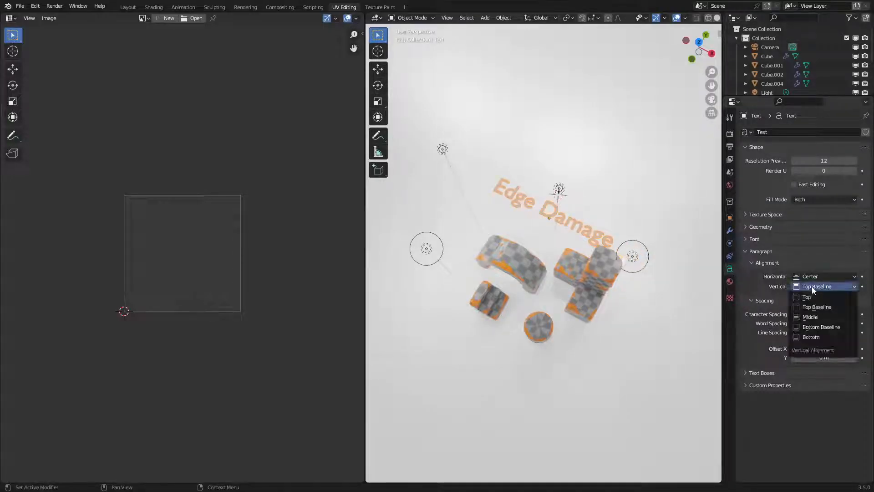
Step: Rotate the "Edge Damage" text around the X axis and lower it along Z towards the blocks
{"action": "key", "text": "r"}
{"action": "key", "text": "x"}
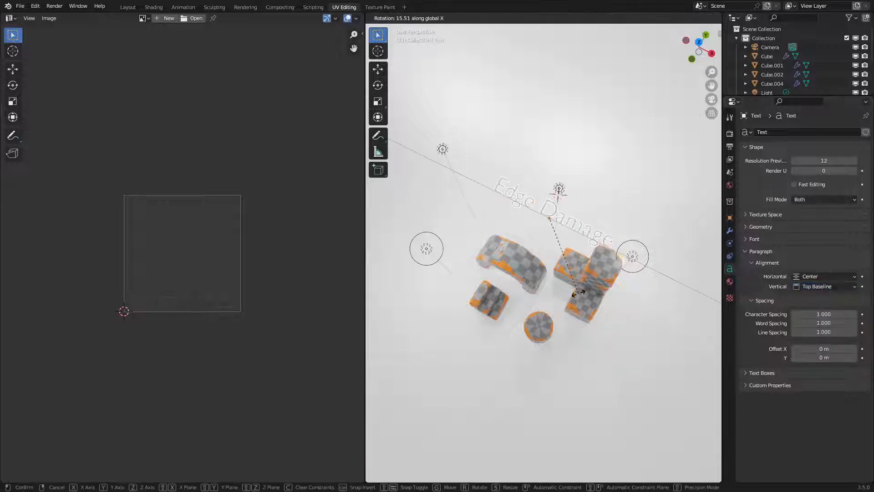
{"action": "left_click", "coordinate": [578, 293]}
{"action": "middle_click_drag", "start_coordinate": [578, 293], "coordinate": [567, 171]}
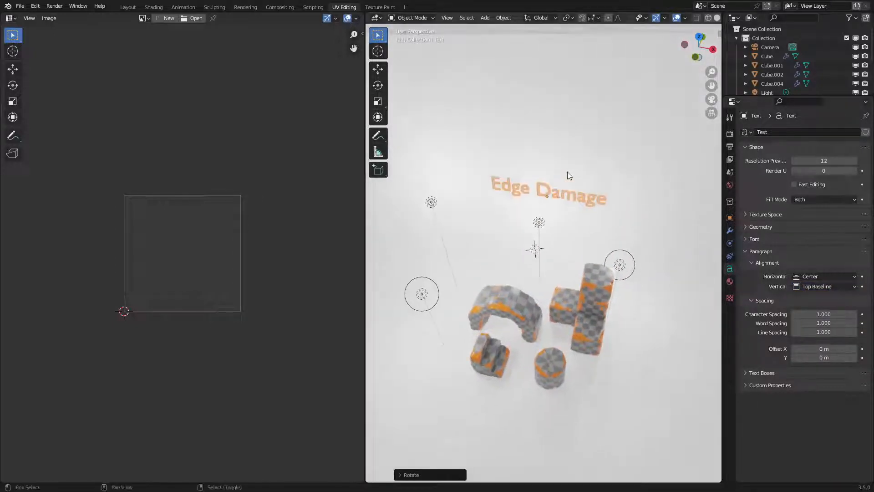
{"action": "key", "text": "g"}
{"action": "key", "text": "z"}
{"action": "left_click", "coordinate": [556, 235]}
{"action": "middle_click_drag", "start_coordinate": [583, 237], "coordinate": [605, 237]}
{"action": "scroll", "coordinate": [610, 239], "scroll_direction": "up", "scroll_amount": 3}
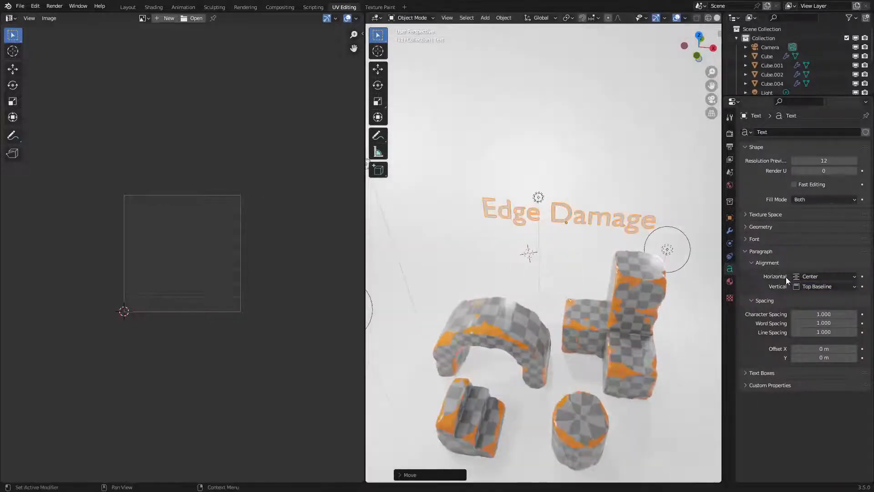
Step: Extrude the "Edge Damage" text in its geometry settings to give the letters depth
{"action": "left_click", "coordinate": [786, 239]}
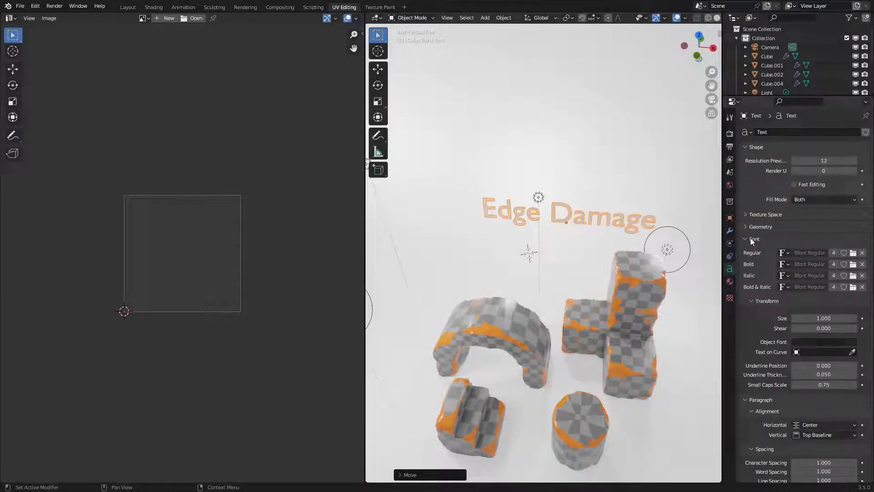
{"action": "left_click", "coordinate": [760, 227]}
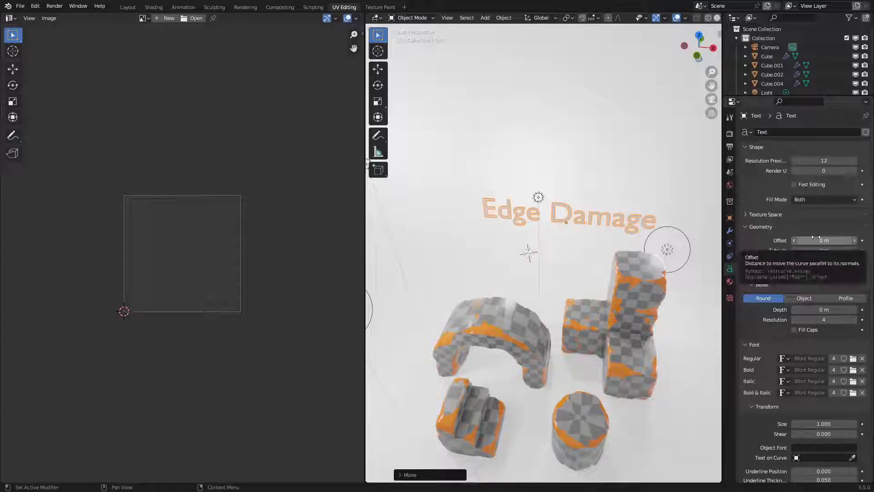
{"action": "left_click_drag", "start_coordinate": [819, 250], "coordinate": [852, 250]}
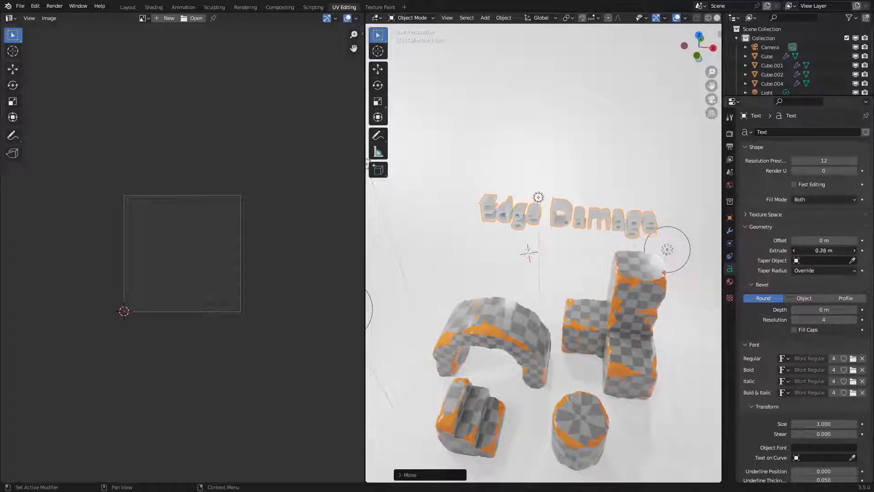
Step: Add a Geometry Nodes modifier to the text and assign the Mesh Edge Damage node group
{"action": "left_click", "coordinate": [730, 231]}
{"action": "left_click", "coordinate": [779, 132]}
{"action": "left_click", "coordinate": [683, 208]}
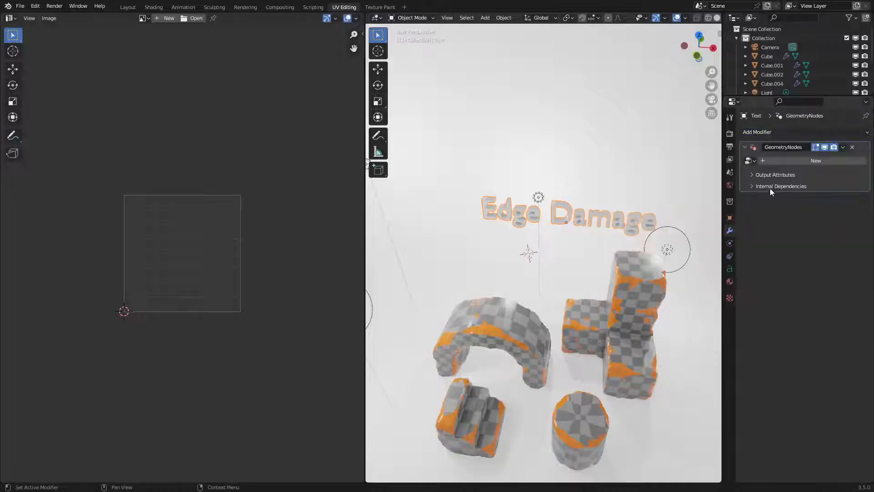
{"action": "left_click", "coordinate": [748, 160]}
{"action": "left_click", "coordinate": [683, 173]}
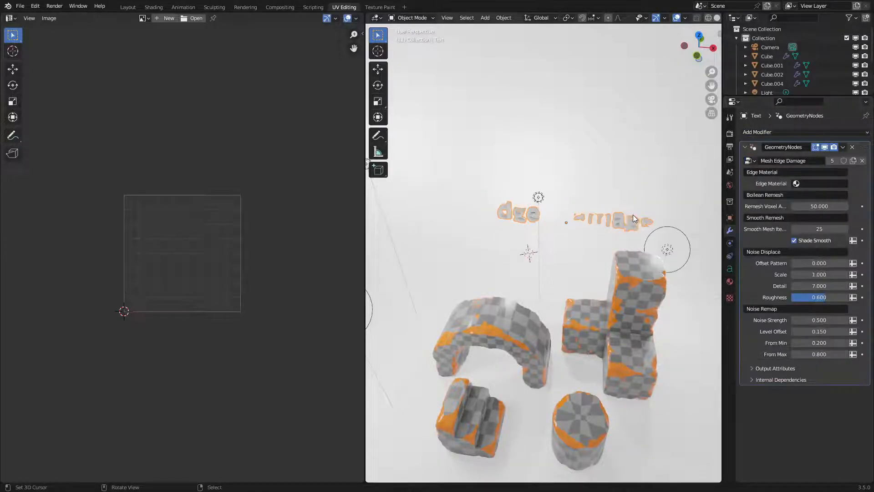
Step: Set the Remesh Voxel value of the text's Mesh Edge Damage modifier to 350
{"action": "scroll", "coordinate": [633, 212], "scroll_direction": "up", "scroll_amount": 3}
{"action": "scroll", "coordinate": [613, 247], "scroll_direction": "down", "scroll_amount": 4}
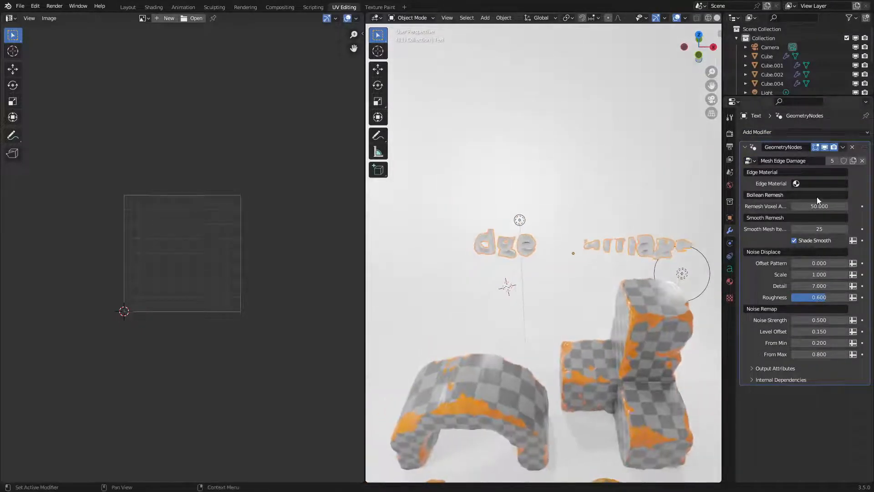
{"action": "left_click", "coordinate": [812, 206]}
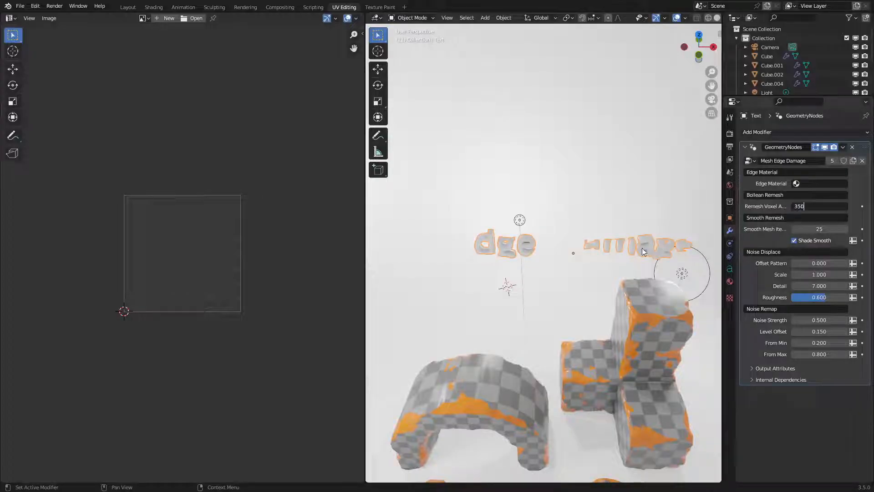
{"action": "key", "text": "Return"}
Step: Inspect the text's mesh in wireframe display and add a Weld modifier to it
{"action": "key", "text": "z"}
{"action": "left_click", "coordinate": [577, 246]}
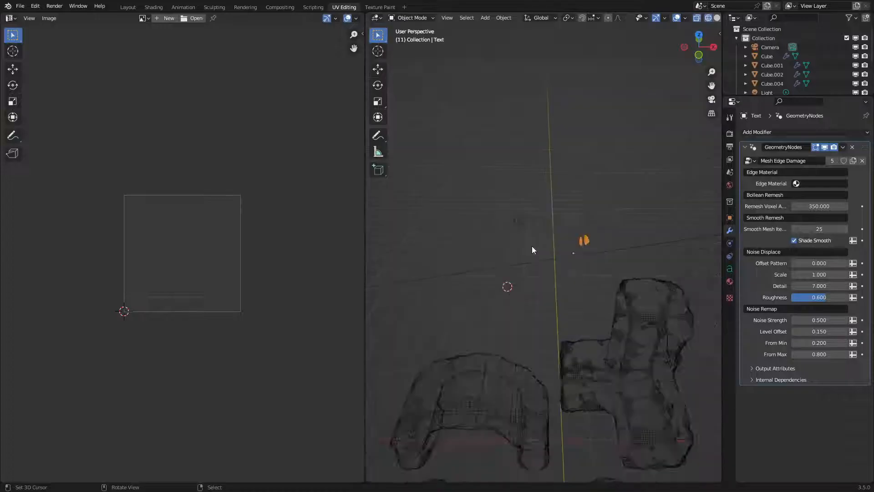
{"action": "scroll", "coordinate": [537, 244], "scroll_direction": "up", "scroll_amount": 3}
{"action": "middle_click_drag", "start_coordinate": [539, 243], "coordinate": [546, 242]}
{"action": "scroll", "coordinate": [546, 243], "scroll_direction": "up", "scroll_amount": 3}
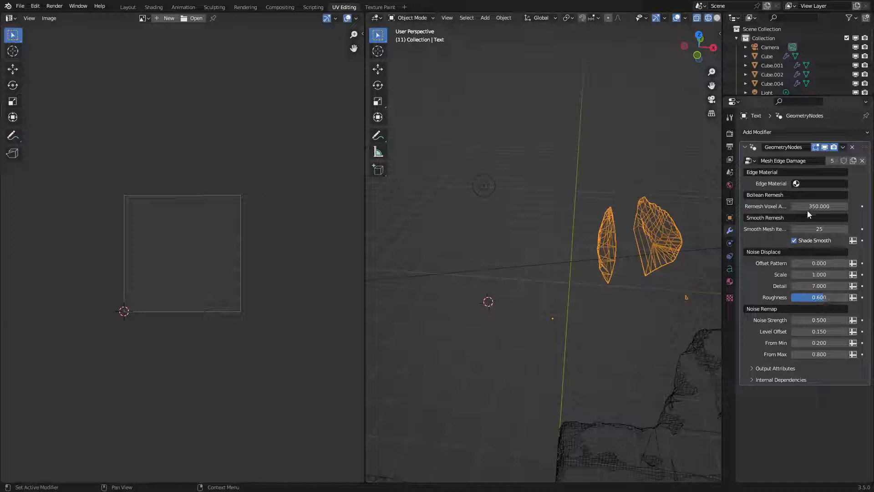
{"action": "left_click", "coordinate": [785, 132]}
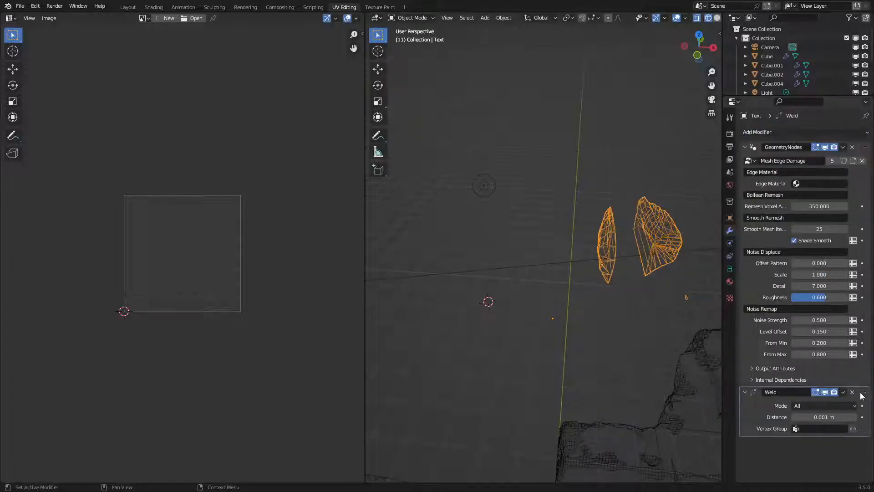
Step: Try the Weld modifier above the text's Geometry Nodes modifier, and remove it
{"action": "left_click_drag", "start_coordinate": [861, 394], "coordinate": [851, 139]}
{"action": "scroll", "coordinate": [559, 223], "scroll_direction": "down", "scroll_amount": 10}
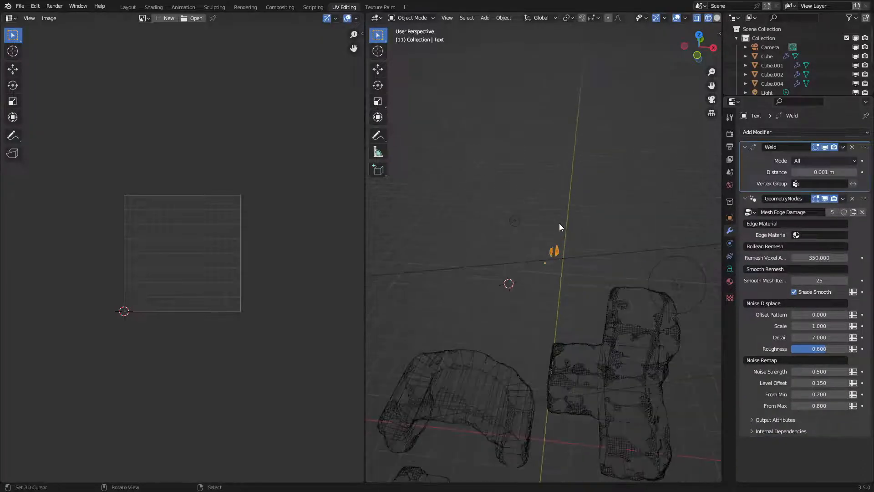
{"action": "scroll", "coordinate": [559, 223], "scroll_direction": "up", "scroll_amount": 6}
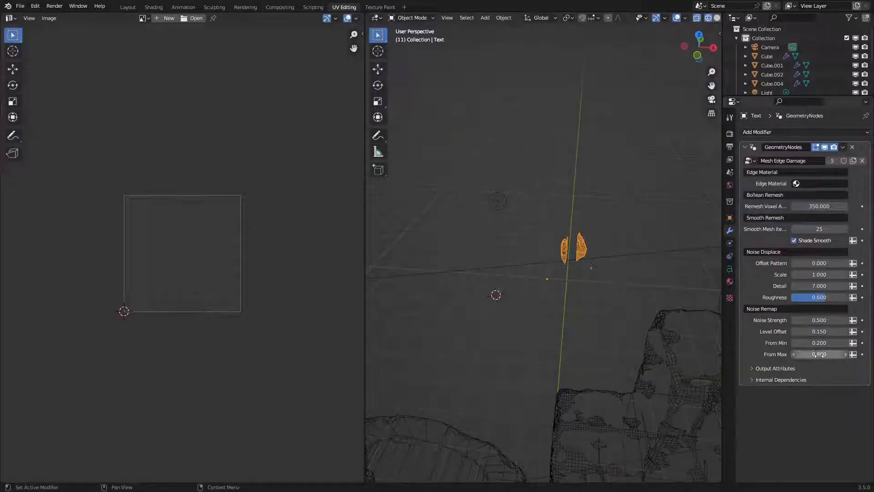
Step: Try and undo another From Min value on the text's Mesh Edge Damage modifier, and set its smooth mesh iterations to 1
{"action": "left_click_drag", "start_coordinate": [819, 342], "coordinate": [774, 342]}
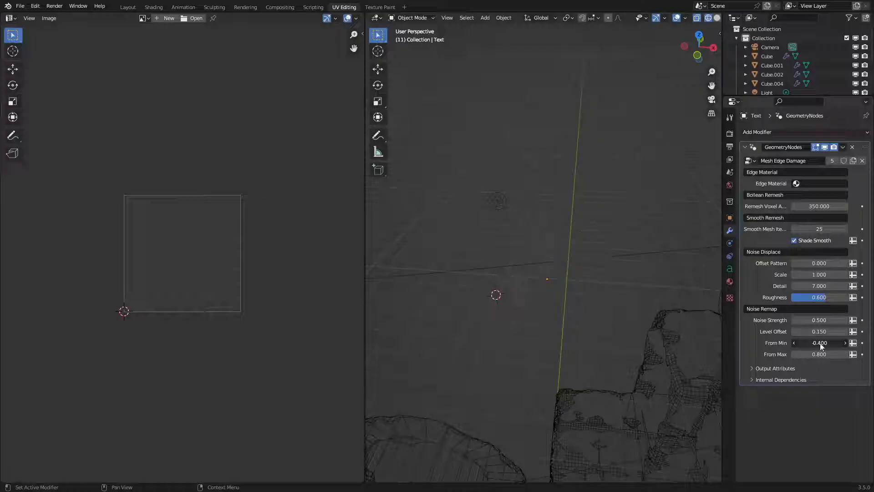
{"action": "key", "text": "ctrl+z"}
{"action": "left_click", "coordinate": [810, 227]}
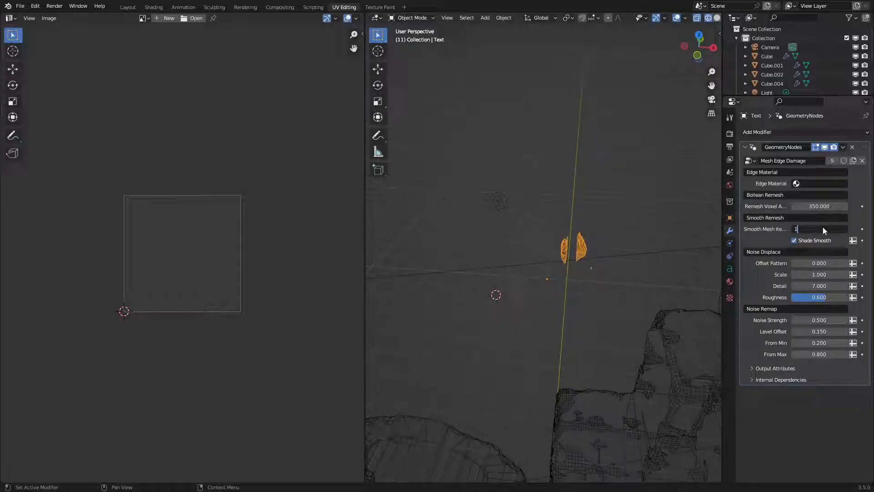
{"action": "type", "text": "1"}
{"action": "key", "text": "Return"}
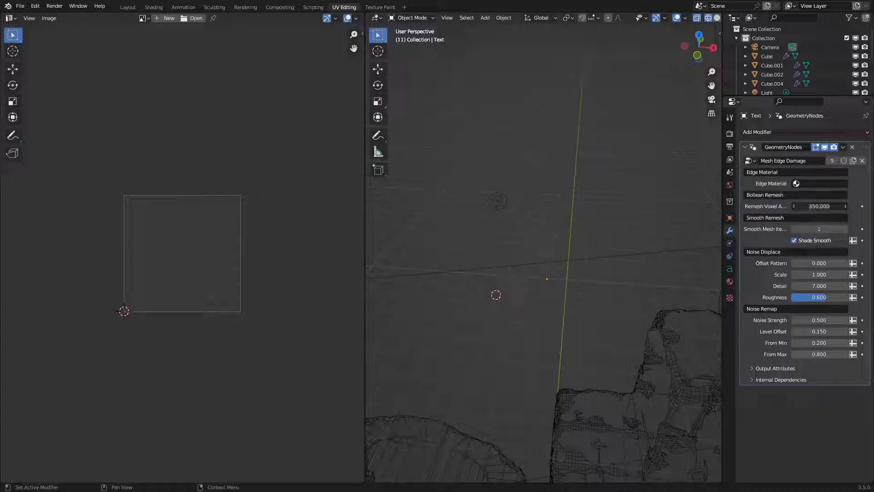
Step: Set the text's Remesh Voxel value to 100 and its smooth mesh iterations to 45
{"action": "left_click", "coordinate": [815, 205]}
{"action": "type", "text": "100"}
{"action": "key", "text": "Return"}
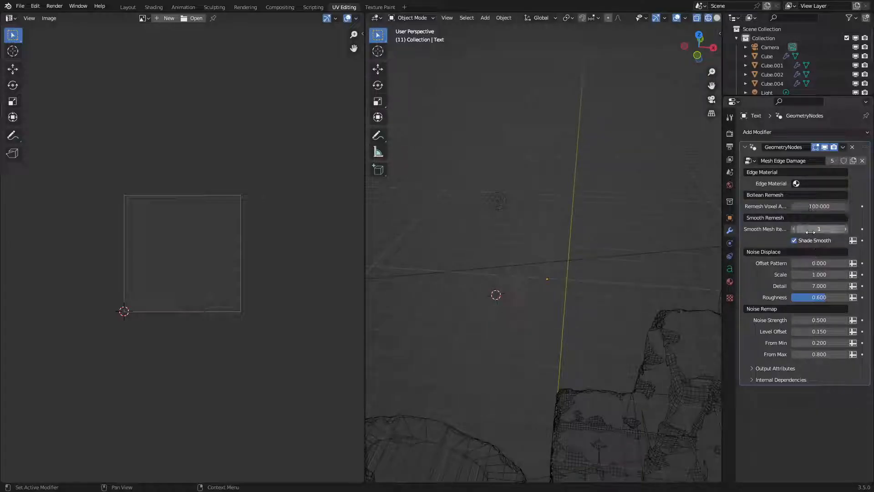
{"action": "left_click_drag", "start_coordinate": [808, 231], "coordinate": [860, 232]}
Step: Set the Noise Strength of the text's Mesh Edge Damage modifier to 0.140
{"action": "middle_click_drag", "start_coordinate": [658, 254], "coordinate": [607, 276]}
{"action": "scroll", "coordinate": [589, 259], "scroll_direction": "down", "scroll_amount": 3}
{"action": "mouse_move", "coordinate": [822, 321]}
{"action": "left_mouse_down"}
{"action": "mouse_move", "coordinate": [800, 321]}
{"action": "mouse_move", "coordinate": [810, 321]}
{"action": "left_mouse_up"}
{"action": "scroll", "coordinate": [512, 290], "scroll_direction": "up", "scroll_amount": 4}
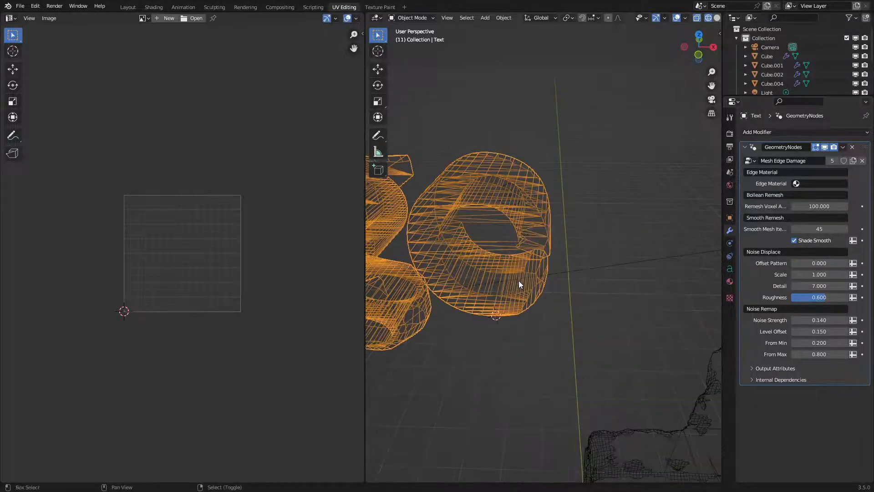
{"action": "middle_click_drag", "start_coordinate": [518, 280], "coordinate": [554, 284], "text": "shift"}
Step: Show the text in shaded display, assign Material.002 as its Edge Material and try a lower From Min value
{"action": "key", "text": "z"}
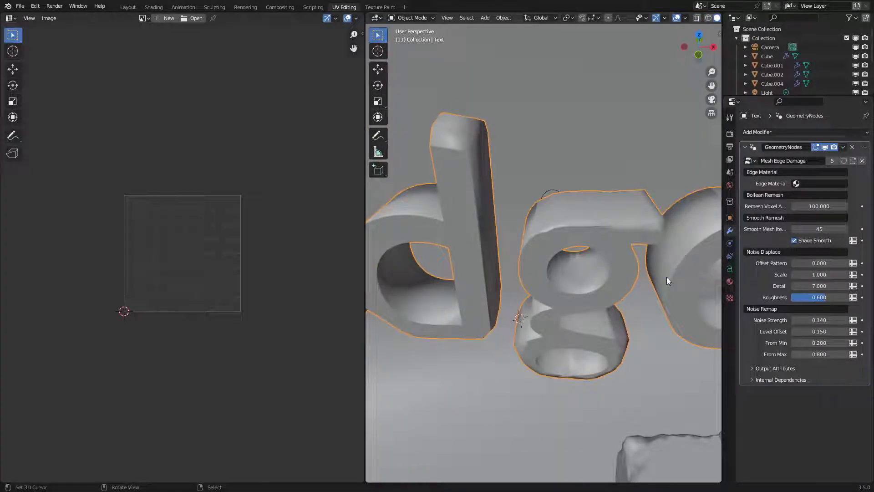
{"action": "scroll", "coordinate": [666, 277], "scroll_direction": "down", "scroll_amount": 5}
{"action": "key", "text": "z"}
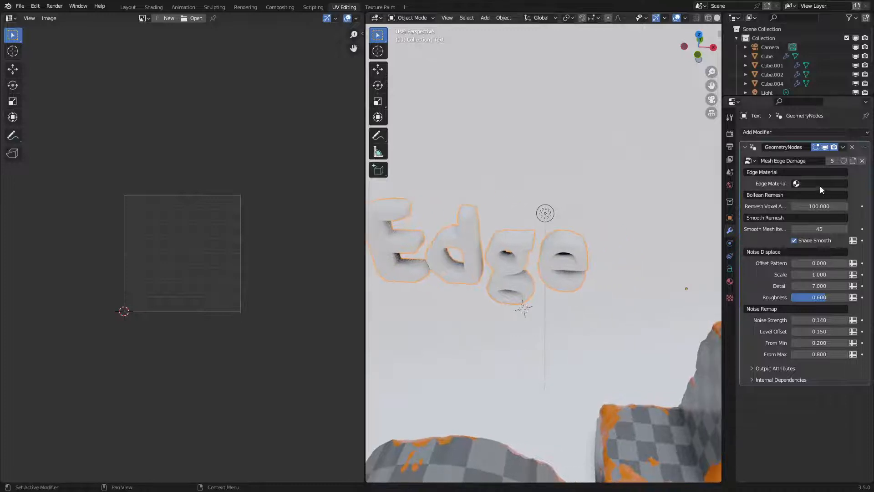
{"action": "left_click", "coordinate": [820, 184]}
{"action": "key", "text": "Return"}
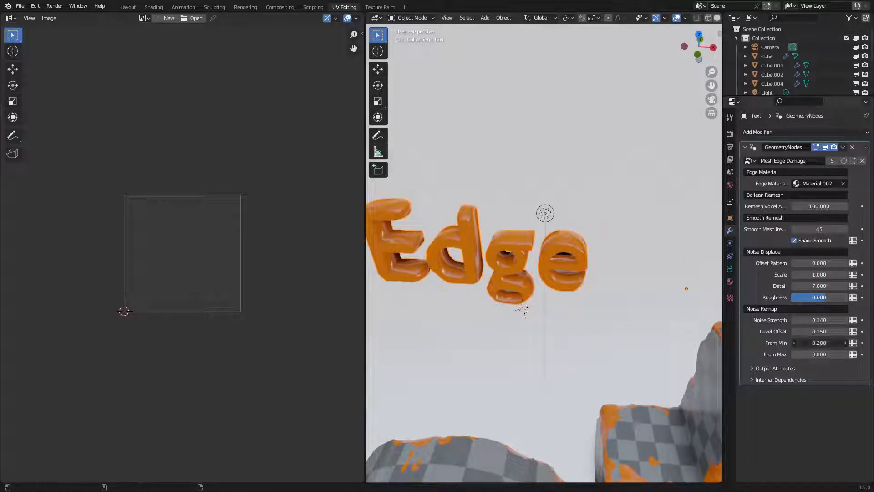
{"action": "left_click_drag", "start_coordinate": [819, 343], "coordinate": [800, 343]}
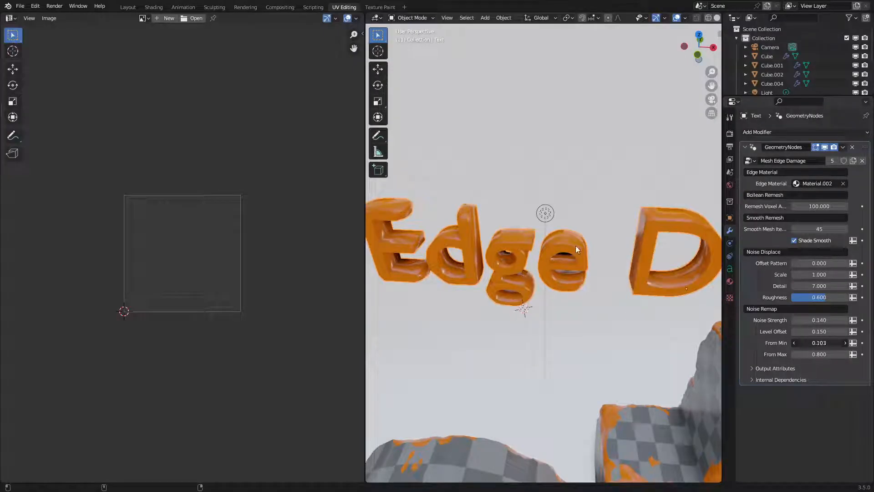
{"action": "key", "text": "Escape"}
Step: Open the text's Mesh Edge Damage node tree in a Geometry Node Editor in the Shading workspace
{"action": "left_click", "coordinate": [154, 6]}
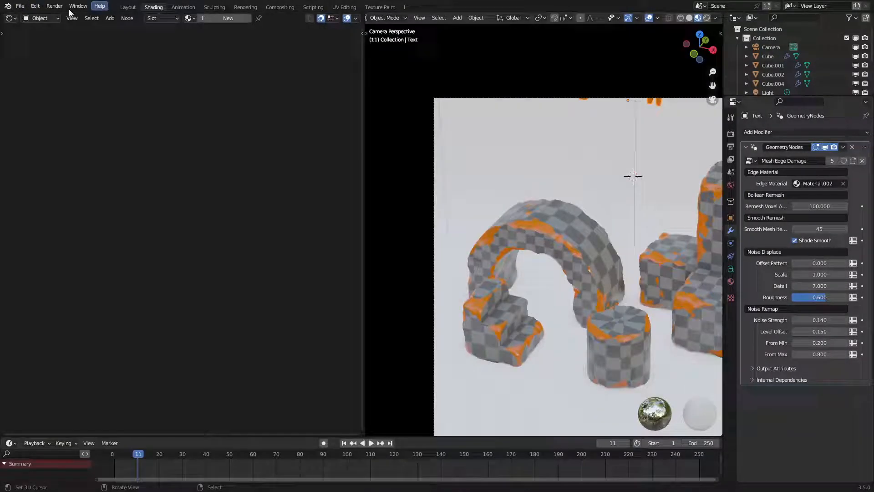
{"action": "left_click", "coordinate": [9, 17]}
{"action": "left_click", "coordinate": [54, 95]}
{"action": "scroll", "coordinate": [246, 253], "scroll_direction": "up", "scroll_amount": 3}
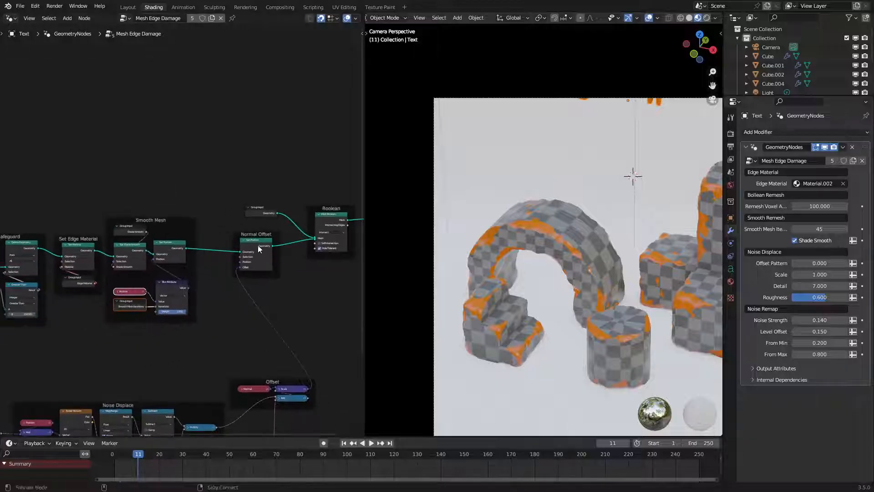
Step: Preview the output of the Normal Offset node and of the Smooth Mesh Set Position node on the text
{"action": "left_click", "coordinate": [258, 245], "text": "alt+shift"}
{"action": "middle_click_drag", "start_coordinate": [510, 219], "coordinate": [474, 239]}
{"action": "scroll", "coordinate": [529, 214], "scroll_direction": "up", "scroll_amount": 6}
{"action": "scroll", "coordinate": [557, 190], "scroll_direction": "up", "scroll_amount": 4}
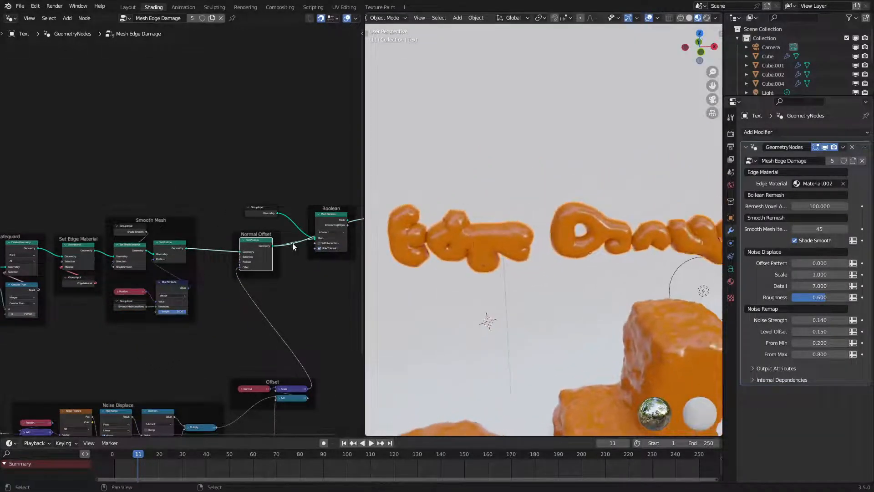
{"action": "left_click", "coordinate": [175, 255], "text": "ctrl+shift"}
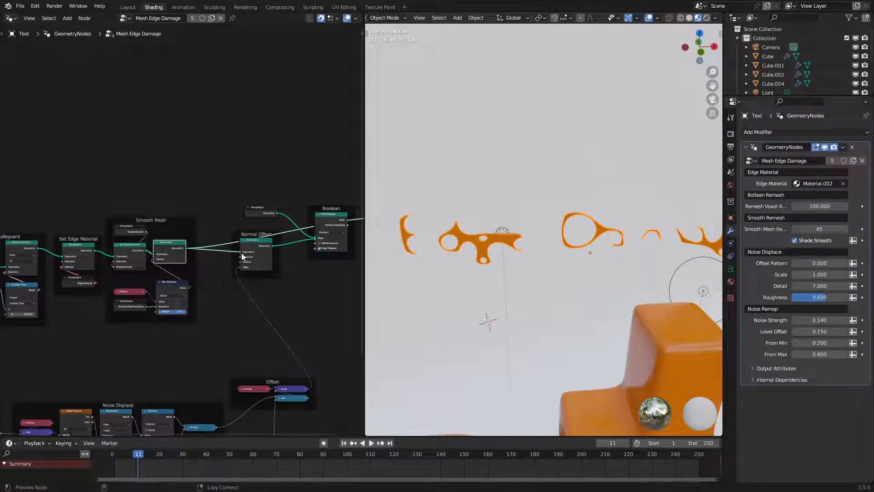
Step: Reset the text's smooth mesh iterations to 0 and compare the Boolean and Normal Offset node outputs in wireframe
{"action": "key", "text": "shift+z"}
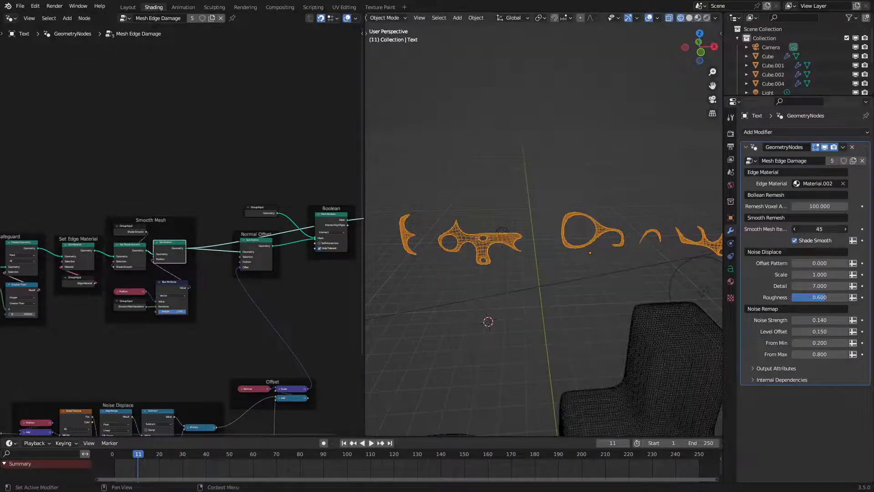
{"action": "key", "text": "BackSpace"}
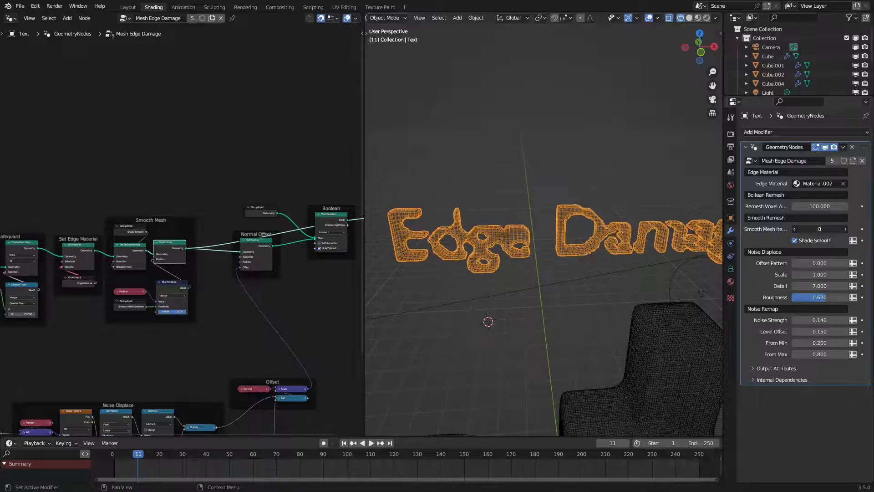
{"action": "middle_click_drag", "start_coordinate": [306, 225], "coordinate": [260, 236]}
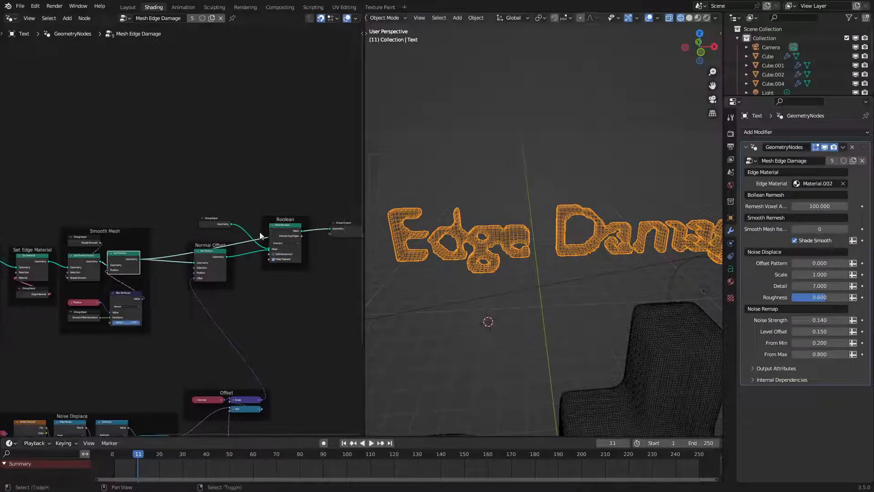
{"action": "left_click", "coordinate": [289, 231], "text": "ctrl+shift"}
{"action": "scroll", "coordinate": [241, 264], "scroll_direction": "up", "scroll_amount": 2}
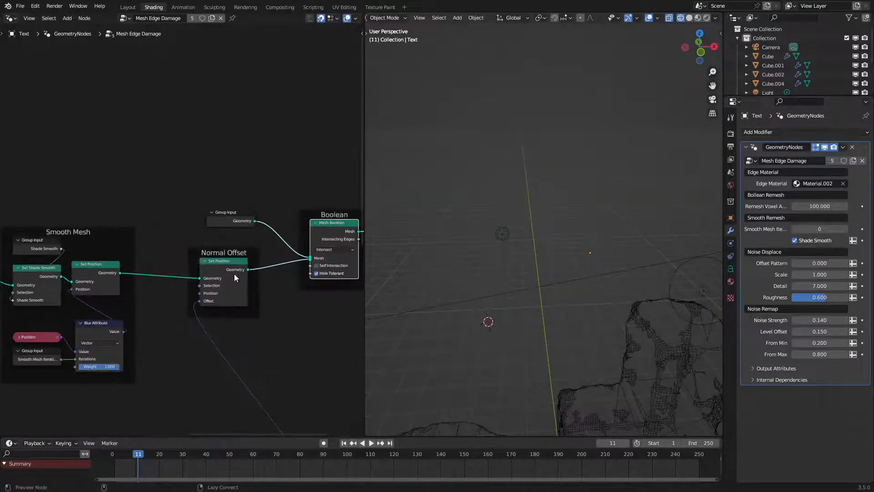
{"action": "left_click", "coordinate": [234, 274], "text": "ctrl+shift"}
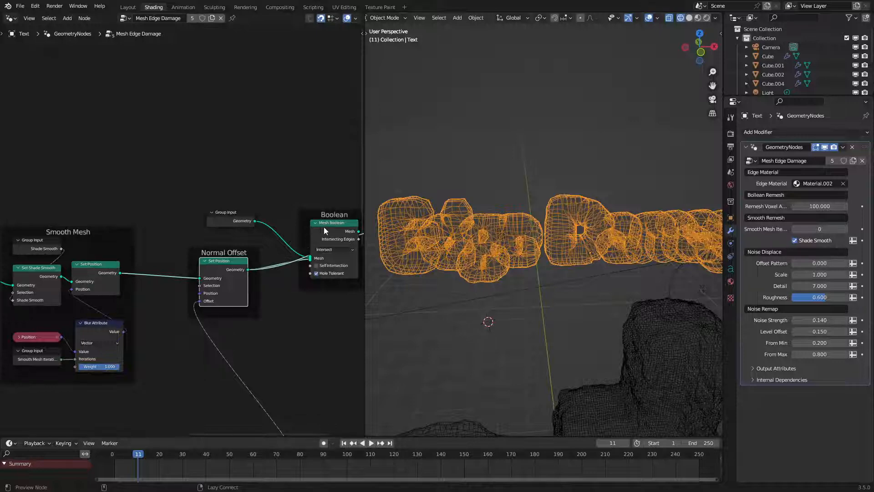
{"action": "scroll", "coordinate": [528, 232], "scroll_direction": "up", "scroll_amount": 4}
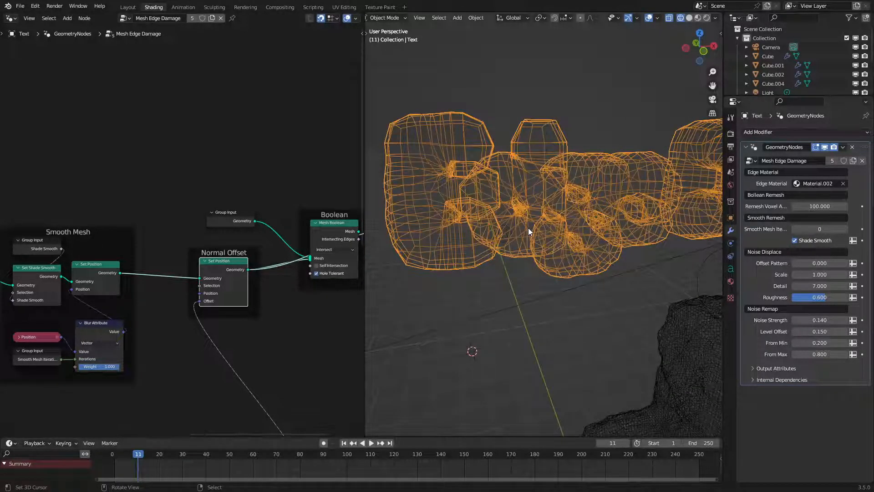
{"action": "left_click", "coordinate": [323, 228], "text": "ctrl+shift"}
Step: Set the text's Level Offset to 0.020 and show the viewport in Material Preview
{"action": "mouse_move", "coordinate": [819, 320]}
{"action": "left_mouse_down"}
{"action": "mouse_move", "coordinate": [836, 321]}
{"action": "mouse_move", "coordinate": [803, 333]}
{"action": "left_mouse_up"}
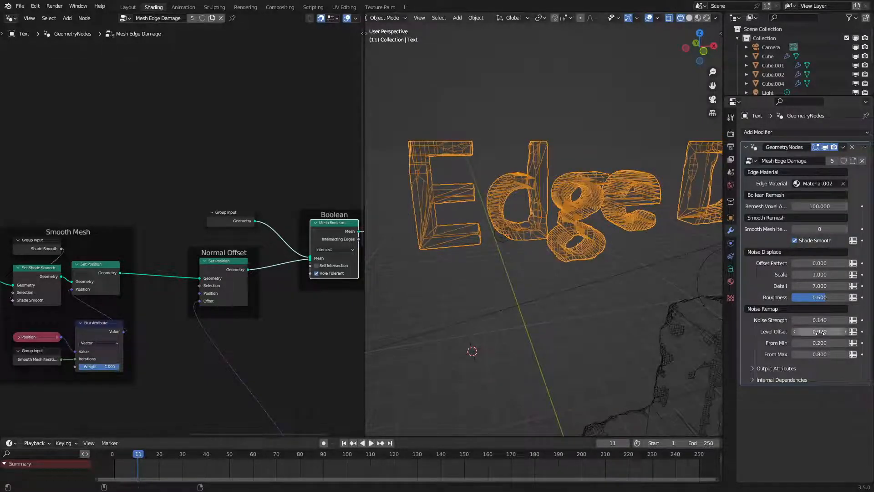
{"action": "key", "text": "z"}
{"action": "left_click", "coordinate": [495, 324]}
{"action": "middle_click_drag", "start_coordinate": [556, 236], "coordinate": [539, 292], "text": "shift"}
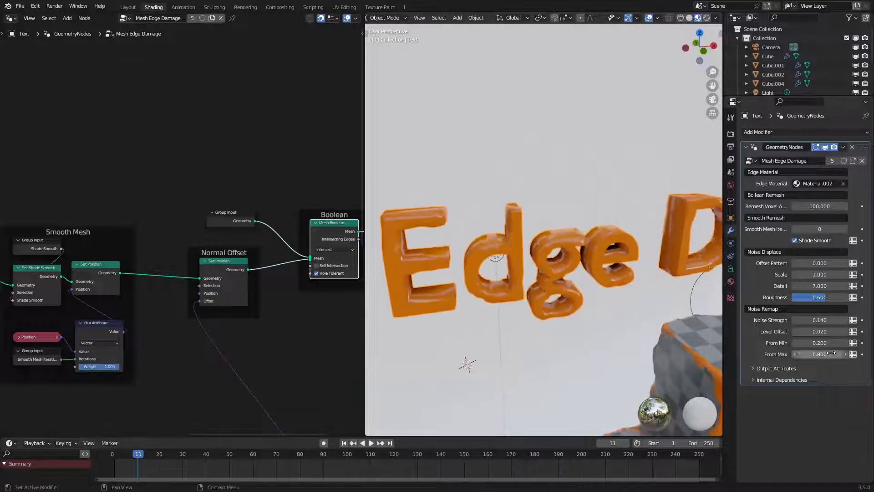
Step: Set the text's smooth mesh iterations to 3 and try other Noise Remap values
{"action": "left_click", "coordinate": [824, 229]}
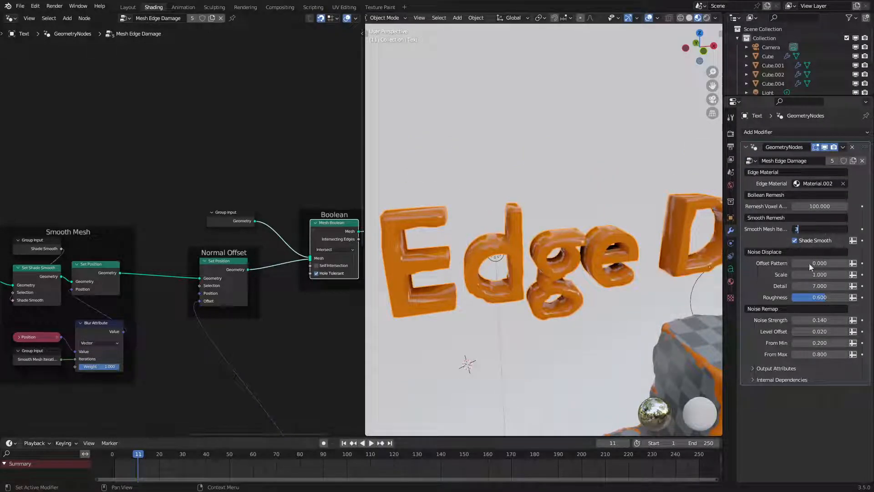
{"action": "type", "text": "3"}
{"action": "key", "text": "Return"}
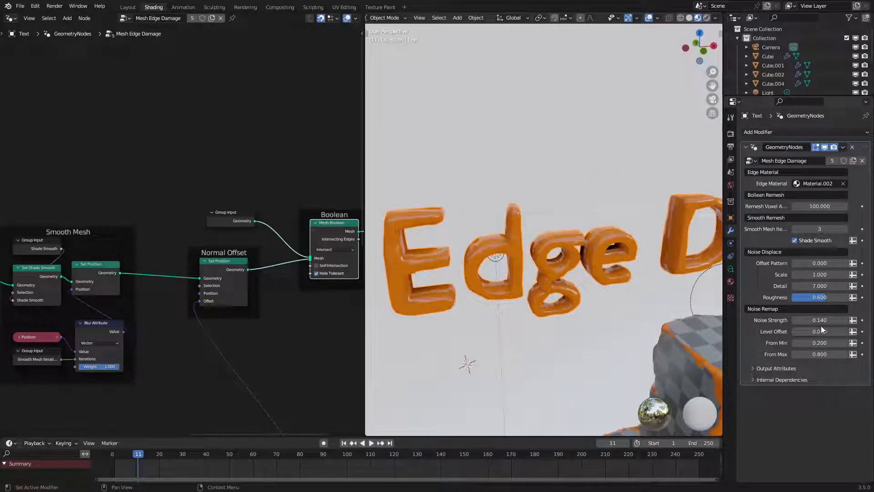
{"action": "mouse_move", "coordinate": [827, 321]}
{"action": "left_mouse_down"}
{"action": "mouse_move", "coordinate": [835, 333]}
{"action": "mouse_move", "coordinate": [817, 332]}
{"action": "left_mouse_up"}
Step: Assign the existing checker material named Material to the text as its surface material
{"action": "left_click", "coordinate": [730, 282]}
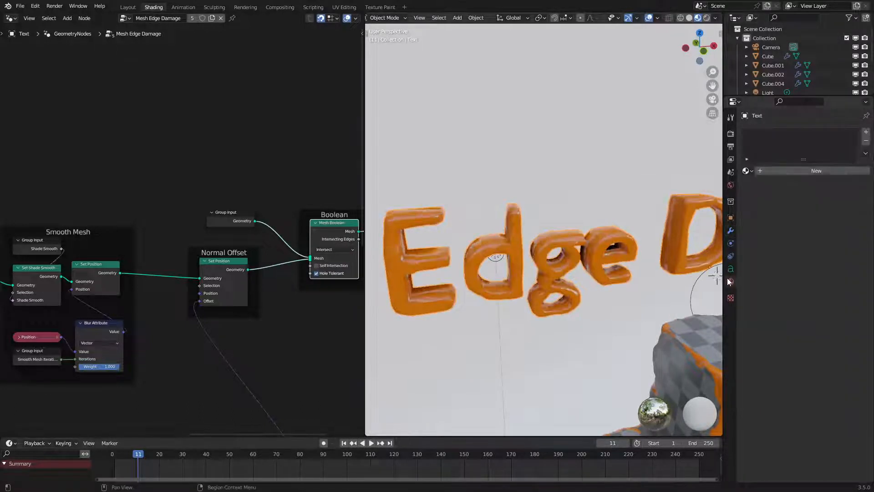
{"action": "left_click", "coordinate": [748, 171]}
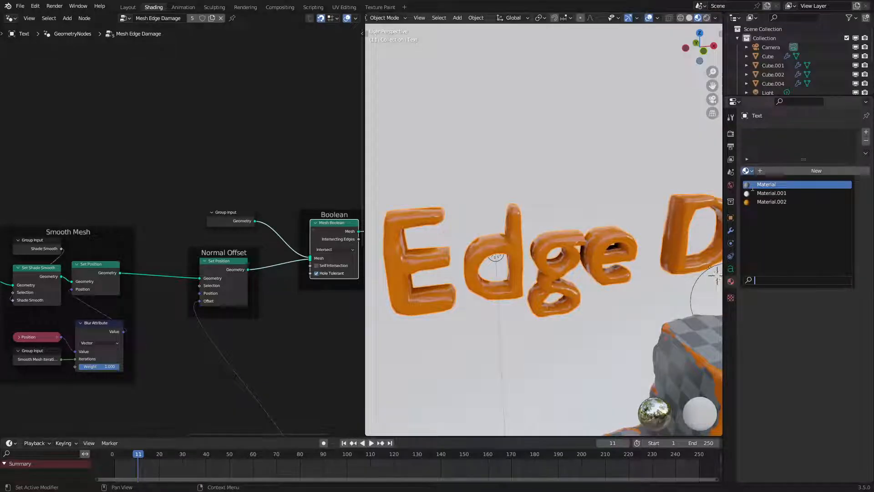
{"action": "scroll", "coordinate": [623, 294], "scroll_direction": "down", "scroll_amount": 3}
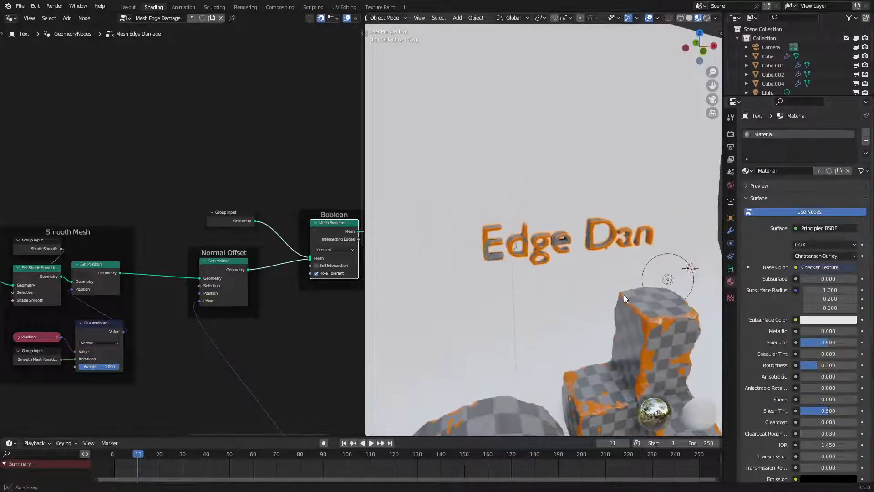
{"action": "middle_click_drag", "start_coordinate": [623, 294], "coordinate": [607, 290]}
{"action": "scroll", "coordinate": [606, 291], "scroll_direction": "up", "scroll_amount": 2}
{"action": "scroll", "coordinate": [606, 293], "scroll_direction": "up", "scroll_amount": 2}
Step: Set the Remesh Voxel value of the text's Mesh Edge Damage modifier to 200
{"action": "left_click", "coordinate": [731, 230]}
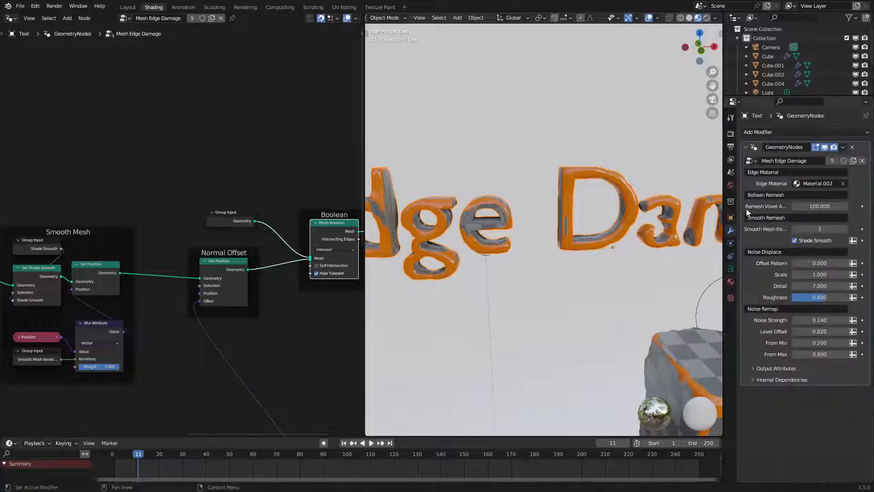
{"action": "left_click", "coordinate": [817, 206]}
{"action": "key", "text": "Delete"}
{"action": "type", "text": "2"}
{"action": "key", "text": "Return"}
{"action": "scroll", "coordinate": [526, 287], "scroll_direction": "down", "scroll_amount": 4}
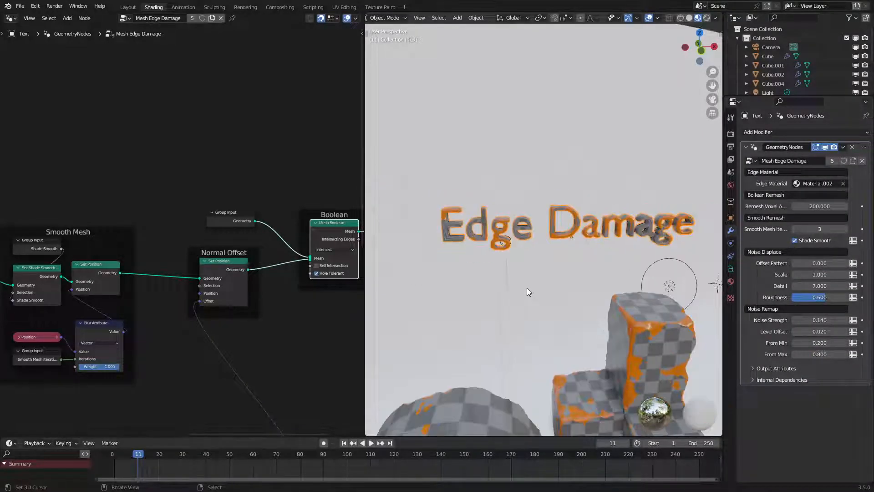
Step: Delete the "Edge Damage" text object from the scene
{"action": "middle_click_drag", "start_coordinate": [527, 288], "coordinate": [556, 319]}
{"action": "left_click", "coordinate": [516, 282]}
{"action": "left_click", "coordinate": [565, 332]}
{"action": "key", "text": "Delete"}
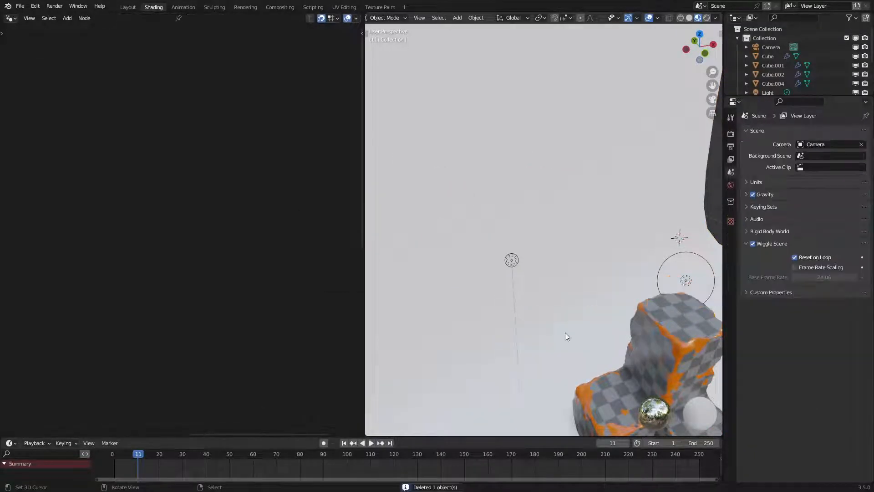
Step: Return to the camera view, fit its frame to the viewport and switch to Rendered shading
{"action": "key", "text": "KP_0"}
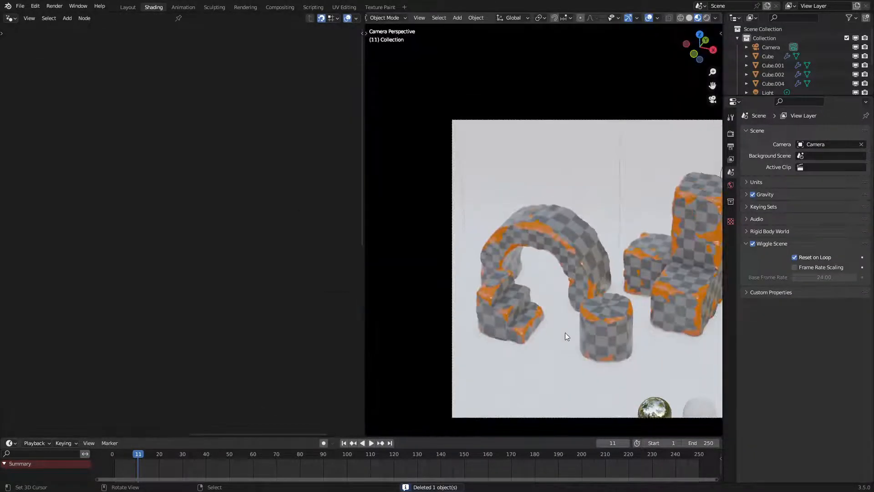
{"action": "key", "text": "Home"}
{"action": "key", "text": "z"}
{"action": "left_click", "coordinate": [610, 333]}
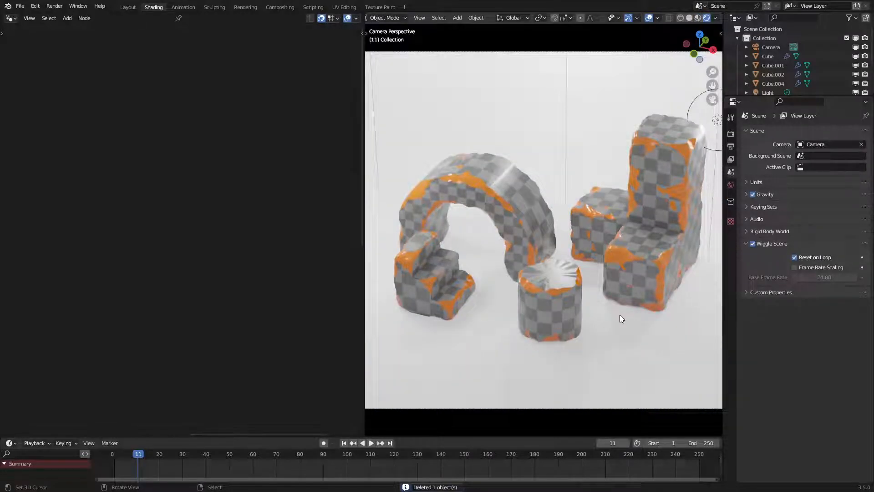
Step: Select the backdrop plane and display its Material.001 nodes in the Shader Editor
{"action": "left_click", "coordinate": [620, 315]}
{"action": "left_click", "coordinate": [10, 17]}
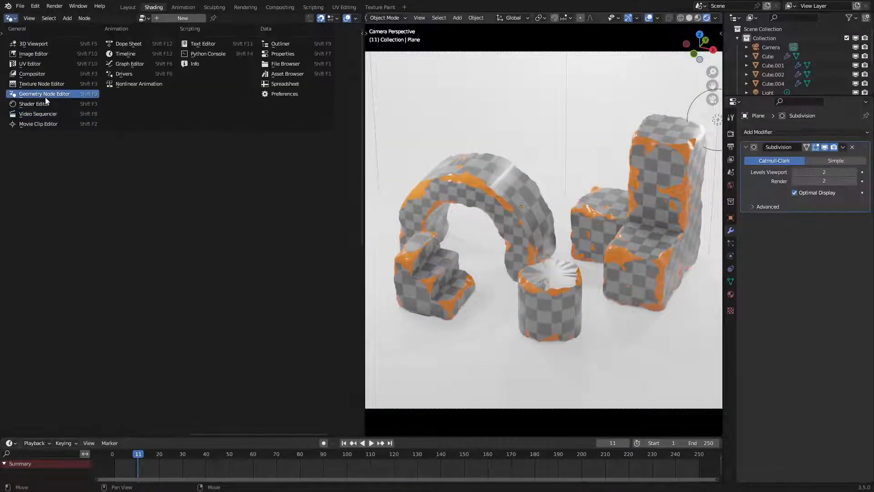
{"action": "left_click", "coordinate": [47, 102]}
{"action": "key", "text": "Home"}
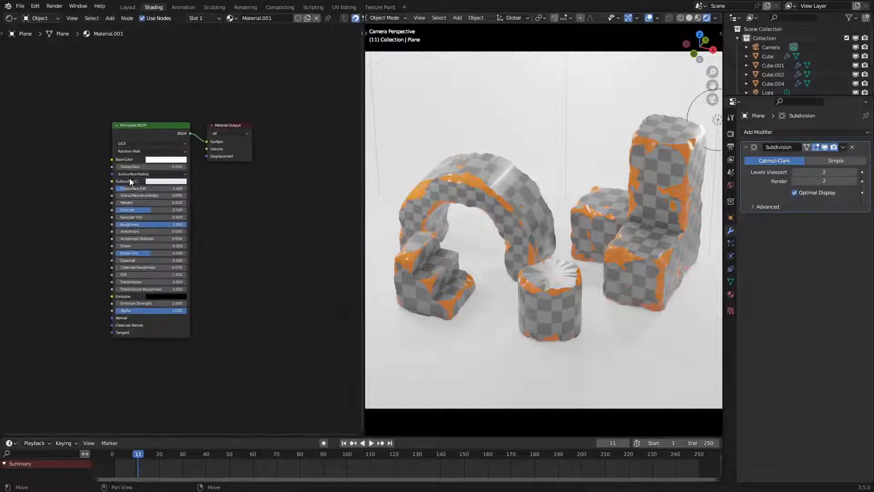
Step: Paste the copied floor plane into the scene outside the camera view
{"action": "scroll", "coordinate": [496, 213], "scroll_direction": "down", "scroll_amount": 1}
{"action": "scroll", "coordinate": [496, 213], "scroll_direction": "up", "scroll_amount": 1}
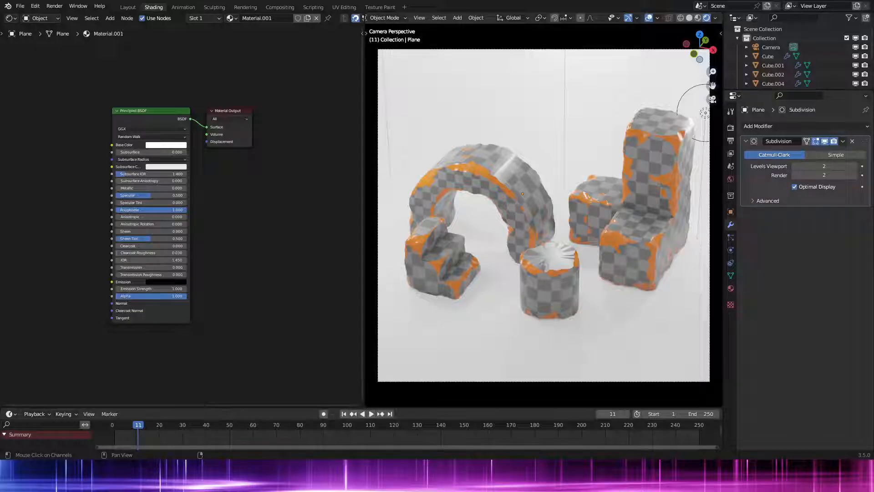
{"action": "key", "text": "KP_0"}
{"action": "key", "text": "ctrl+v"}
{"action": "scroll", "coordinate": [570, 246], "scroll_direction": "up", "scroll_amount": 2}
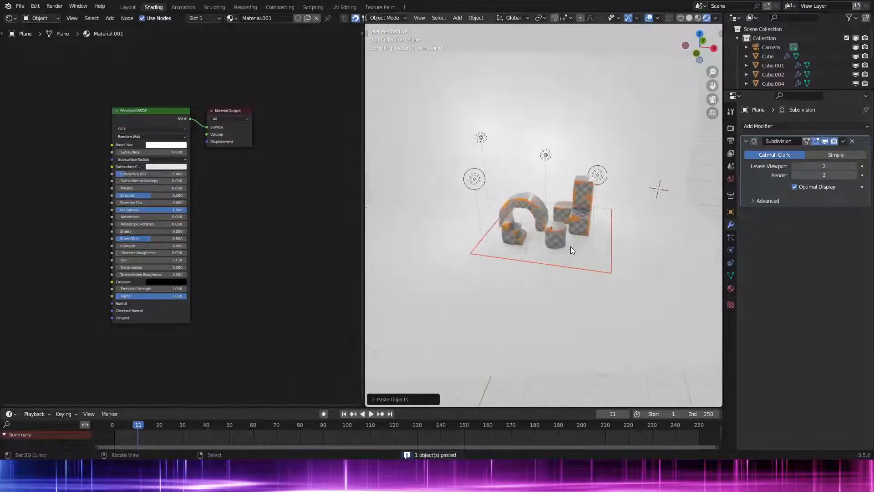
Step: Assign the Grid Floor material to the backdrop plane in place of Material.001
{"action": "key", "text": "ctrl+z"}
{"action": "left_click", "coordinate": [731, 288]}
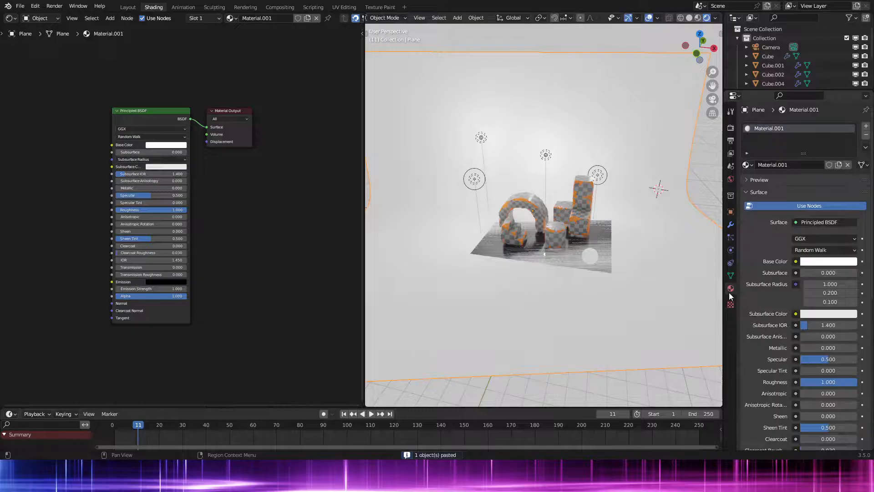
{"action": "left_click", "coordinate": [747, 165]}
{"action": "left_click", "coordinate": [769, 178]}
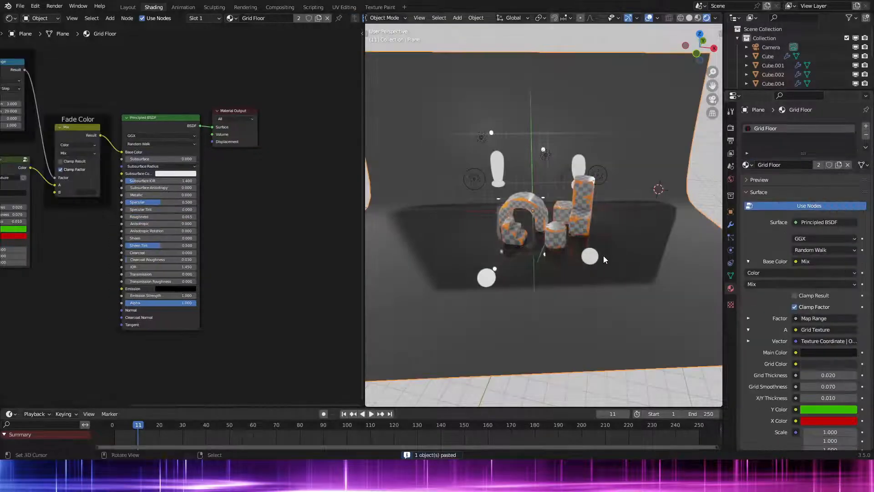
Step: Move the backdrop plane freehand along the Y axis and check it through the camera
{"action": "right_click", "coordinate": [605, 235]}
{"action": "key", "text": "g"}
{"action": "key", "text": "y"}
{"action": "left_click", "coordinate": [588, 295]}
{"action": "key", "text": "KP_0"}
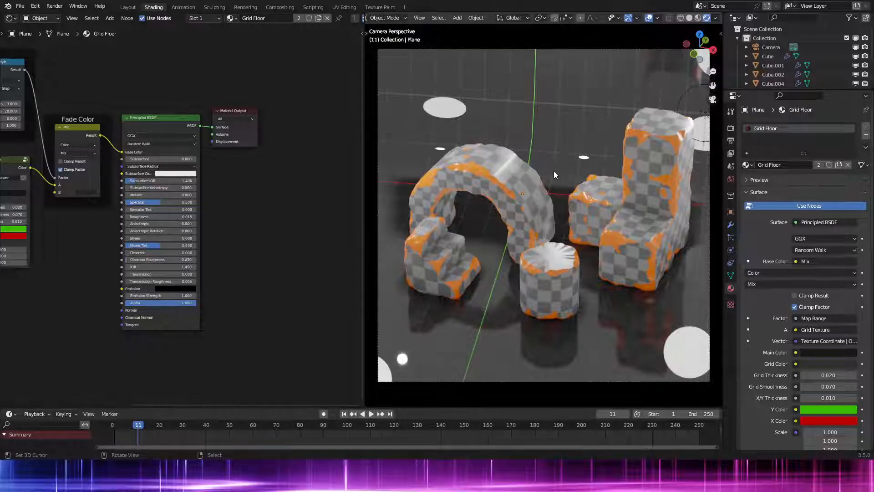
Step: Set the backdrop plane's Z rotation to 0° and clear its location
{"action": "key", "text": "KP_7"}
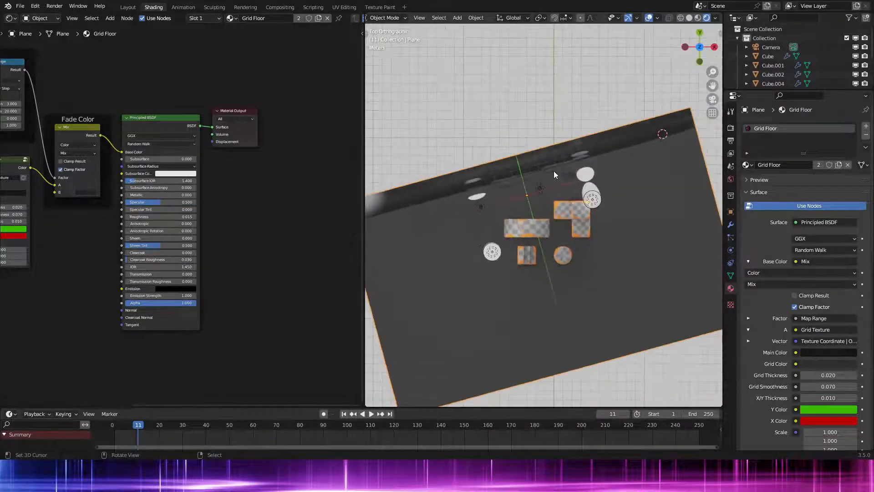
{"action": "left_click", "coordinate": [731, 225]}
{"action": "left_click", "coordinate": [731, 212]}
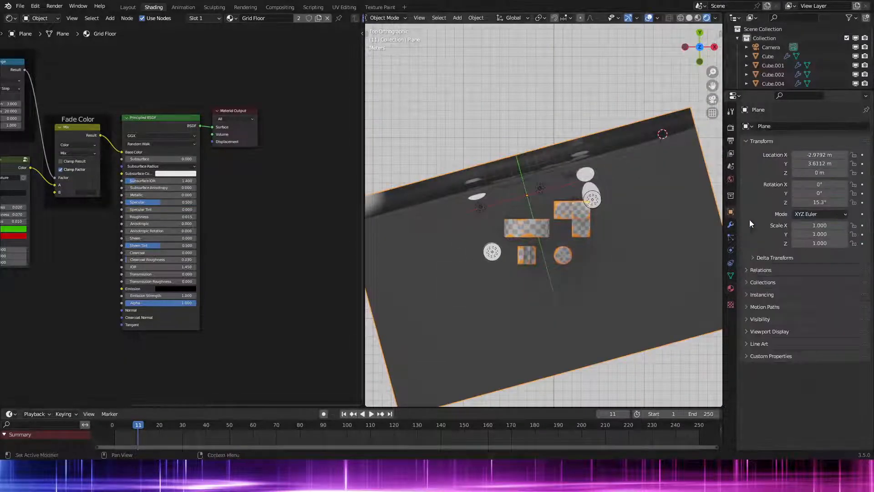
{"action": "left_click", "coordinate": [819, 202]}
{"action": "type", "text": "0"}
{"action": "key", "text": "Return"}
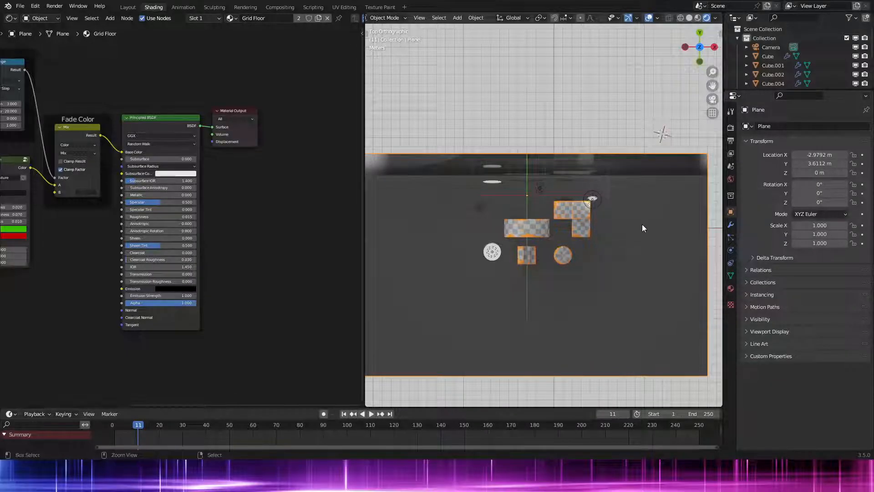
{"action": "key", "text": "alt+g"}
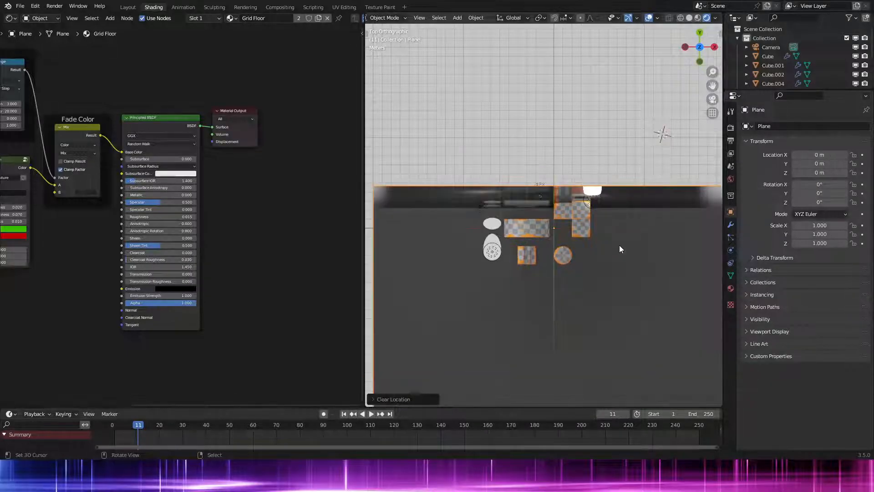
Step: Move the backdrop plane 5 m along global Y in camera view and apply its location
{"action": "key", "text": "KP_0"}
{"action": "key", "text": "g"}
{"action": "key", "text": "y"}
{"action": "key", "text": "5"}
{"action": "key", "text": "Return"}
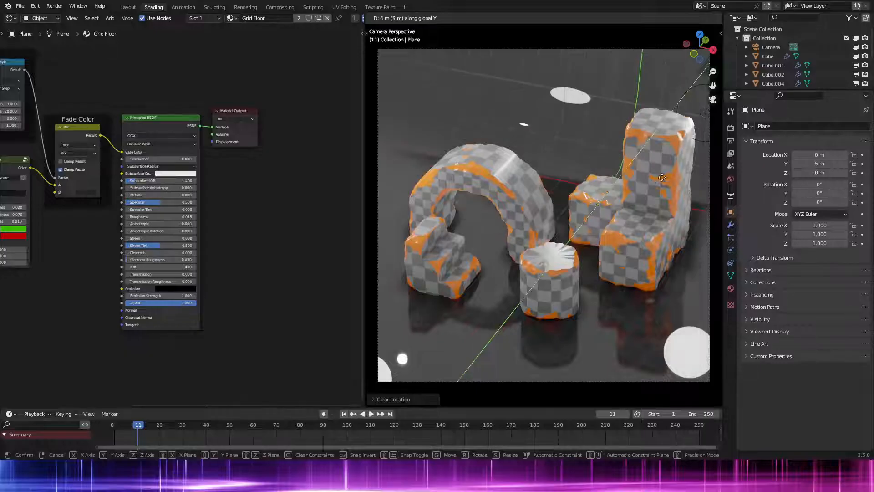
{"action": "middle_click_drag", "start_coordinate": [576, 251], "coordinate": [561, 267], "text": "shift"}
{"action": "key", "text": "ctrl+a"}
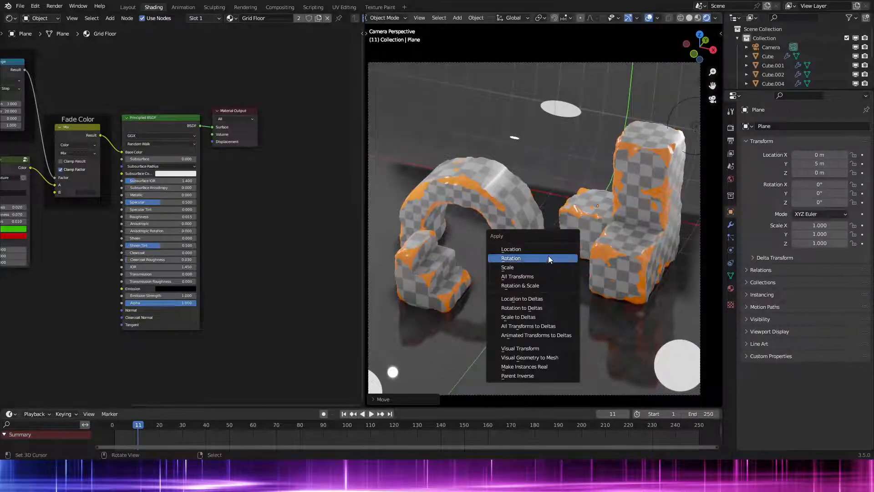
{"action": "left_click", "coordinate": [545, 248]}
Step: Rotate the backdrop plane 10° about global Z and set the Grid Floor material's Roughness to 0.800
{"action": "key", "text": "r"}
{"action": "key", "text": "z"}
{"action": "key", "text": "1"}
{"action": "key", "text": "0"}
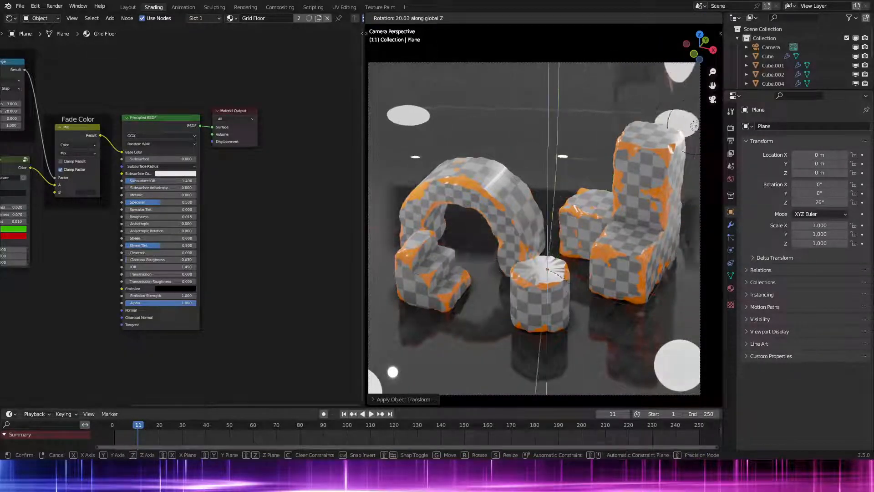
{"action": "key", "text": "Return"}
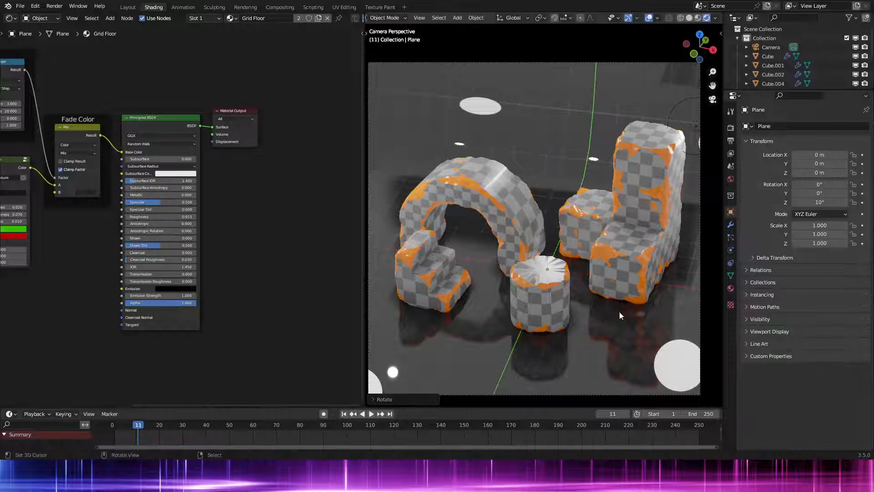
{"action": "left_click_drag", "start_coordinate": [146, 216], "coordinate": [182, 216]}
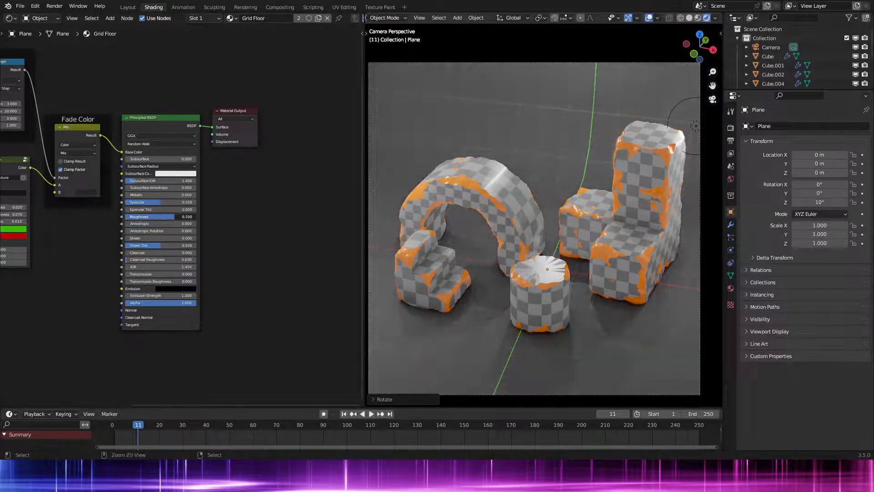
{"action": "scroll", "coordinate": [504, 260], "scroll_direction": "down", "scroll_amount": 2}
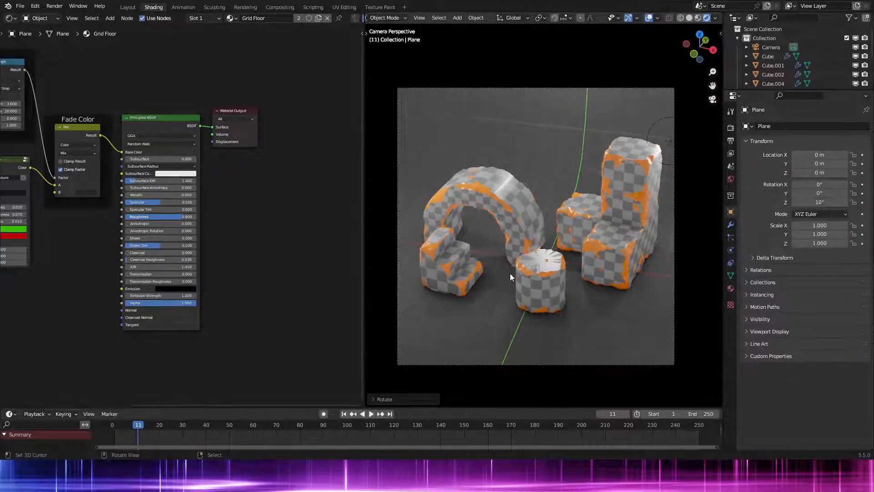
Step: Delete the pasted floor plane and return to the camera view
{"action": "key", "text": "KP_0"}
{"action": "left_click", "coordinate": [537, 297]}
{"action": "key", "text": "Delete"}
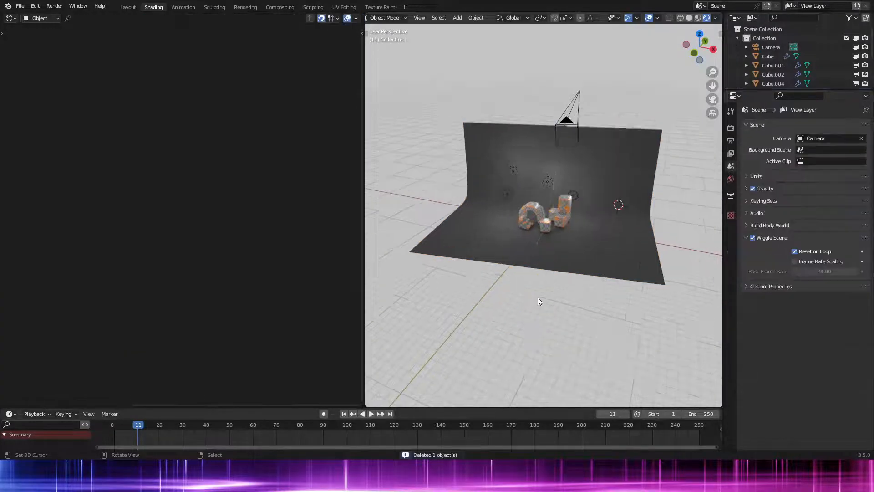
{"action": "key", "text": "KP_0"}
Step: Select the camera and shift it slightly sideways to reframe the blocks
{"action": "right_click", "coordinate": [620, 323]}
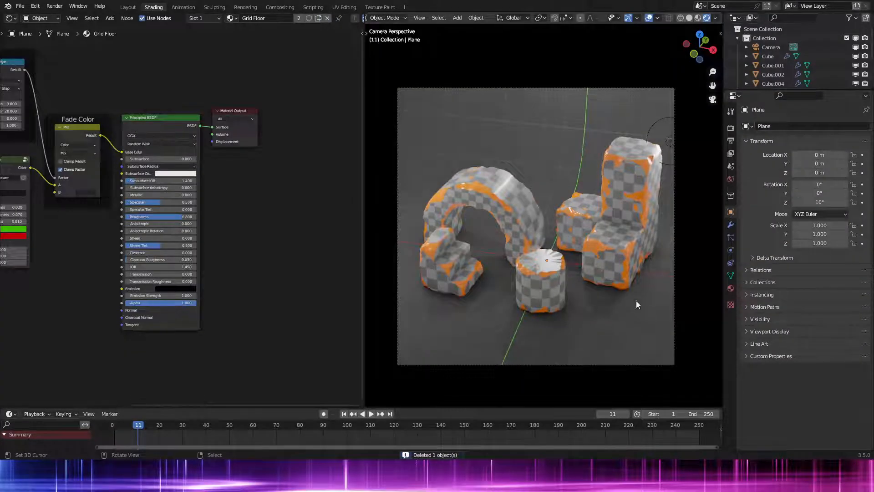
{"action": "right_click", "coordinate": [631, 364]}
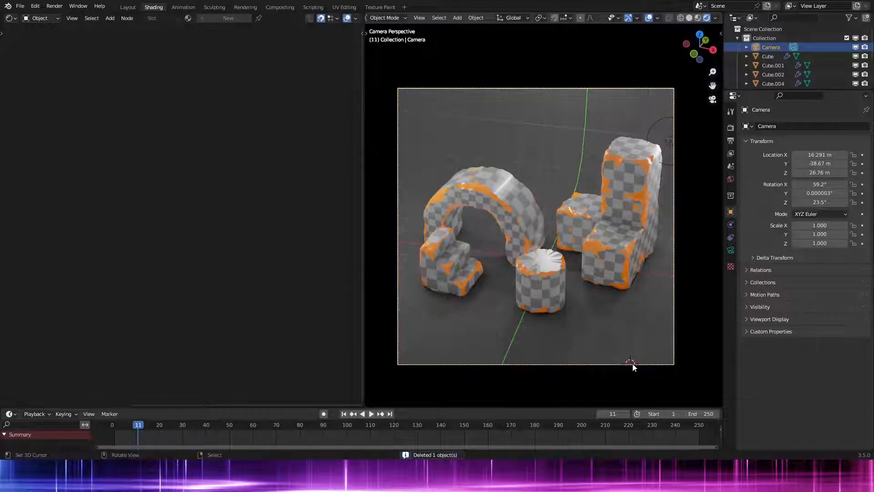
{"action": "key", "text": "g"}
{"action": "left_click", "coordinate": [683, 363]}
Step: Select the backdrop plane and bring its Grid Texture node into view in the Shader Editor
{"action": "right_click", "coordinate": [627, 318]}
{"action": "scroll", "coordinate": [101, 164], "scroll_direction": "up", "scroll_amount": 5}
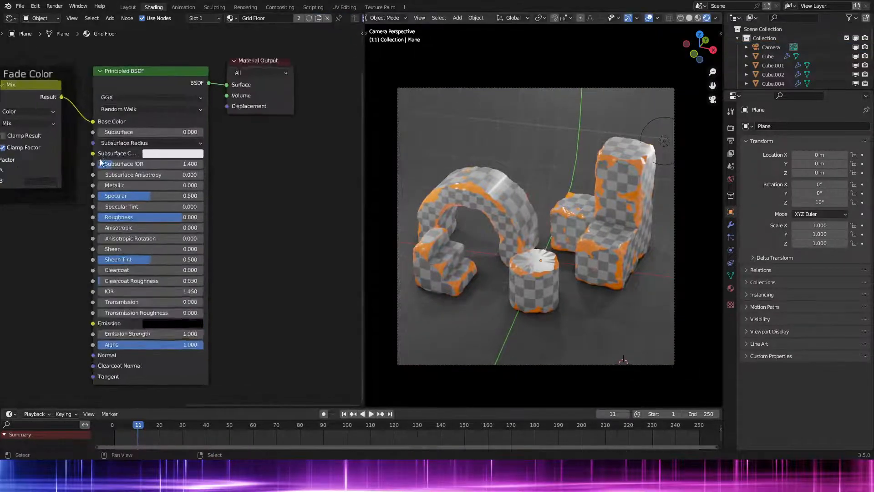
{"action": "middle_click_drag", "start_coordinate": [101, 164], "coordinate": [234, 258]}
{"action": "middle_click_drag", "start_coordinate": [98, 288], "coordinate": [205, 274]}
{"action": "scroll", "coordinate": [239, 272], "scroll_direction": "up", "scroll_amount": 1}
{"action": "left_click", "coordinate": [163, 285]}
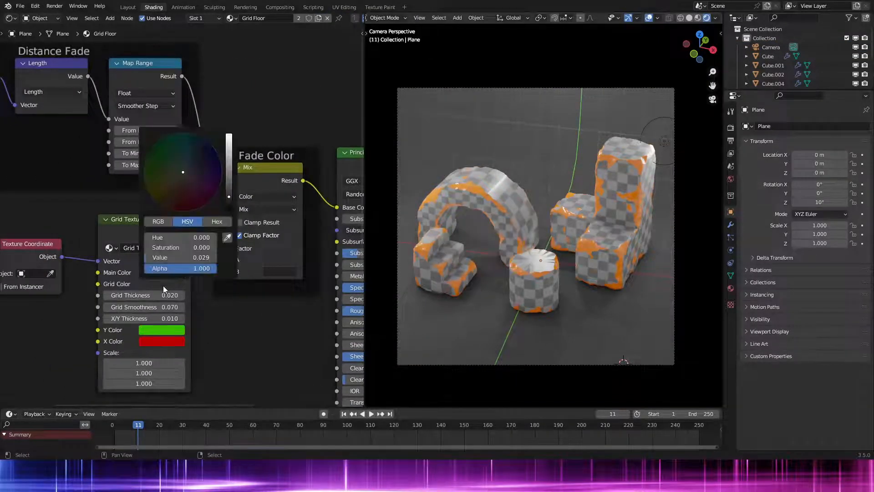
{"action": "scroll", "coordinate": [160, 179], "scroll_direction": "up", "scroll_amount": 4}
{"action": "key", "text": "Escape"}
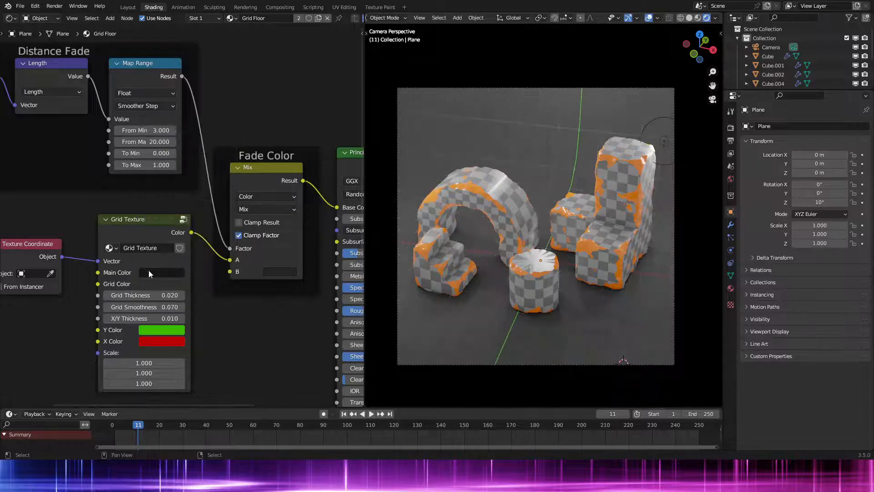
Step: Brighten the Grid Texture node's Main Color to Value 0.760 and its Grid Color to Value 0.501
{"action": "left_click", "coordinate": [148, 271]}
{"action": "scroll", "coordinate": [164, 180], "scroll_direction": "up", "scroll_amount": 10}
{"action": "scroll", "coordinate": [164, 179], "scroll_direction": "up", "scroll_amount": 5}
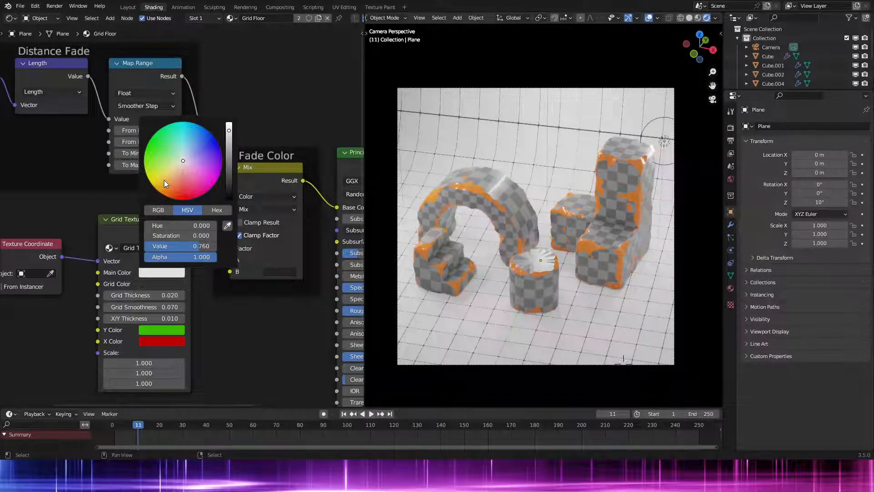
{"action": "left_click", "coordinate": [163, 284]}
{"action": "scroll", "coordinate": [168, 191], "scroll_direction": "up", "scroll_amount": 6}
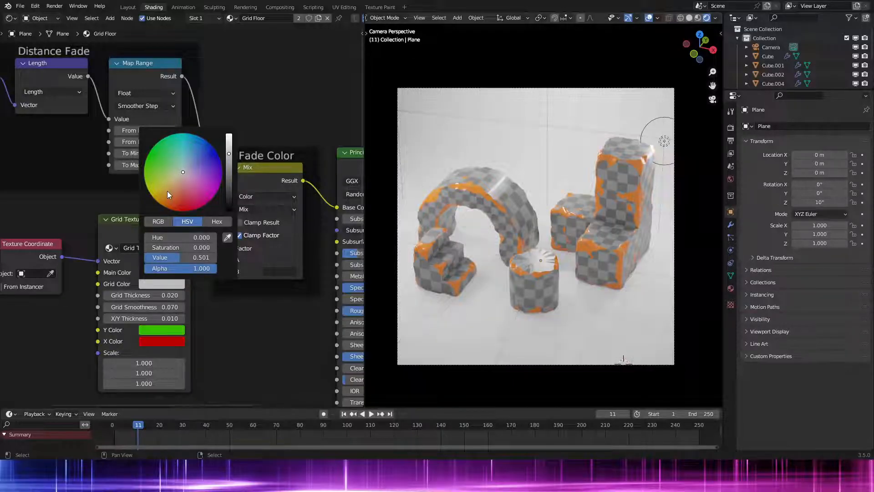
{"action": "scroll", "coordinate": [567, 246], "scroll_direction": "up", "scroll_amount": 4}
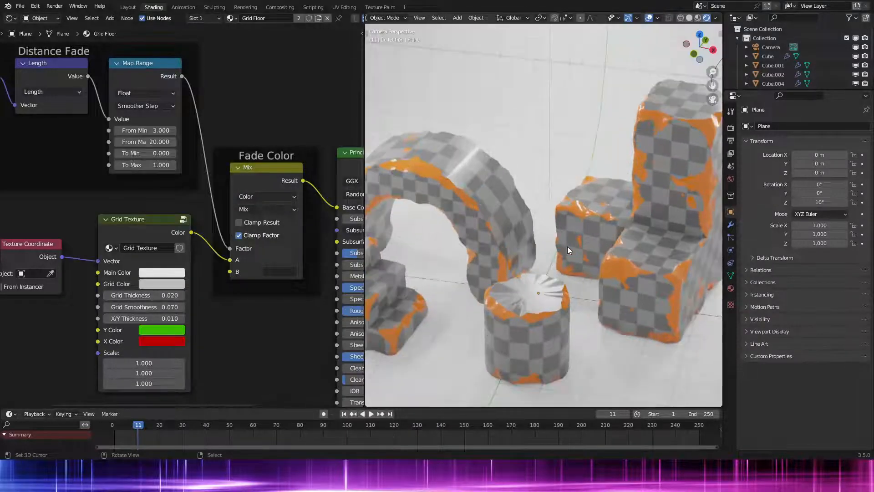
{"action": "scroll", "coordinate": [568, 247], "scroll_direction": "down", "scroll_amount": 4}
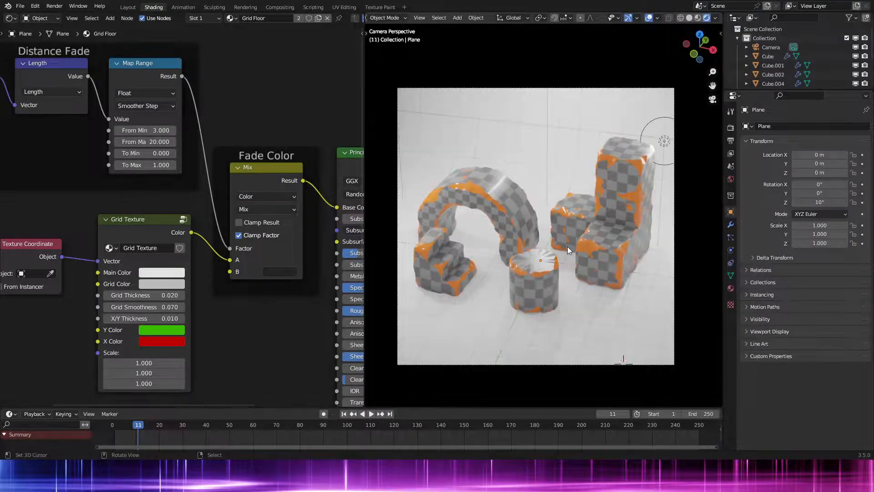
Step: Select all four block objects, scale them to 0.5 and apply their scale
{"action": "left_click", "coordinate": [596, 238]}
{"action": "left_click", "coordinate": [537, 277], "text": "shift"}
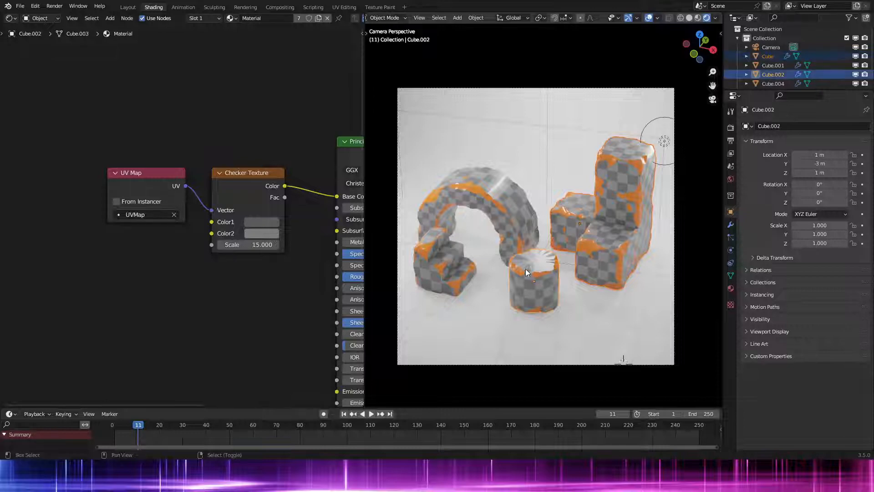
{"action": "left_click", "coordinate": [463, 248], "text": "shift"}
{"action": "left_click", "coordinate": [443, 274], "text": "shift"}
{"action": "key", "text": "s"}
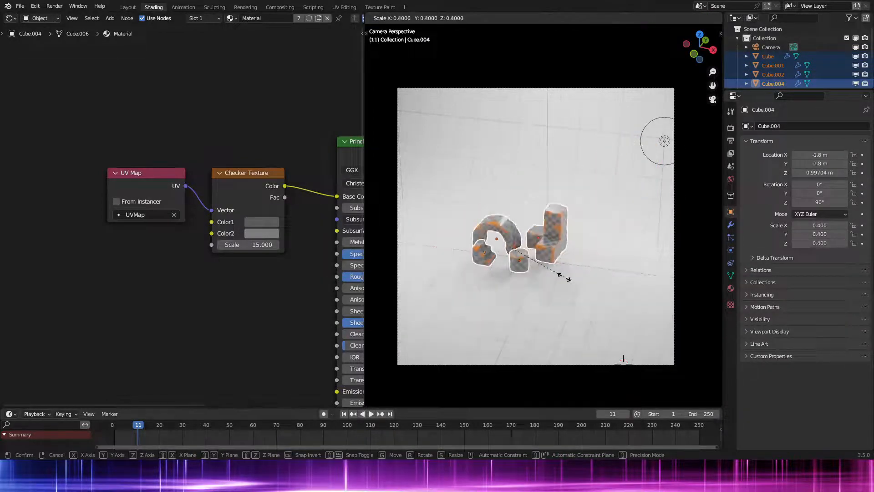
{"action": "left_click", "coordinate": [584, 275]}
{"action": "key", "text": "ctrl+a"}
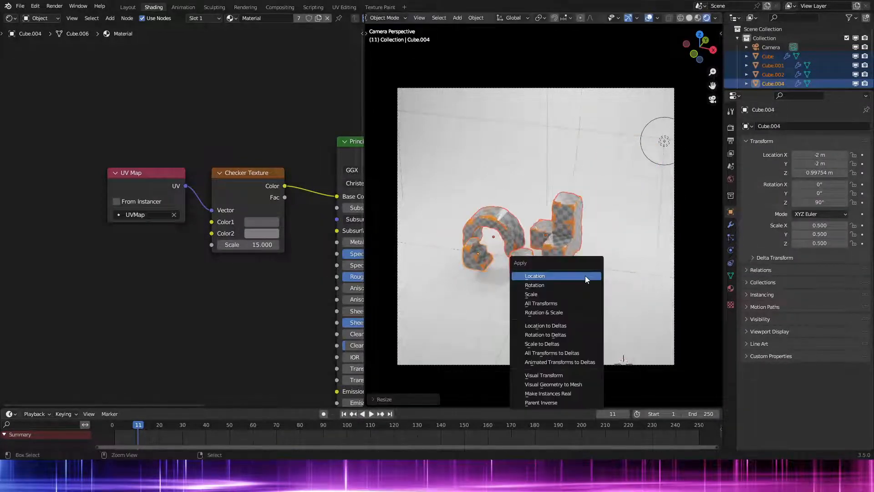
{"action": "left_click", "coordinate": [564, 293]}
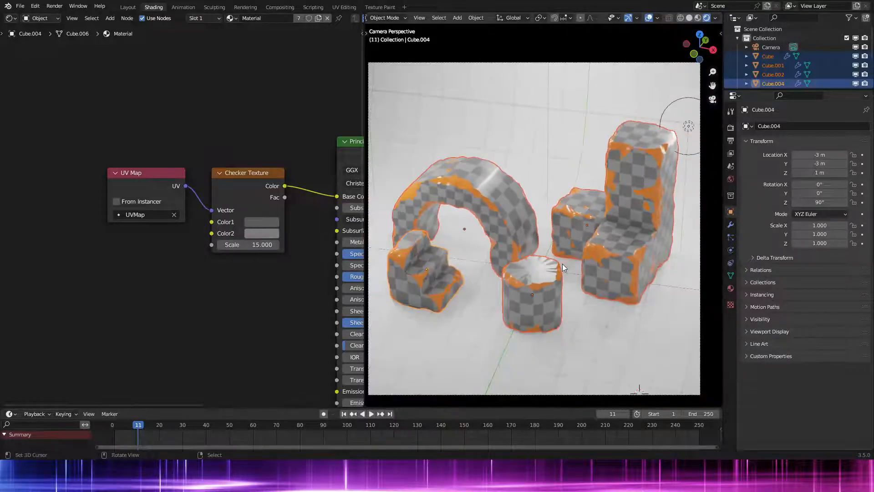
Step: Select the stair-shaped block and switch the viewport to Solid shading
{"action": "left_click", "coordinate": [611, 330]}
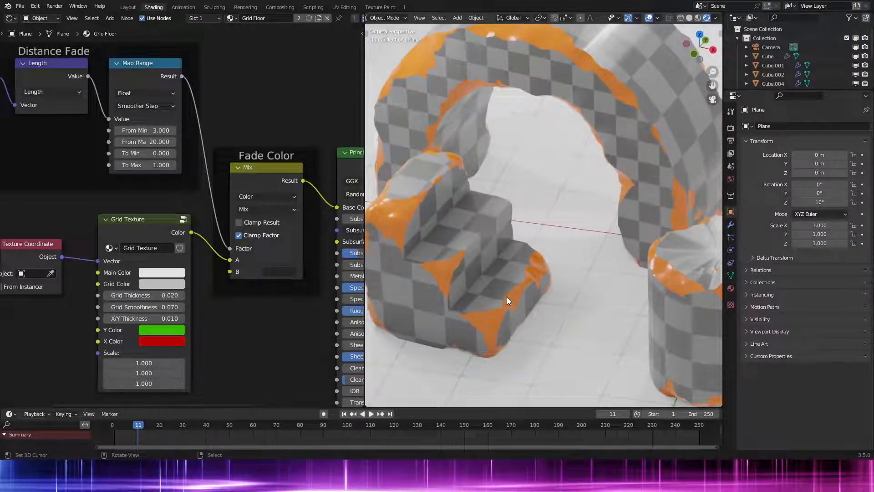
{"action": "left_click", "coordinate": [507, 297]}
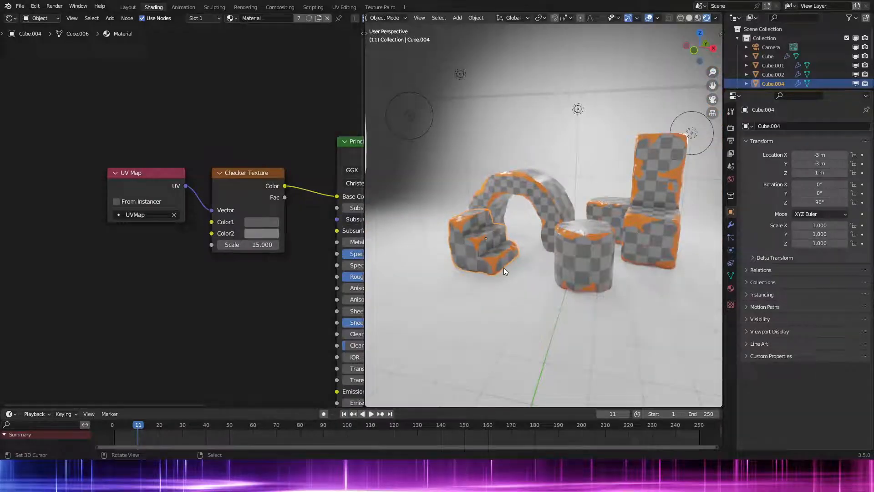
{"action": "key", "text": "z"}
{"action": "left_click", "coordinate": [574, 261]}
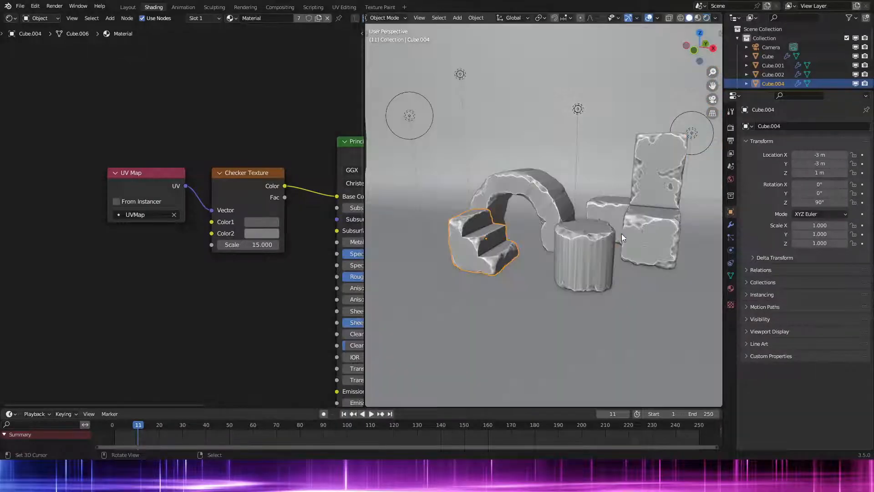
Step: Extend the selection to the cylinder, the tall block and the arch, keeping the stair block active
{"action": "left_click", "coordinate": [602, 237], "text": "shift"}
{"action": "left_click", "coordinate": [641, 212], "text": "shift"}
{"action": "left_click", "coordinate": [545, 191], "text": "shift"}
{"action": "left_click", "coordinate": [509, 234], "text": "shift"}
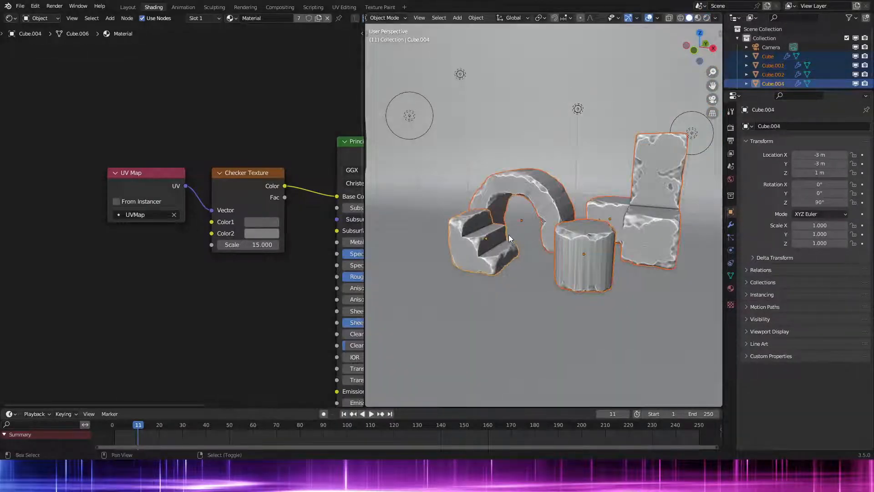
Step: Reset the 3D cursor's location to 0 m on the X, Y and Z axes
{"action": "left_click", "coordinate": [657, 18]}
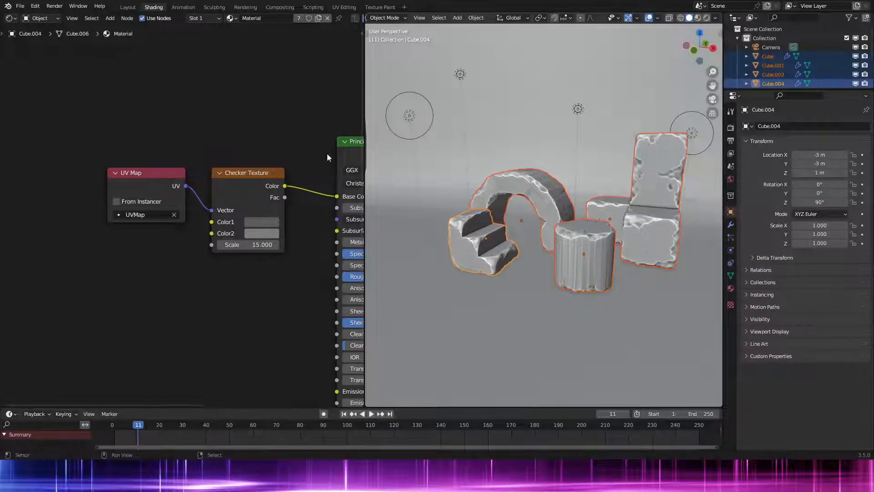
{"action": "key", "text": "n"}
{"action": "left_click_drag", "start_coordinate": [668, 182], "coordinate": [668, 200]}
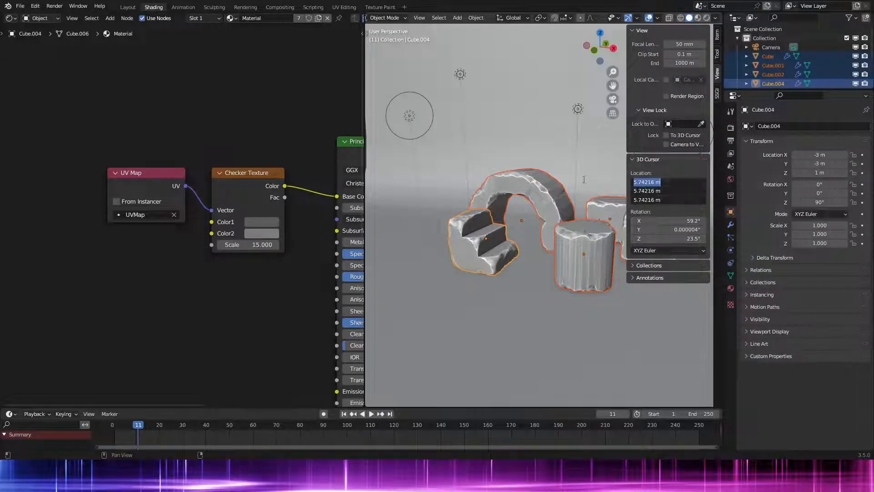
{"action": "type", "text": "0"}
{"action": "key", "text": "Return"}
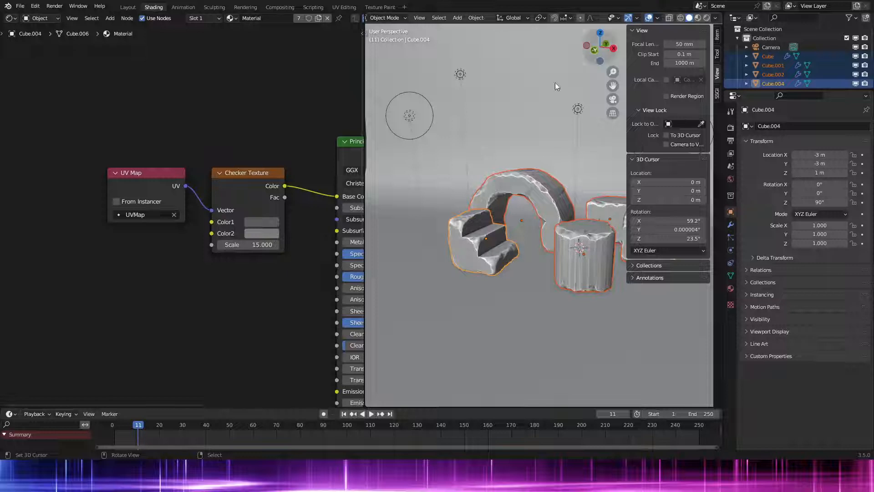
Step: Select every object in the scene and set the transform pivot point to 3D Cursor
{"action": "scroll", "coordinate": [537, 127], "scroll_direction": "down", "scroll_amount": 8}
{"action": "scroll", "coordinate": [553, 171], "scroll_direction": "up", "scroll_amount": 1}
{"action": "key", "text": "a"}
{"action": "middle_click_drag", "start_coordinate": [526, 146], "coordinate": [555, 193]}
{"action": "scroll", "coordinate": [553, 171], "scroll_direction": "down", "scroll_amount": 1}
{"action": "scroll", "coordinate": [555, 193], "scroll_direction": "up", "scroll_amount": 3}
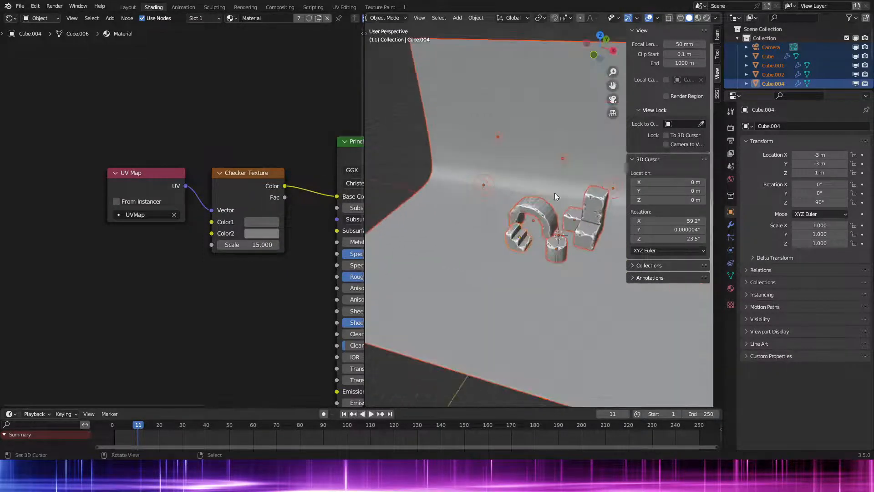
{"action": "left_click", "coordinate": [590, 18]}
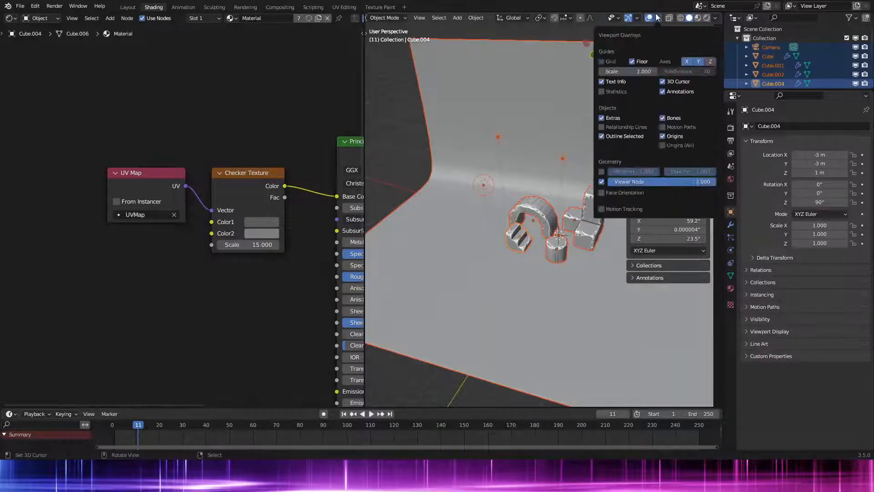
{"action": "mouse_move", "coordinate": [592, 17]}
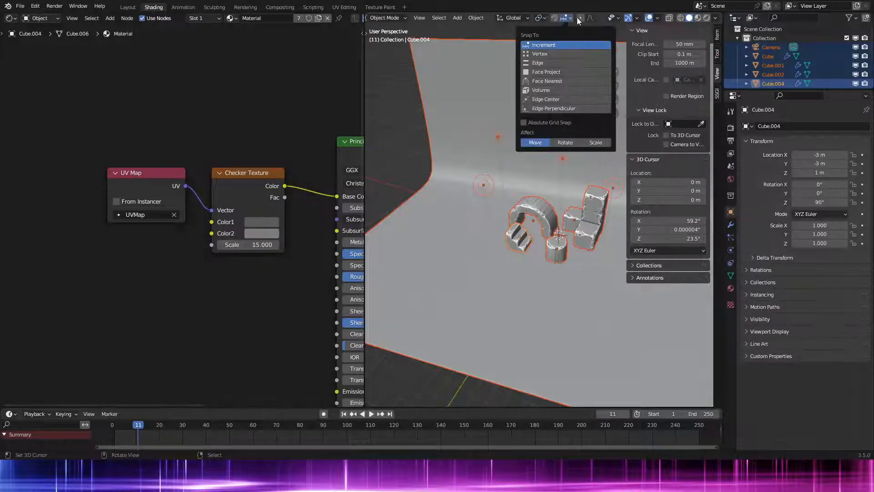
{"action": "left_click", "coordinate": [539, 20]}
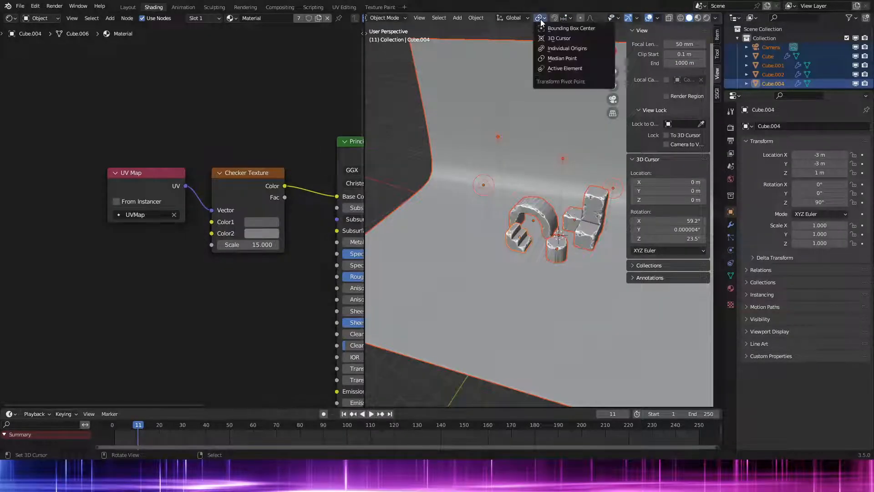
{"action": "left_click", "coordinate": [559, 39]}
Step: Scale the whole scene by 0.5 about the 3D cursor and preview it through the camera in Rendered shading
{"action": "type", "text": "s0.5"}
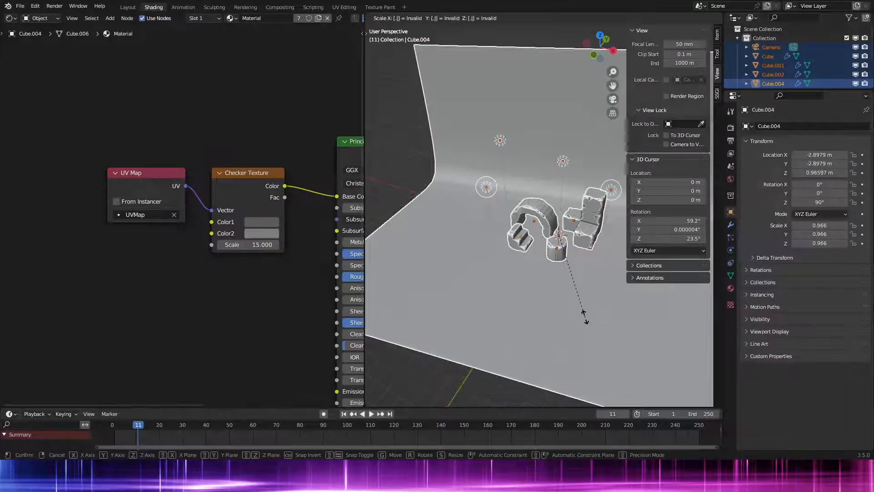
{"action": "key", "text": "Return"}
{"action": "key", "text": "KP_0"}
{"action": "key", "text": "n"}
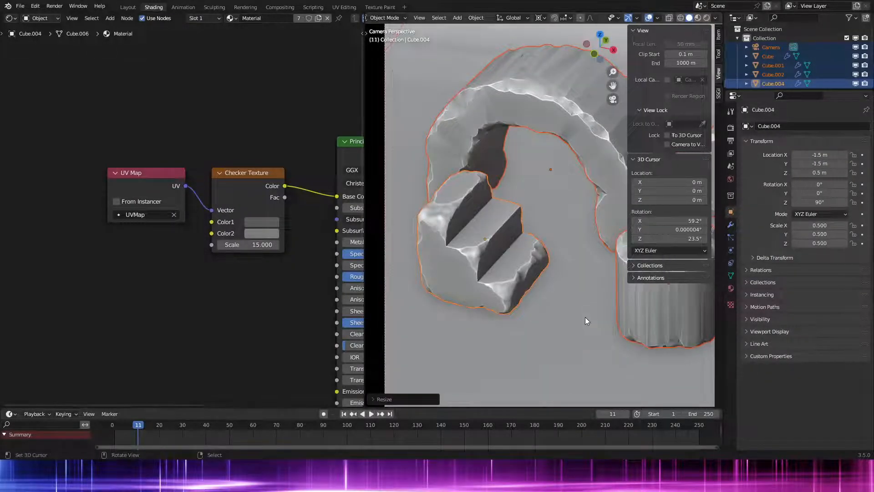
{"action": "scroll", "coordinate": [586, 317], "scroll_direction": "down", "scroll_amount": 5}
{"action": "middle_click_drag", "start_coordinate": [610, 255], "coordinate": [573, 263], "text": "shift"}
{"action": "scroll", "coordinate": [578, 274], "scroll_direction": "up", "scroll_amount": 2}
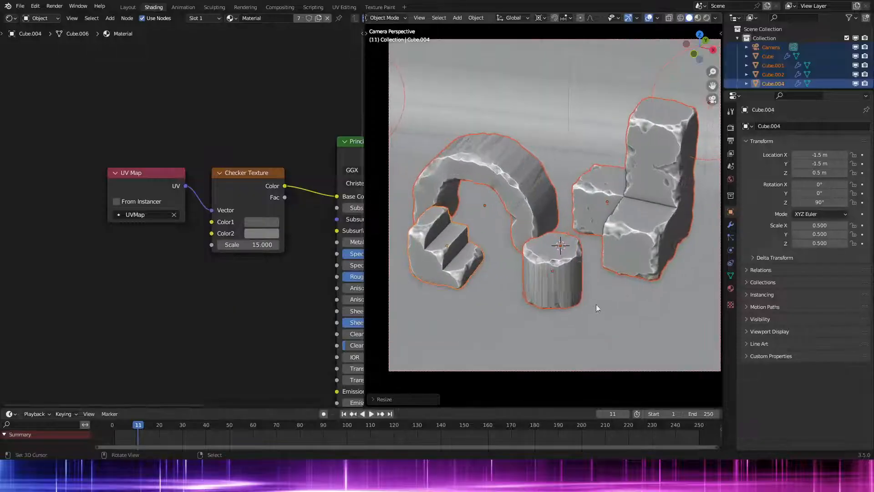
{"action": "key", "text": "z"}
{"action": "left_click", "coordinate": [608, 226]}
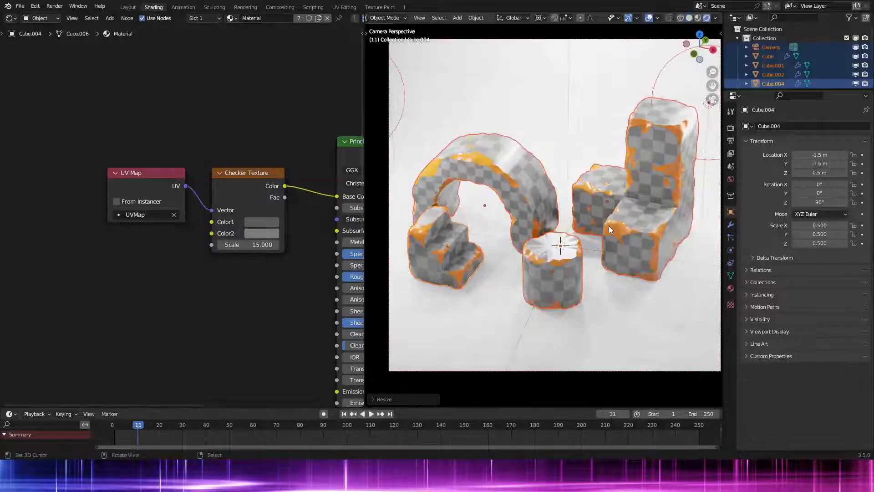
Step: Apply the scale of the backdrop plane and of the tall block individually
{"action": "key", "text": "ctrl+a"}
{"action": "left_click", "coordinate": [622, 247]}
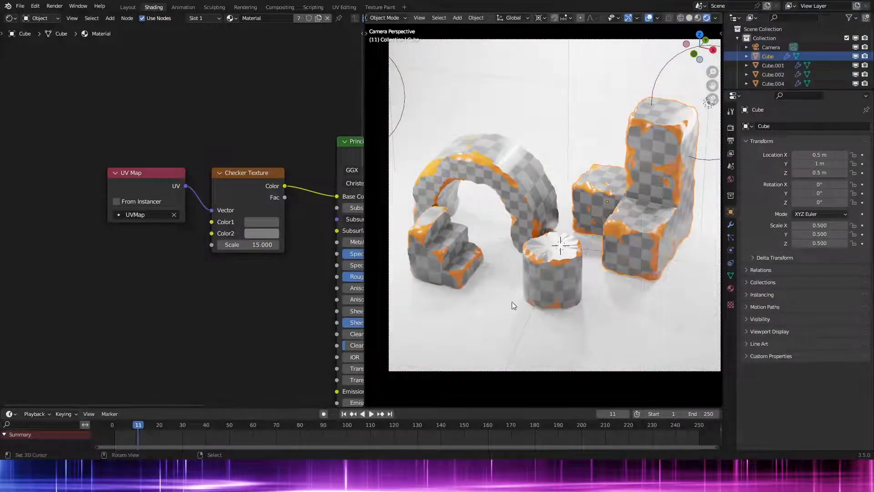
{"action": "left_click", "coordinate": [527, 308]}
{"action": "key", "text": "ctrl+a"}
{"action": "left_click", "coordinate": [517, 308]}
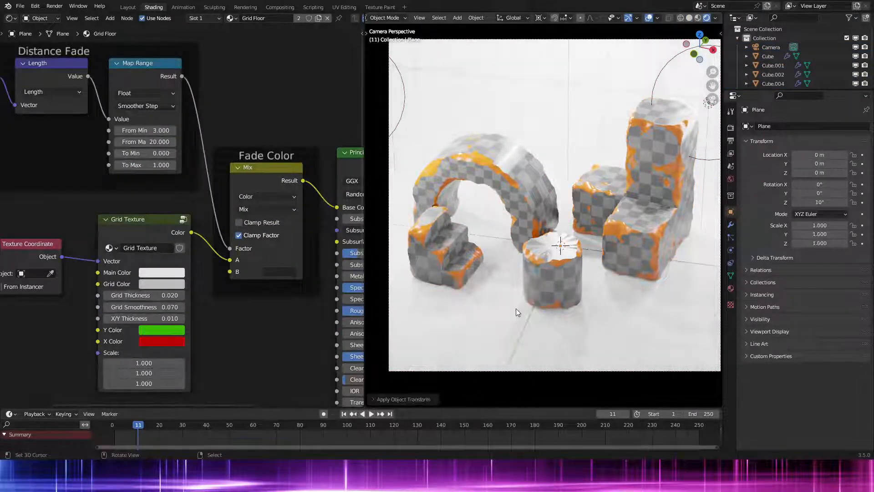
{"action": "left_click", "coordinate": [661, 217]}
{"action": "key", "text": "ctrl+a"}
{"action": "left_click", "coordinate": [661, 217]}
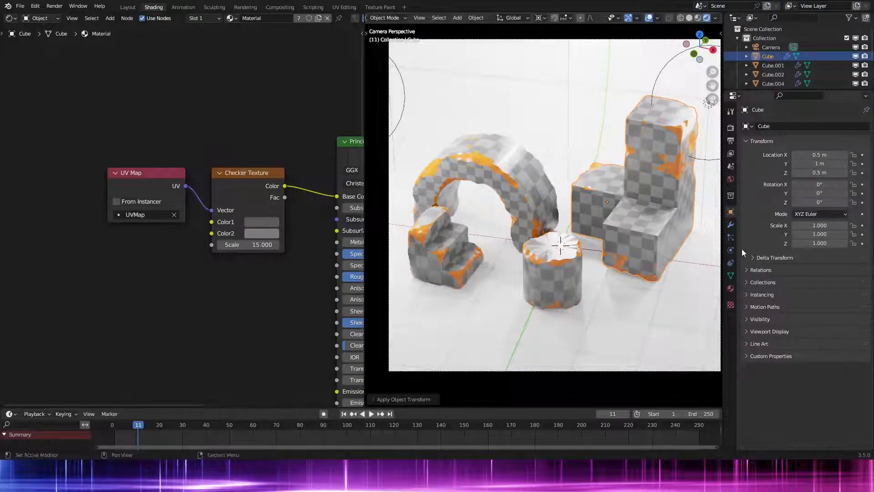
Step: Set the Level Offset in the tall block's Mesh Edge Damage modifier to 0.05
{"action": "left_click", "coordinate": [731, 224]}
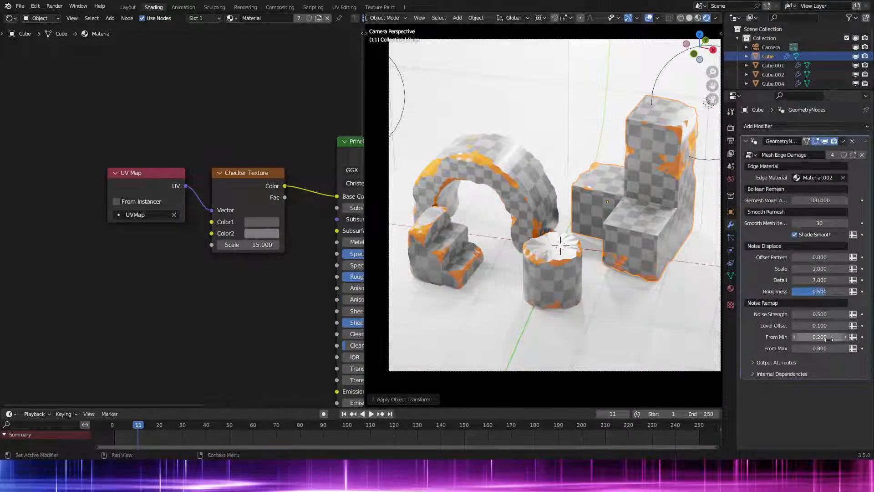
{"action": "left_click", "coordinate": [822, 324]}
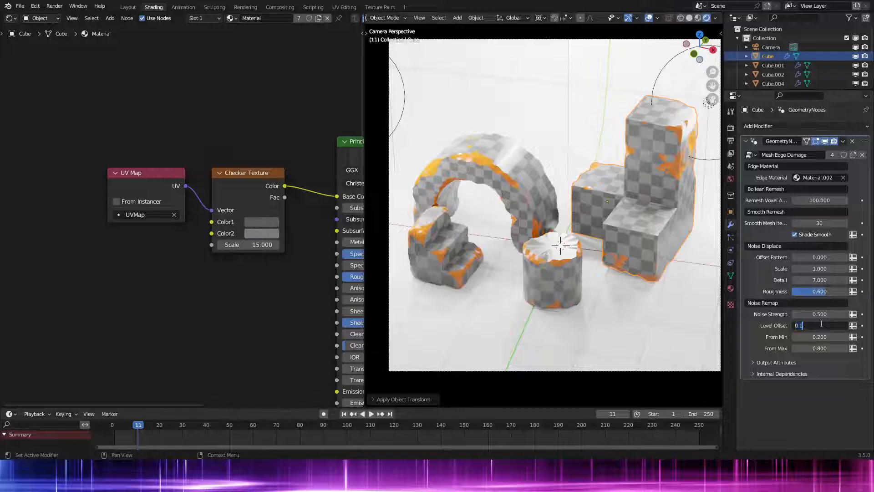
{"action": "key", "text": "Return"}
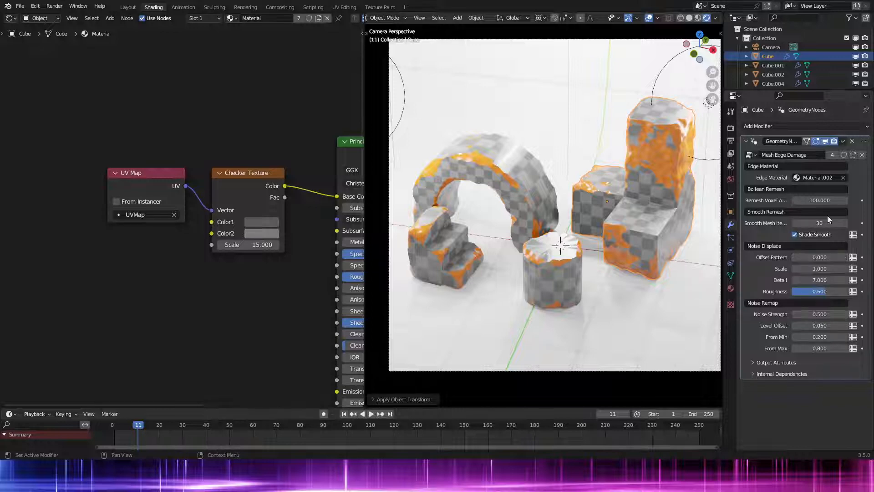
Step: Try 0 smooth mesh iterations on the tall block, undo that, and set its Noise Strength to 0.25 instead
{"action": "left_click_drag", "start_coordinate": [827, 223], "coordinate": [793, 222]}
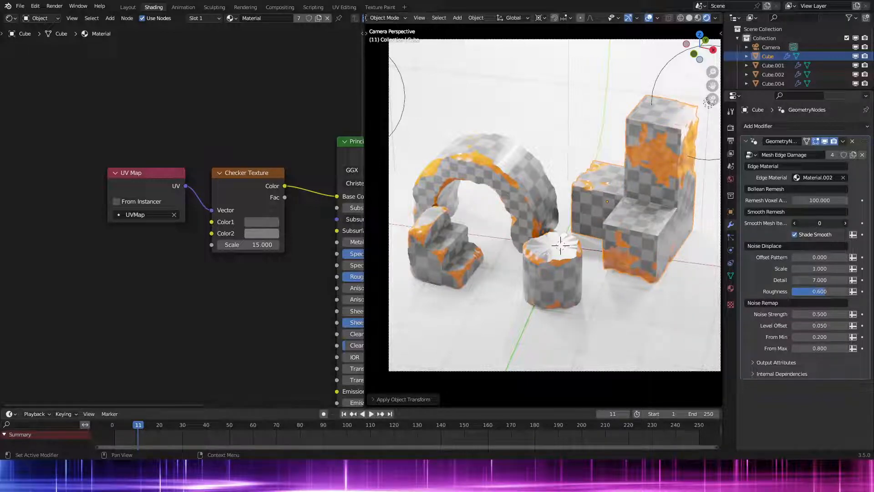
{"action": "key", "text": "ctrl+z"}
{"action": "left_click", "coordinate": [825, 326]}
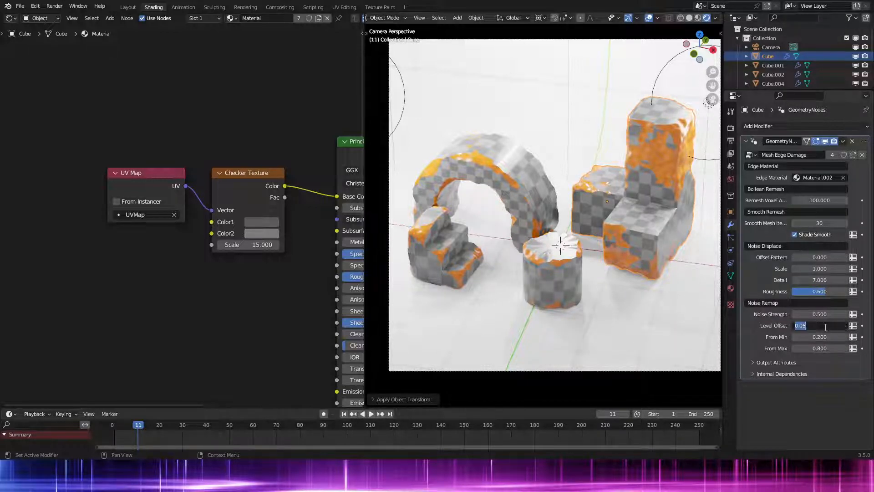
{"action": "left_click", "coordinate": [823, 315]}
{"action": "left_click", "coordinate": [822, 315]}
{"action": "type", "text": "0.25"}
{"action": "key", "text": "Return"}
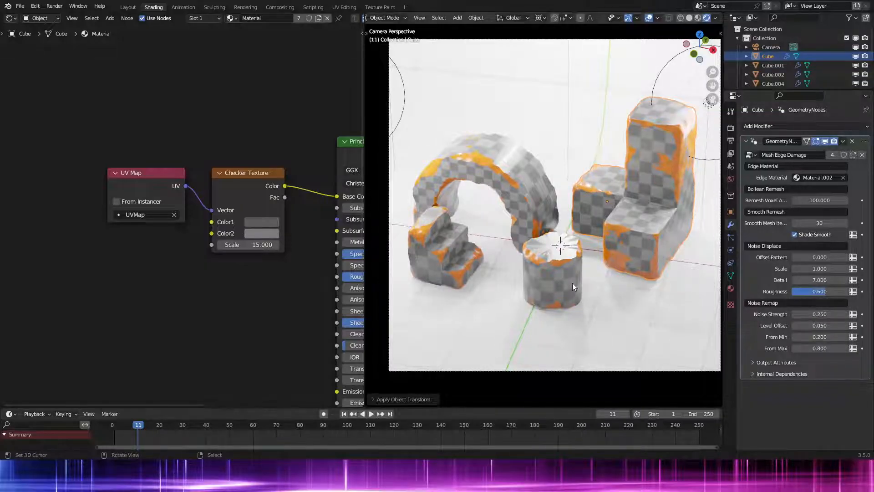
Step: Set the cylinder's Noise Strength to 0.25 and halve its Level Offset to 0.073
{"action": "scroll", "coordinate": [573, 283], "scroll_direction": "up", "scroll_amount": 1}
{"action": "middle_click_drag", "start_coordinate": [572, 282], "coordinate": [538, 294], "text": "shift"}
{"action": "right_click", "coordinate": [521, 296]}
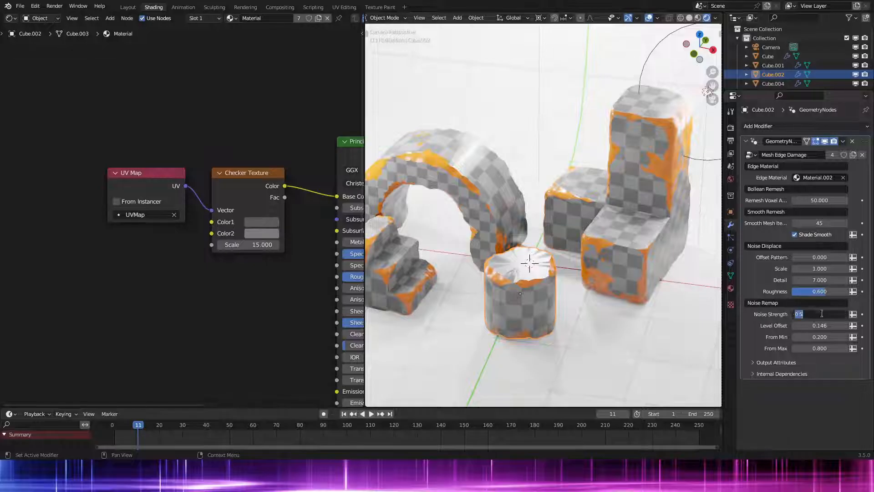
{"action": "key", "text": "Return"}
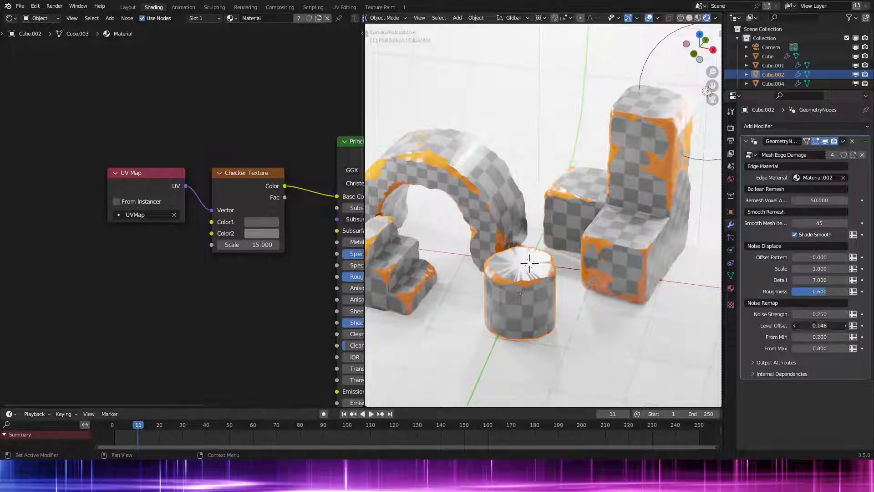
{"action": "left_click", "coordinate": [813, 325]}
{"action": "type", "text": "/2"}
{"action": "key", "text": "Return"}
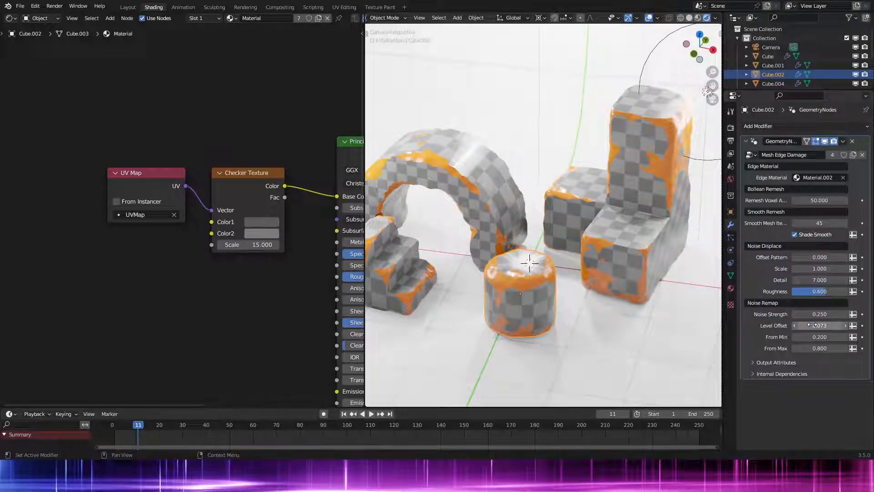
Step: Set the stair block's edge damage Noise Strength to 1.0
{"action": "right_click", "coordinate": [491, 209]}
{"action": "left_click", "coordinate": [833, 315]}
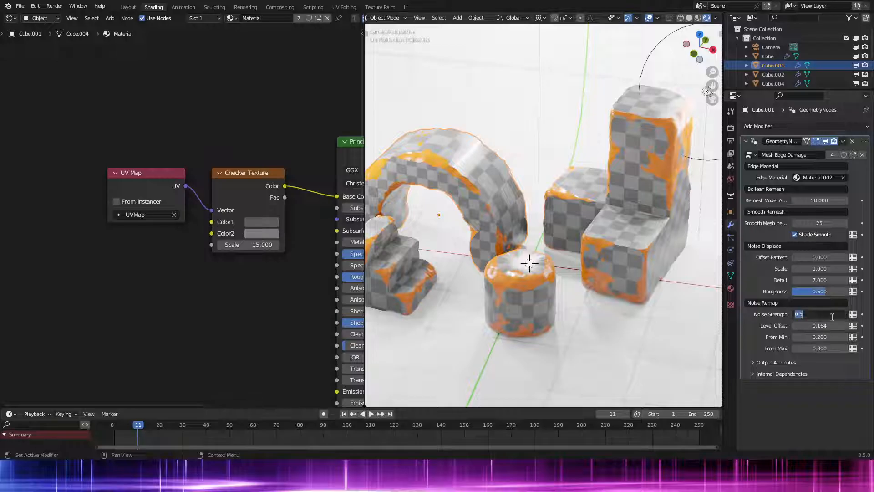
{"action": "right_click", "coordinate": [394, 291]}
{"action": "right_click", "coordinate": [394, 291]}
{"action": "middle_click_drag", "start_coordinate": [394, 291], "coordinate": [445, 292], "text": "shift"}
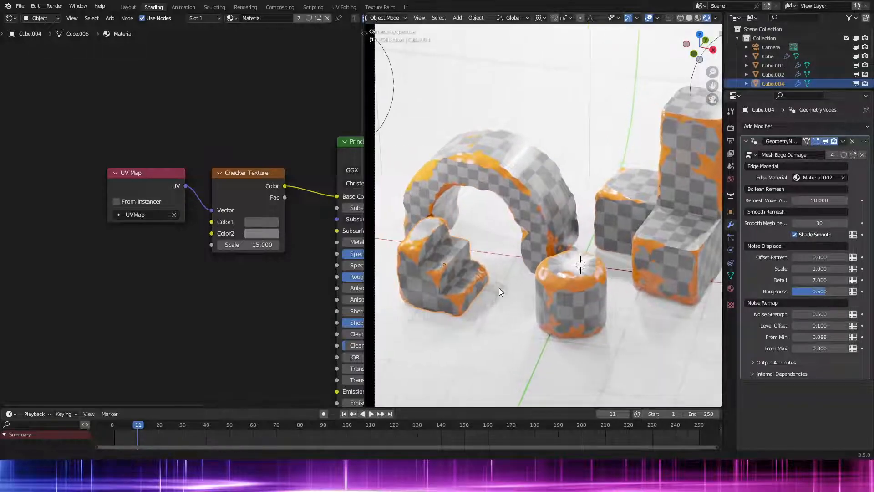
{"action": "mouse_move", "coordinate": [820, 315]}
{"action": "left_mouse_down"}
{"action": "mouse_move", "coordinate": [770, 314]}
{"action": "mouse_move", "coordinate": [835, 314]}
{"action": "mouse_move", "coordinate": [810, 314]}
{"action": "left_mouse_up"}
Step: Set the arch's edge damage Noise Strength to 1.0
{"action": "right_click", "coordinate": [531, 169]}
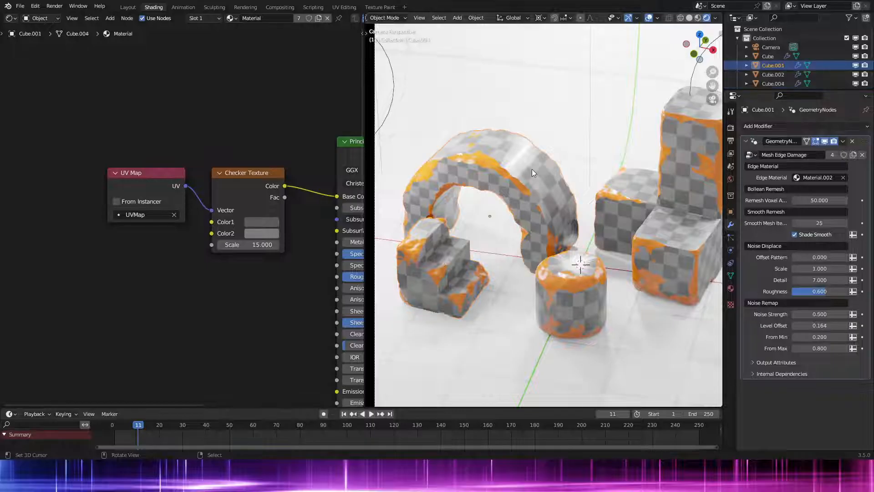
{"action": "left_click", "coordinate": [823, 314]}
{"action": "type", "text": "1"}
{"action": "key", "text": "Return"}
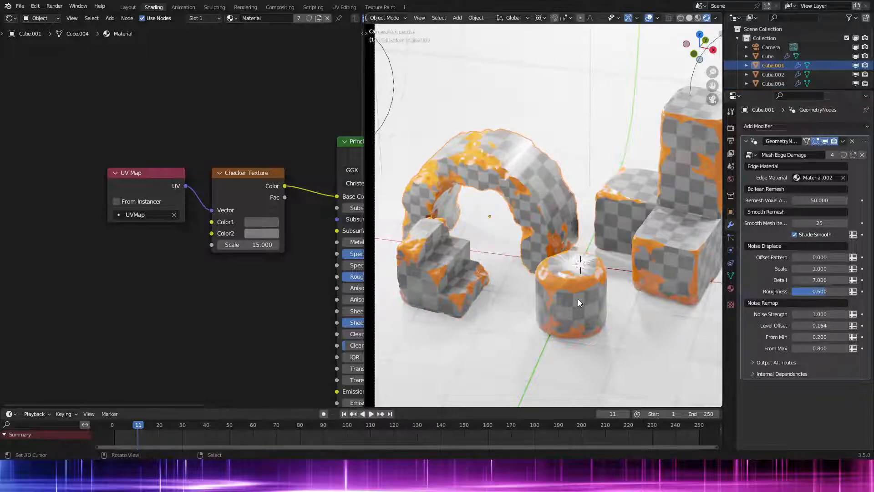
Step: Set the tall block's edge damage Noise Strength to 0.5
{"action": "right_click", "coordinate": [682, 262]}
{"action": "left_click", "coordinate": [818, 315]}
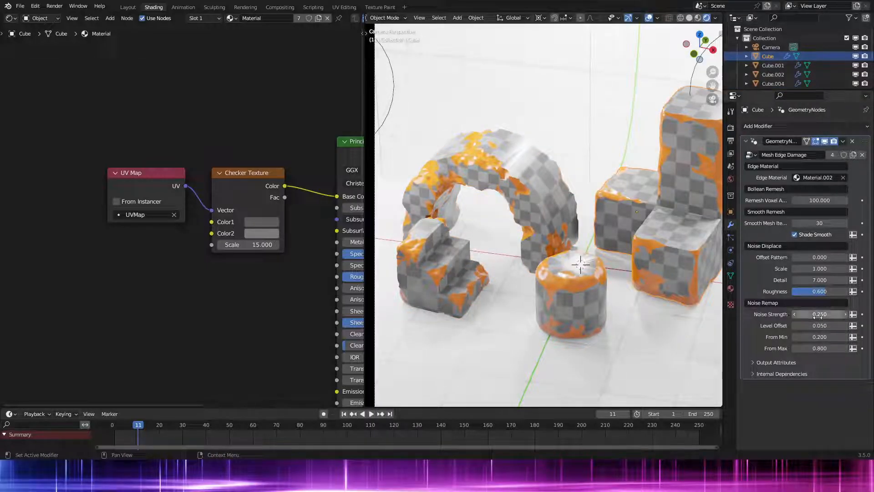
{"action": "type", "text": ".5"}
{"action": "key", "text": "Return"}
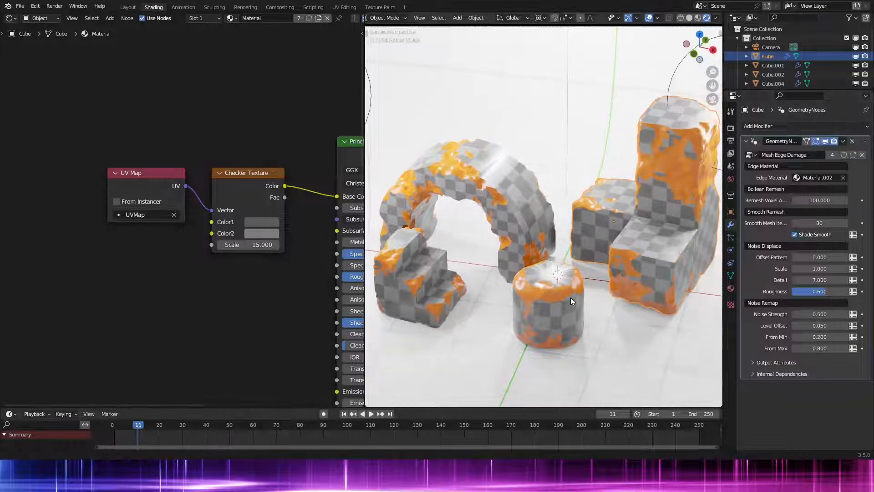
Step: Select the cylinder, the arch and the stair block together and apply their scale
{"action": "left_click", "coordinate": [730, 211]}
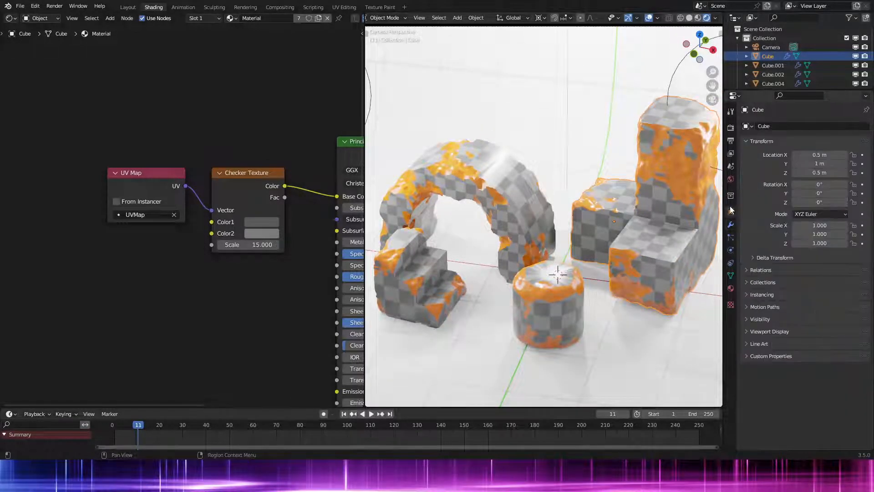
{"action": "left_click", "coordinate": [731, 223]}
{"action": "left_click", "coordinate": [731, 213]}
{"action": "right_click", "coordinate": [548, 306]}
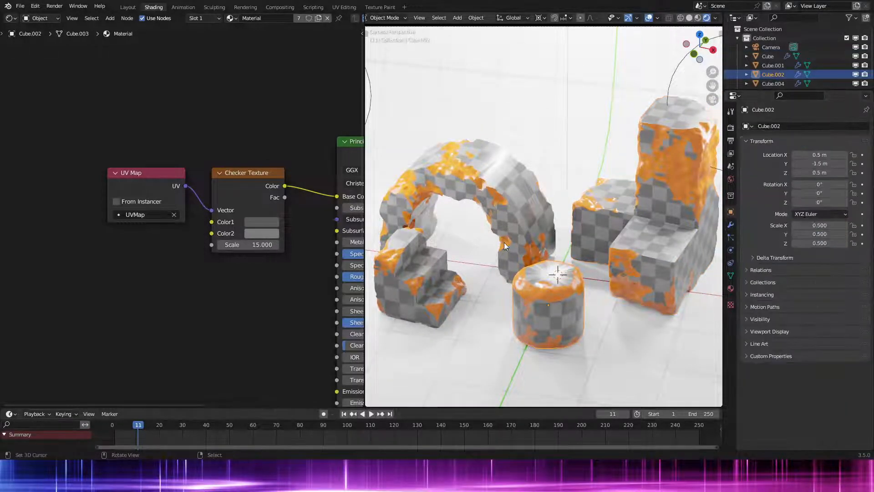
{"action": "right_click", "coordinate": [504, 242]}
{"action": "right_click", "coordinate": [425, 290]}
{"action": "right_click", "coordinate": [564, 300], "text": "shift"}
{"action": "right_click", "coordinate": [459, 265], "text": "shift"}
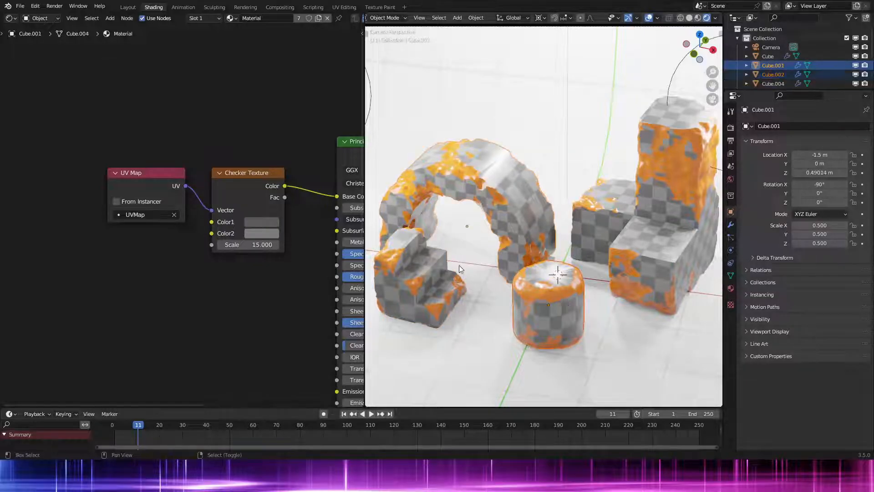
{"action": "right_click", "coordinate": [437, 296], "text": "shift"}
{"action": "key", "text": "ctrl+a"}
{"action": "left_click", "coordinate": [437, 296]}
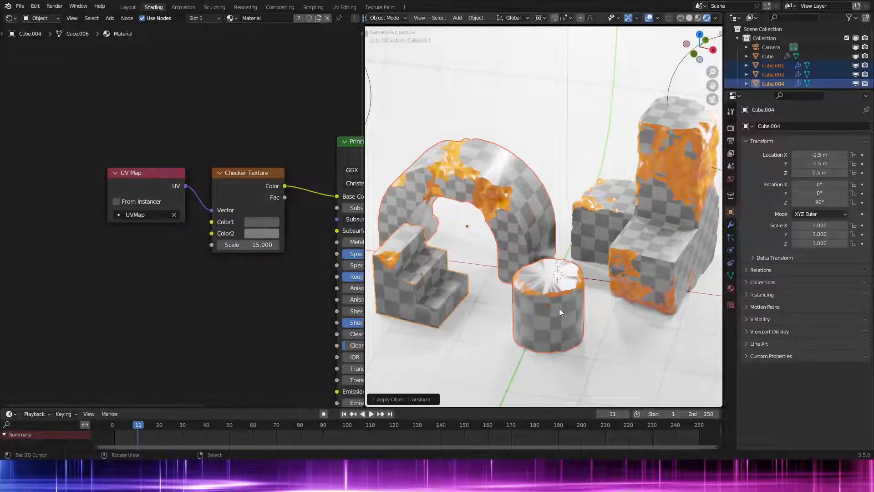
Step: Set the stair block's edge damage Level Offset to 0.05
{"action": "right_click", "coordinate": [440, 286]}
{"action": "left_click", "coordinate": [731, 225]}
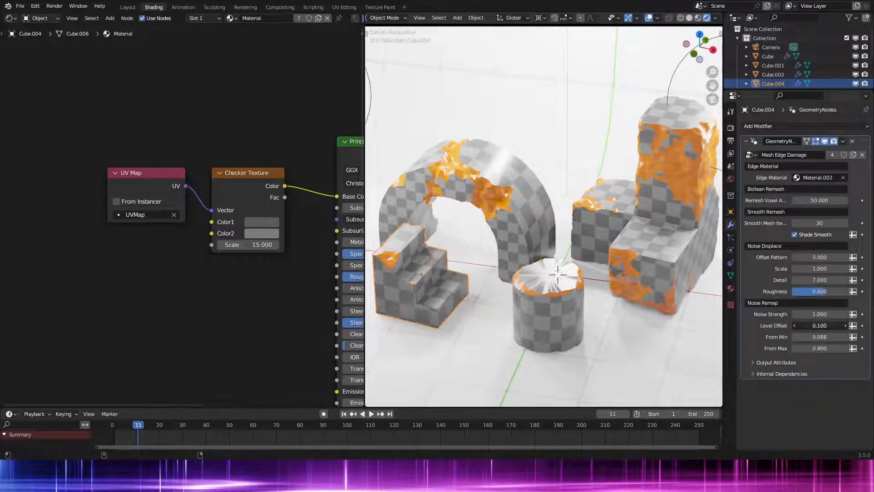
{"action": "left_click_drag", "start_coordinate": [842, 326], "coordinate": [819, 325]}
{"action": "left_click", "coordinate": [820, 325]}
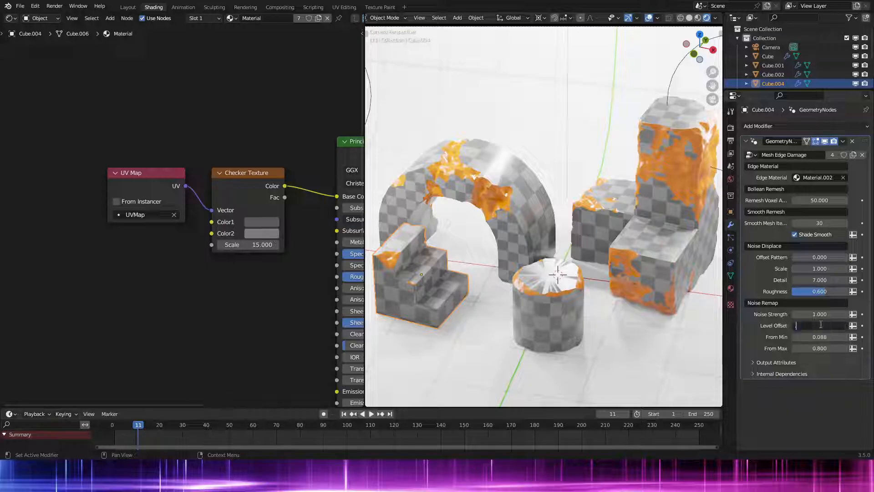
{"action": "type", "text": "0.05"}
{"action": "key", "text": "Return"}
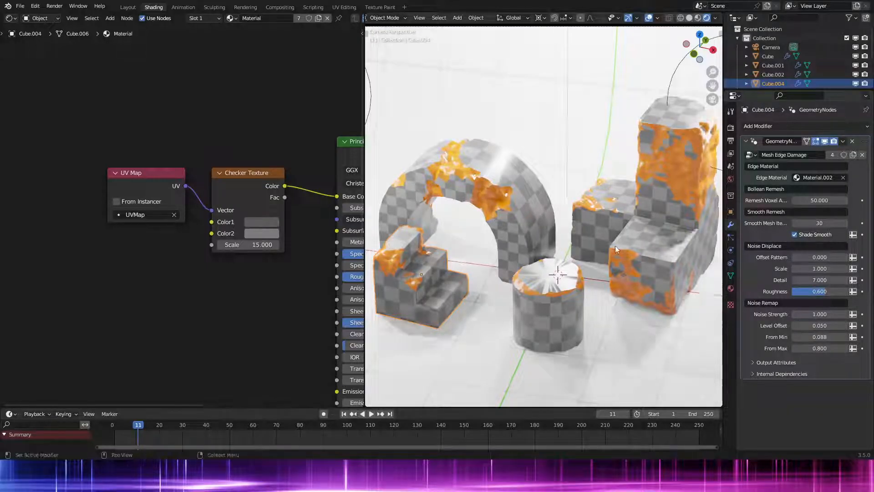
Step: Set the arch's edge damage Noise Strength to 0.25 and adjust its Level Offset to about 0.103
{"action": "left_click", "coordinate": [490, 206]}
{"action": "key", "text": "ctrl+v"}
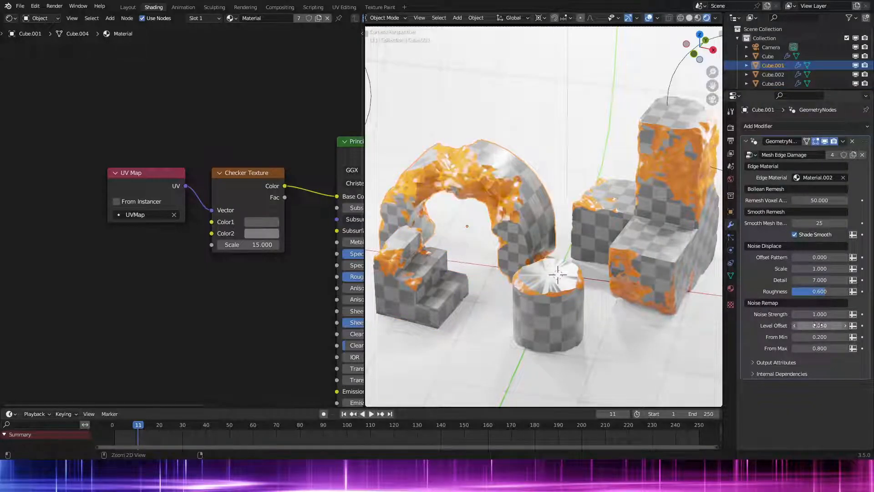
{"action": "left_click_drag", "start_coordinate": [819, 314], "coordinate": [837, 325]}
{"action": "left_click", "coordinate": [825, 314]}
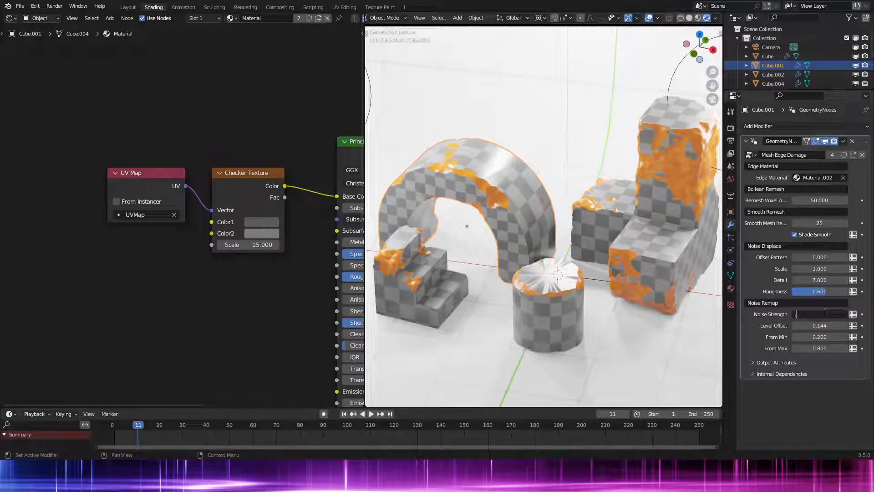
{"action": "key", "text": "Return"}
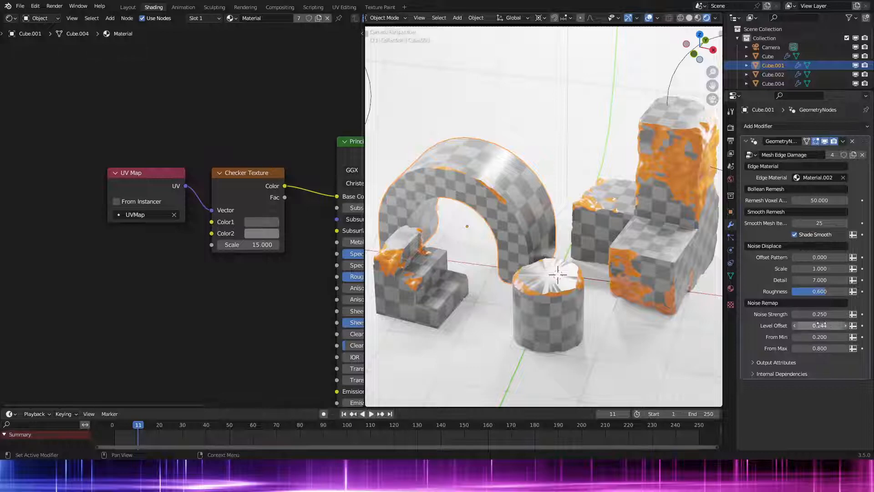
{"action": "left_click_drag", "start_coordinate": [819, 325], "coordinate": [814, 325]}
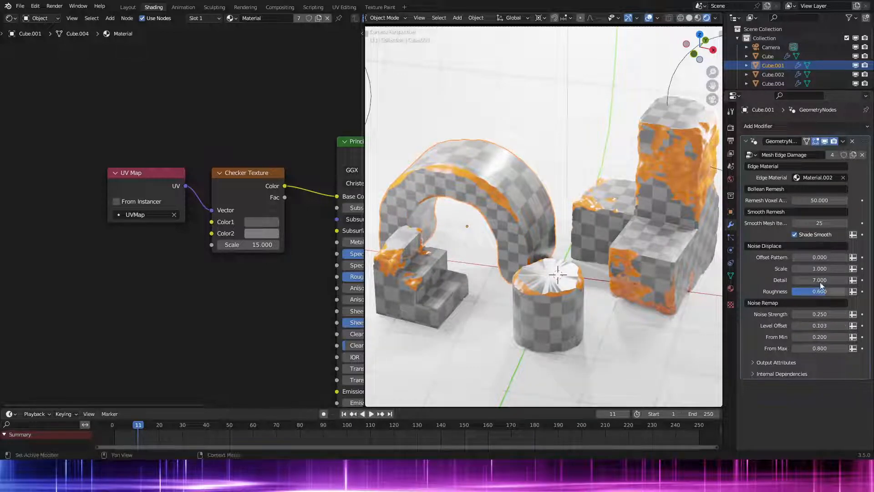
Step: Set the edge damage noise Scale to 2 on the tall block, the cylinder and the stair block
{"action": "left_click", "coordinate": [660, 257]}
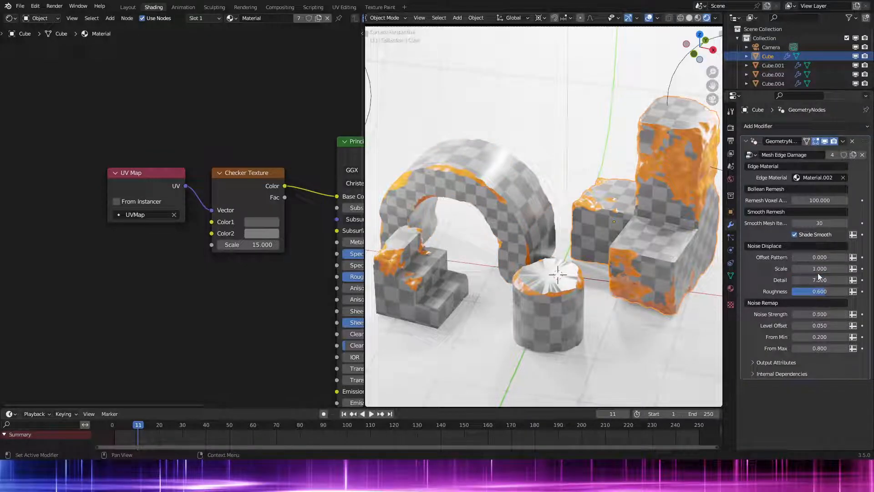
{"action": "key", "text": "Return"}
{"action": "left_click", "coordinate": [550, 300]}
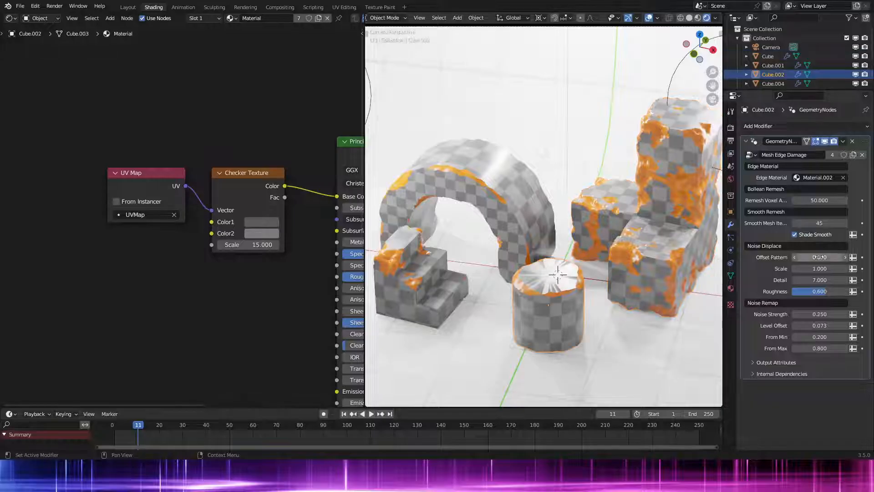
{"action": "left_click", "coordinate": [468, 272]}
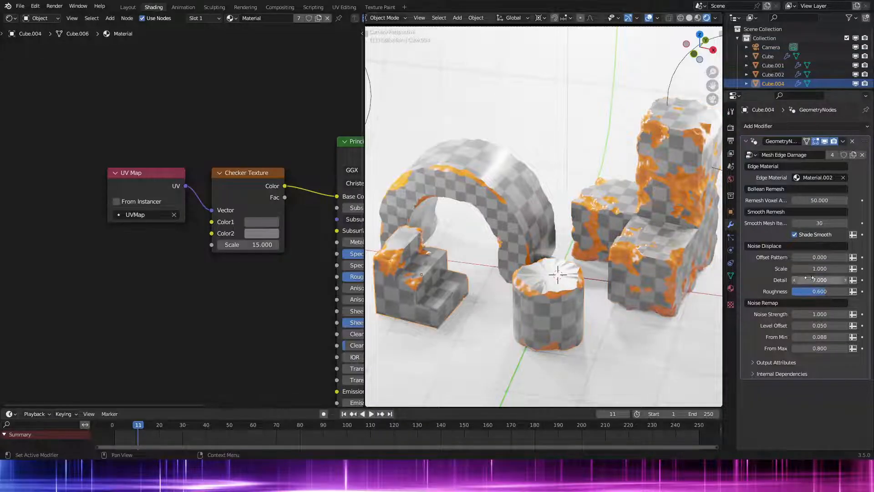
Step: Set the stair block's edge damage Noise Strength to 0.5 and fine-tune its Level Offset
{"action": "left_click", "coordinate": [824, 313]}
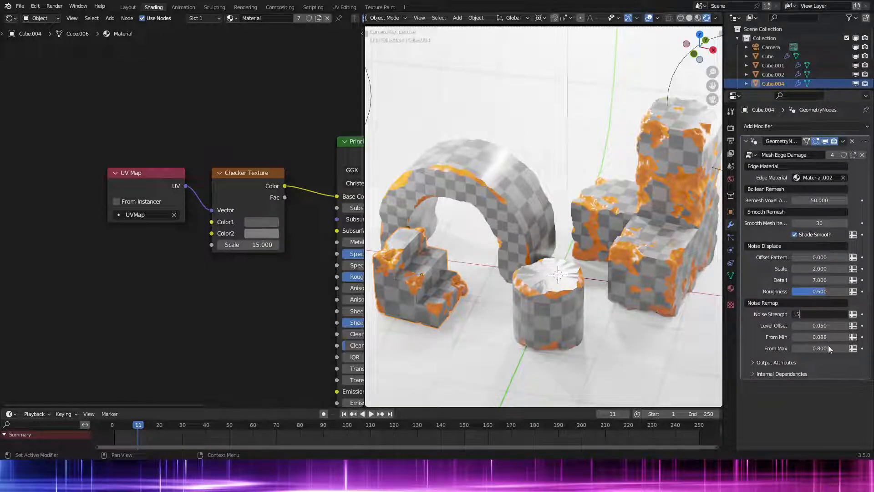
{"action": "key", "text": "Return"}
{"action": "mouse_move", "coordinate": [823, 326]}
{"action": "left_mouse_down"}
{"action": "mouse_move", "coordinate": [801, 326]}
{"action": "mouse_move", "coordinate": [818, 325]}
{"action": "mouse_move", "coordinate": [808, 326]}
{"action": "left_mouse_up"}
Step: Adjust the arch's edge damage Level Offset to about 0.072
{"action": "left_click", "coordinate": [538, 210]}
{"action": "left_click_drag", "start_coordinate": [819, 325], "coordinate": [826, 325]}
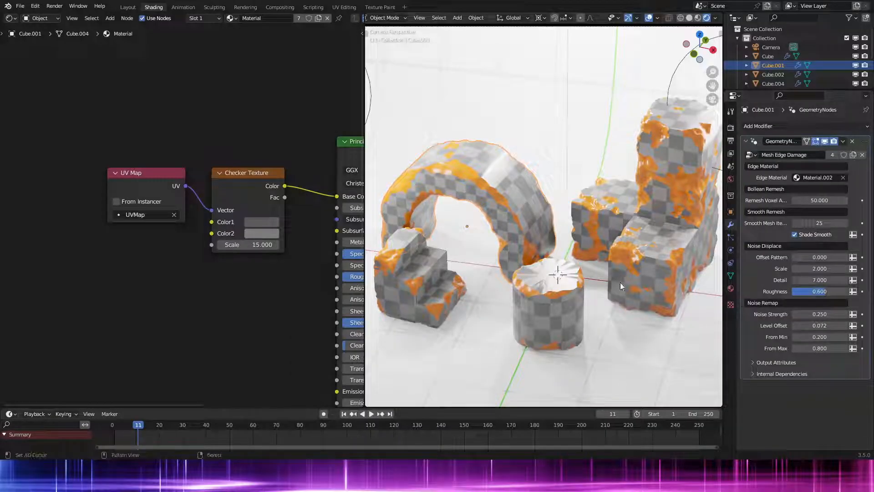
{"action": "mouse_move", "coordinate": [820, 268]}
{"action": "left_mouse_down"}
{"action": "mouse_move", "coordinate": [865, 268]}
{"action": "mouse_move", "coordinate": [819, 268]}
{"action": "left_mouse_up"}
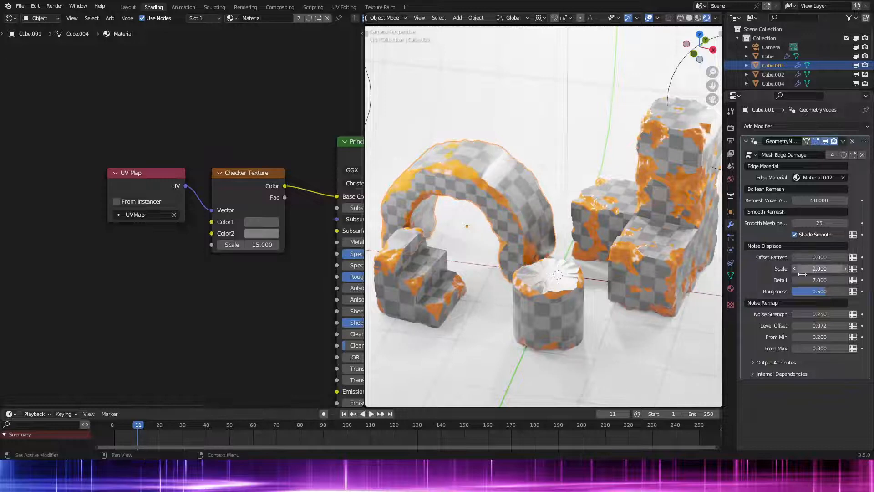
Step: Try a Noise Strength of 0.5 on the arch's edge damage and undo it
{"action": "left_click", "coordinate": [827, 315]}
{"action": "type", "text": ".5"}
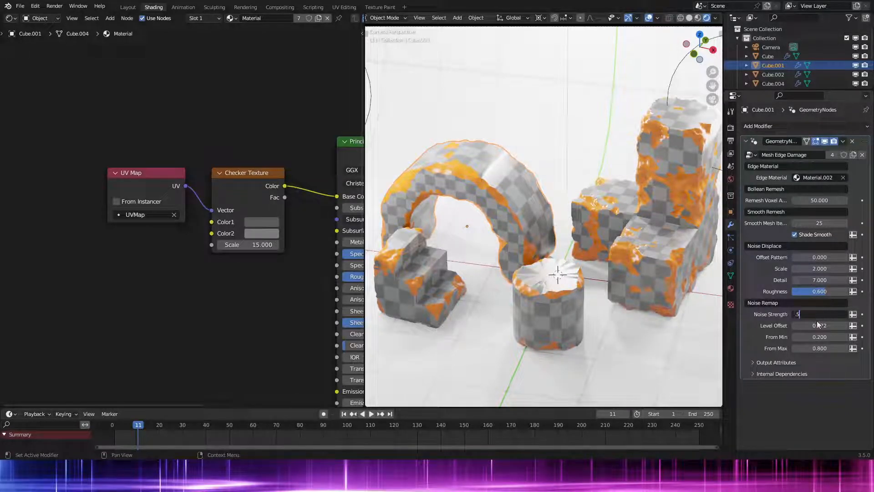
{"action": "key", "text": "Return"}
{"action": "scroll", "coordinate": [650, 259], "scroll_direction": "down", "scroll_amount": 1}
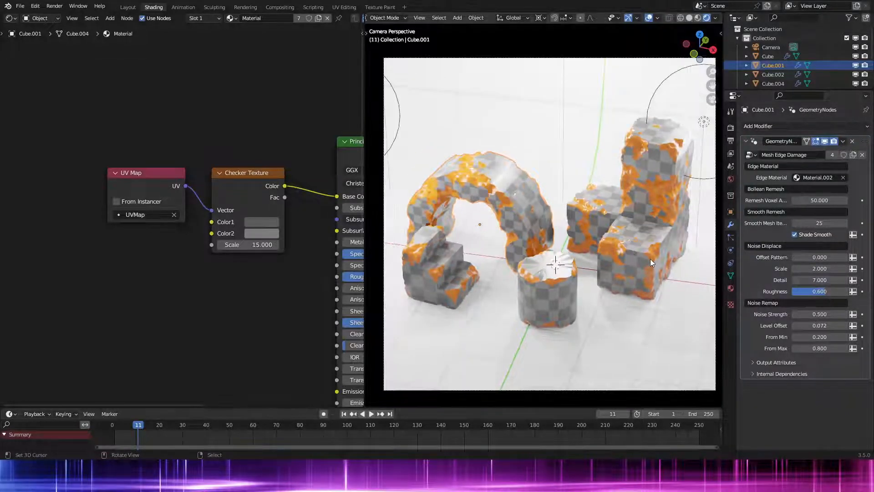
{"action": "middle_click_drag", "start_coordinate": [650, 259], "coordinate": [638, 263], "text": "shift"}
{"action": "key", "text": "ctrl+z"}
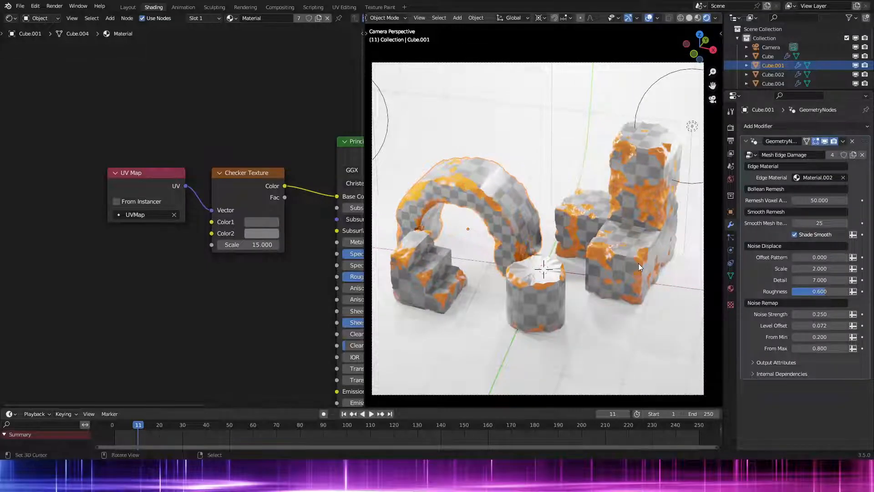
Step: Set the tall block's edge damage Level Offset to 0.1
{"action": "right_click", "coordinate": [528, 302]}
{"action": "right_click", "coordinate": [613, 255]}
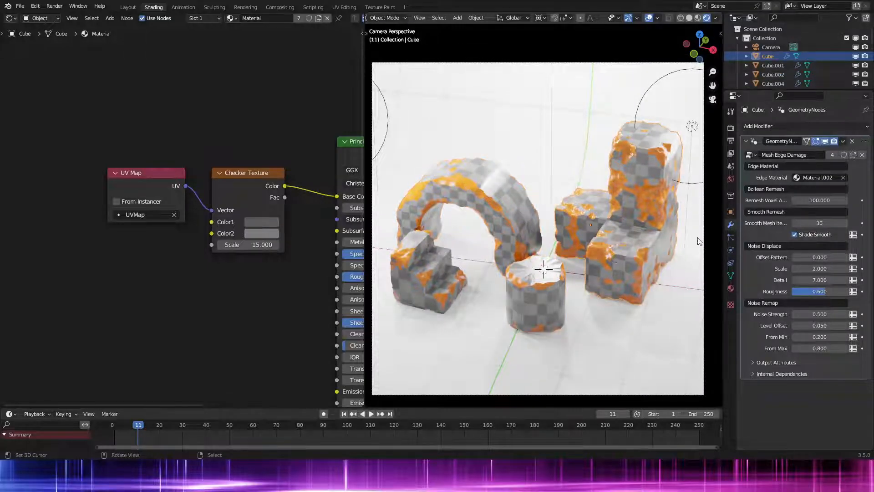
{"action": "middle_click_drag", "start_coordinate": [660, 221], "coordinate": [609, 239], "text": "shift"}
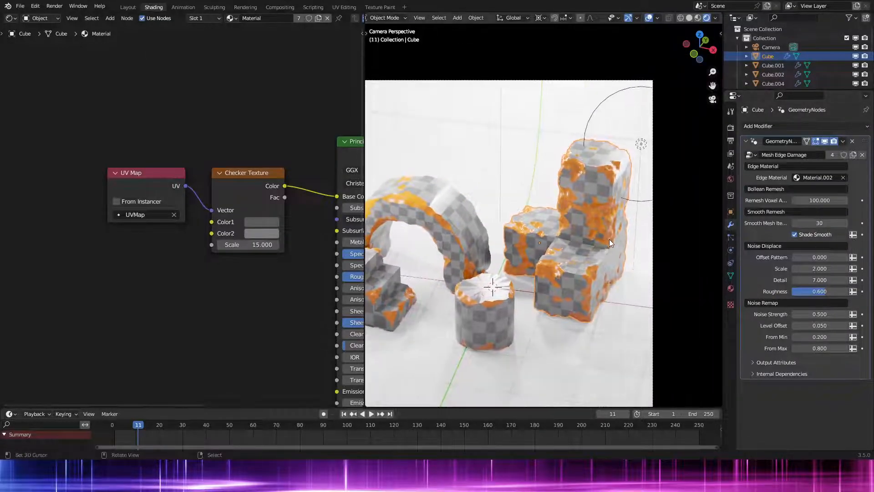
{"action": "key", "text": "KP_Decimal"}
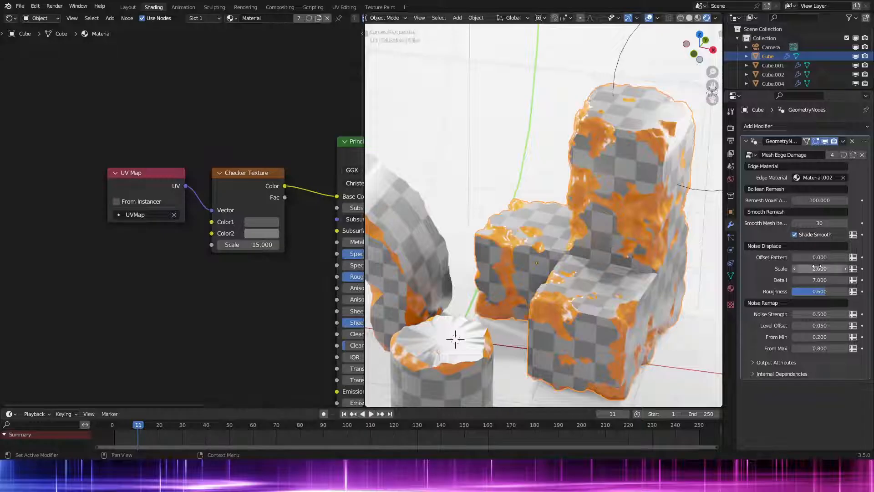
{"action": "mouse_move", "coordinate": [826, 314]}
{"action": "left_mouse_down"}
{"action": "mouse_move", "coordinate": [815, 313]}
{"action": "mouse_move", "coordinate": [826, 313]}
{"action": "left_mouse_up"}
{"action": "double_click", "coordinate": [816, 326]}
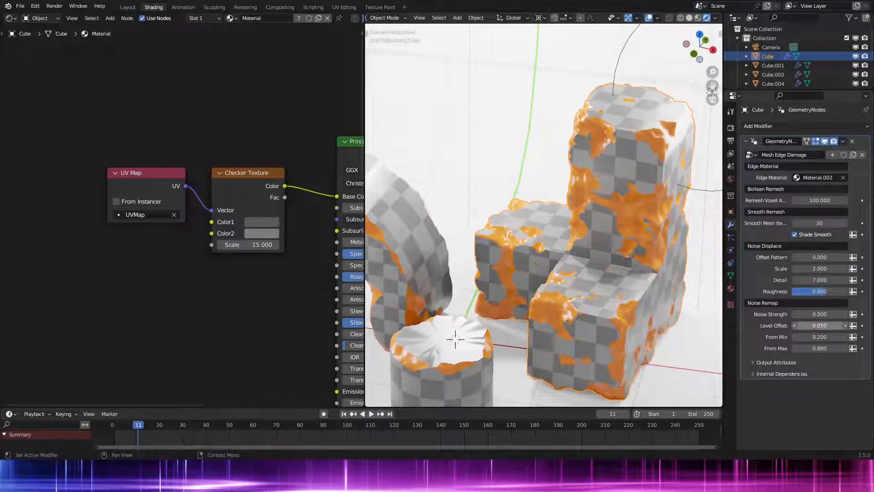
{"action": "type", "text": "0.1"}
{"action": "key", "text": "Return"}
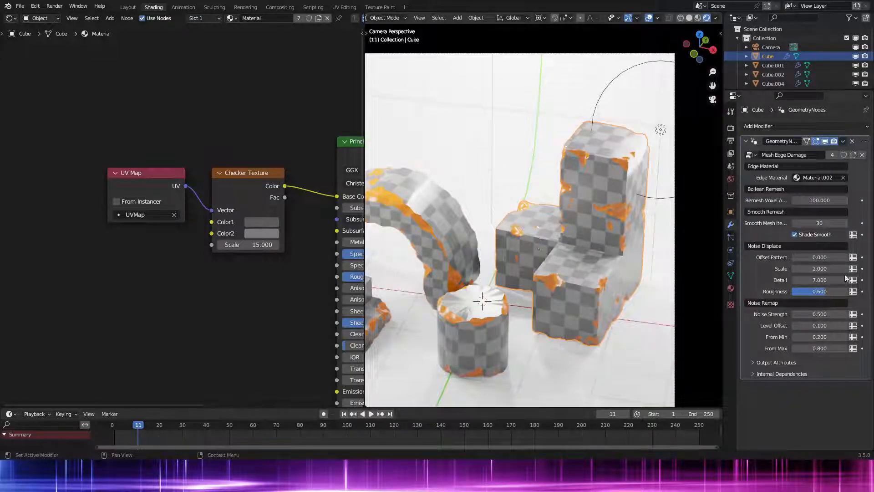
Step: Try a noise Scale of 1 on the tall block's edge damage
{"action": "double_click", "coordinate": [820, 269]}
{"action": "type", "text": "1"}
{"action": "key", "text": "Return"}
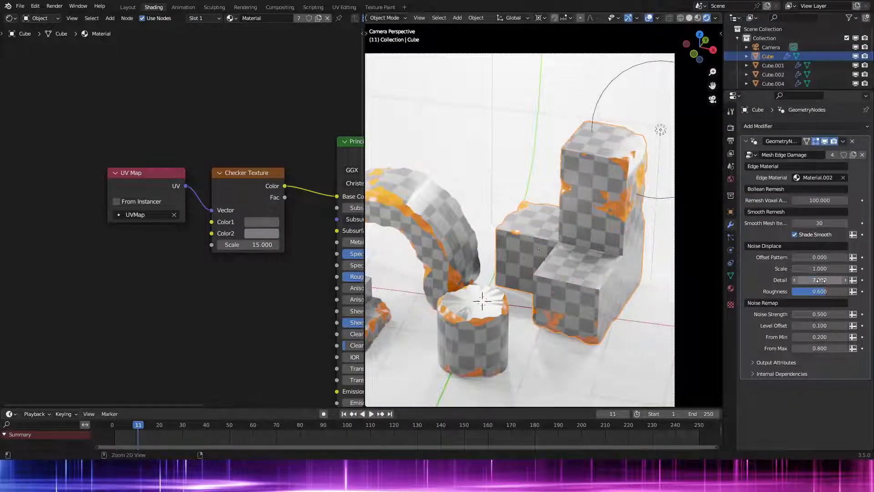
Step: Set the tall block's edge damage Smooth Mesh Iterations to 40
{"action": "left_click_drag", "start_coordinate": [815, 223], "coordinate": [843, 223]}
{"action": "left_click", "coordinate": [827, 222]}
{"action": "type", "text": "4"}
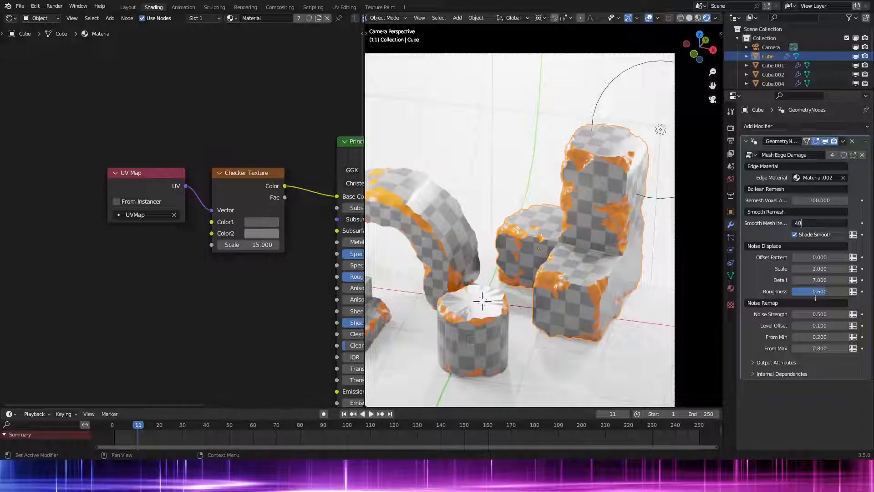
{"action": "type", "text": "0"}
{"action": "key", "text": "Return"}
Step: Set the tall block's edge damage Level Offset to 0.075
{"action": "left_click", "coordinate": [643, 293]}
{"action": "middle_click_drag", "start_coordinate": [643, 293], "coordinate": [644, 269]}
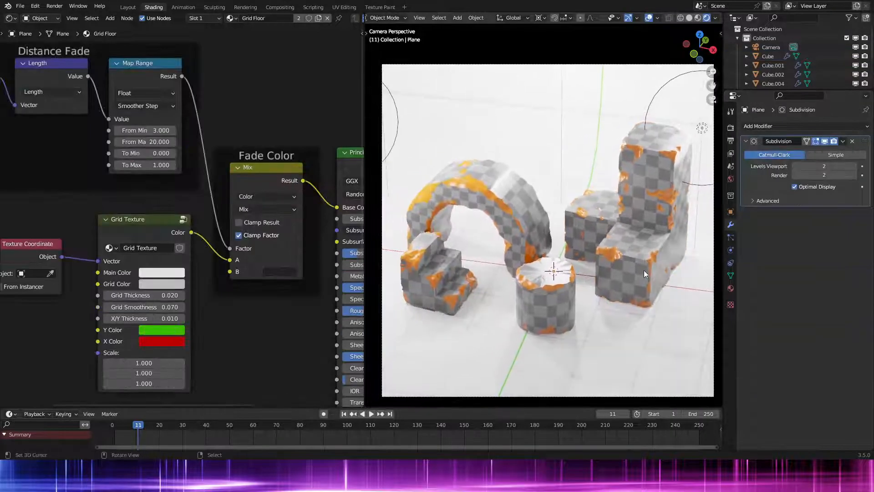
{"action": "left_click", "coordinate": [638, 281]}
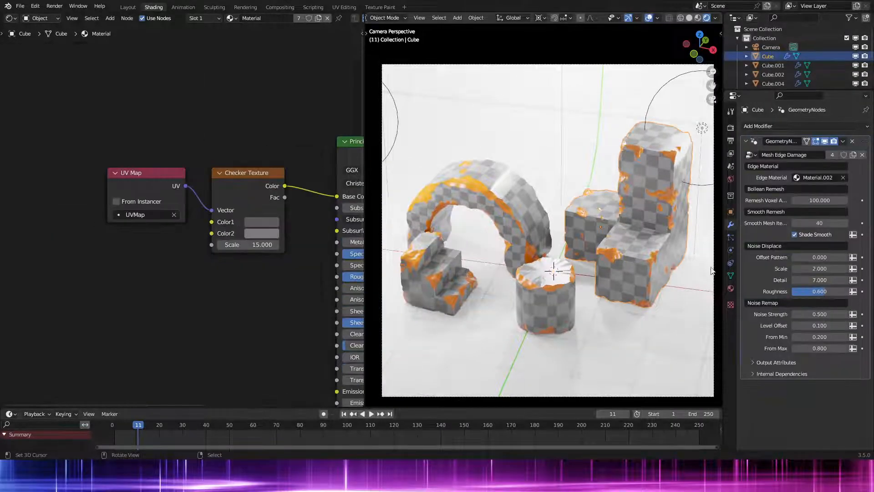
{"action": "left_click", "coordinate": [828, 325]}
{"action": "type", "text": ".0"}
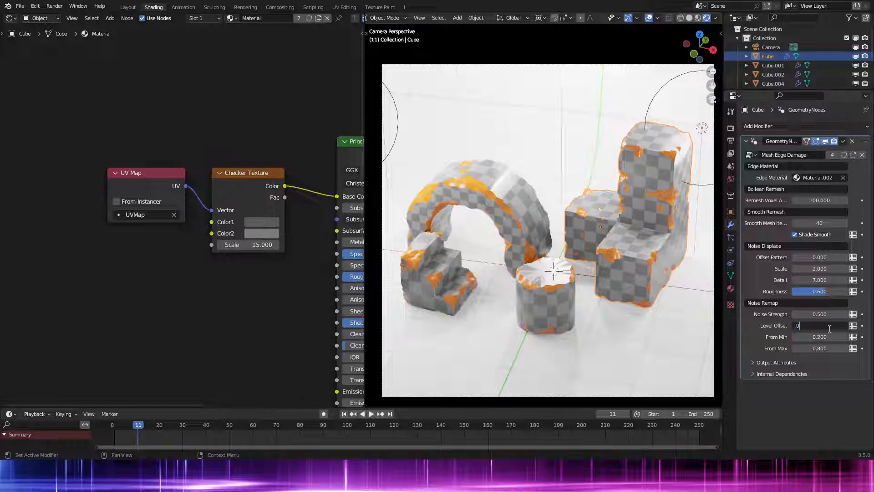
{"action": "type", "text": "75"}
{"action": "key", "text": "Return"}
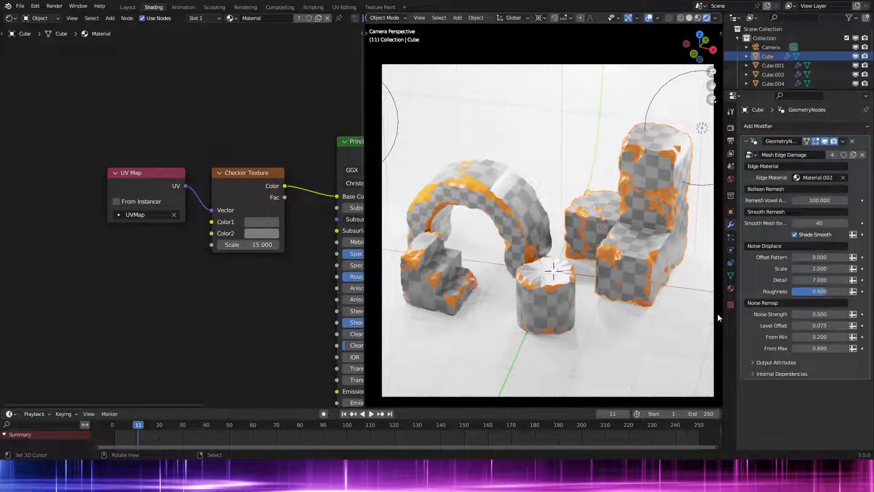
Step: Try several low Noise Strength values on the tall block's edge damage, starting from 0.1
{"action": "left_click", "coordinate": [821, 314]}
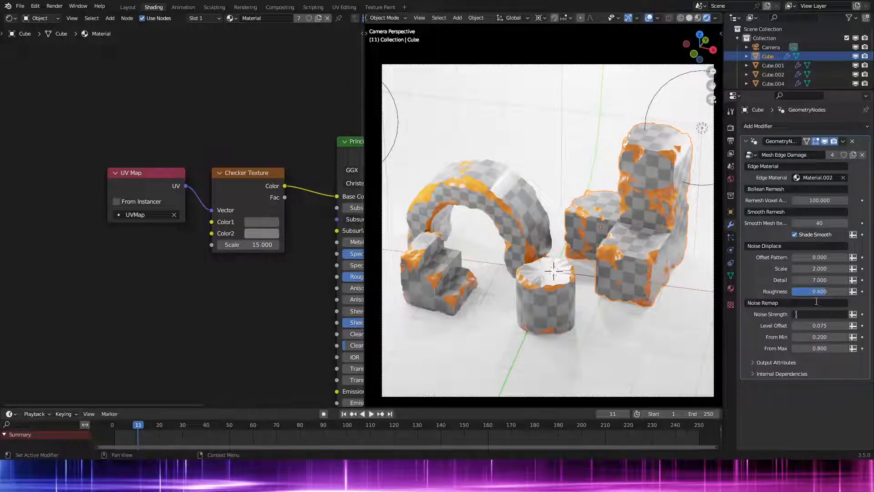
{"action": "key", "text": "Return"}
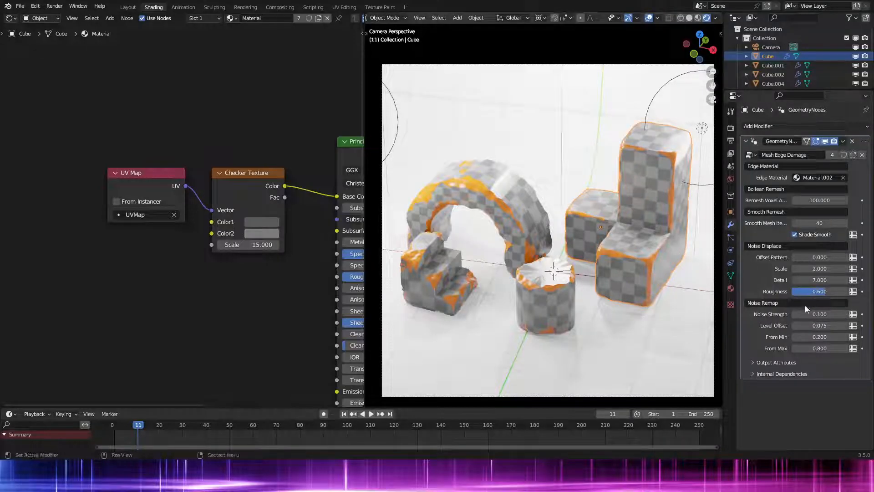
{"action": "left_click", "coordinate": [836, 314]}
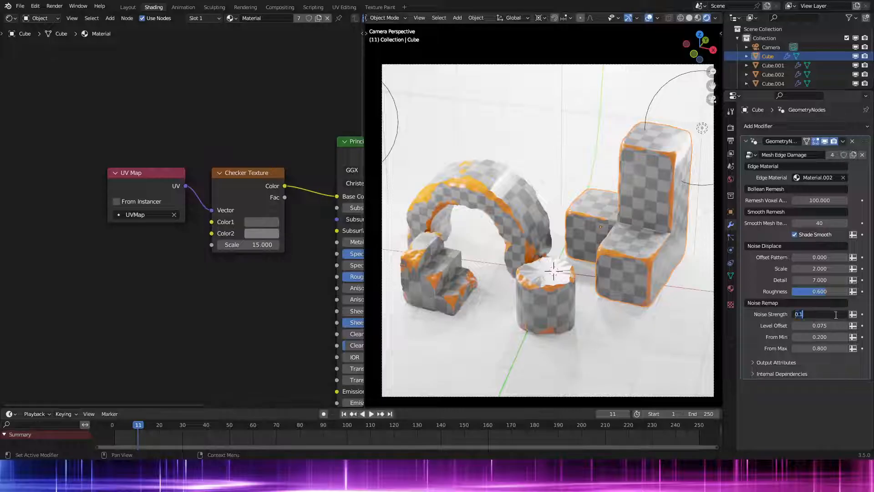
{"action": "type", "text": "4"}
{"action": "key", "text": "Return"}
{"action": "left_click", "coordinate": [818, 314]}
{"action": "type", "text": "0.1"}
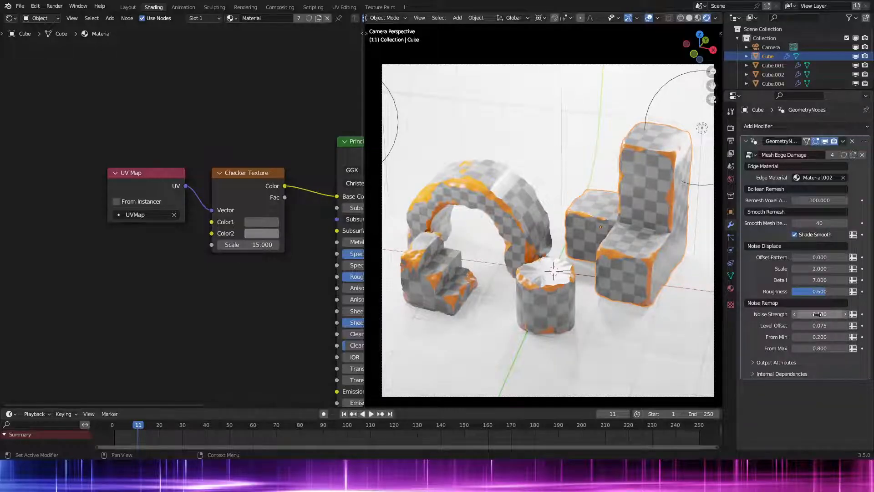
{"action": "left_click", "coordinate": [817, 314]}
{"action": "type", "text": "0.18"}
{"action": "type", "text": "2"}
{"action": "key", "text": "Return"}
Step: Set the tall block's edge damage Noise Strength to 0.3
{"action": "left_click", "coordinate": [843, 310]}
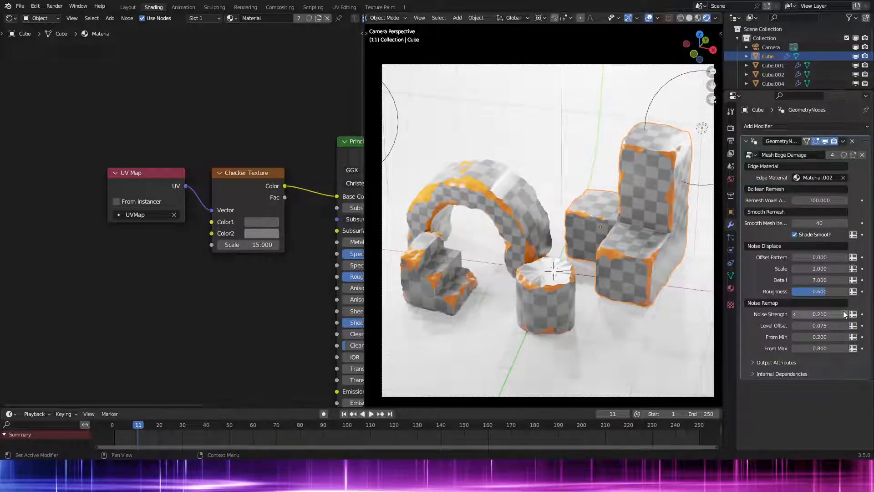
{"action": "left_click", "coordinate": [843, 310]}
{"action": "left_click", "coordinate": [832, 314]}
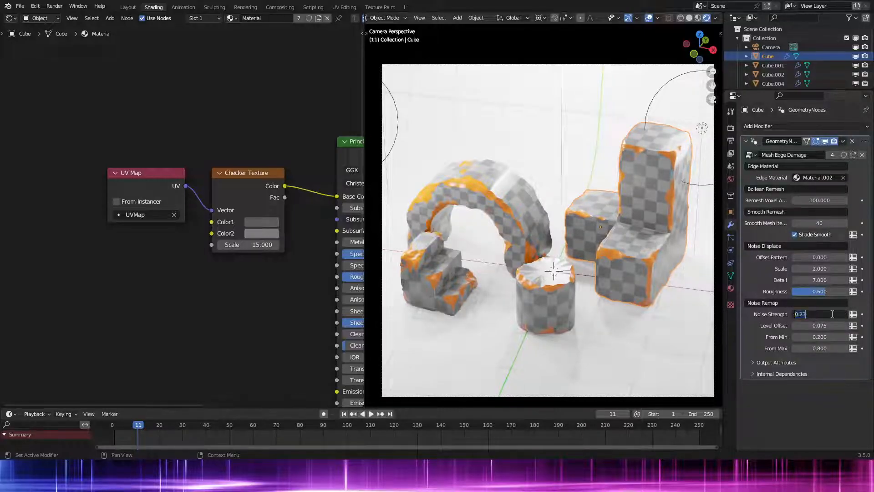
{"action": "type", "text": "0.2"}
{"action": "key", "text": "Return"}
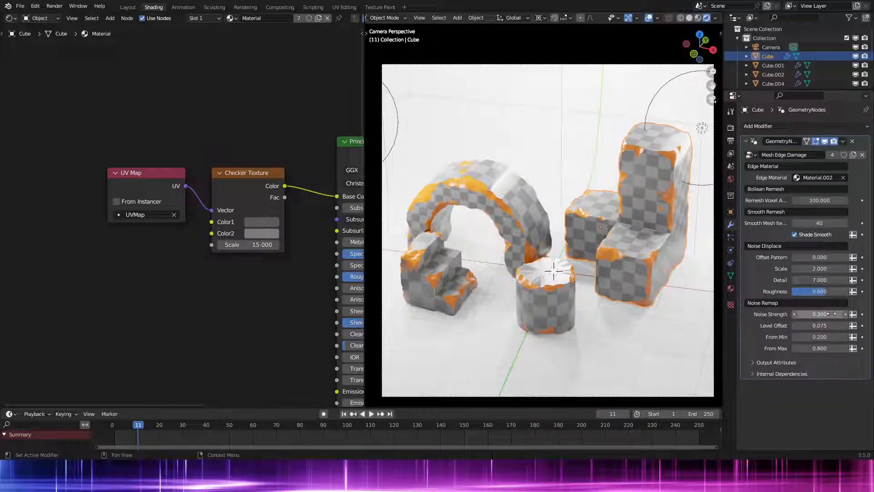
{"action": "left_click", "coordinate": [822, 315]}
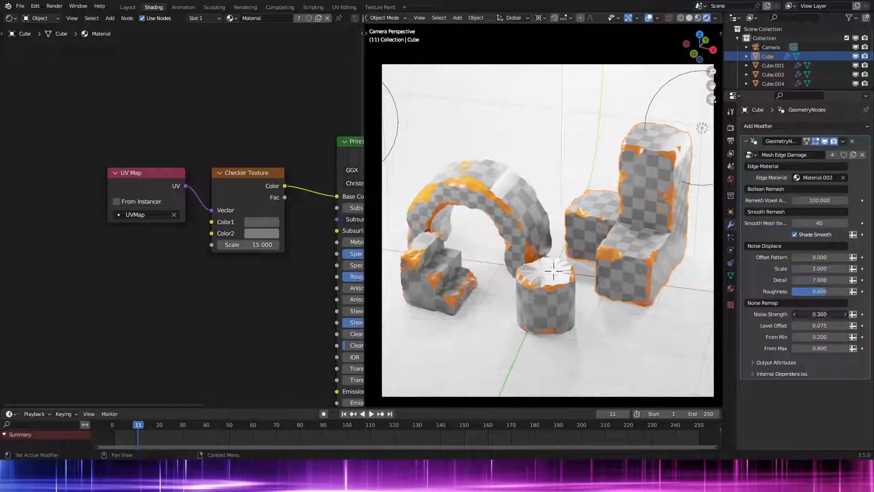
Step: Set the tall block's edge damage Noise Strength to 0.275 and Level Offset to 0.05
{"action": "type", "text": "0.3"}
{"action": "key", "text": "Return"}
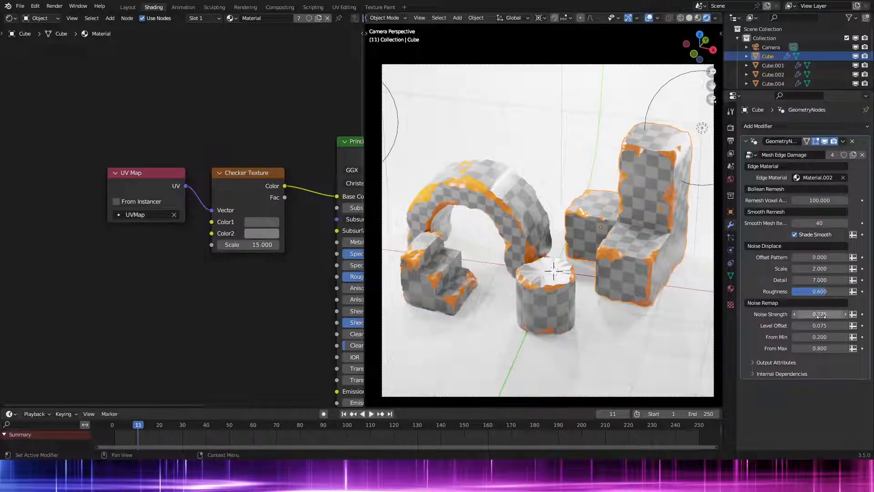
{"action": "left_click", "coordinate": [650, 18]}
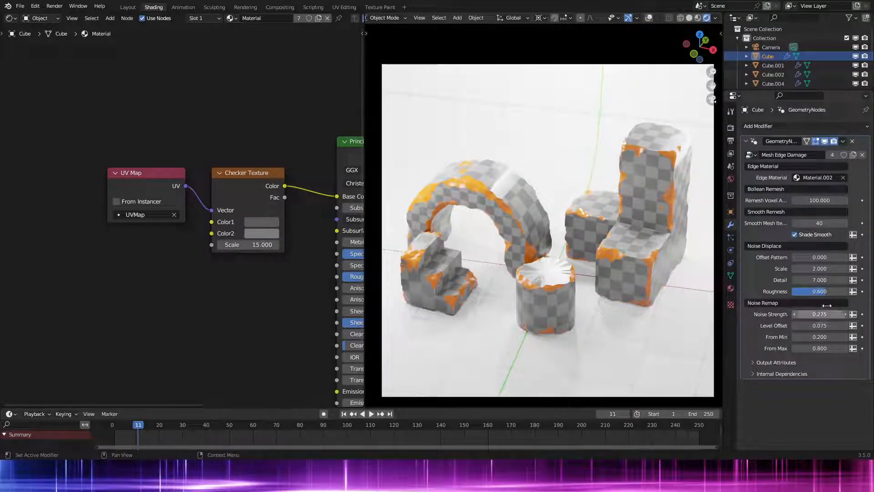
{"action": "left_click_drag", "start_coordinate": [837, 314], "coordinate": [837, 315]}
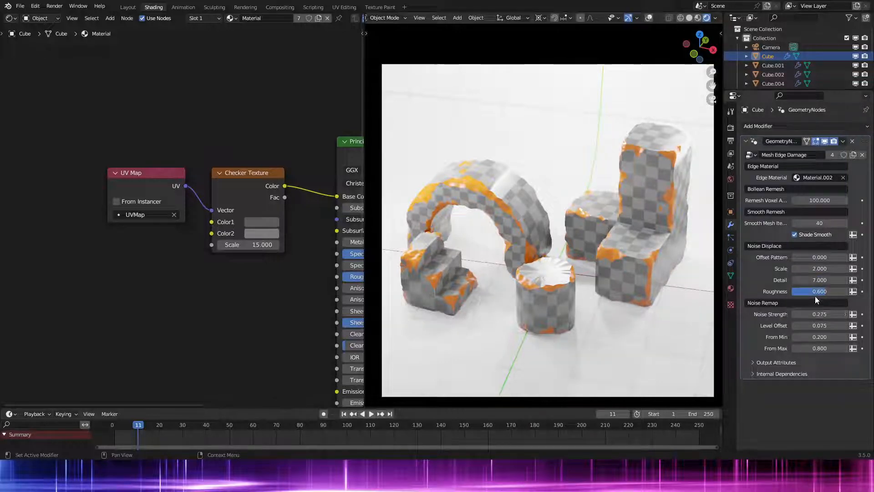
{"action": "left_click", "coordinate": [816, 325]}
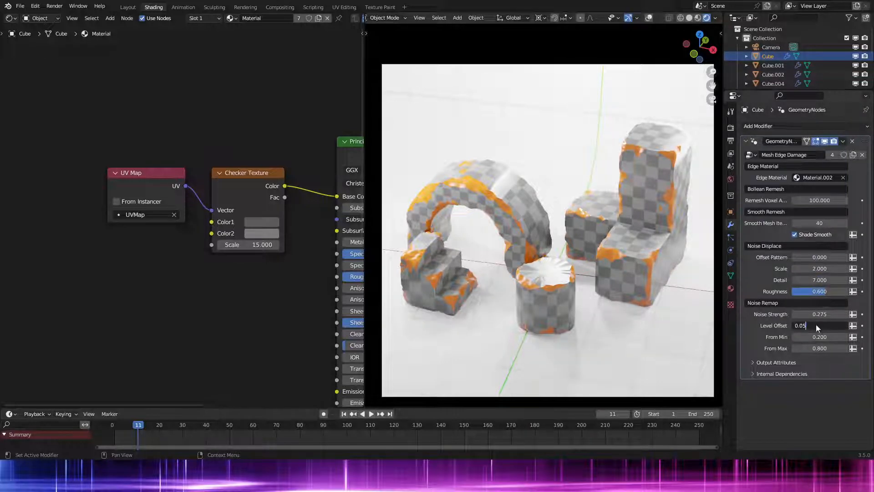
{"action": "type", "text": "0.05"}
{"action": "key", "text": "Return"}
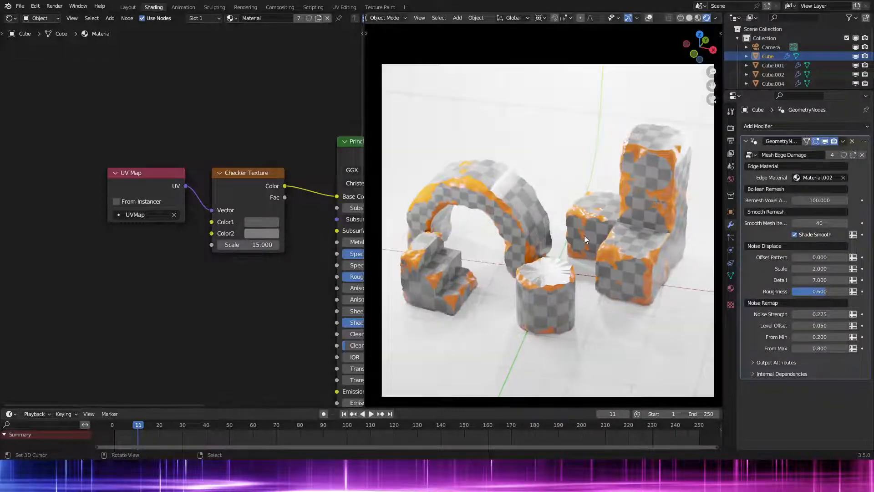
Step: Show the viewport overlays and move the low point light beside the arch to about X -3.76, Y -1.65, Z 1.99 m
{"action": "key", "text": "KP_0"}
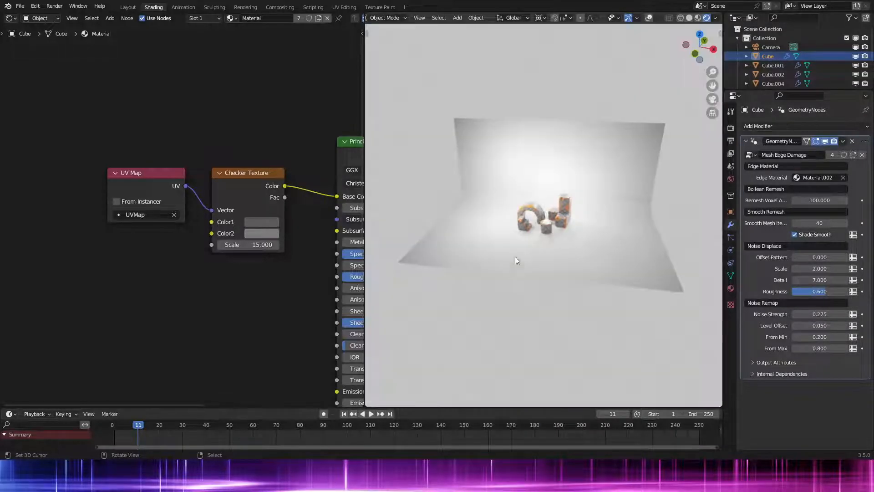
{"action": "left_click", "coordinate": [649, 17]}
{"action": "left_click", "coordinate": [504, 193]}
{"action": "key", "text": "g"}
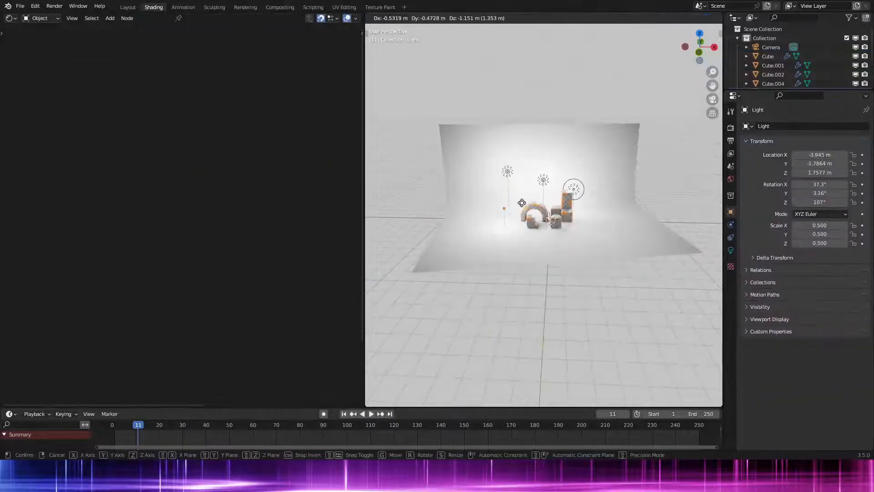
{"action": "left_click", "coordinate": [523, 200]}
{"action": "key", "text": "KP_0"}
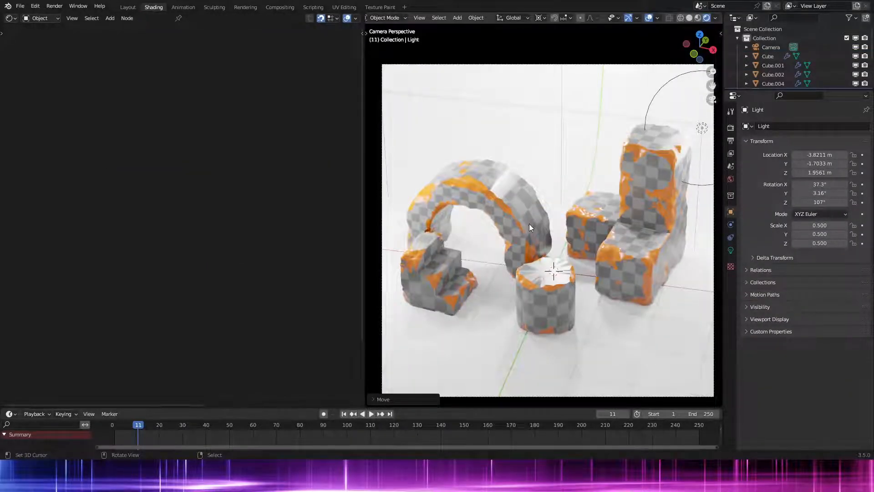
{"action": "key", "text": "g"}
{"action": "left_click", "coordinate": [535, 221]}
{"action": "key", "text": "KP_0"}
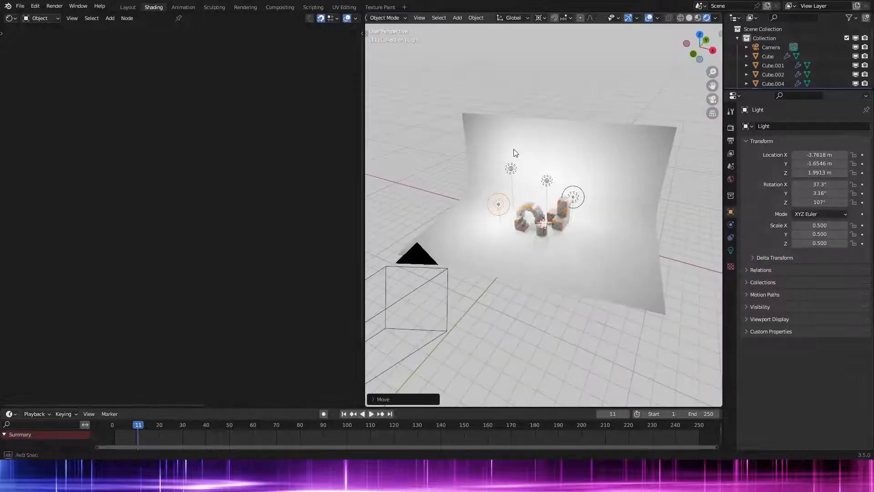
Step: Set the Radius of the two smaller point lights above the blocks to 0.5 m
{"action": "left_click", "coordinate": [546, 180]}
{"action": "left_click", "coordinate": [731, 250]}
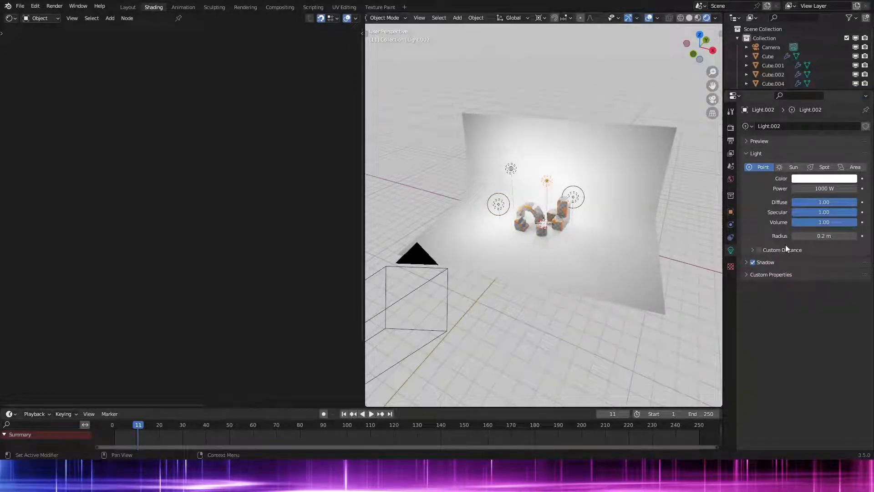
{"action": "left_click", "coordinate": [831, 236]}
{"action": "type", "text": "0.5"}
{"action": "key", "text": "Return"}
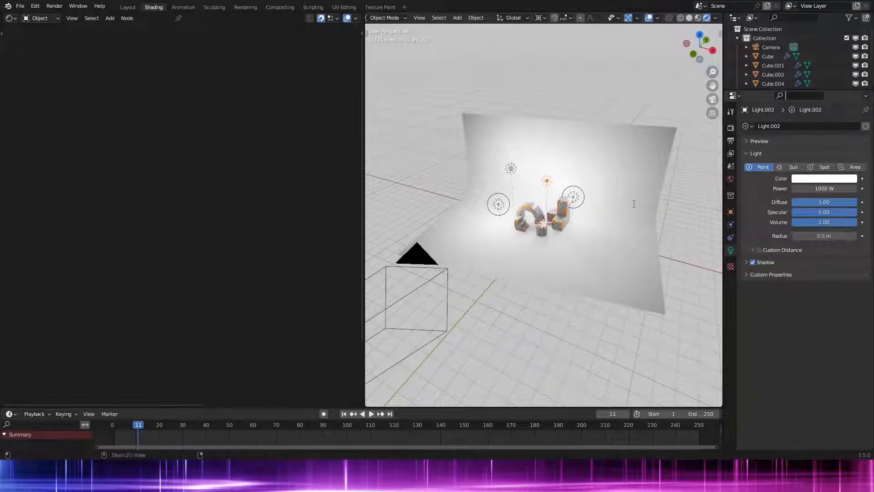
{"action": "left_click", "coordinate": [511, 168]}
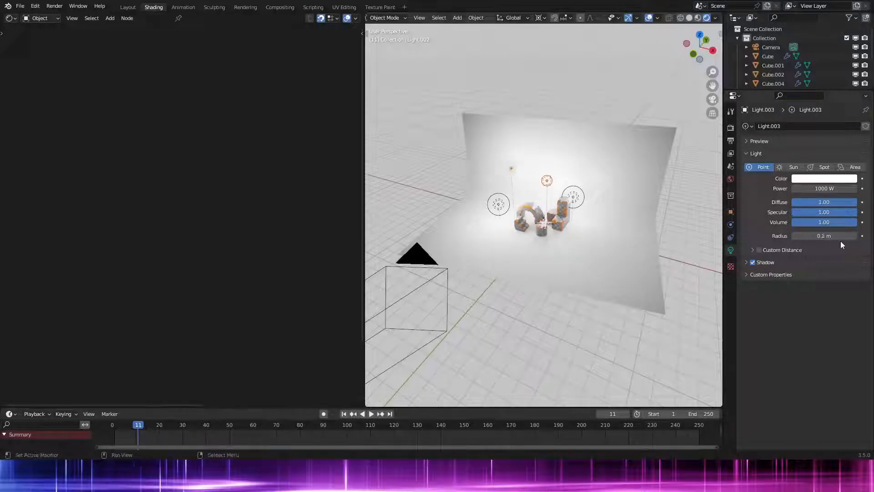
{"action": "left_click", "coordinate": [827, 236]}
{"action": "type", "text": "0.5"}
{"action": "key", "text": "Return"}
Step: Move the 1 m radius point light near the tall block to adjust its lighting in the camera view
{"action": "key", "text": "KP_0"}
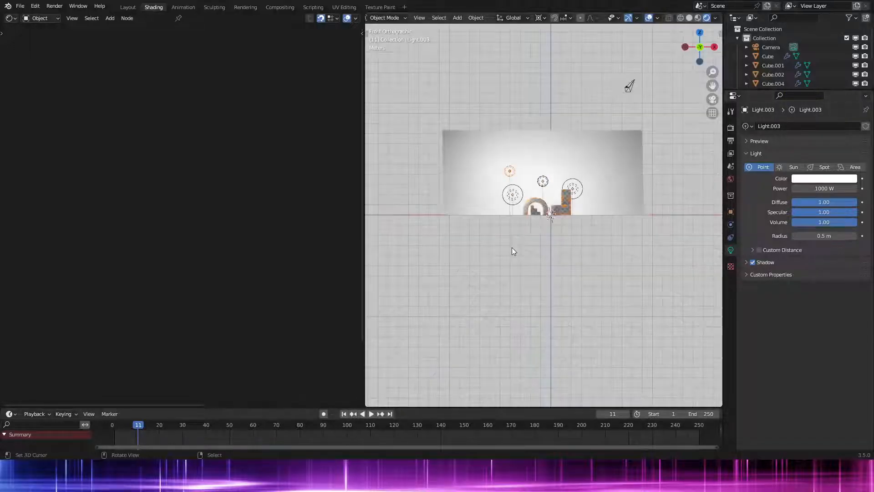
{"action": "right_click", "coordinate": [703, 128]}
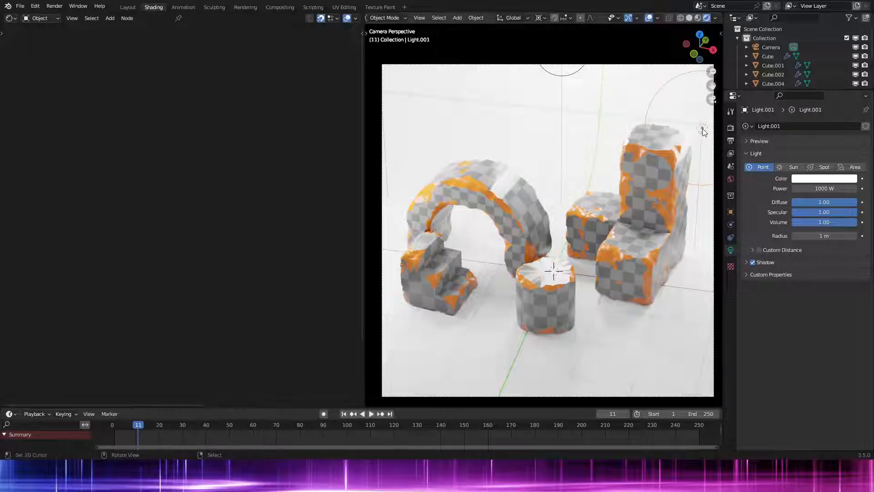
{"action": "key", "text": "g"}
{"action": "left_click", "coordinate": [368, 125]}
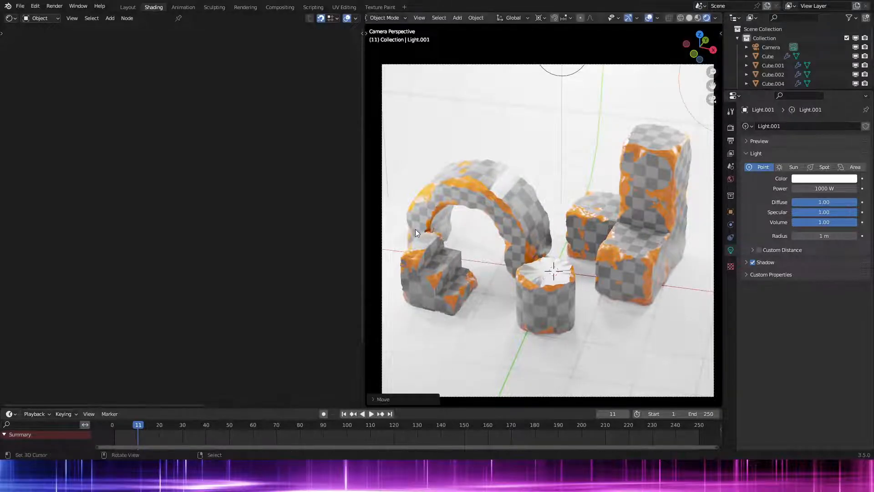
Step: Set the shadow Bias of the point lights around the blocks to 0.001
{"action": "left_click", "coordinate": [758, 263]}
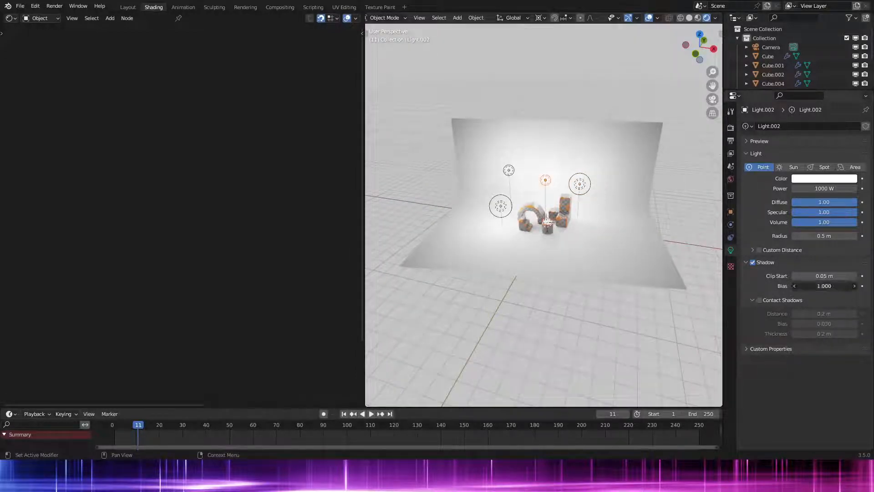
{"action": "left_click", "coordinate": [508, 170]}
{"action": "left_click", "coordinate": [501, 208]}
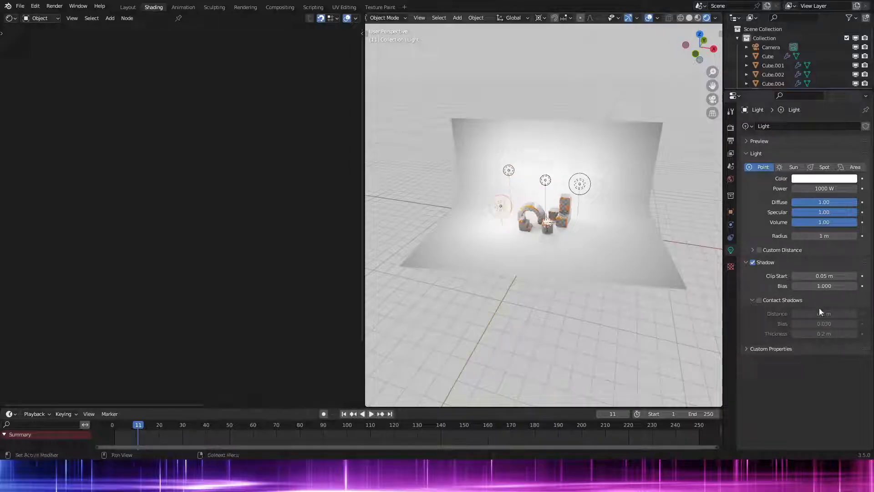
{"action": "key", "text": "KP_0"}
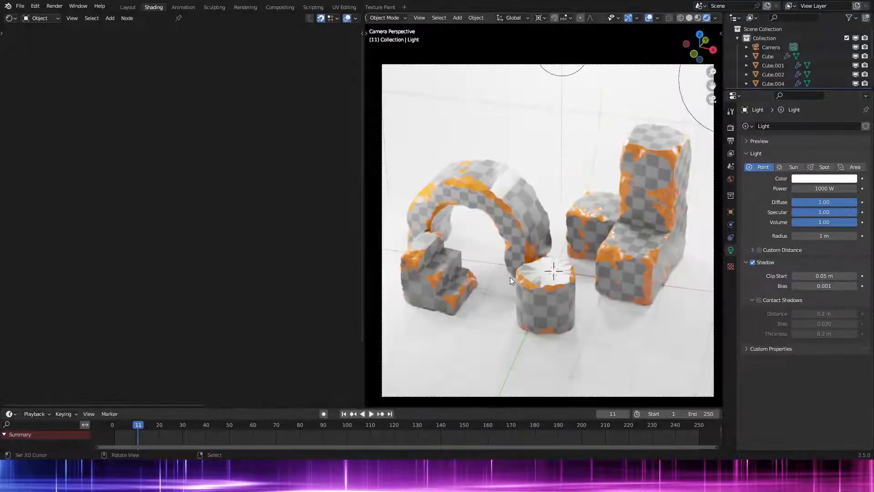
Step: Apply the object transform on the grid floor backdrop plane
{"action": "key", "text": "Home"}
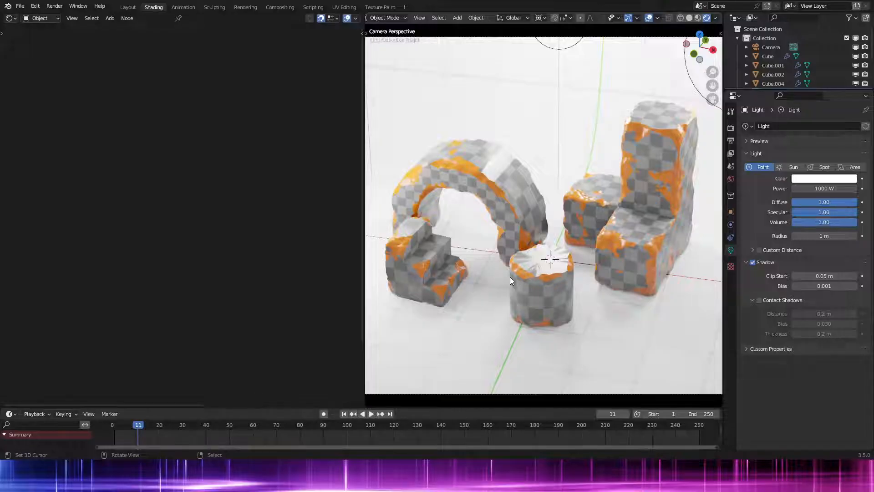
{"action": "left_click", "coordinate": [648, 314]}
{"action": "key", "text": "ctrl+a"}
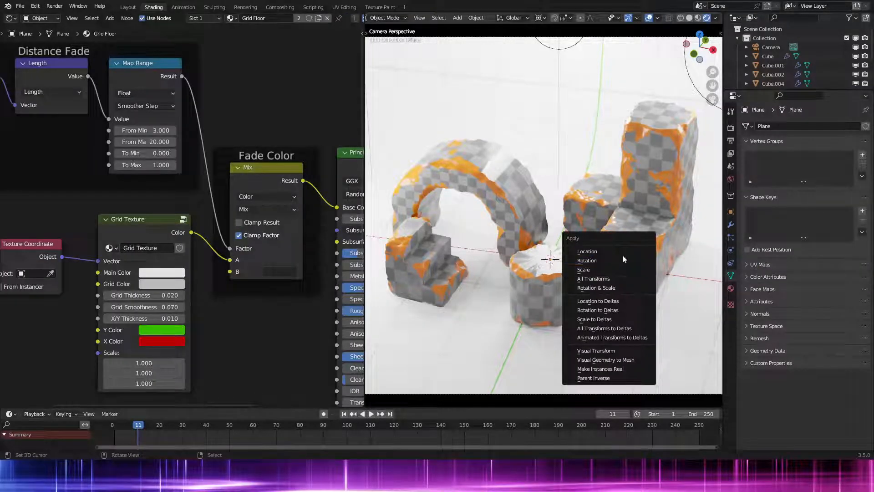
{"action": "left_click", "coordinate": [615, 258]}
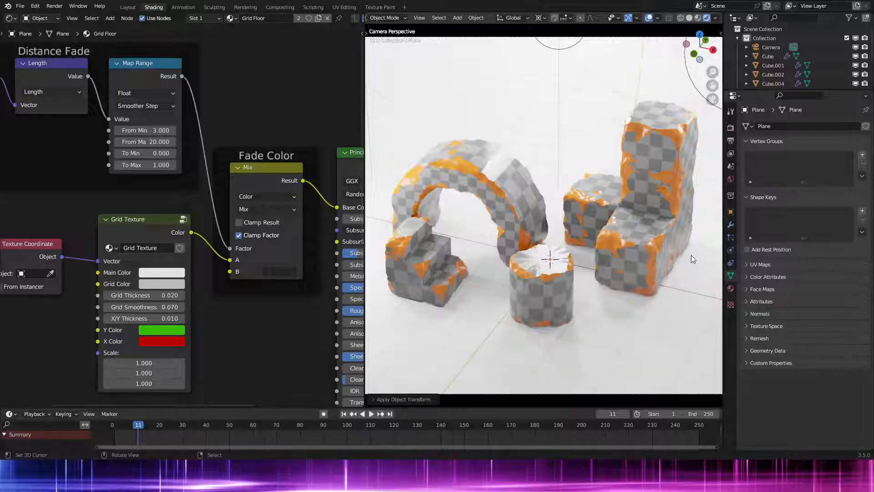
{"action": "scroll", "coordinate": [691, 258], "scroll_direction": "down", "scroll_amount": 2}
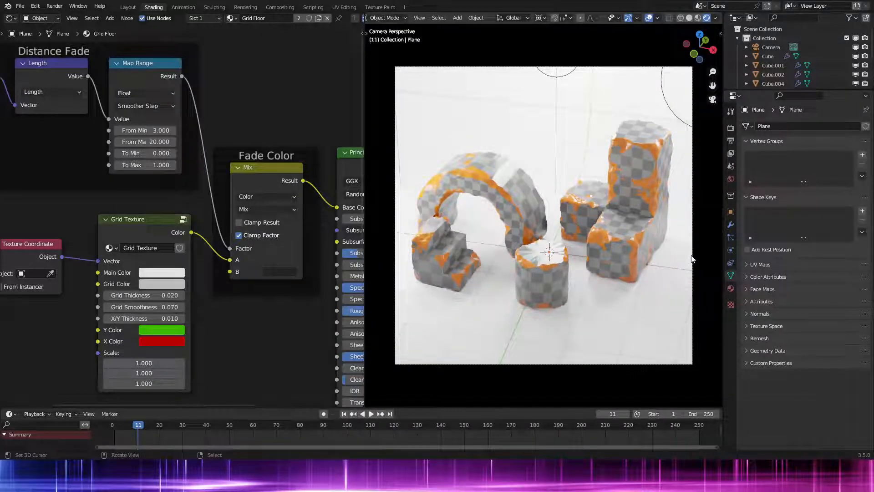
Step: Set the world background Strength to 1.5 and fit the camera frame to the viewport
{"action": "key", "text": "KP_0"}
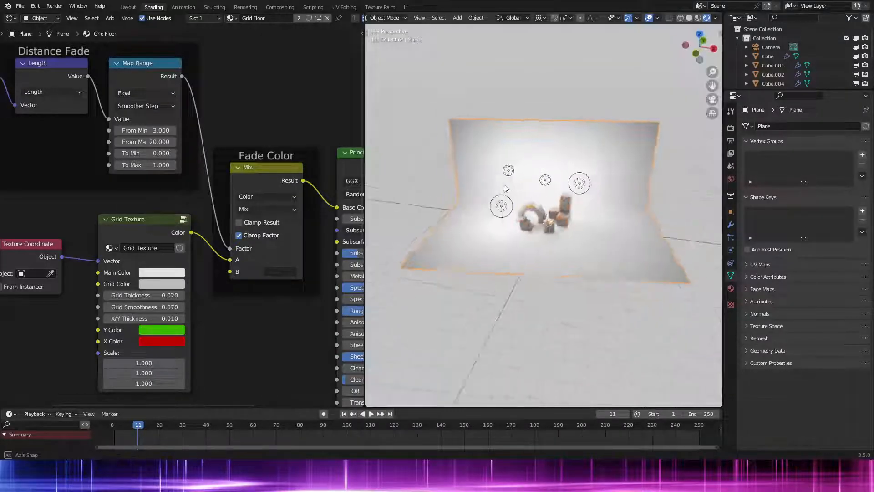
{"action": "left_click", "coordinate": [730, 184]}
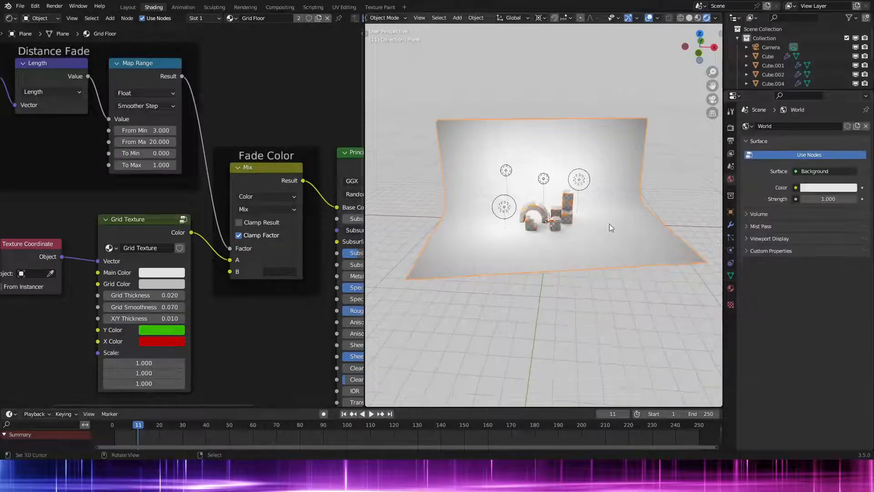
{"action": "key", "text": "KP_0"}
{"action": "left_click_drag", "start_coordinate": [836, 199], "coordinate": [863, 199]}
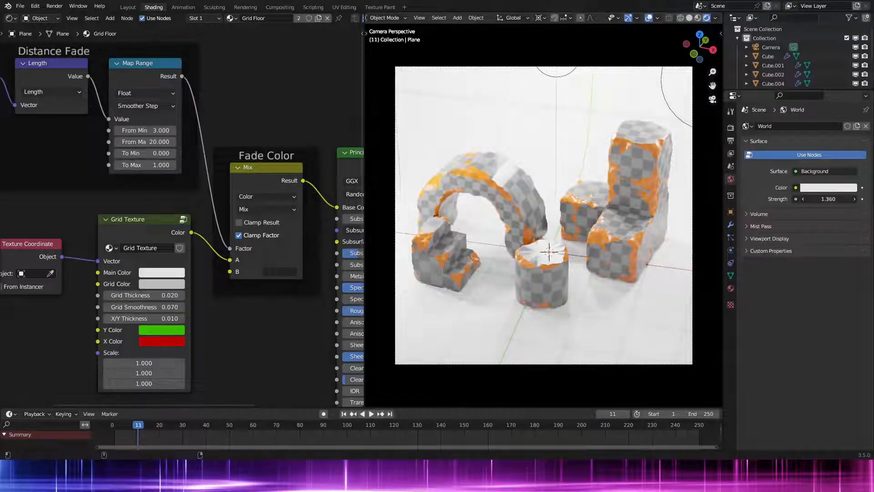
{"action": "double_click", "coordinate": [831, 200]}
{"action": "key", "text": "BackSpace"}
{"action": "key", "text": "Return"}
{"action": "key", "text": "Home"}
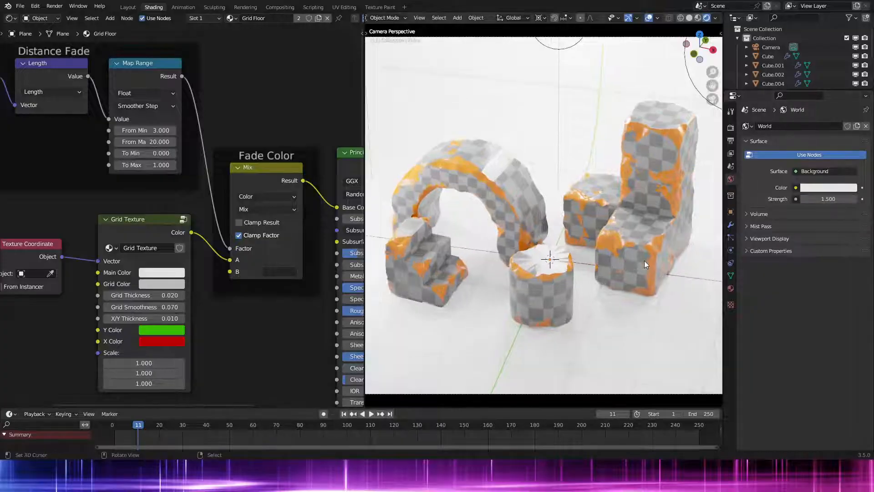
Step: Rename the tall block's checkered material to Checker
{"action": "left_click", "coordinate": [731, 289]}
{"action": "left_click", "coordinate": [768, 56]}
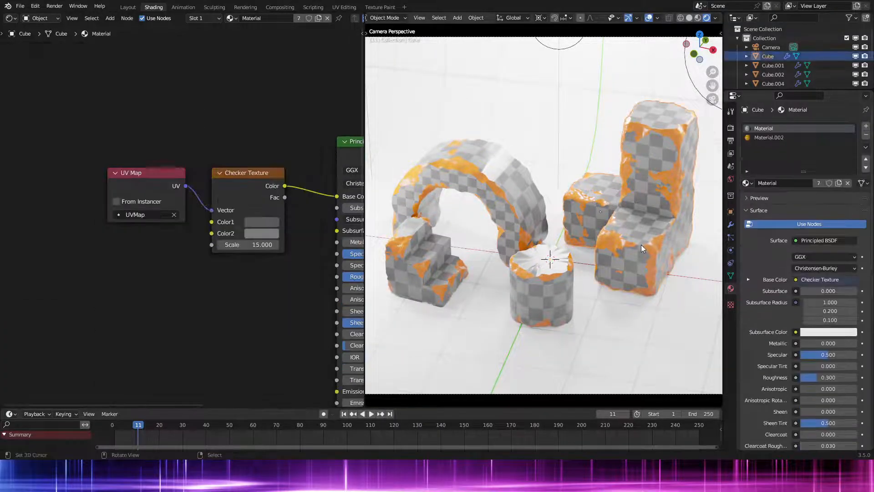
{"action": "double_click", "coordinate": [769, 128]}
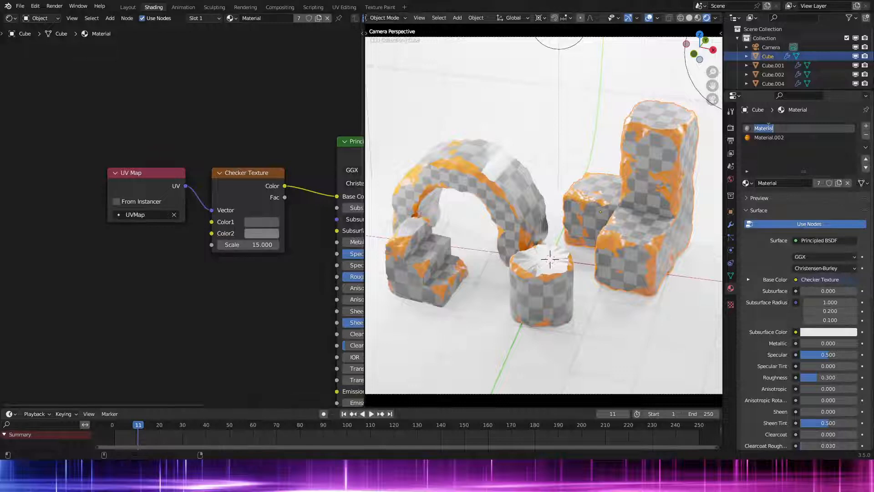
{"action": "type", "text": "Che"}
{"action": "key", "text": "Return"}
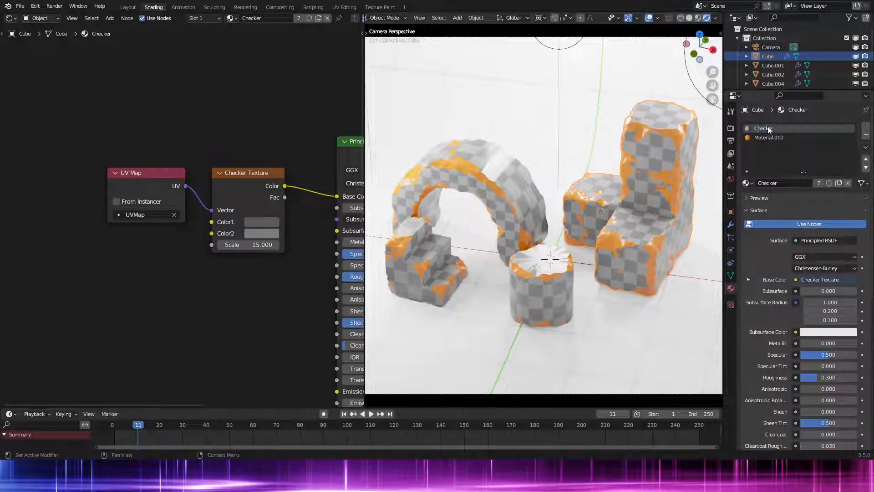
Step: Rename the tall block's orange material to Edge Damage
{"action": "double_click", "coordinate": [769, 137]}
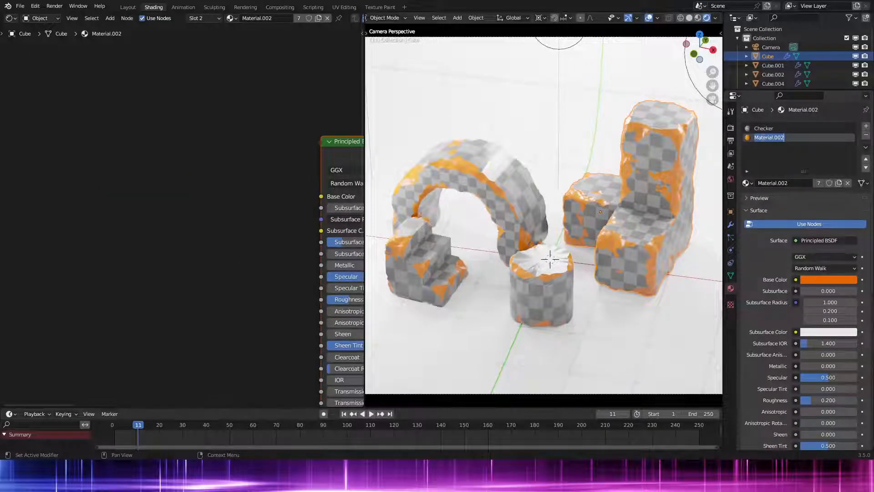
{"action": "type", "text": "Edge Gamage"}
{"action": "key", "text": "Return"}
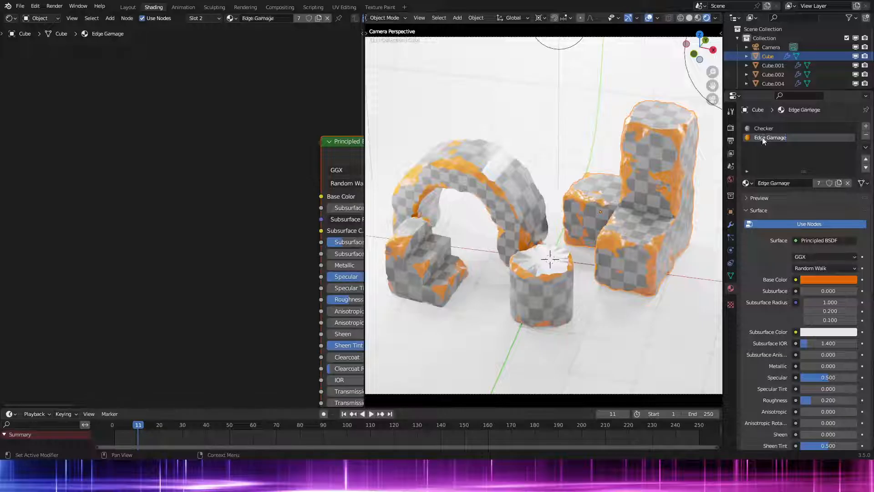
{"action": "double_click", "coordinate": [793, 139]}
{"action": "left_click", "coordinate": [793, 138]}
{"action": "key", "text": "Left"}
{"action": "key", "text": "Left"}
{"action": "key", "text": "Left"}
{"action": "key", "text": "Left"}
{"action": "key", "text": "Left"}
{"action": "key", "text": "BackSpace"}
{"action": "type", "text": "D"}
{"action": "key", "text": "Return"}
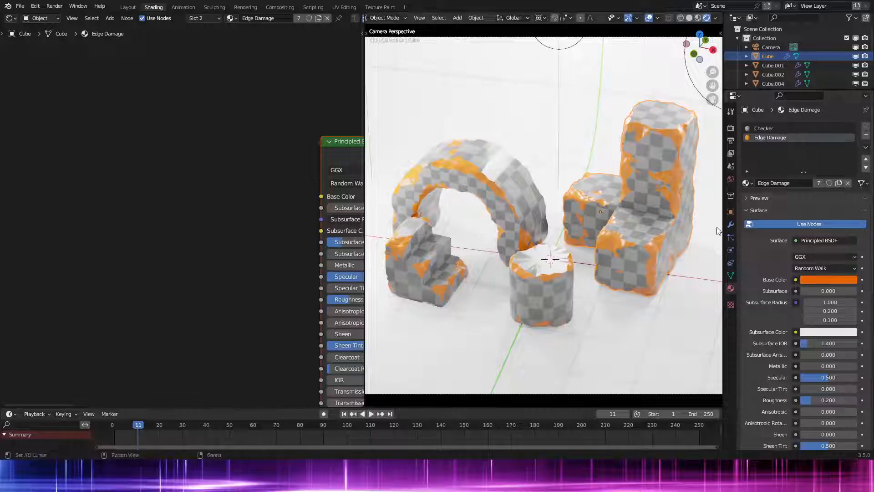
Step: Show the tall block's Mesh Edge Damage geometry node tree in place of the shader nodes, around the Polycount Safeguard and Smooth Mesh frames
{"action": "left_click", "coordinate": [730, 225]}
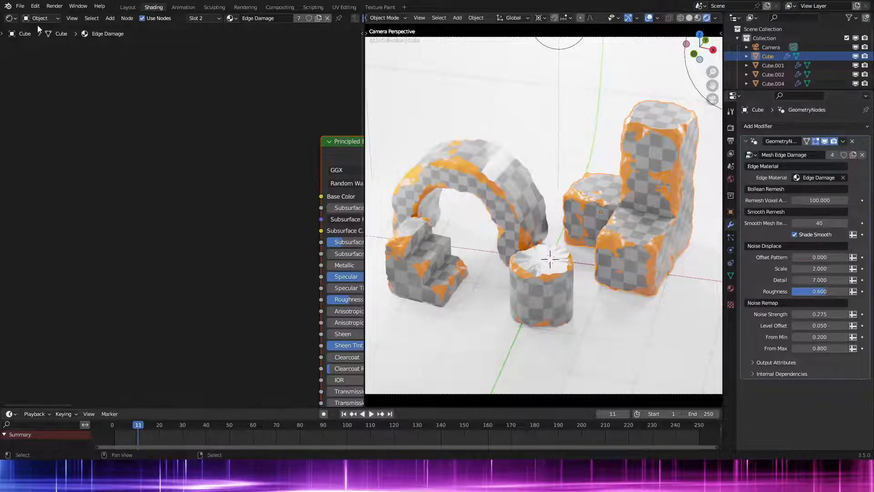
{"action": "left_click", "coordinate": [9, 18]}
{"action": "left_click", "coordinate": [42, 92]}
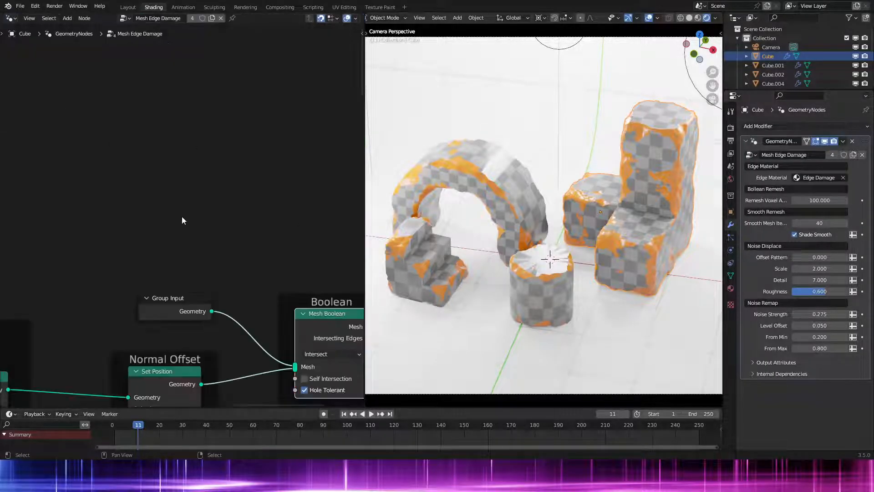
{"action": "scroll", "coordinate": [182, 216], "scroll_direction": "down", "scroll_amount": 7}
{"action": "middle_click_drag", "start_coordinate": [155, 242], "coordinate": [371, 138]}
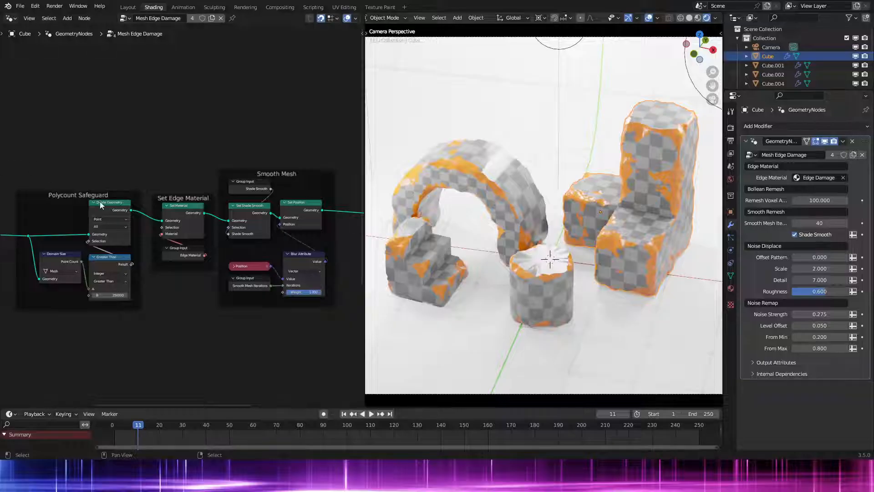
Step: Move the Offset frame together with its Level Offset Group Input slightly lower in the Mesh Edge Damage node tree
{"action": "middle_click_drag", "start_coordinate": [99, 202], "coordinate": [254, 78]}
{"action": "left_click_drag", "start_coordinate": [197, 387], "coordinate": [193, 332]}
{"action": "left_click_drag", "start_coordinate": [187, 241], "coordinate": [248, 352]}
{"action": "left_click_drag", "start_coordinate": [253, 299], "coordinate": [253, 323]}
{"action": "middle_click_drag", "start_coordinate": [196, 361], "coordinate": [257, 330]}
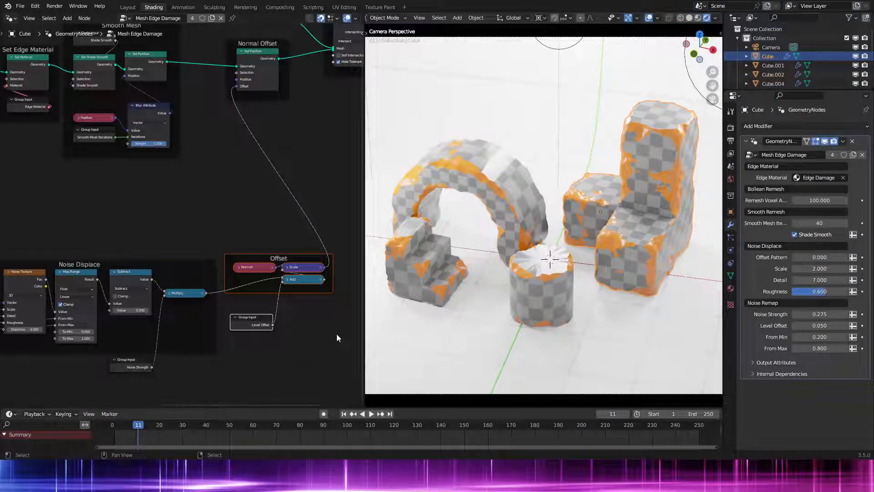
{"action": "left_click", "coordinate": [240, 371]}
Step: Set the small stepped block's Noise Strength to 0.25 and its noise Scale to 3
{"action": "left_click", "coordinate": [431, 278]}
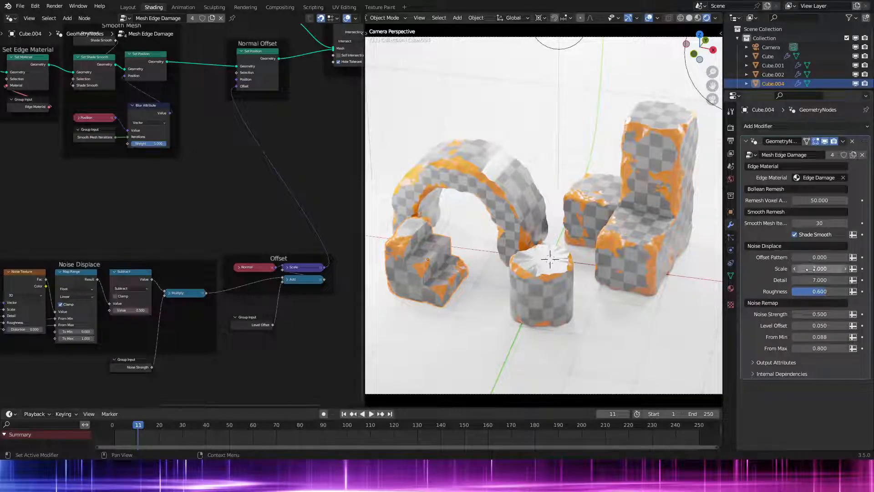
{"action": "left_click", "coordinate": [828, 313]}
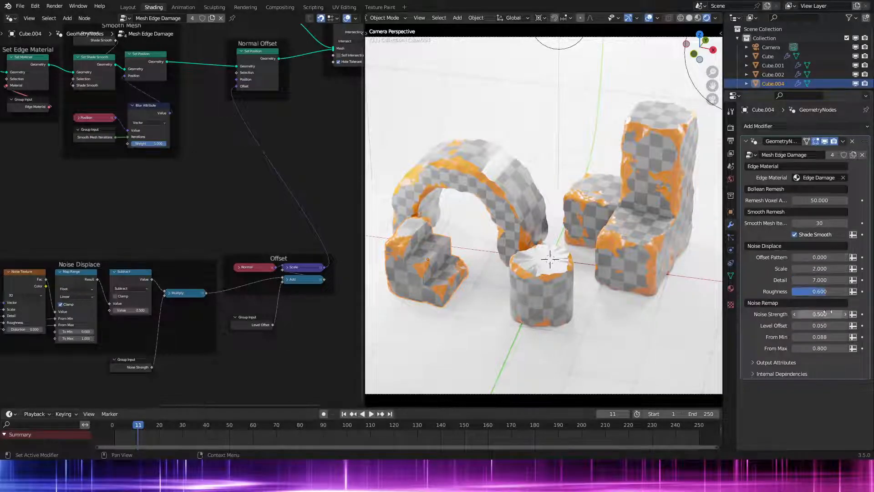
{"action": "type", "text": "0.5"}
{"action": "key", "text": "BackSpace"}
{"action": "type", "text": "25"}
{"action": "key", "text": "Return"}
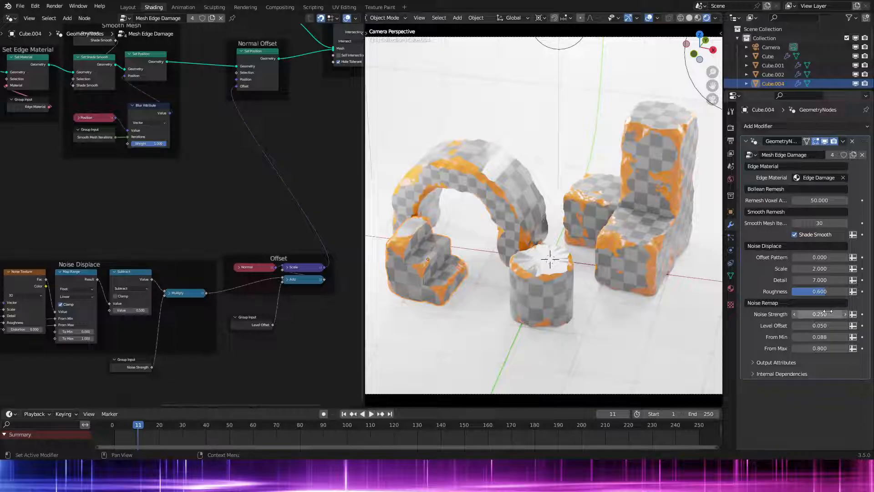
{"action": "mouse_move", "coordinate": [827, 325]}
{"action": "left_mouse_down"}
{"action": "mouse_move", "coordinate": [815, 325]}
{"action": "mouse_move", "coordinate": [828, 325]}
{"action": "left_mouse_up"}
{"action": "left_click_drag", "start_coordinate": [829, 268], "coordinate": [837, 269]}
{"action": "right_click", "coordinate": [616, 320]}
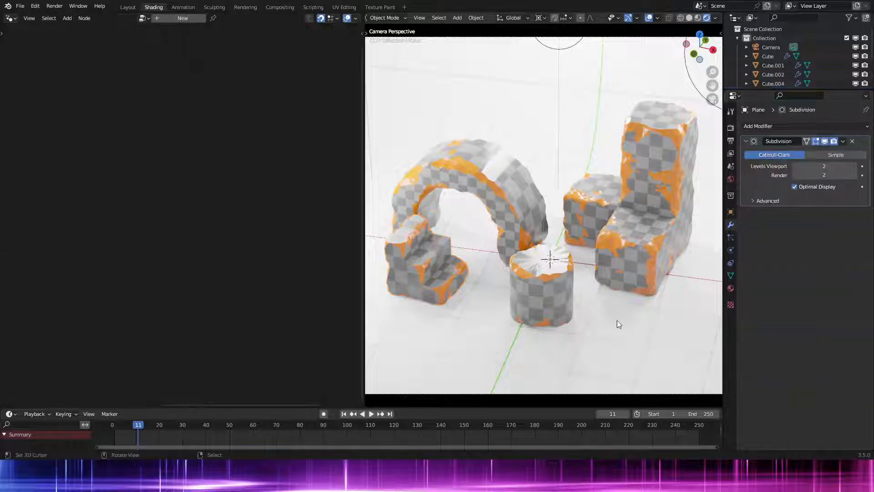
{"action": "right_click", "coordinate": [434, 266]}
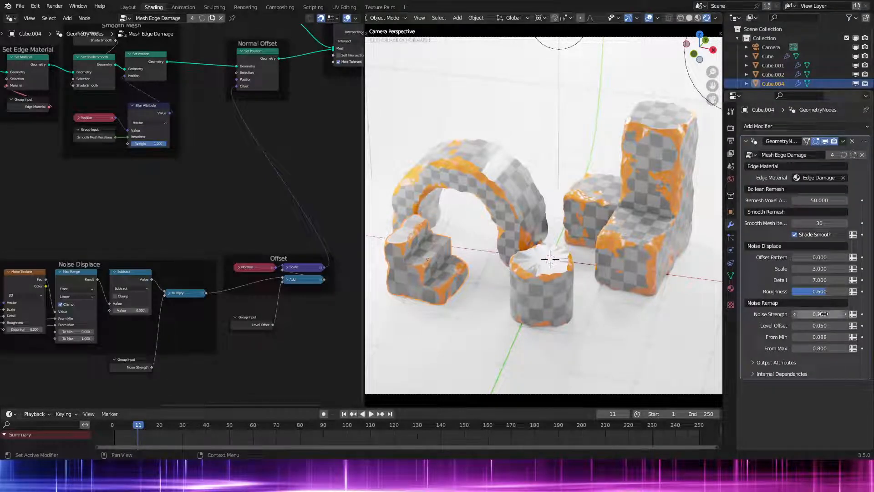
Step: Set the stepped block's Level Offset to 0.028 and its Offset Pattern to 0.23
{"action": "left_click_drag", "start_coordinate": [819, 257], "coordinate": [800, 258]}
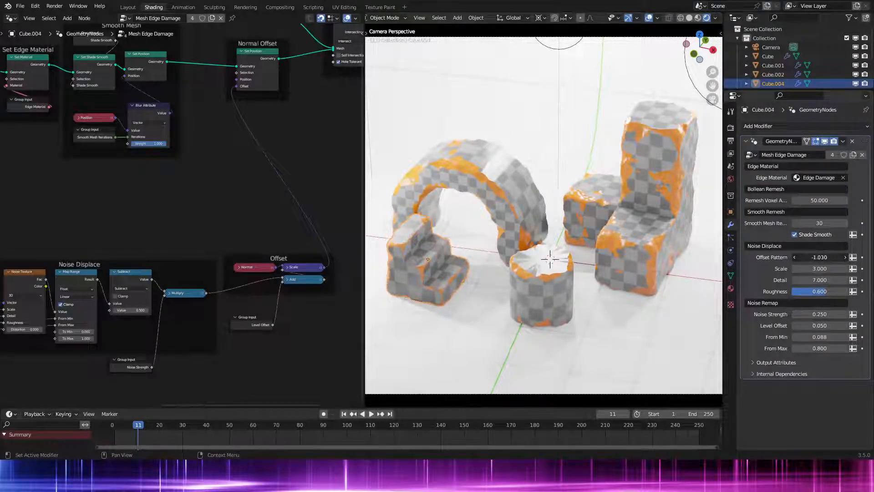
{"action": "key", "text": "ctrl+z"}
{"action": "left_click_drag", "start_coordinate": [821, 325], "coordinate": [811, 325]}
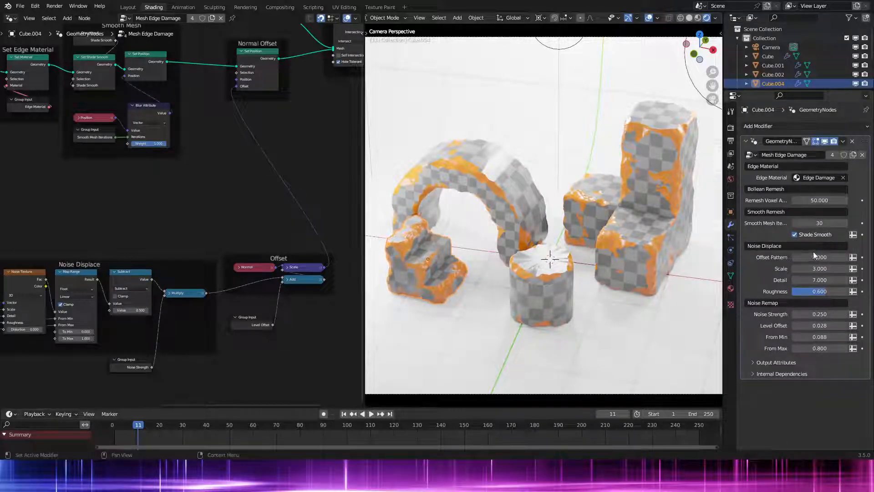
{"action": "left_click_drag", "start_coordinate": [814, 255], "coordinate": [835, 255]}
{"action": "left_click", "coordinate": [611, 319]}
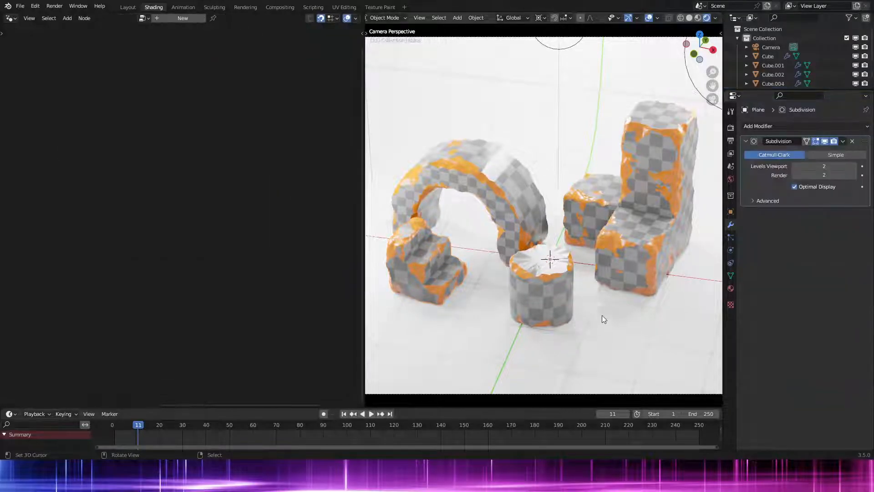
{"action": "left_click", "coordinate": [418, 277]}
Step: Try Noise Strength values of 0.1 and 0.2 on the stepped block, and settle on 0.3
{"action": "left_click", "coordinate": [826, 314]}
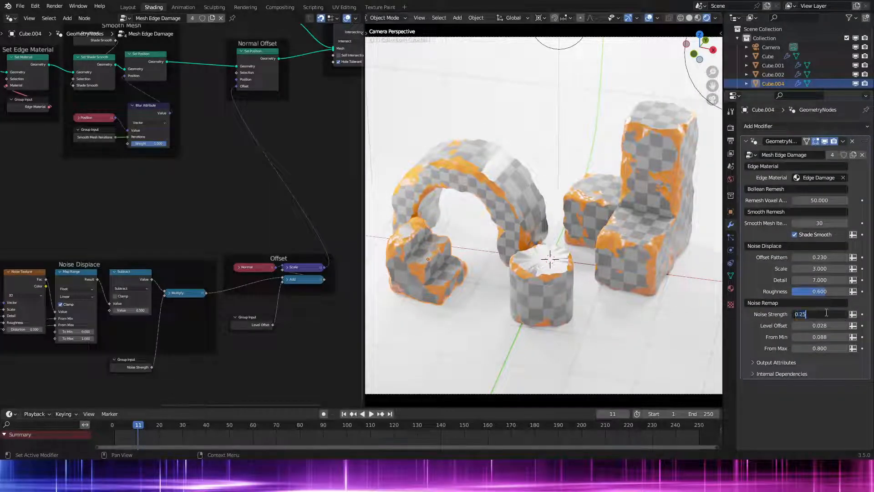
{"action": "key", "text": "Return"}
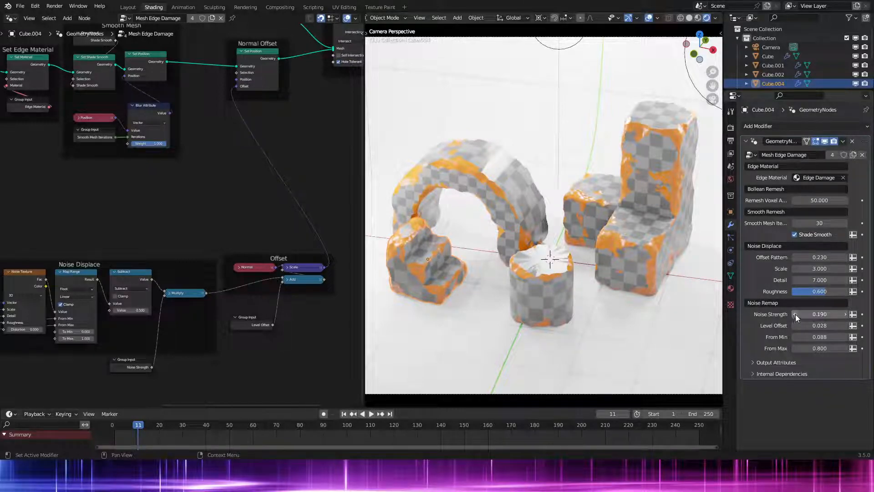
{"action": "left_click", "coordinate": [819, 314]}
{"action": "type", "text": "0.1"}
{"action": "key", "text": "Return"}
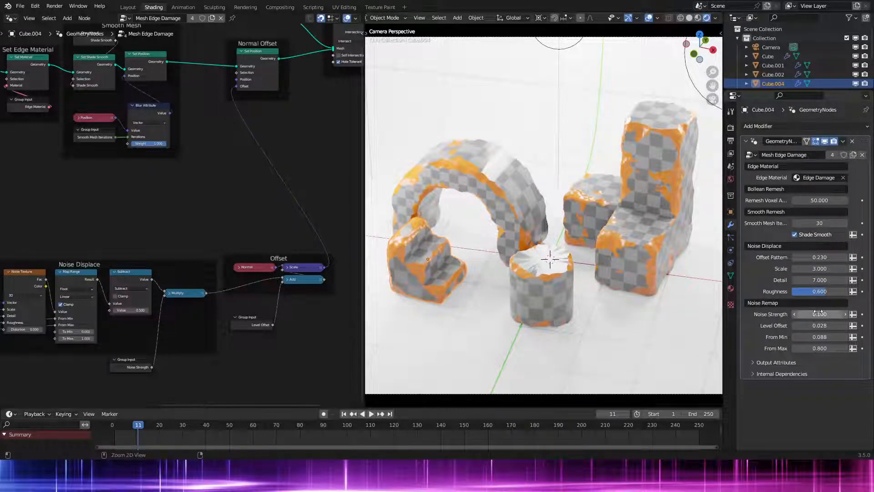
{"action": "left_click", "coordinate": [820, 314]}
{"action": "type", "text": "0.20.3"}
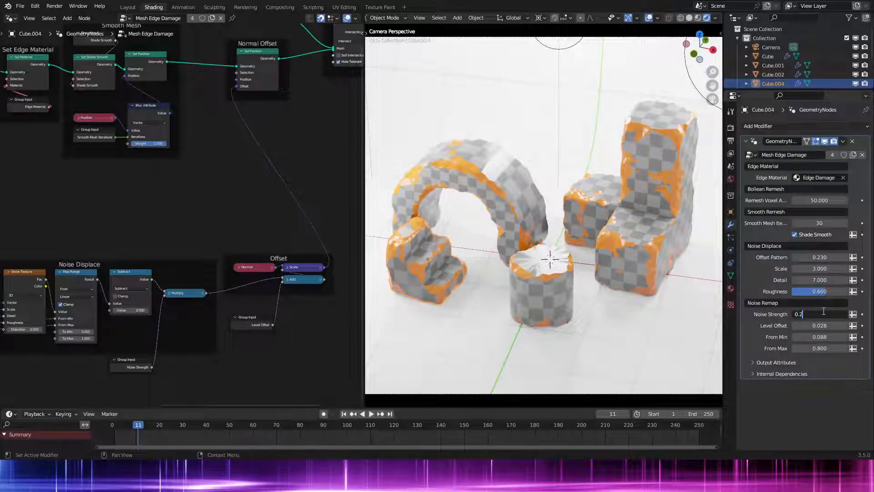
{"action": "key", "text": "Return"}
Step: Show the Mesh Edge Damage group inputs with the cylinder selected, and set the Noise Strength default to 0.25
{"action": "left_click", "coordinate": [545, 263]}
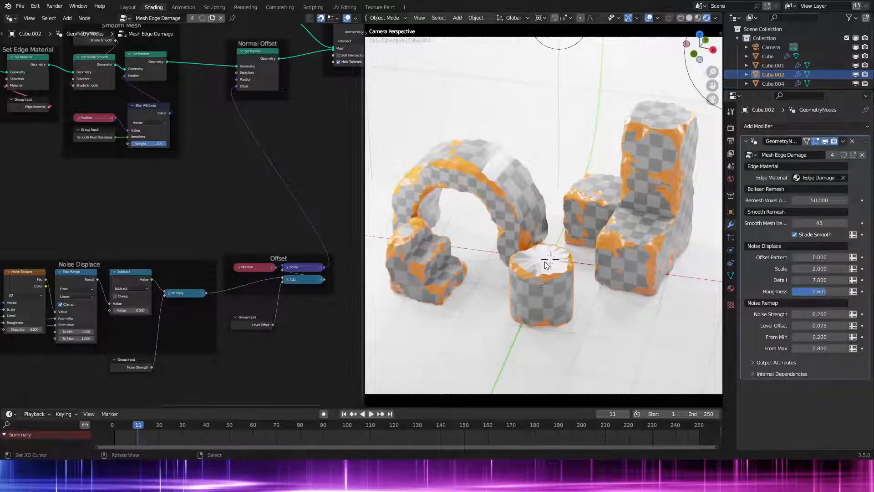
{"action": "key", "text": "n"}
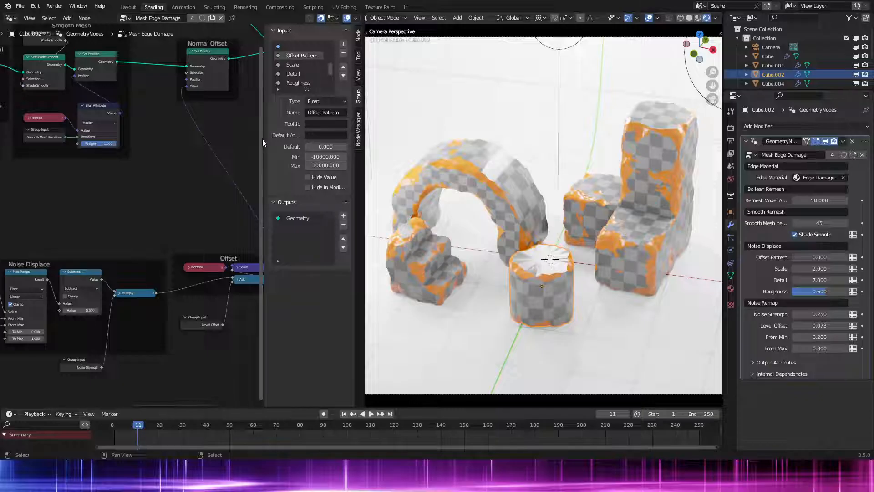
{"action": "left_click", "coordinate": [292, 64]}
{"action": "left_click", "coordinate": [290, 74]}
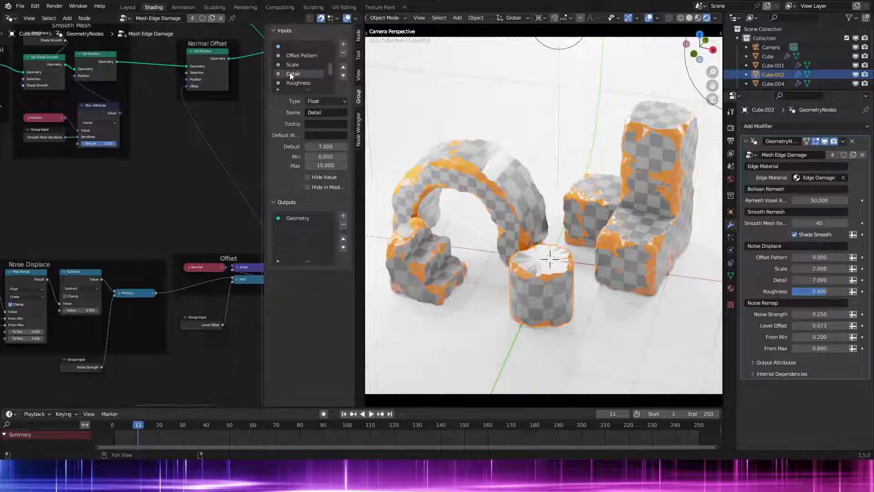
{"action": "scroll", "coordinate": [290, 76], "scroll_direction": "down", "scroll_amount": 1}
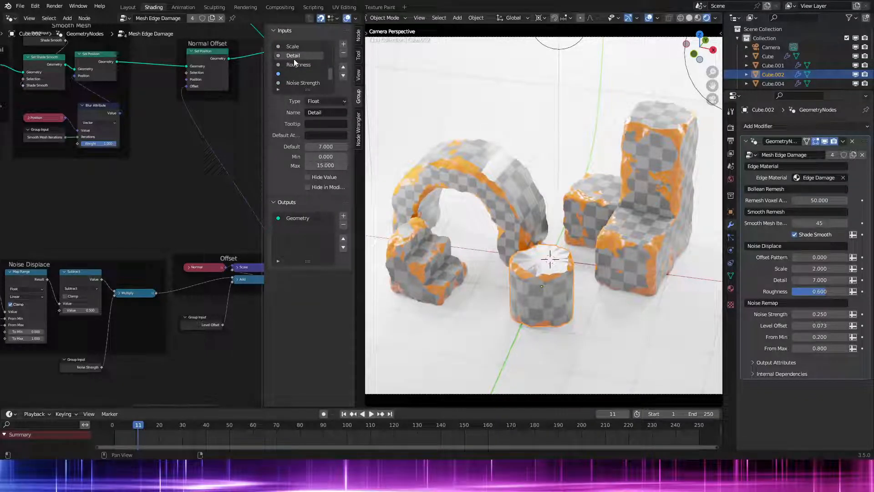
{"action": "scroll", "coordinate": [301, 68], "scroll_direction": "down", "scroll_amount": 1}
{"action": "left_click", "coordinate": [302, 74]}
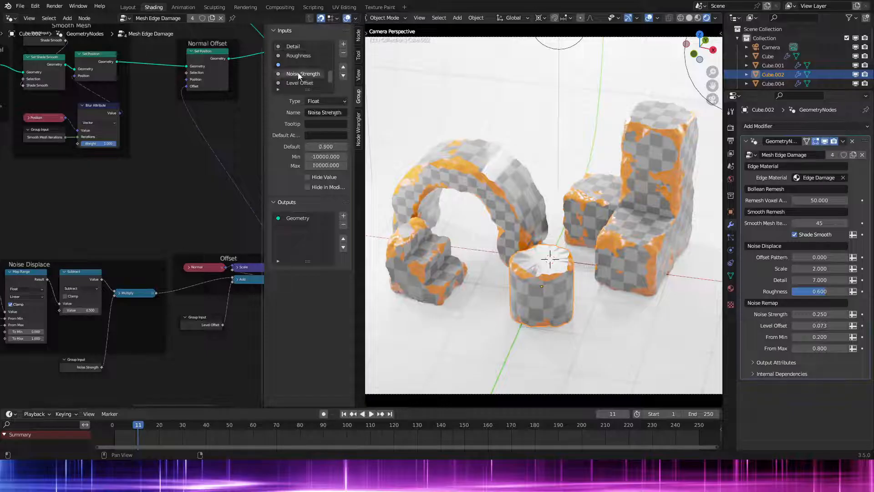
{"action": "left_click", "coordinate": [329, 147]}
{"action": "type", "text": "0.5"}
{"action": "key", "text": "BackSpace"}
{"action": "type", "text": "25"}
{"action": "key", "text": "Return"}
Step: Set the default of the Level Offset group input to 0.1
{"action": "scroll", "coordinate": [306, 83], "scroll_direction": "down", "scroll_amount": 1}
{"action": "left_click", "coordinate": [304, 74]}
{"action": "left_click", "coordinate": [325, 146]}
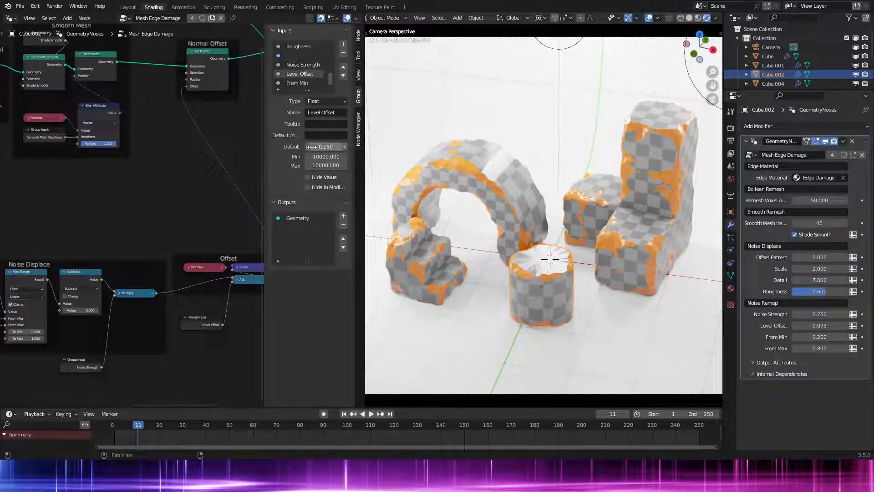
{"action": "type", "text": "0.1"}
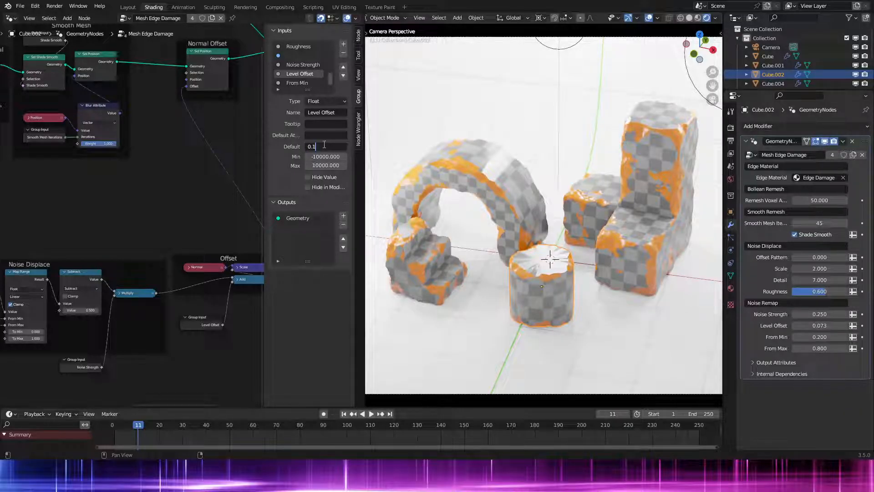
{"action": "key", "text": "Return"}
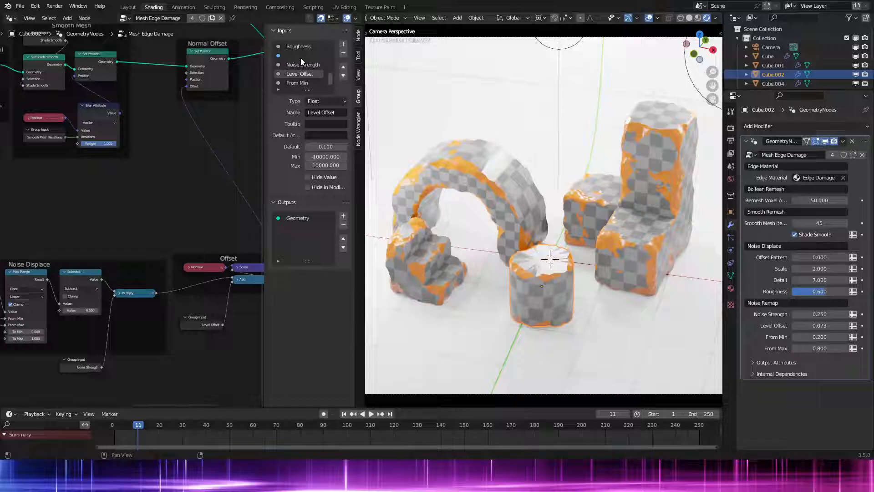
Step: Check the defaults of the From Min and Offset Pattern group inputs, and hide the node group's input settings
{"action": "left_click", "coordinate": [297, 83]}
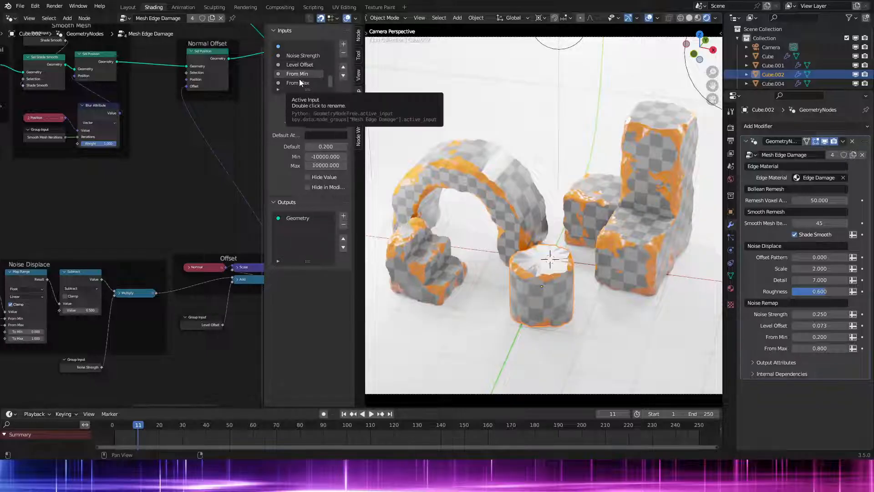
{"action": "middle_click_drag", "start_coordinate": [187, 231], "coordinate": [217, 219]}
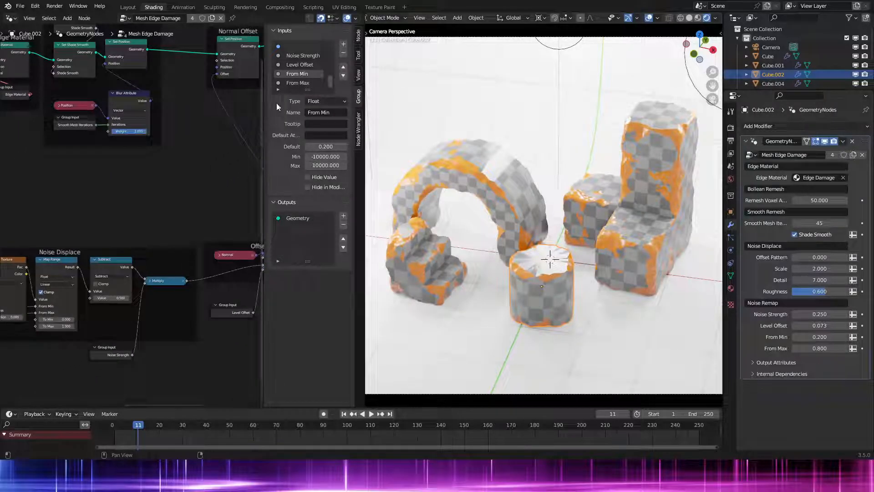
{"action": "scroll", "coordinate": [311, 68], "scroll_direction": "up", "scroll_amount": 2}
{"action": "left_click", "coordinate": [303, 56]}
{"action": "scroll", "coordinate": [304, 56], "scroll_direction": "up", "scroll_amount": 3}
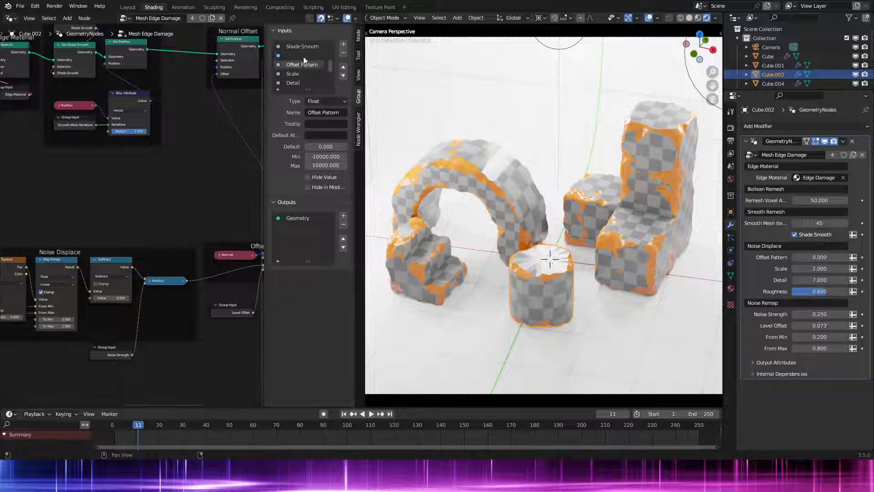
{"action": "scroll", "coordinate": [303, 57], "scroll_direction": "up", "scroll_amount": 2}
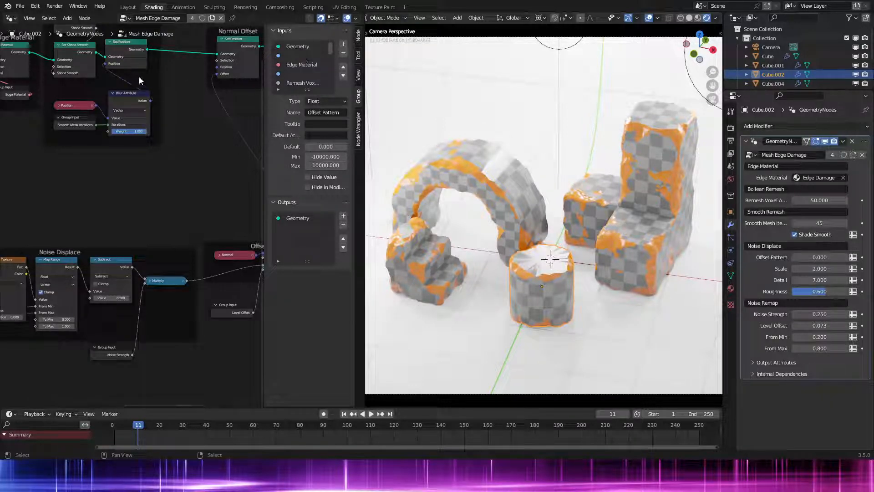
{"action": "key", "text": "n"}
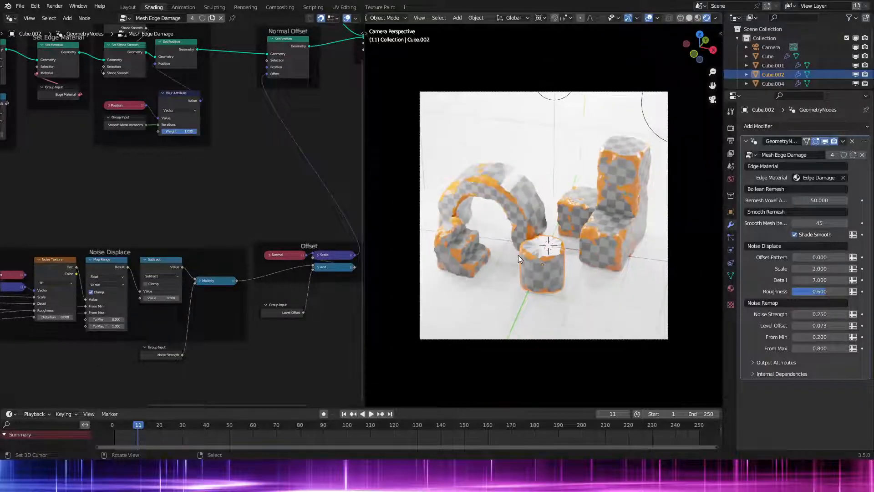
{"action": "left_click", "coordinate": [767, 48]}
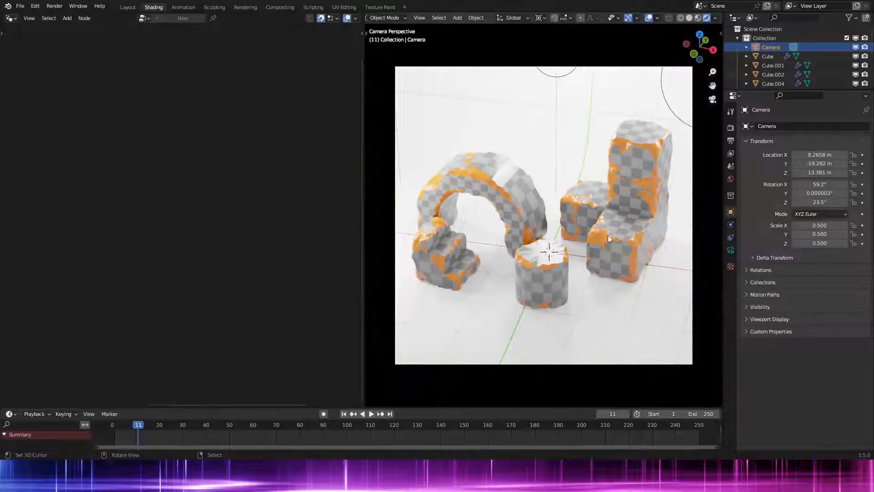
{"action": "key", "text": "g"}
{"action": "right_click", "coordinate": [610, 225]}
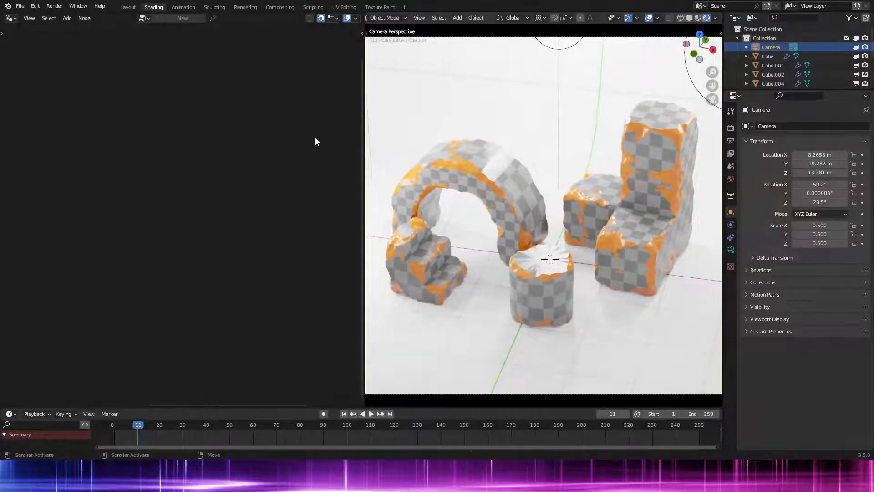
Step: Switch the node area back to the Shader Editor and show the arch's Checker material nodes
{"action": "left_click", "coordinate": [13, 18]}
{"action": "left_click", "coordinate": [48, 103]}
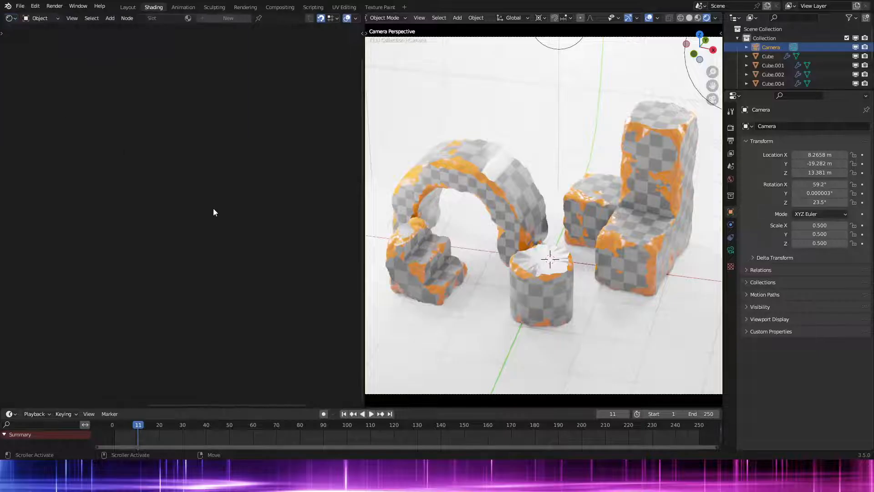
{"action": "left_click", "coordinate": [524, 209]}
{"action": "scroll", "coordinate": [225, 236], "scroll_direction": "up", "scroll_amount": 3}
{"action": "scroll", "coordinate": [223, 209], "scroll_direction": "up", "scroll_amount": 2}
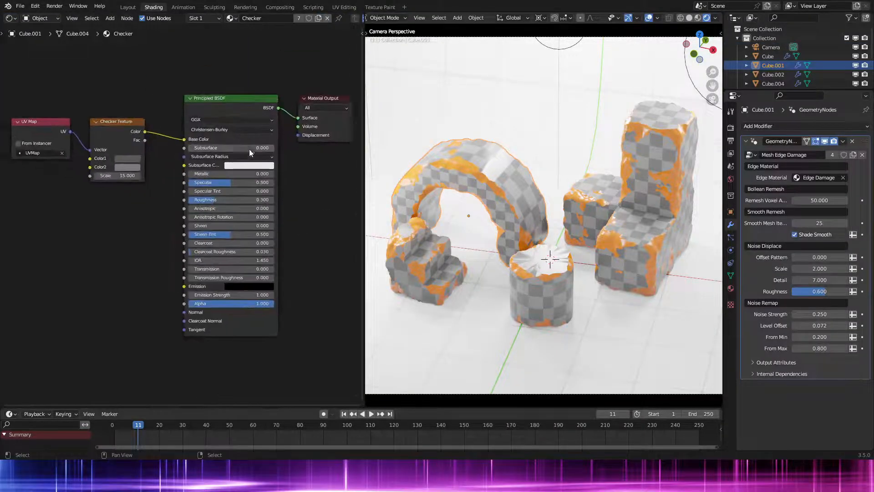
{"action": "middle_click_drag", "start_coordinate": [249, 149], "coordinate": [241, 165]}
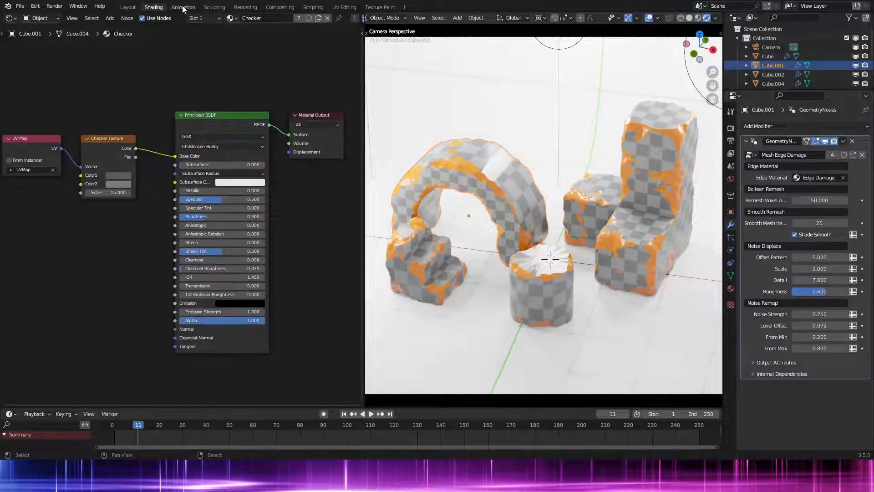
Step: Switch to the Layout workspace with the camera view in Rendered shading, and show the tall block's Mesh Edge Damage modifier settings
{"action": "left_click", "coordinate": [128, 6]}
{"action": "key", "text": "KP_0"}
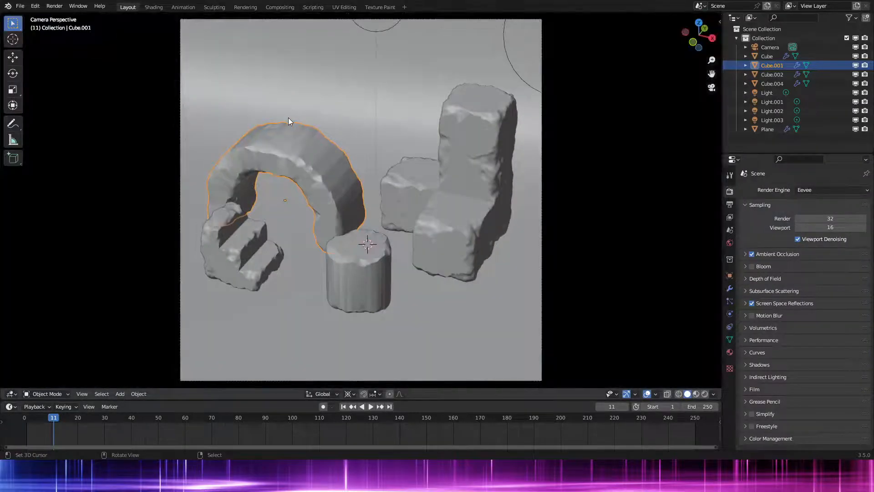
{"action": "key", "text": "z"}
{"action": "left_click", "coordinate": [546, 106]}
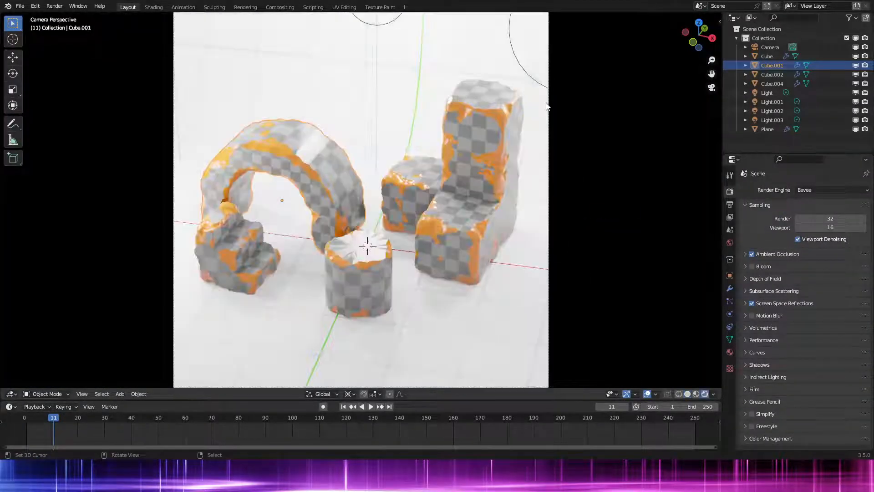
{"action": "left_click", "coordinate": [471, 168]}
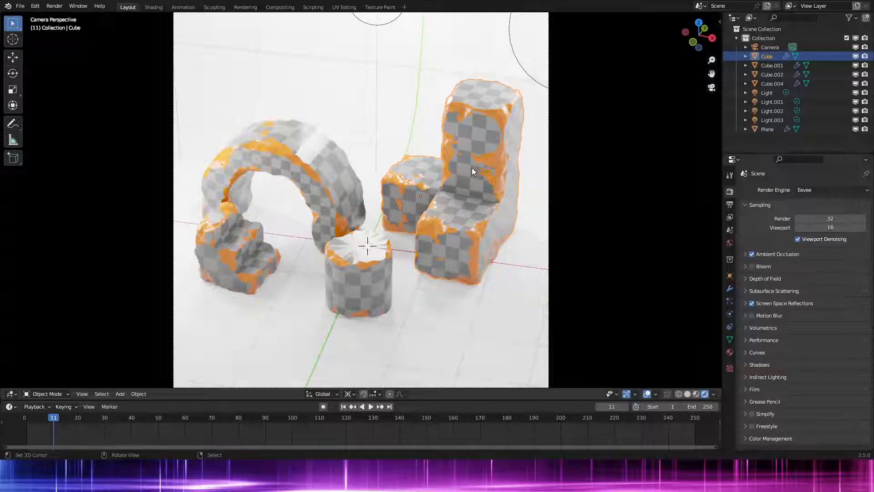
{"action": "left_click", "coordinate": [728, 287]}
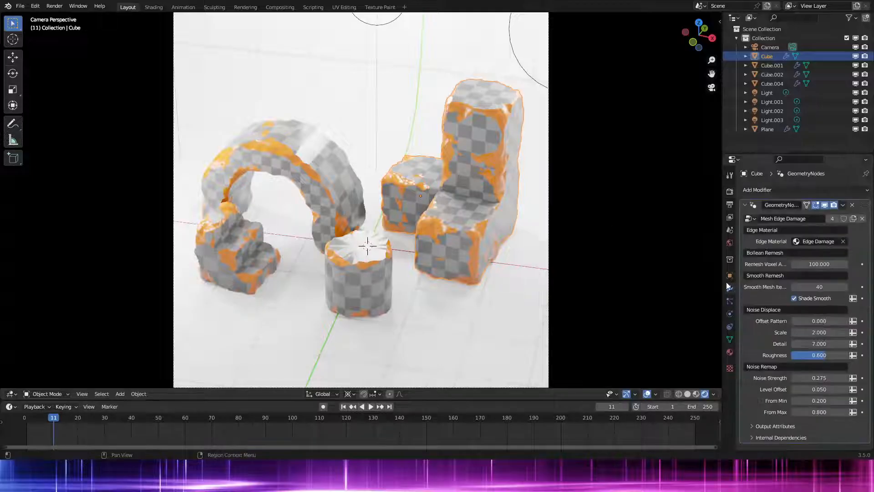
Step: Turn the tall block's Mesh Edge Damage modifier off and back on in the viewport to compare the block without and with damage
{"action": "left_click", "coordinate": [552, 240]}
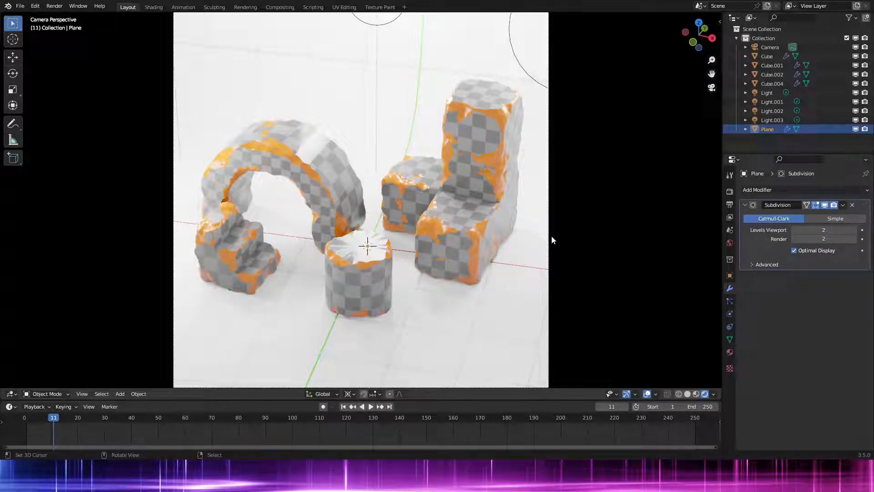
{"action": "left_click", "coordinate": [457, 173]}
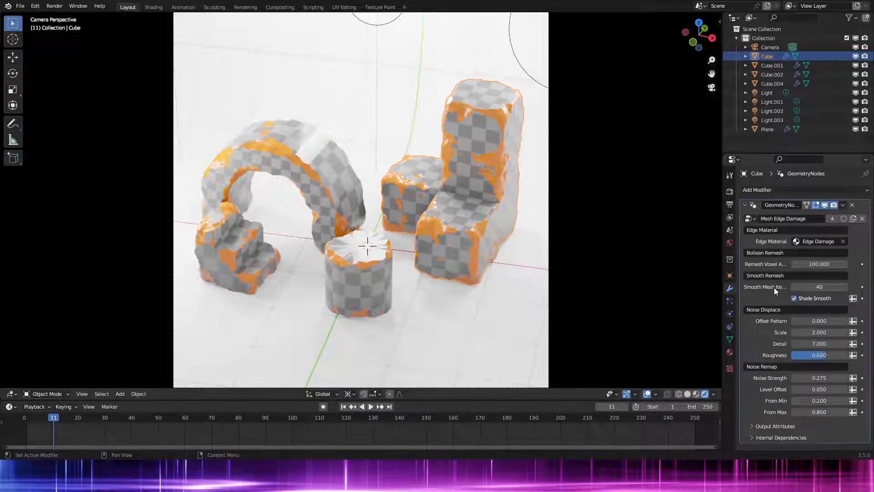
{"action": "left_click", "coordinate": [824, 205]}
{"action": "left_click", "coordinate": [824, 205]}
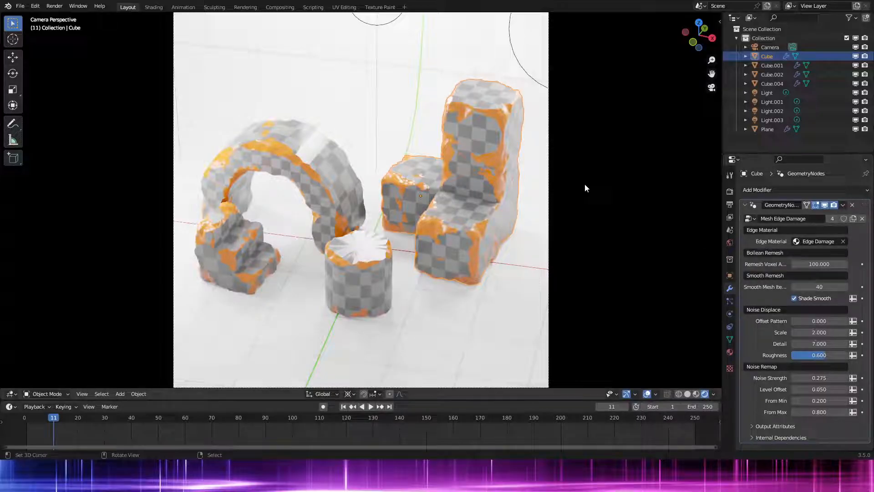
Step: Move the camera to about X 8.28 m, Y -19.11 m, Z 13.63 m to reframe the blocks, and save the file
{"action": "scroll", "coordinate": [585, 184], "scroll_direction": "down", "scroll_amount": 2}
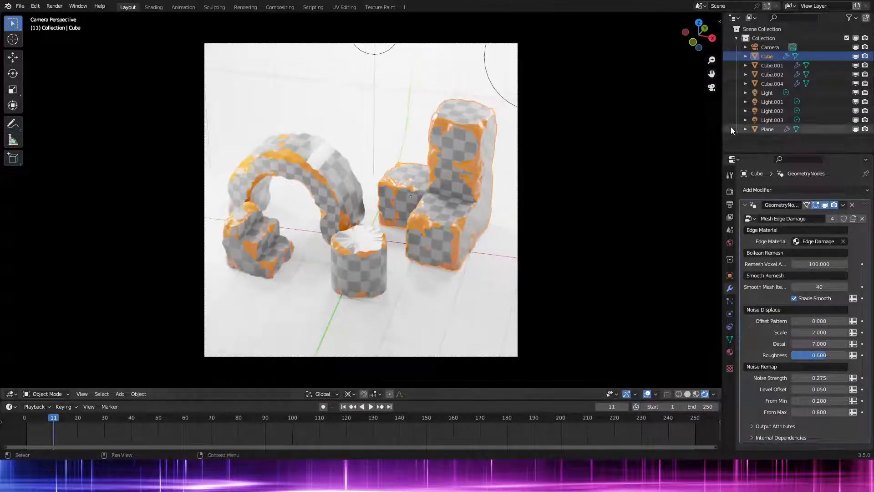
{"action": "scroll", "coordinate": [610, 158], "scroll_direction": "up", "scroll_amount": 2}
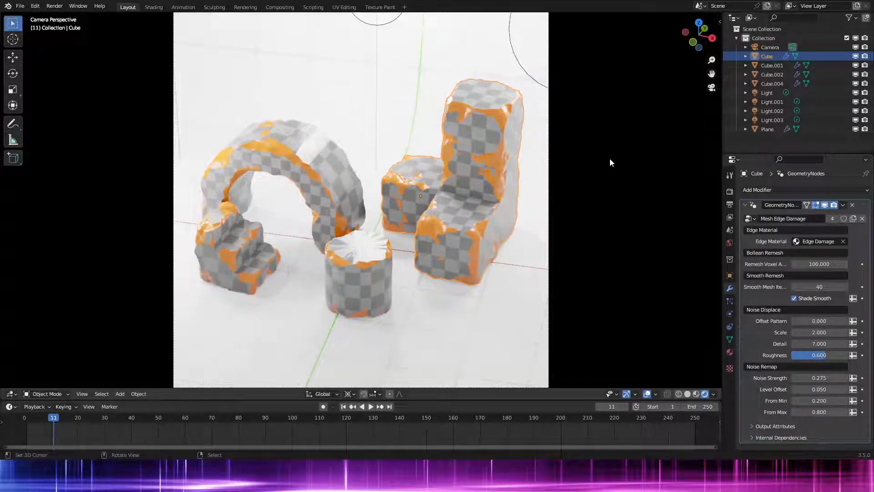
{"action": "left_click", "coordinate": [770, 47]}
{"action": "key", "text": "g"}
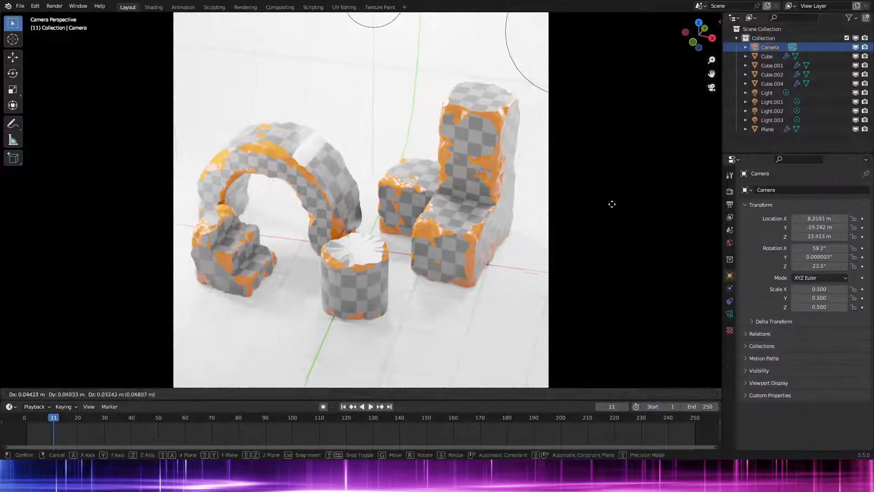
{"action": "left_click", "coordinate": [609, 191]}
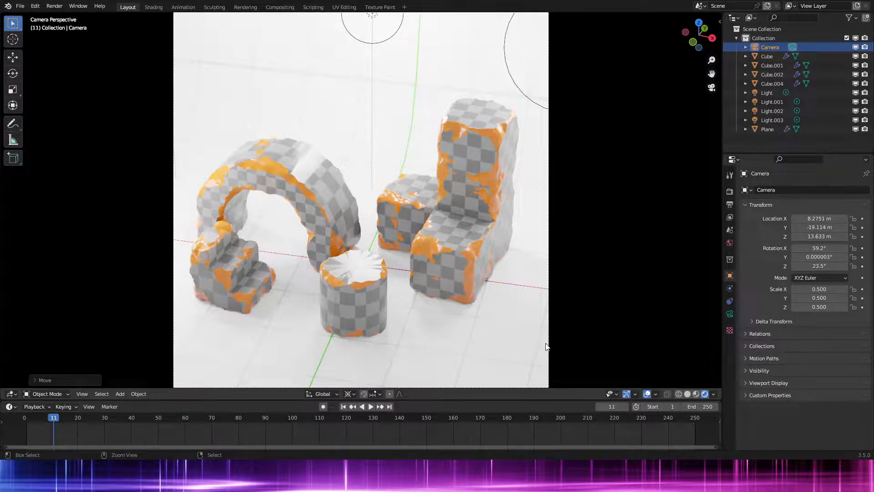
{"action": "key", "text": "ctrl+s"}
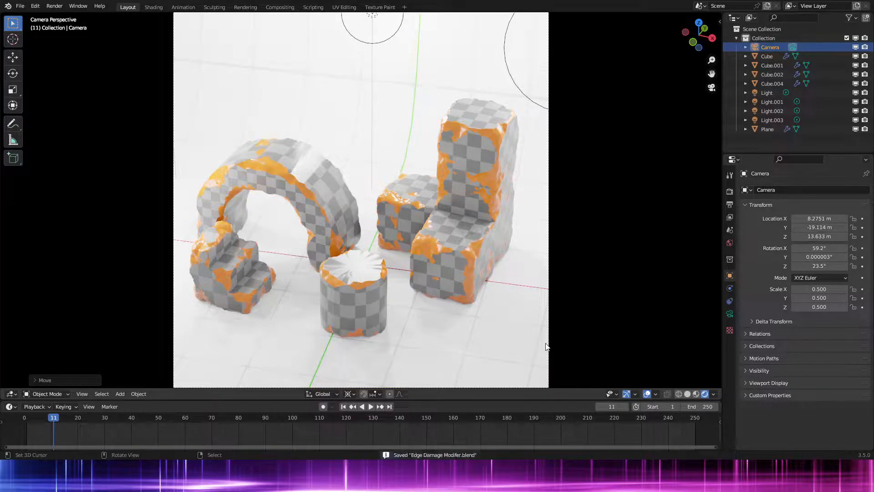